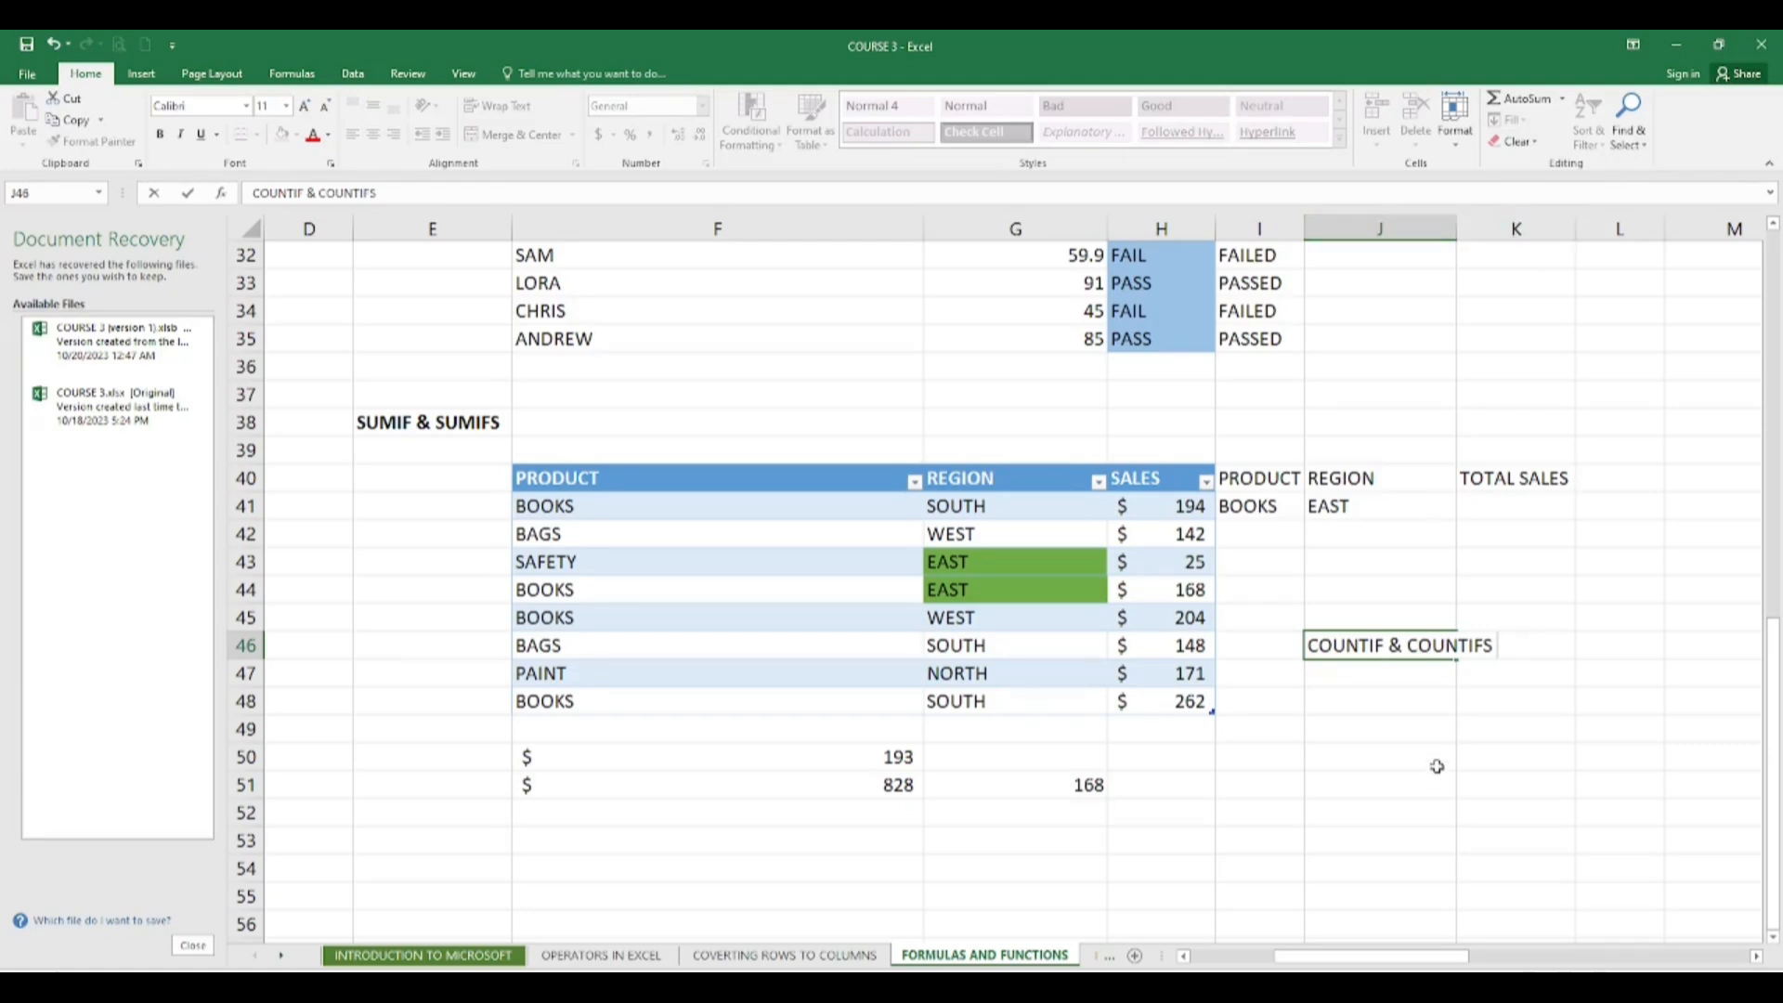
Step: Widen column J to fit the COUNTIF & COUNTIFS heading in J46 and make the heading bold
{"action": "key", "text": "Return"}
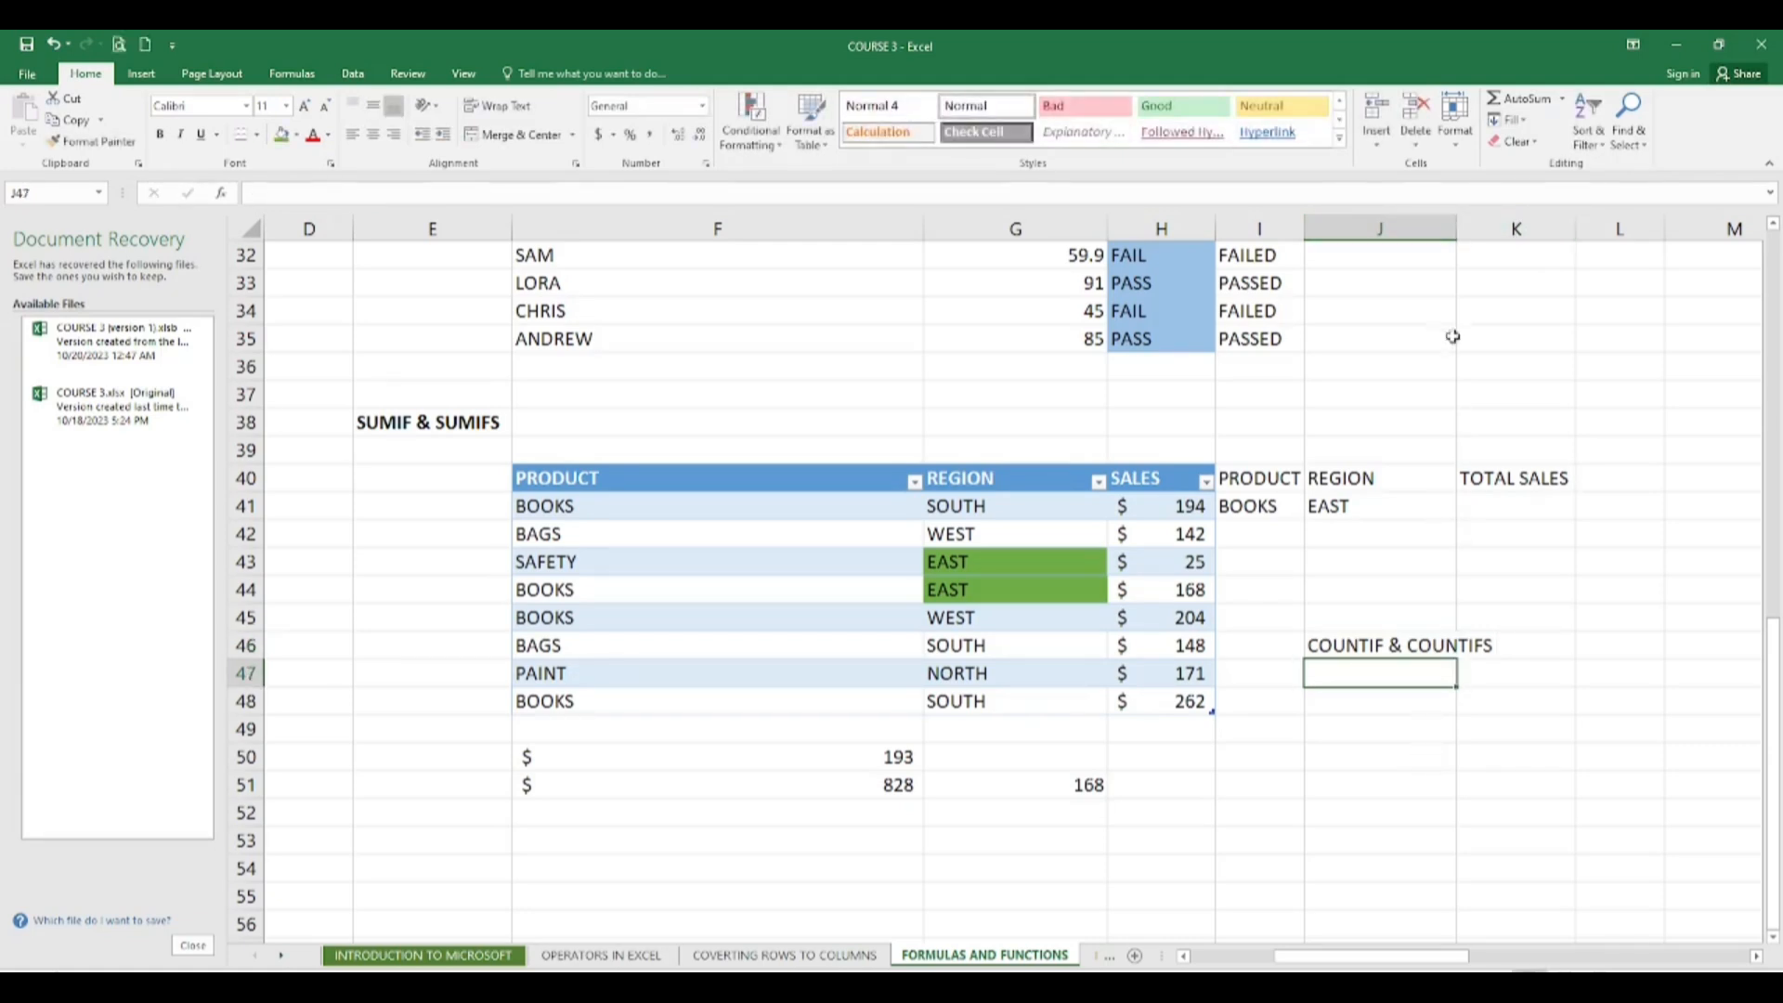
{"action": "left_click_drag", "start_coordinate": [1452, 227], "coordinate": [1507, 228]}
{"action": "left_click", "coordinate": [1437, 645]}
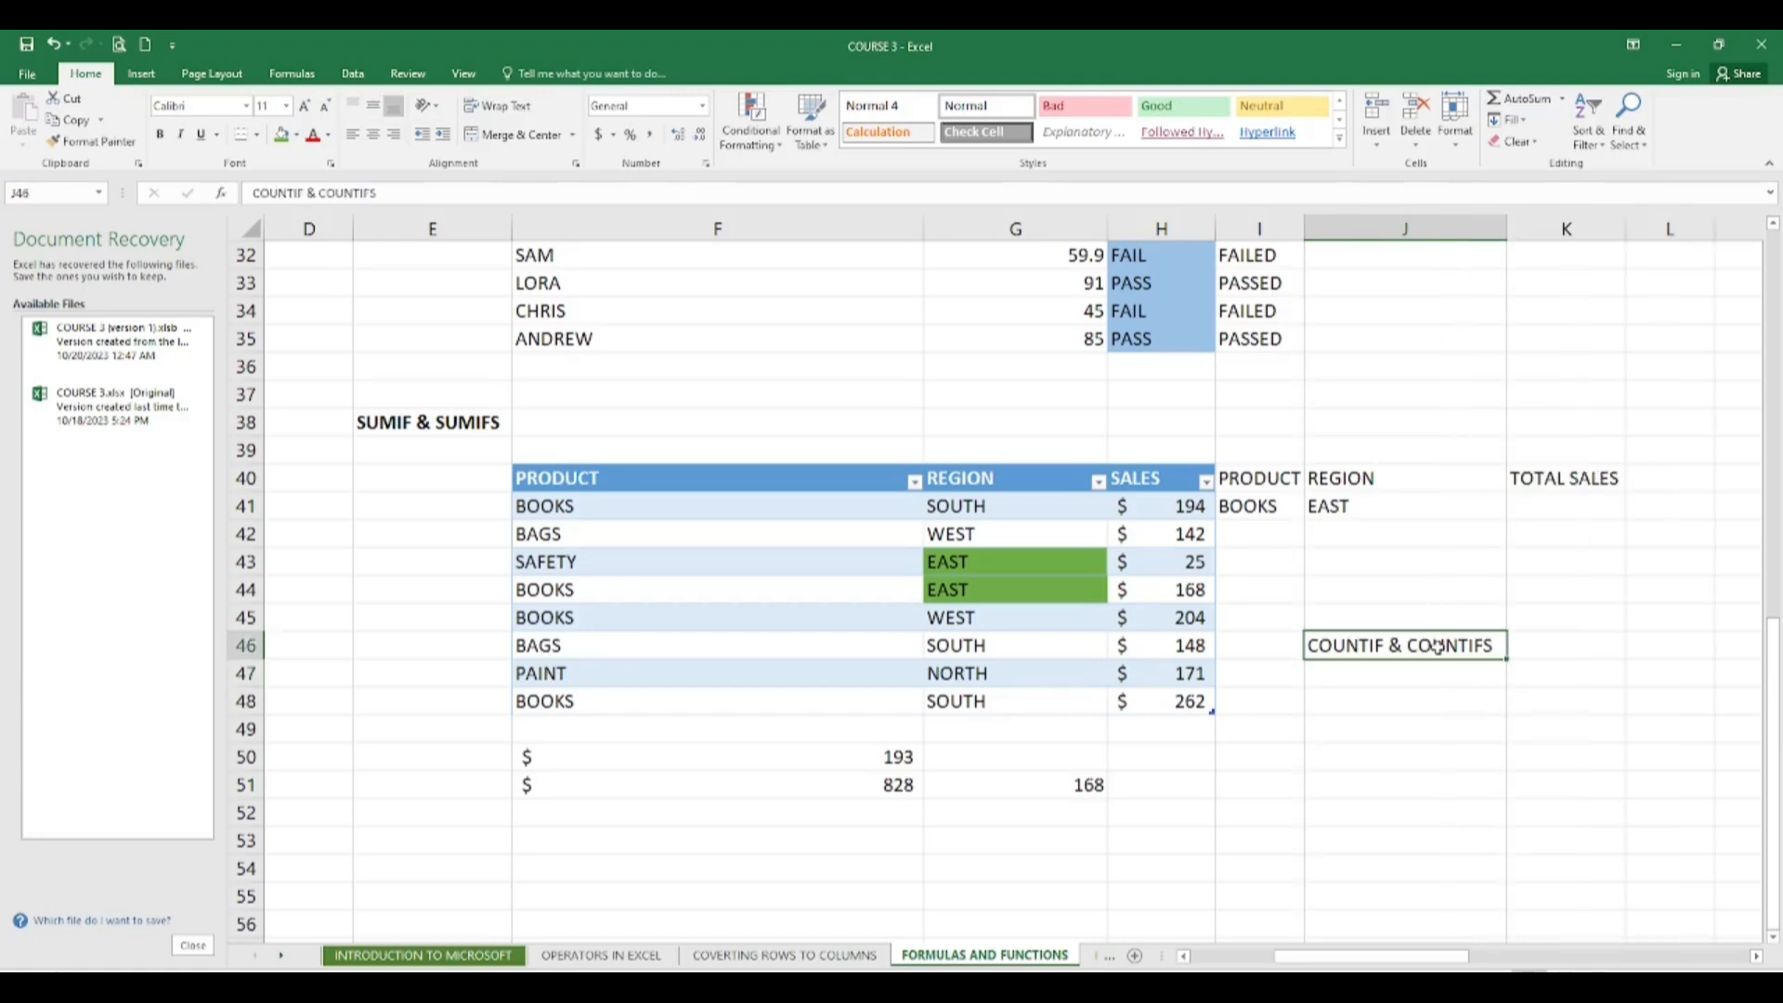
{"action": "key", "text": "ctrl+b"}
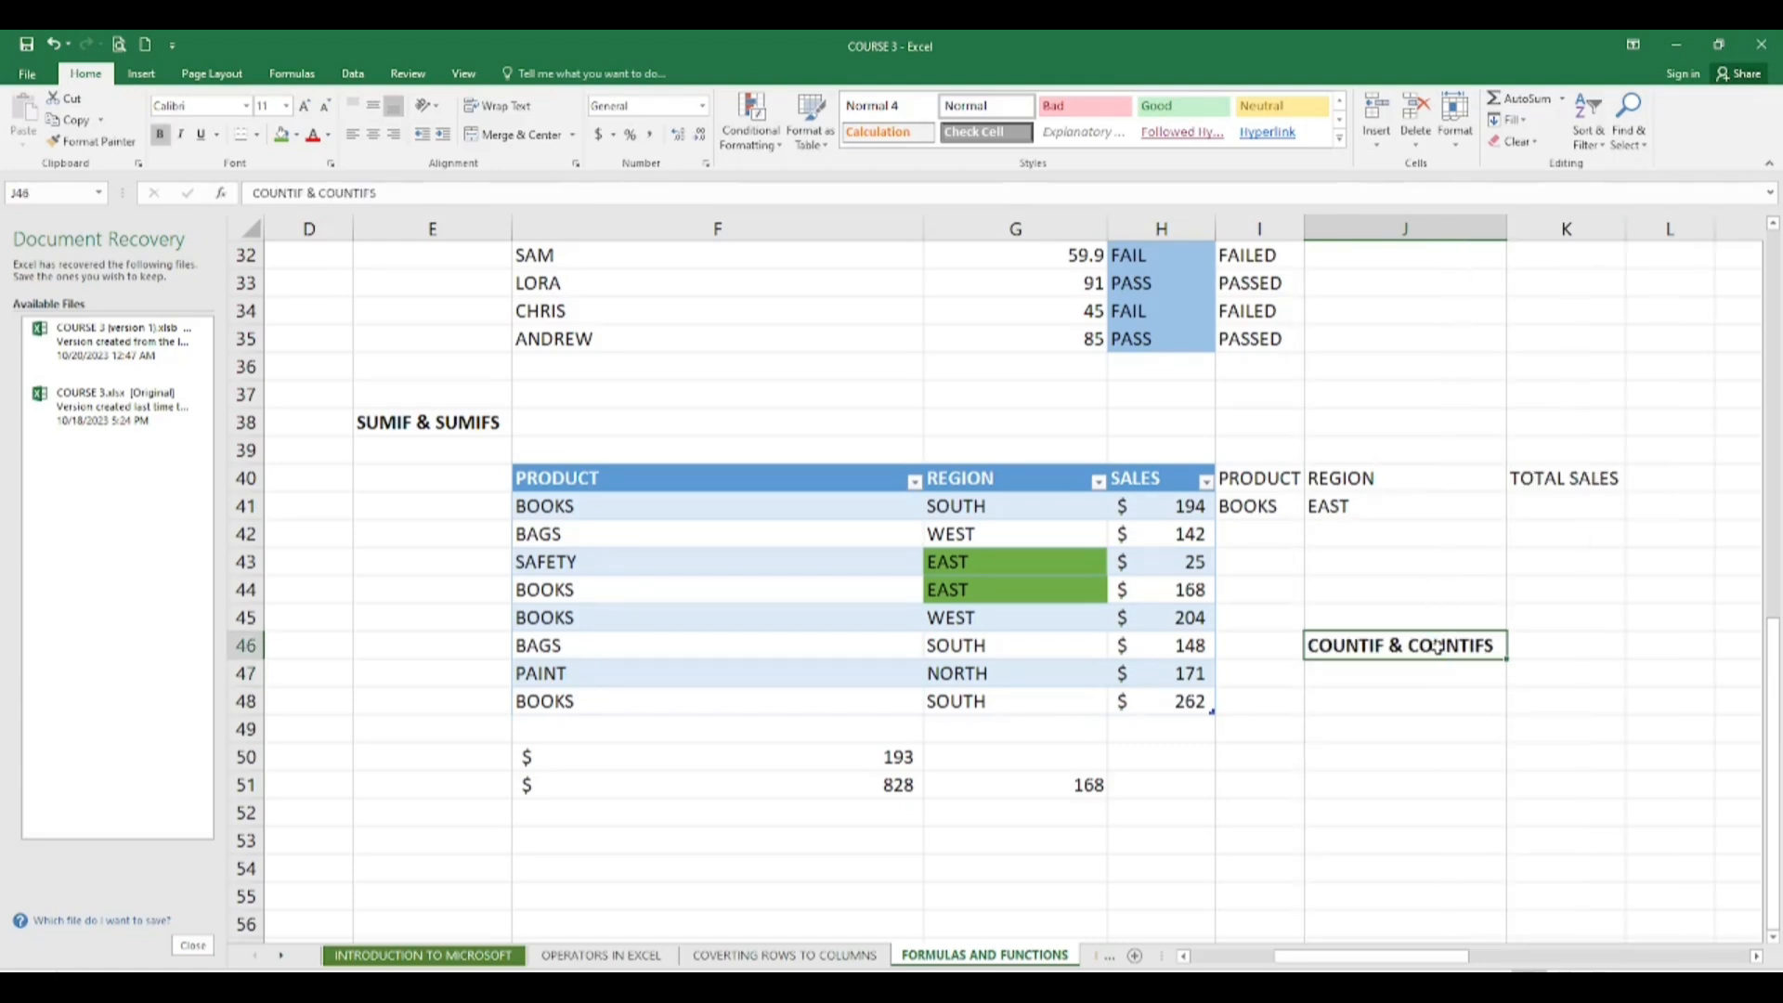
Step: Enter a COUNT formula in J49 that covers the table's PRODUCT column from BOOKS in row 41 through row 48
{"action": "left_click", "coordinate": [1470, 721]}
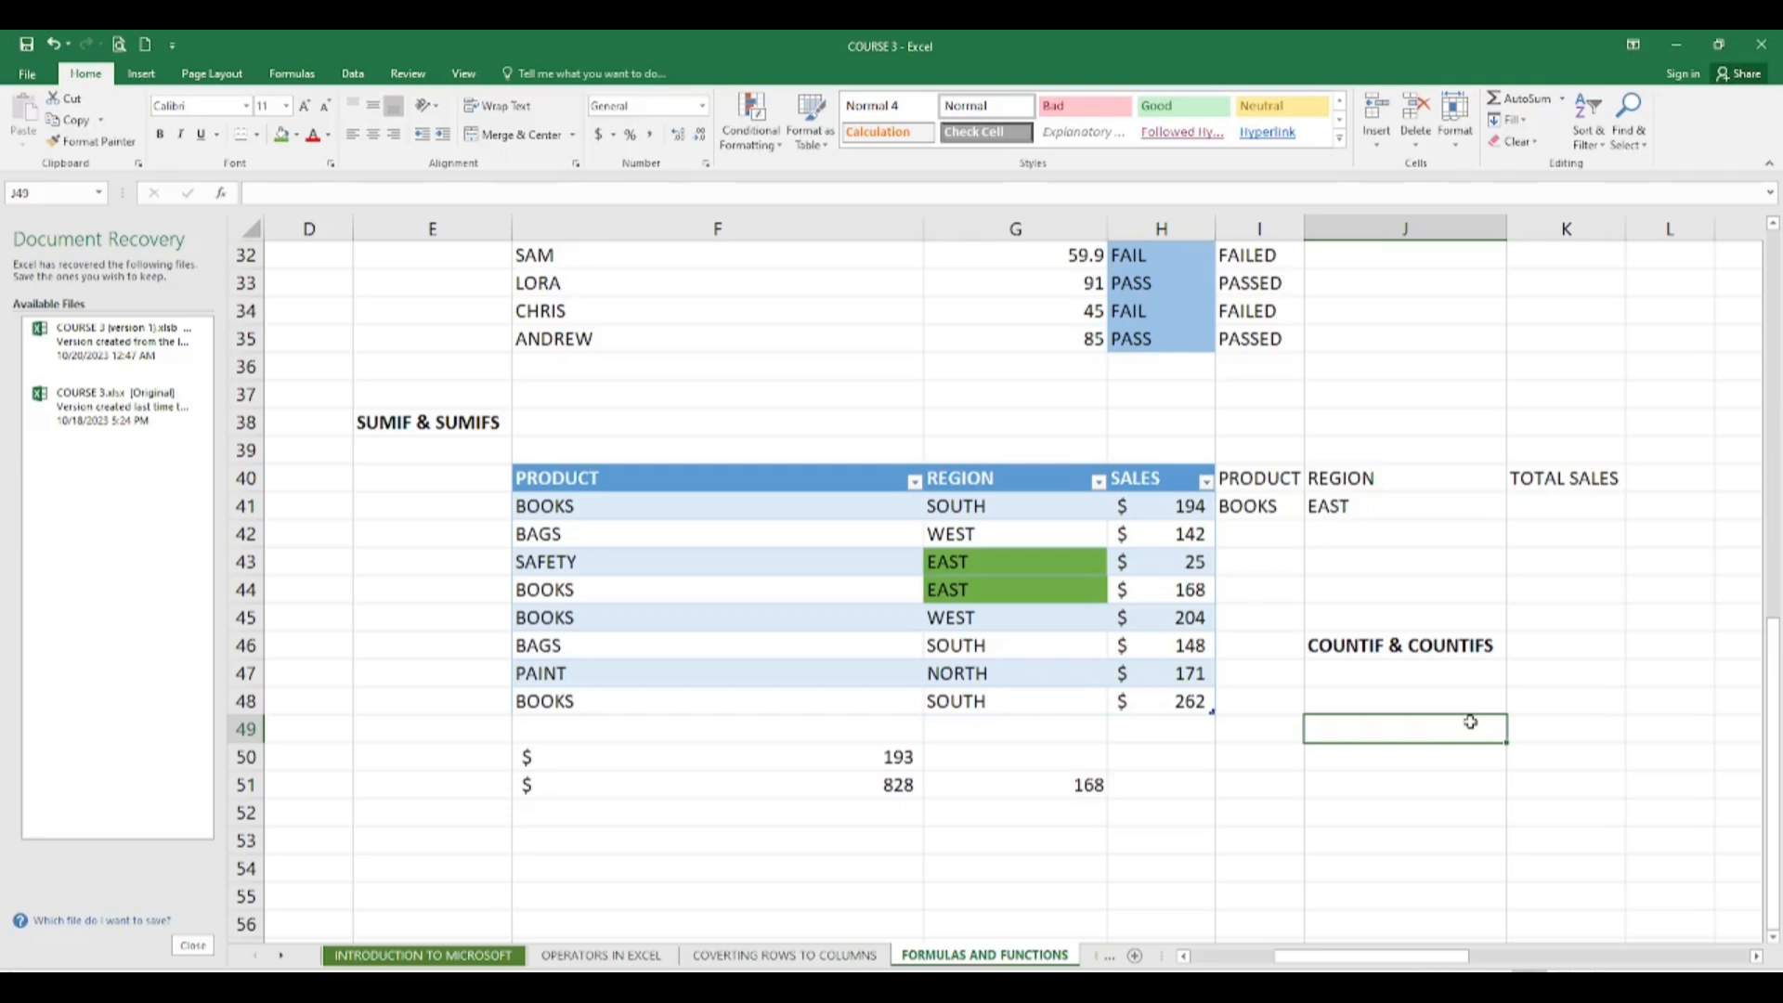
{"action": "type", "text": "=COUNT()"}
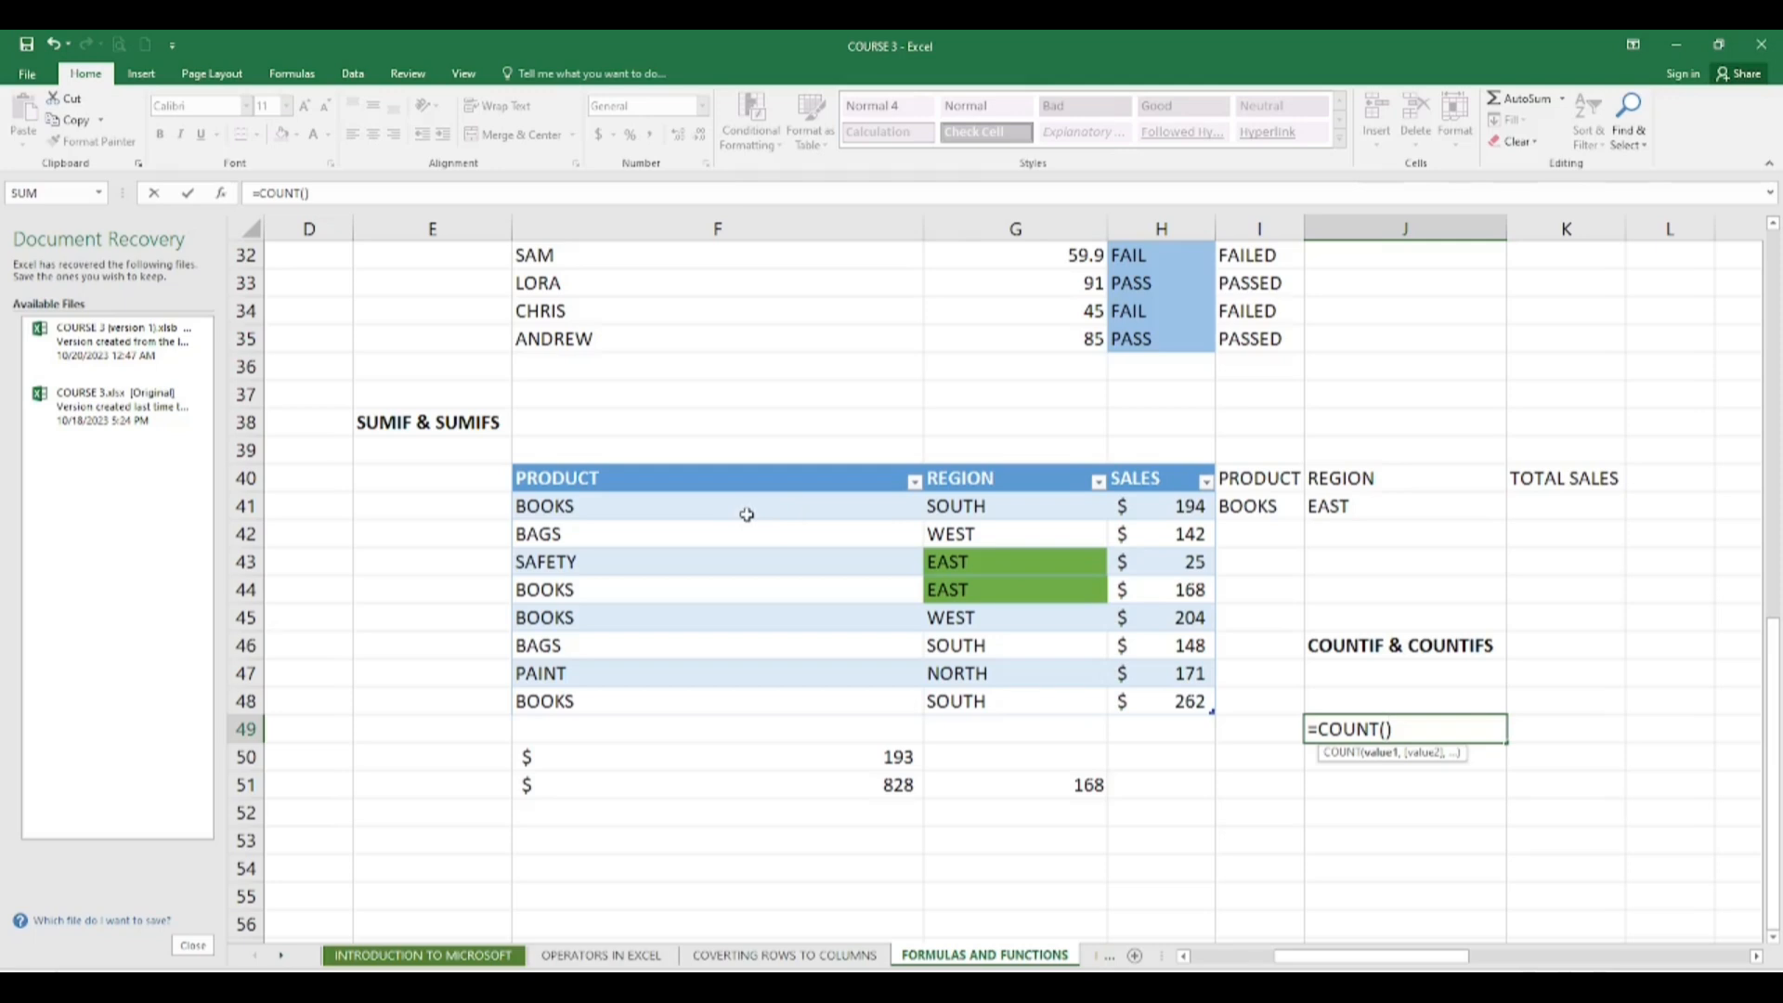
{"action": "left_click_drag", "start_coordinate": [743, 513], "coordinate": [740, 694]}
{"action": "key", "text": "Return"}
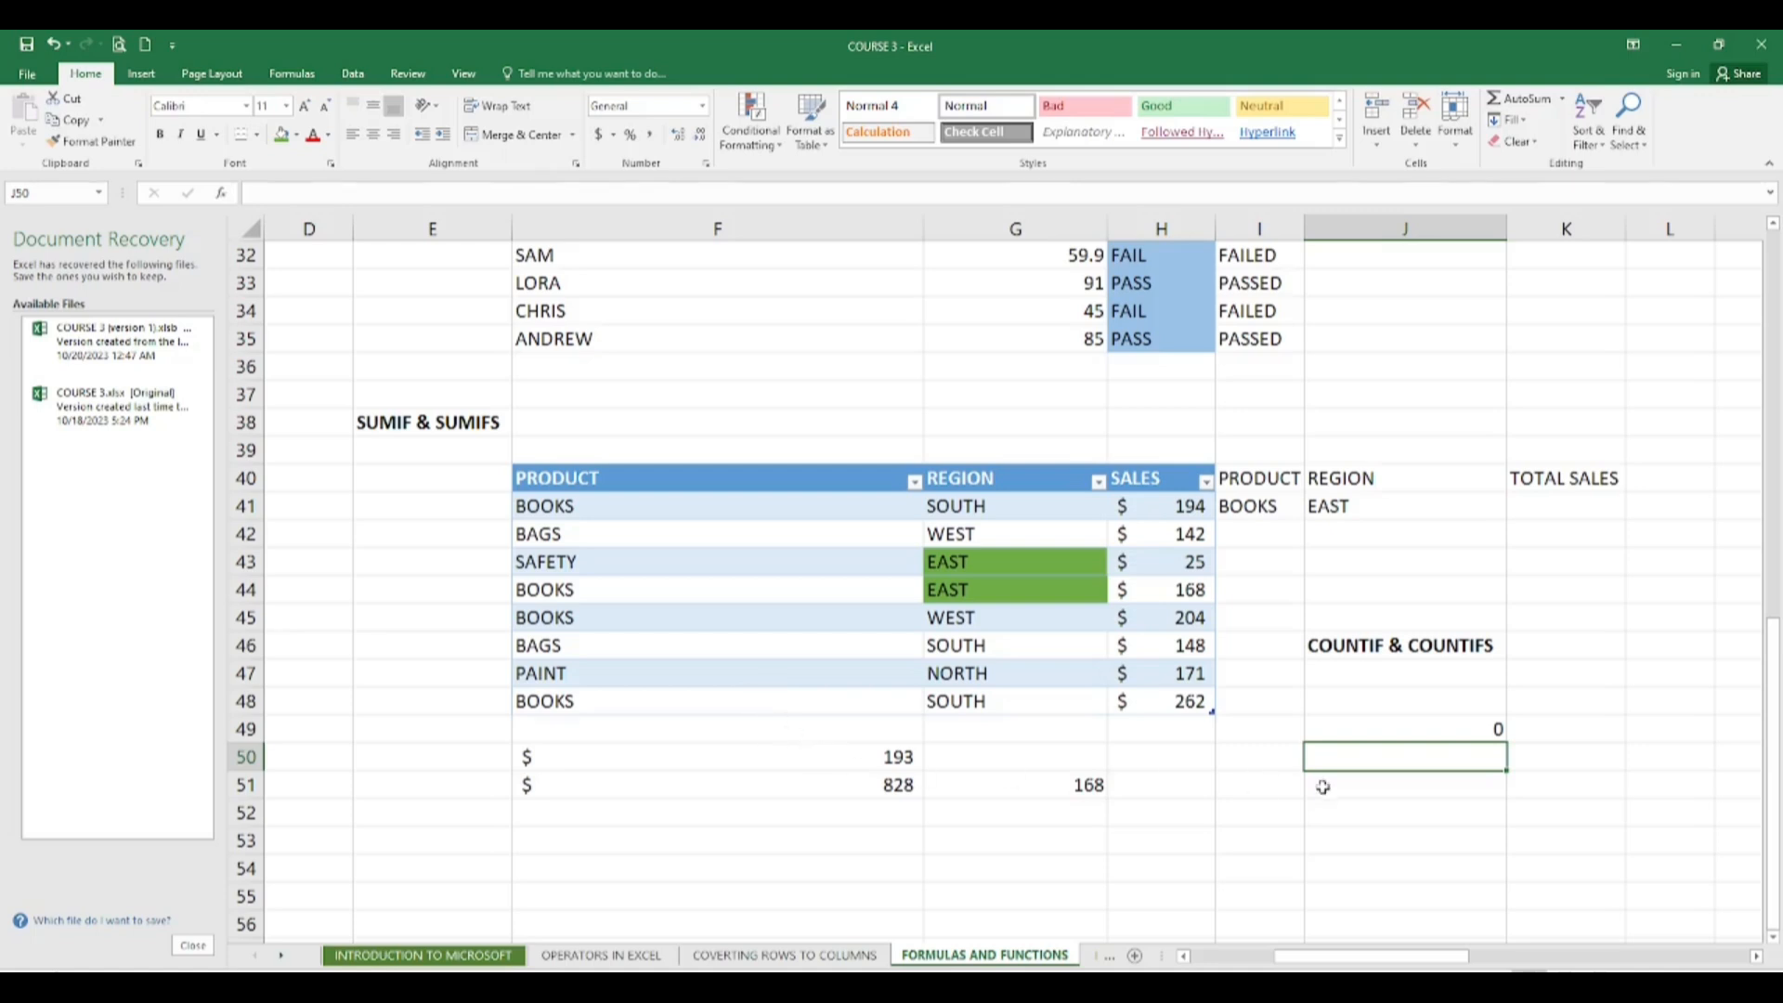
Step: Enter a COUNT formula in J50 that counts the numeric entries in the table's SALES column
{"action": "type", "text": "=CO"}
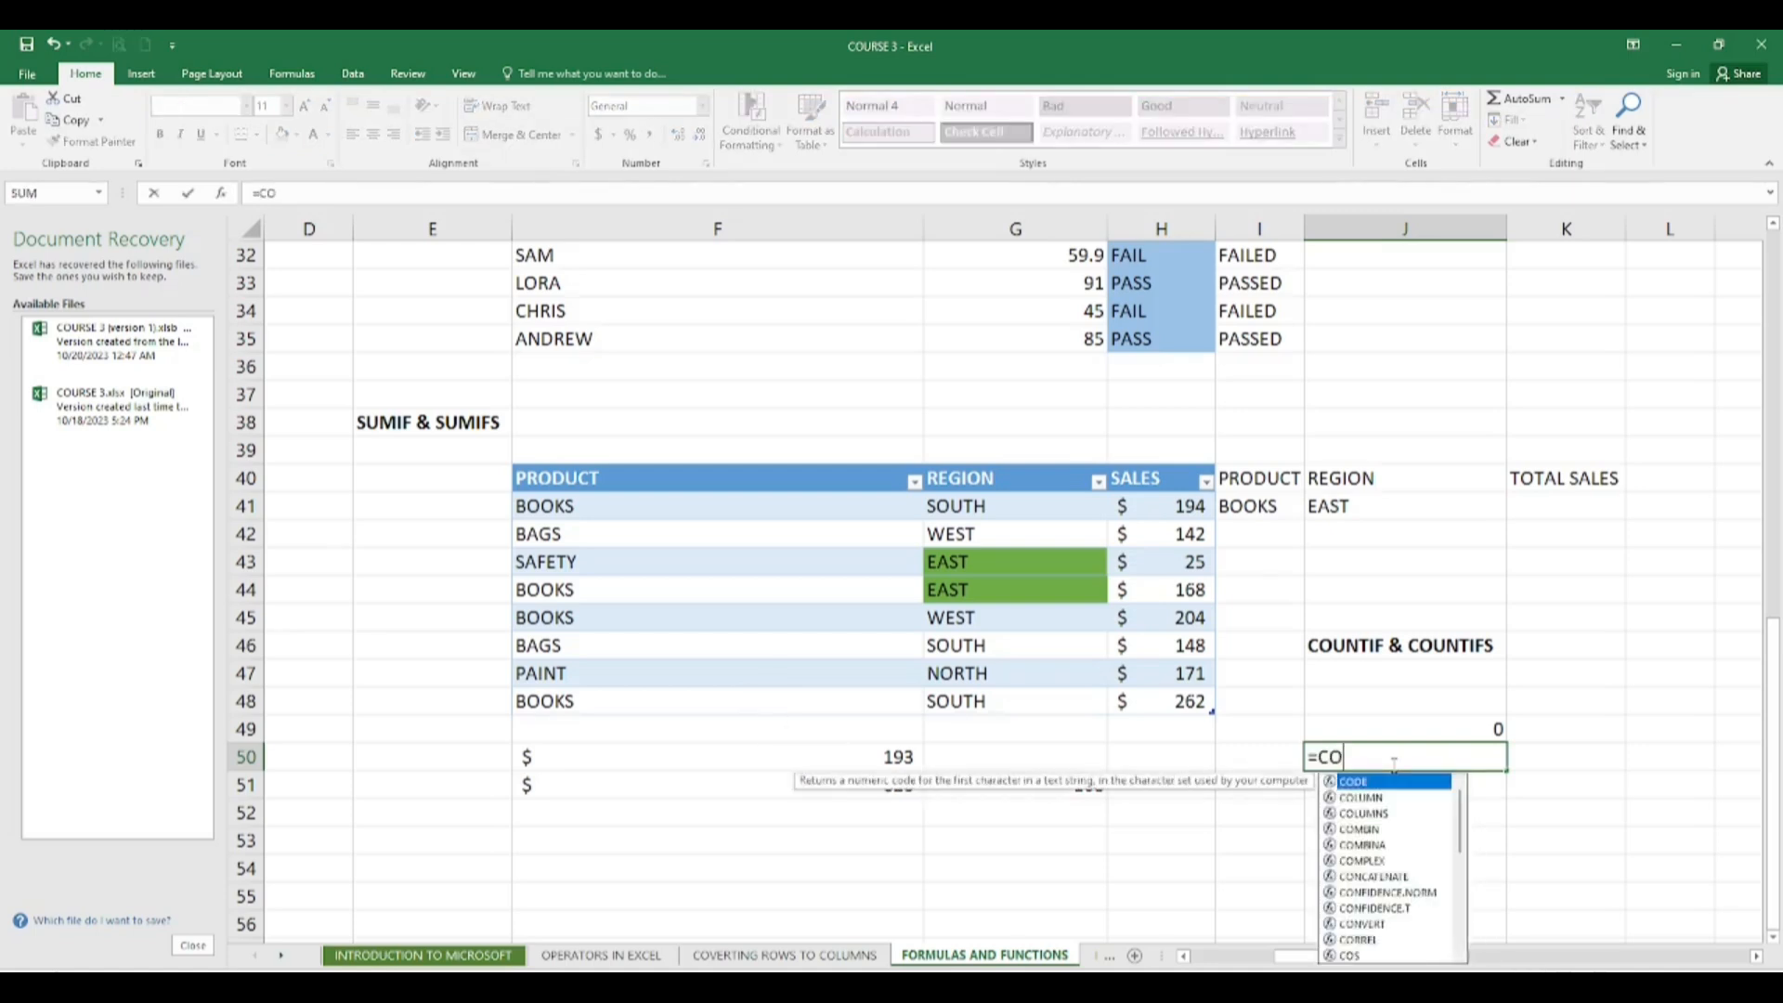
{"action": "type", "text": "UNT("}
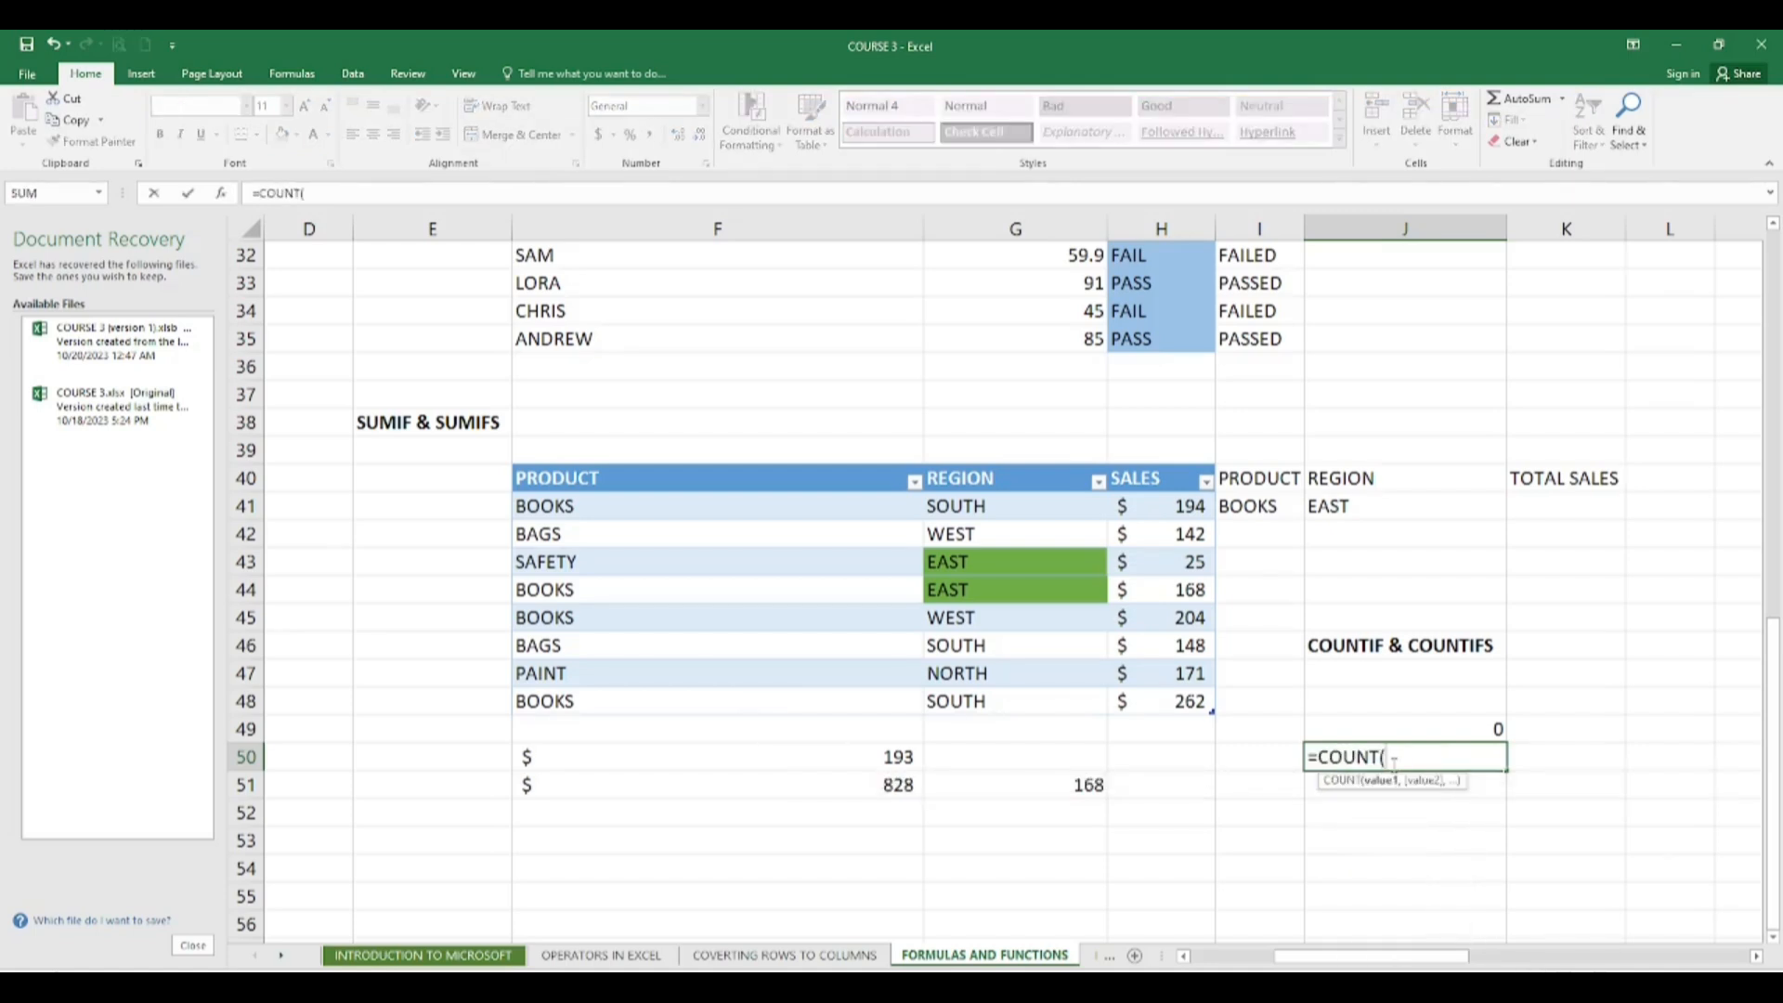
{"action": "left_click_drag", "start_coordinate": [1172, 505], "coordinate": [1192, 703]}
{"action": "key", "text": "Return"}
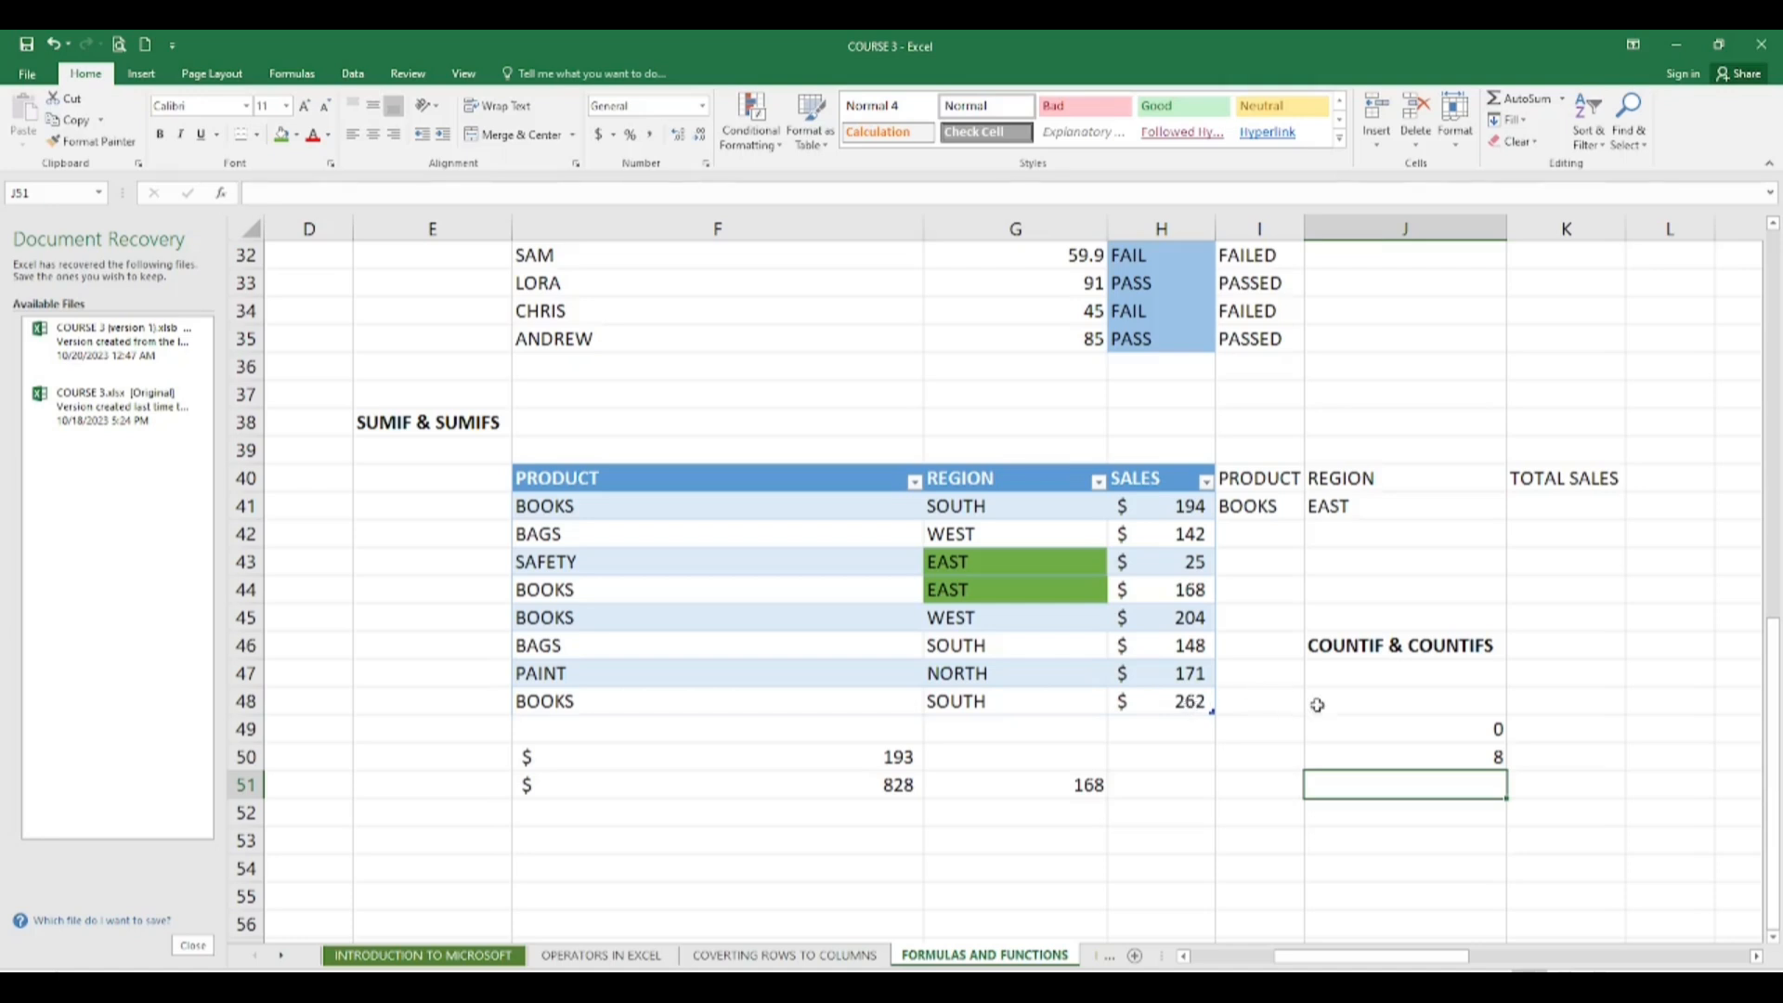
{"action": "left_click", "coordinate": [1378, 755]}
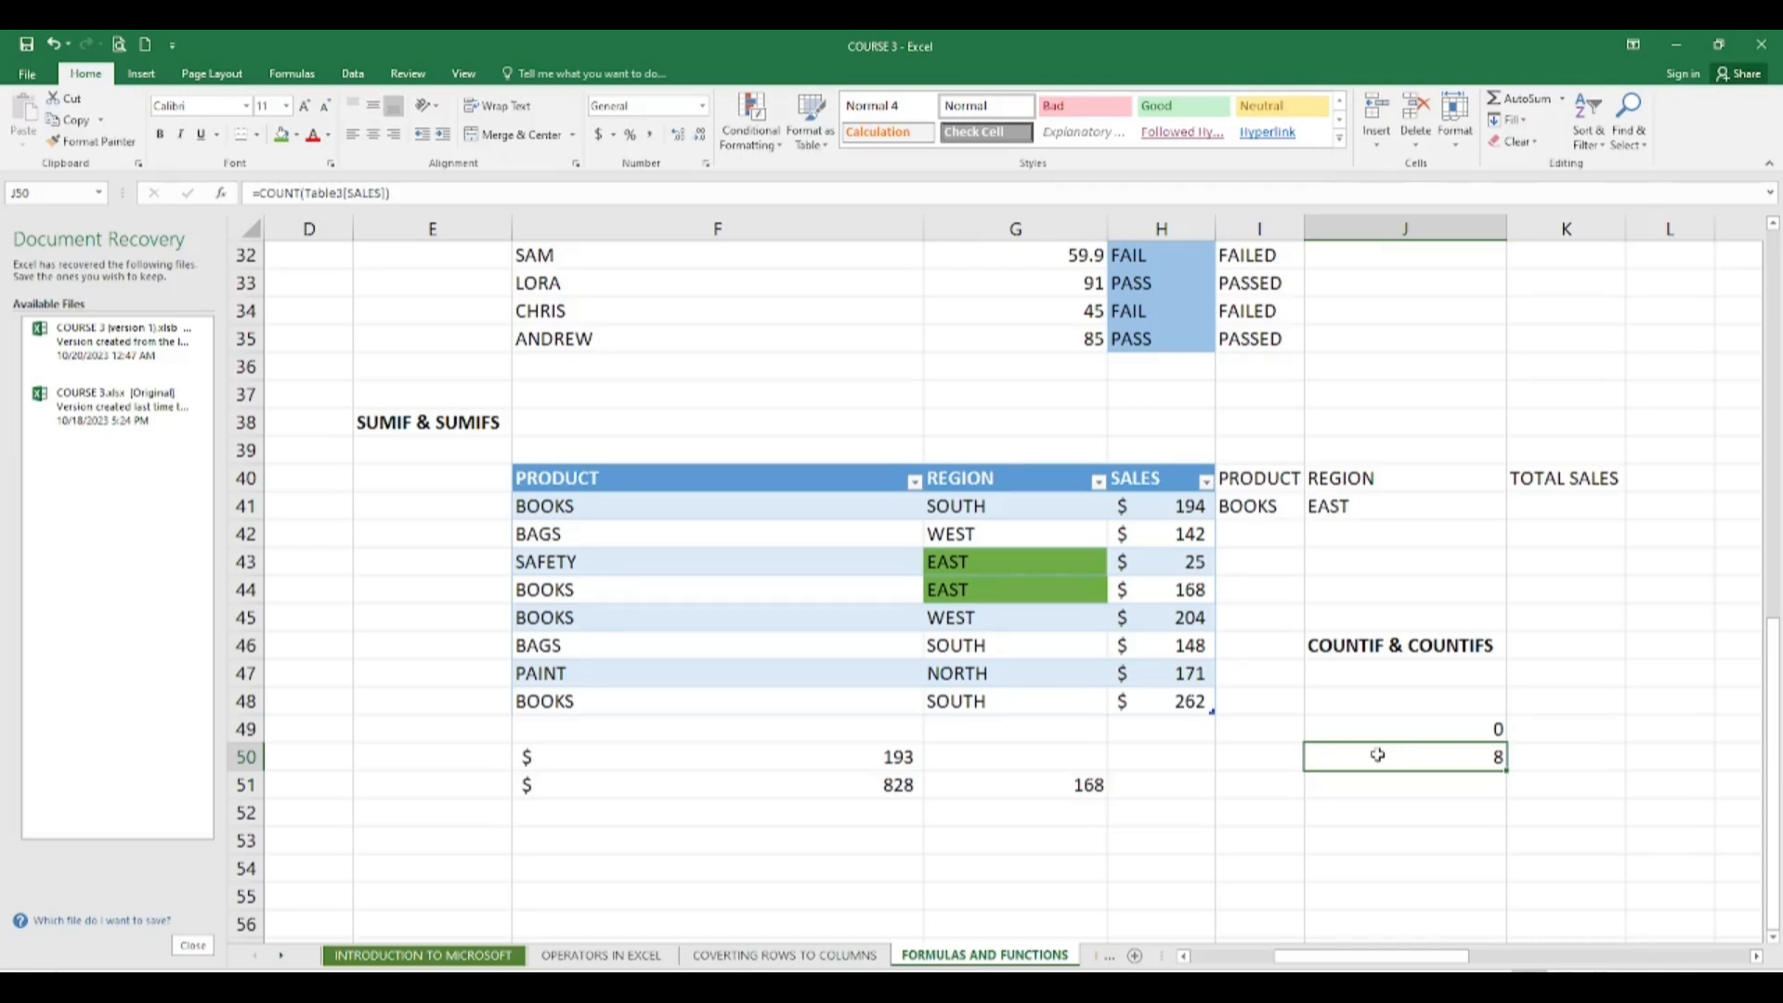
Step: Change the function in J49 from COUNT to COUNTA, keeping the PRODUCT column as its range
{"action": "double_click", "coordinate": [1453, 723]}
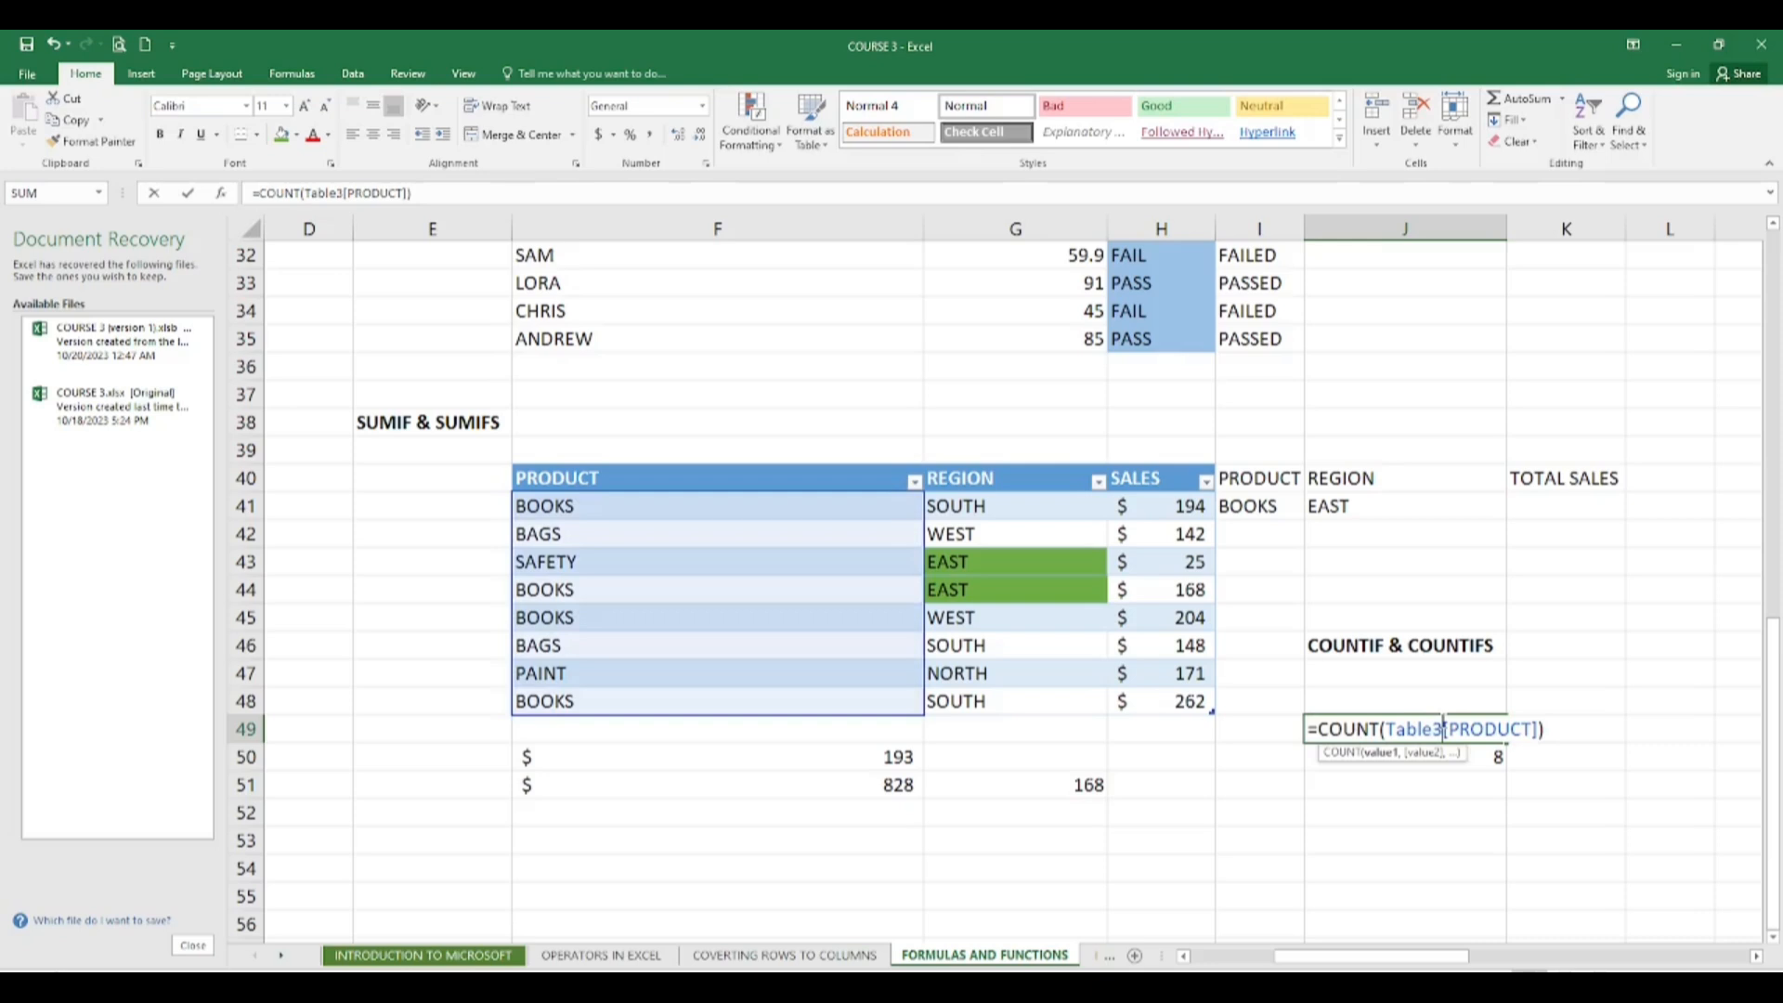
{"action": "left_click", "coordinate": [1381, 729]}
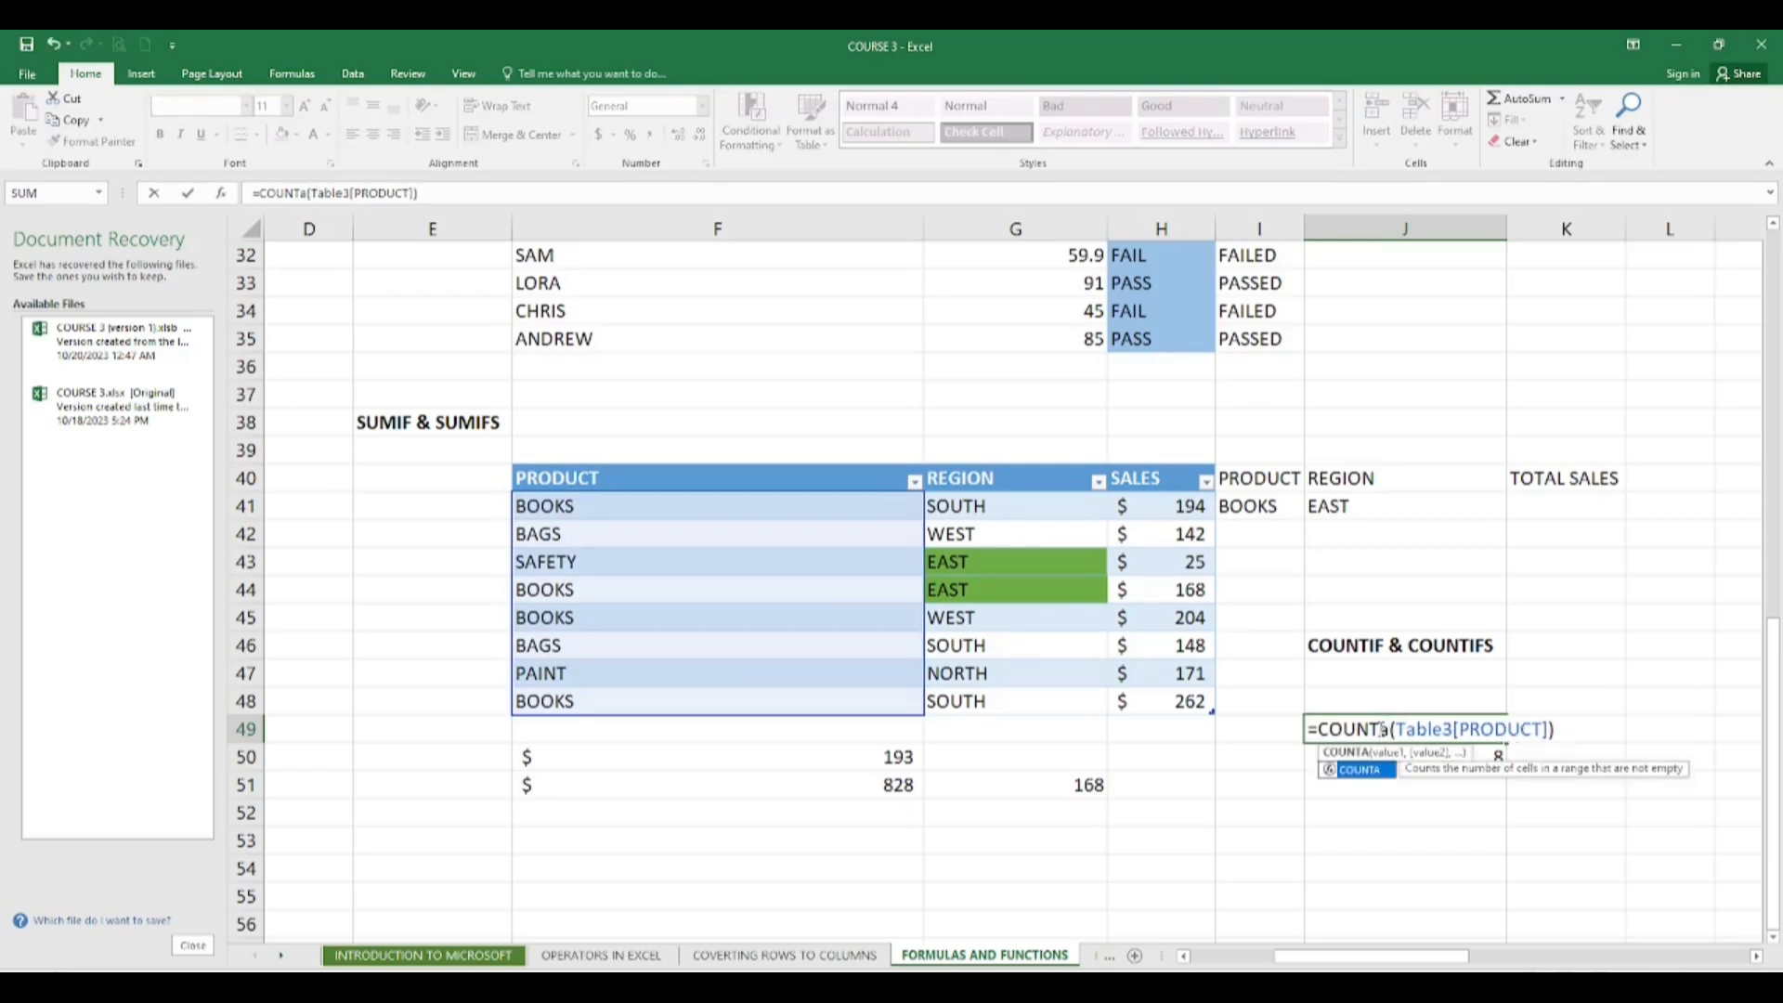
{"action": "key", "text": "Return"}
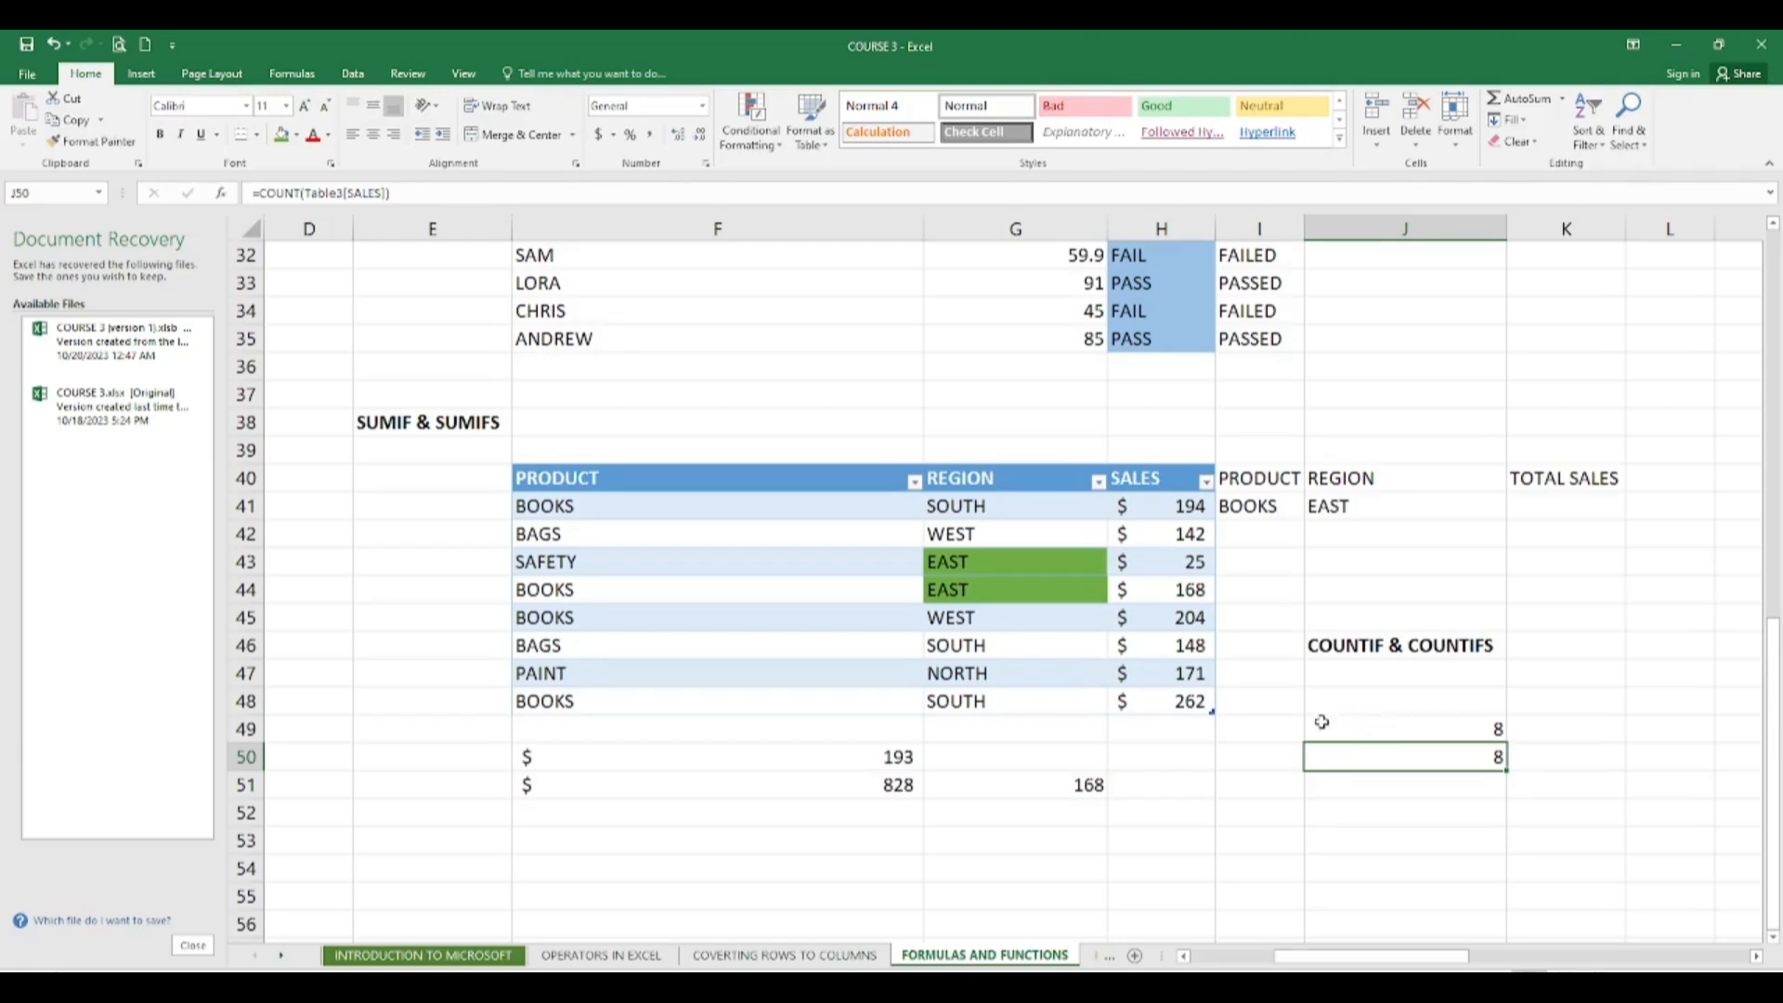
Step: Clear the count formulas from cells J49:K52
{"action": "left_click_drag", "start_coordinate": [1325, 722], "coordinate": [1604, 811]}
{"action": "key", "text": "Delete"}
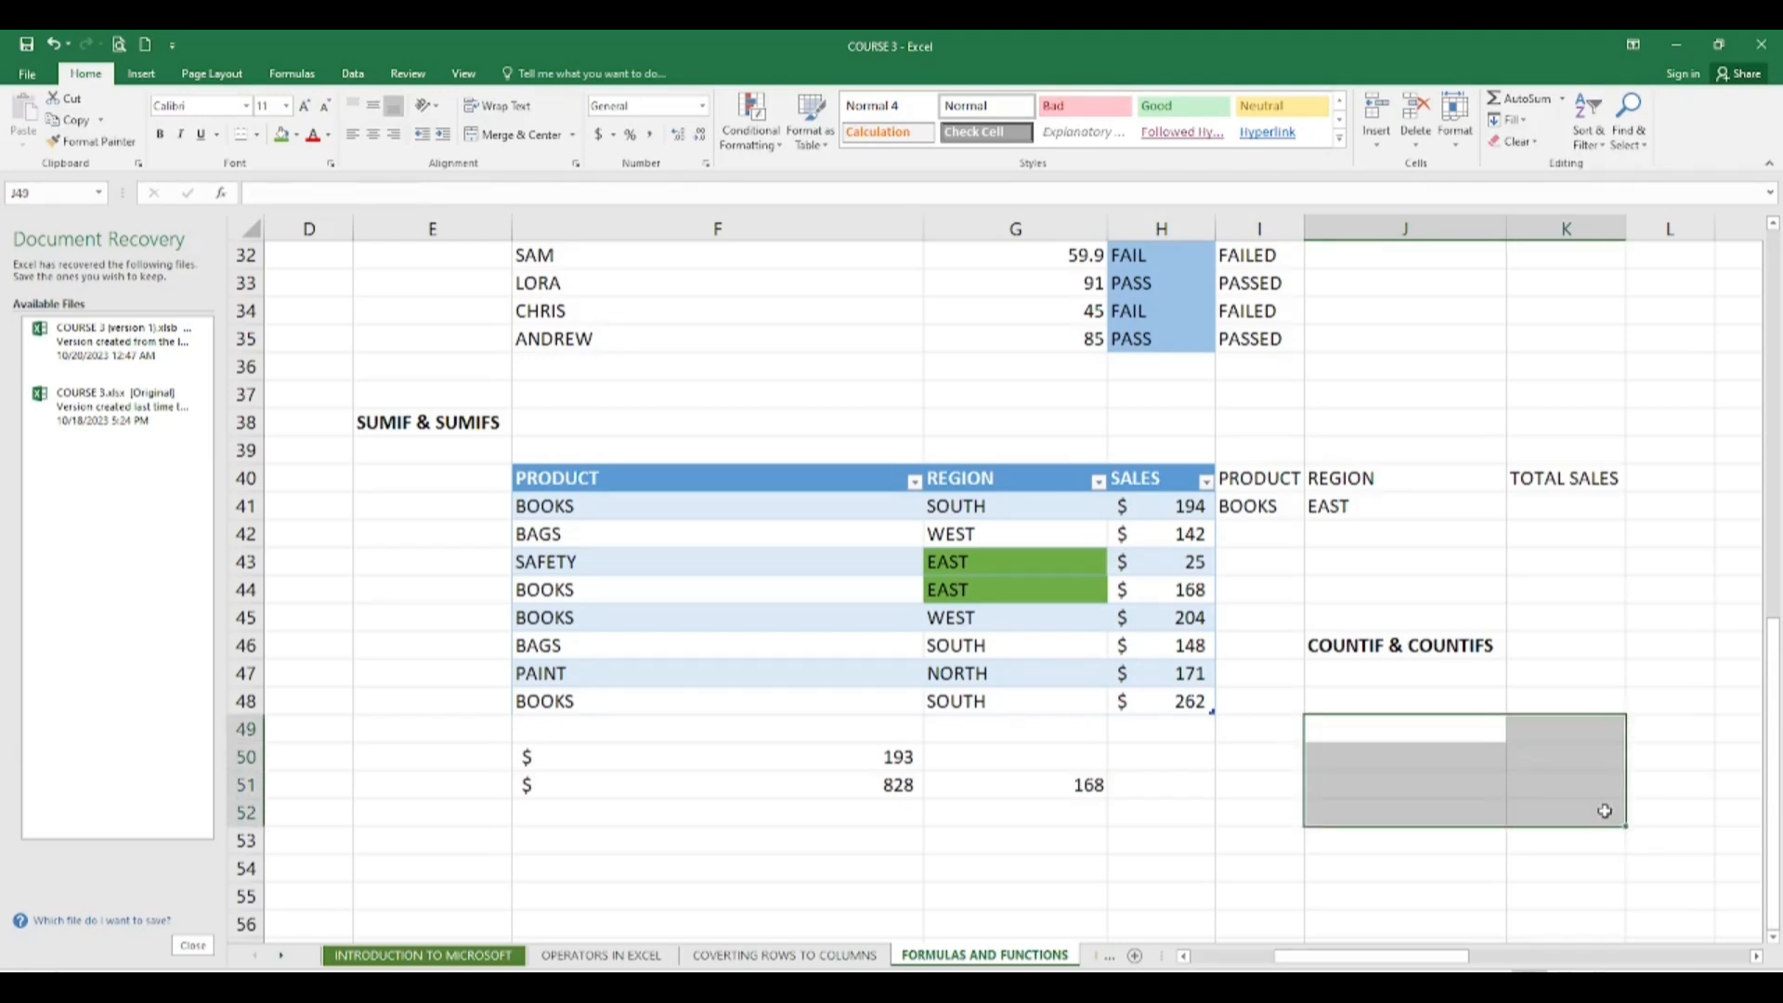
{"action": "left_click", "coordinate": [1463, 901]}
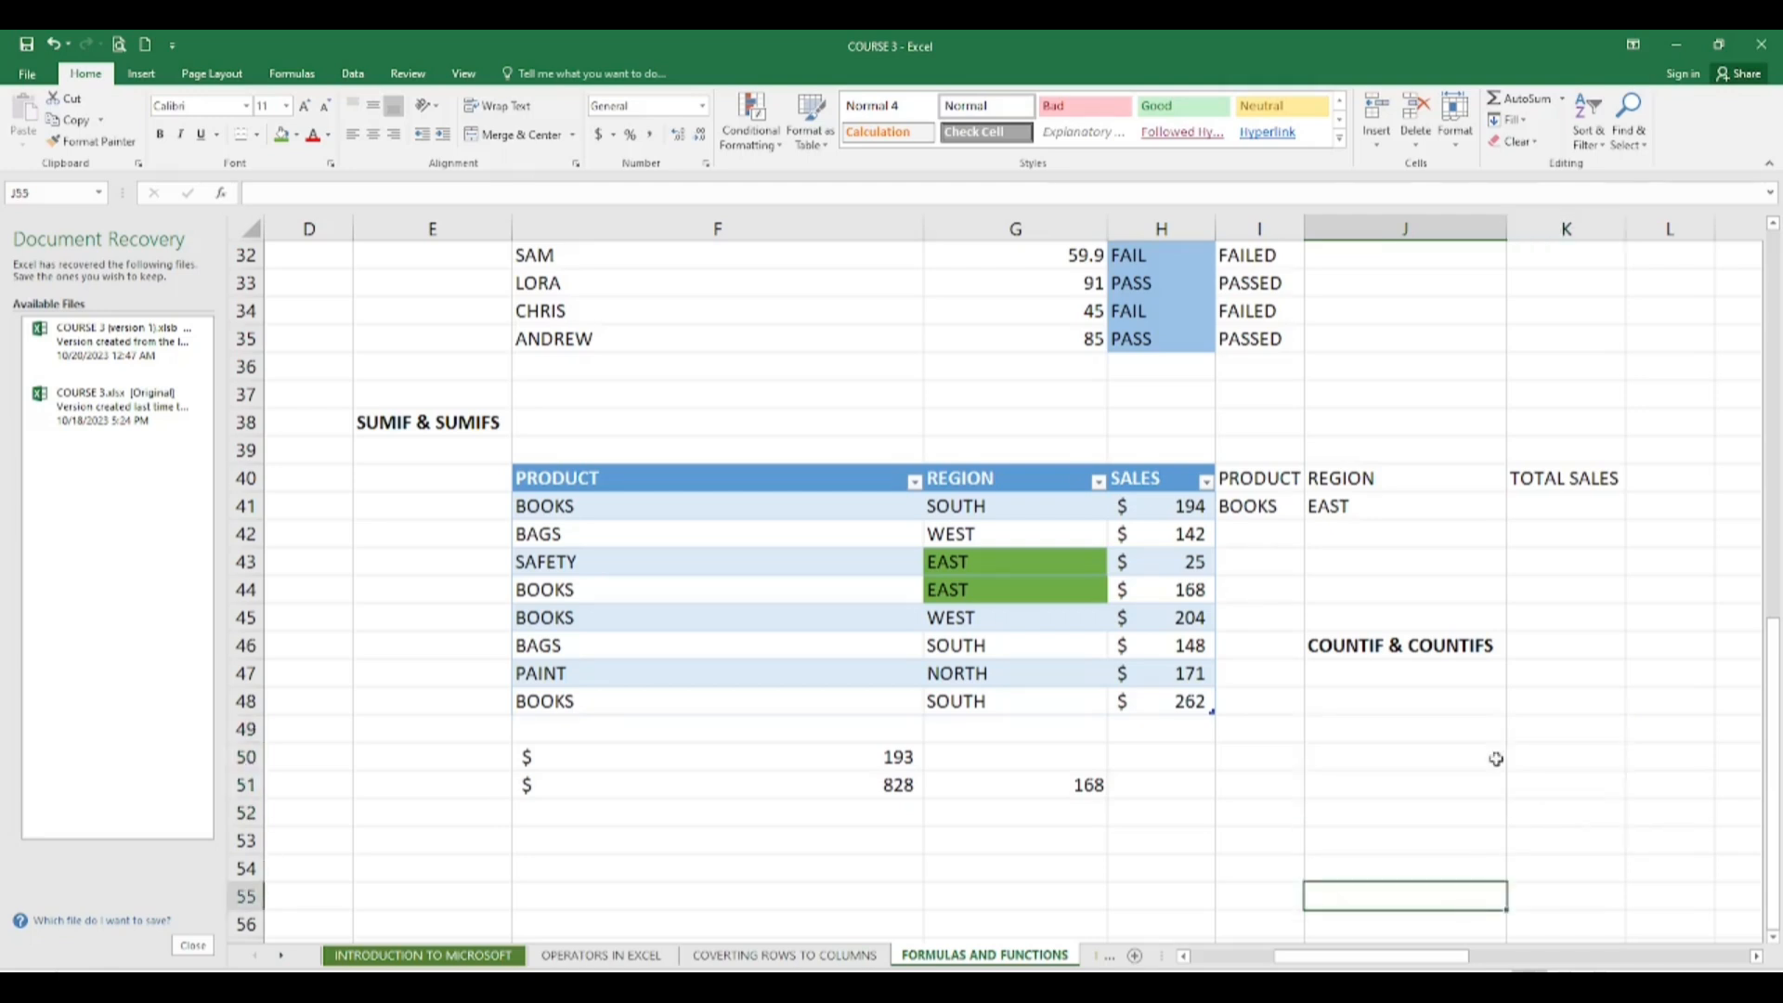
Step: Count the SOUTH entries of the table's REGION column in J49 with =COUNTIF(Table3[REGION],"SOUTH")
{"action": "left_click", "coordinate": [1490, 720]}
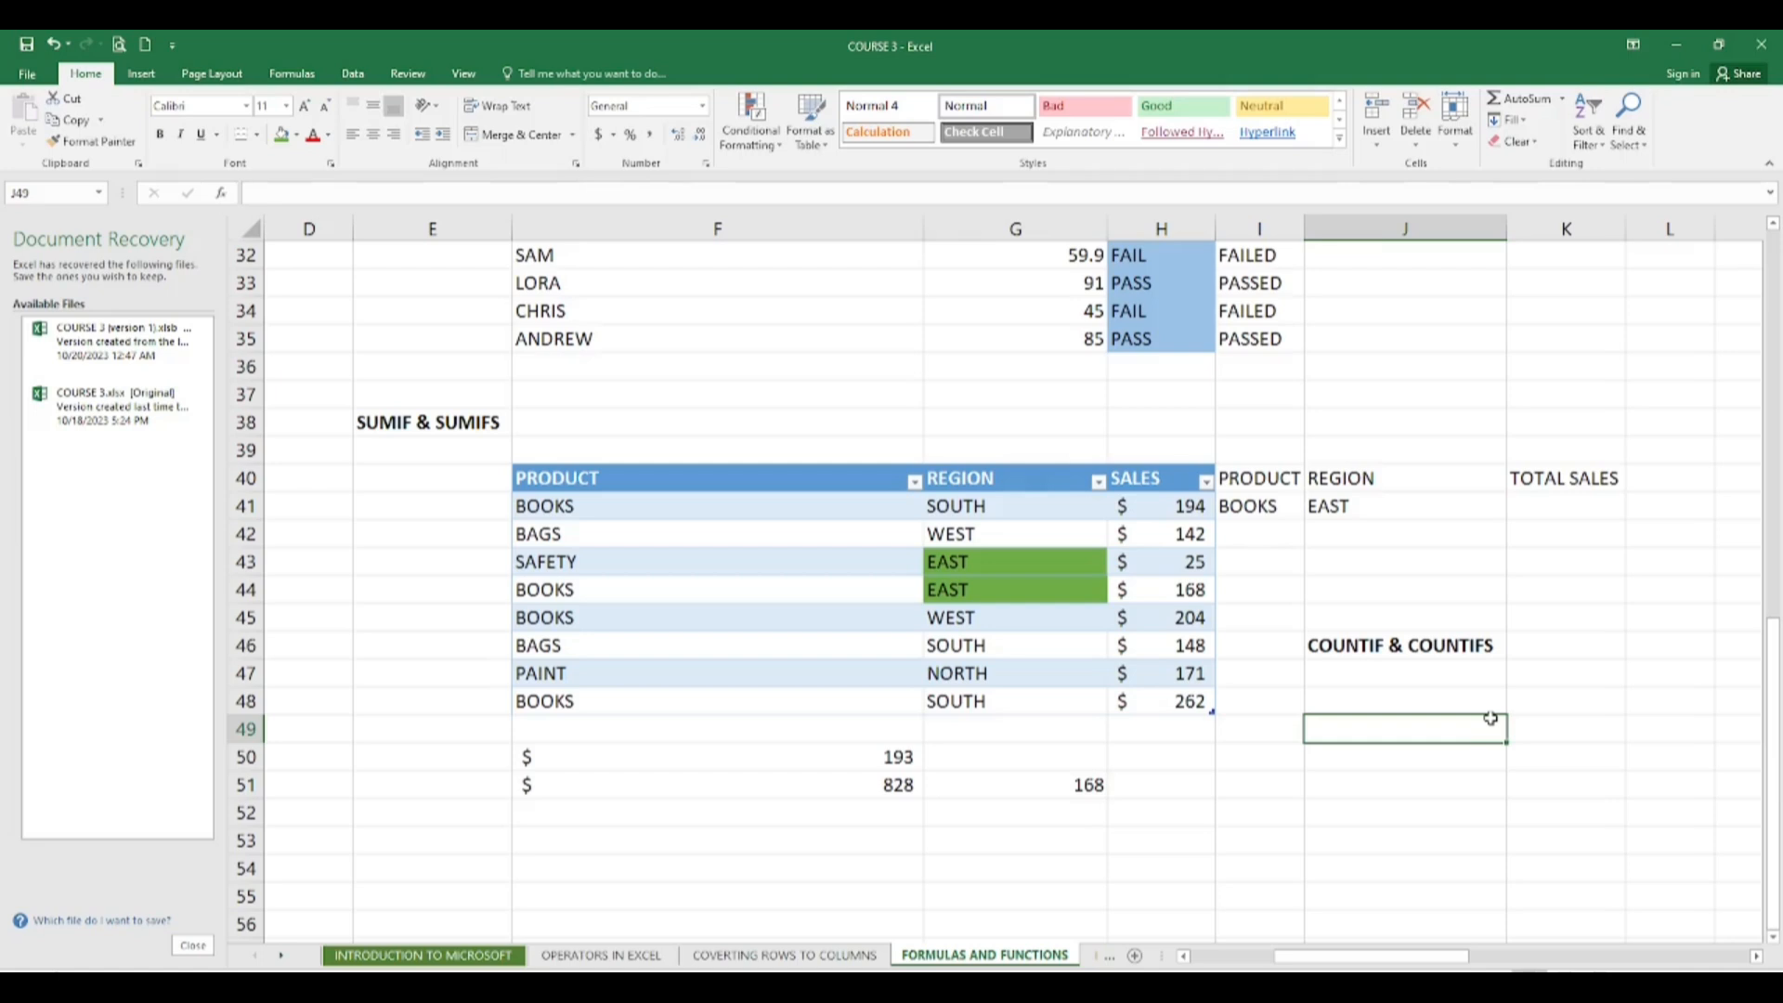
{"action": "type", "text": "=C"}
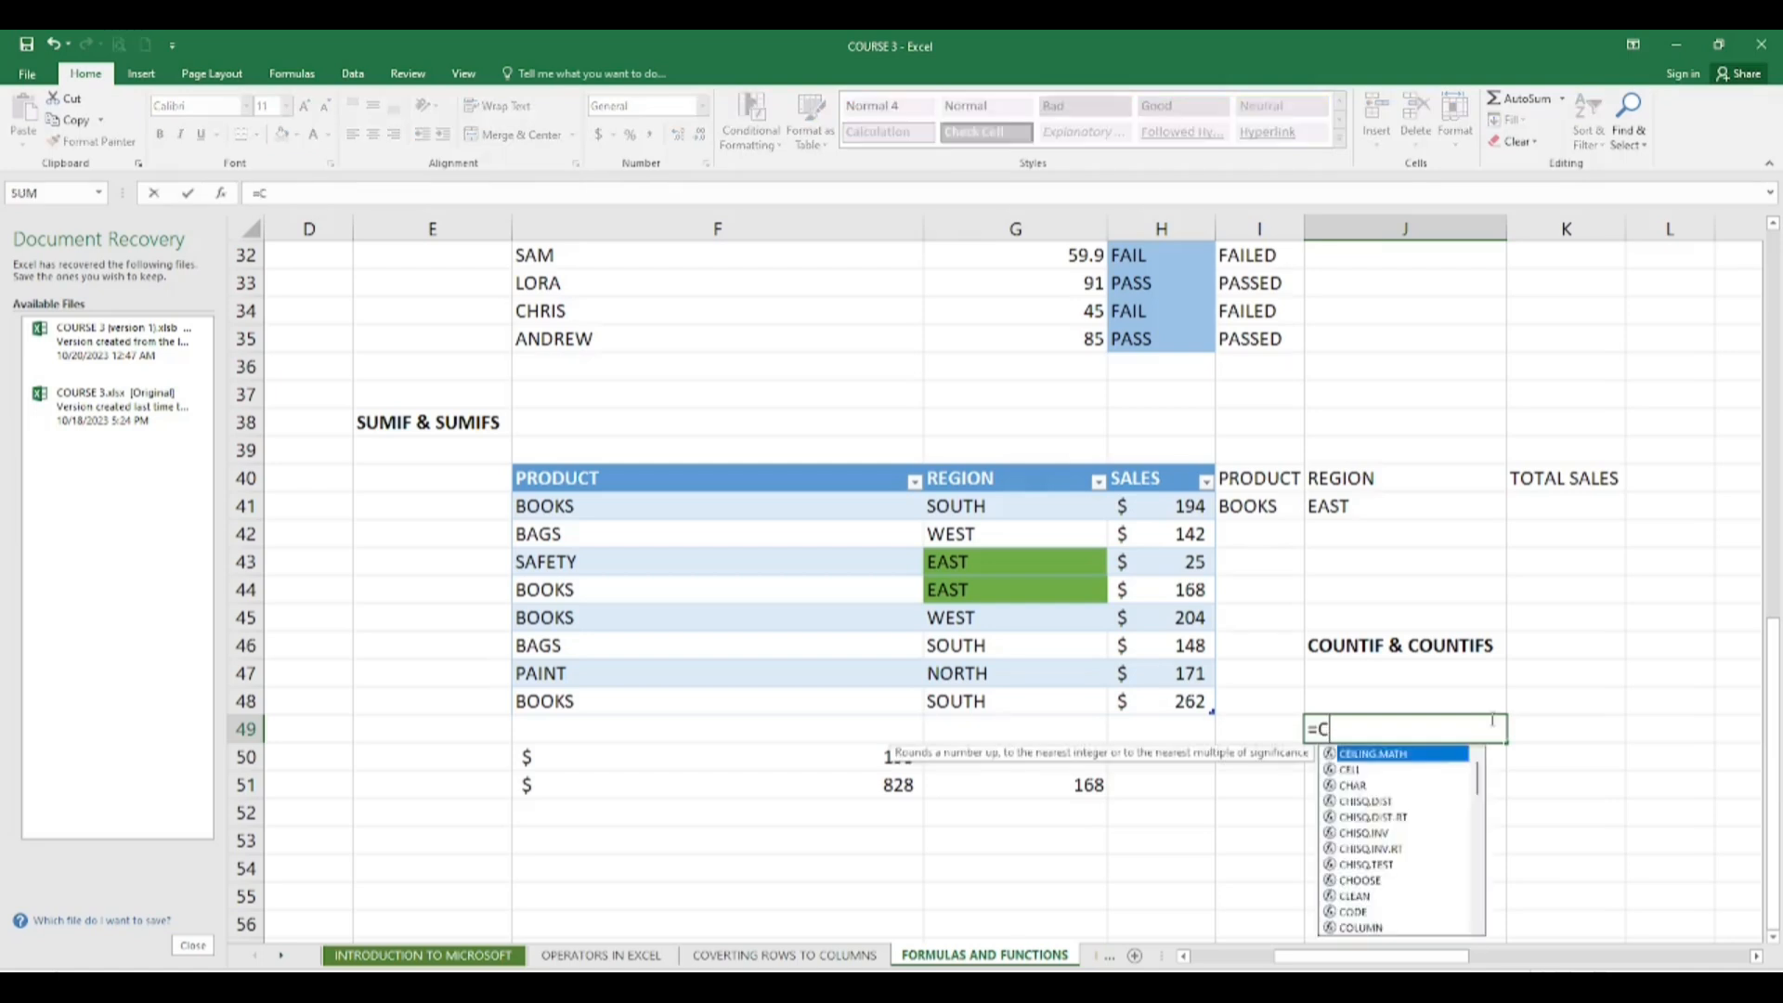
{"action": "type", "text": "OUNT"}
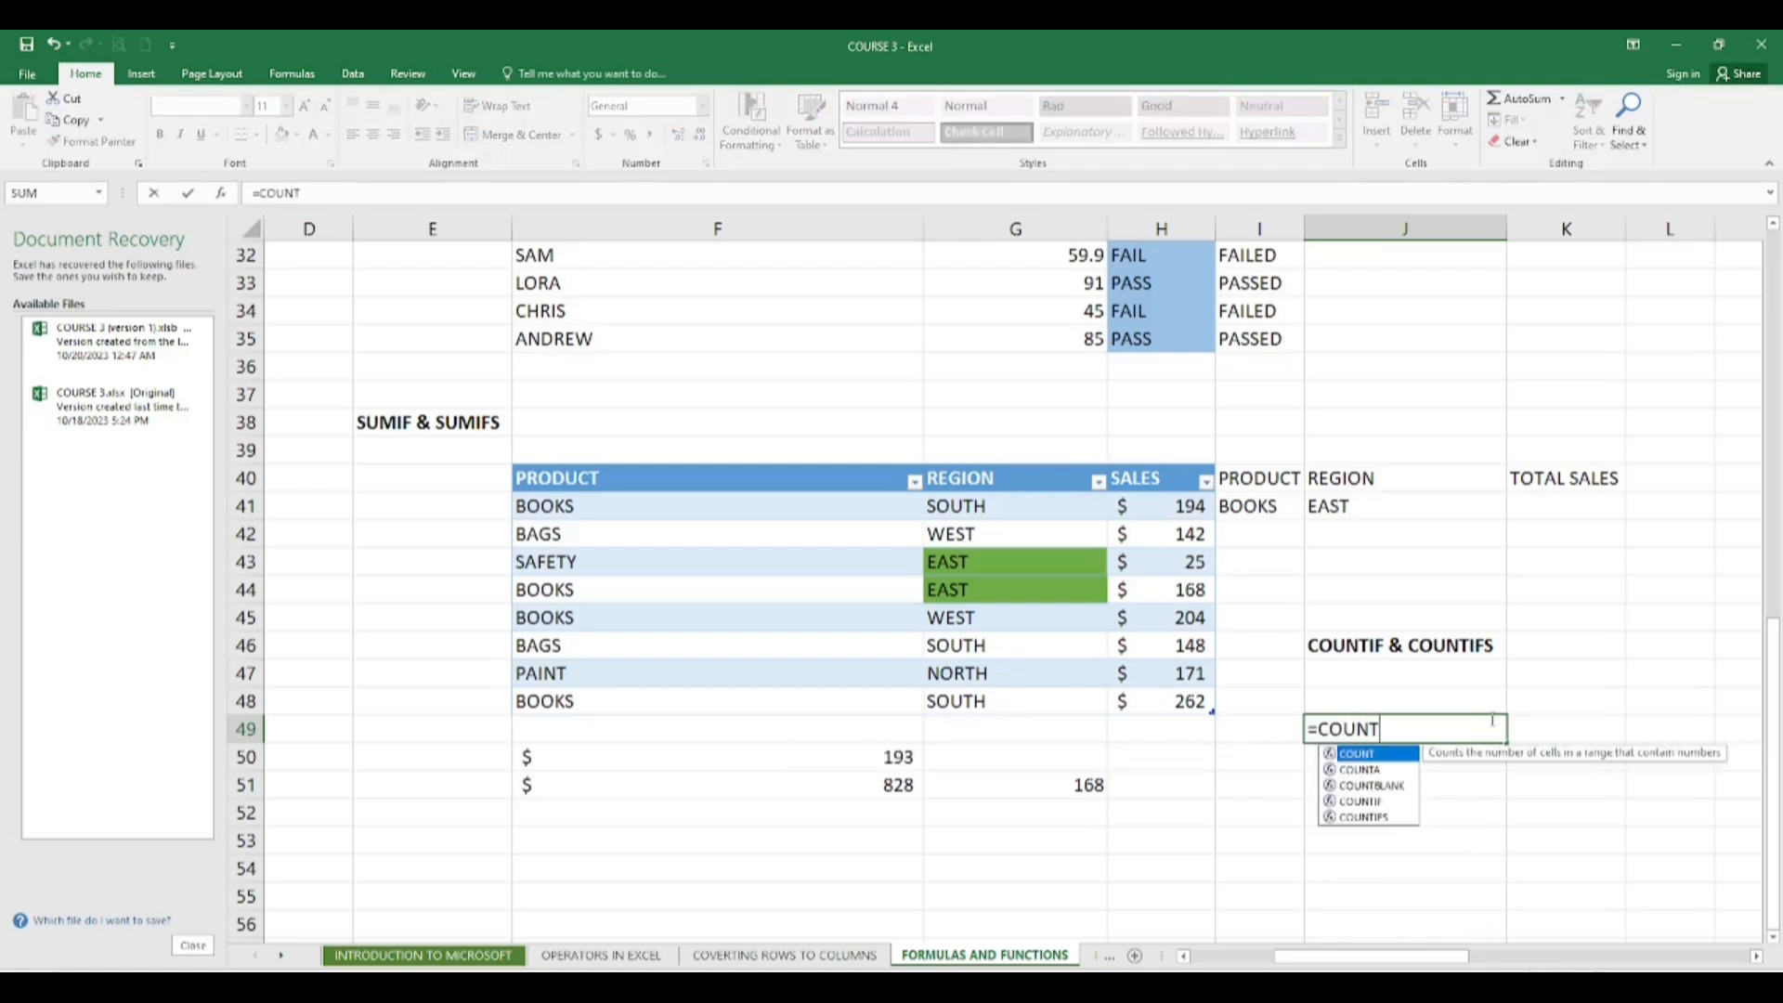
{"action": "type", "text": "IF("}
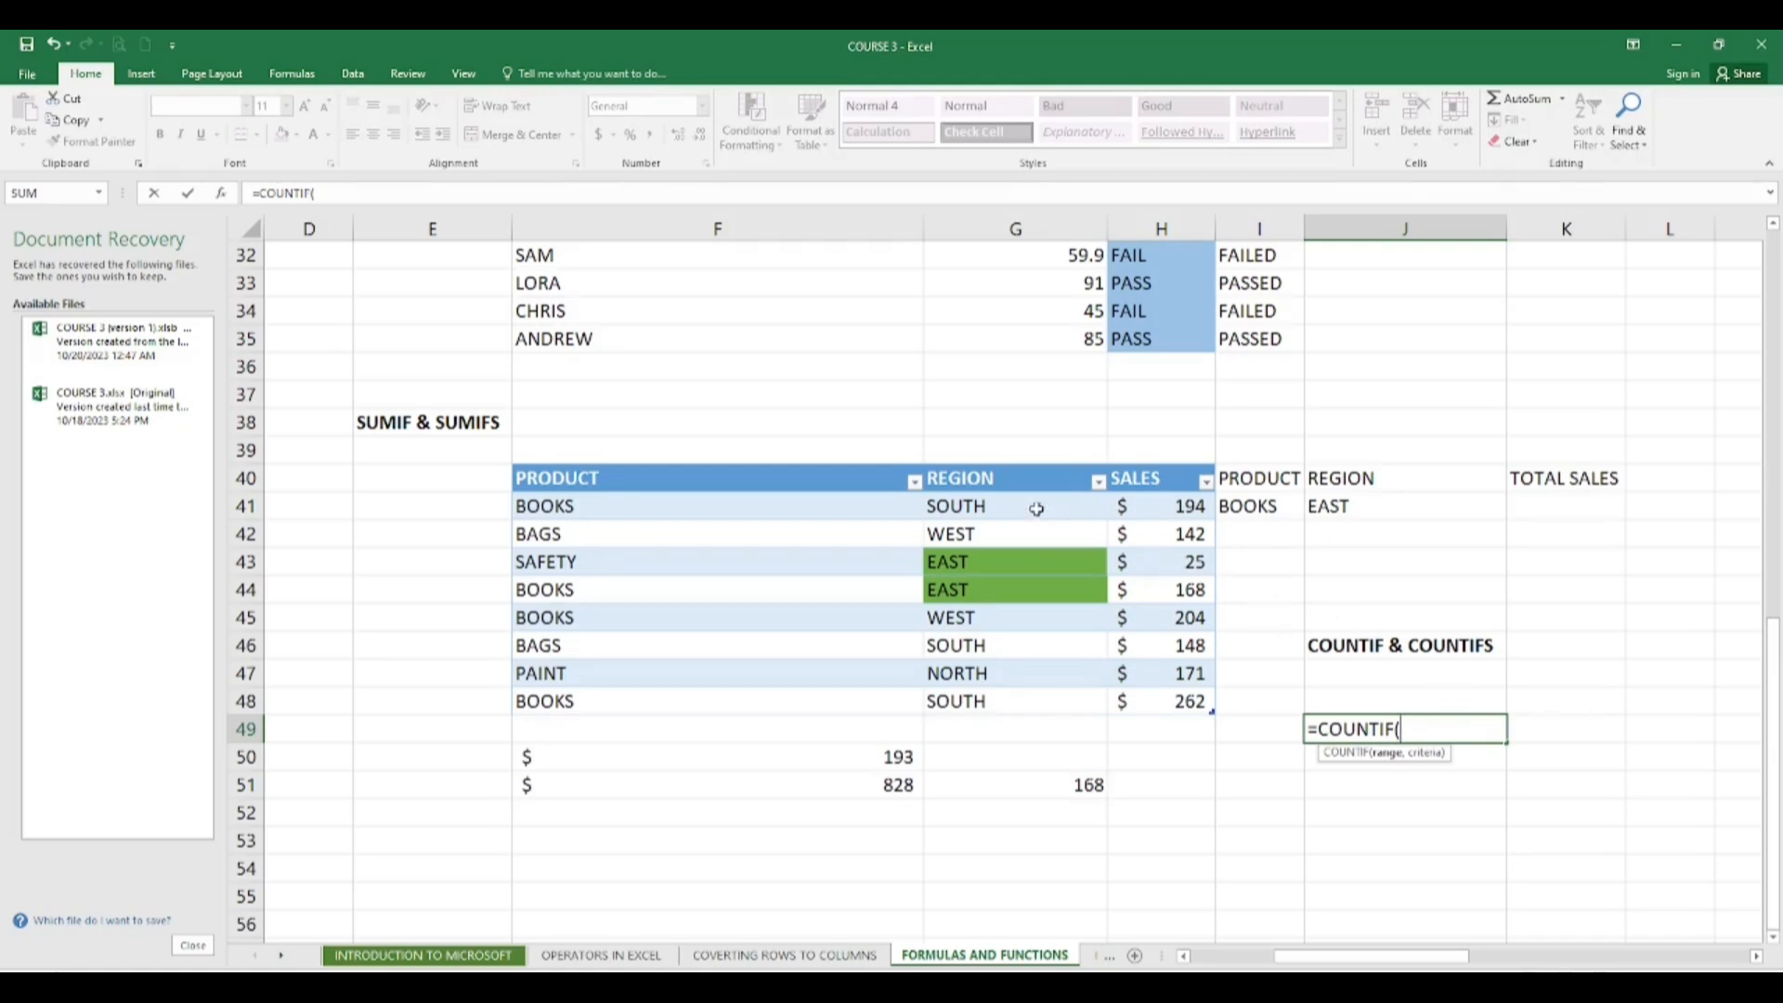
{"action": "left_click_drag", "start_coordinate": [1033, 503], "coordinate": [1044, 698]}
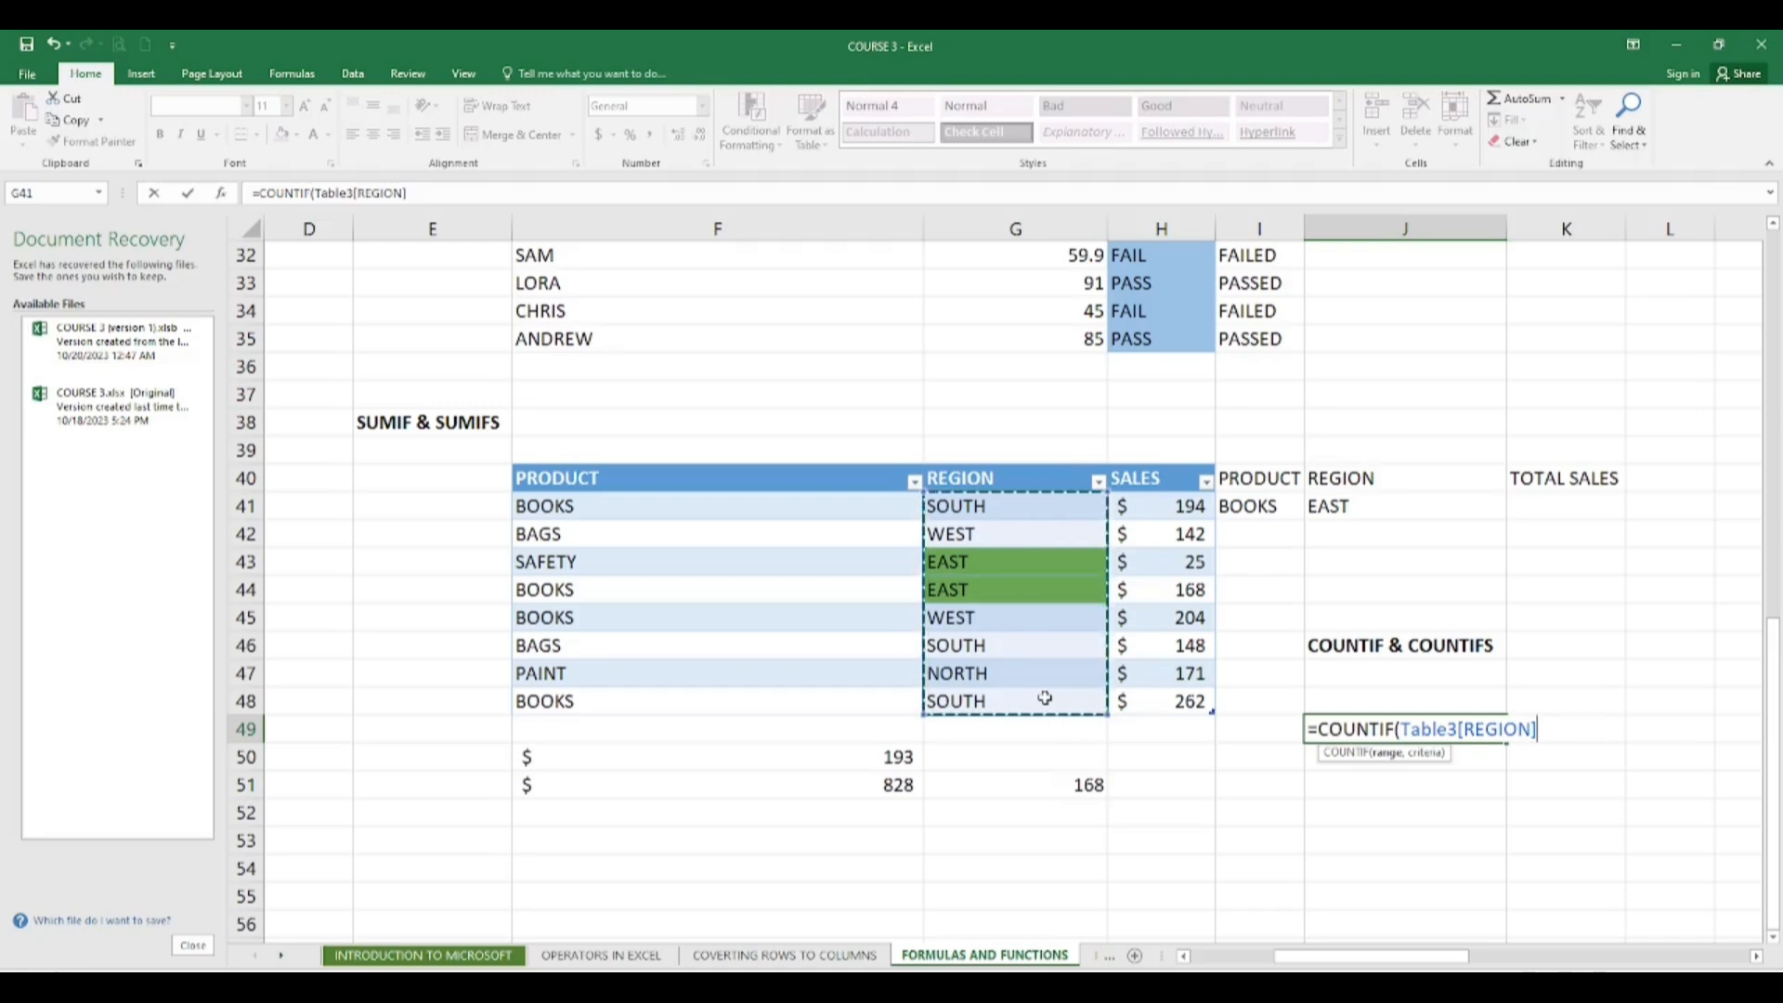
{"action": "type", "text": ","}
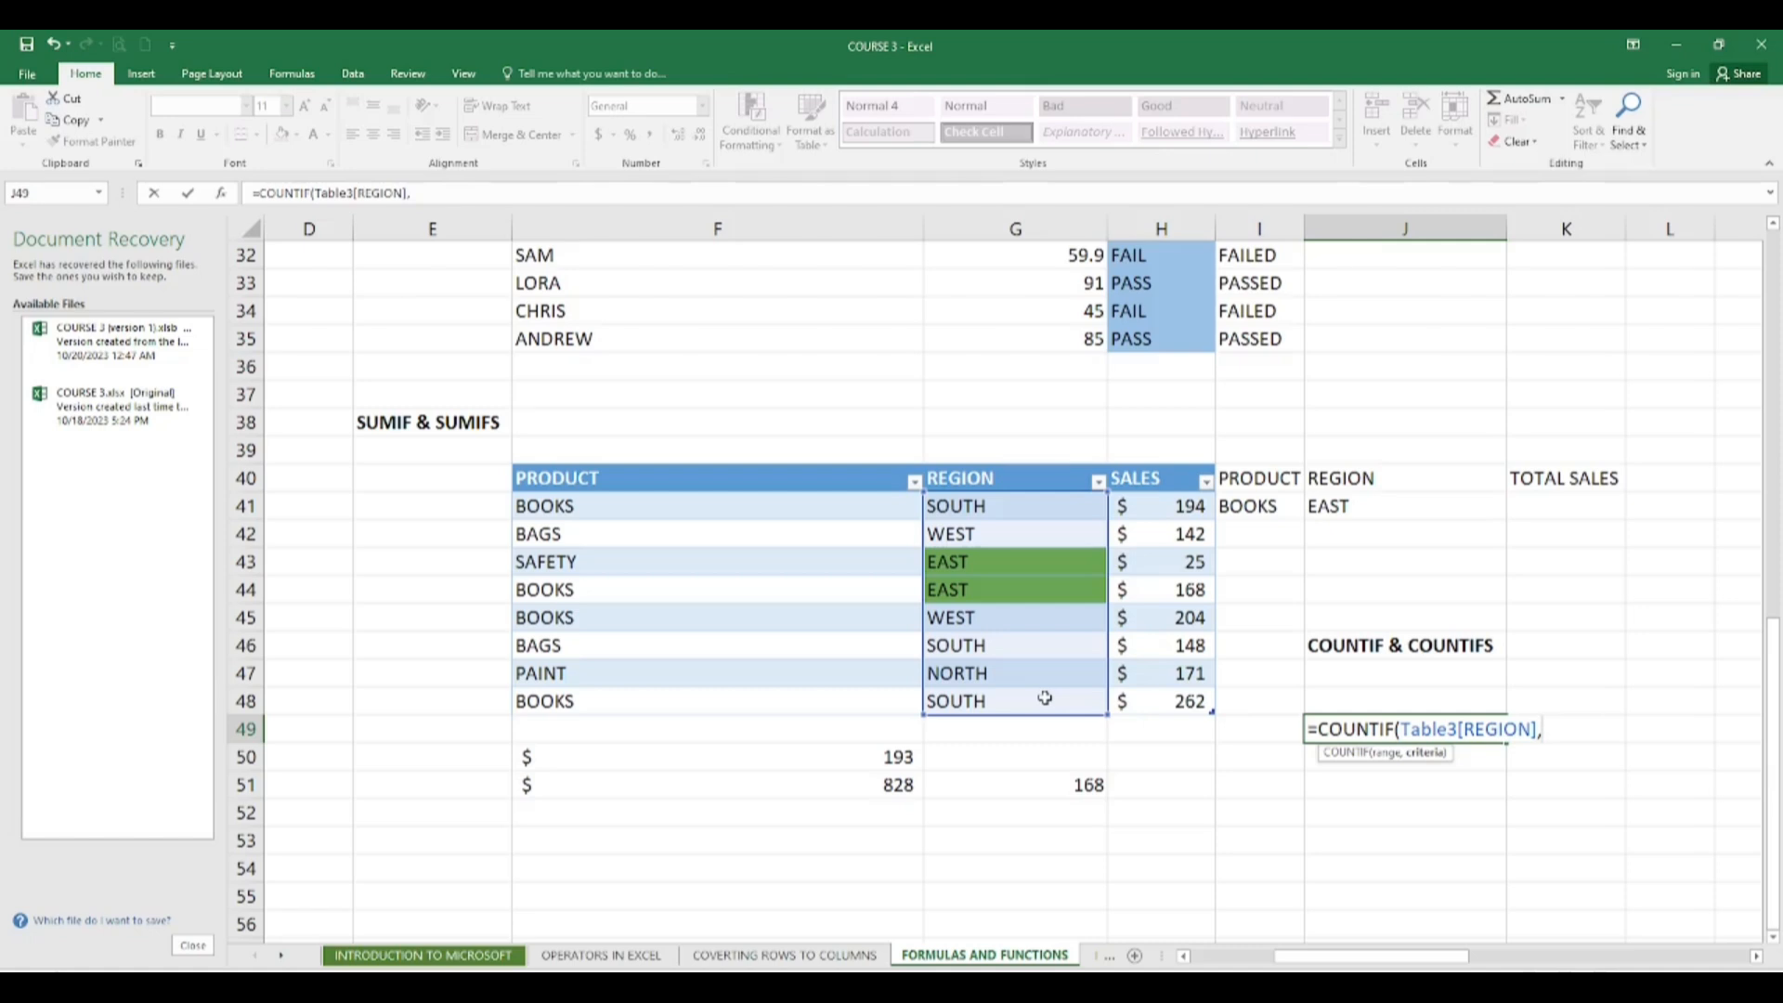
{"action": "type", "text": "\"SOUTH\")"}
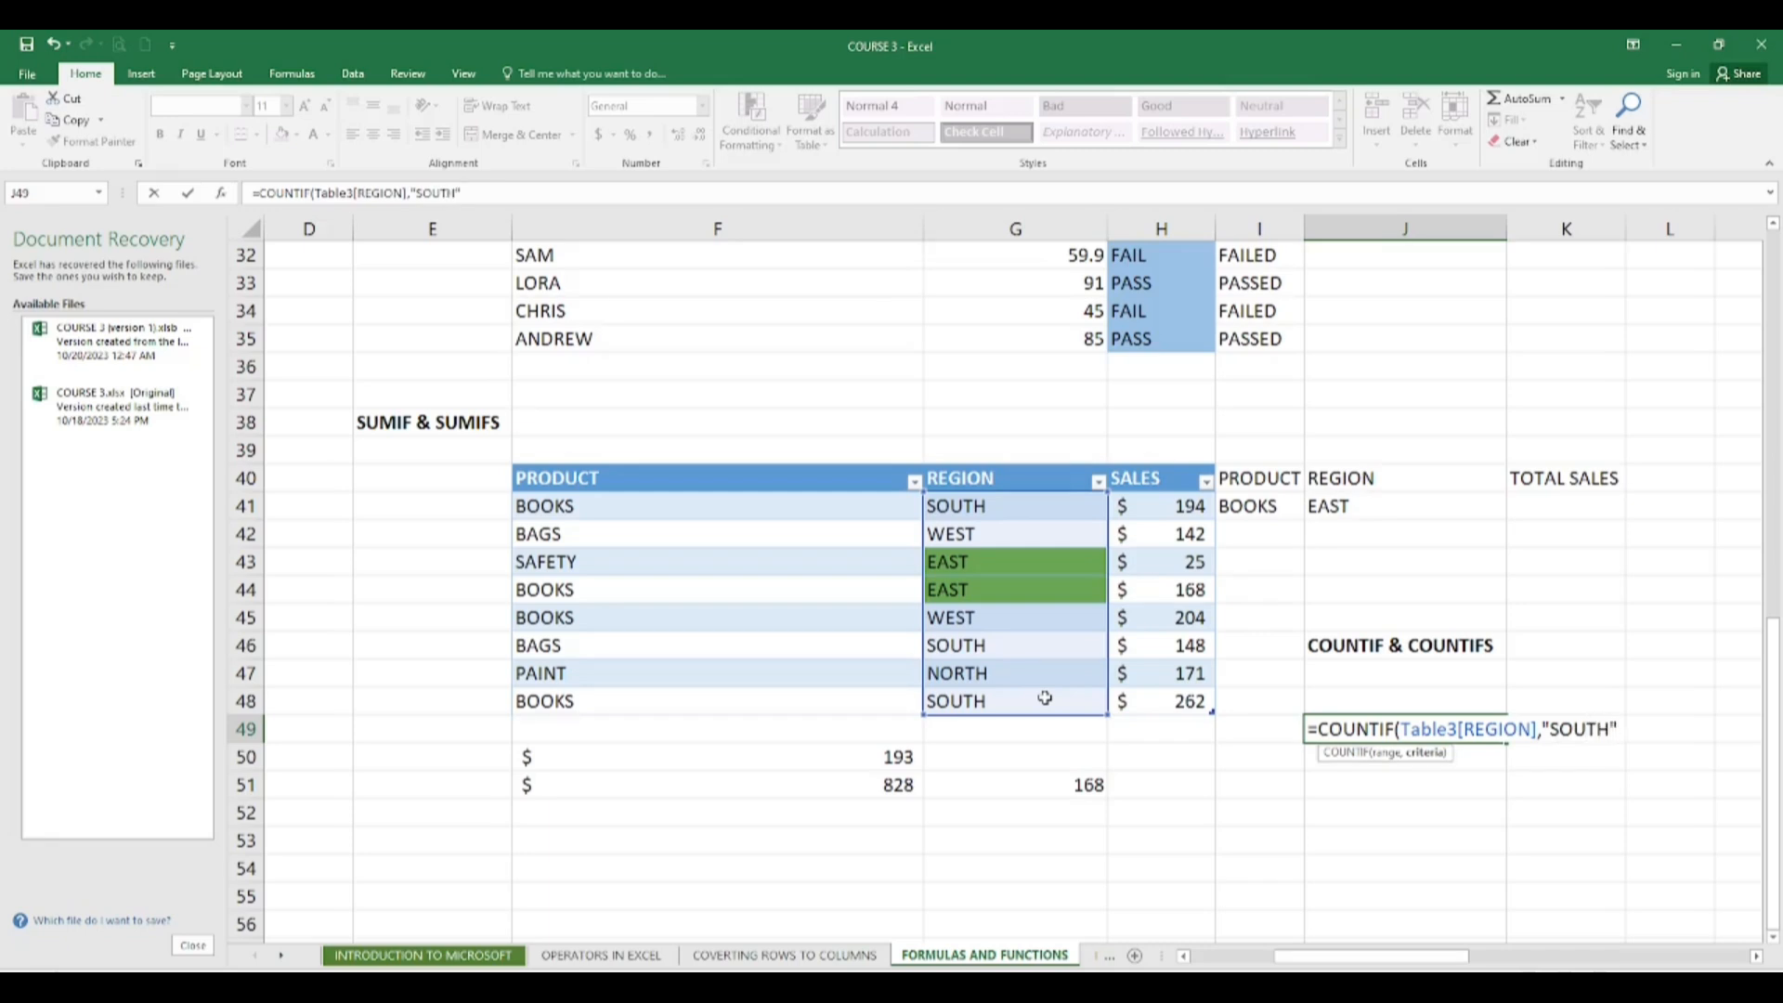
{"action": "key", "text": "Return"}
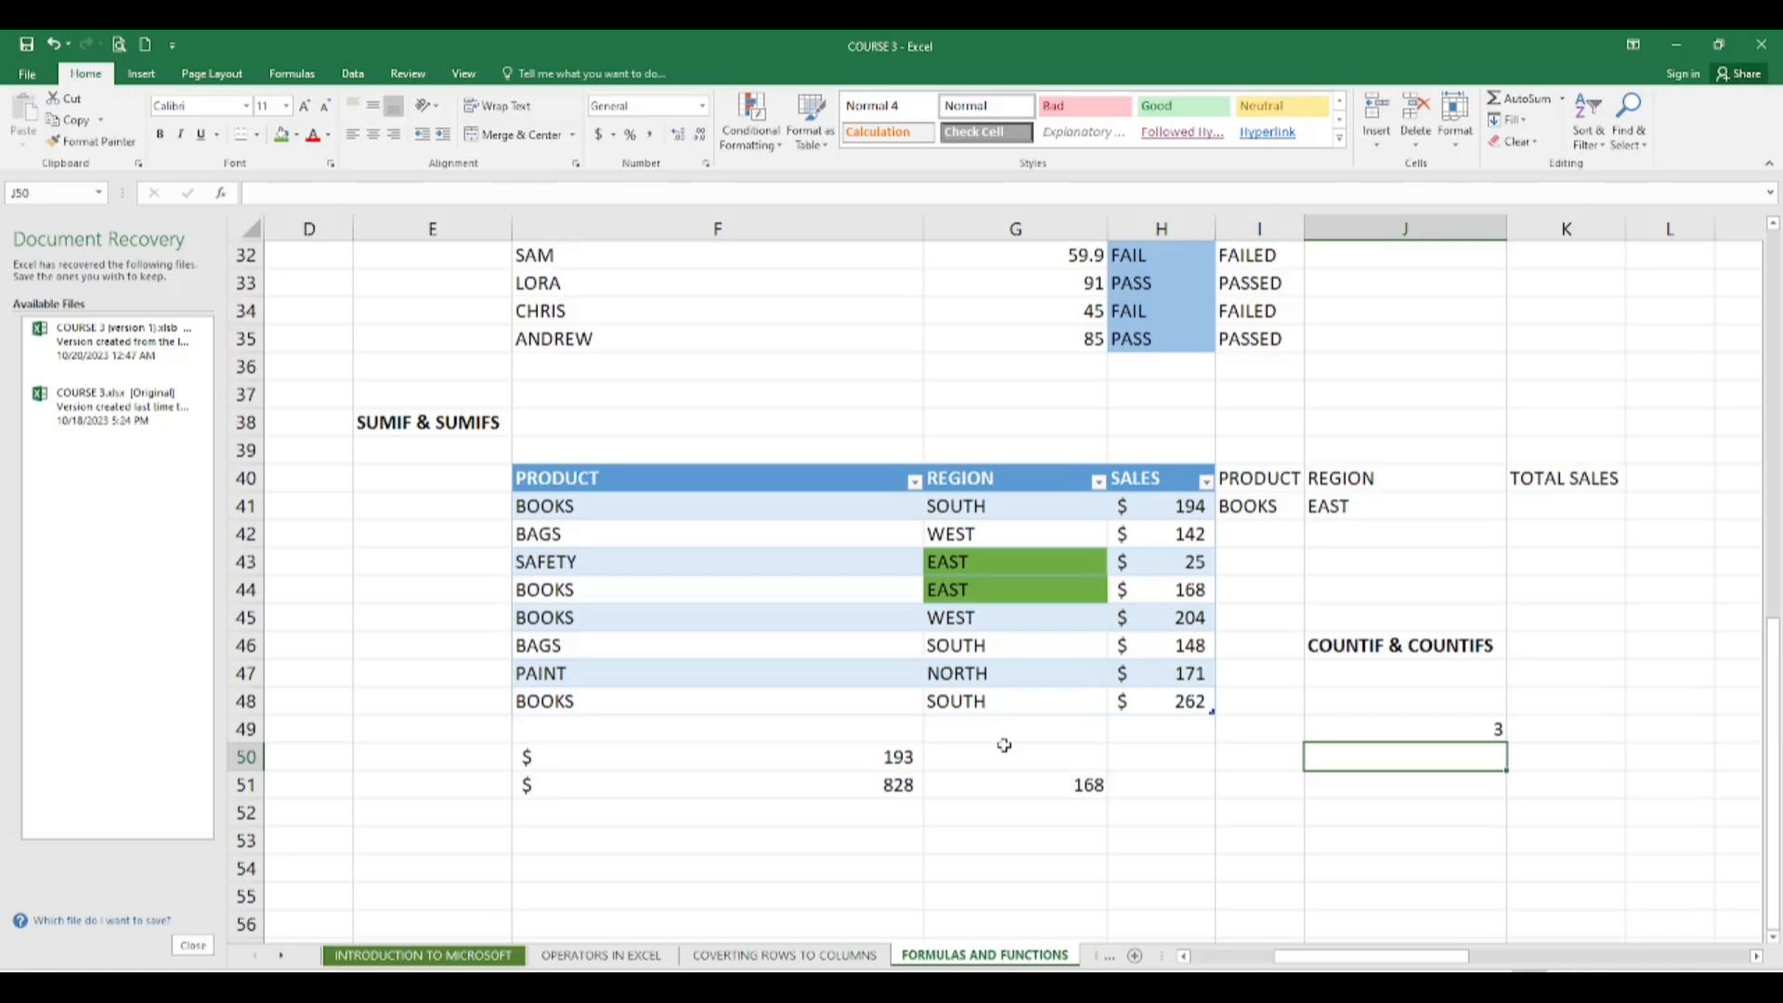
Step: Count the BAGS rows in the SOUTH region in J50 with =COUNTIFS(Table3[PRODUCT],"BAGS",Table3[REGION],"SOUTH")
{"action": "type", "text": "="}
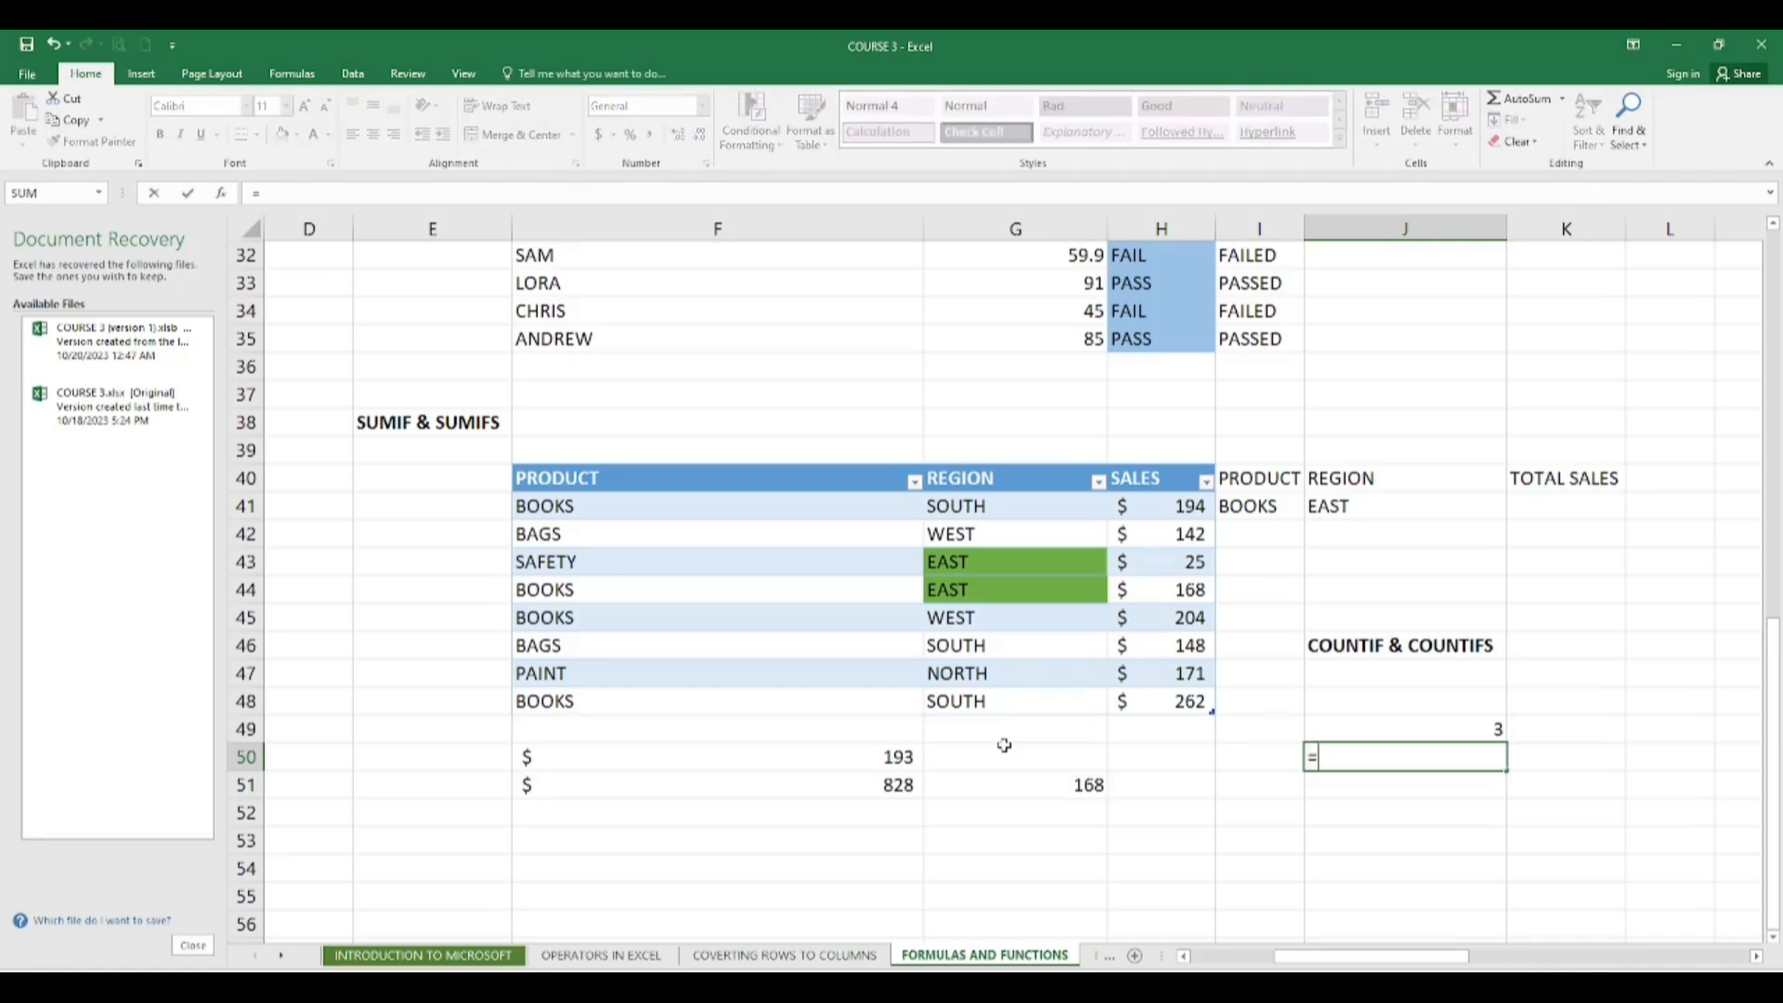
{"action": "type", "text": "COUNTIF"}
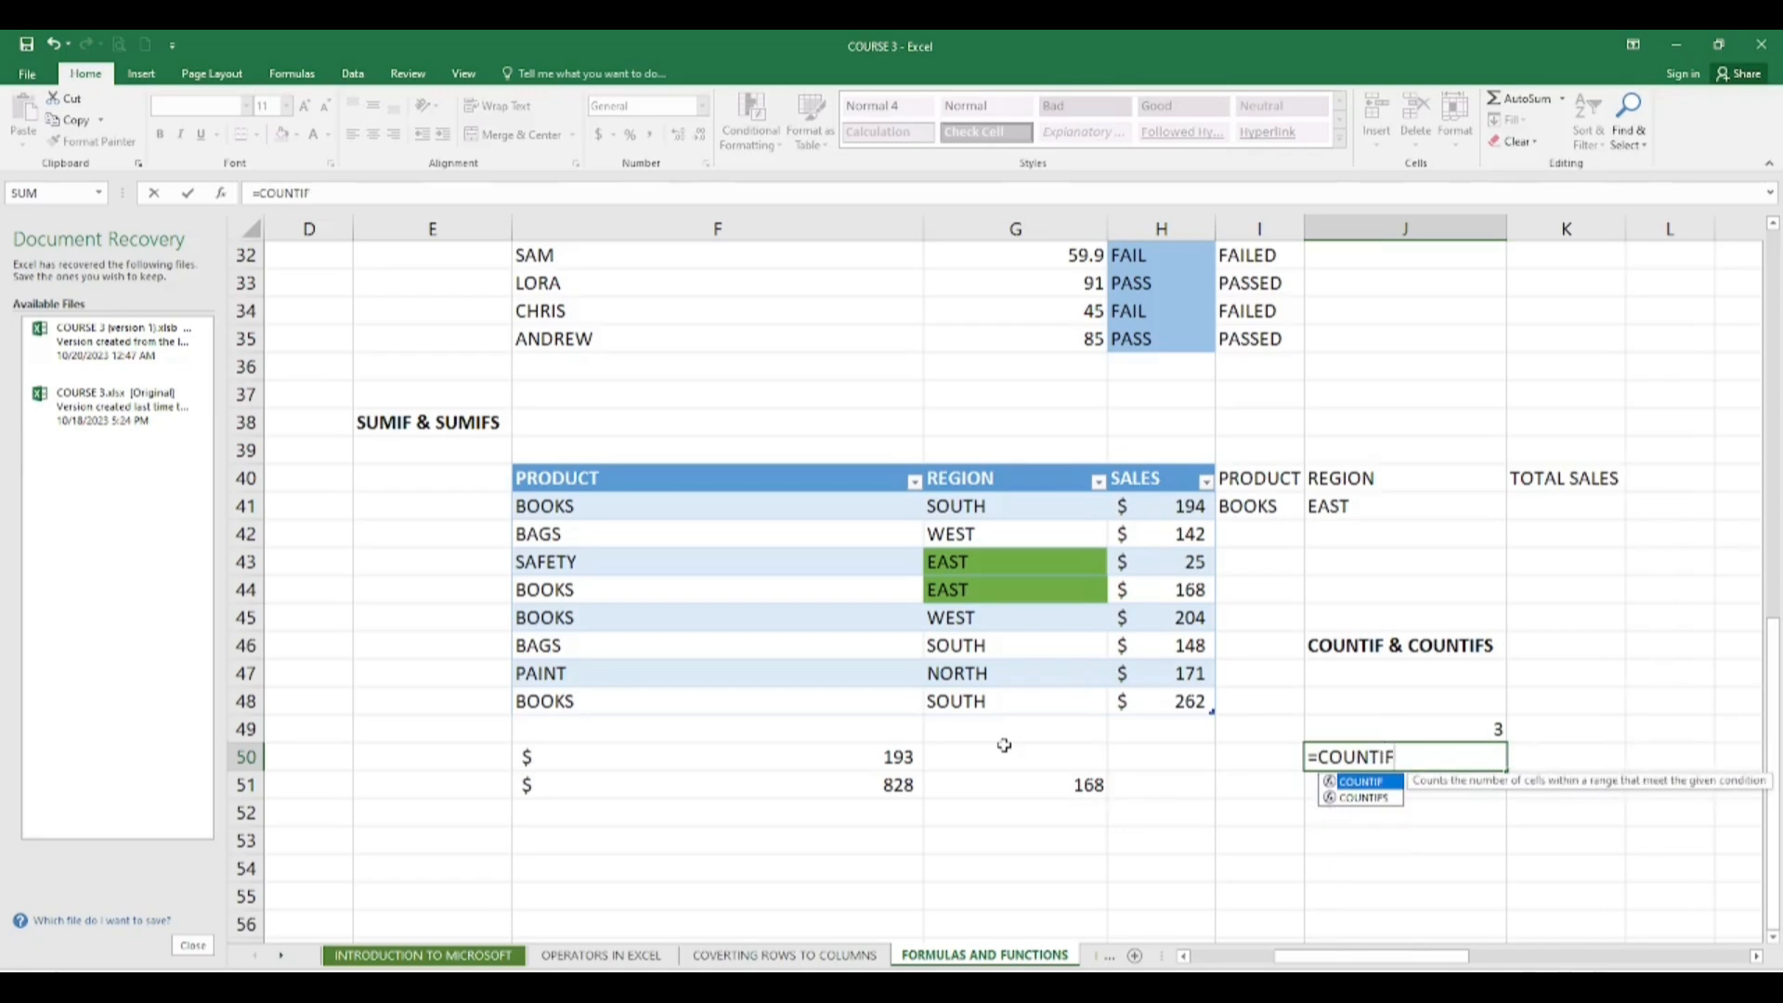
{"action": "type", "text": "S("}
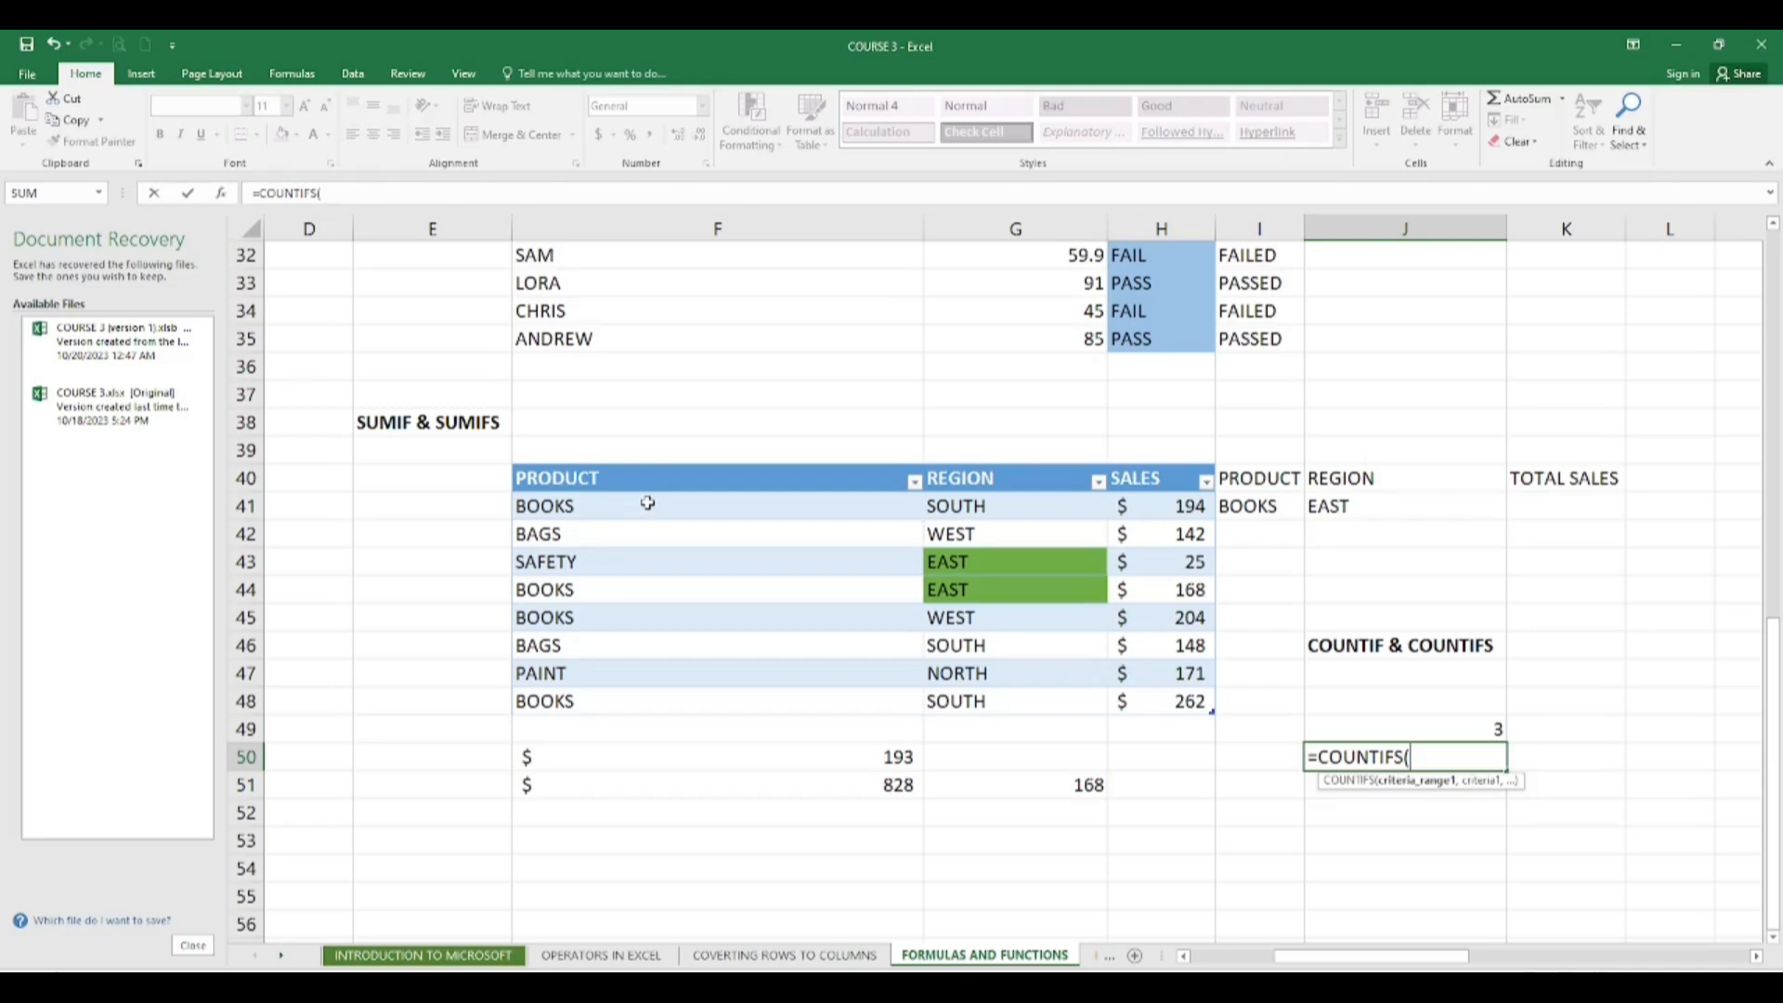
{"action": "left_click_drag", "start_coordinate": [647, 503], "coordinate": [654, 712]}
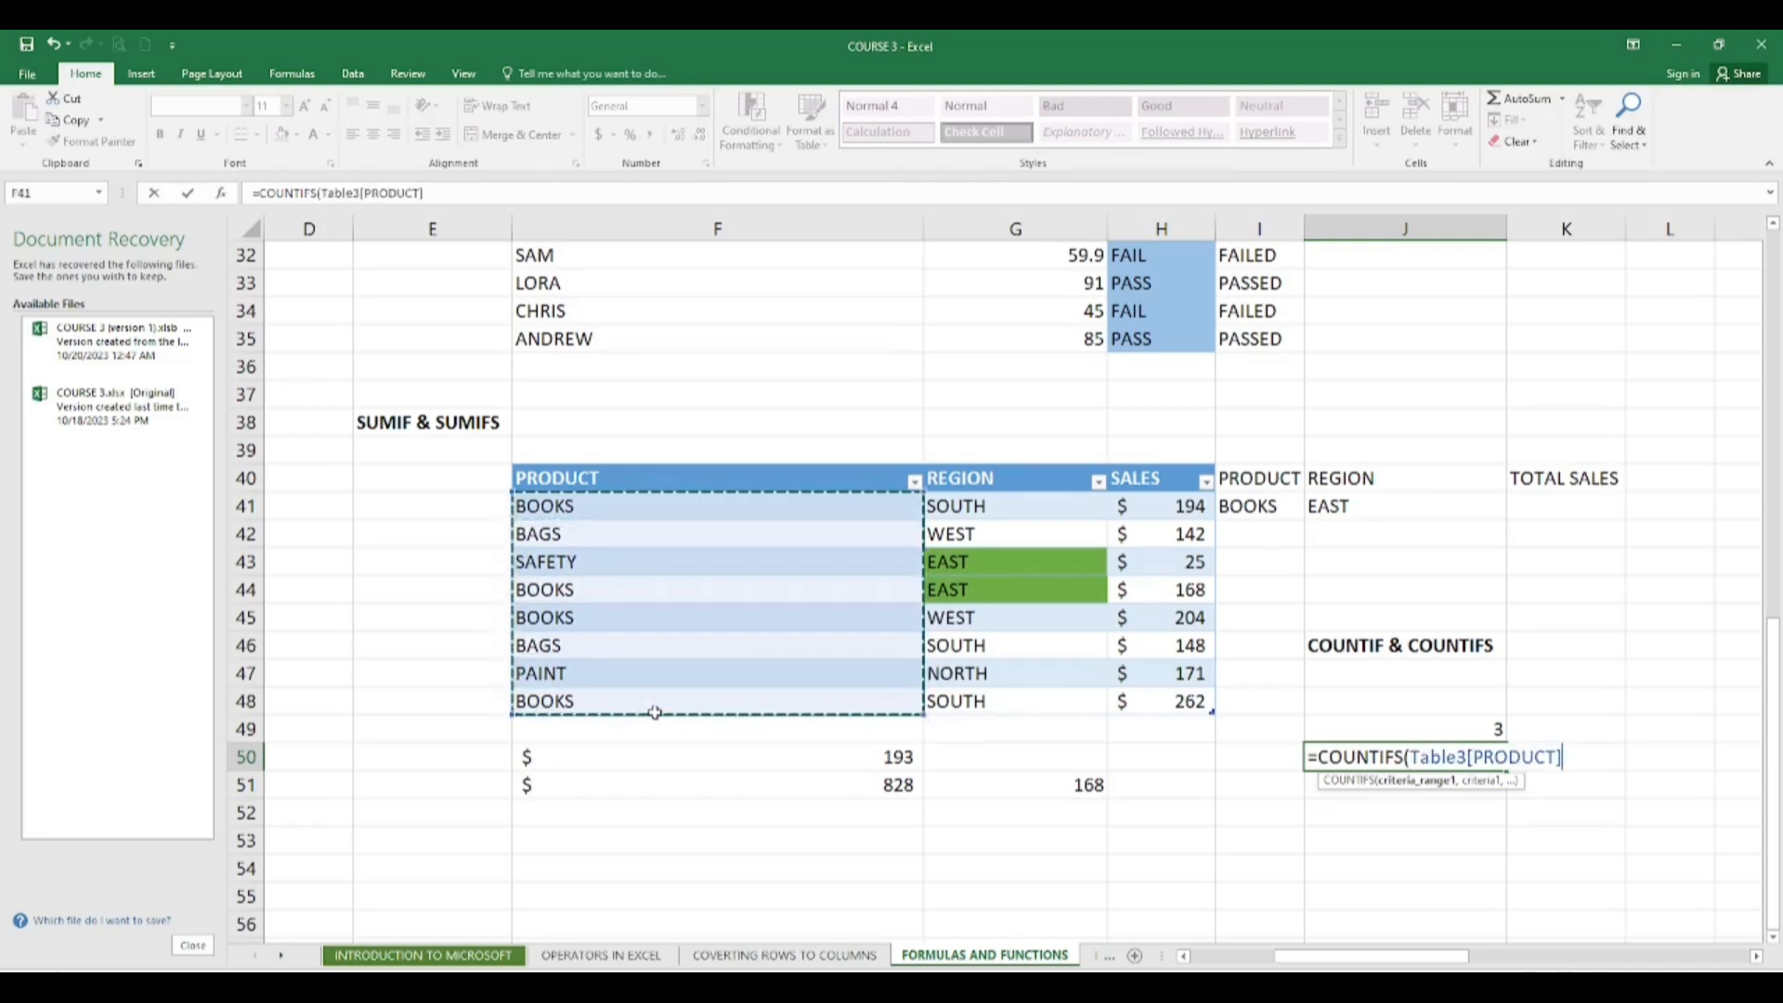
{"action": "type", "text": ","}
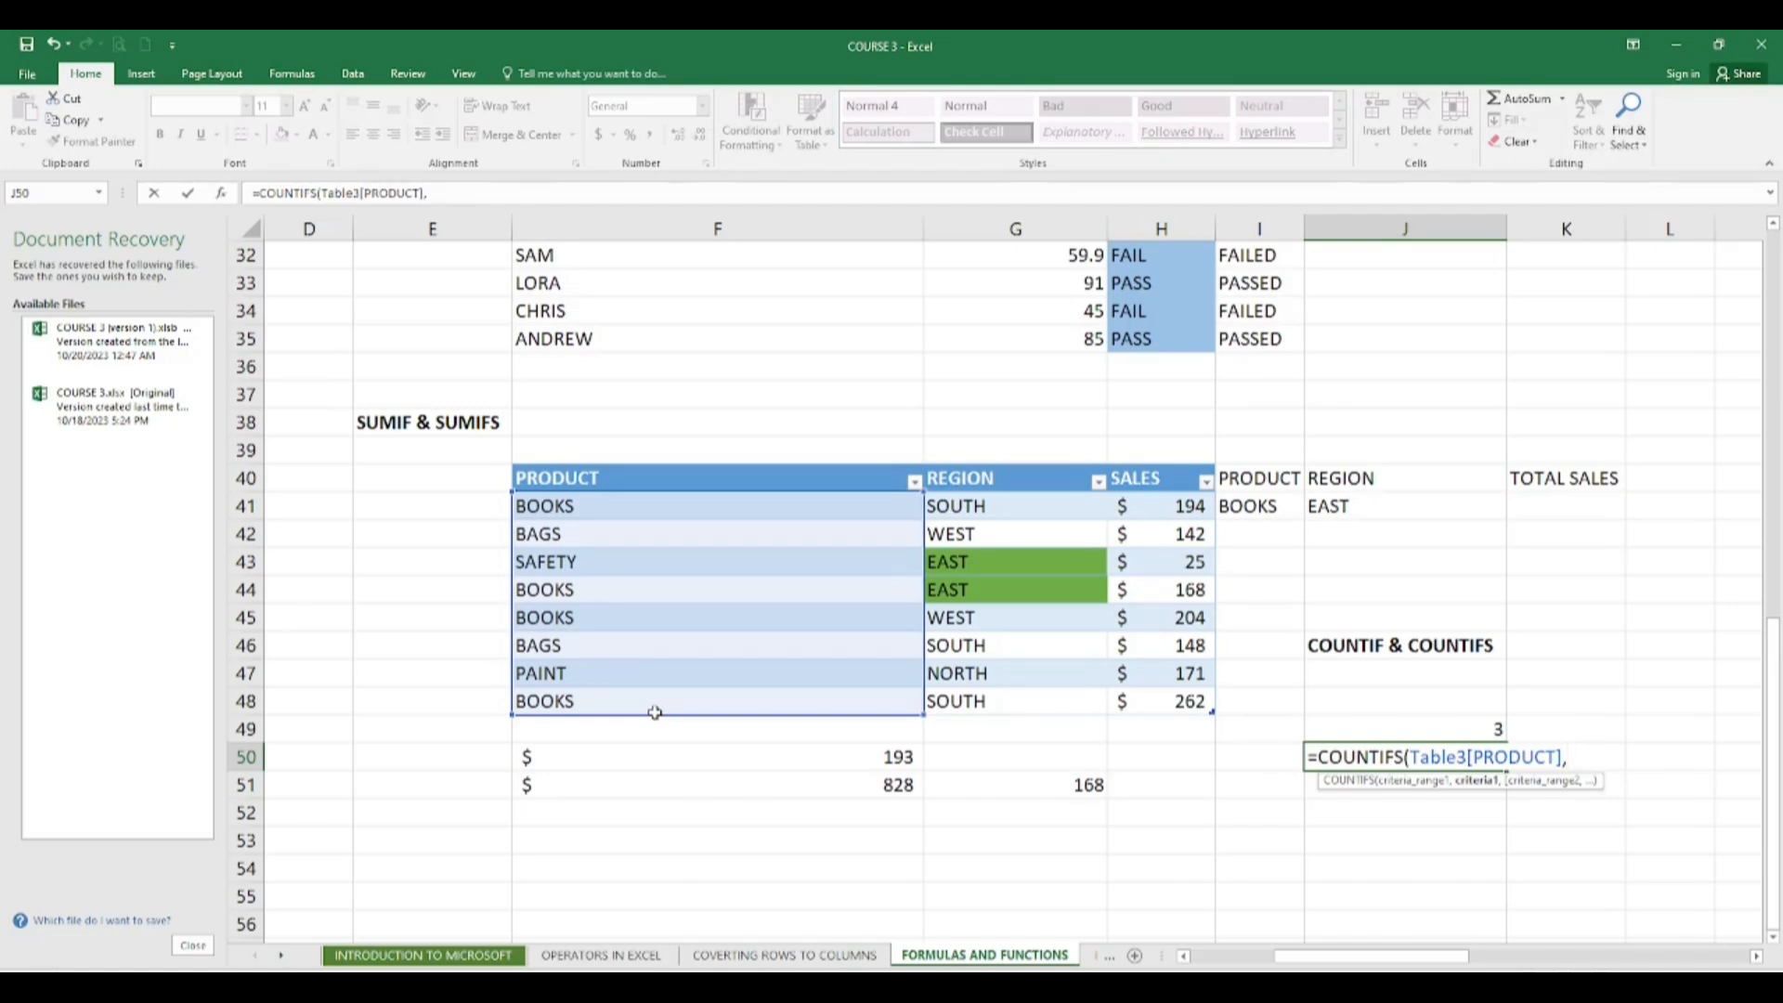
{"action": "type", "text": "\"BAGS\""}
{"action": "type", "text": ","}
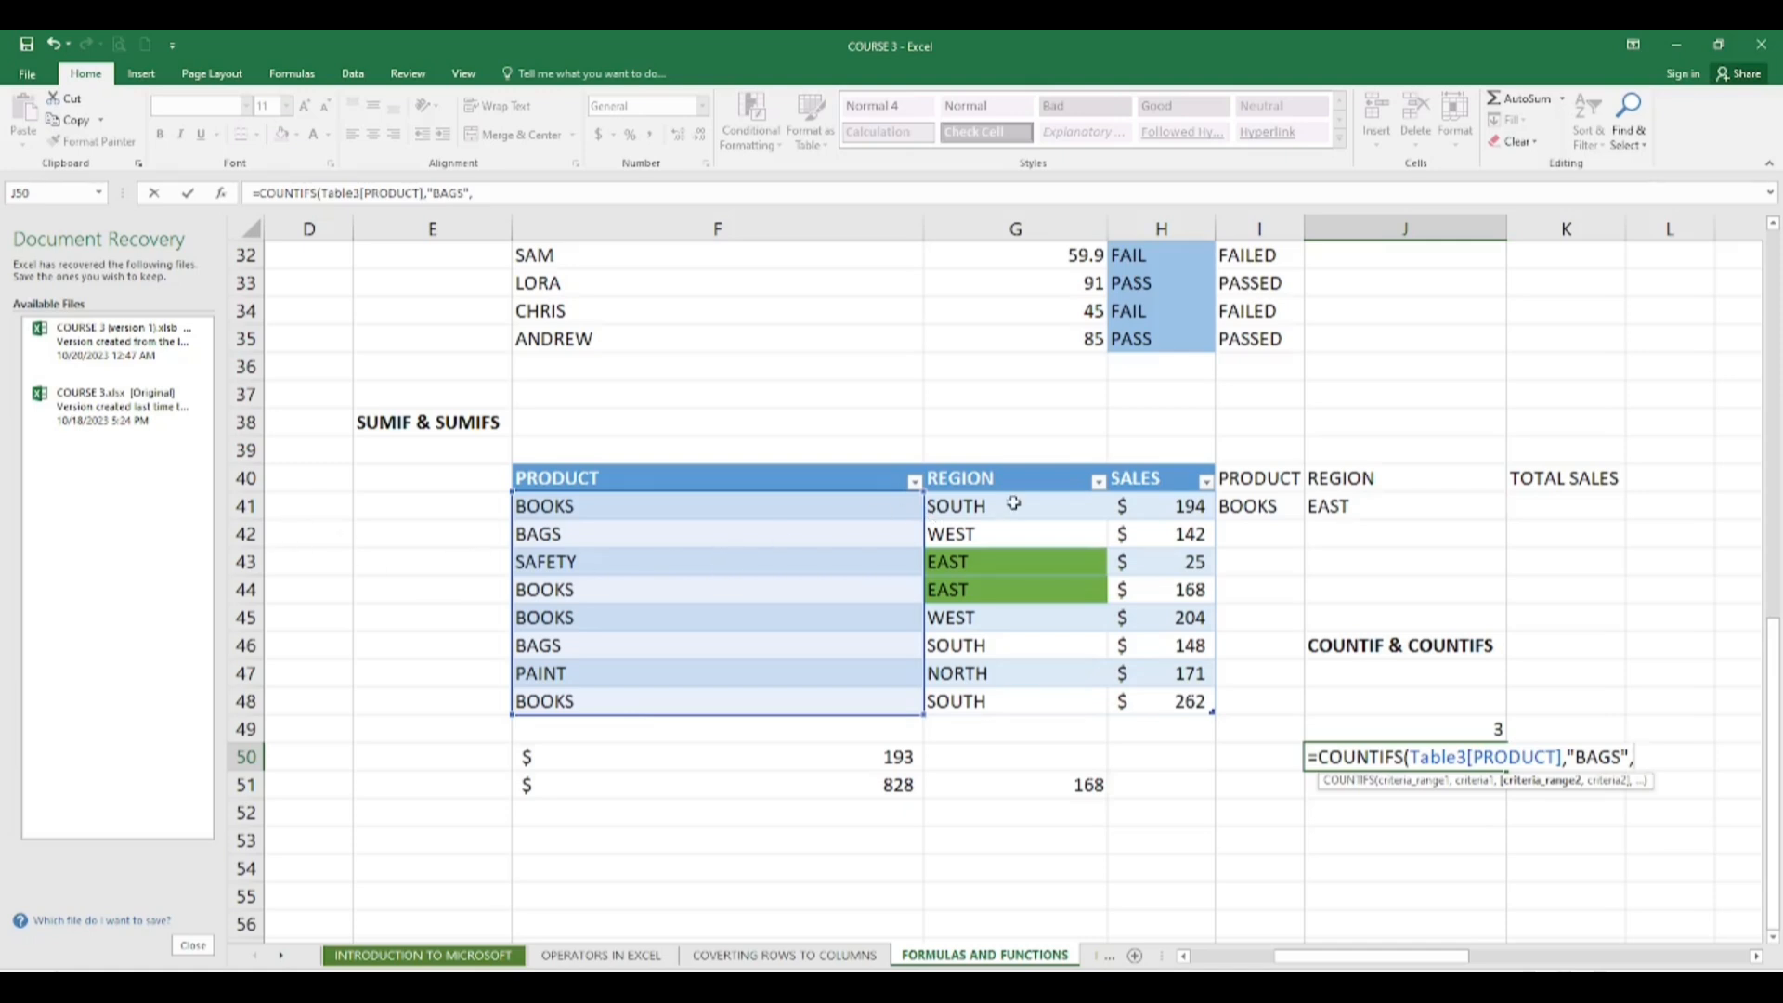
{"action": "left_click_drag", "start_coordinate": [1014, 503], "coordinate": [1007, 710]}
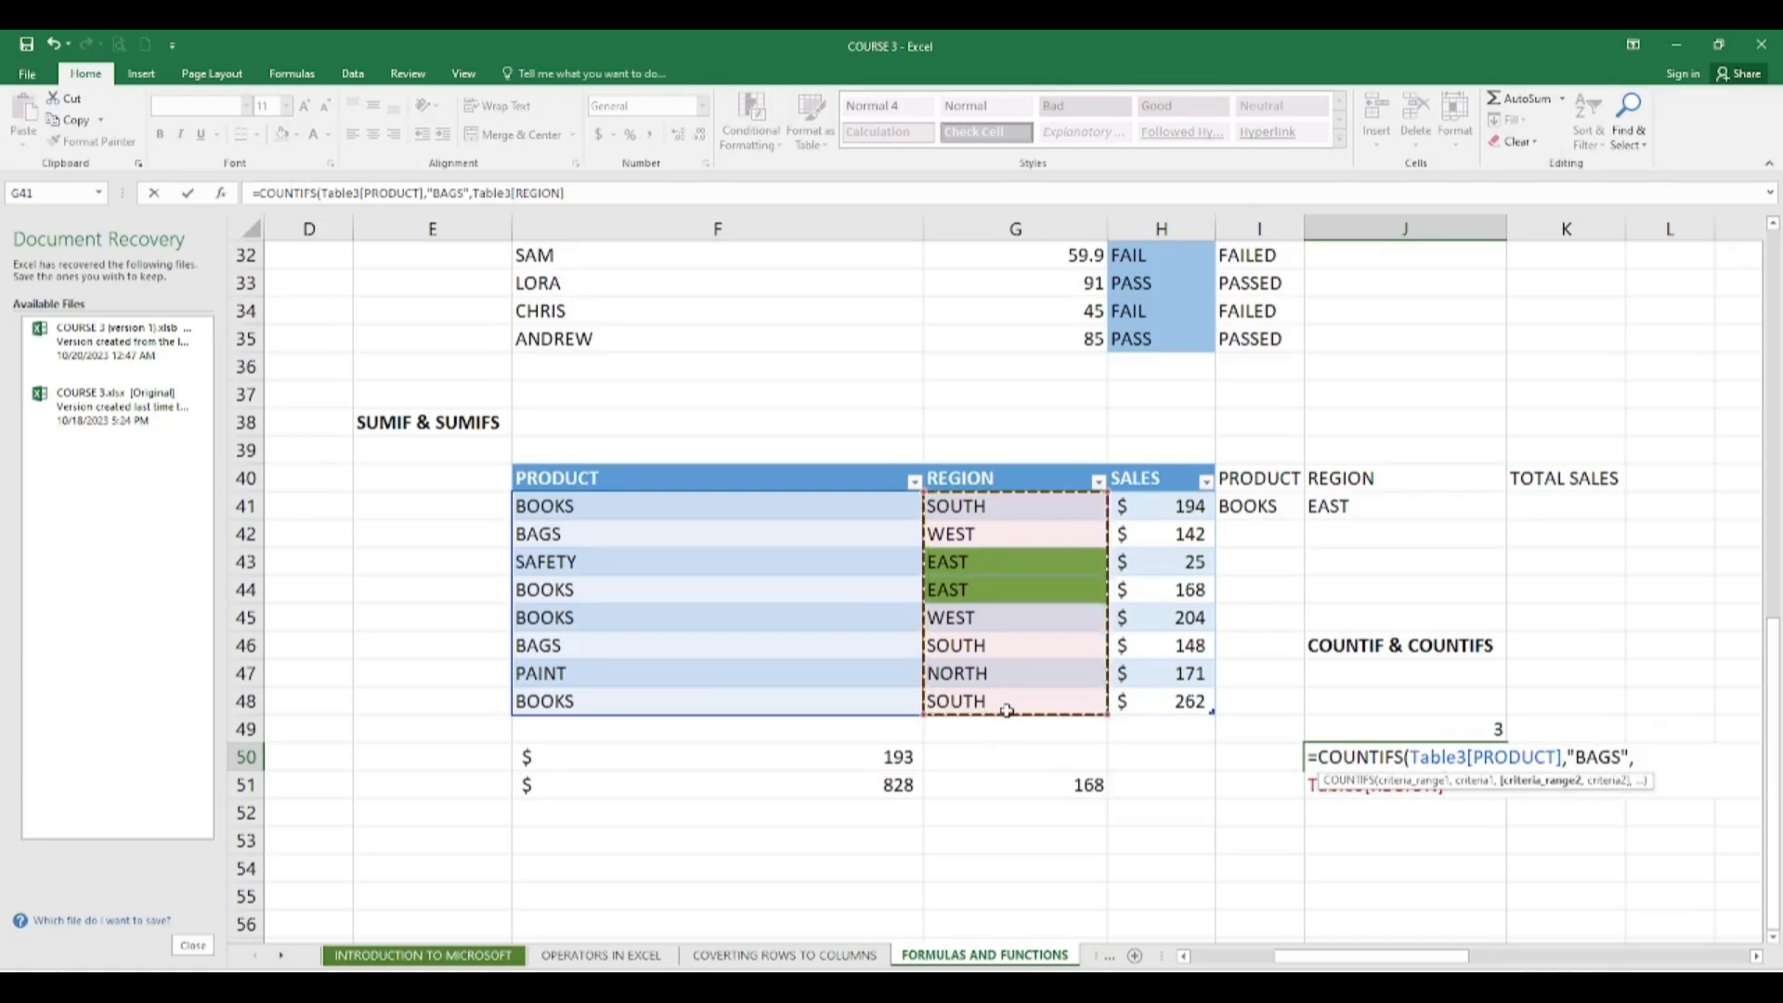
{"action": "type", "text": ","}
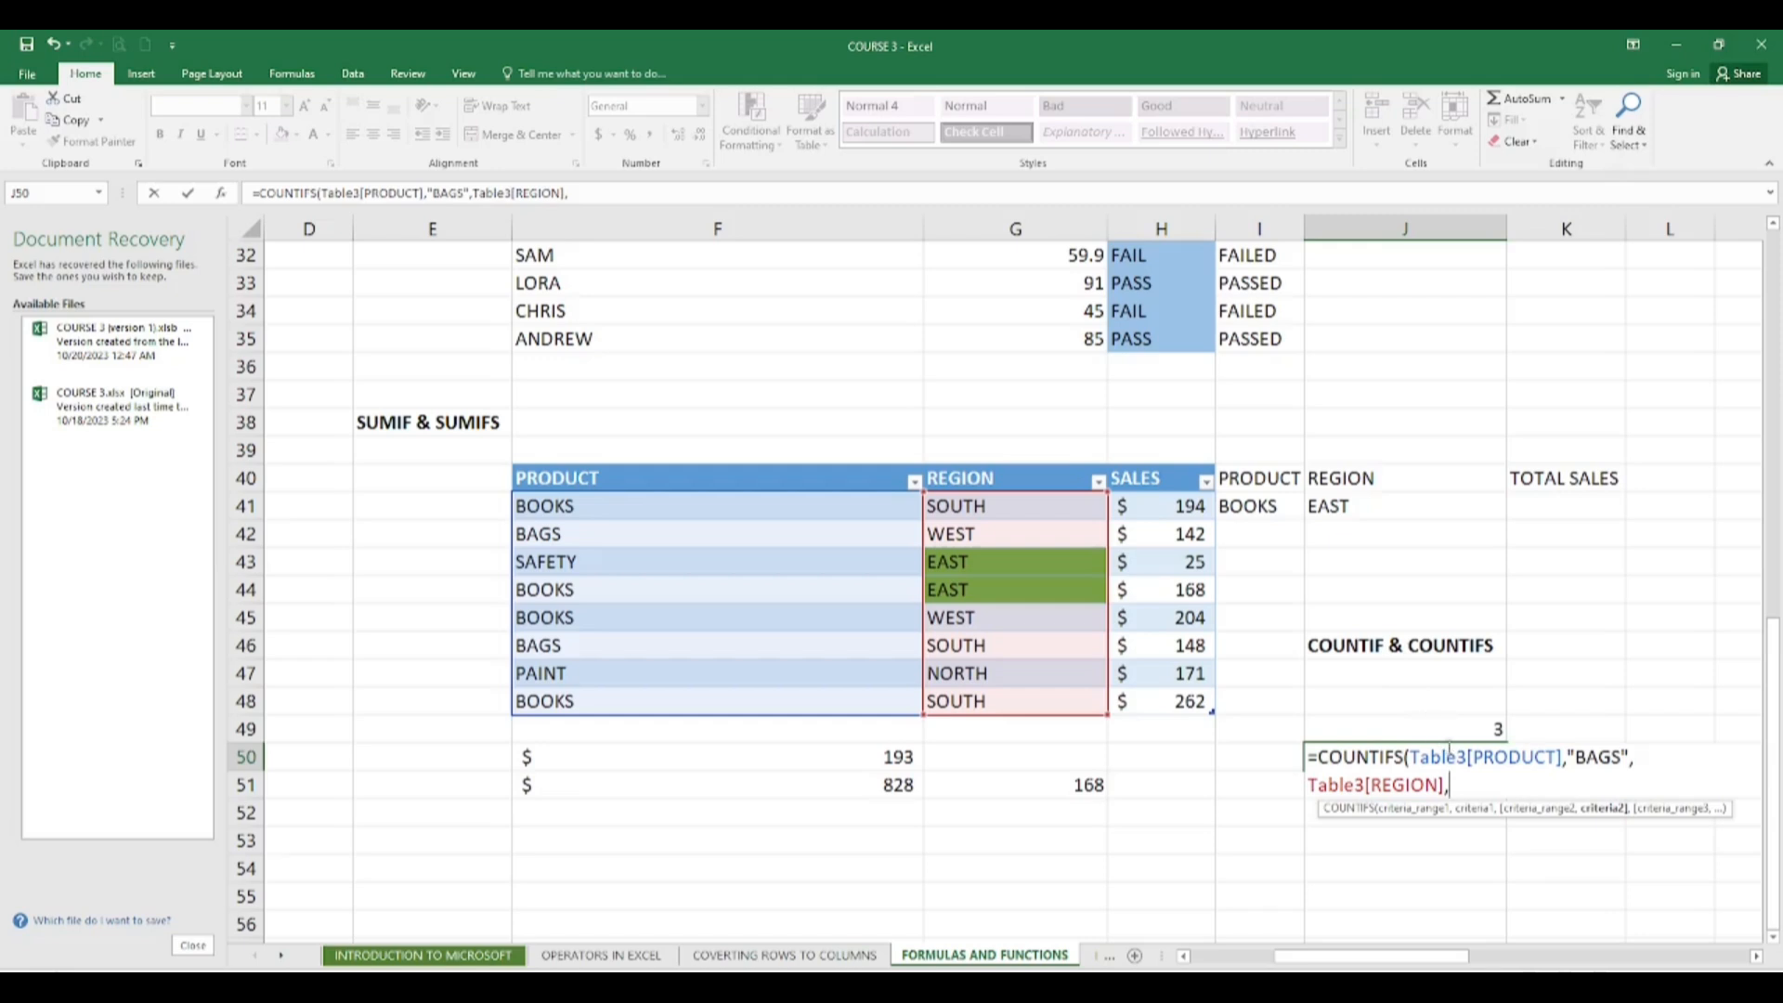
{"action": "type", "text": "\"SOUTH\")"}
{"action": "key", "text": "Return"}
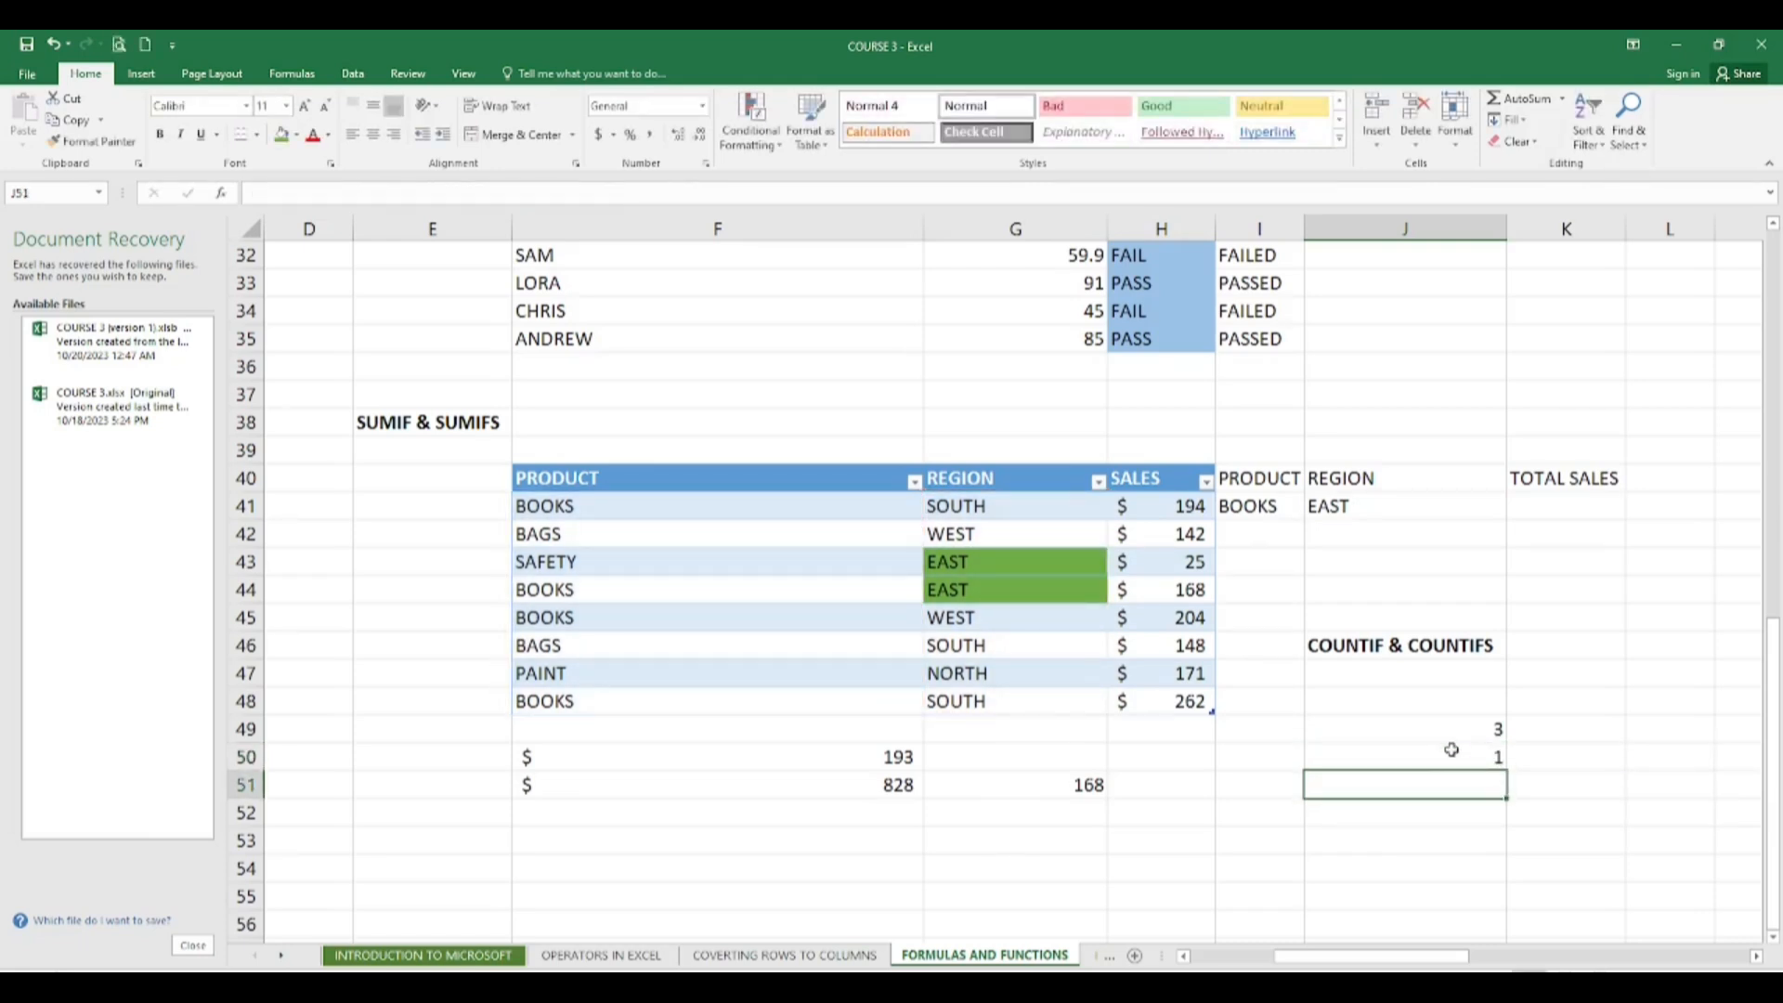
{"action": "left_click", "coordinate": [1468, 761]}
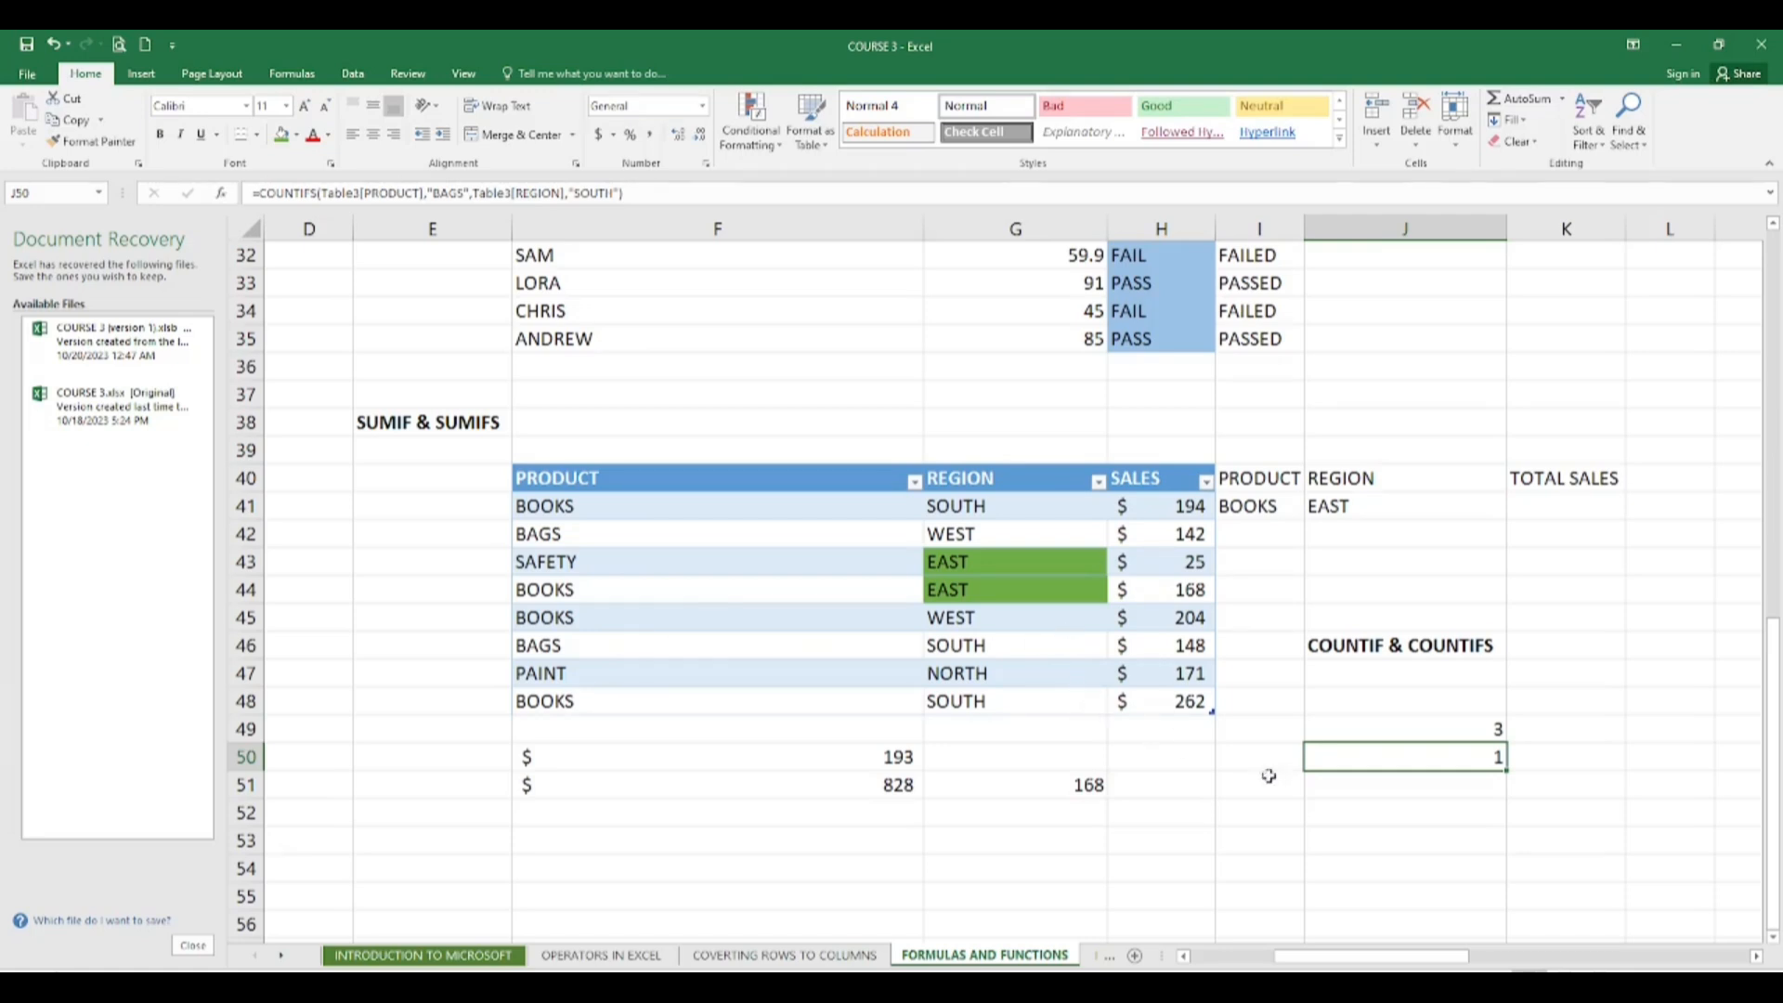
Step: Start a COUNTIFS formula in J51 that matches Table3[PRODUCT] against the BOOKS entry in I41
{"action": "left_click", "coordinate": [1331, 796]}
{"action": "type", "text": "="}
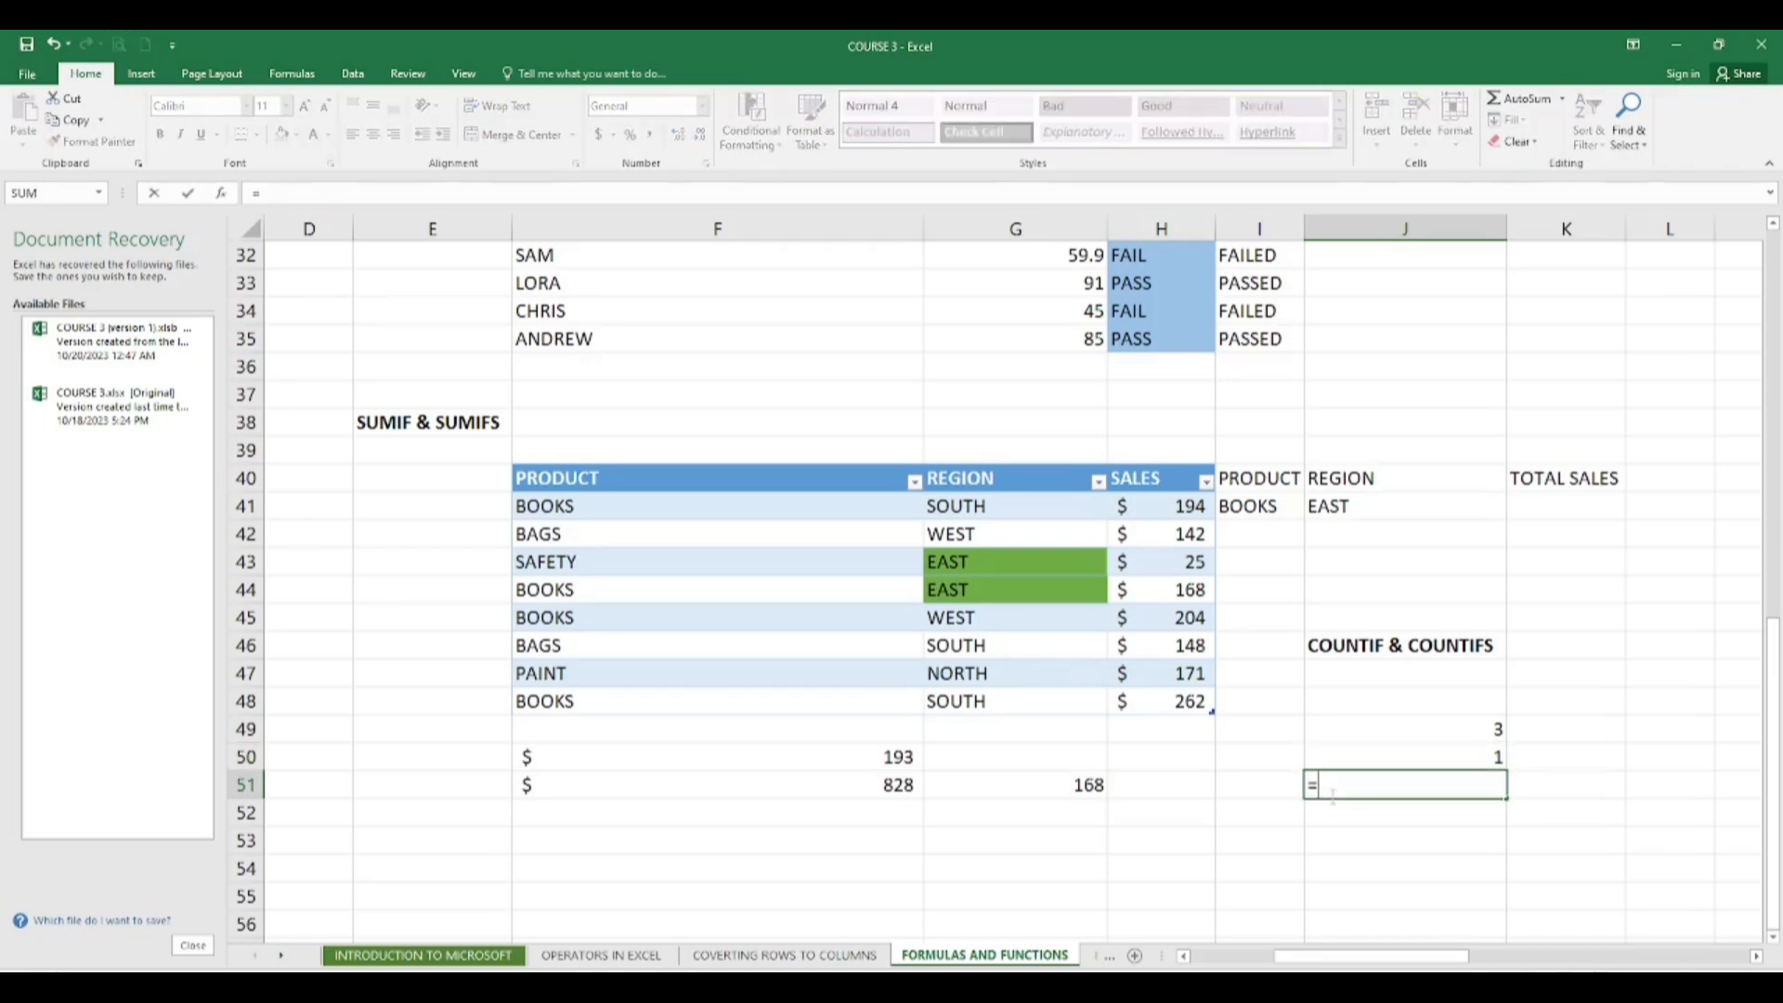
{"action": "type", "text": "COUNTIUF"}
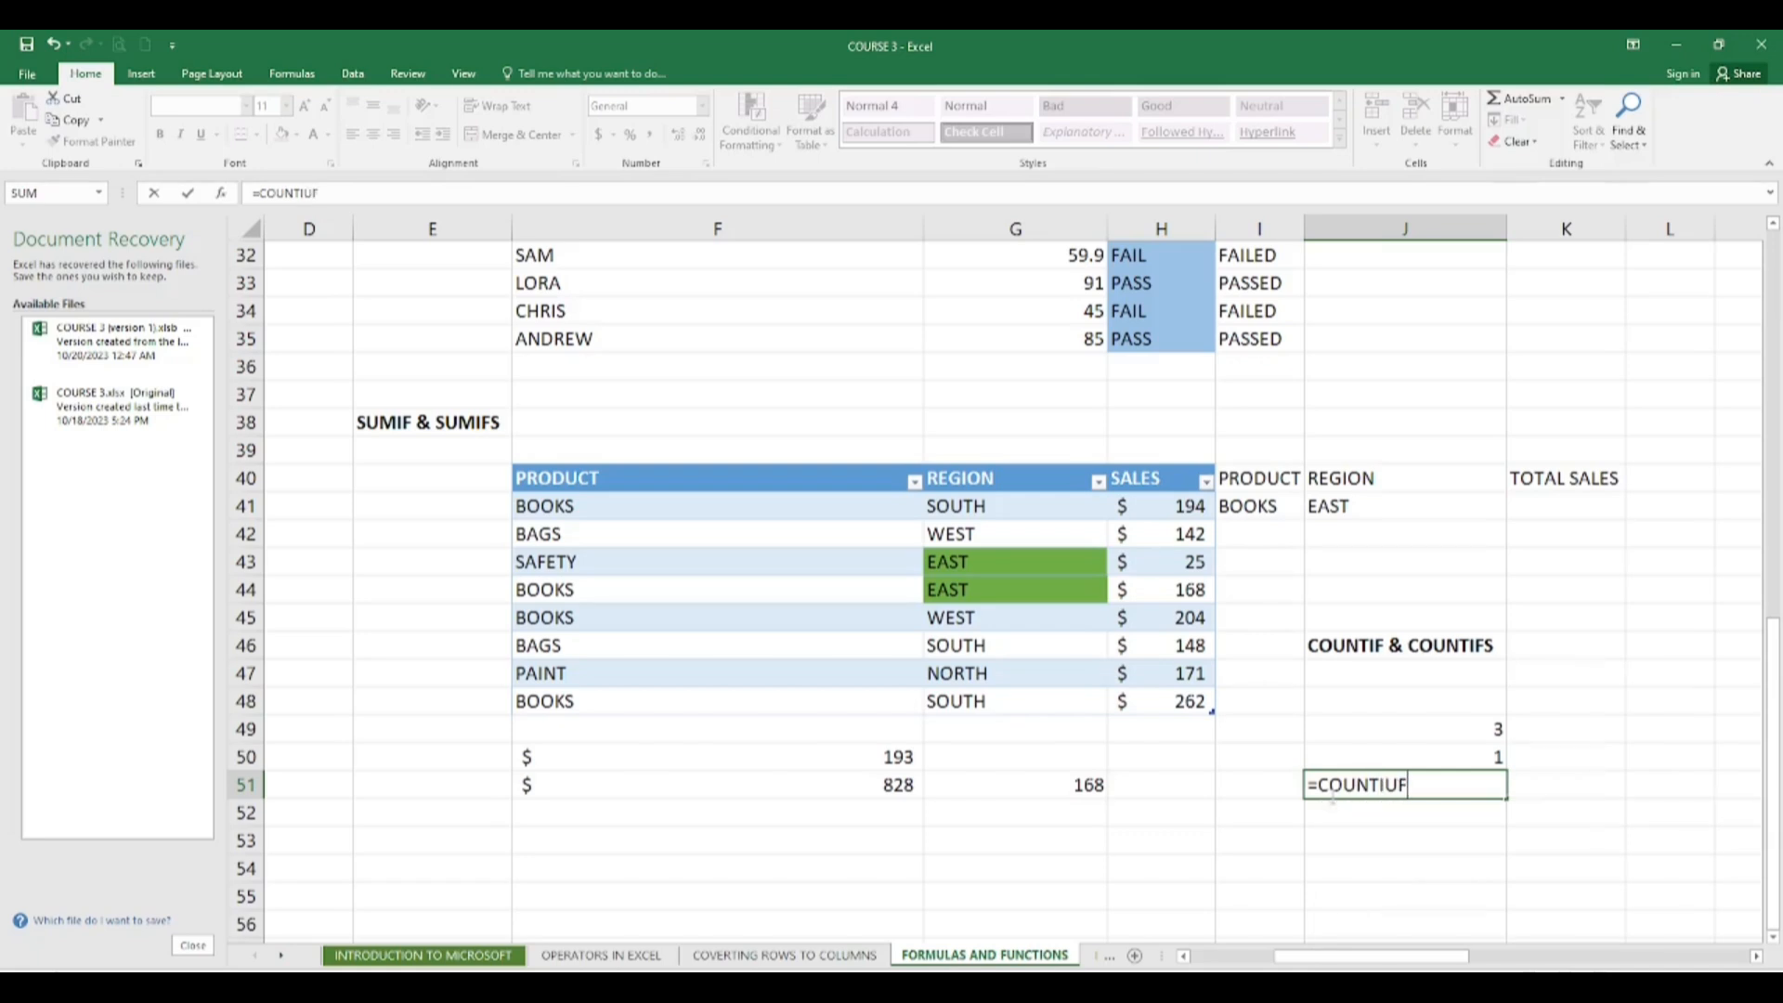
{"action": "key", "text": "BackSpace"}
{"action": "key", "text": "BackSpace"}
{"action": "type", "text": "F"}
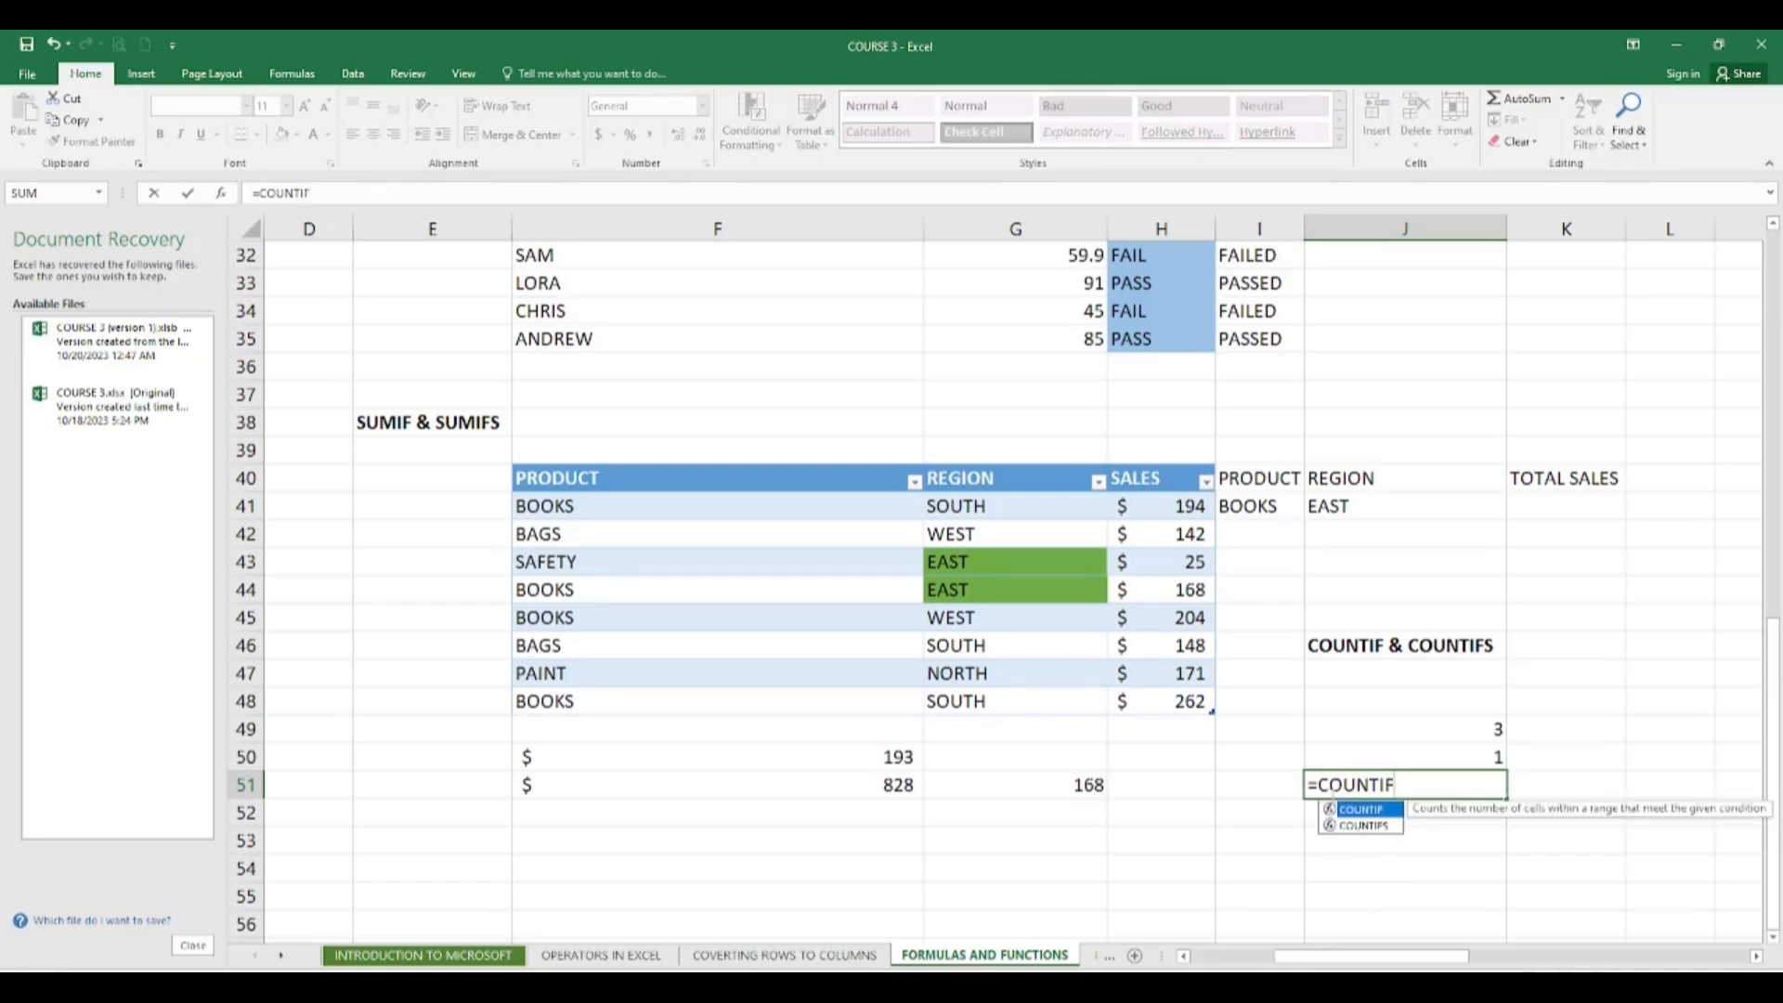
{"action": "type", "text": "S("}
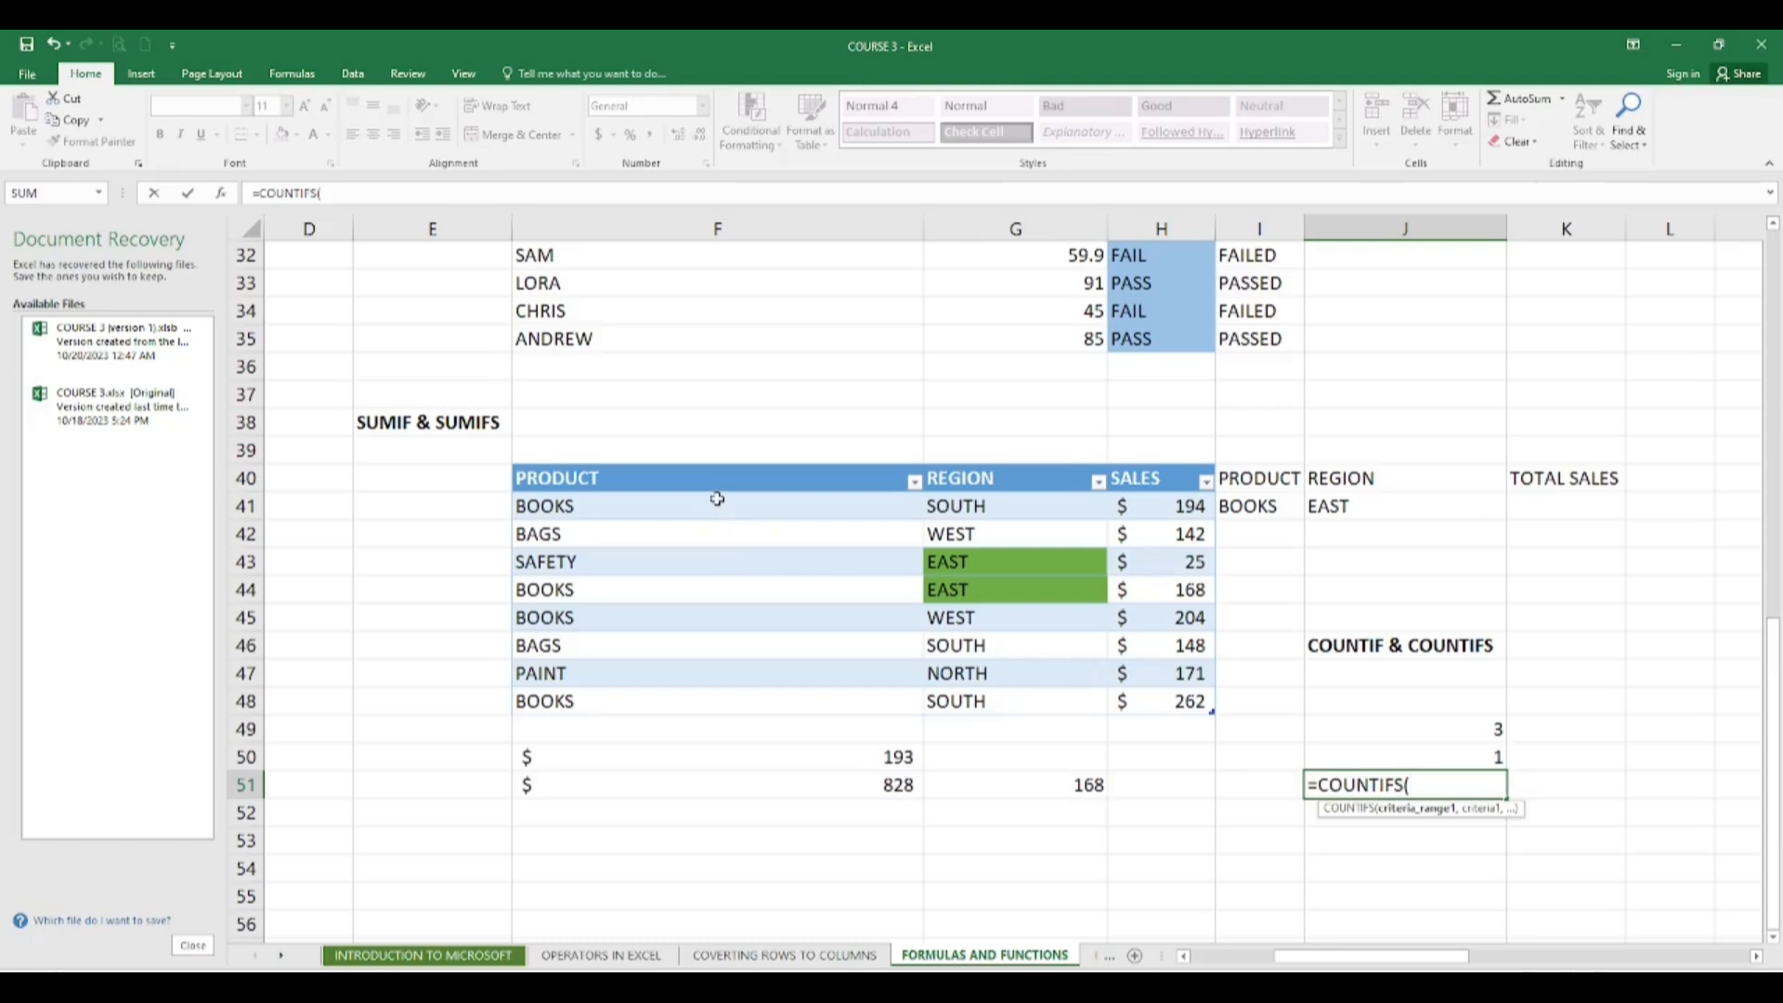
{"action": "left_click_drag", "start_coordinate": [719, 505], "coordinate": [723, 701]}
{"action": "type", "text": ","}
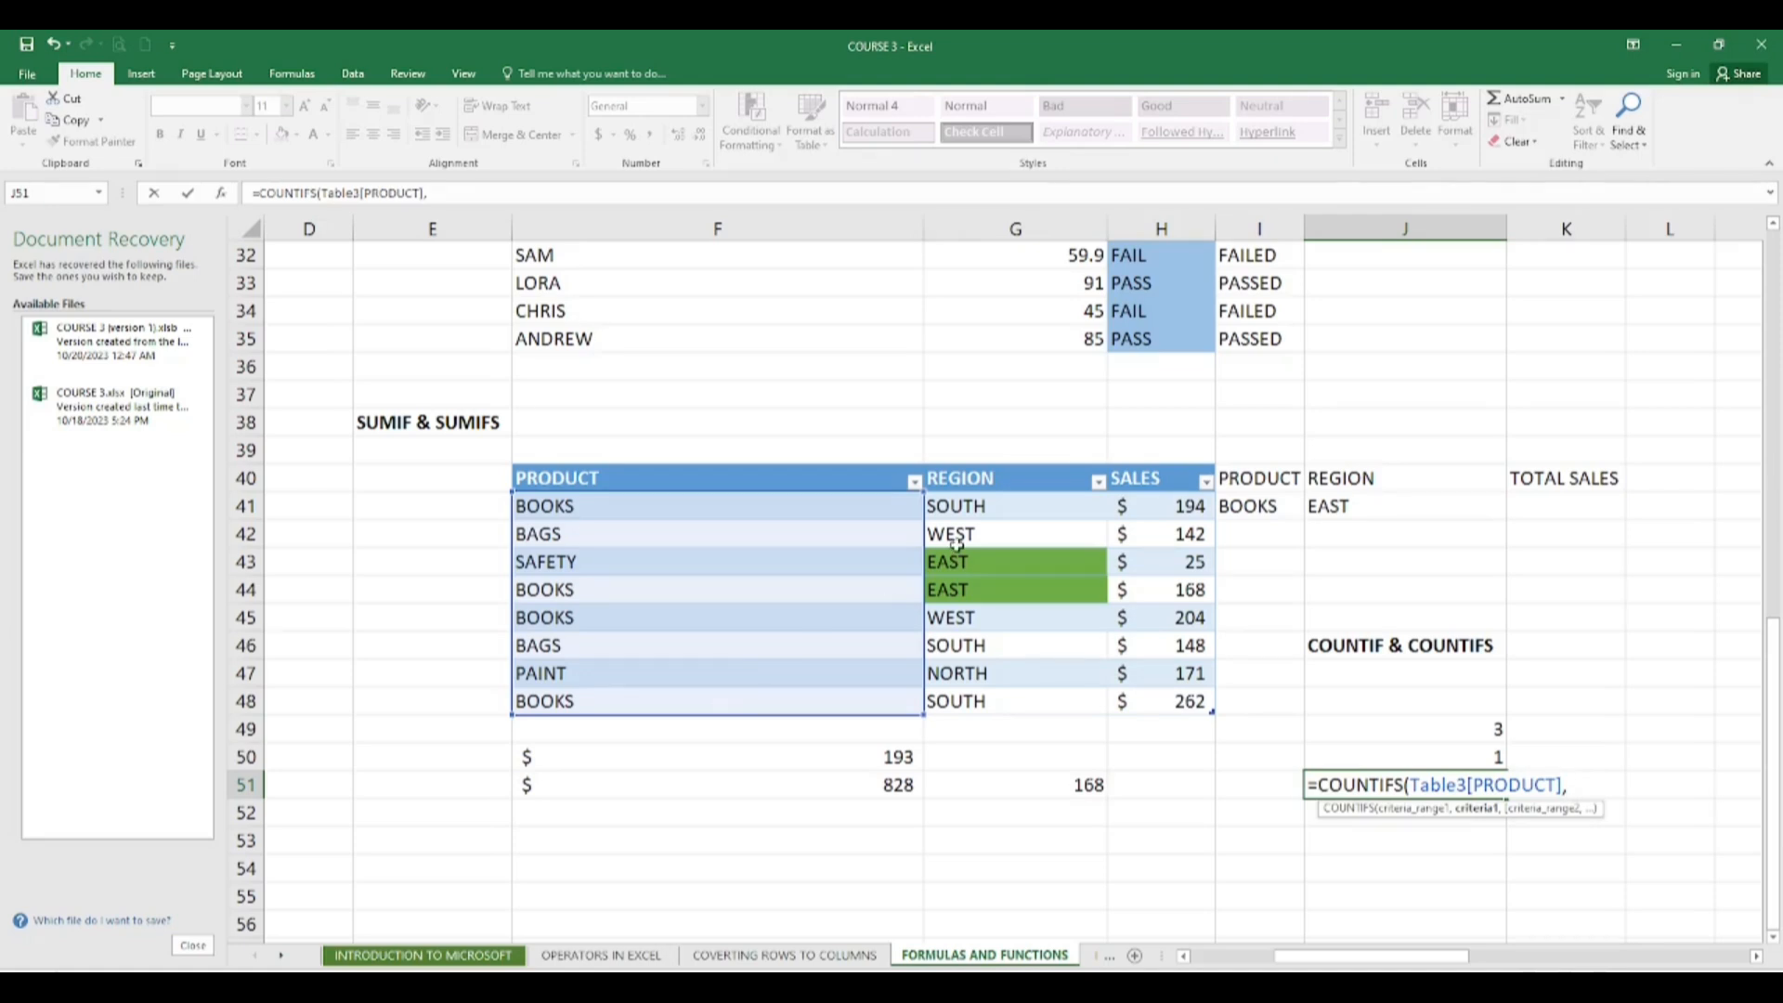
{"action": "left_click", "coordinate": [1280, 506]}
{"action": "type", "text": ","}
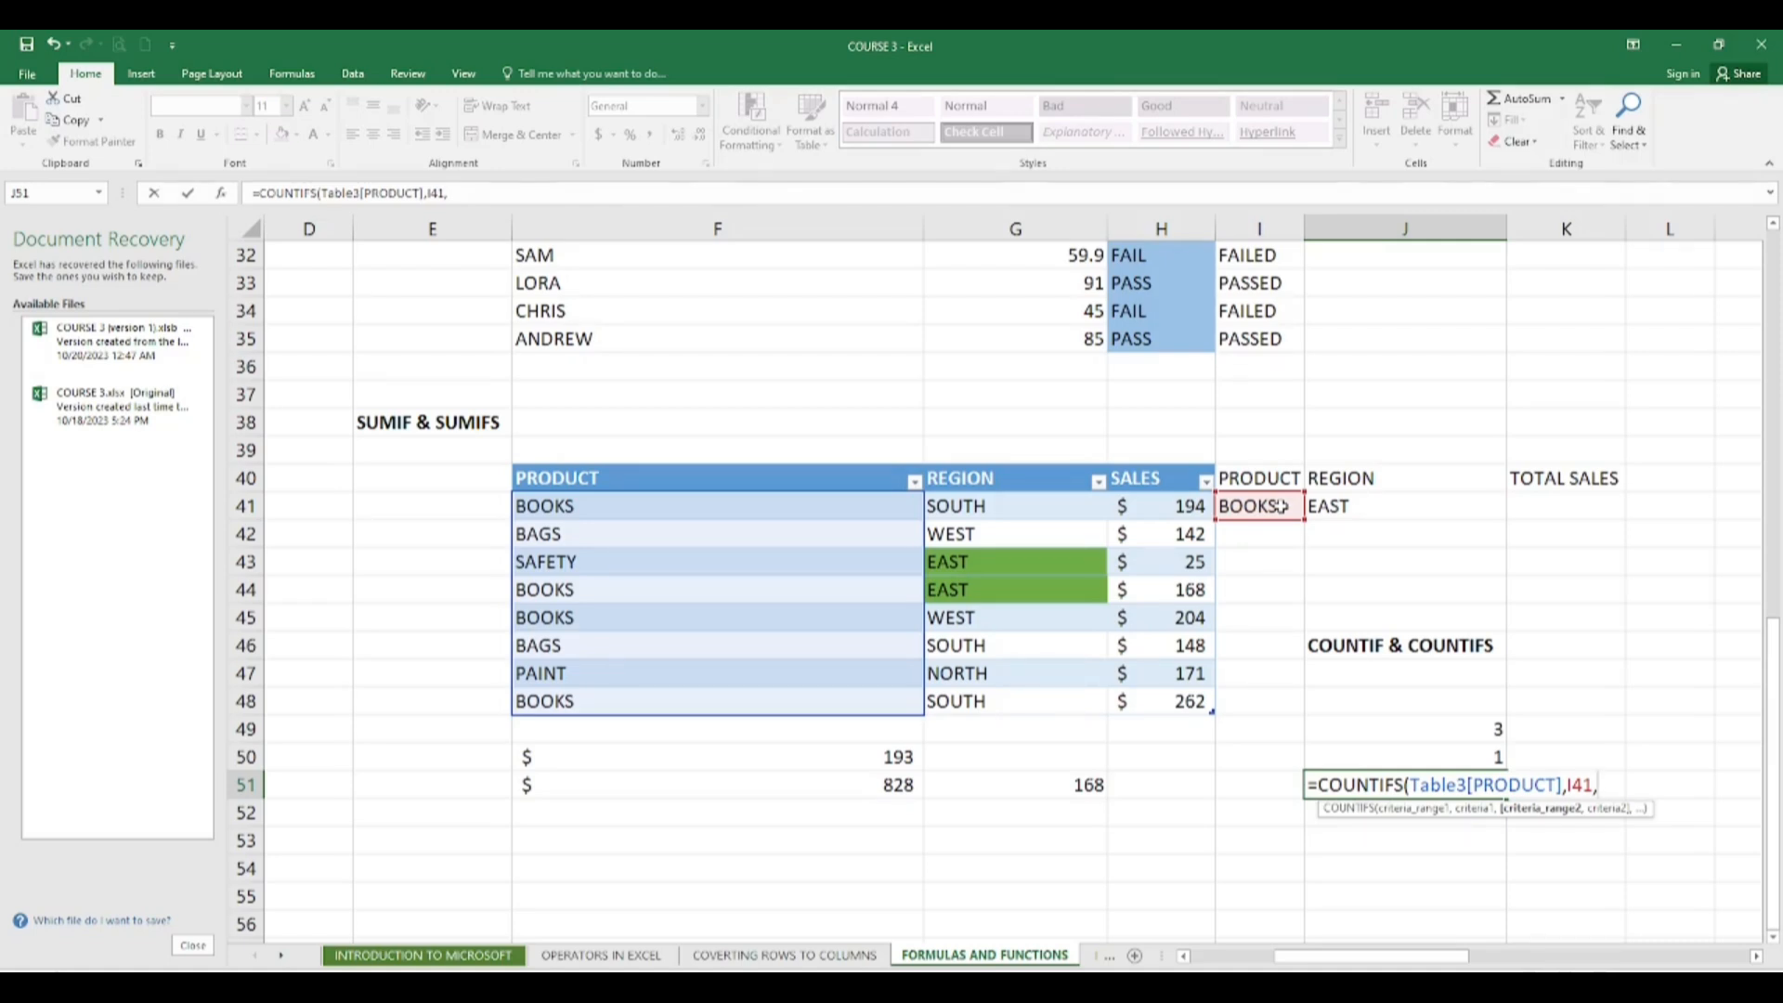
Step: Complete the J51 COUNTIFS formula with criteria Table3[REGION] equal to "SOUTH" and Table3[SALES] equal to 204
{"action": "left_click", "coordinate": [1047, 502]}
{"action": "left_click_drag", "start_coordinate": [1047, 502], "coordinate": [1080, 702]}
{"action": "type", "text": ","}
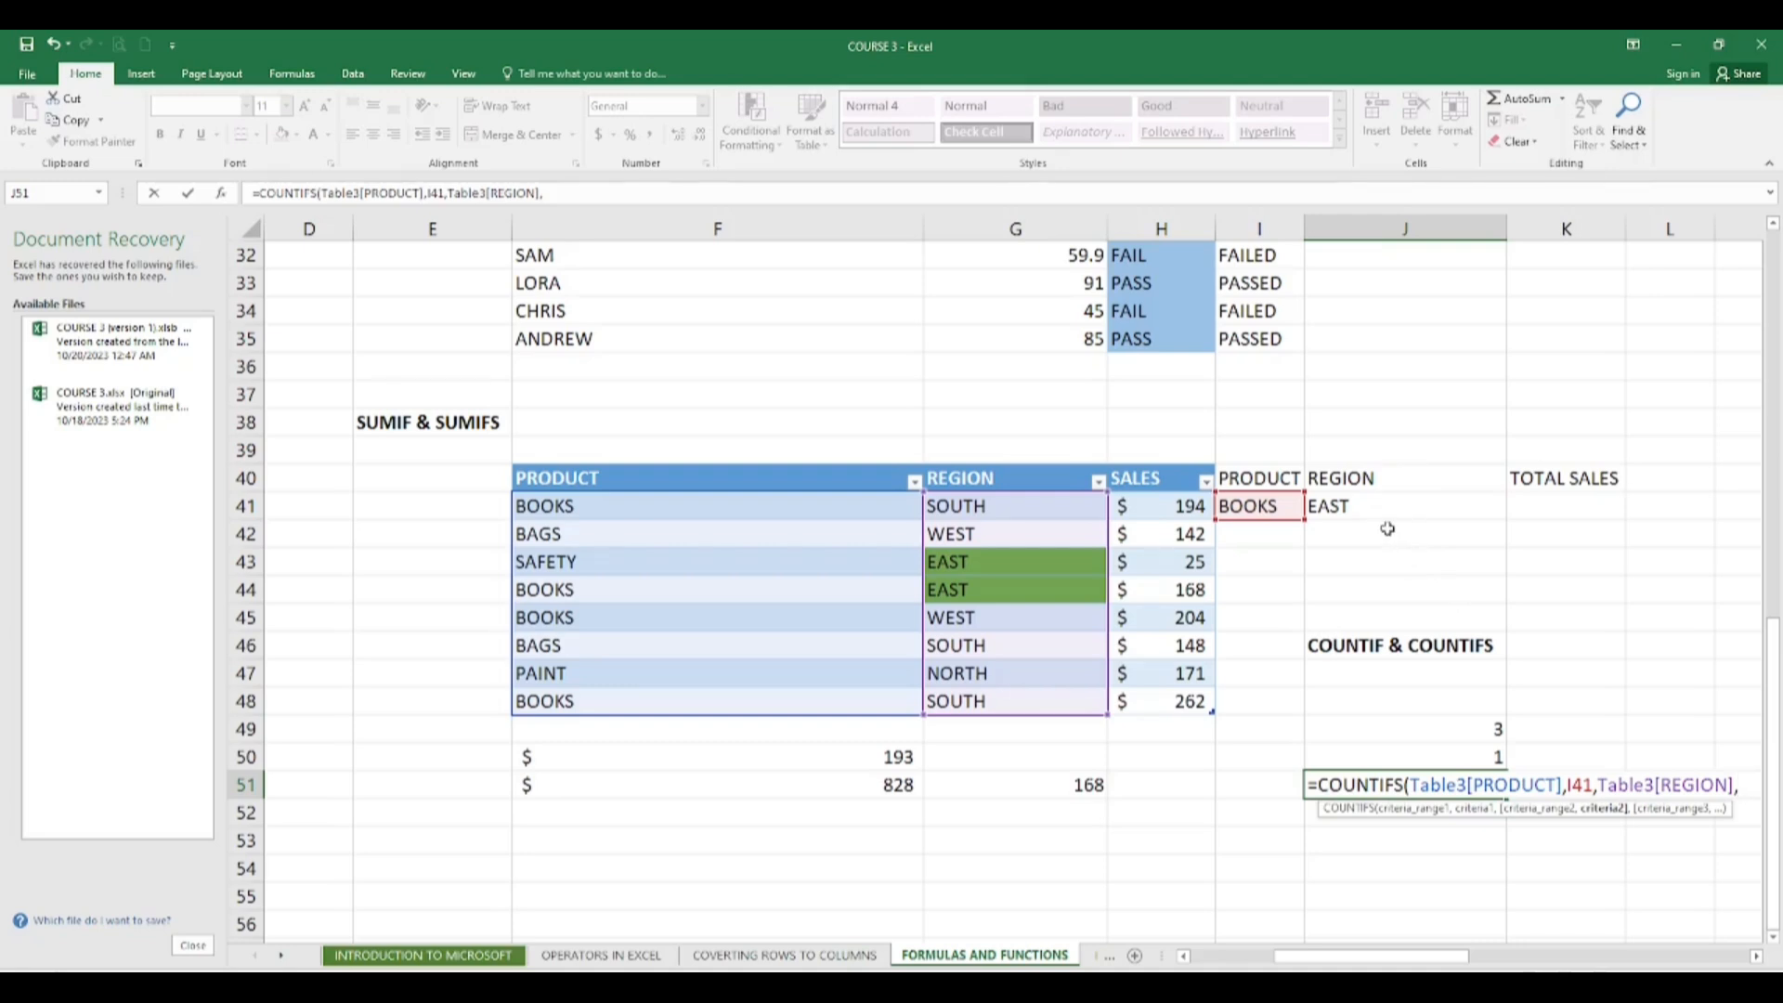
{"action": "type", "text": "\"SOUTH"}
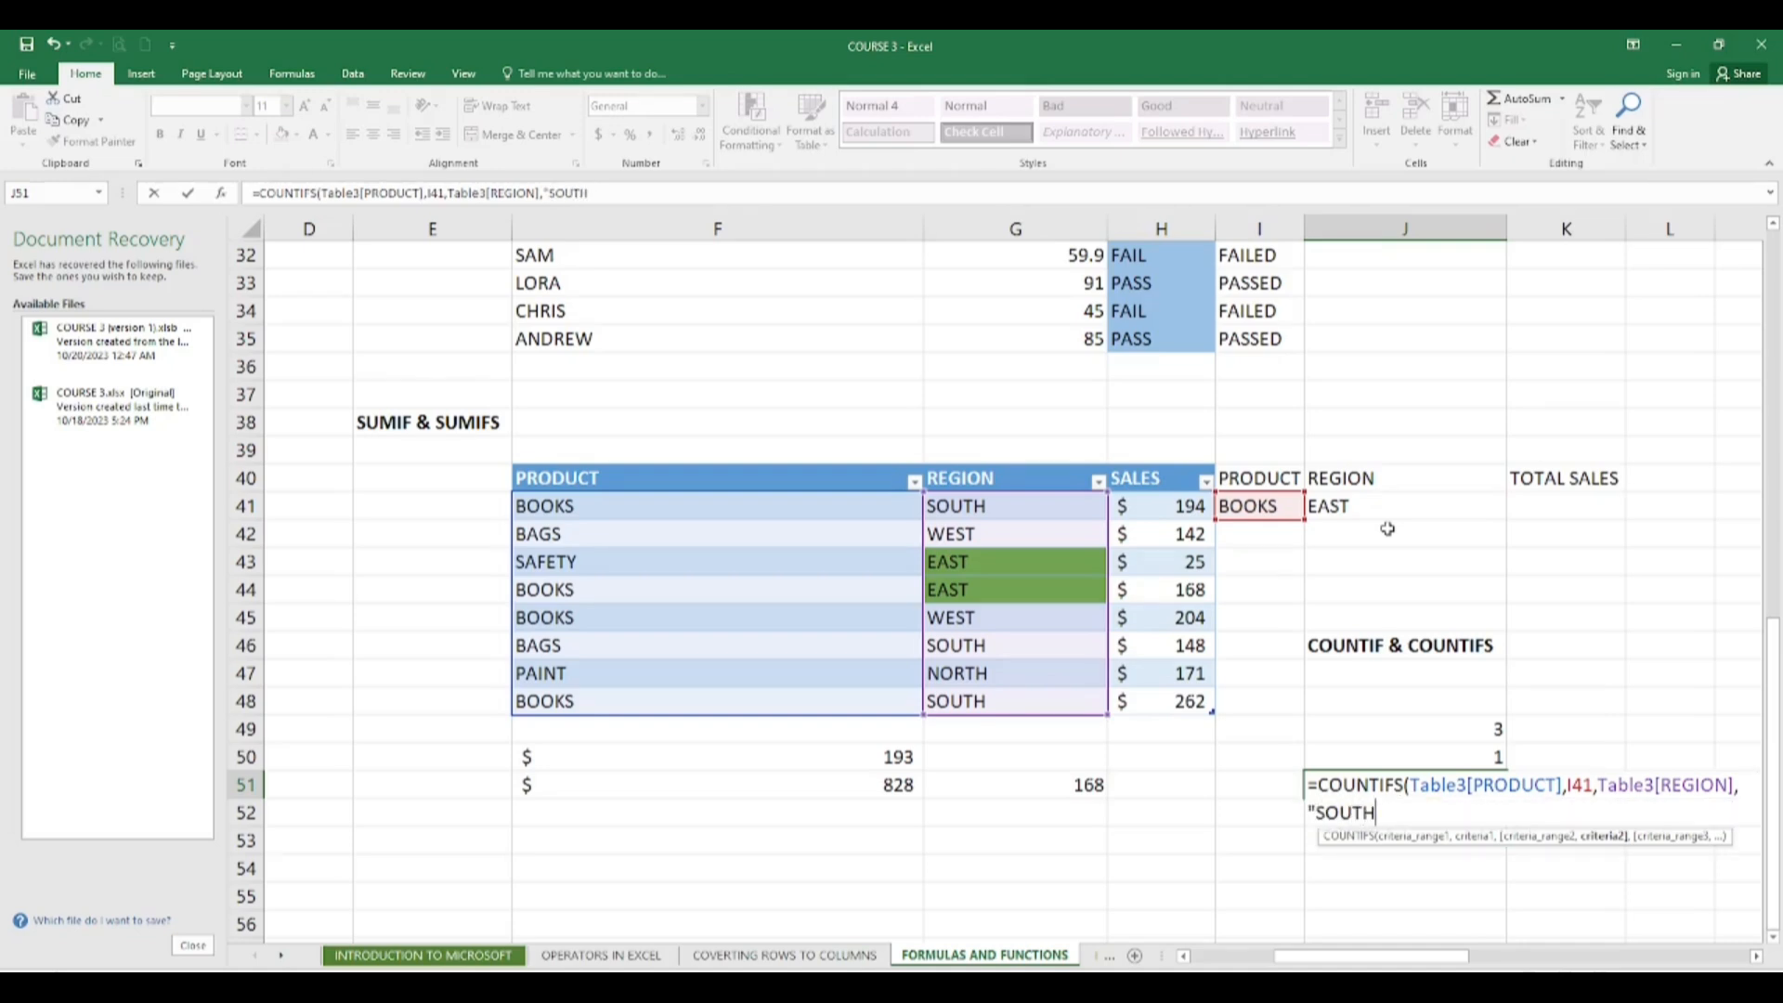
{"action": "type", "text": "\","}
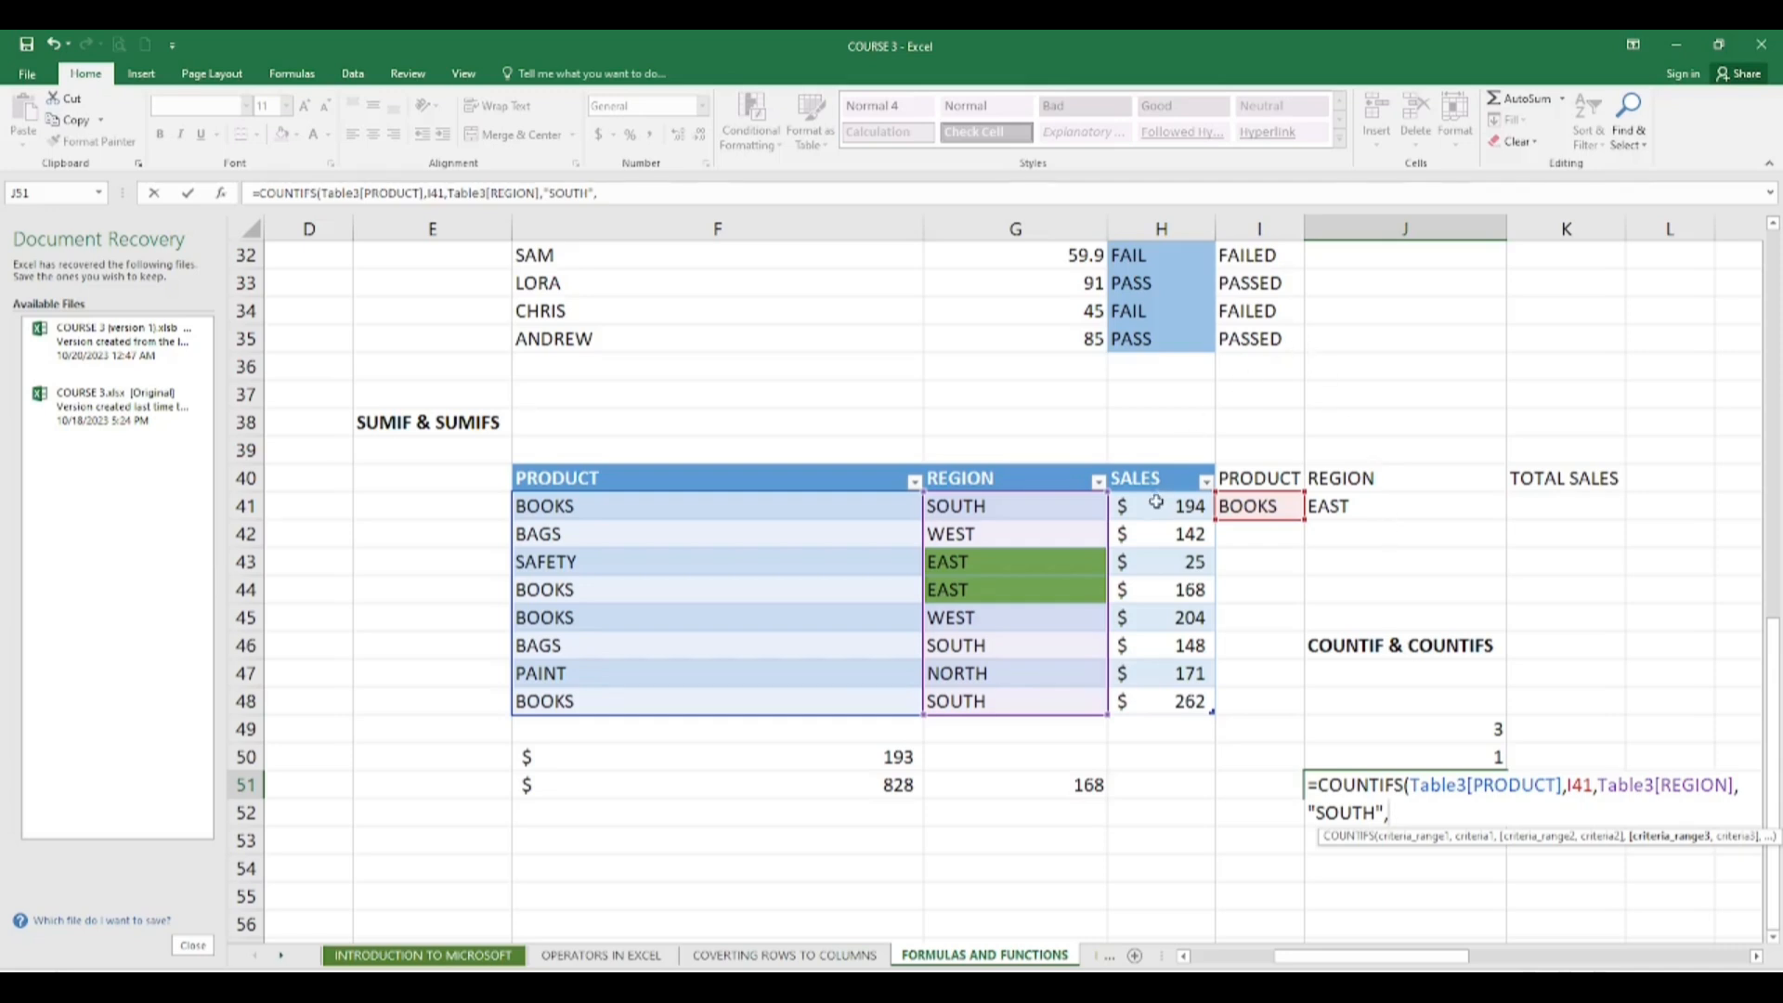
{"action": "left_click_drag", "start_coordinate": [1157, 504], "coordinate": [1176, 695]}
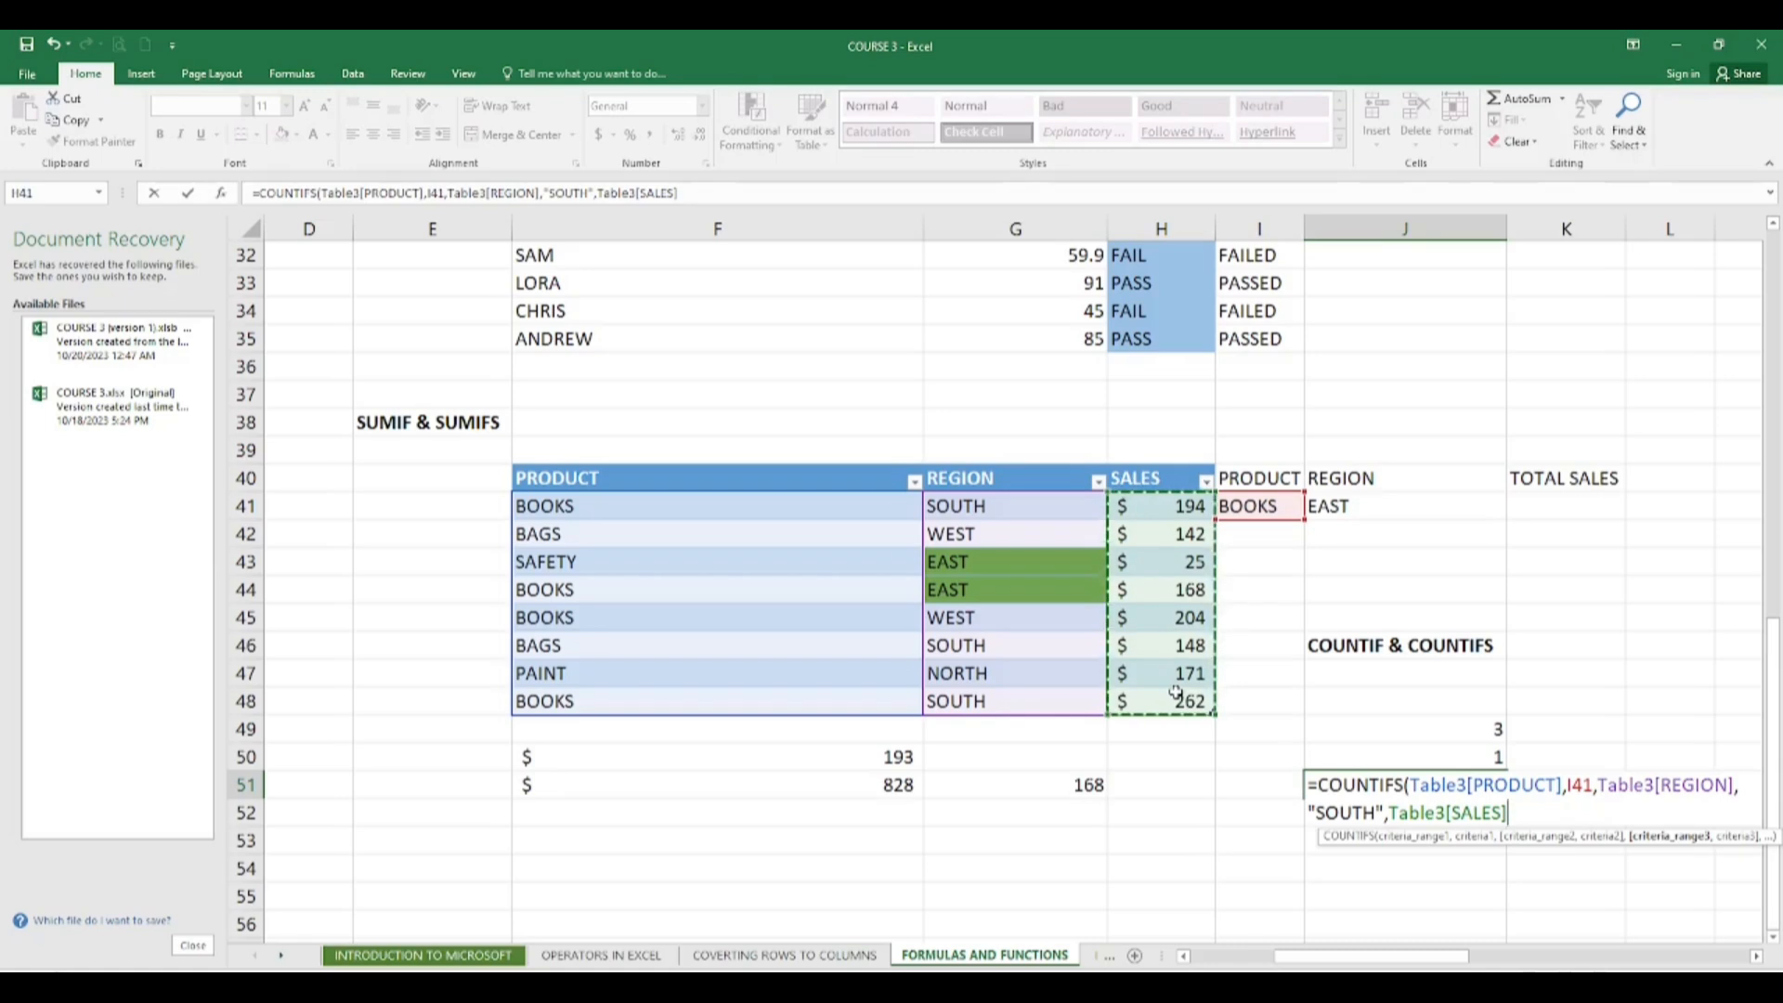
{"action": "type", "text": ","}
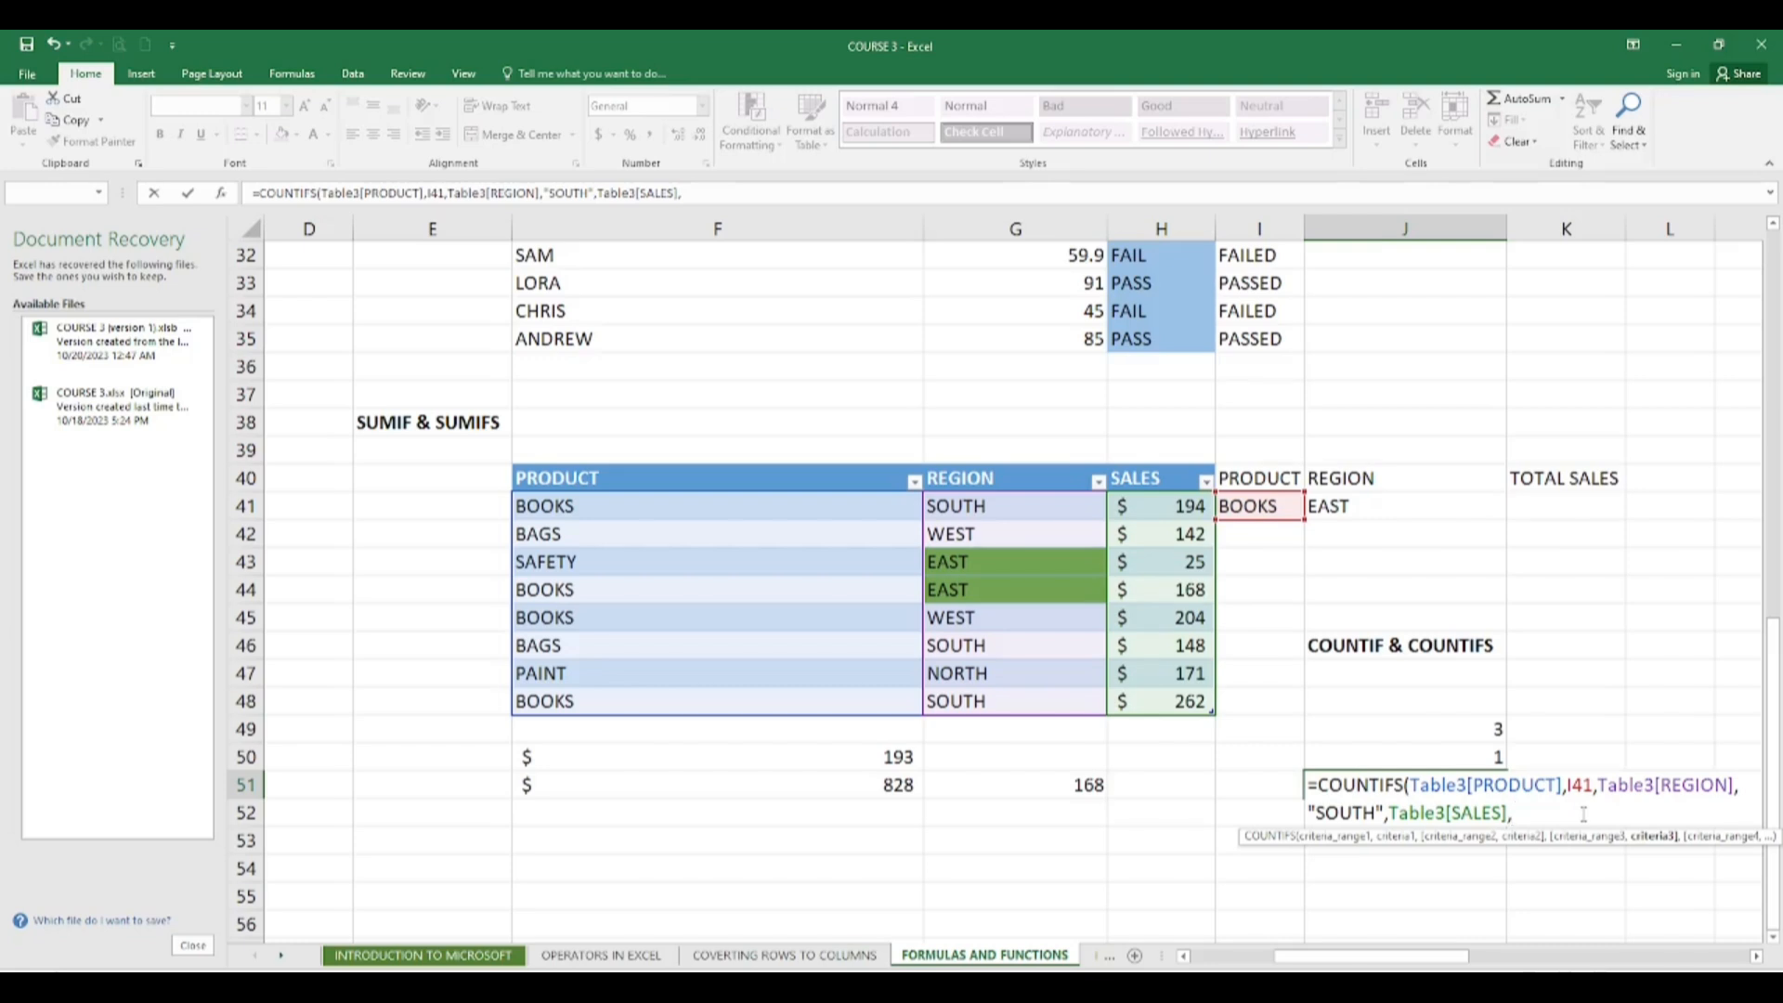
{"action": "type", "text": "16"}
{"action": "key", "text": "BackSpace"}
{"action": "key", "text": "BackSpace"}
{"action": "type", "text": "204"}
{"action": "key", "text": "Return"}
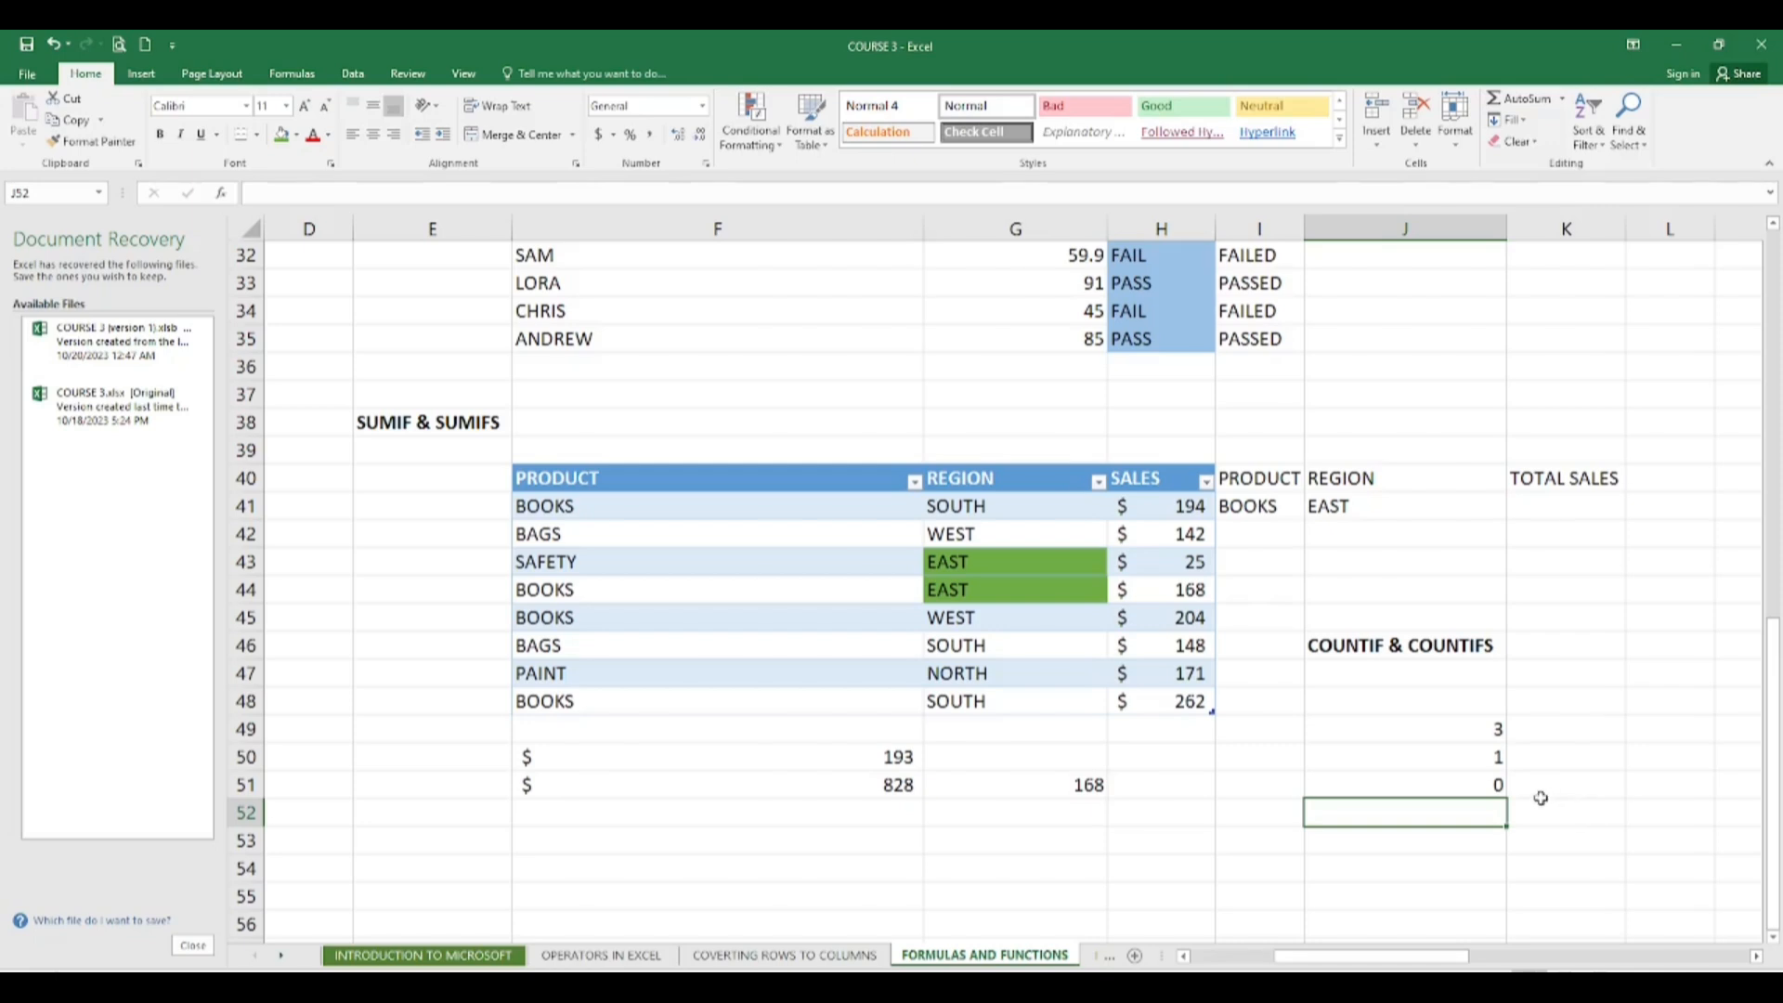
Step: Change the region criterion in the J51 COUNTIFS formula to "WEST"
{"action": "left_click", "coordinate": [1472, 790]}
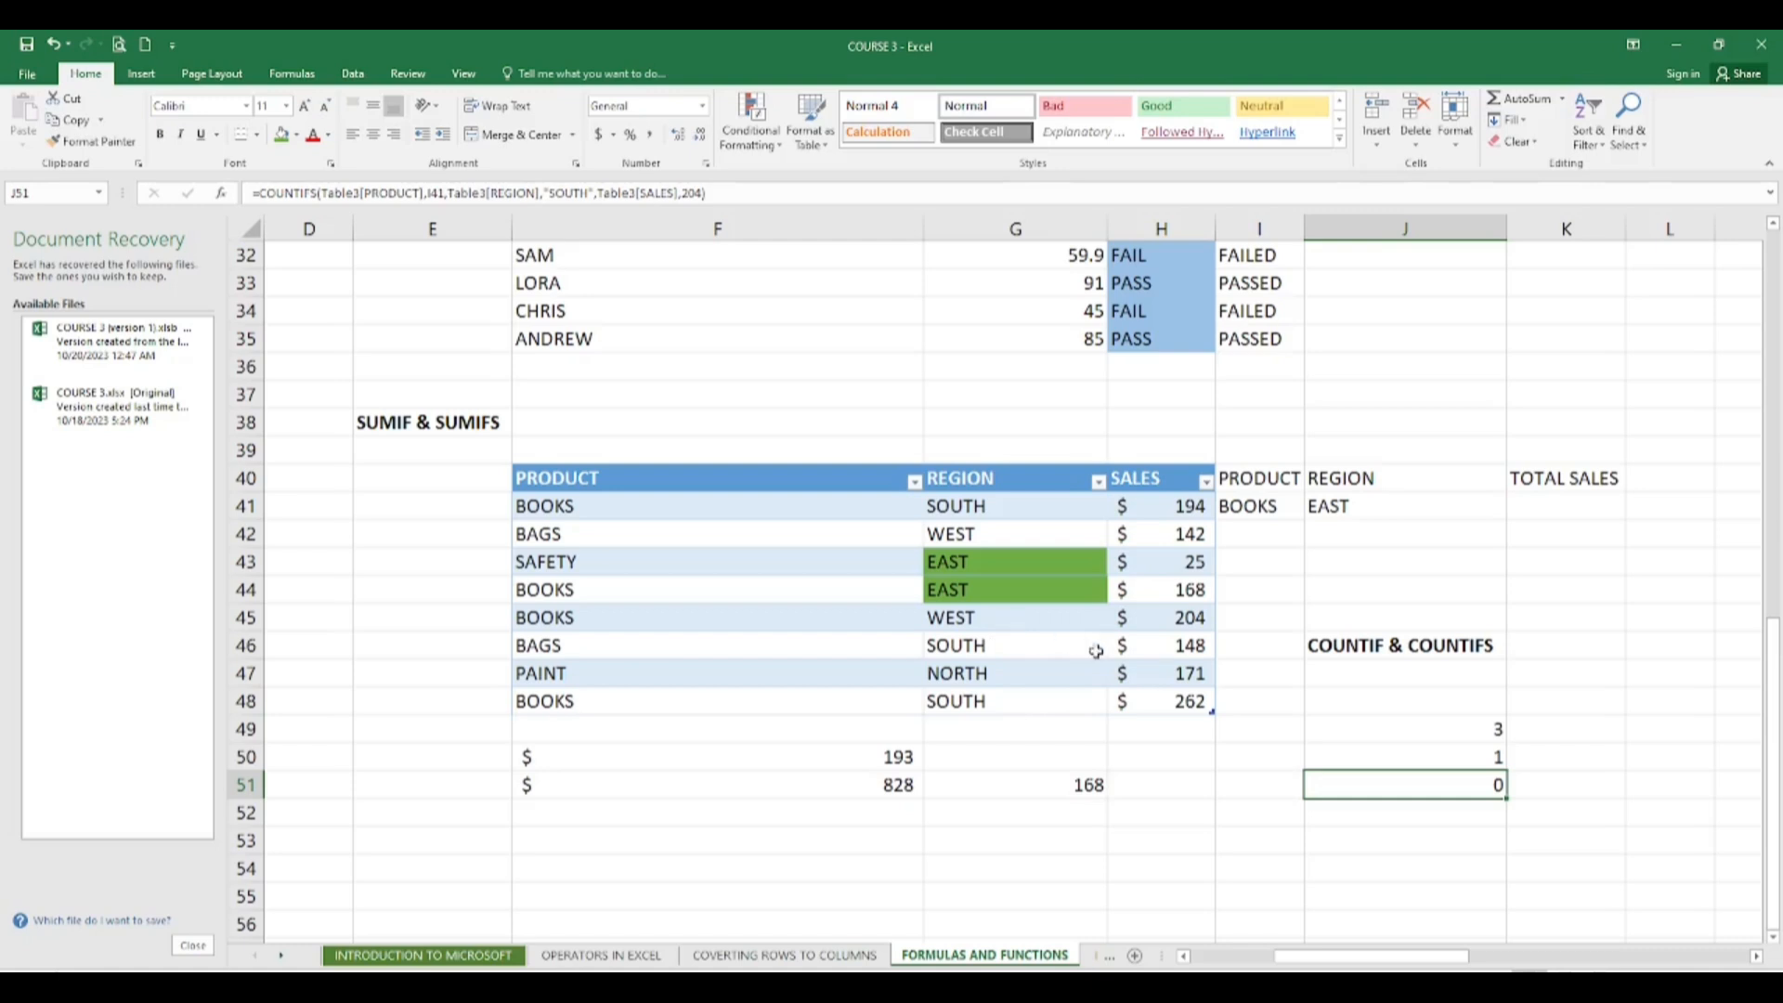
{"action": "double_click", "coordinate": [1447, 783]}
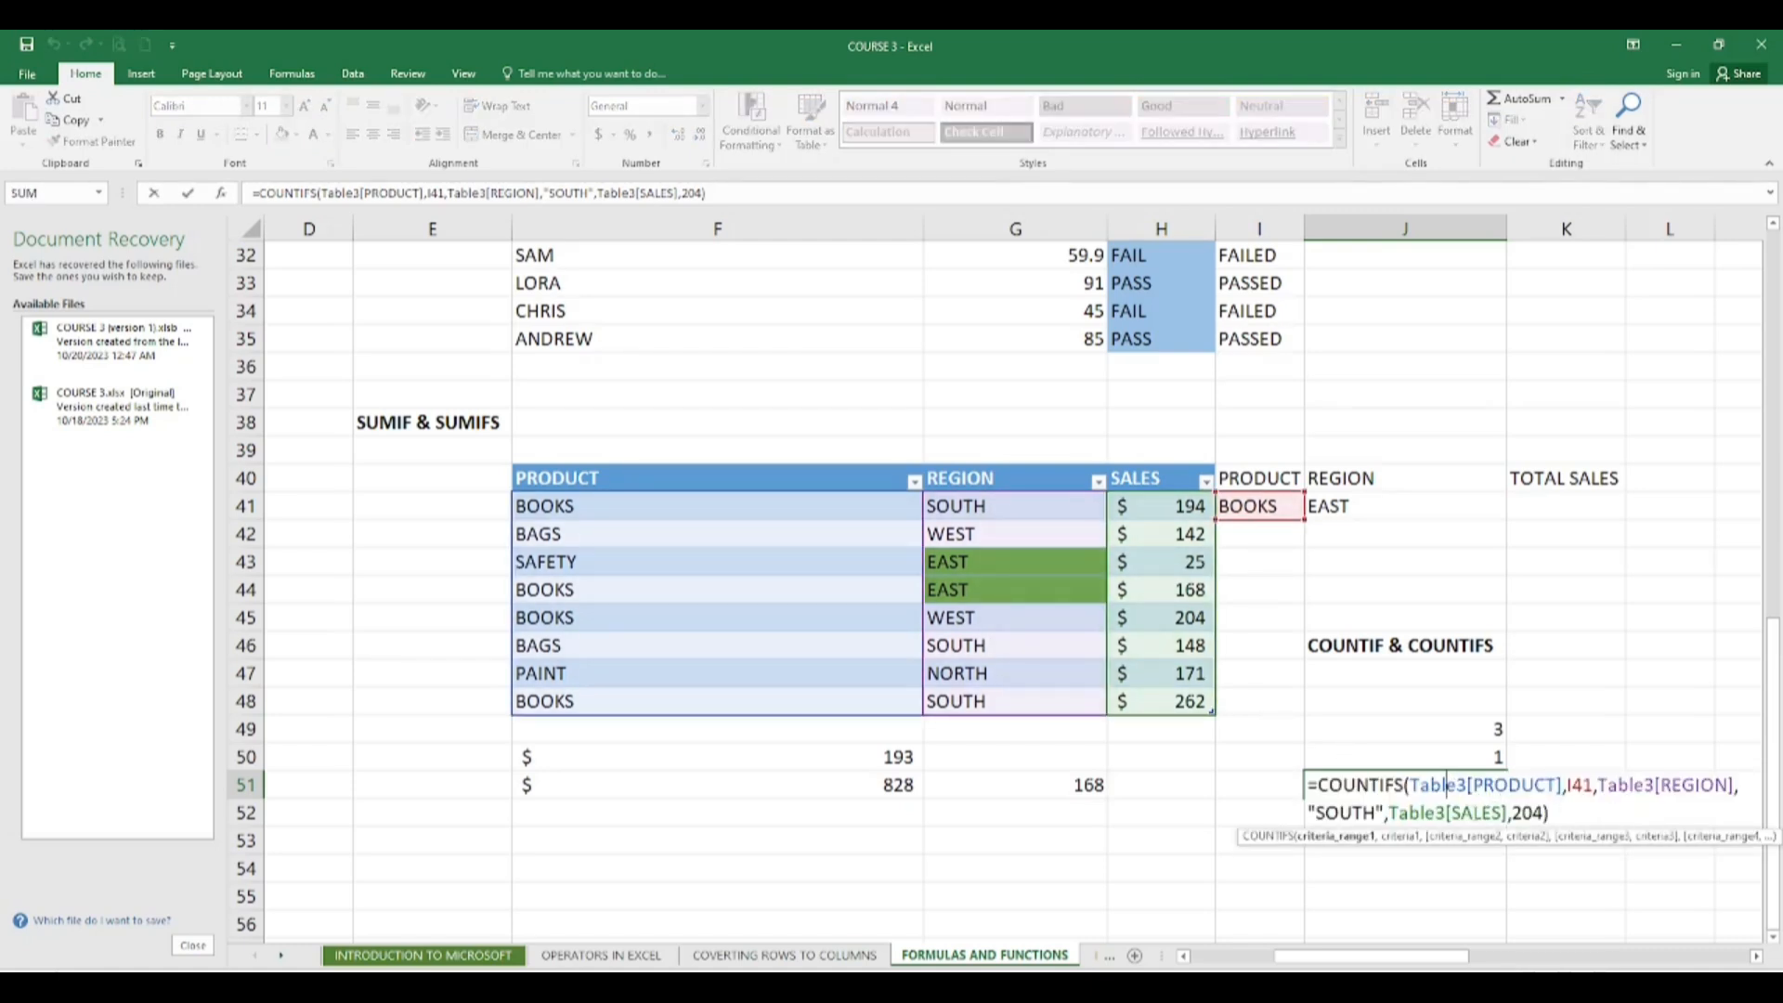
{"action": "left_click", "coordinate": [1378, 810]}
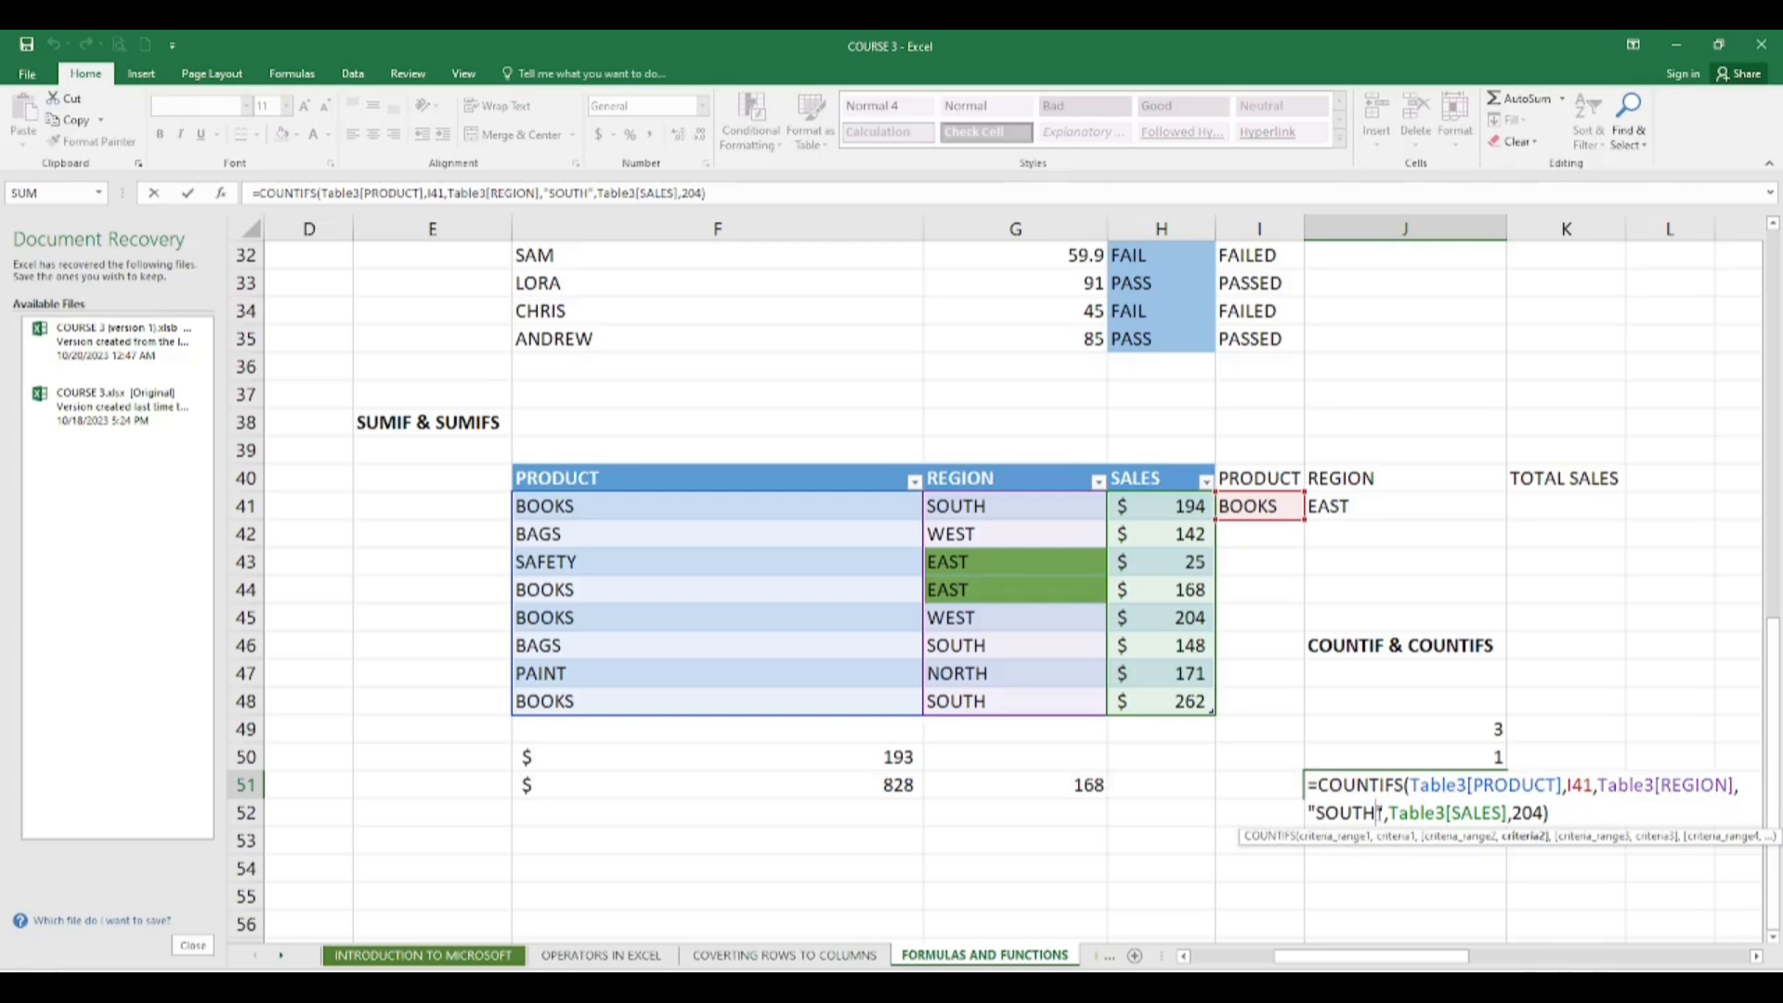
{"action": "key", "text": "BackSpace"}
{"action": "key", "text": "BackSpace"}
{"action": "key", "text": "BackSpace"}
{"action": "key", "text": "BackSpace"}
{"action": "key", "text": "BackSpace"}
{"action": "type", "text": "WEST"}
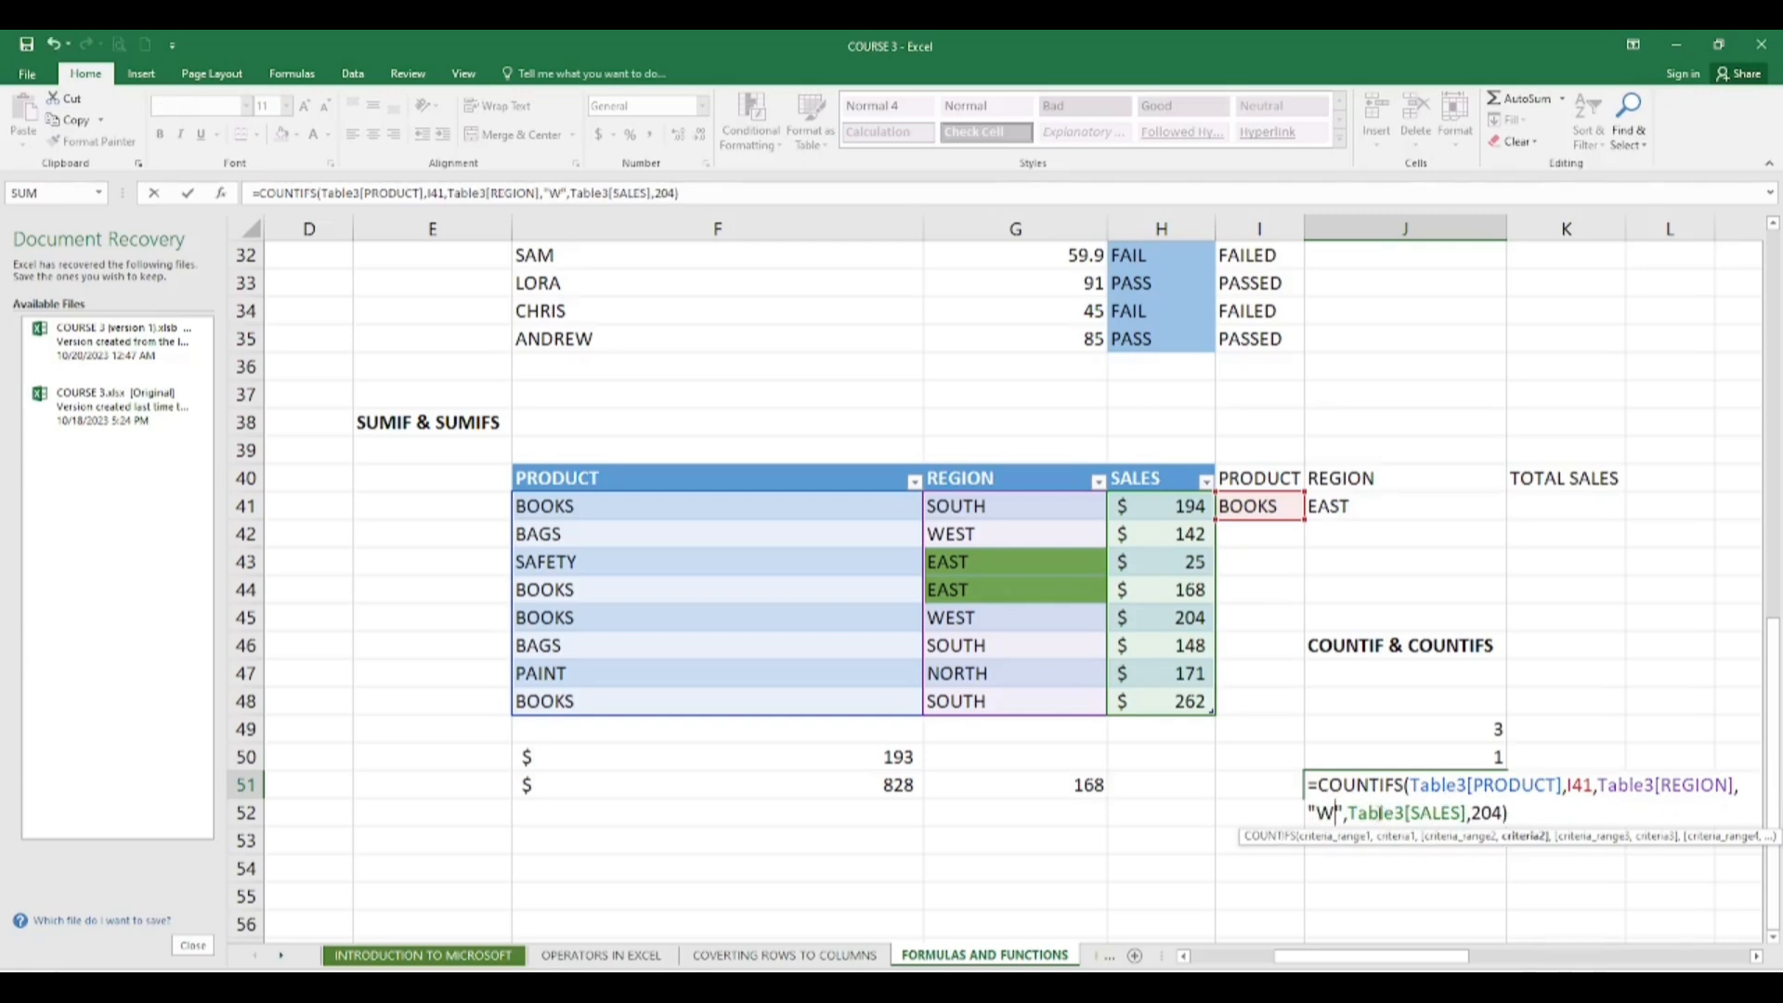
{"action": "key", "text": "Return"}
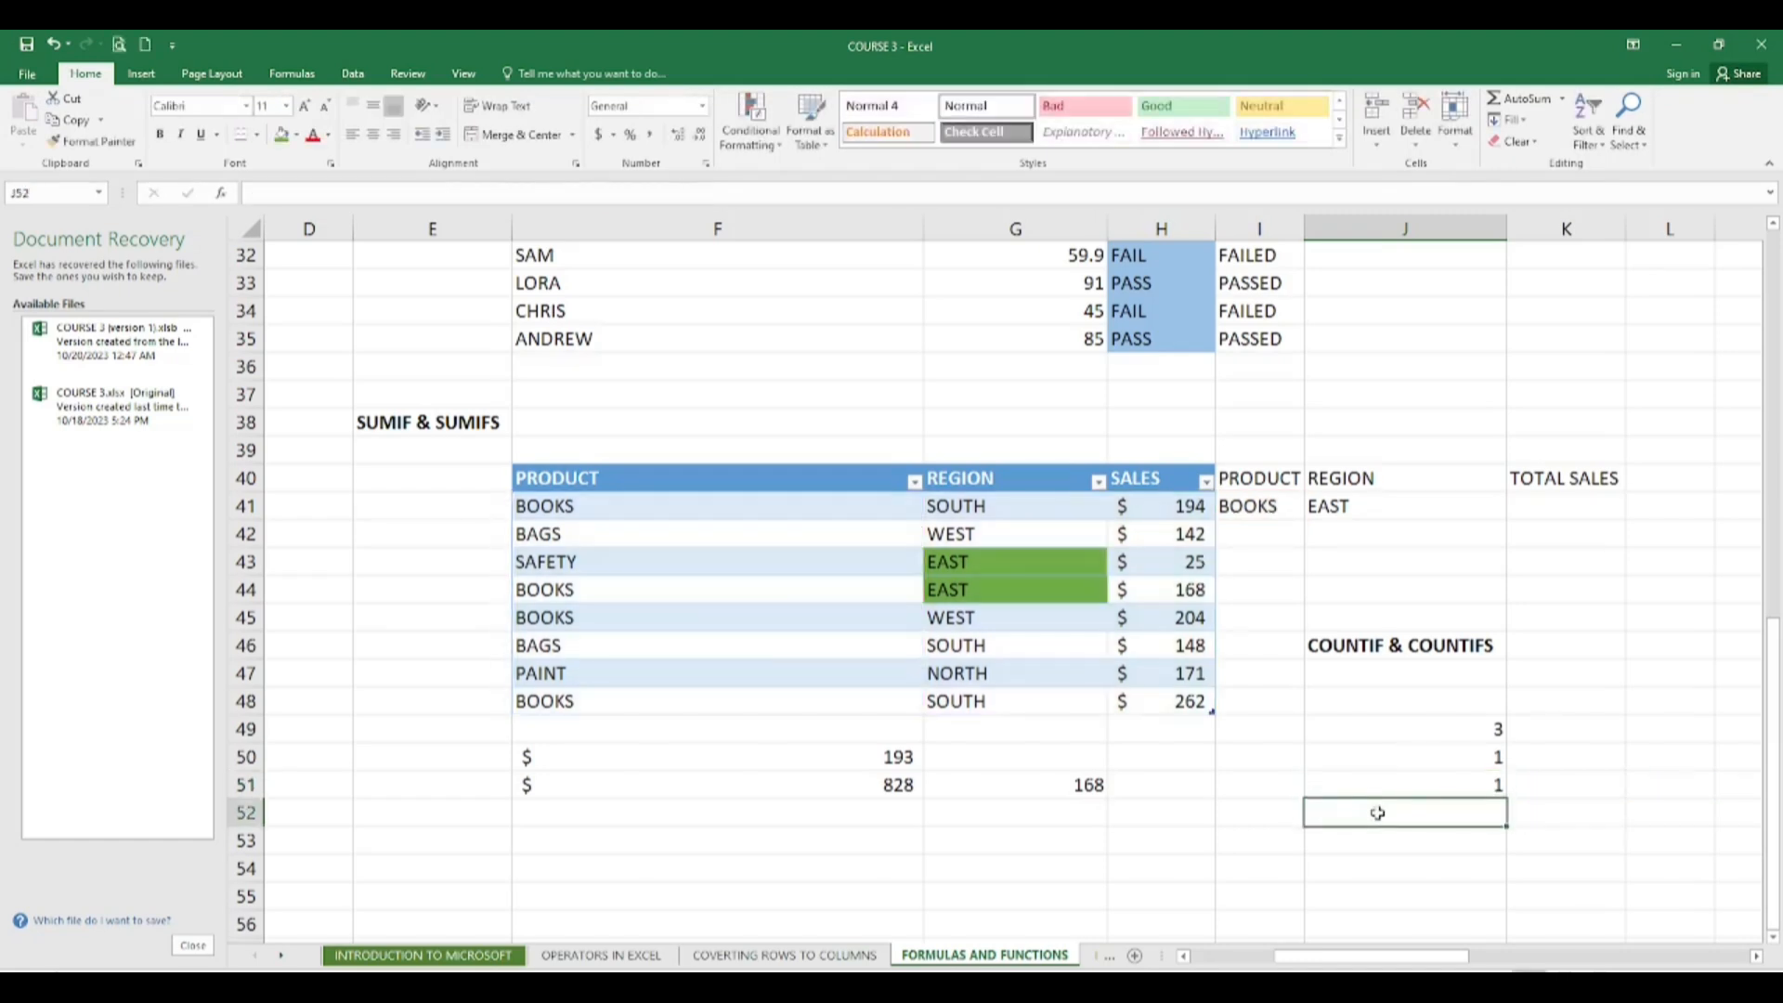
{"action": "left_click", "coordinate": [1449, 791]}
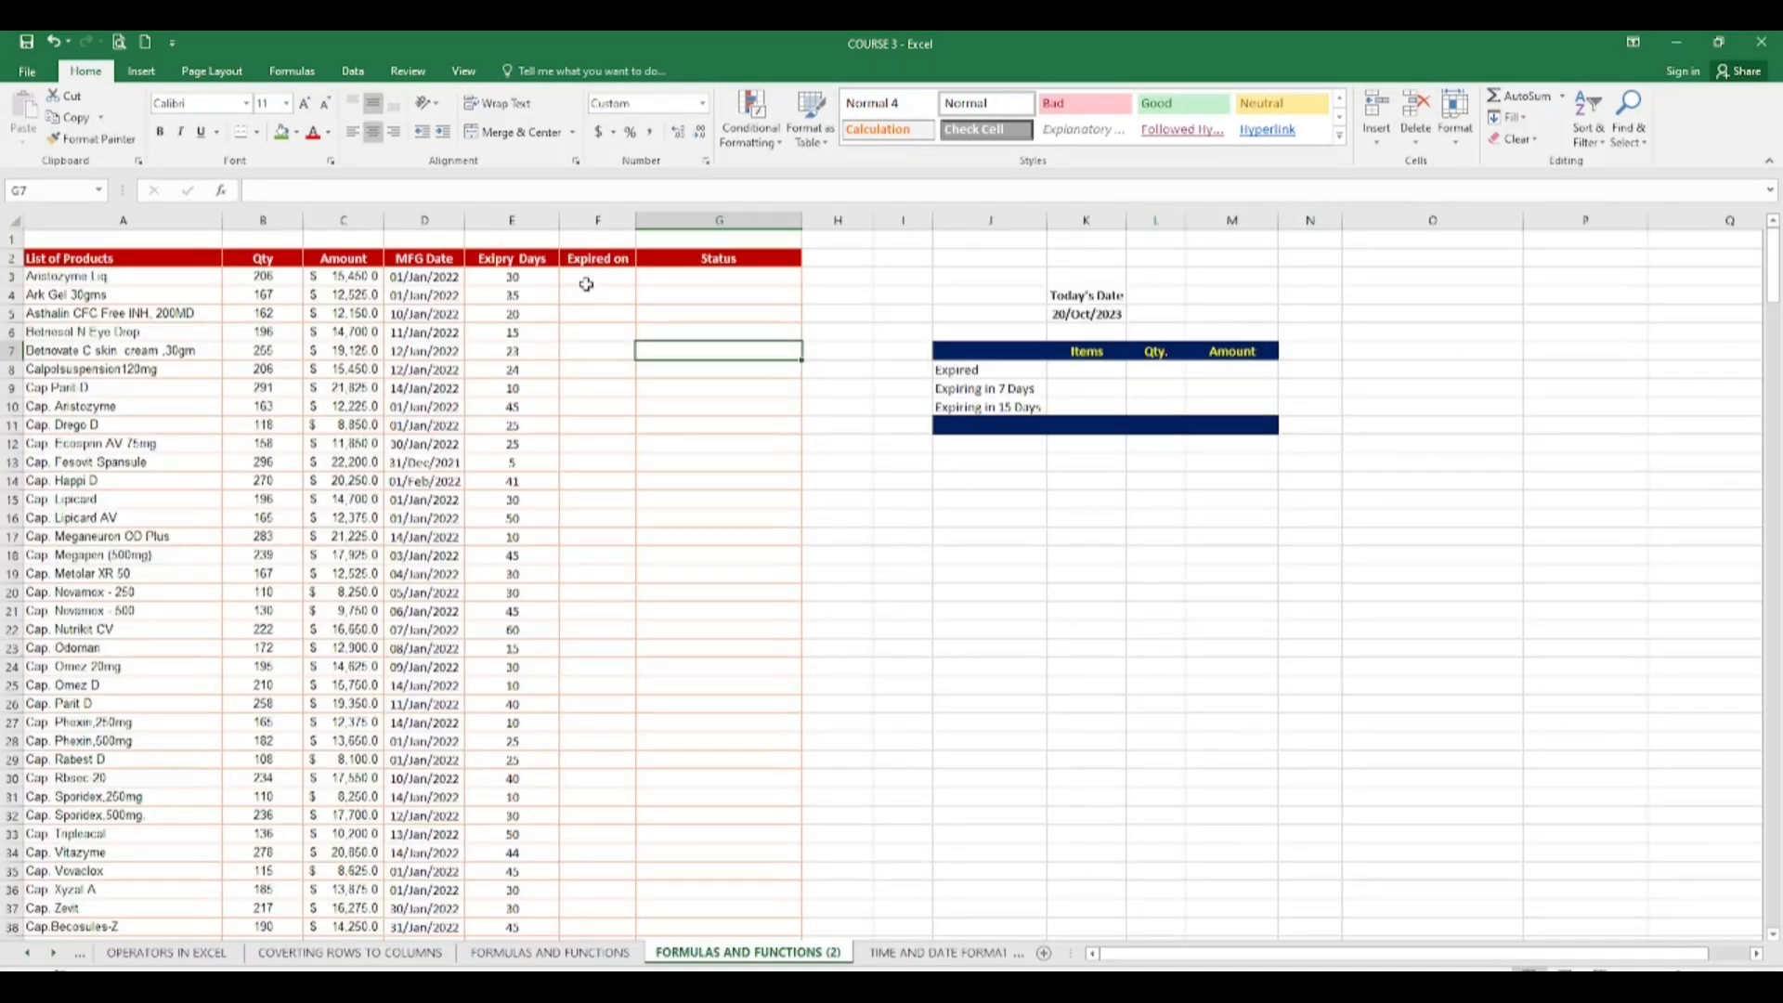
Step: Start a formula in F3, the first Expired on cell of the FORMULAS AND FUNCTIONS (2) sheet
{"action": "left_click", "coordinate": [589, 281]}
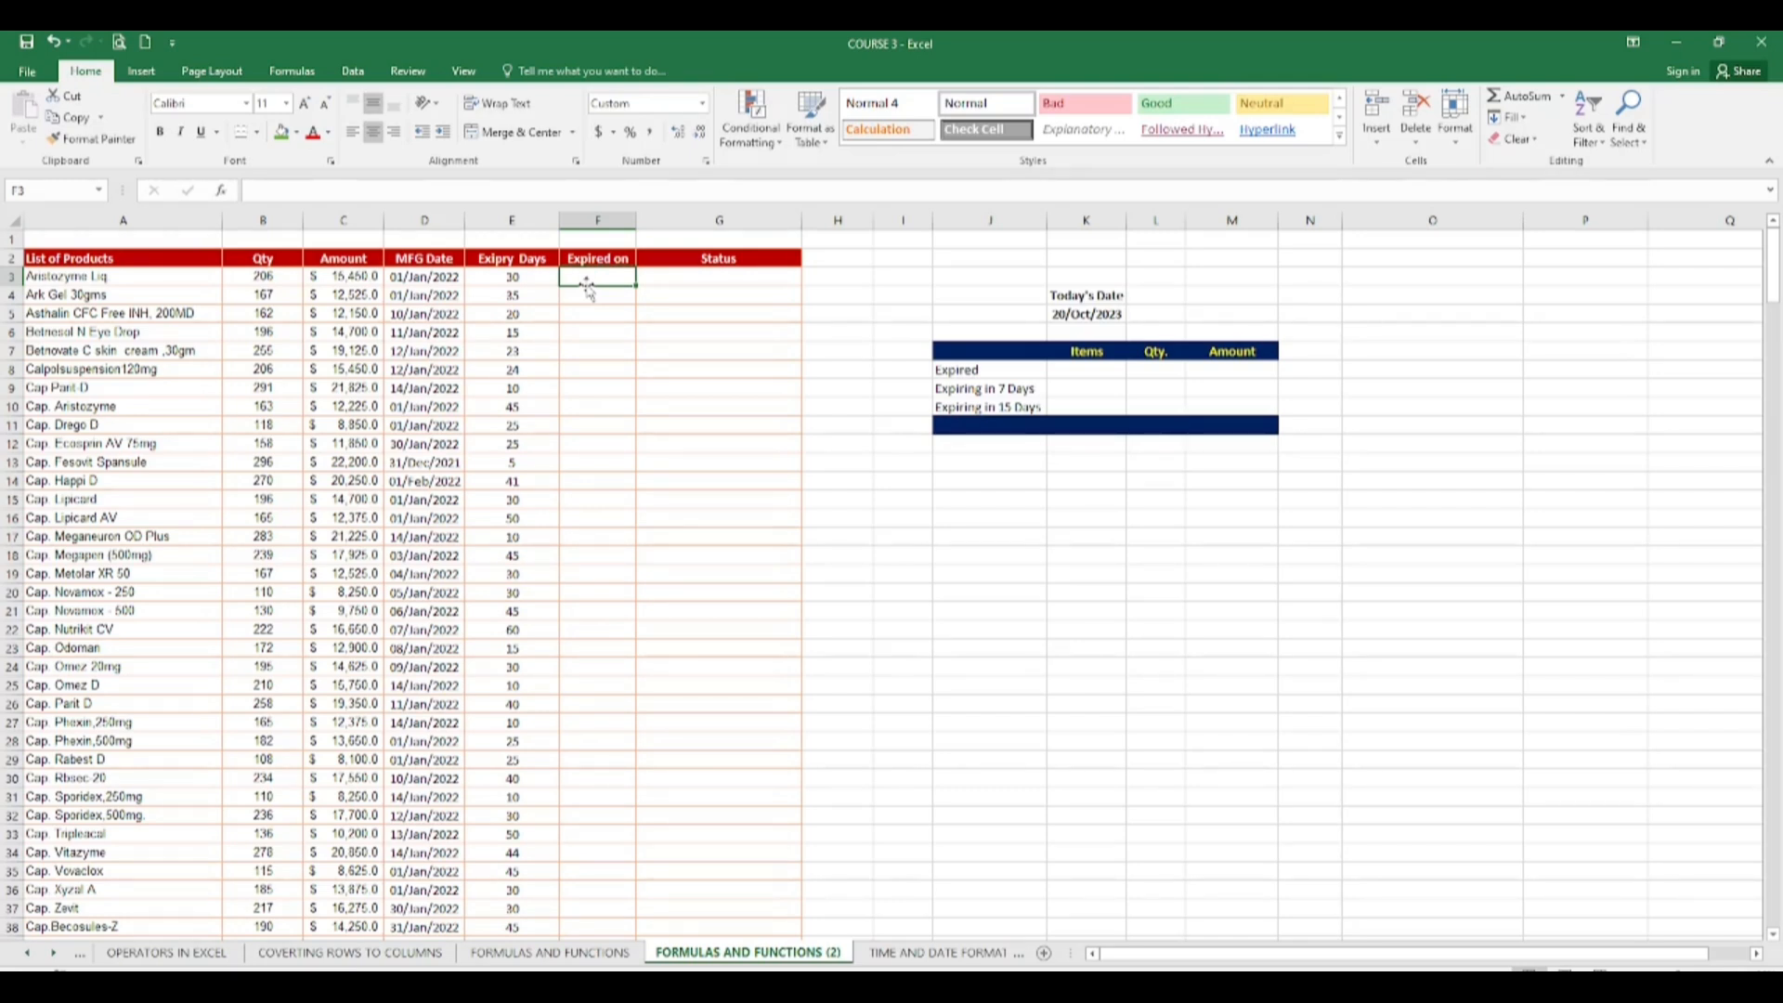
{"action": "type", "text": "="}
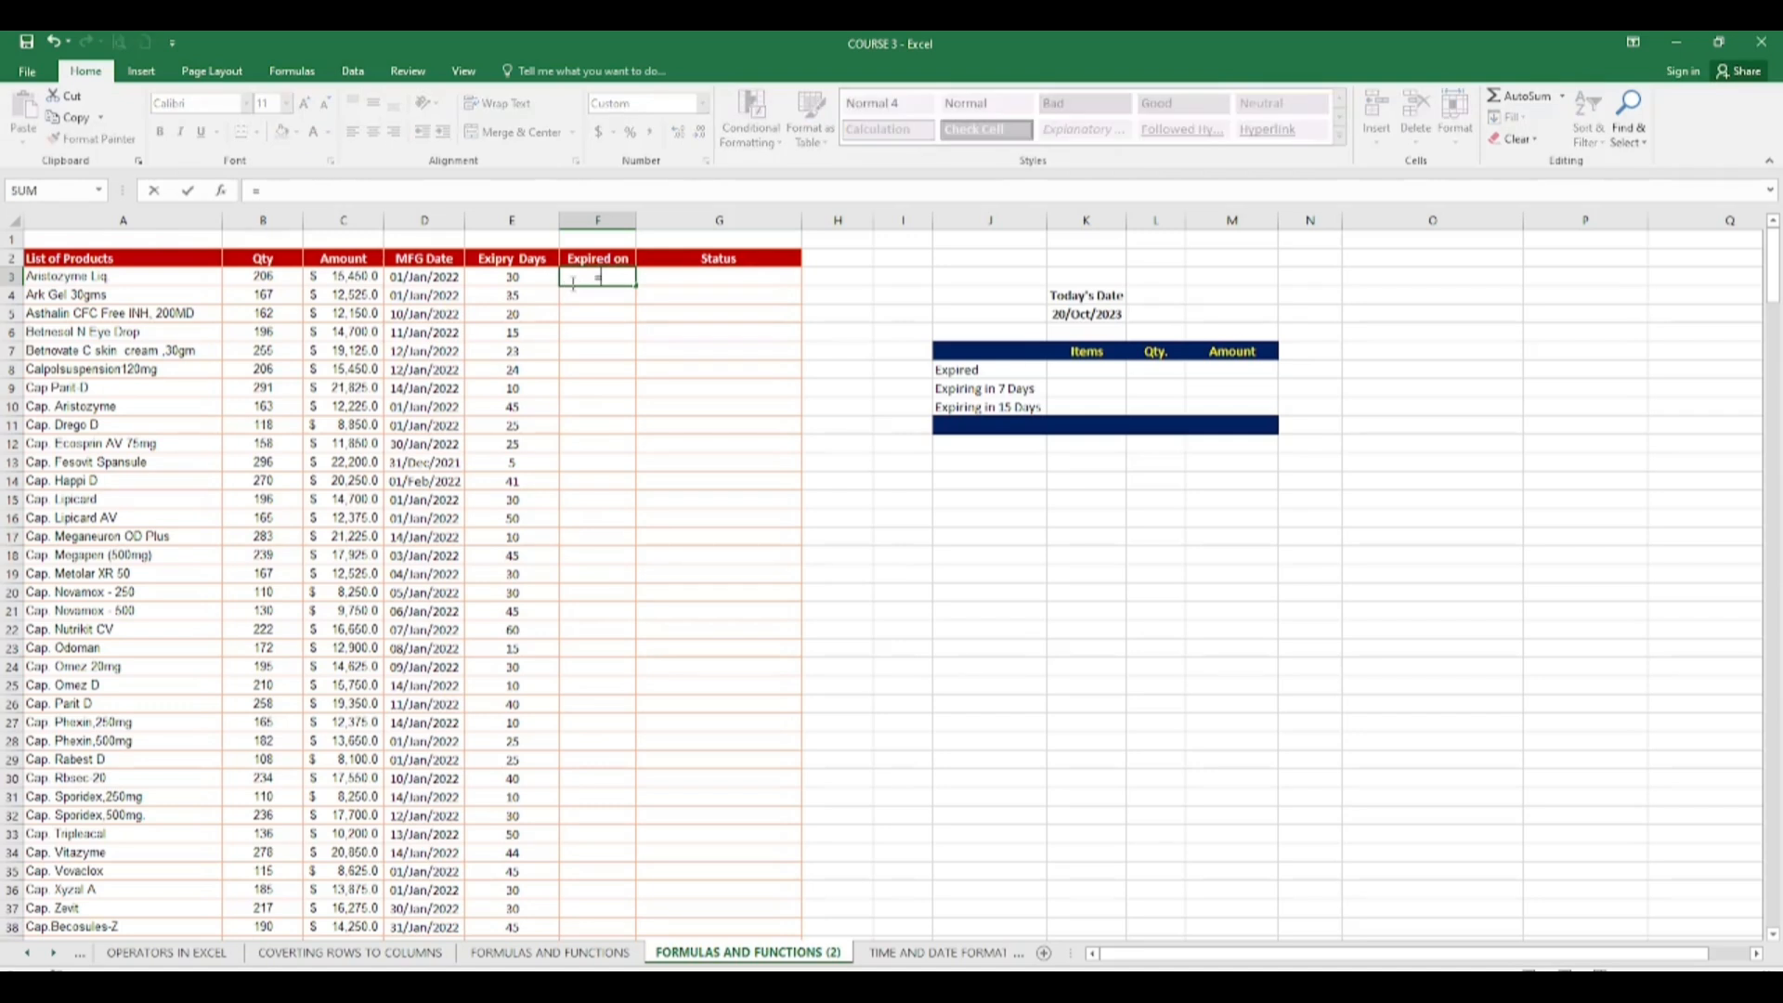
{"action": "left_click", "coordinate": [428, 276]}
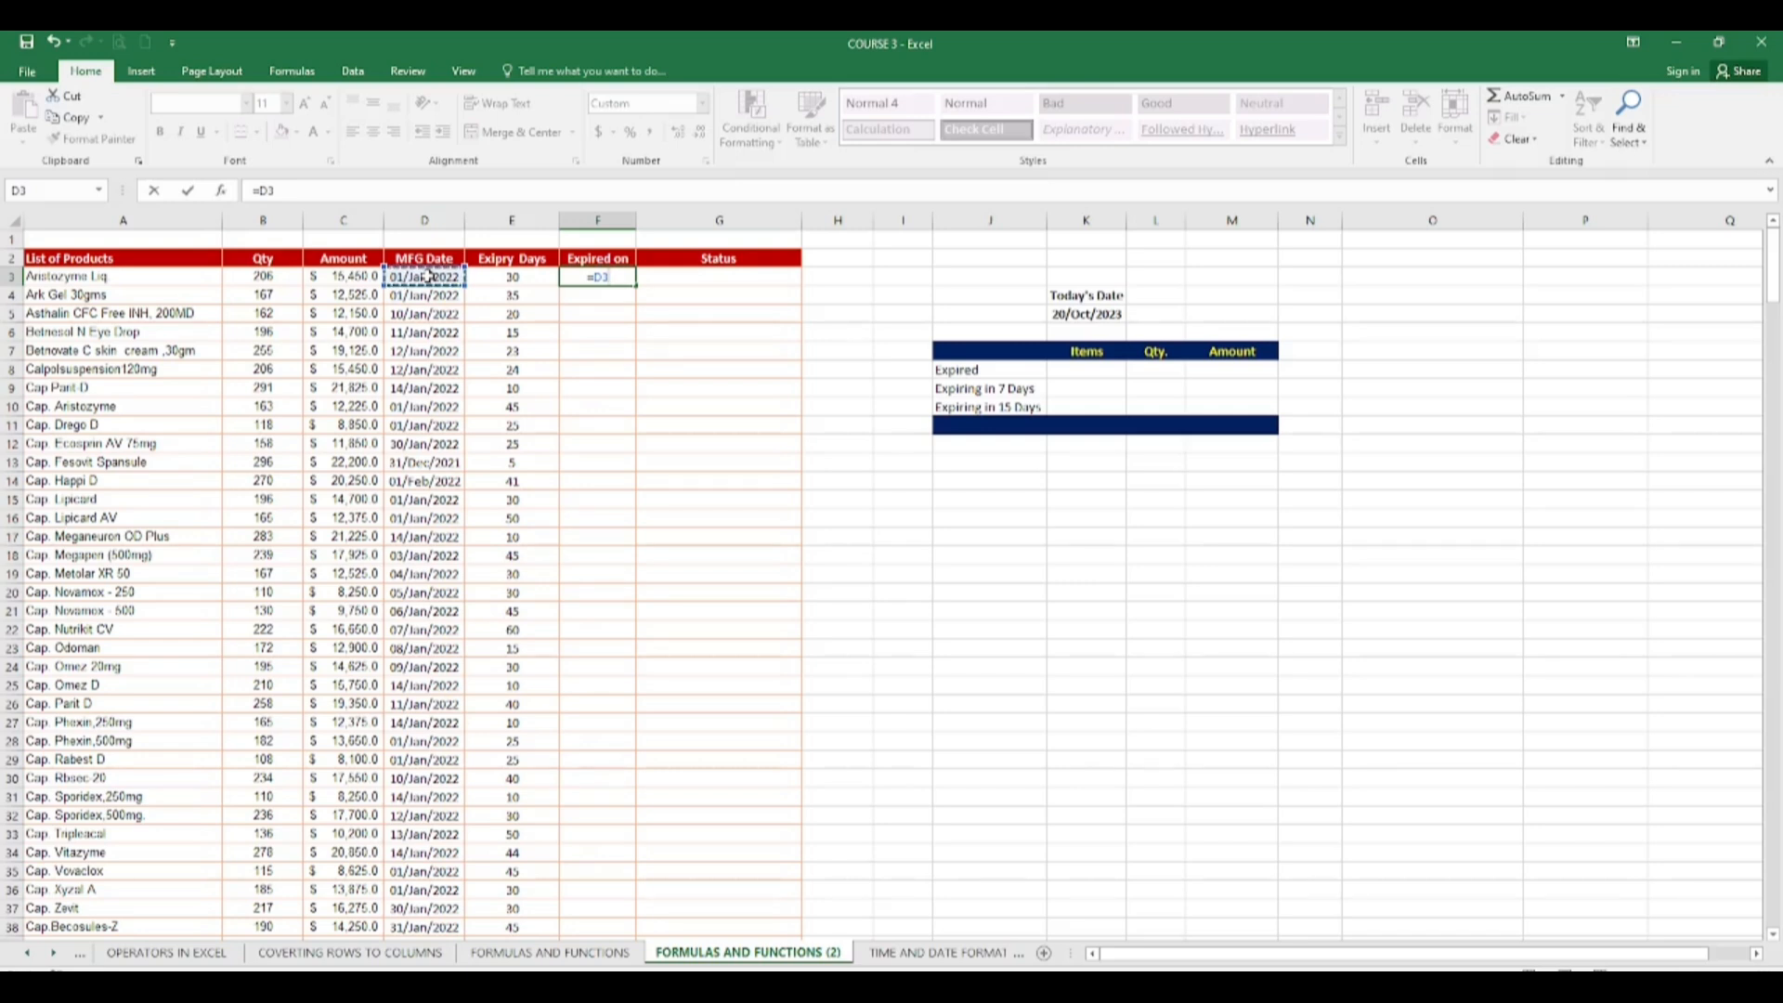
{"action": "type", "text": "+"}
{"action": "left_click", "coordinate": [512, 275]}
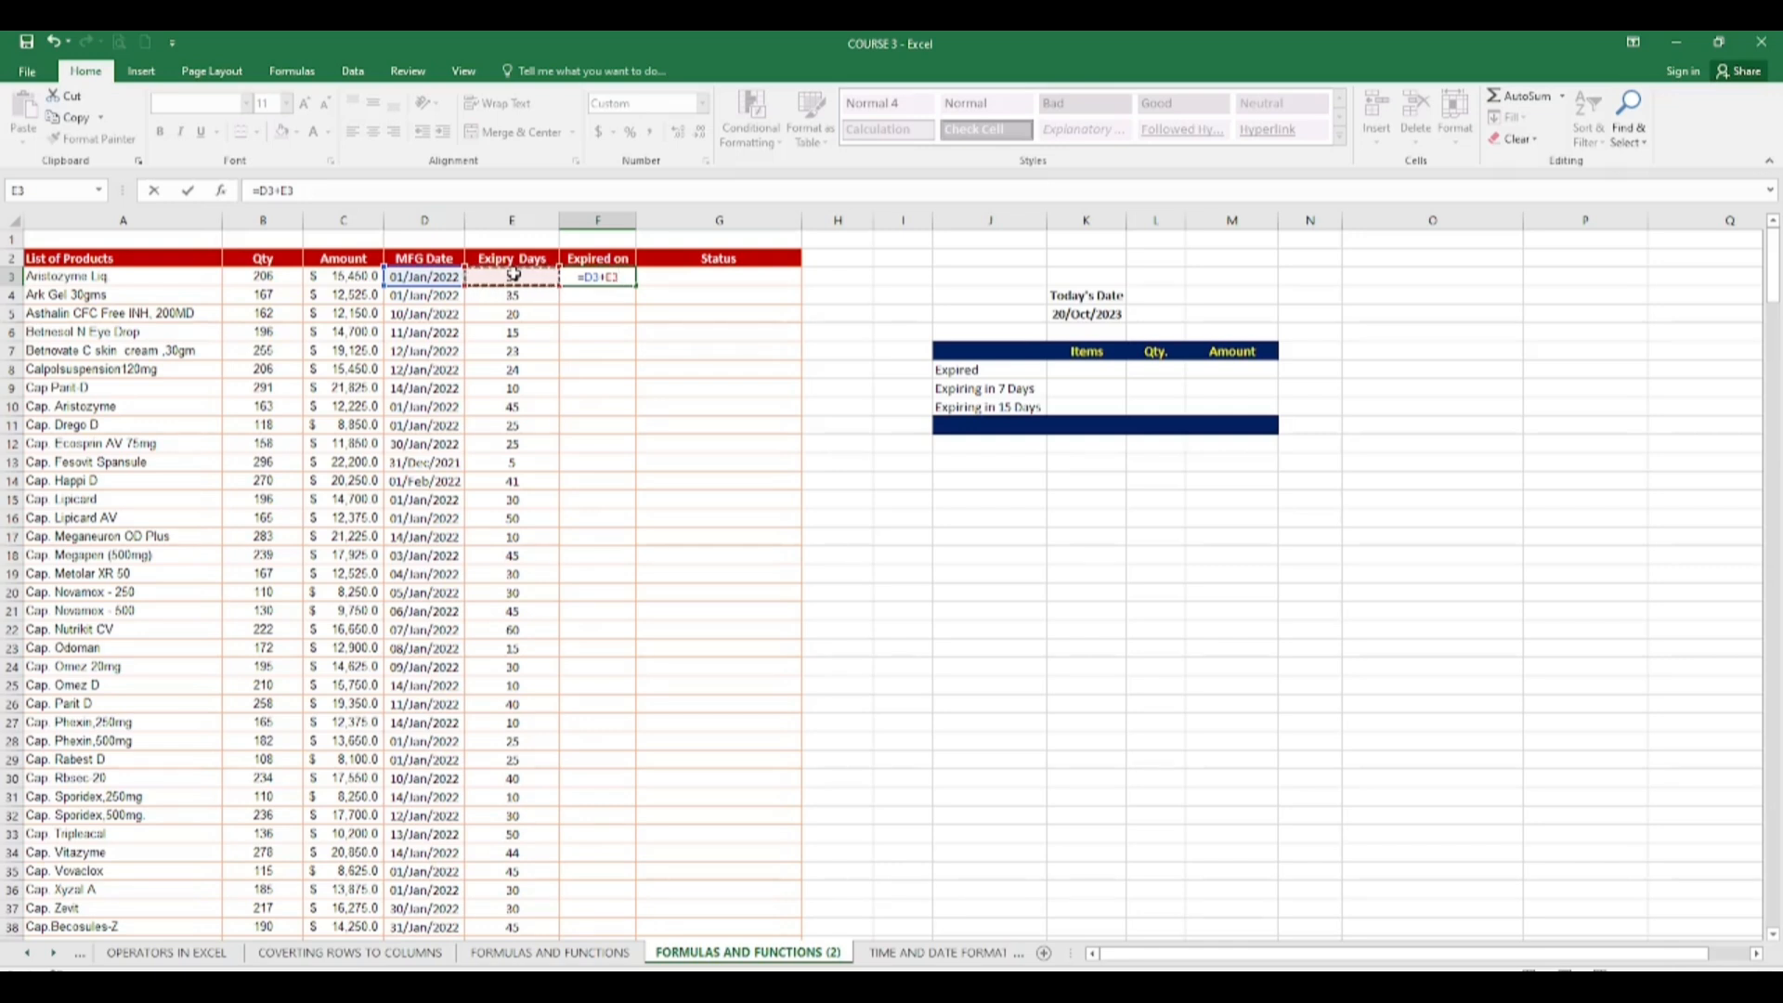
{"action": "key", "text": "BackSpace"}
{"action": "key", "text": "BackSpace"}
{"action": "key", "text": "BackSpace"}
{"action": "key", "text": "BackSpace"}
{"action": "key", "text": "BackSpace"}
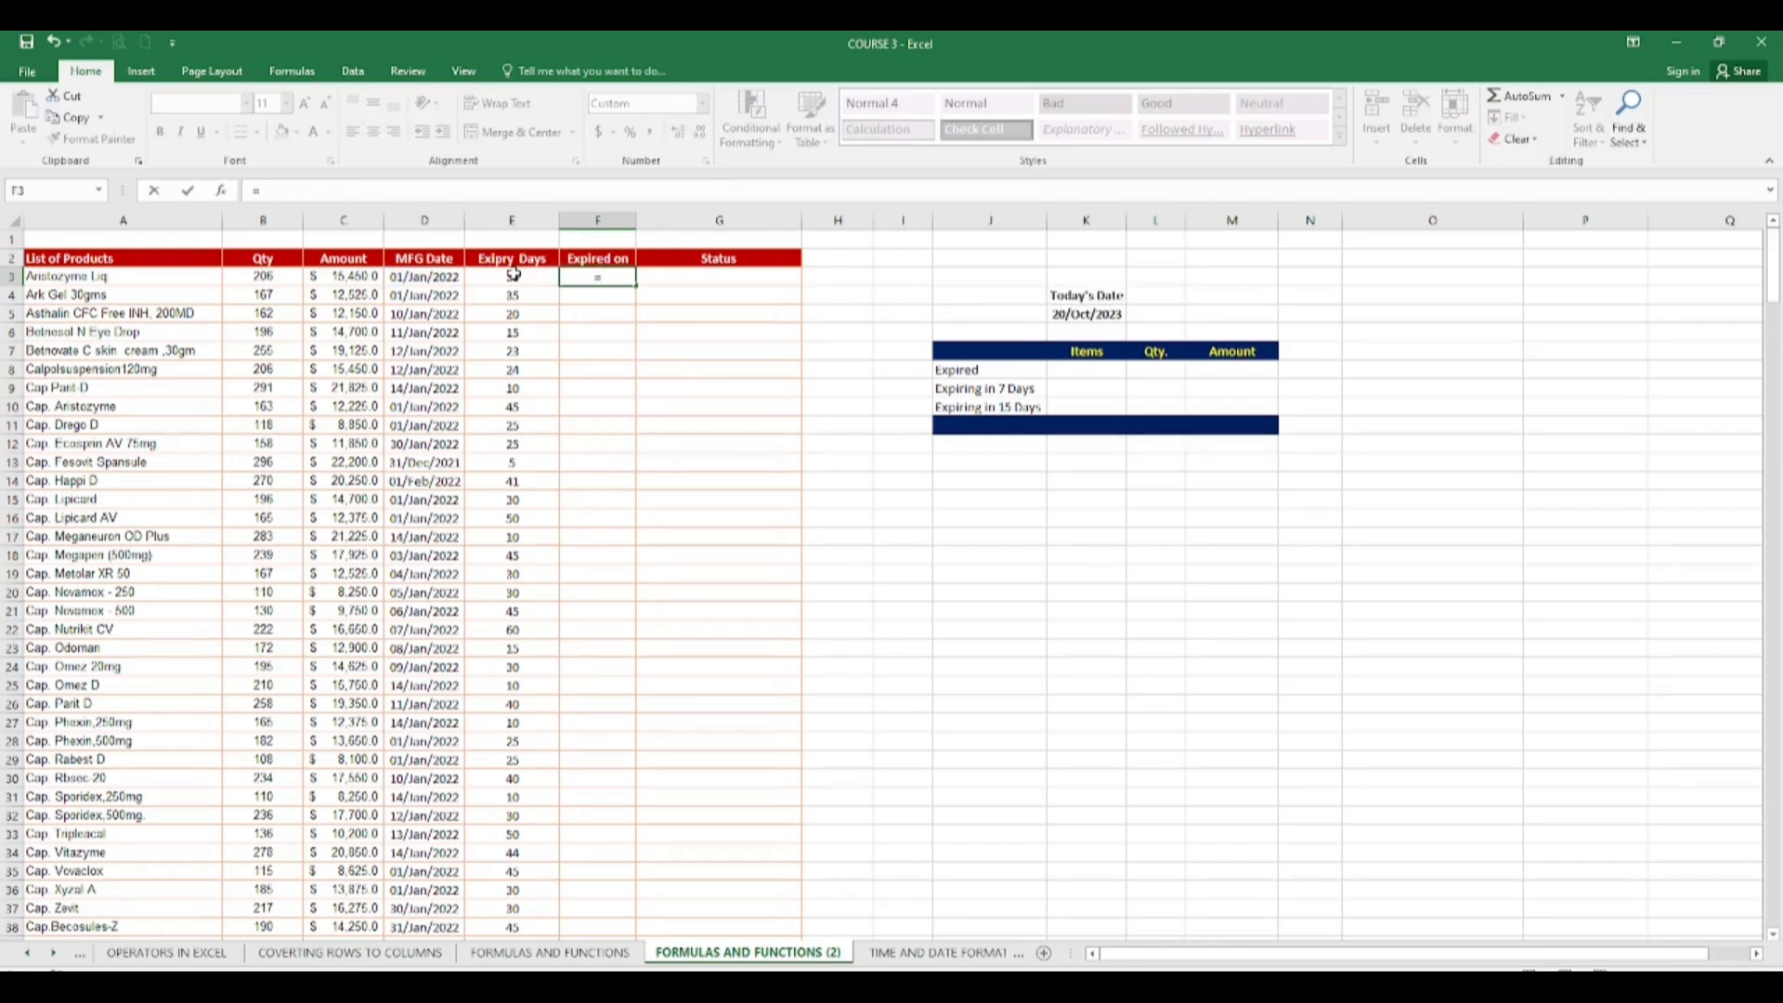
Step: Calculate the first product's expiry date in F3 by adding its MFG date and expiry days with =SUM(D3,E3)
{"action": "type", "text": "SUM"}
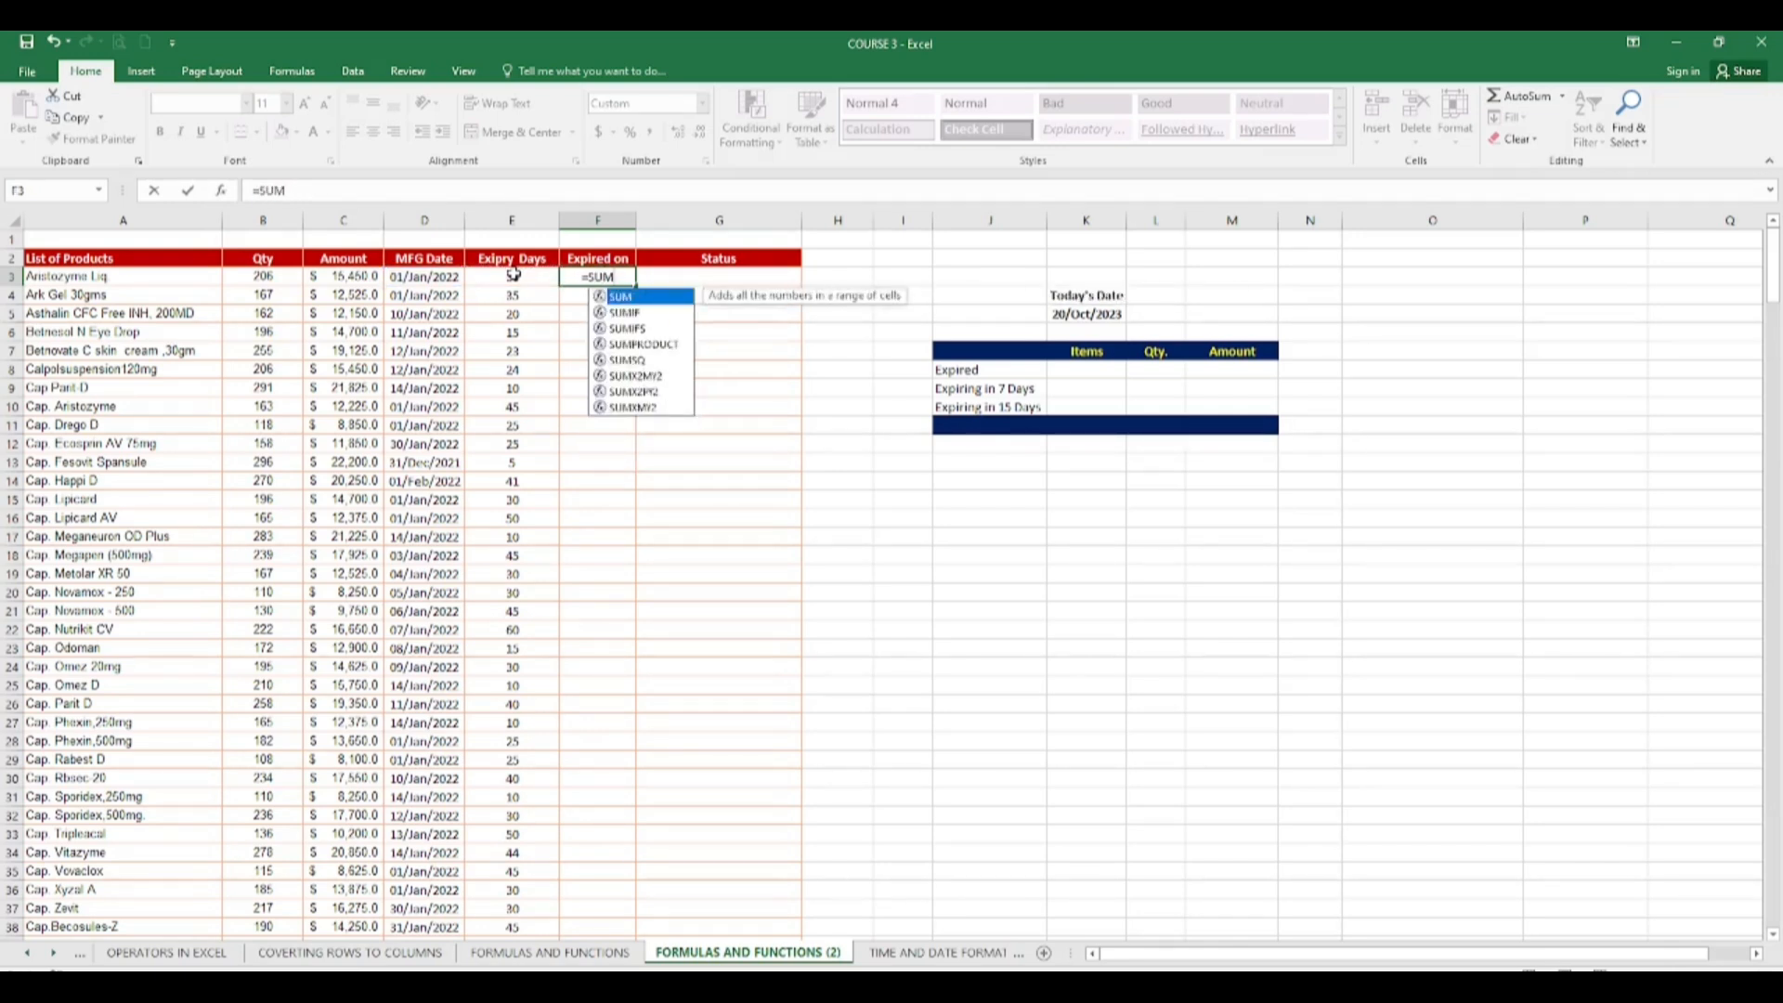
{"action": "type", "text": "("}
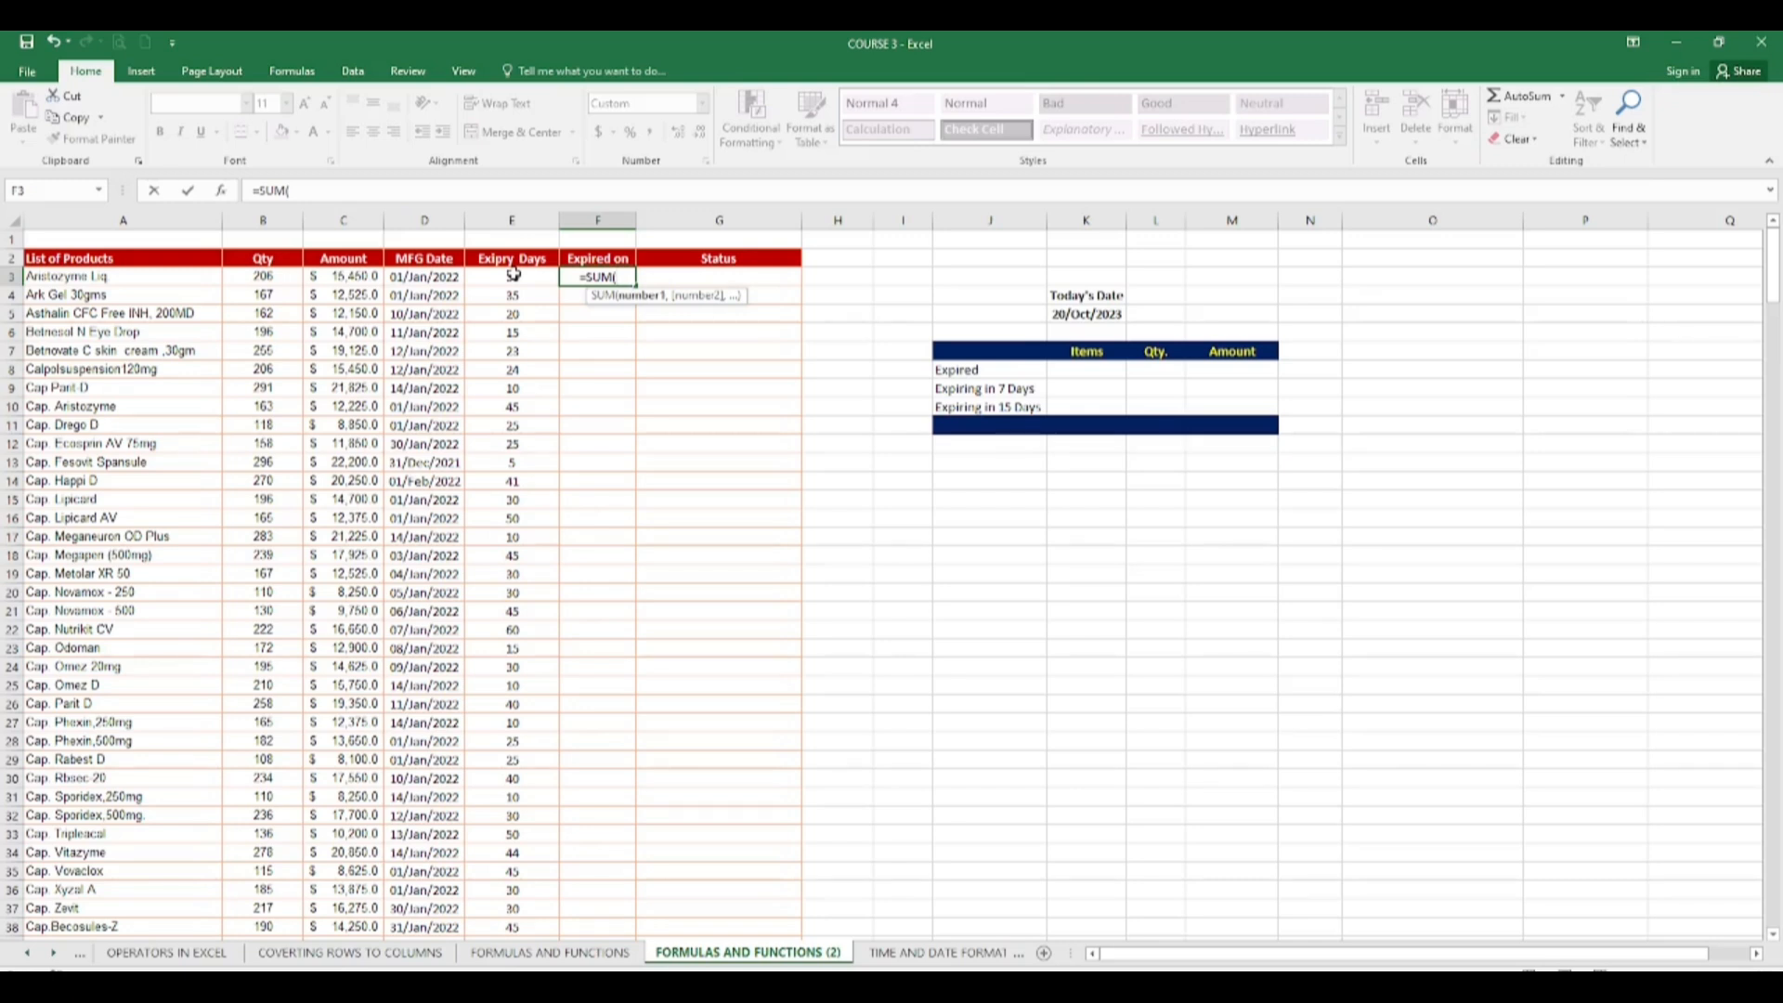
{"action": "left_click", "coordinate": [448, 276]}
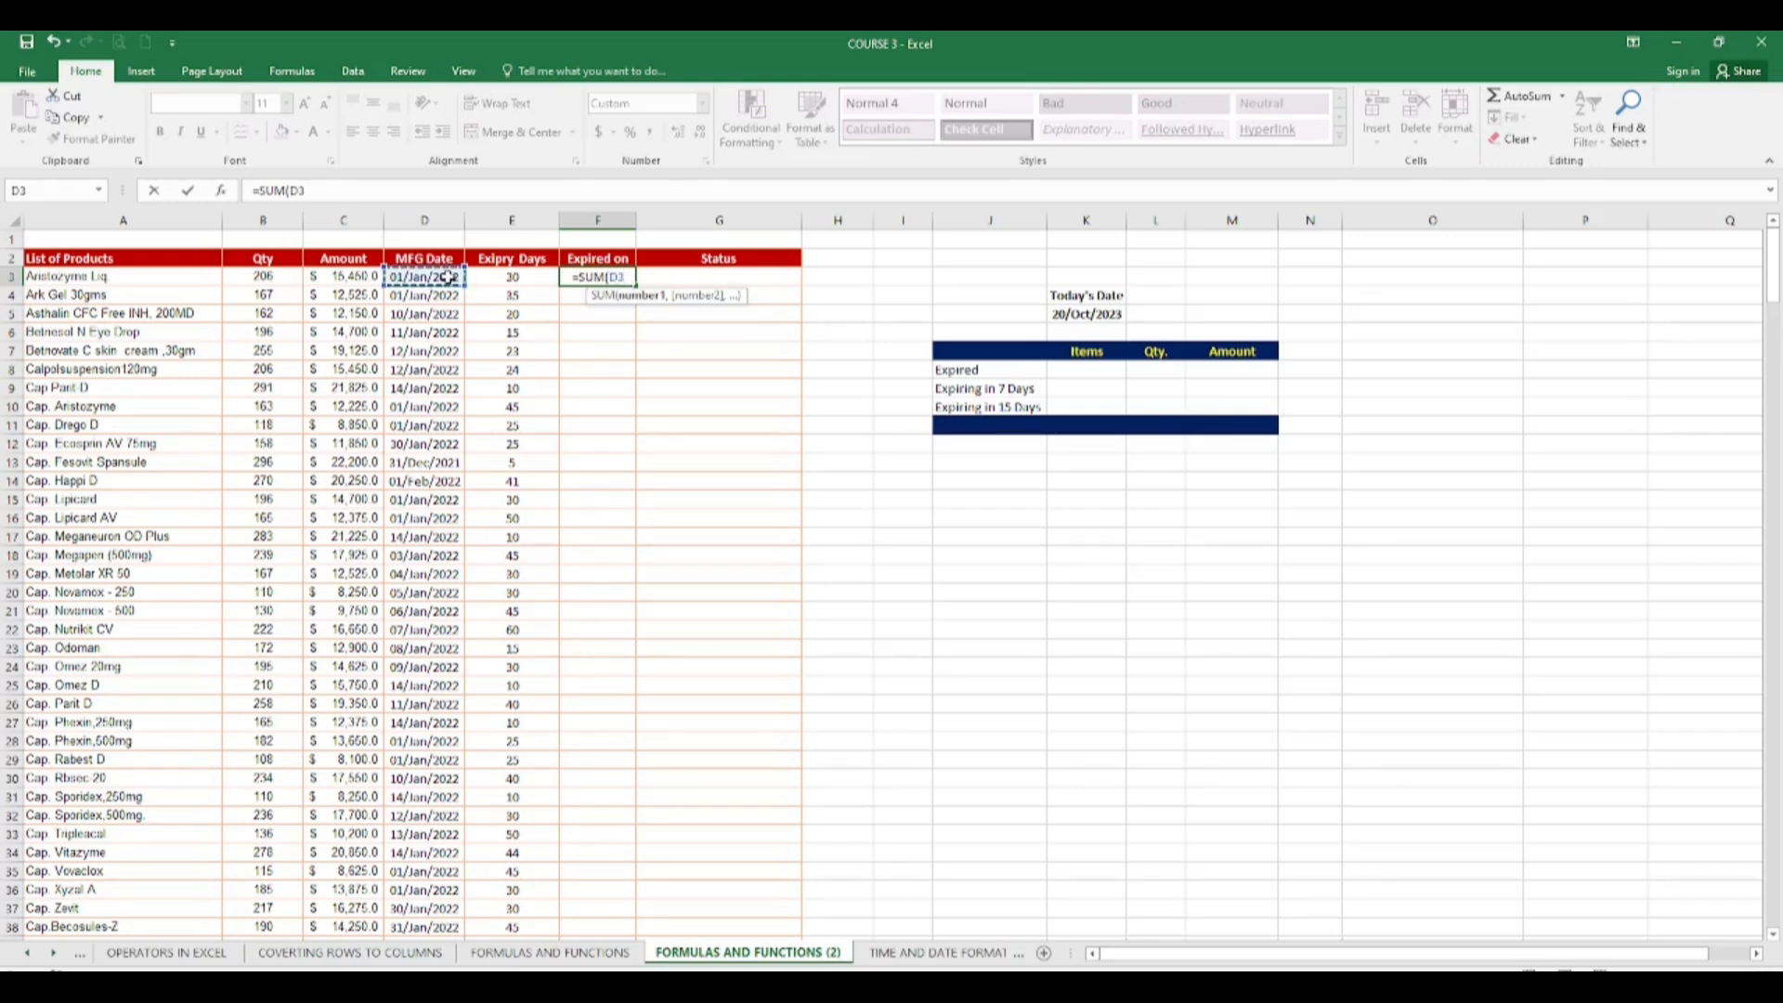
{"action": "type", "text": ","}
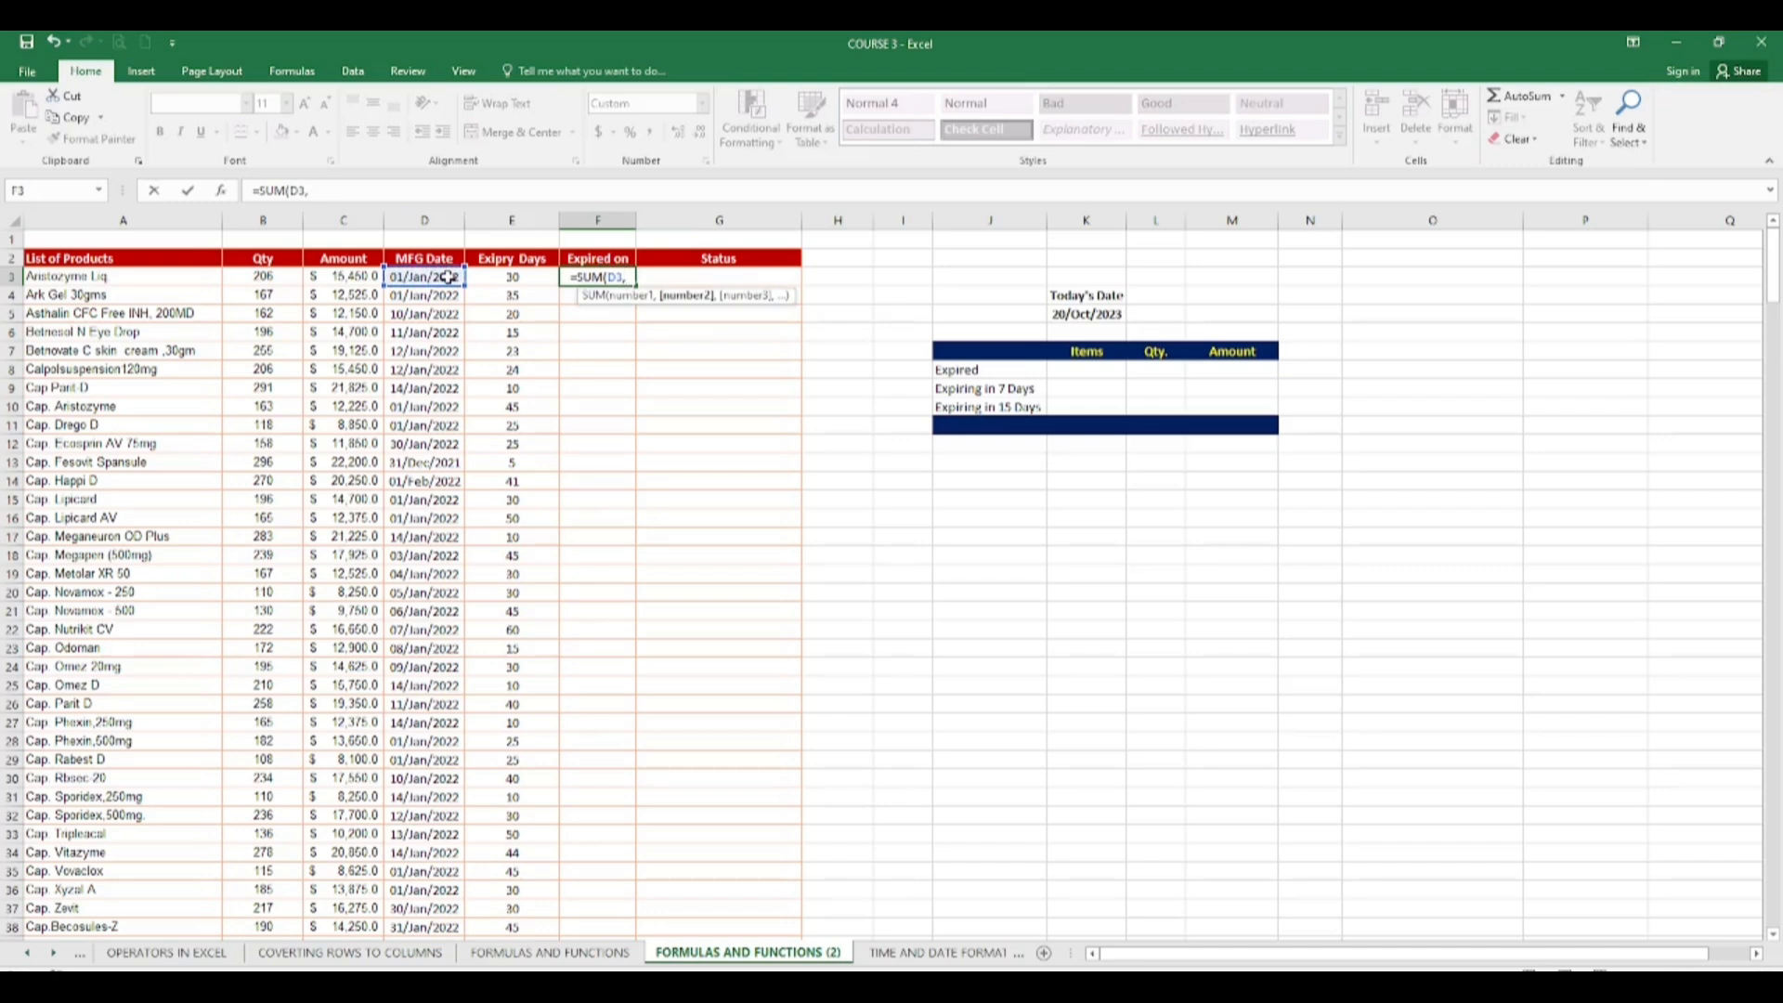
{"action": "left_click", "coordinate": [499, 276]}
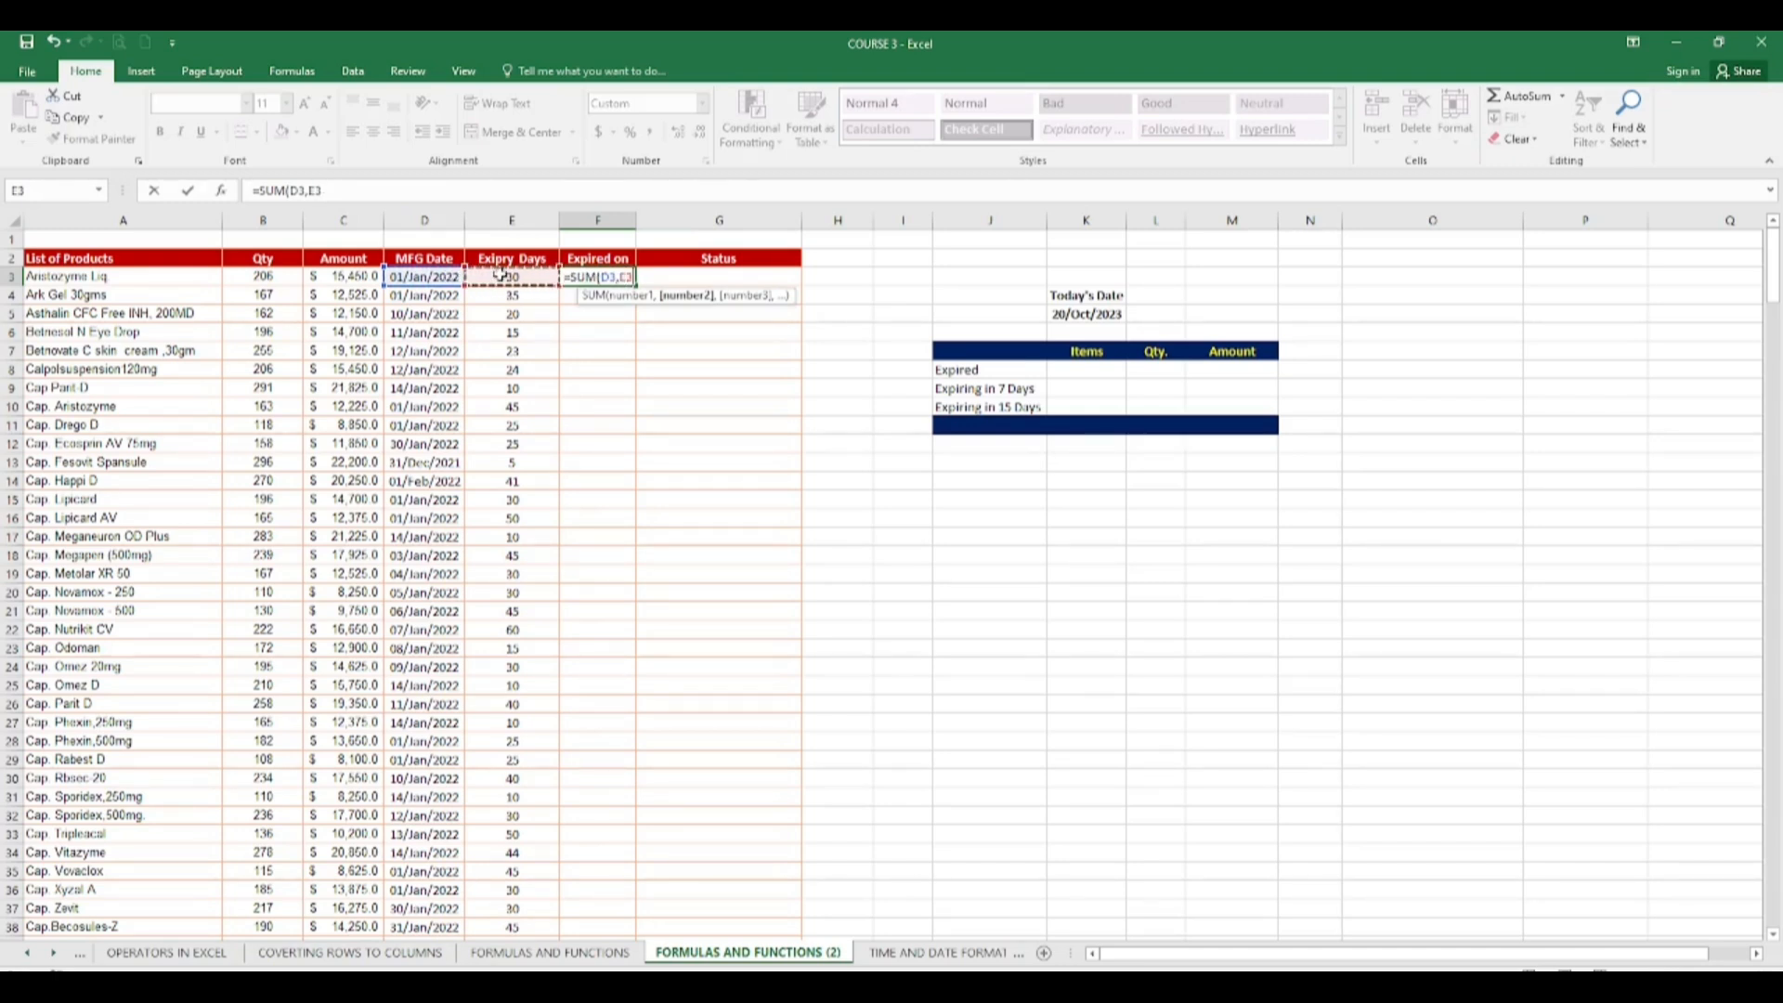
{"action": "key", "text": "Return"}
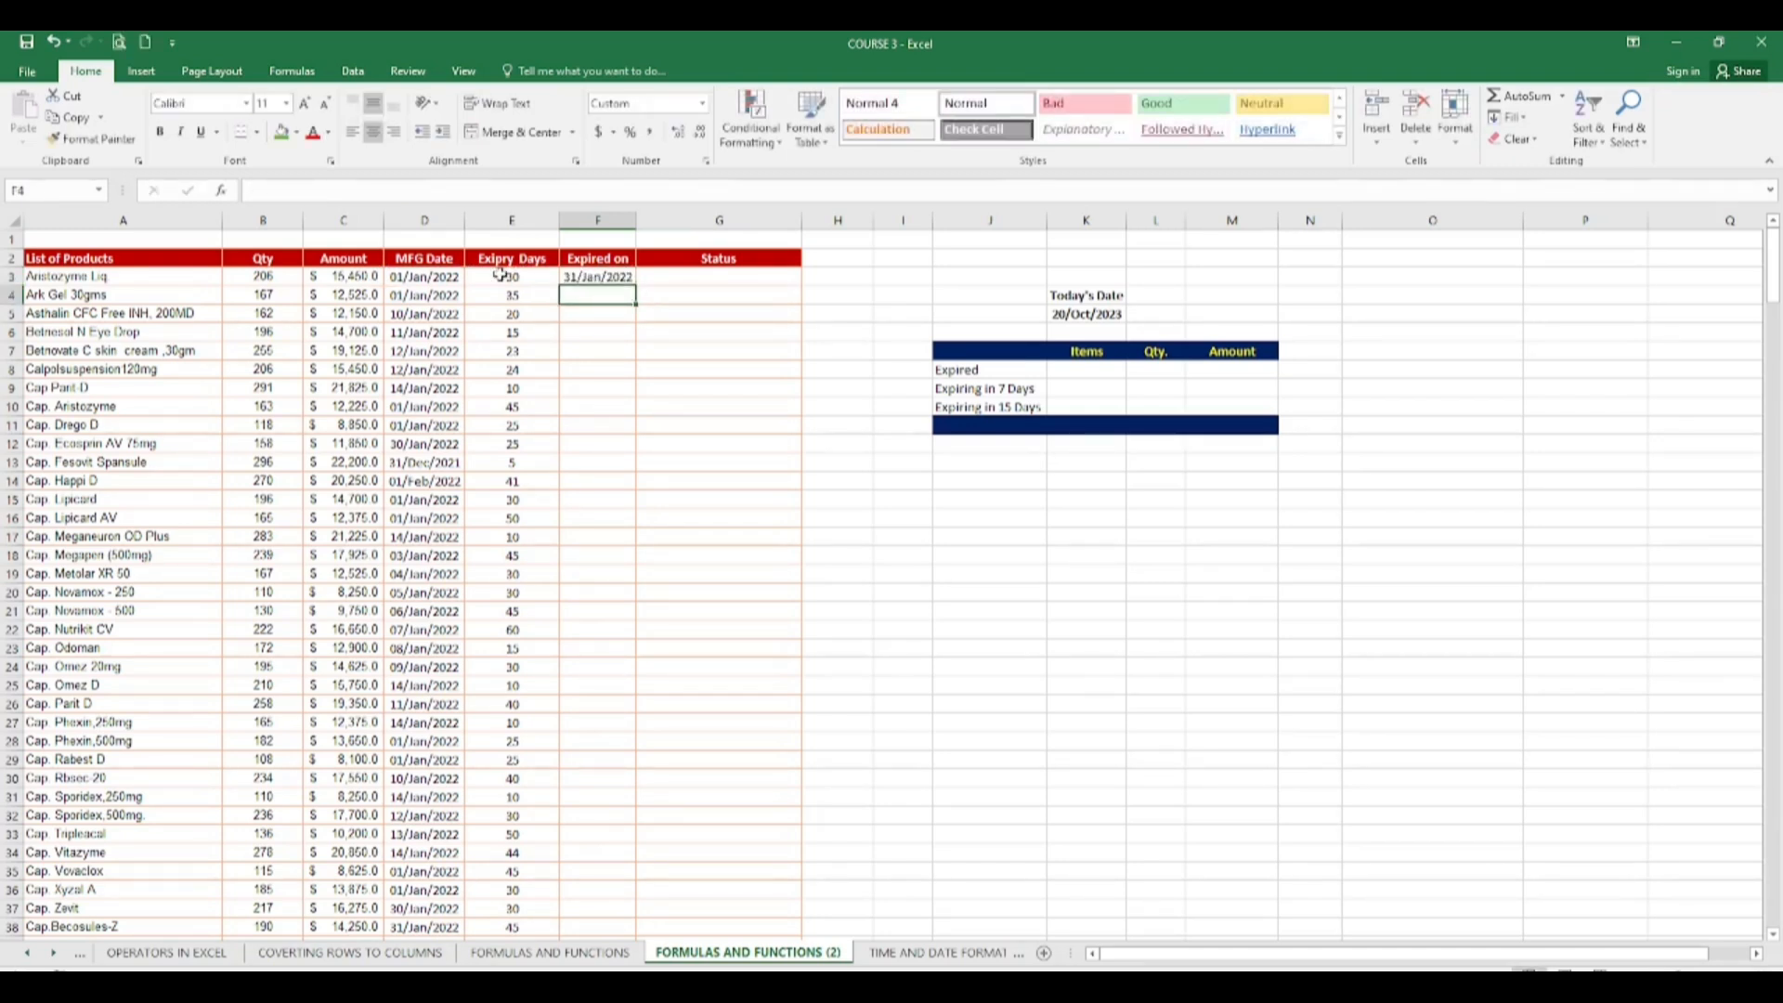
Step: Fill the F3 expiry date formula down the Expired on column for all listed products
{"action": "left_click", "coordinate": [597, 277]}
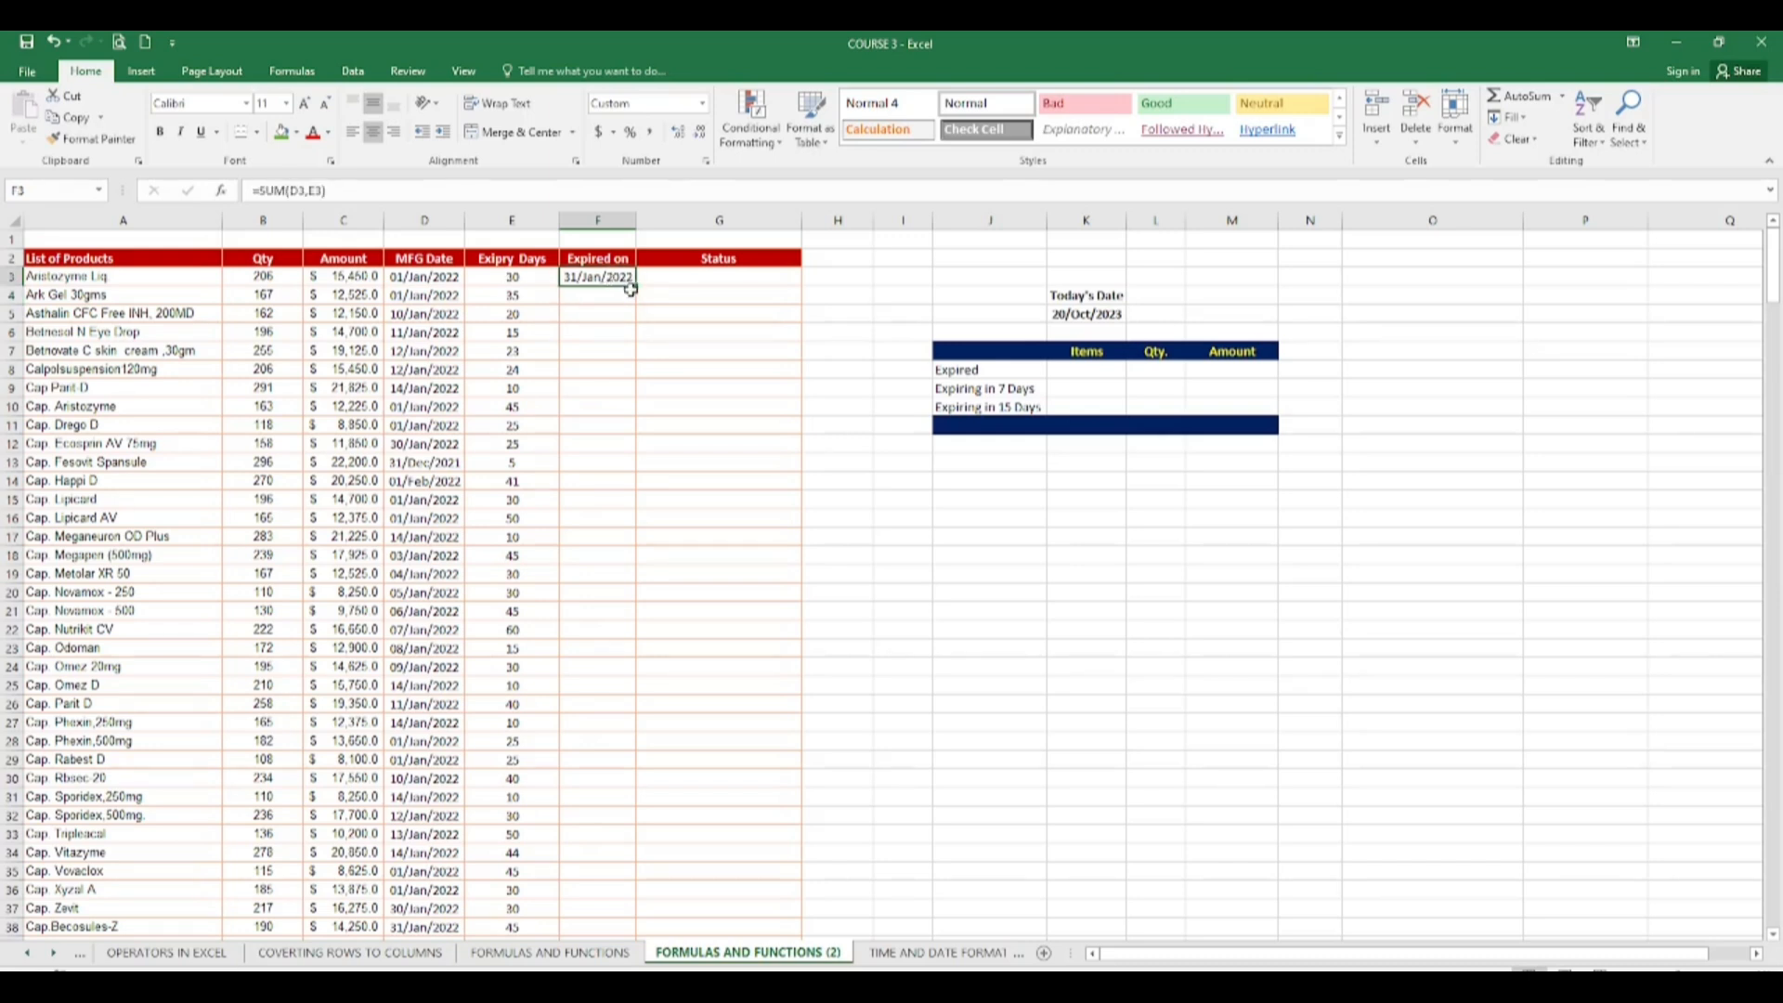
{"action": "double_click", "coordinate": [636, 284]}
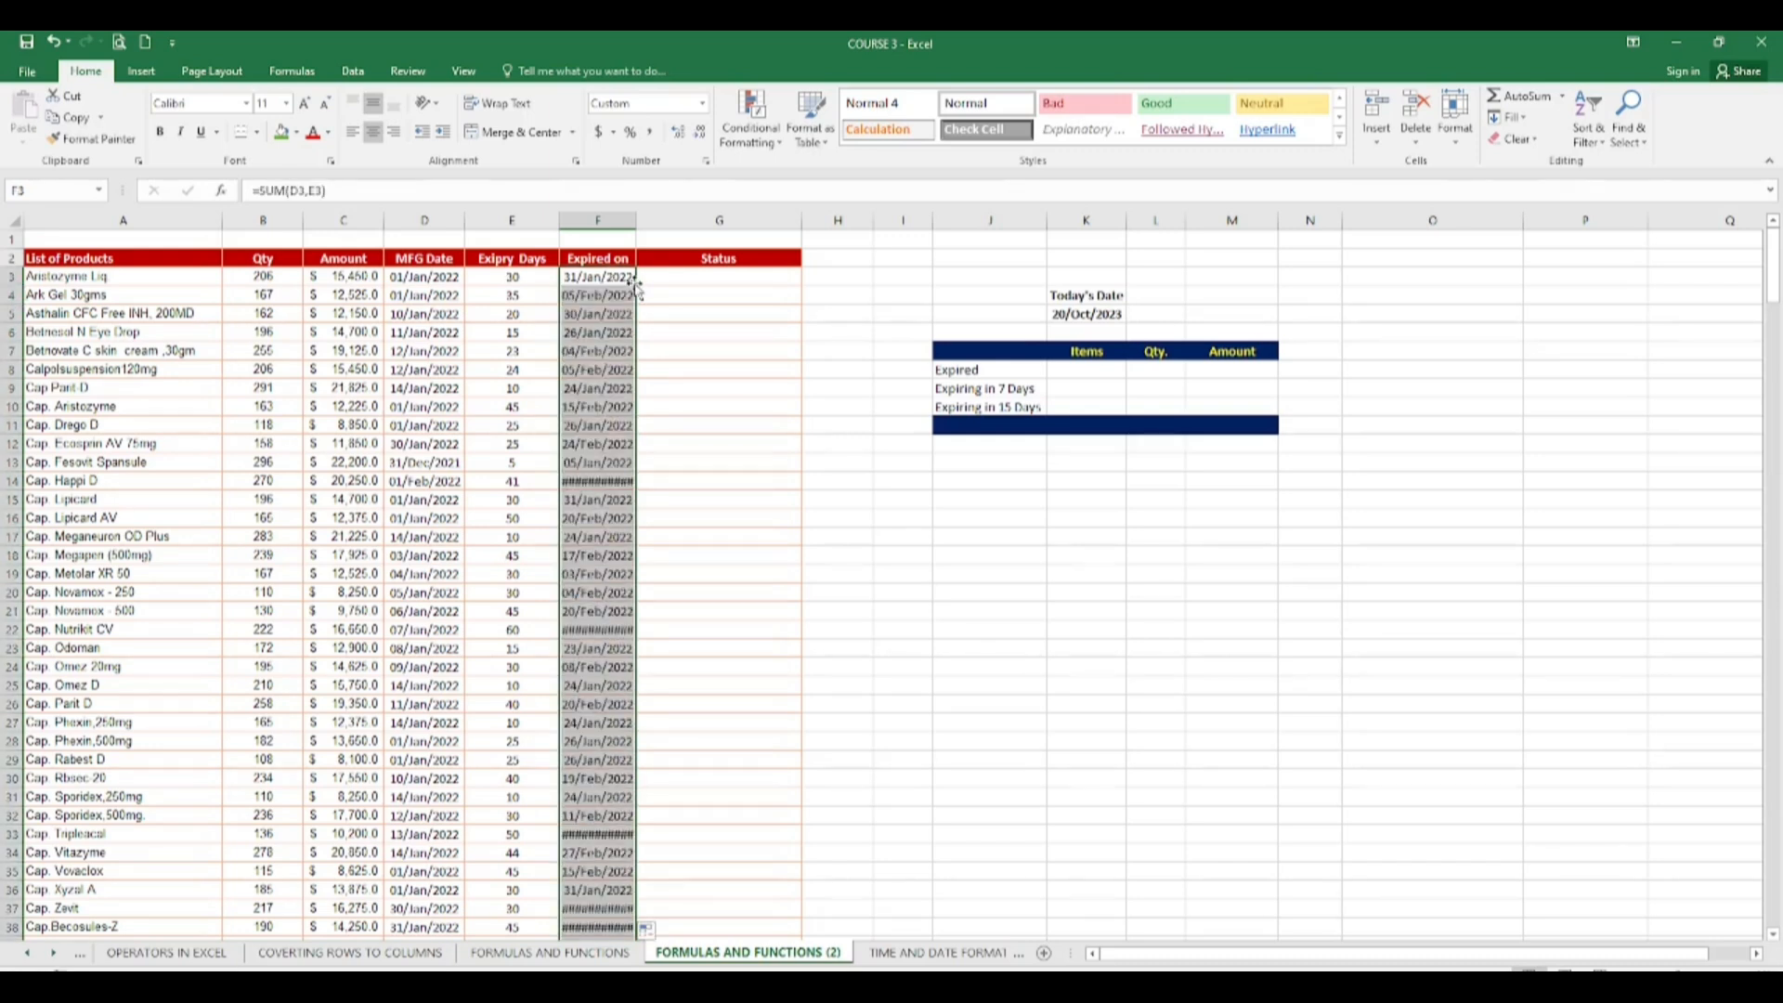
{"action": "left_click", "coordinate": [618, 345]}
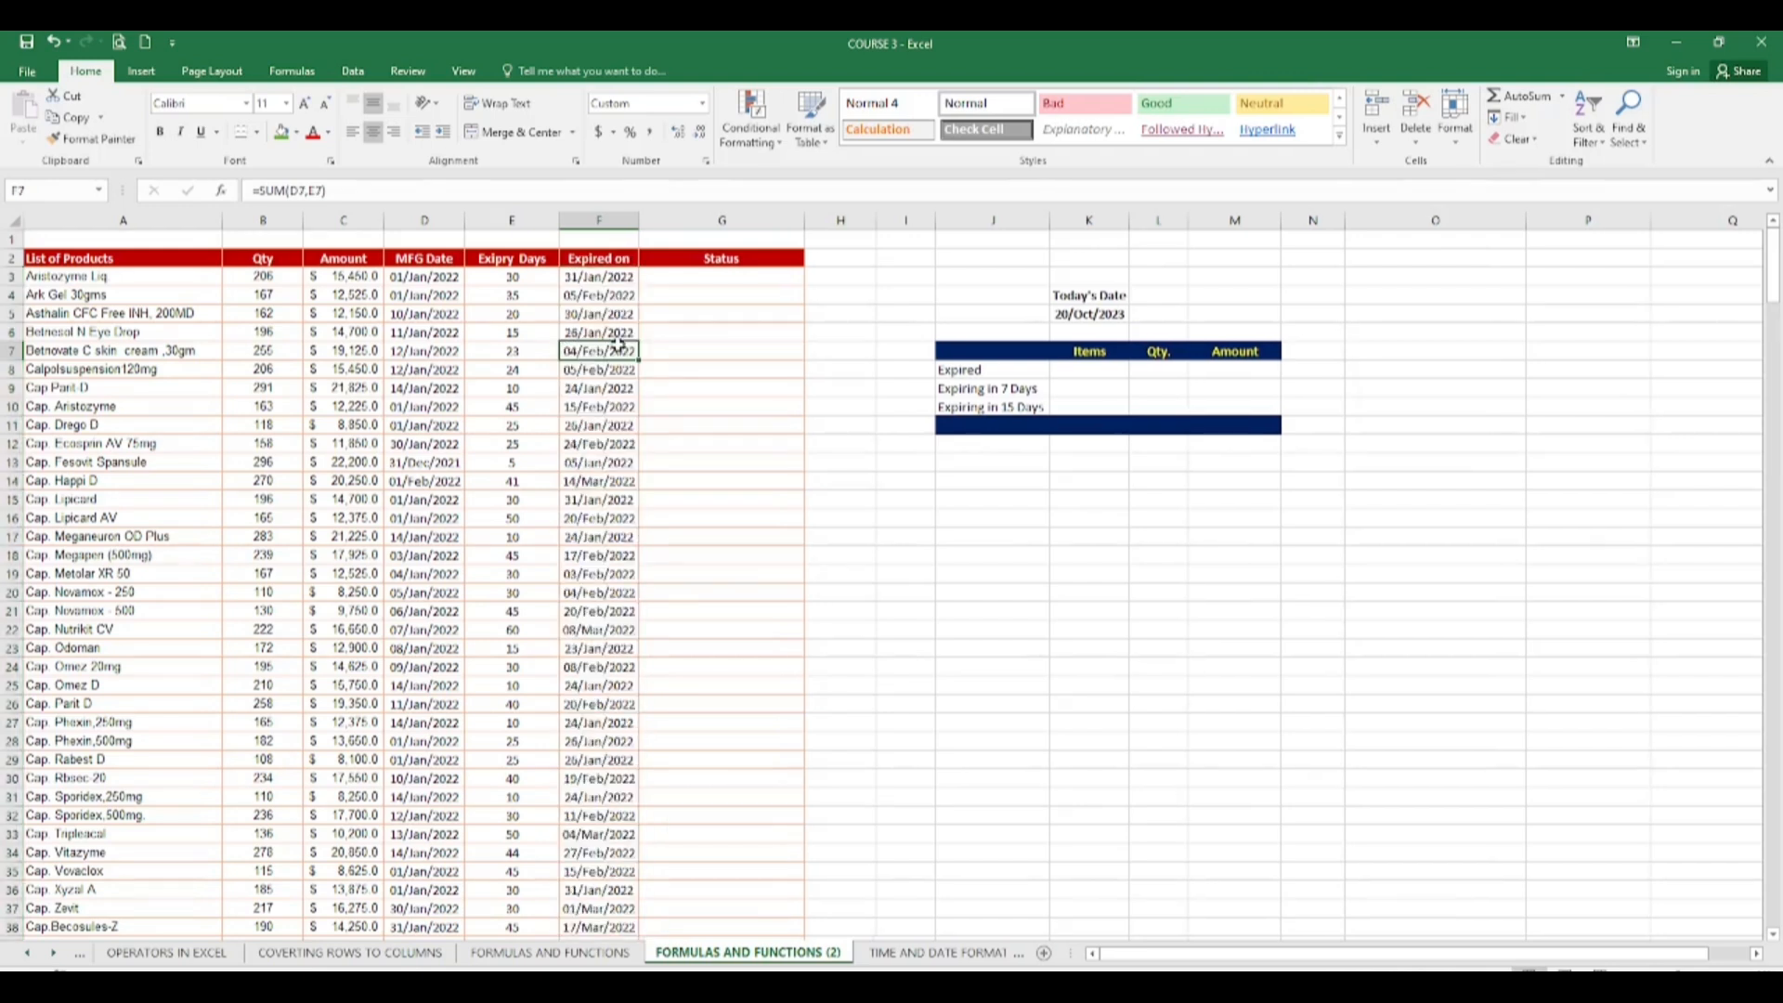
Step: Examine which cells the Expired on formula in F3 refers to
{"action": "double_click", "coordinate": [589, 277]}
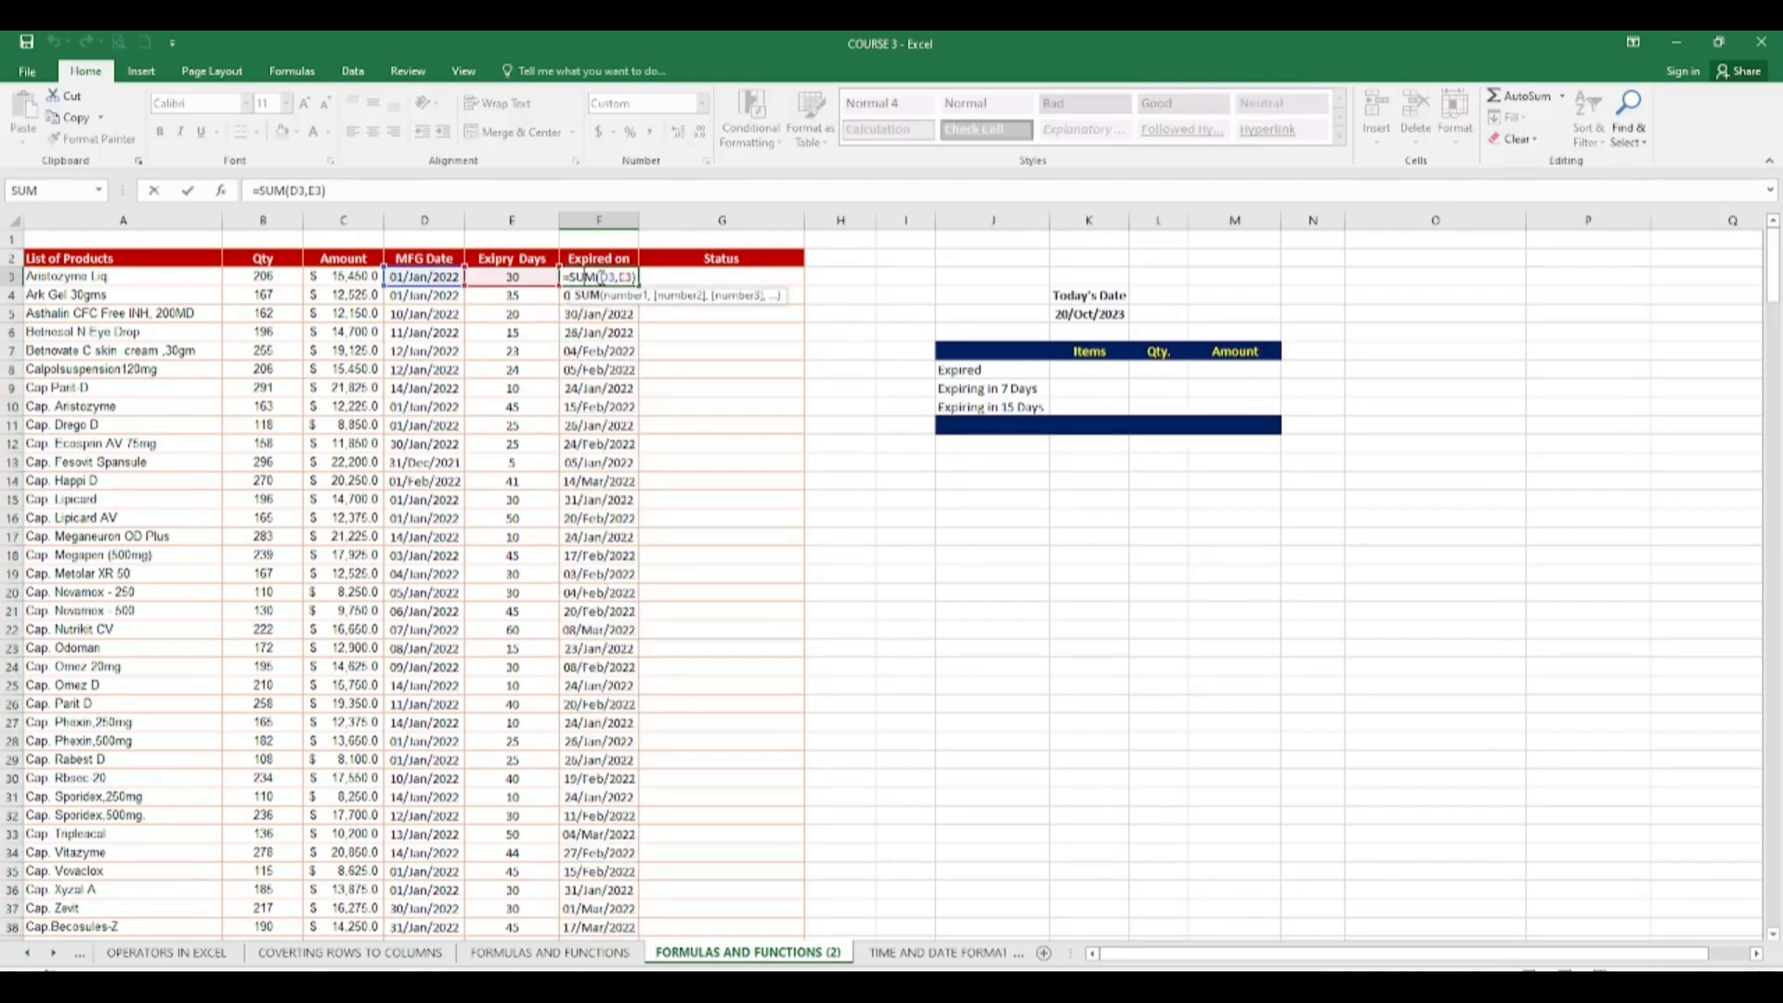
{"action": "left_click", "coordinate": [603, 276]}
{"action": "key", "text": "Left"}
{"action": "key", "text": "Return"}
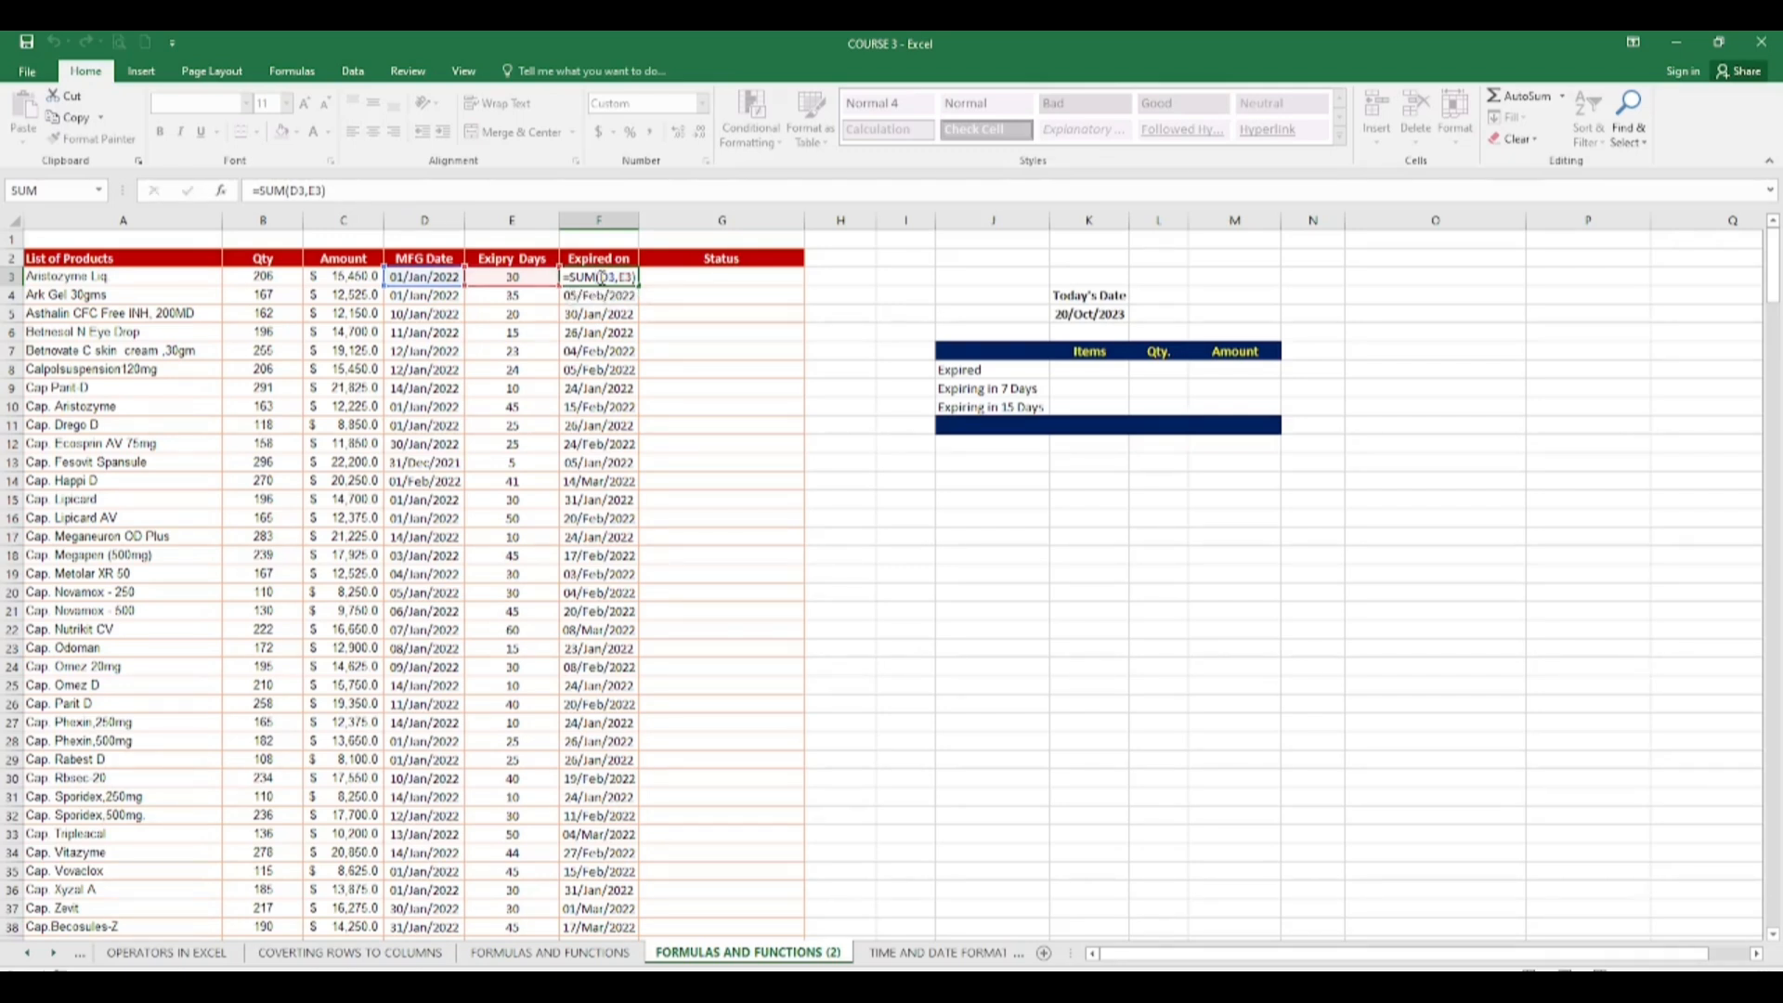
{"action": "left_click", "coordinate": [601, 347]}
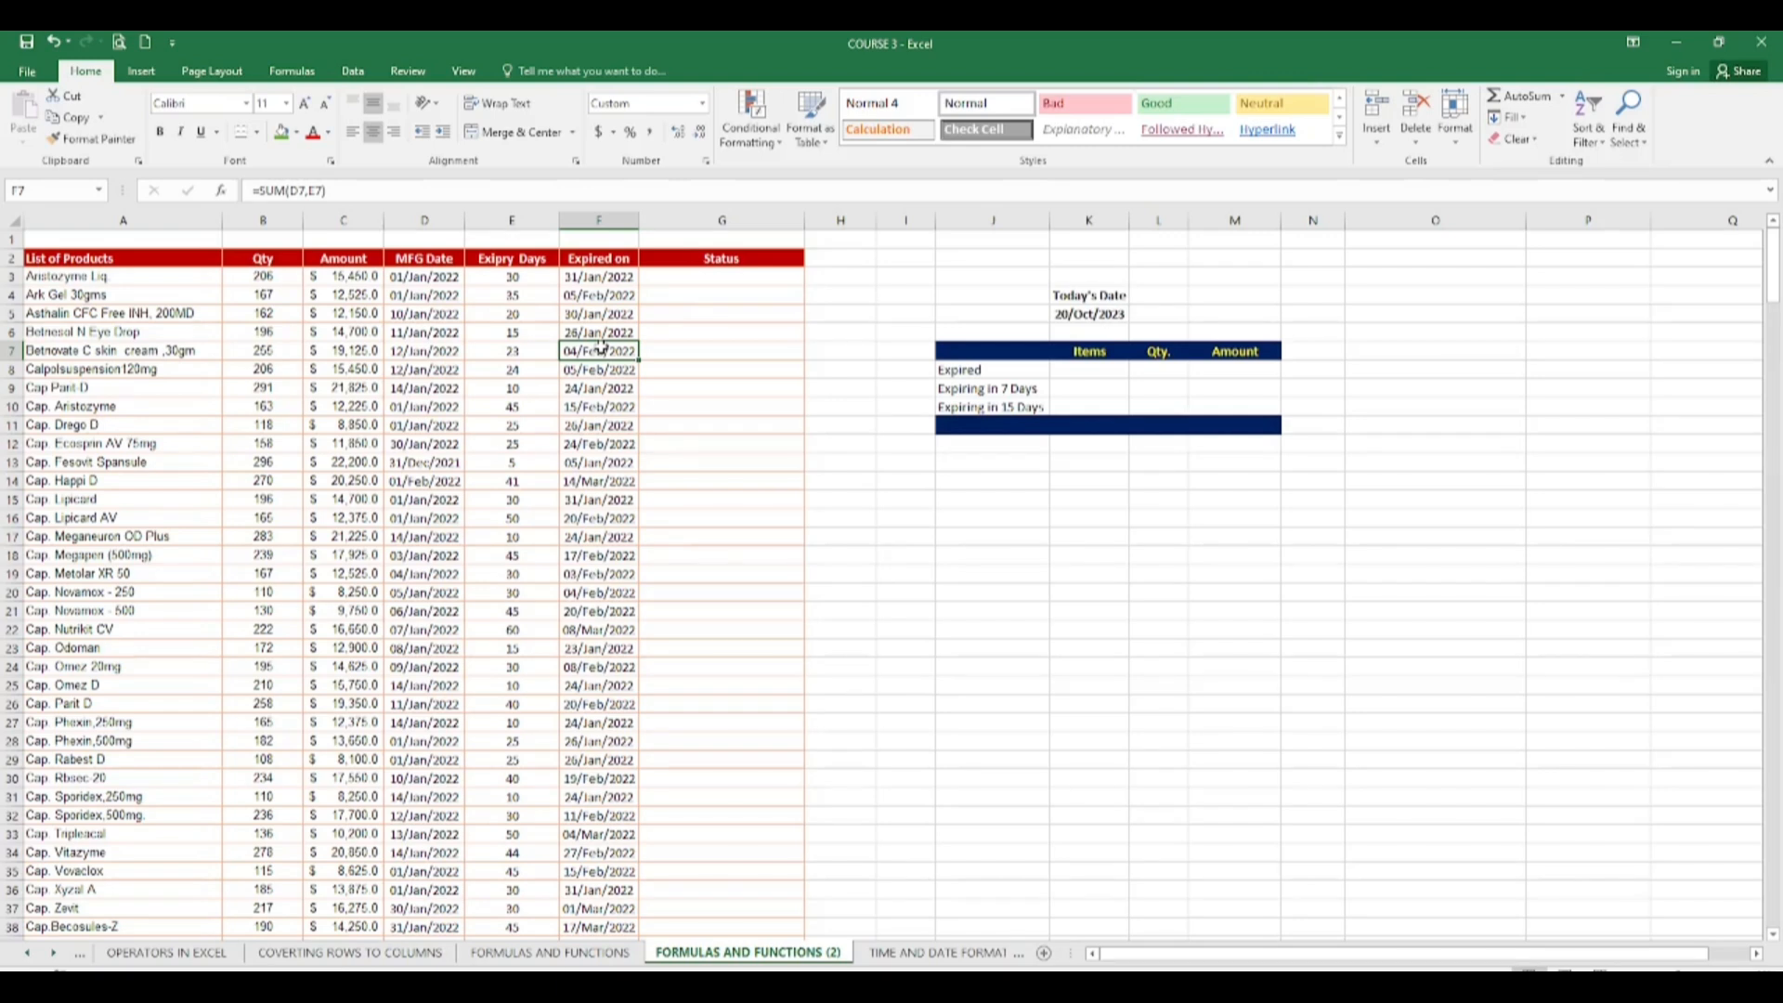
Step: Start an IF formula in G3, the first Status cell, testing whether today's date is past the expiry date with $K$5>F3
{"action": "key", "text": "Down"}
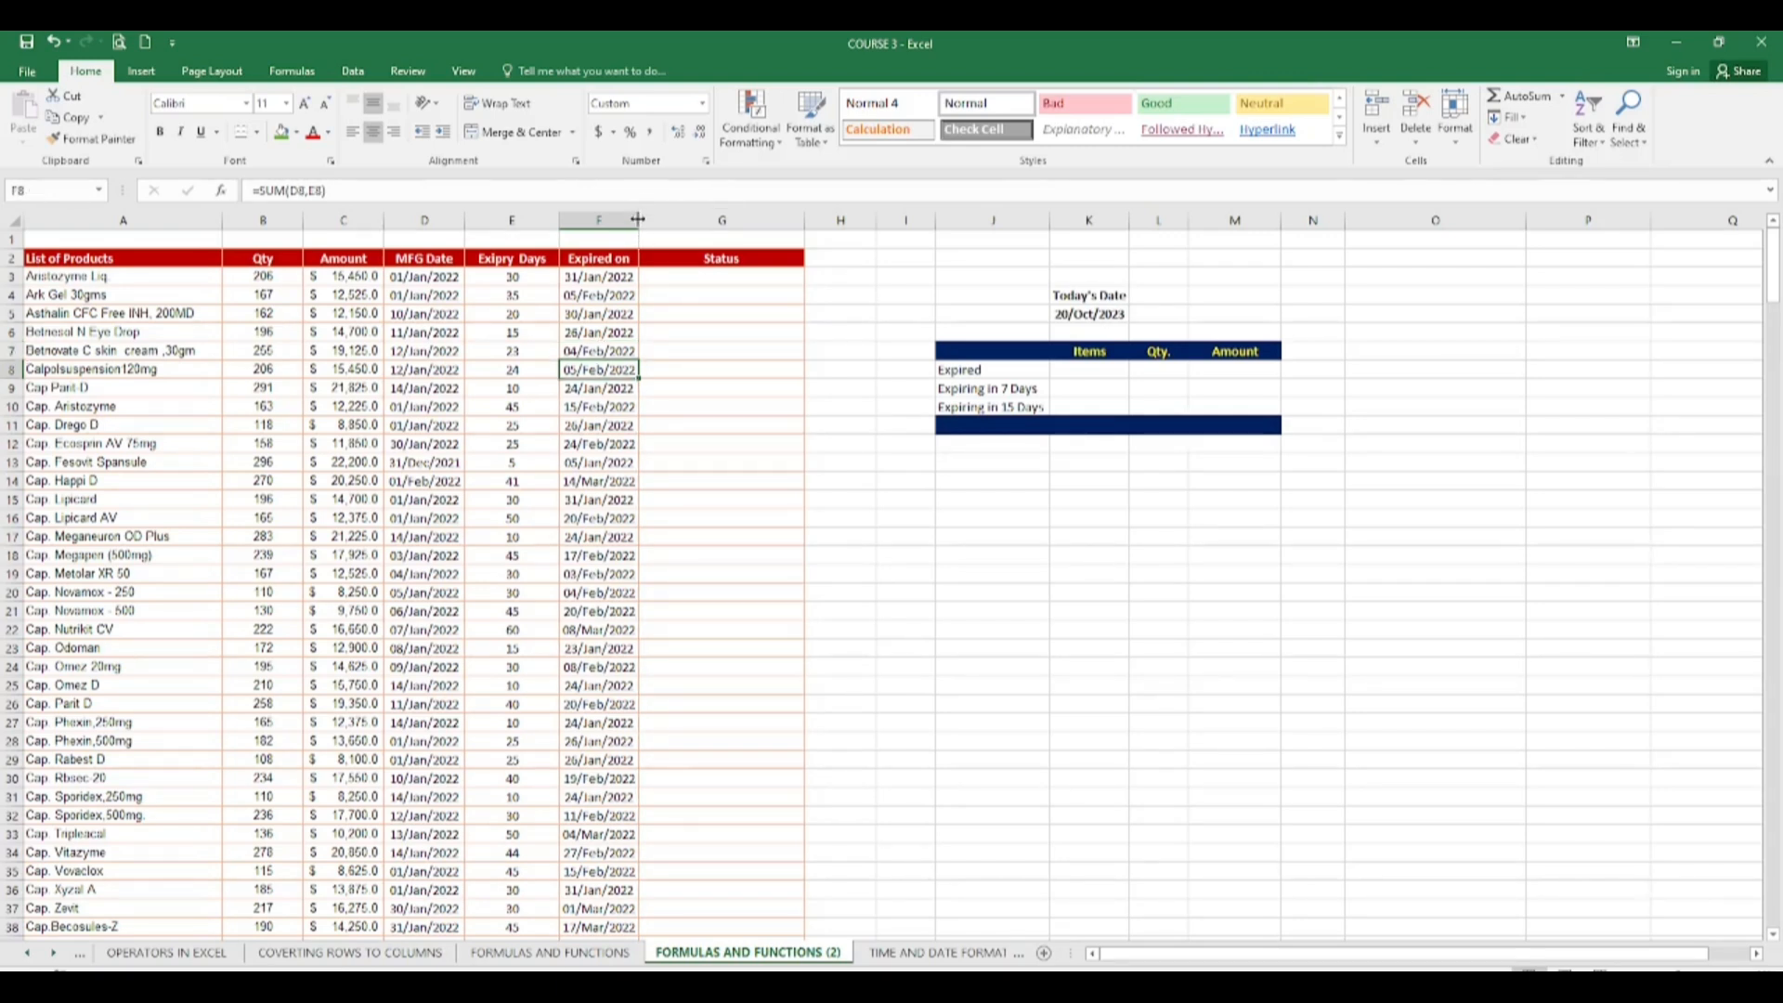
{"action": "left_click", "coordinate": [682, 274]}
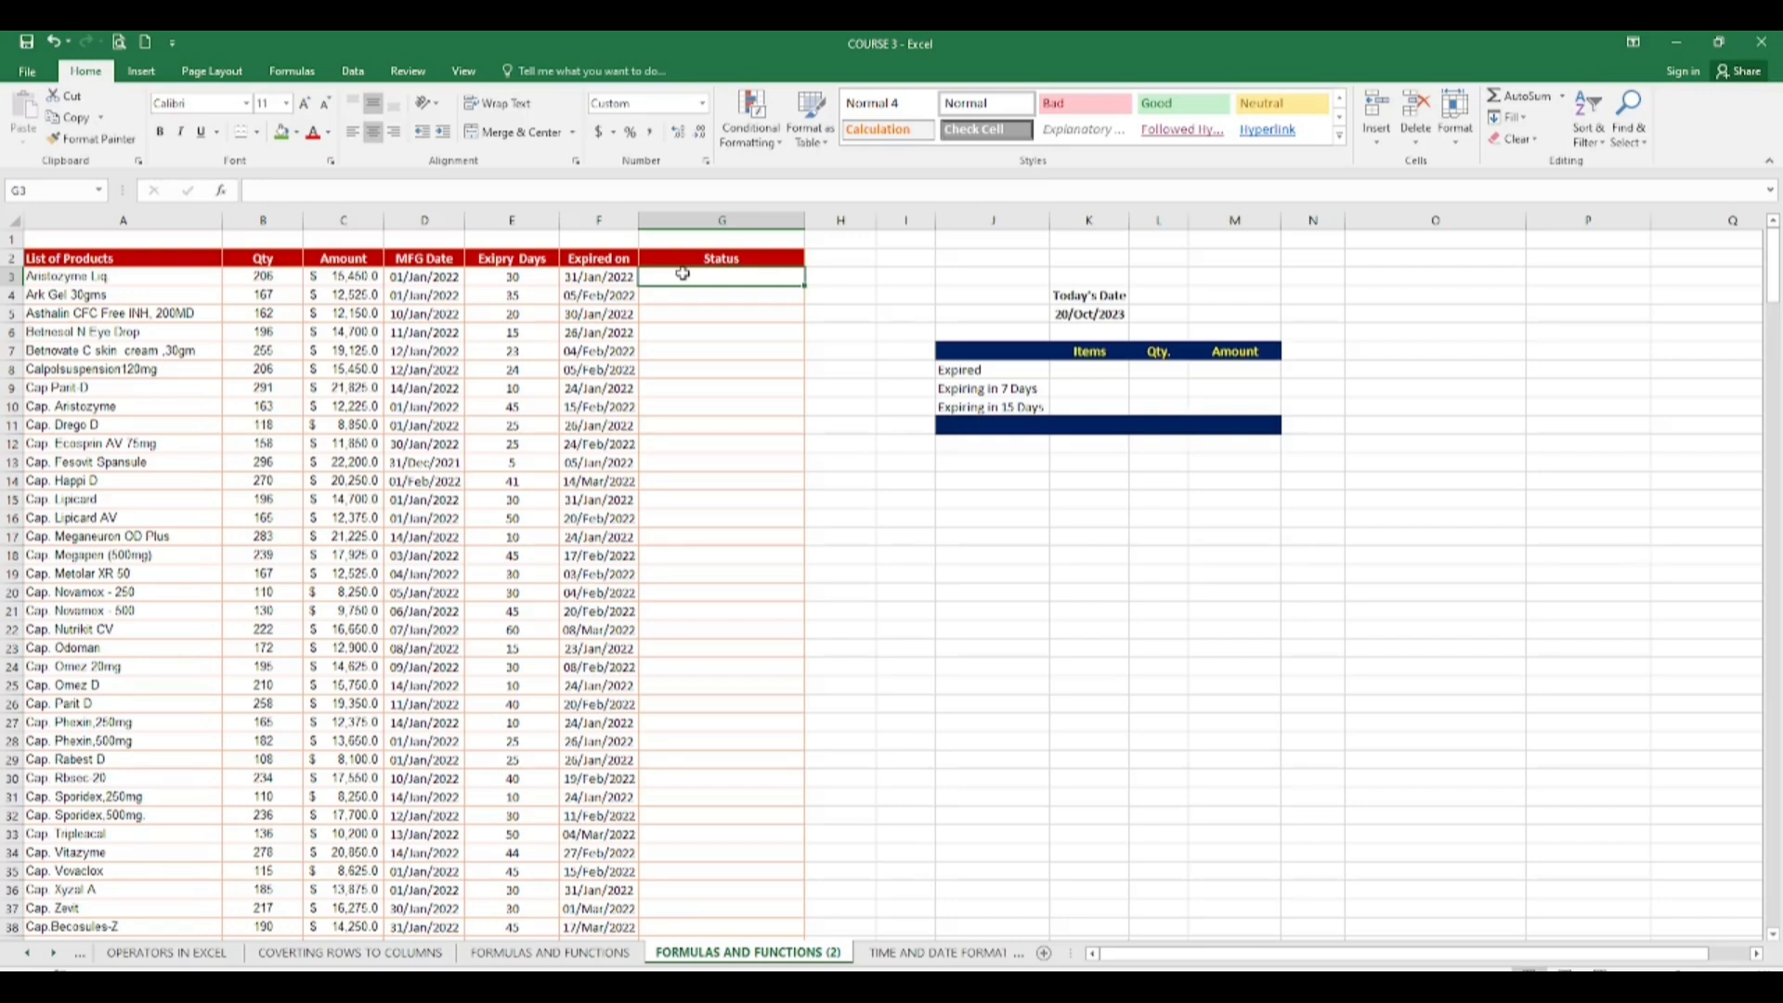
{"action": "type", "text": "=IF("}
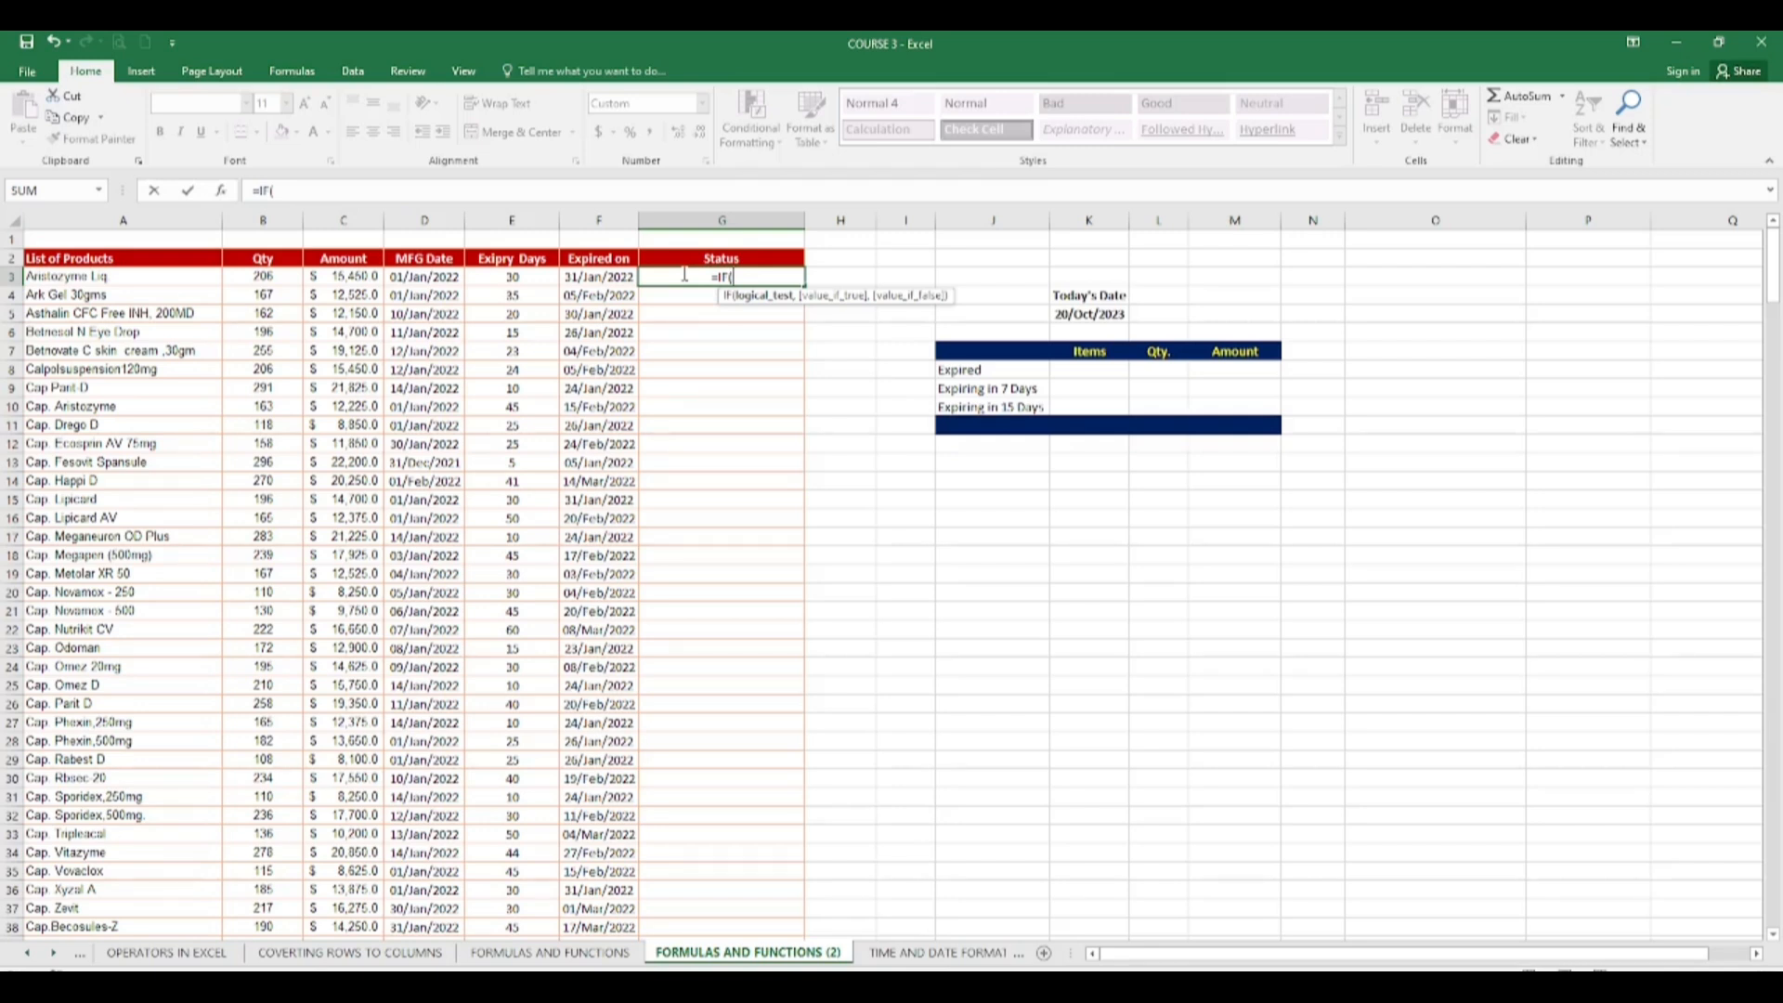
{"action": "left_click", "coordinate": [1077, 315]}
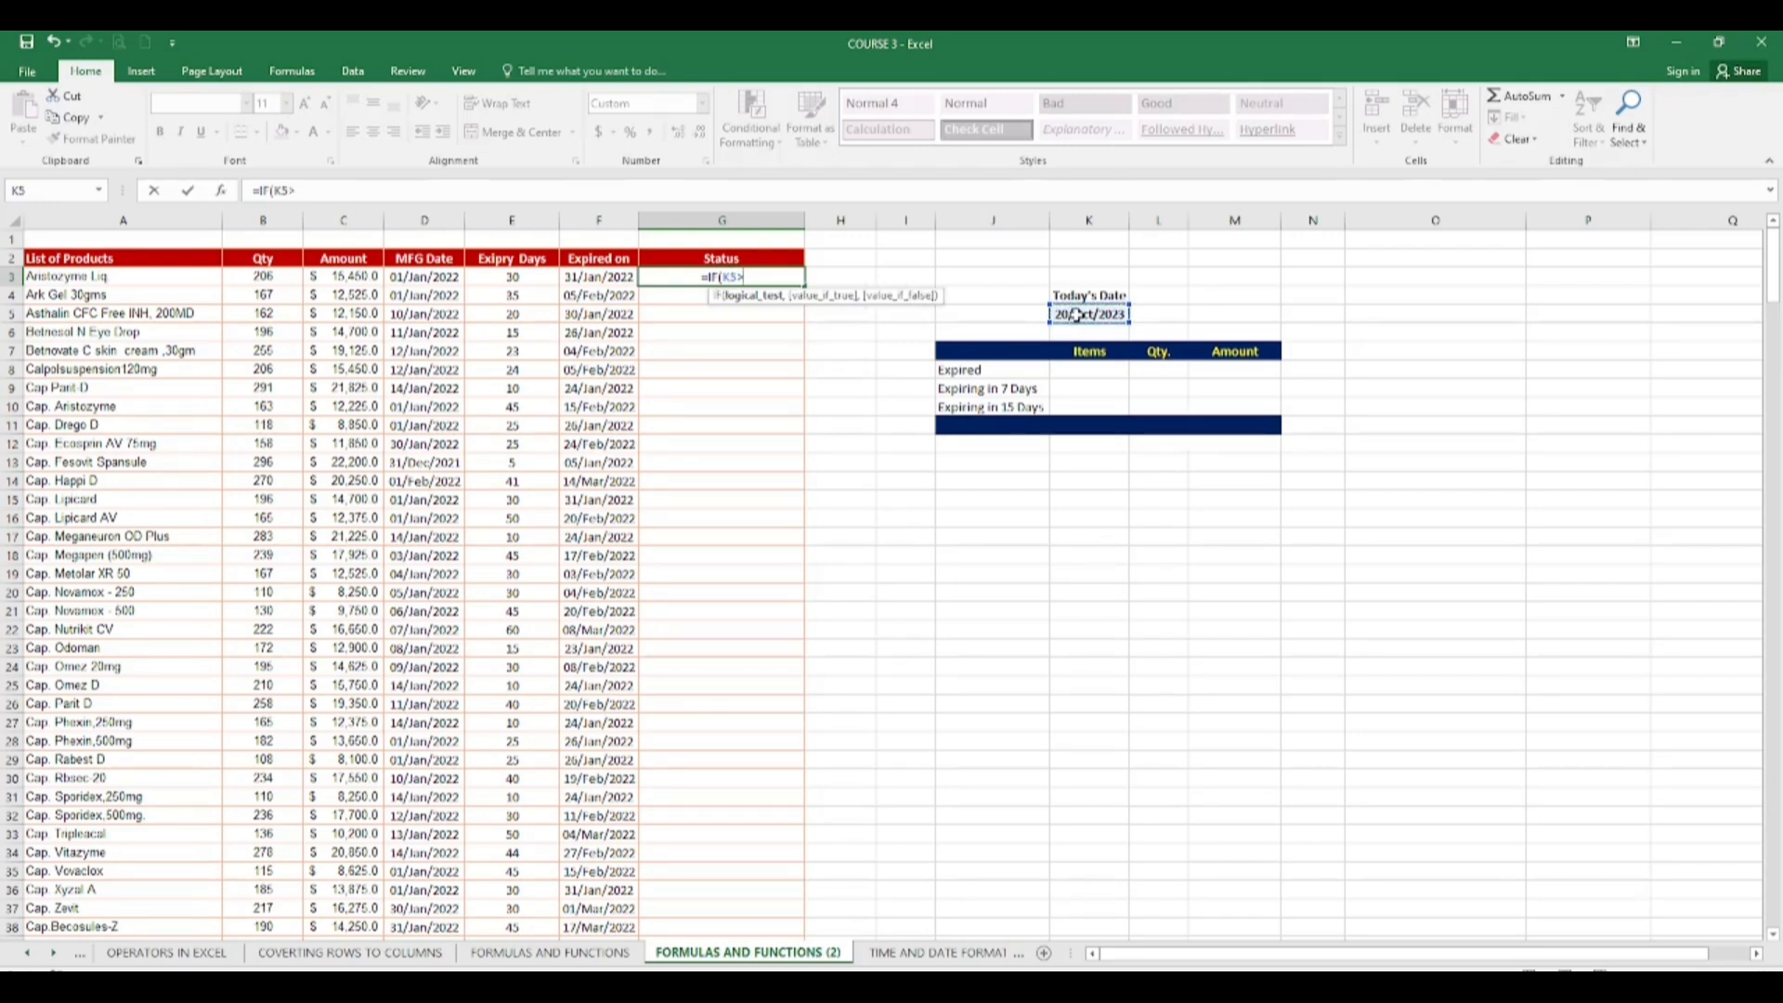
{"action": "left_click", "coordinate": [597, 278]}
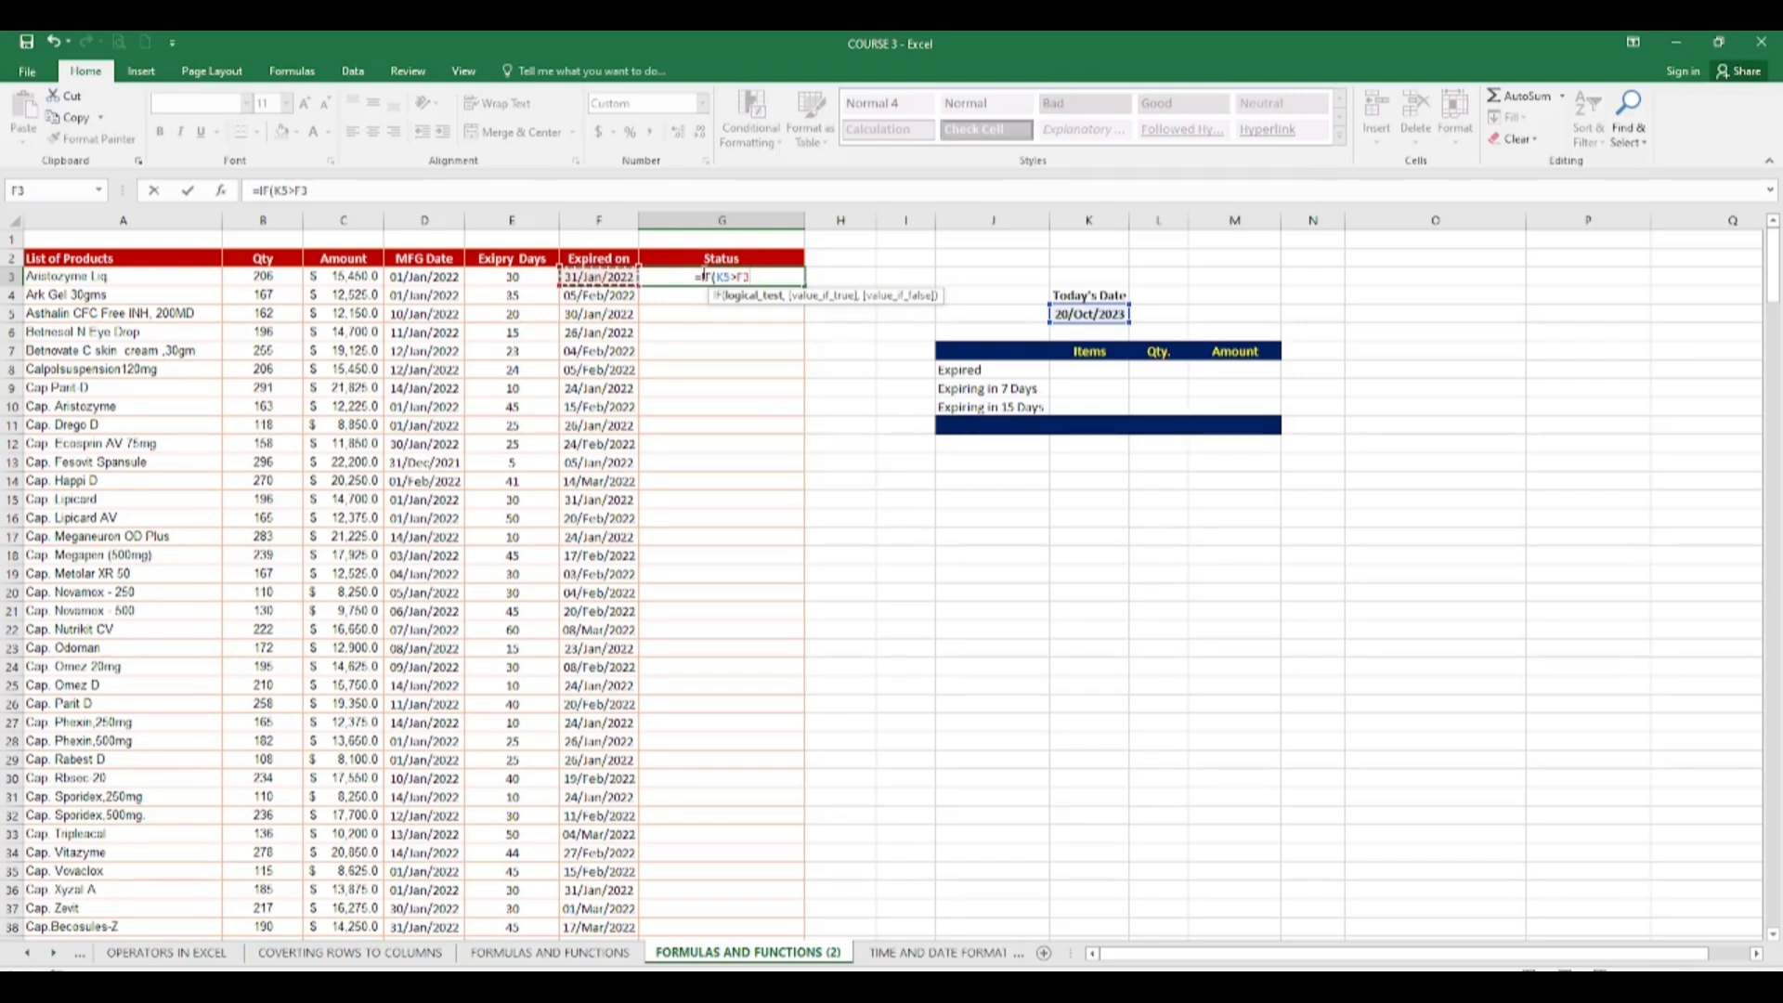
{"action": "left_click", "coordinate": [719, 277]}
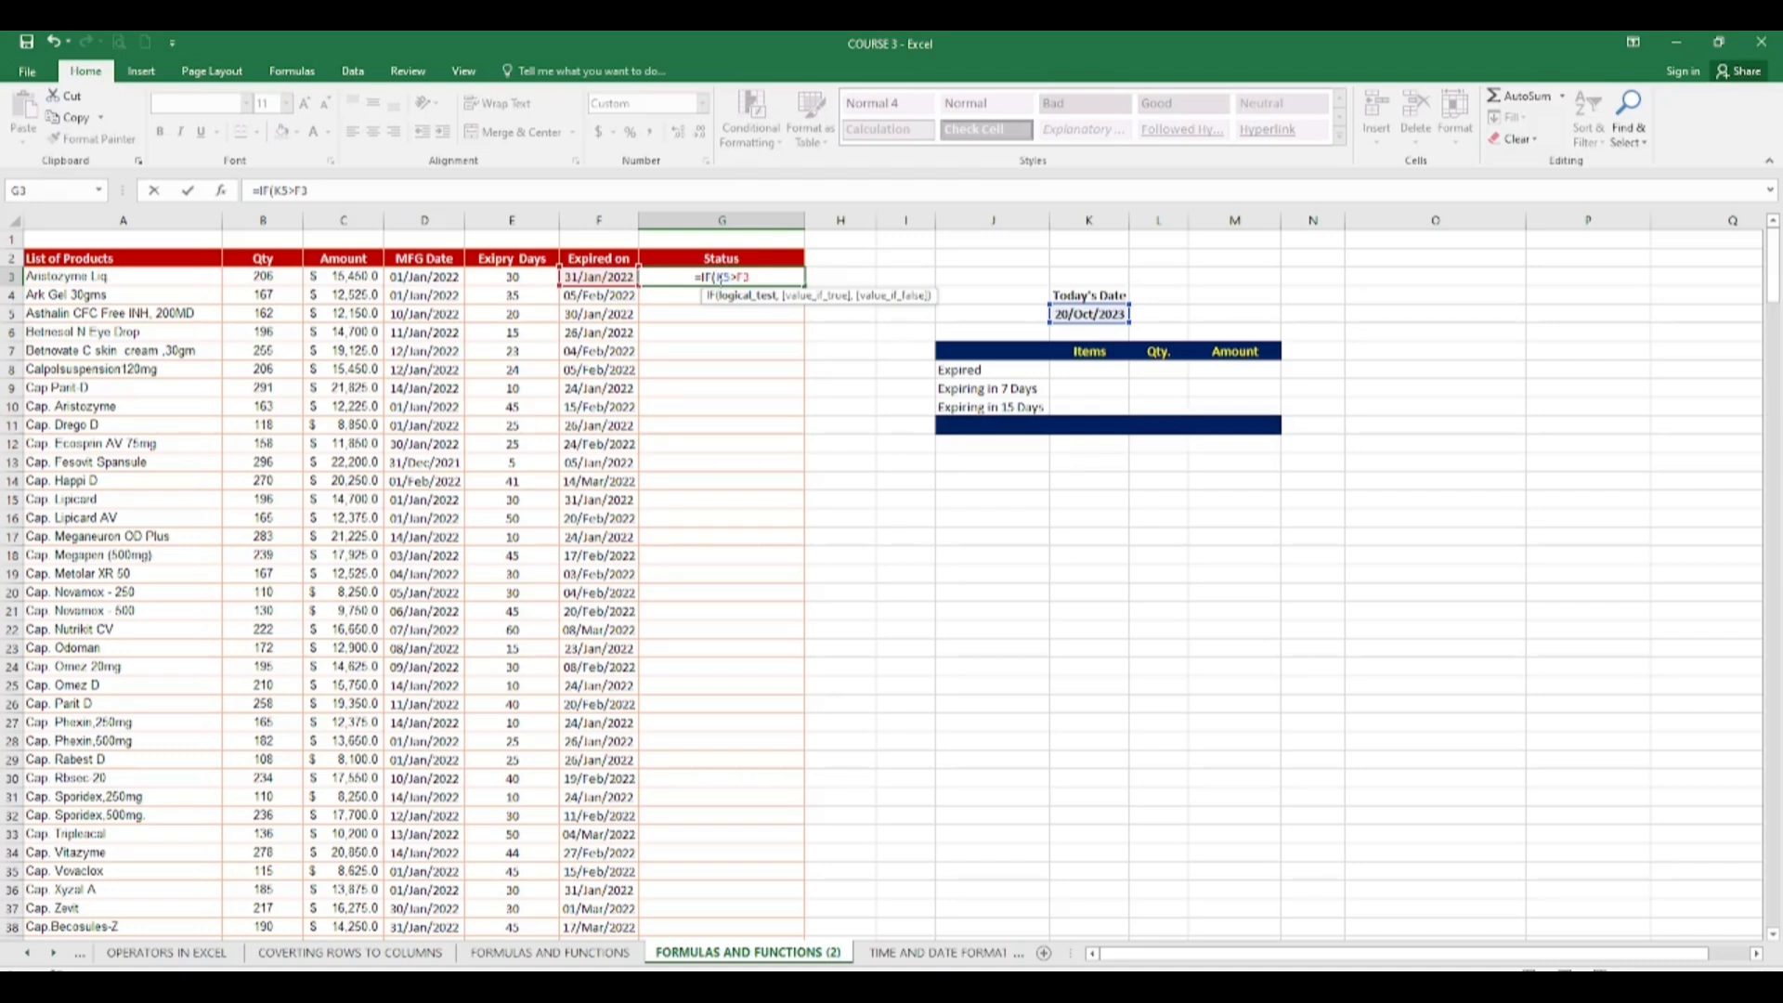
{"action": "key", "text": "F4"}
{"action": "left_click", "coordinate": [788, 279]}
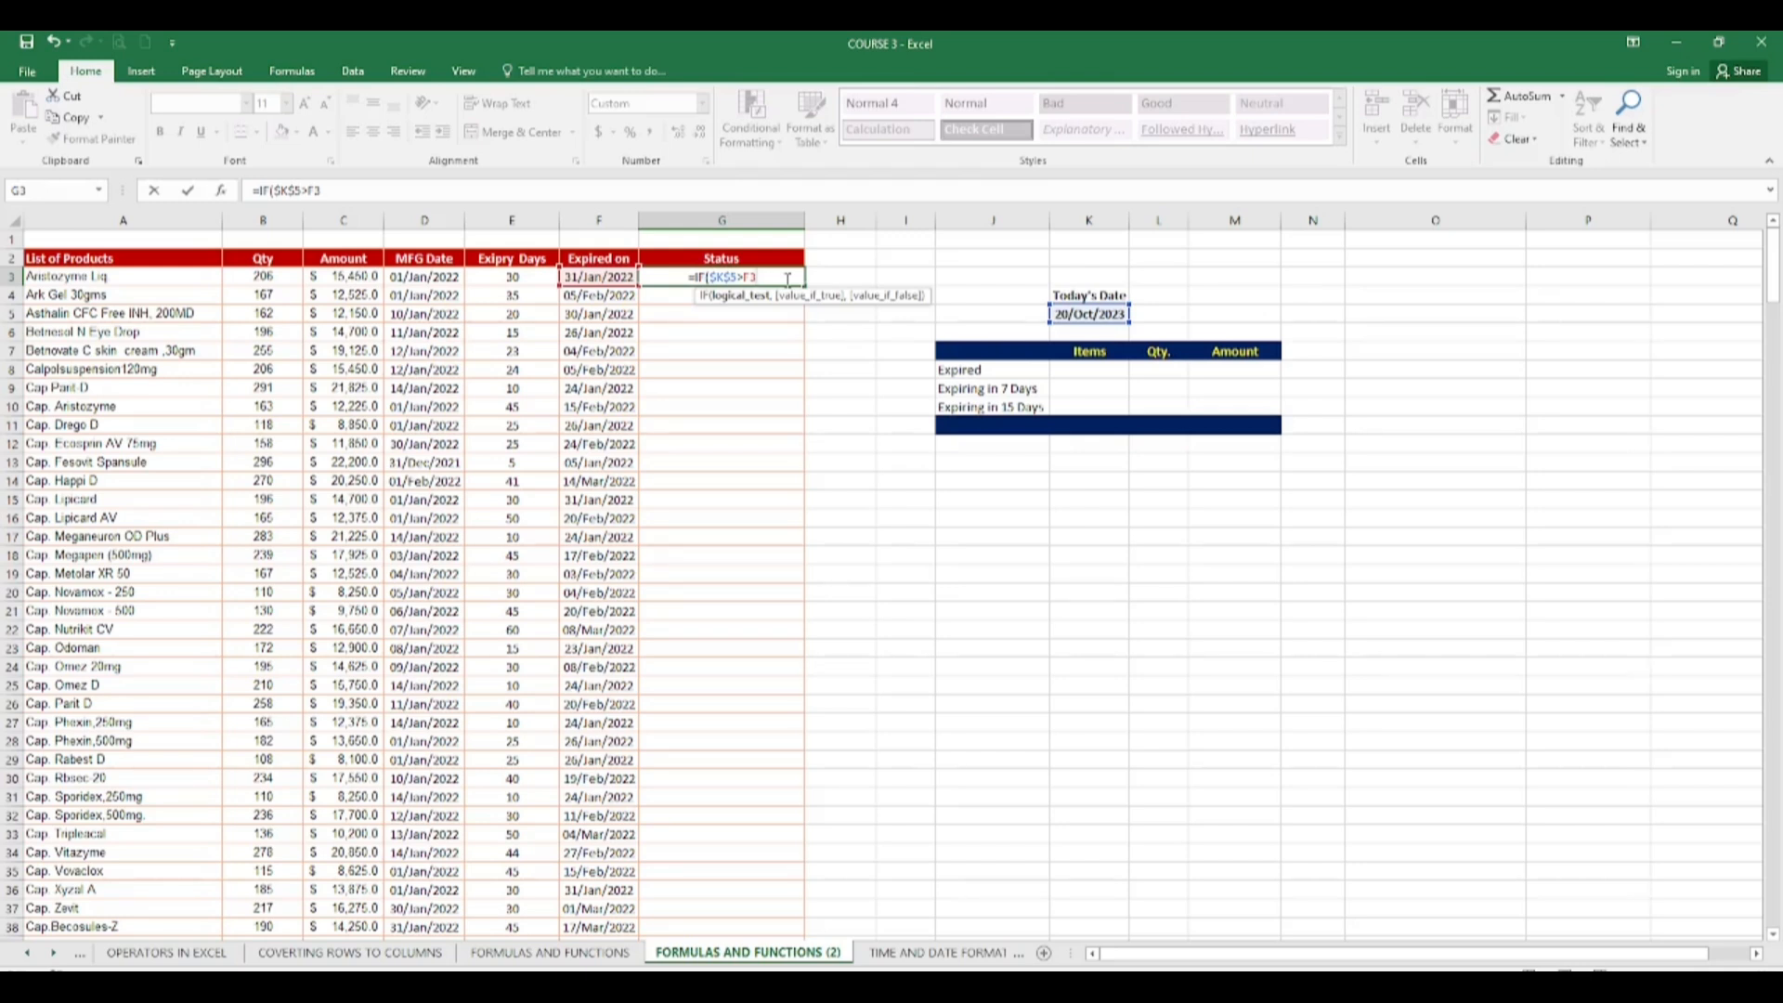
Step: Complete the G3 IF formula with "EXPIRED" as the true value and K5-F3 as the false value
{"action": "type", "text": ","}
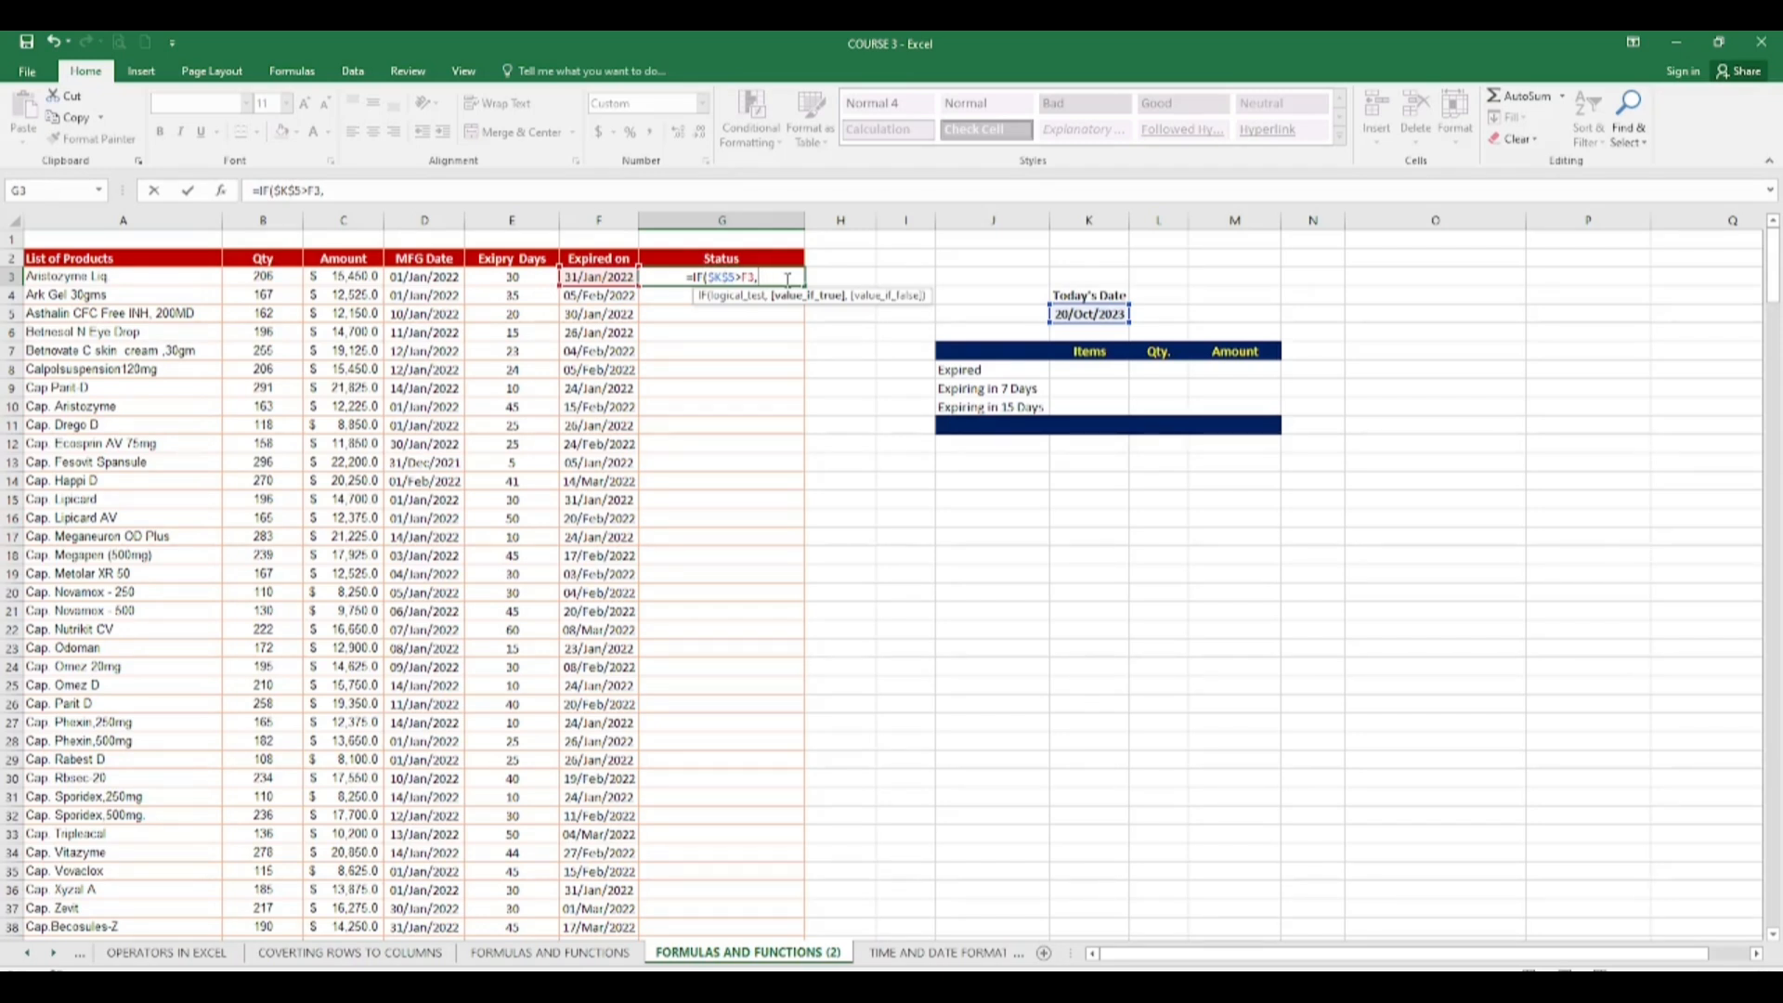
{"action": "type", "text": "\"EX"}
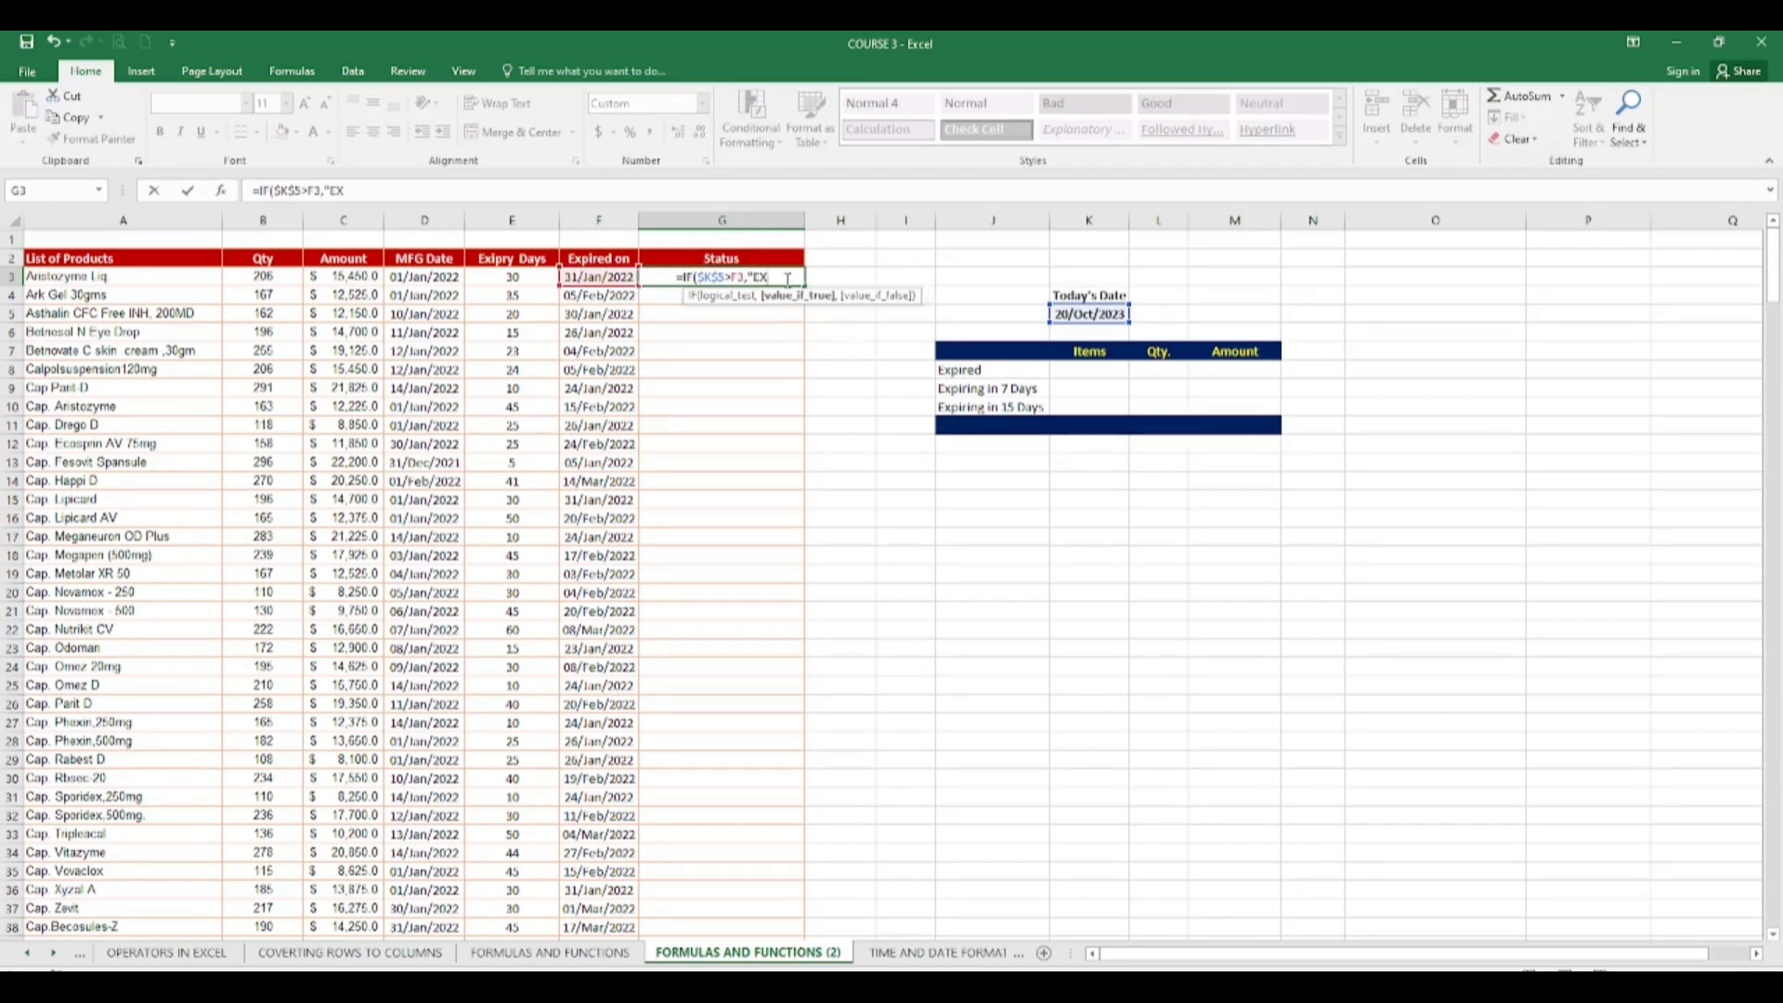
{"action": "type", "text": "PIRED\""}
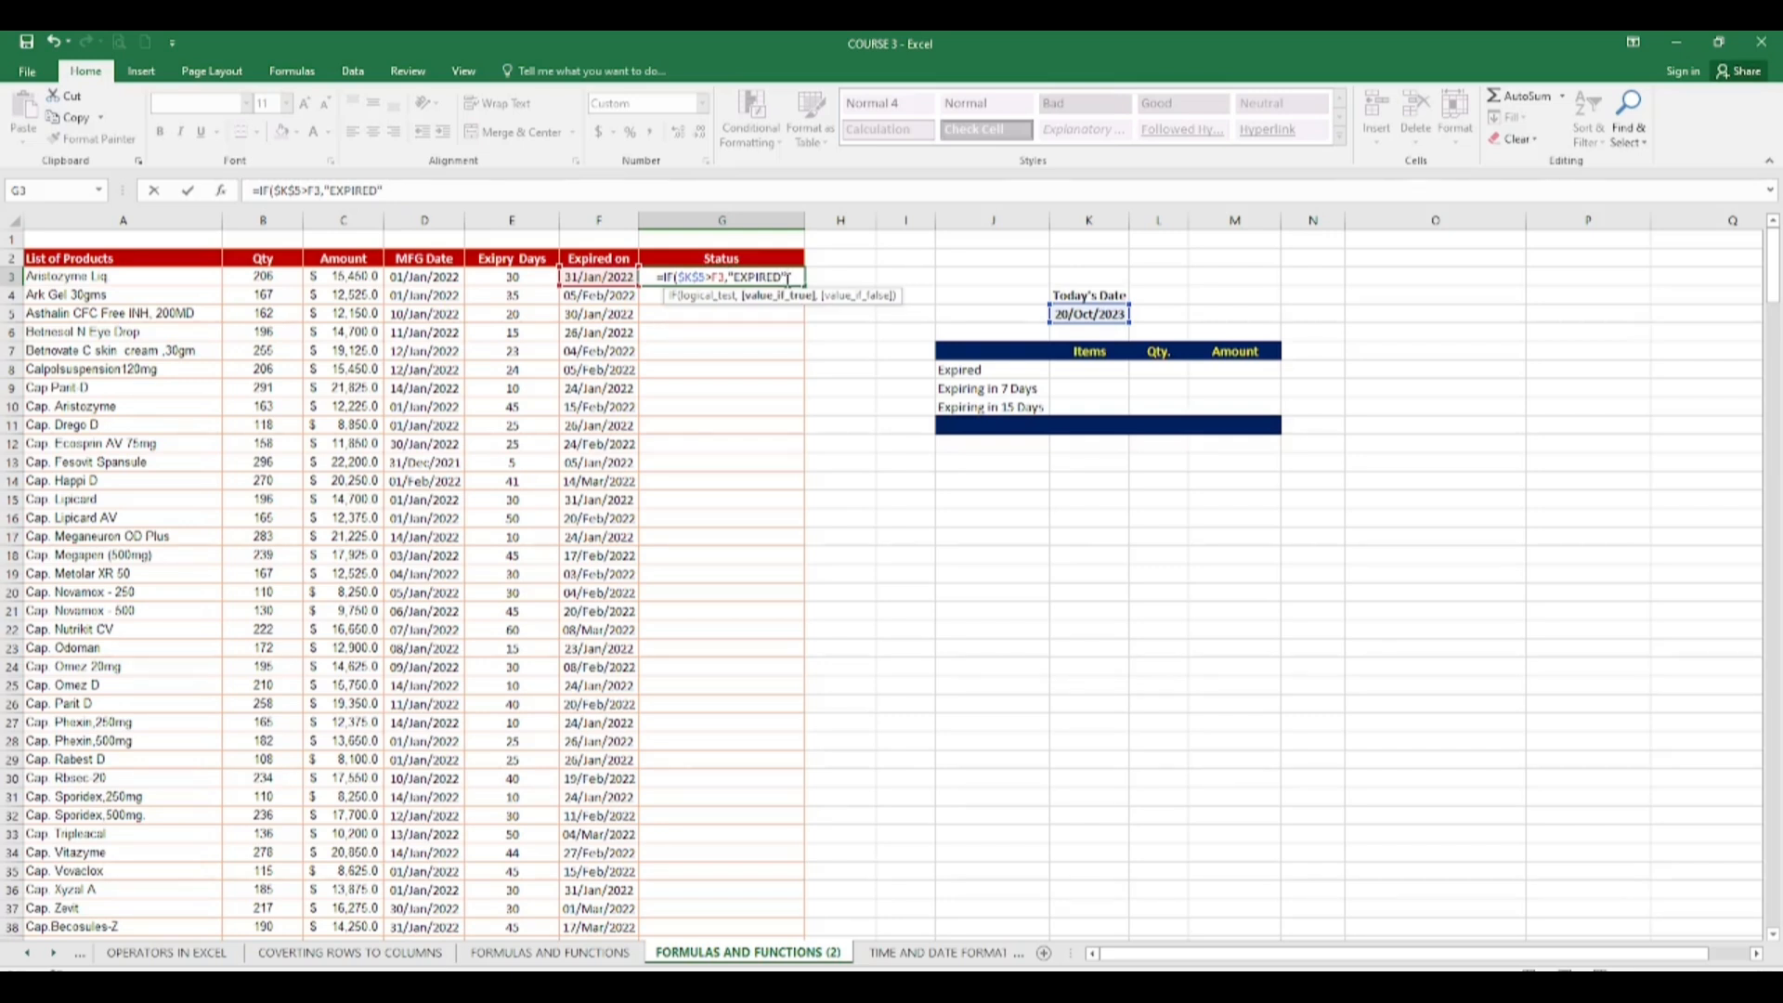
{"action": "type", "text": ","}
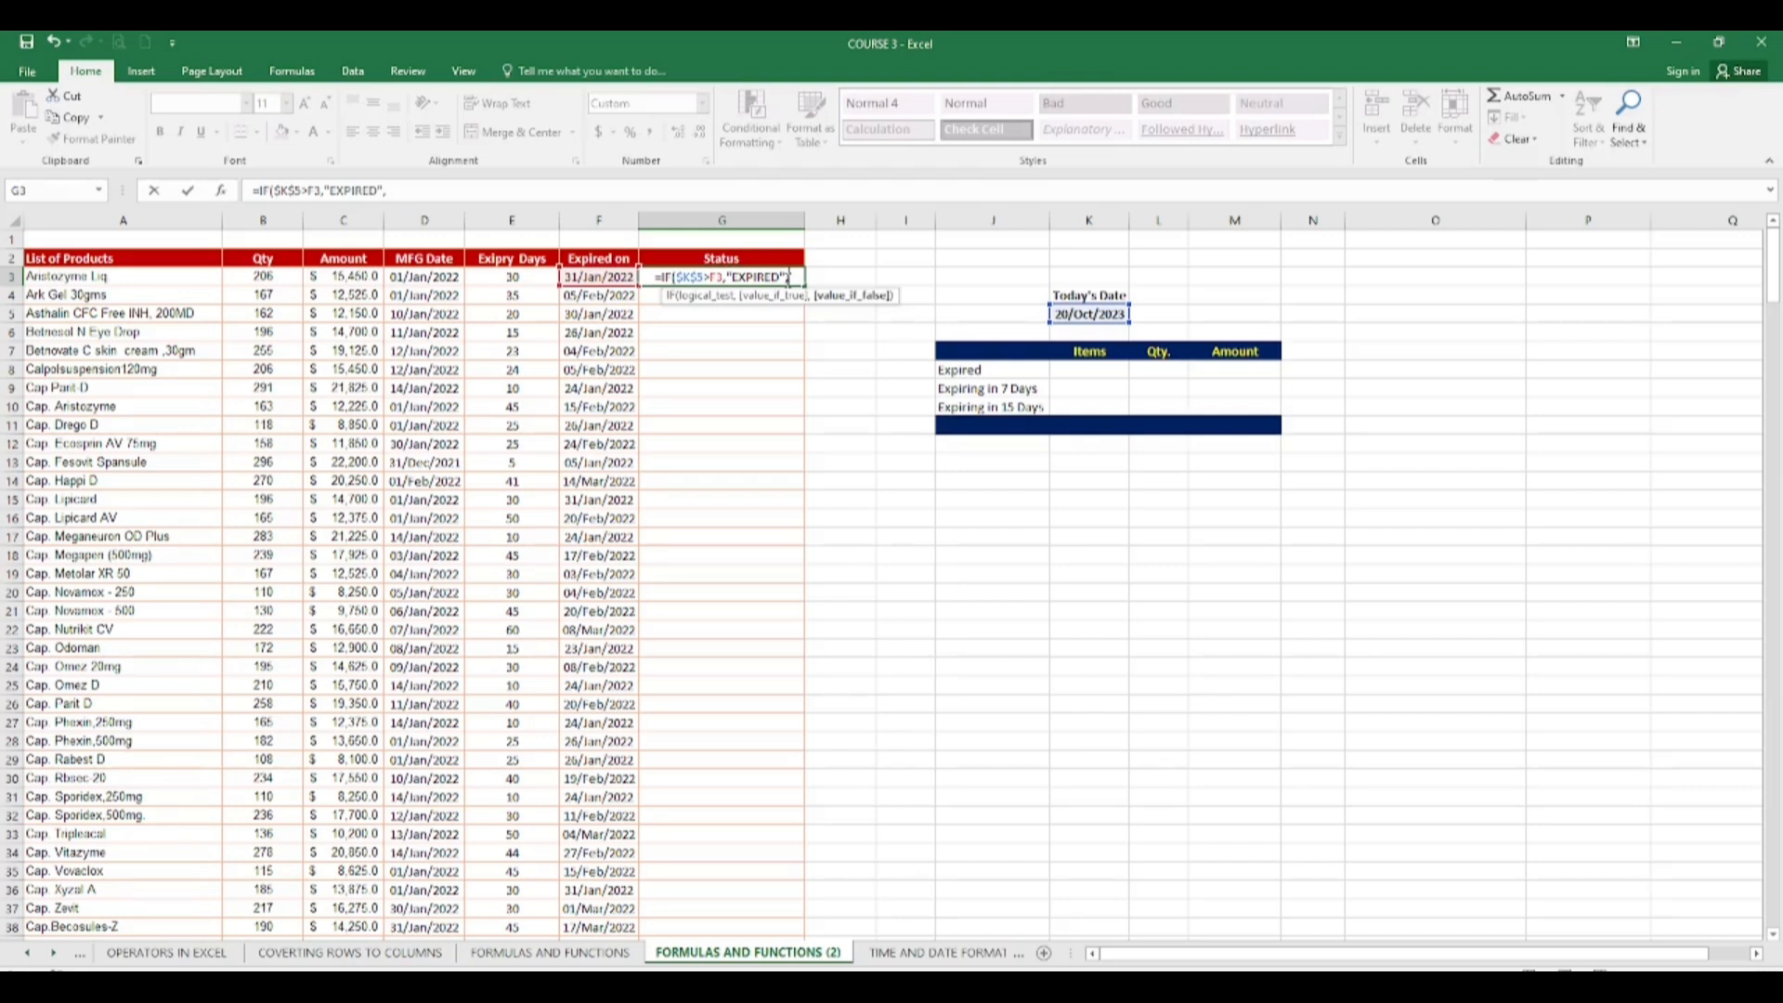
{"action": "left_click", "coordinate": [1085, 311]}
{"action": "type", "text": "-"}
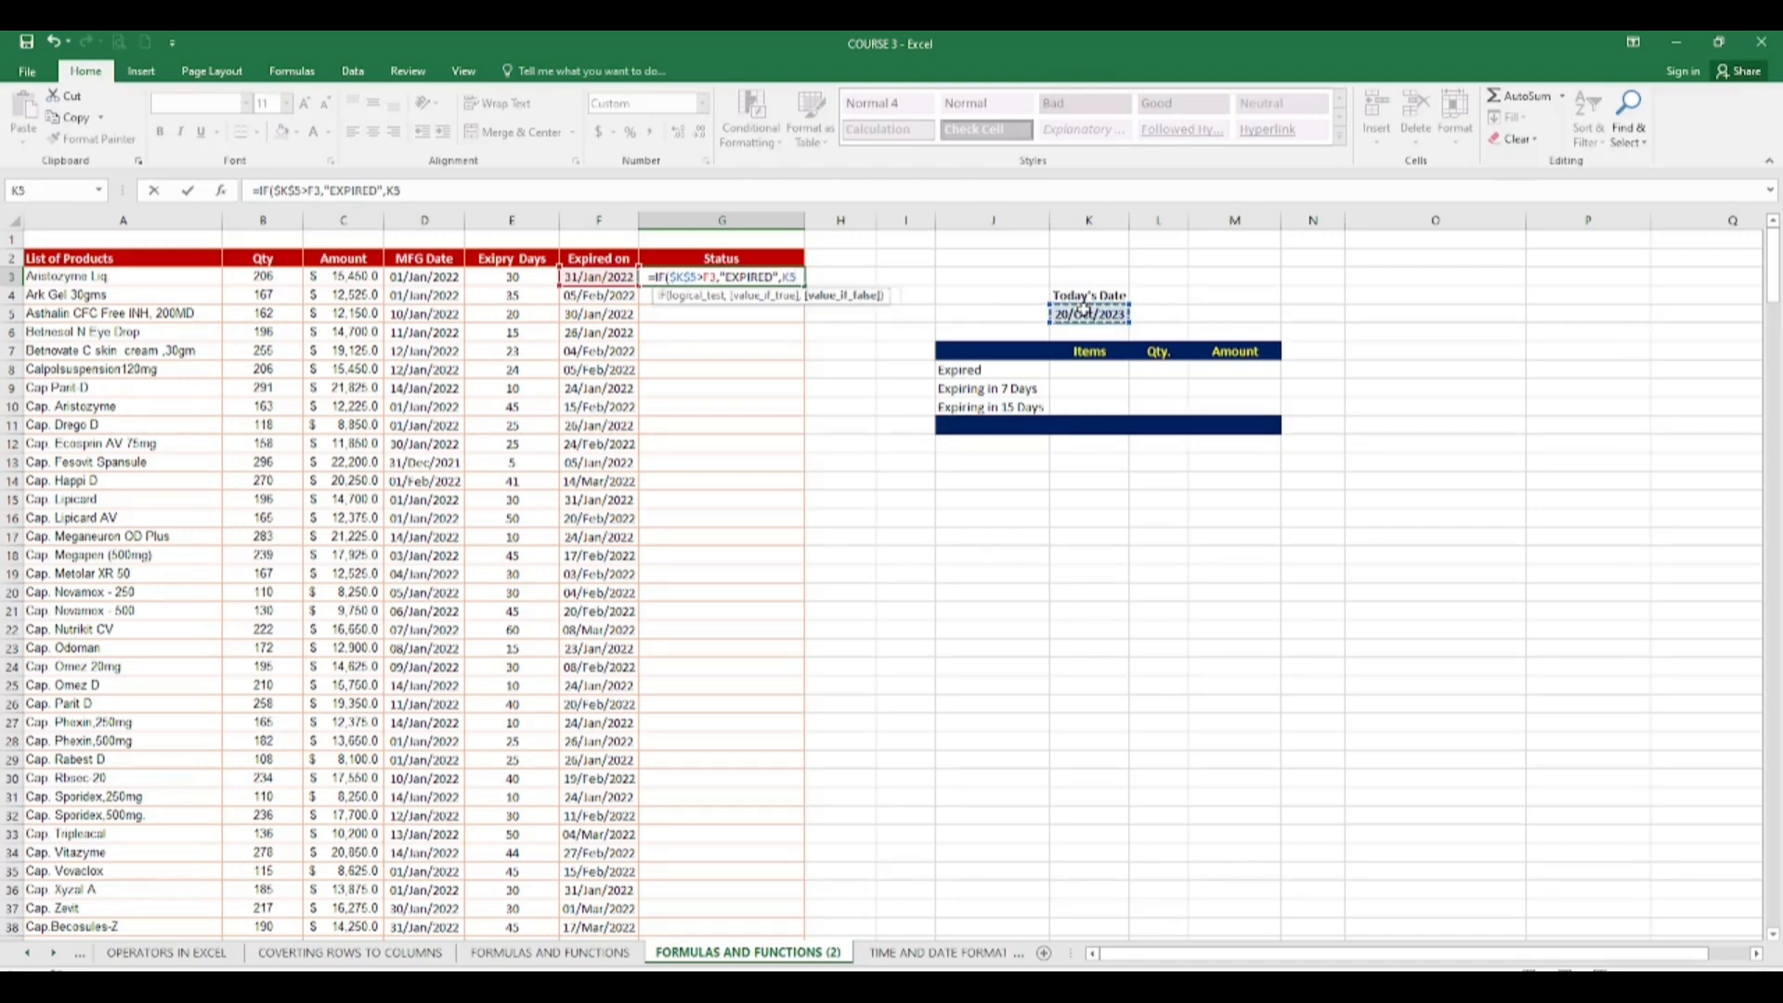
{"action": "left_click", "coordinate": [587, 276]}
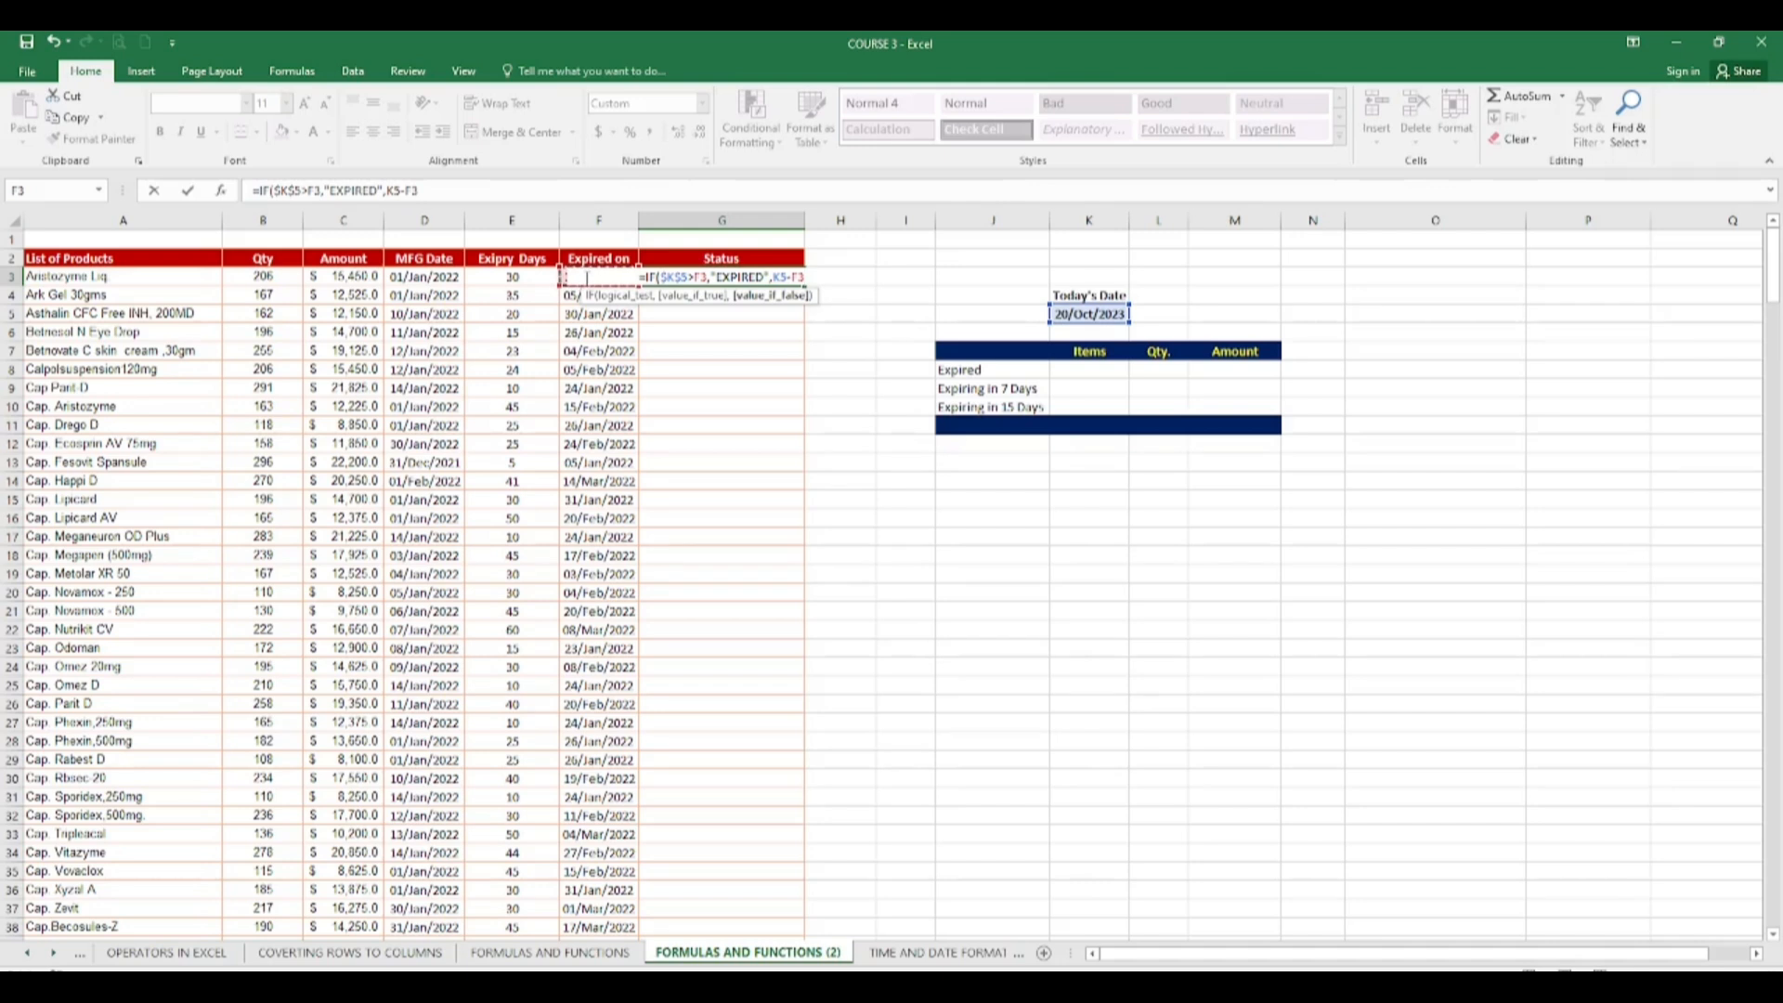
{"action": "key", "text": "Return"}
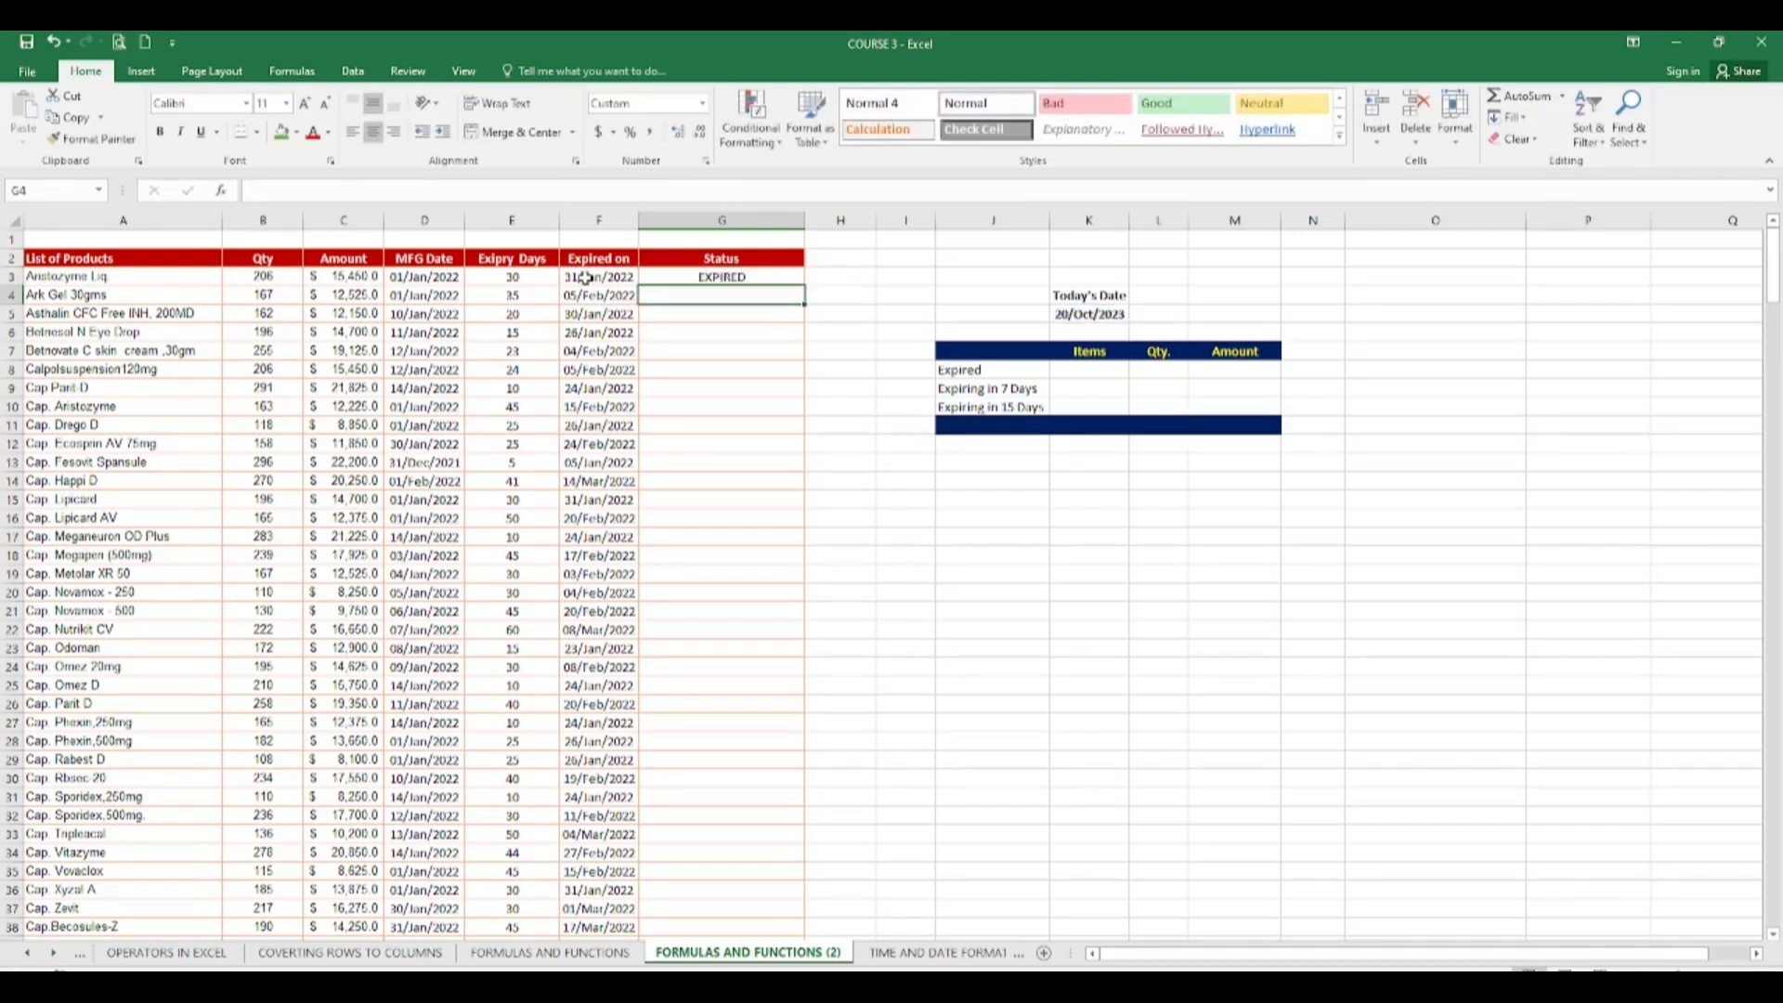
Step: Fill the G3 status formula down the Status column for all listed products
{"action": "left_click", "coordinate": [688, 276]}
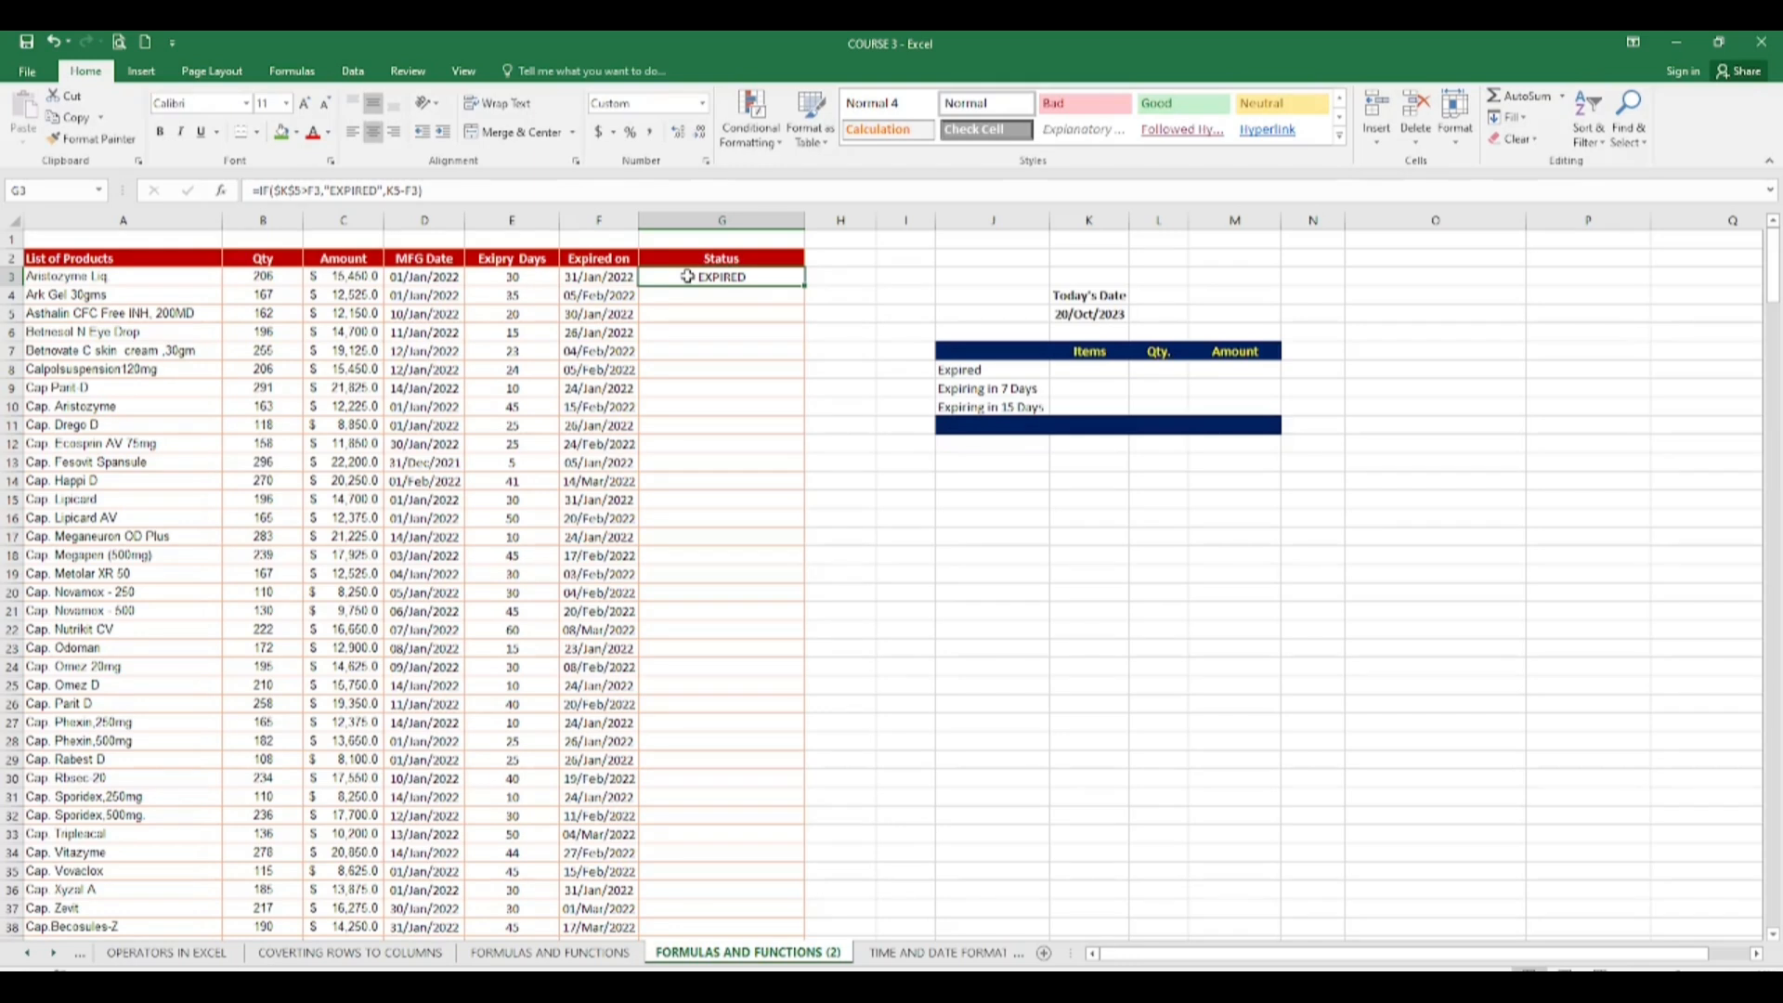
{"action": "double_click", "coordinate": [804, 286]}
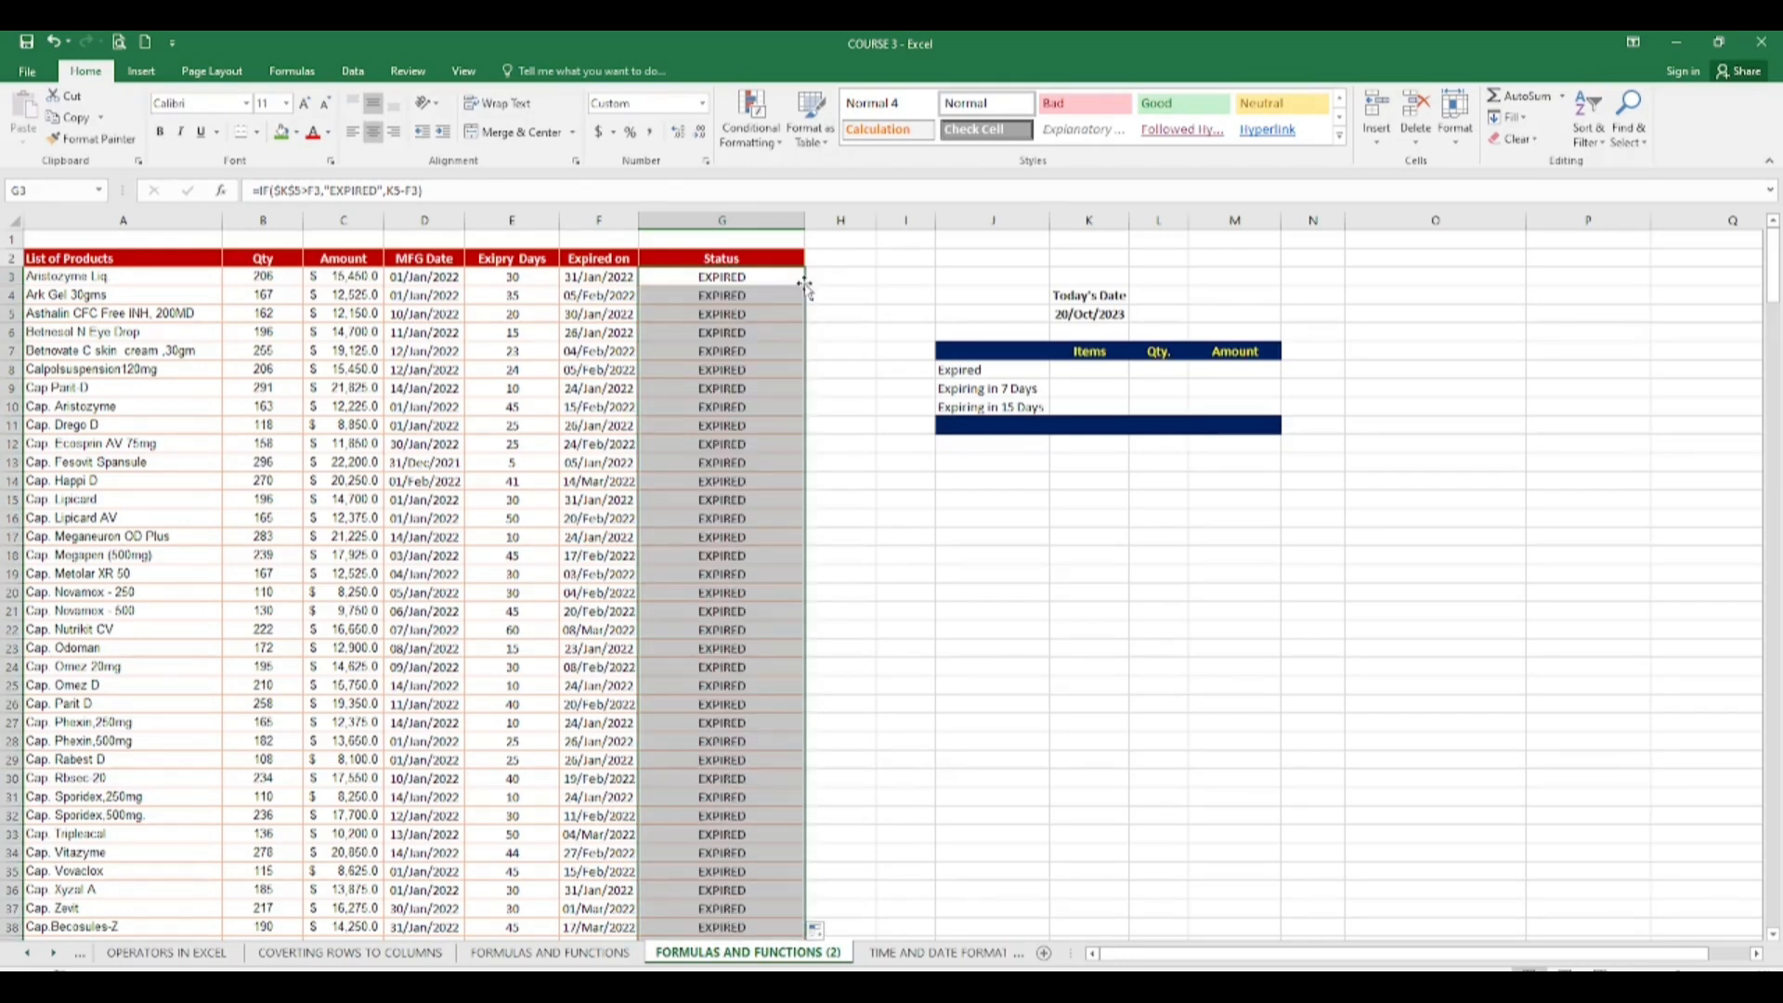
{"action": "left_click", "coordinate": [700, 385]}
{"action": "left_click", "coordinate": [794, 336]}
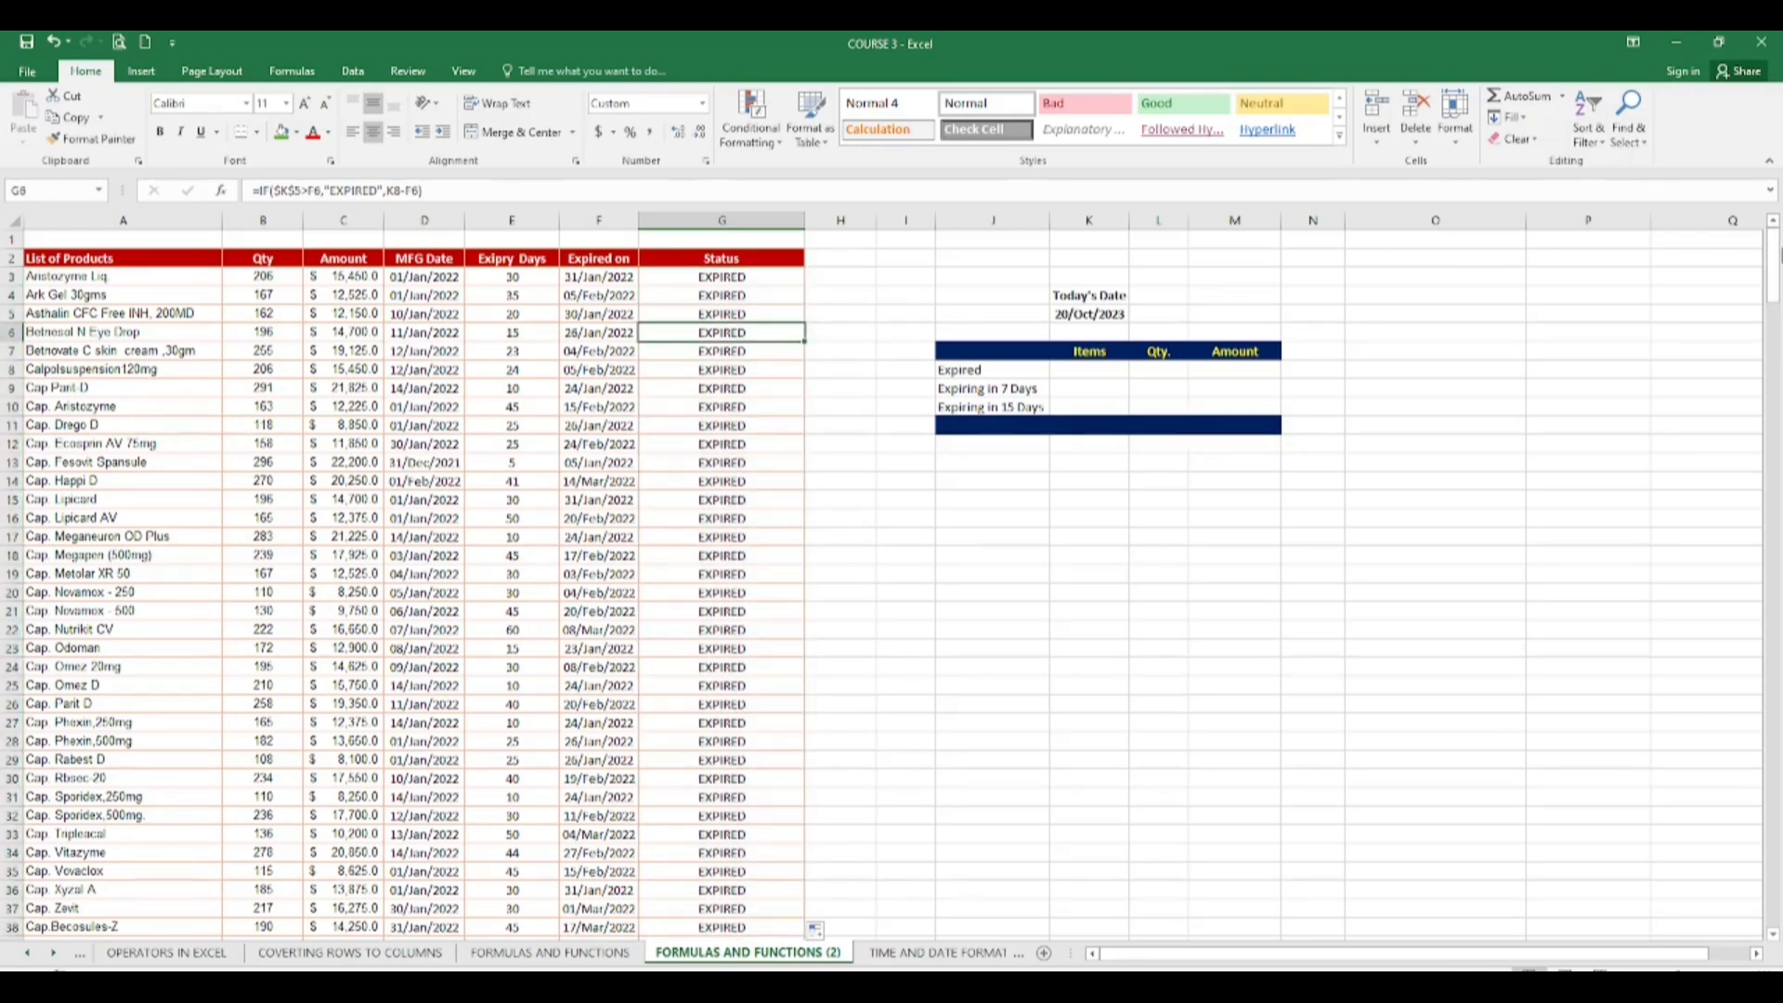
{"action": "mouse_move", "coordinate": [1773, 269]}
{"action": "left_mouse_down"}
{"action": "mouse_move", "coordinate": [1777, 423]}
{"action": "mouse_move", "coordinate": [1774, 265]}
{"action": "left_mouse_up"}
Step: Remove the logical test $K$5>F3 from the IF formula in G3
{"action": "left_click", "coordinate": [783, 278]}
{"action": "double_click", "coordinate": [783, 279]}
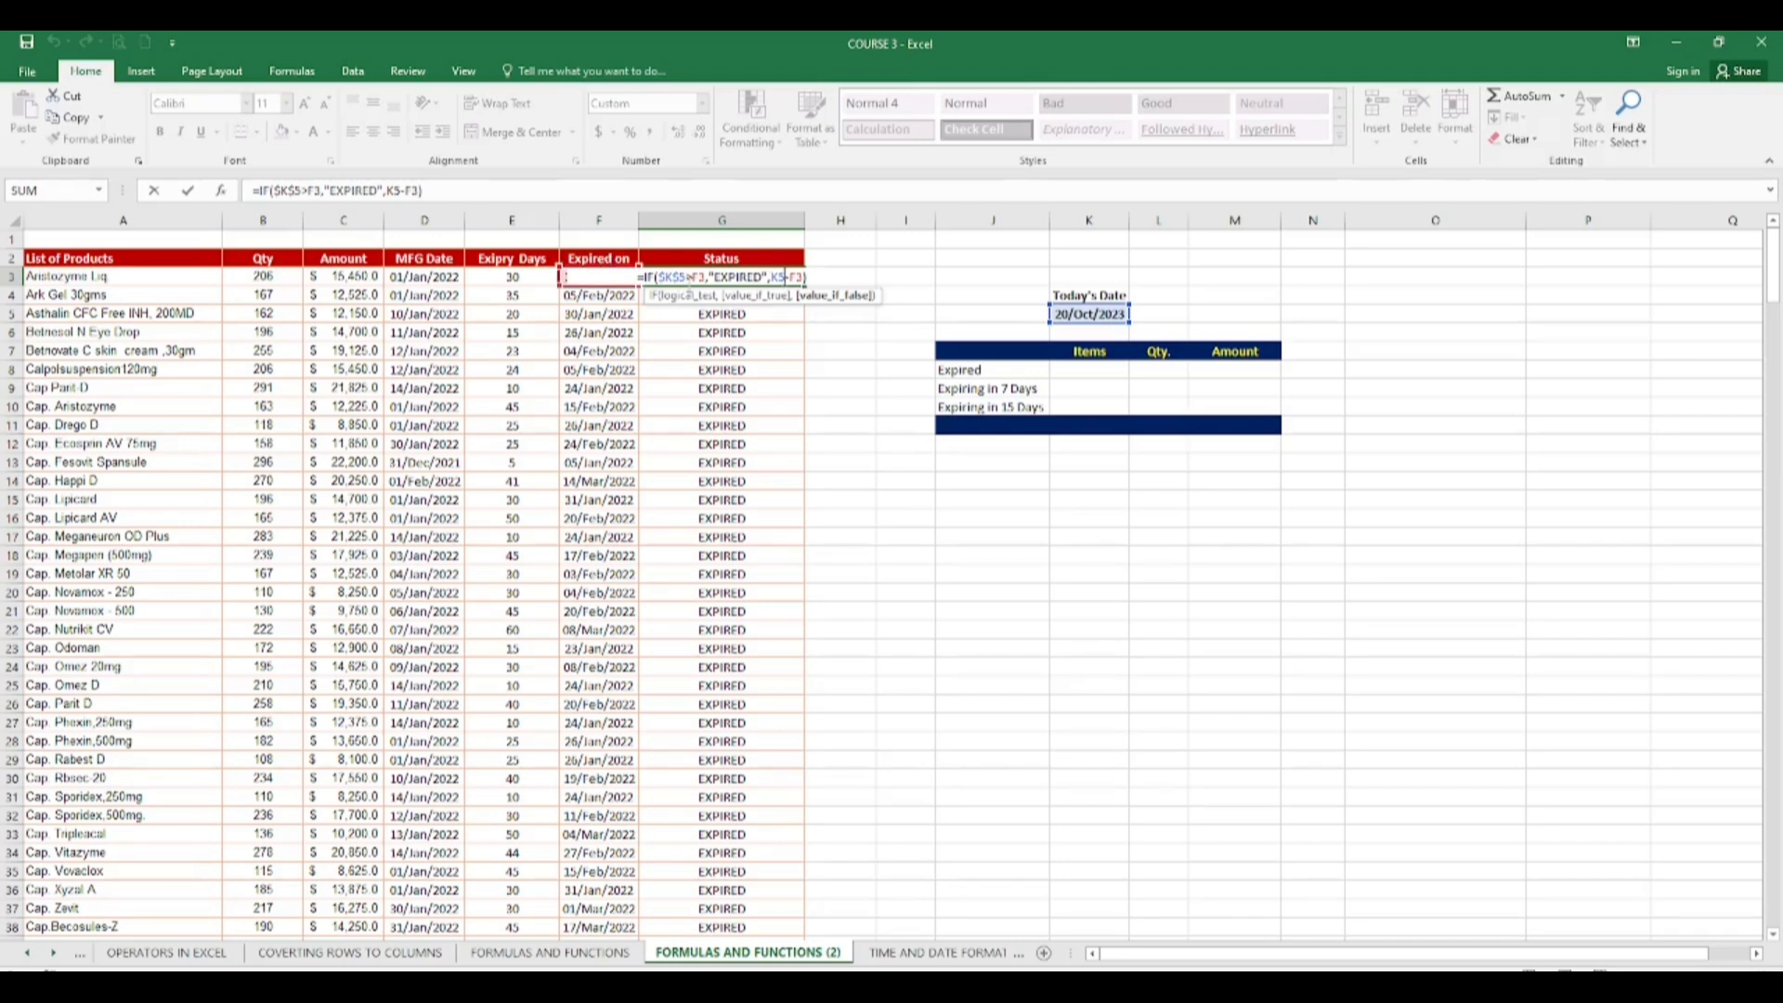
{"action": "left_click", "coordinate": [704, 277]}
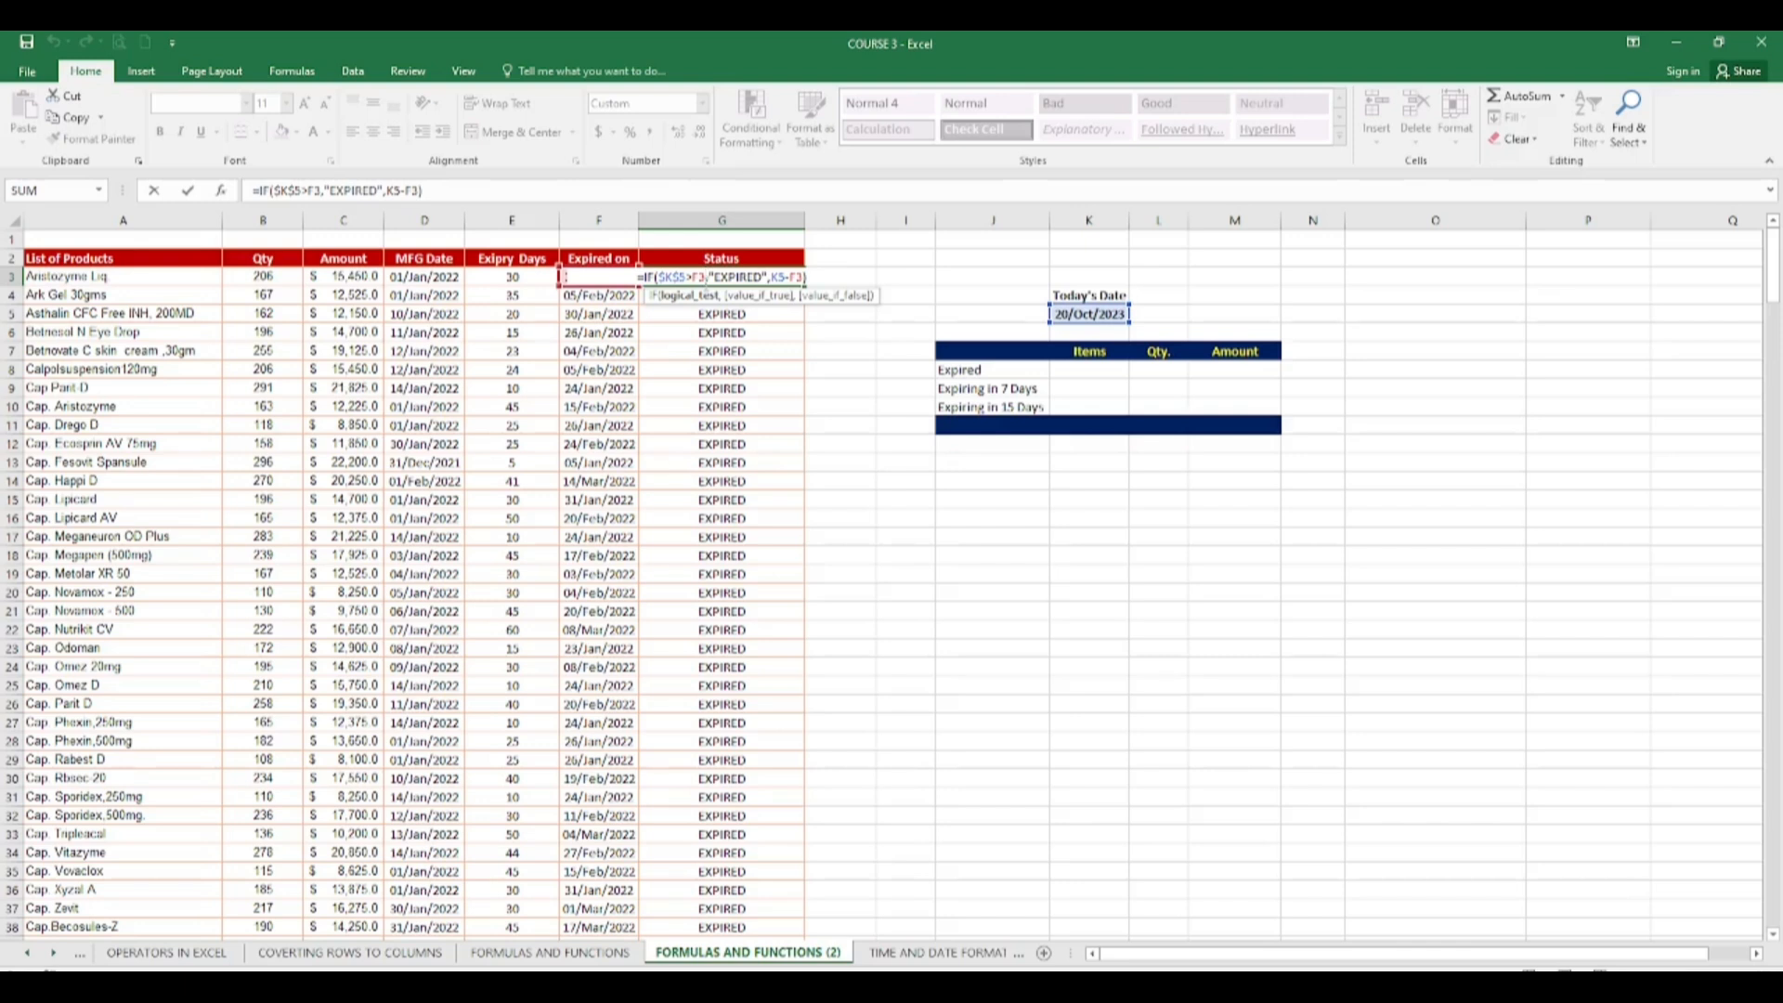
{"action": "key", "text": "BackSpace"}
{"action": "key", "text": "BackSpace"}
{"action": "key", "text": "BackSpace"}
{"action": "key", "text": "BackSpace"}
{"action": "key", "text": "BackSpace"}
{"action": "key", "text": "BackSpace"}
{"action": "key", "text": "BackSpace"}
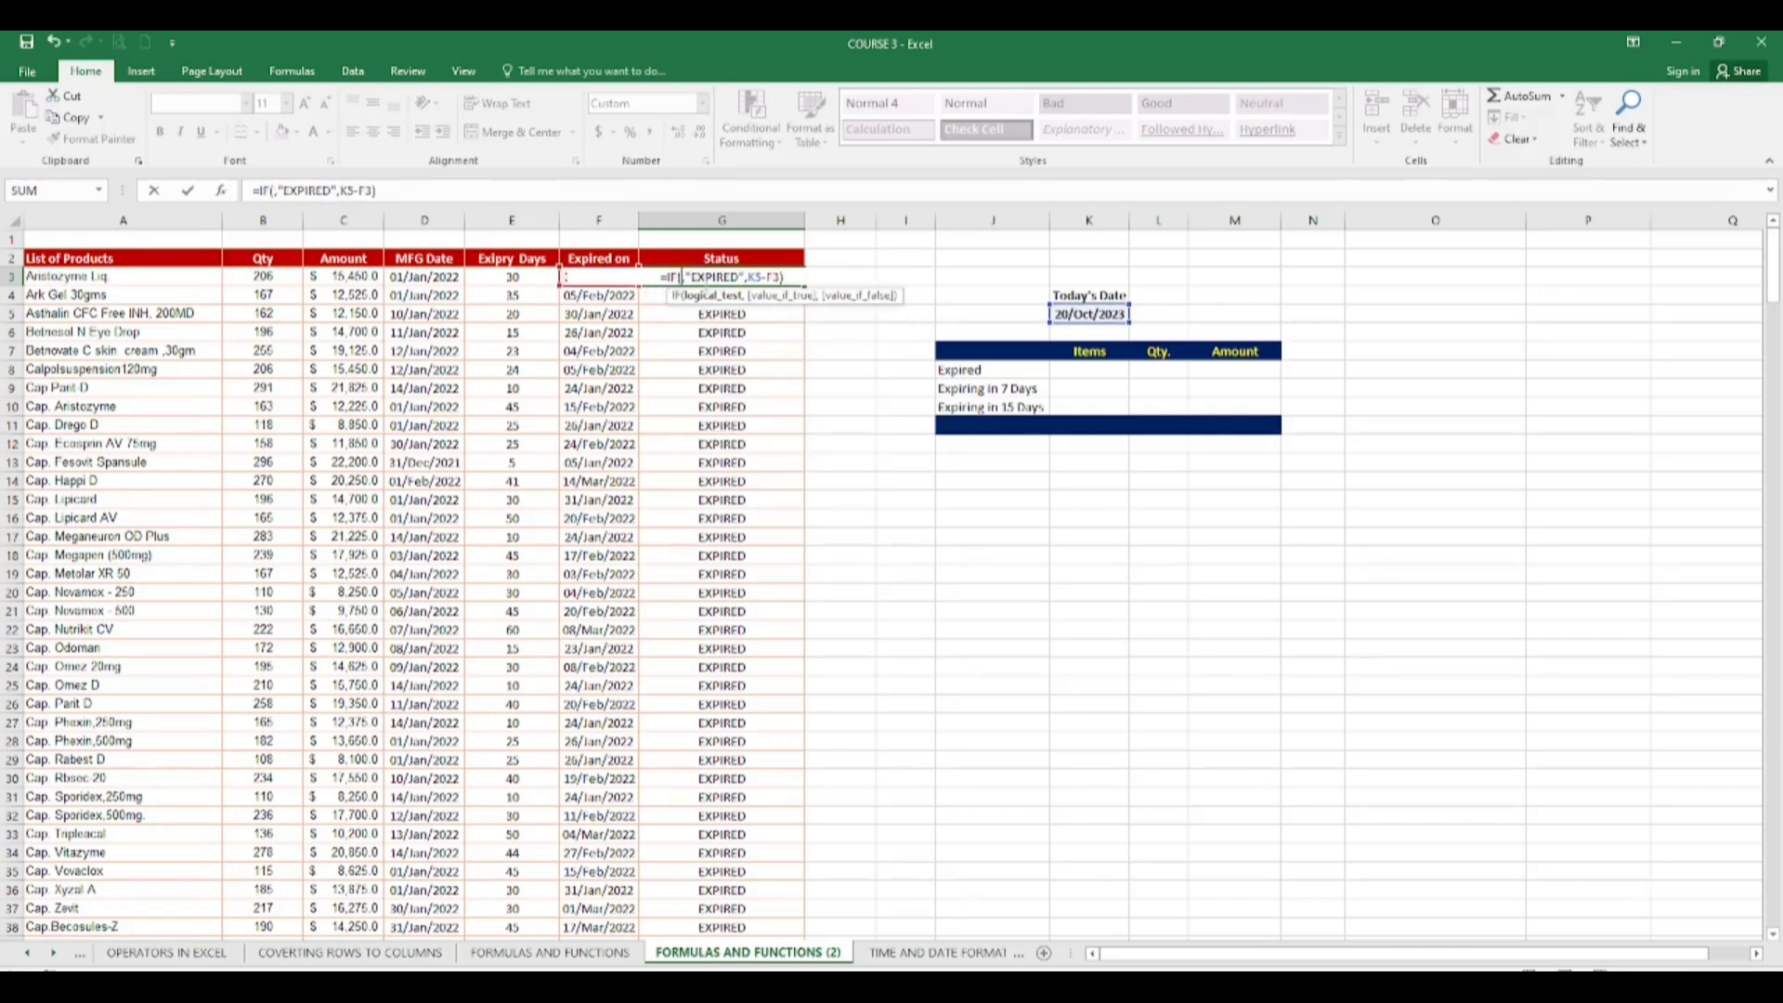
Step: Enter F3<$K$5 as the logical test of the G3 IF formula, keeping the today's date reference absolute
{"action": "left_click", "coordinate": [625, 278]}
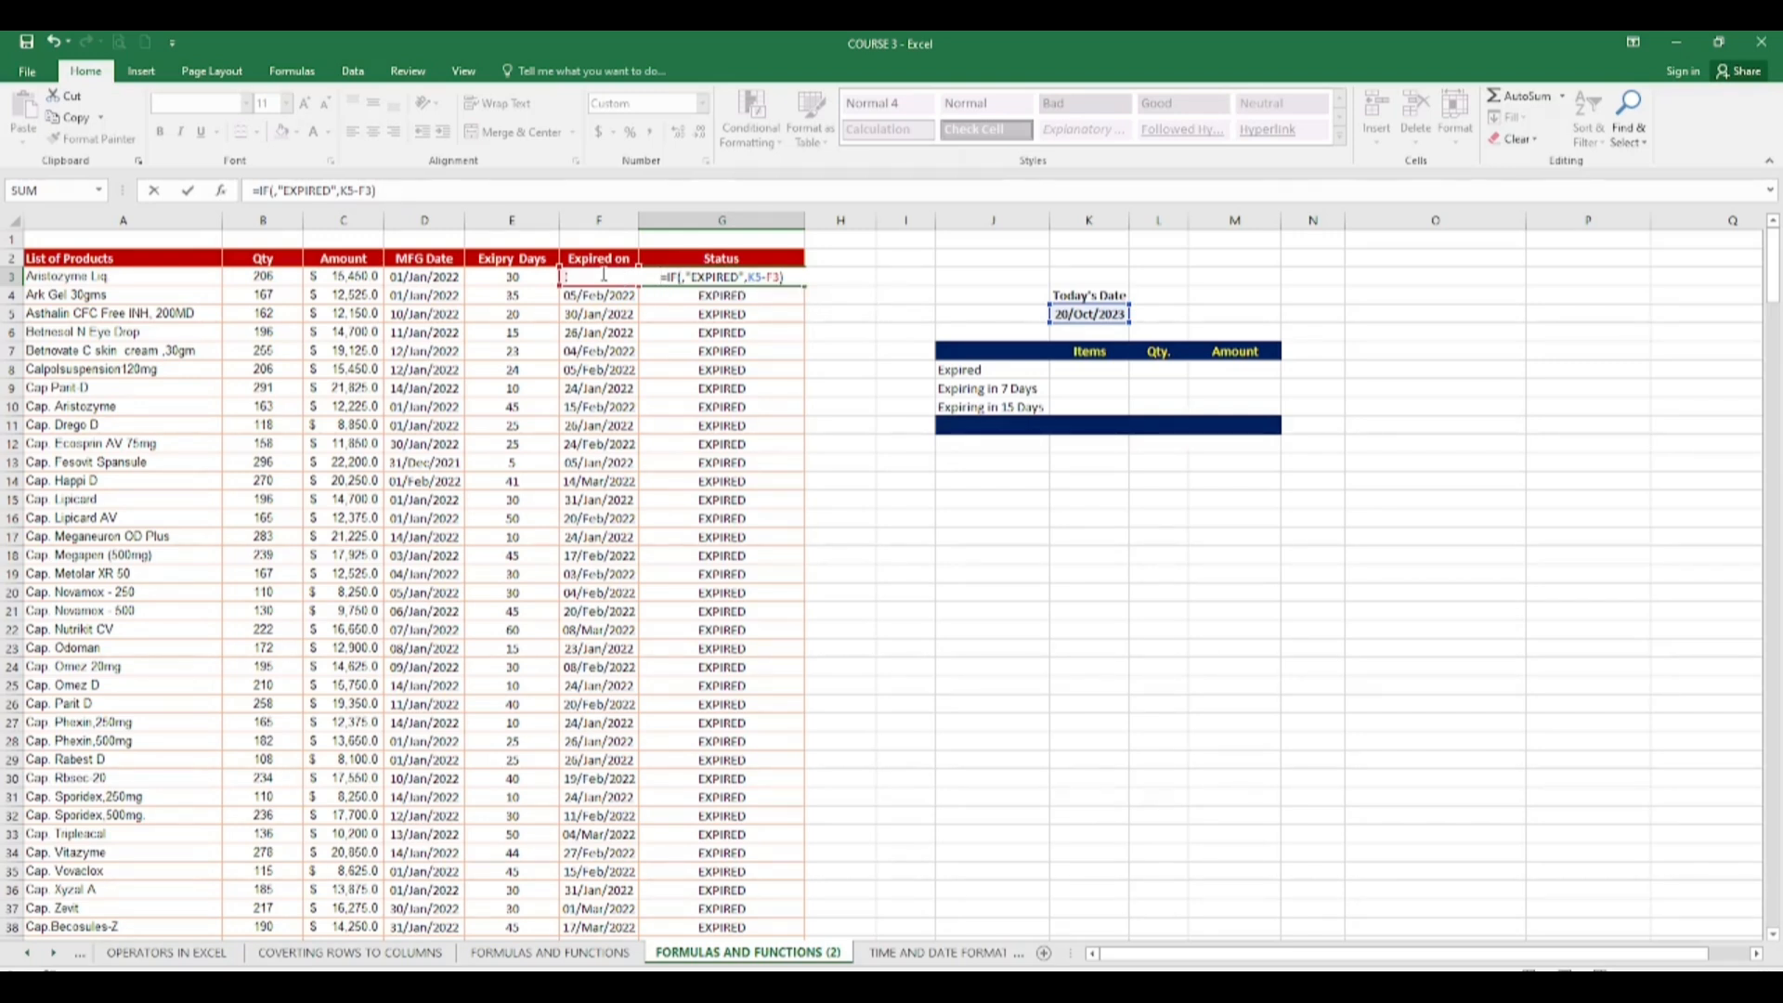
{"action": "left_click", "coordinate": [684, 277]}
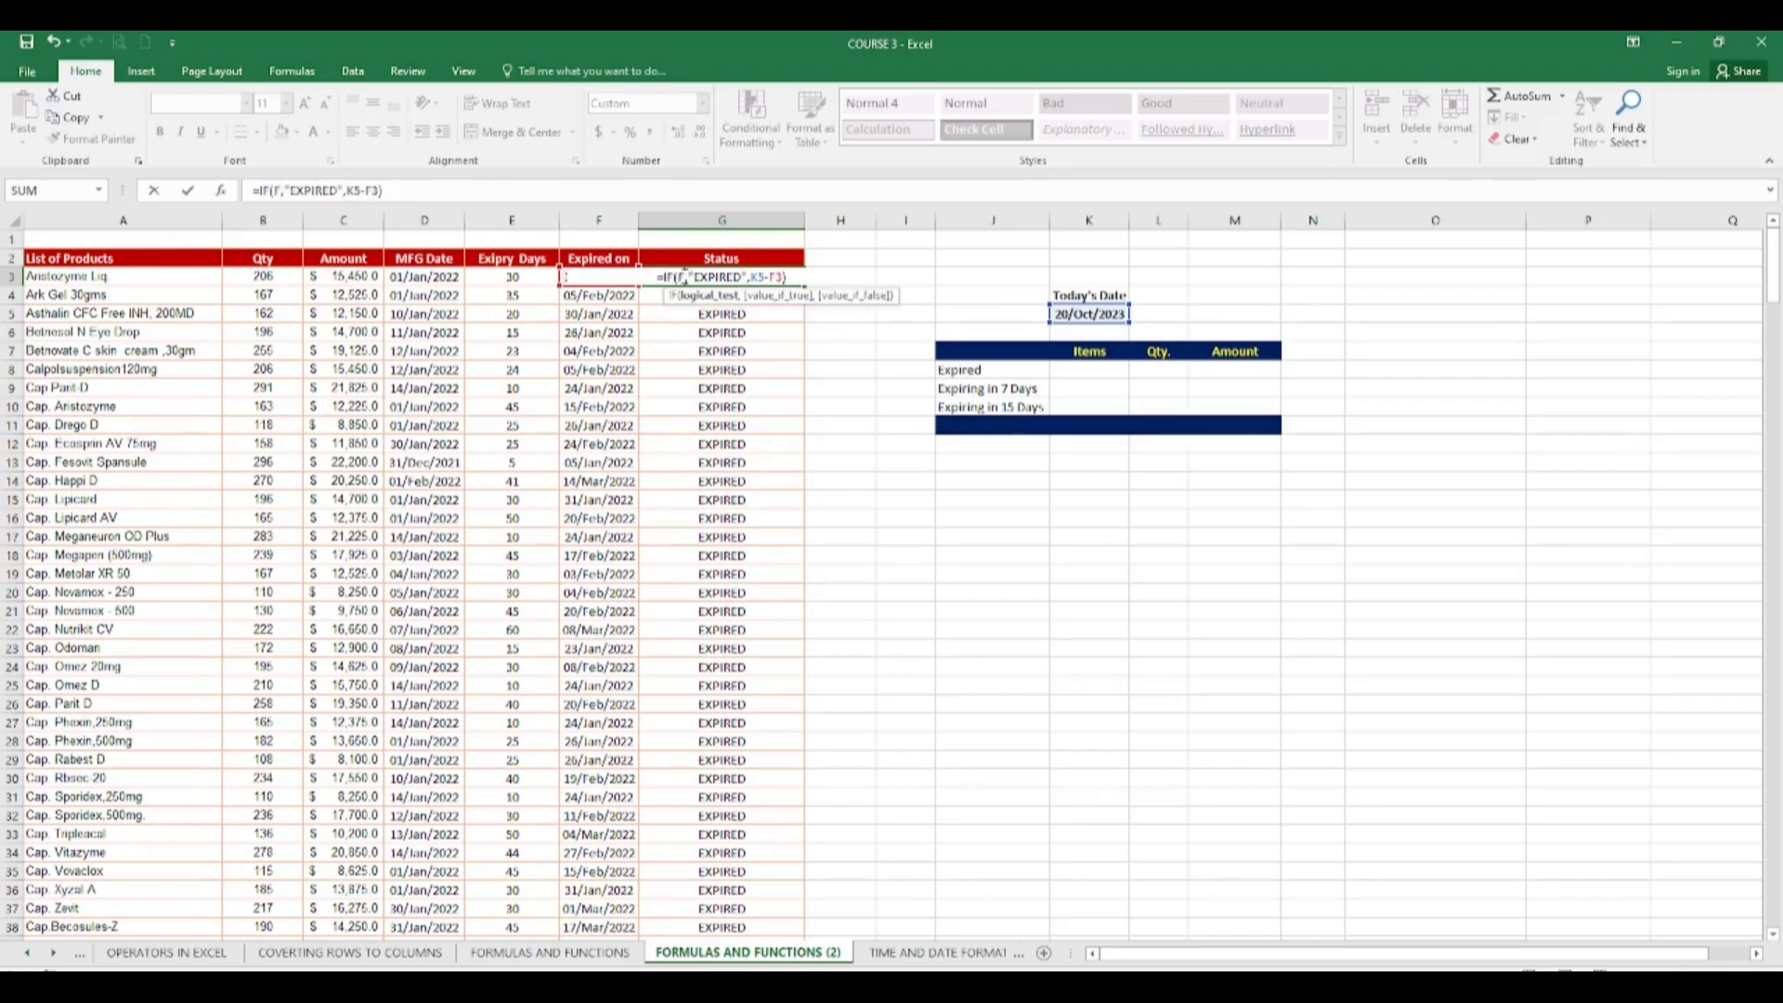
{"action": "type", "text": "F3"}
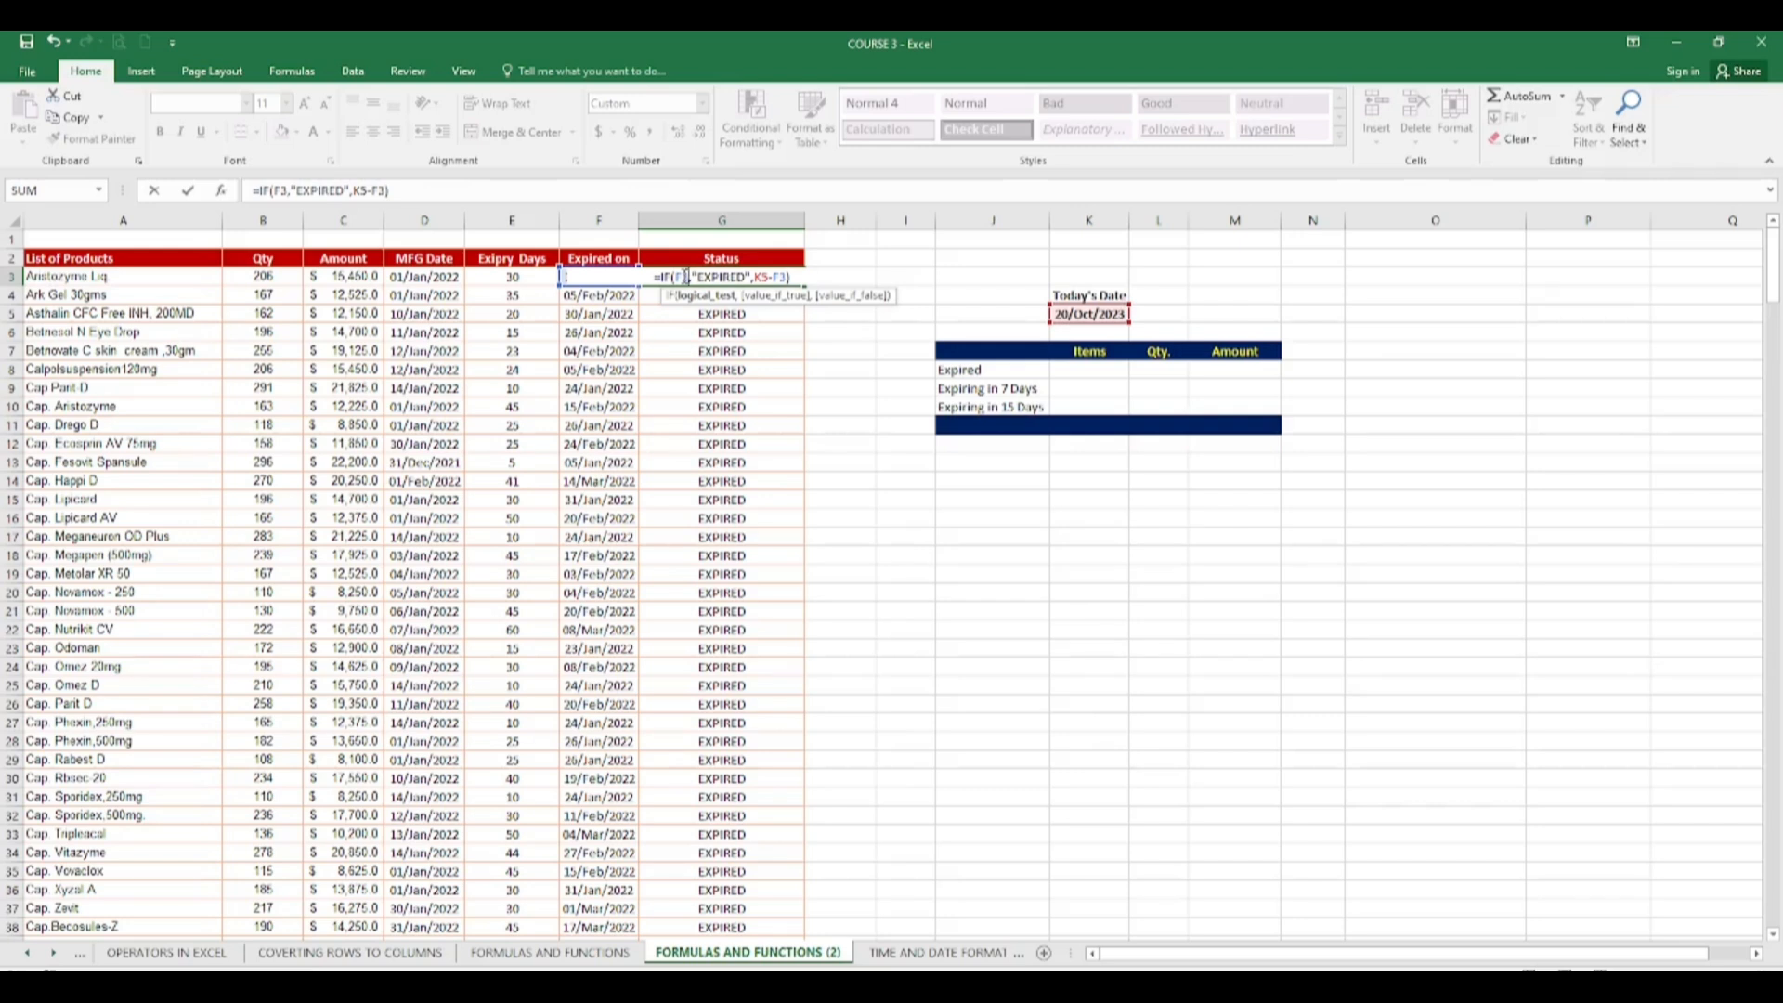
{"action": "type", "text": "<"}
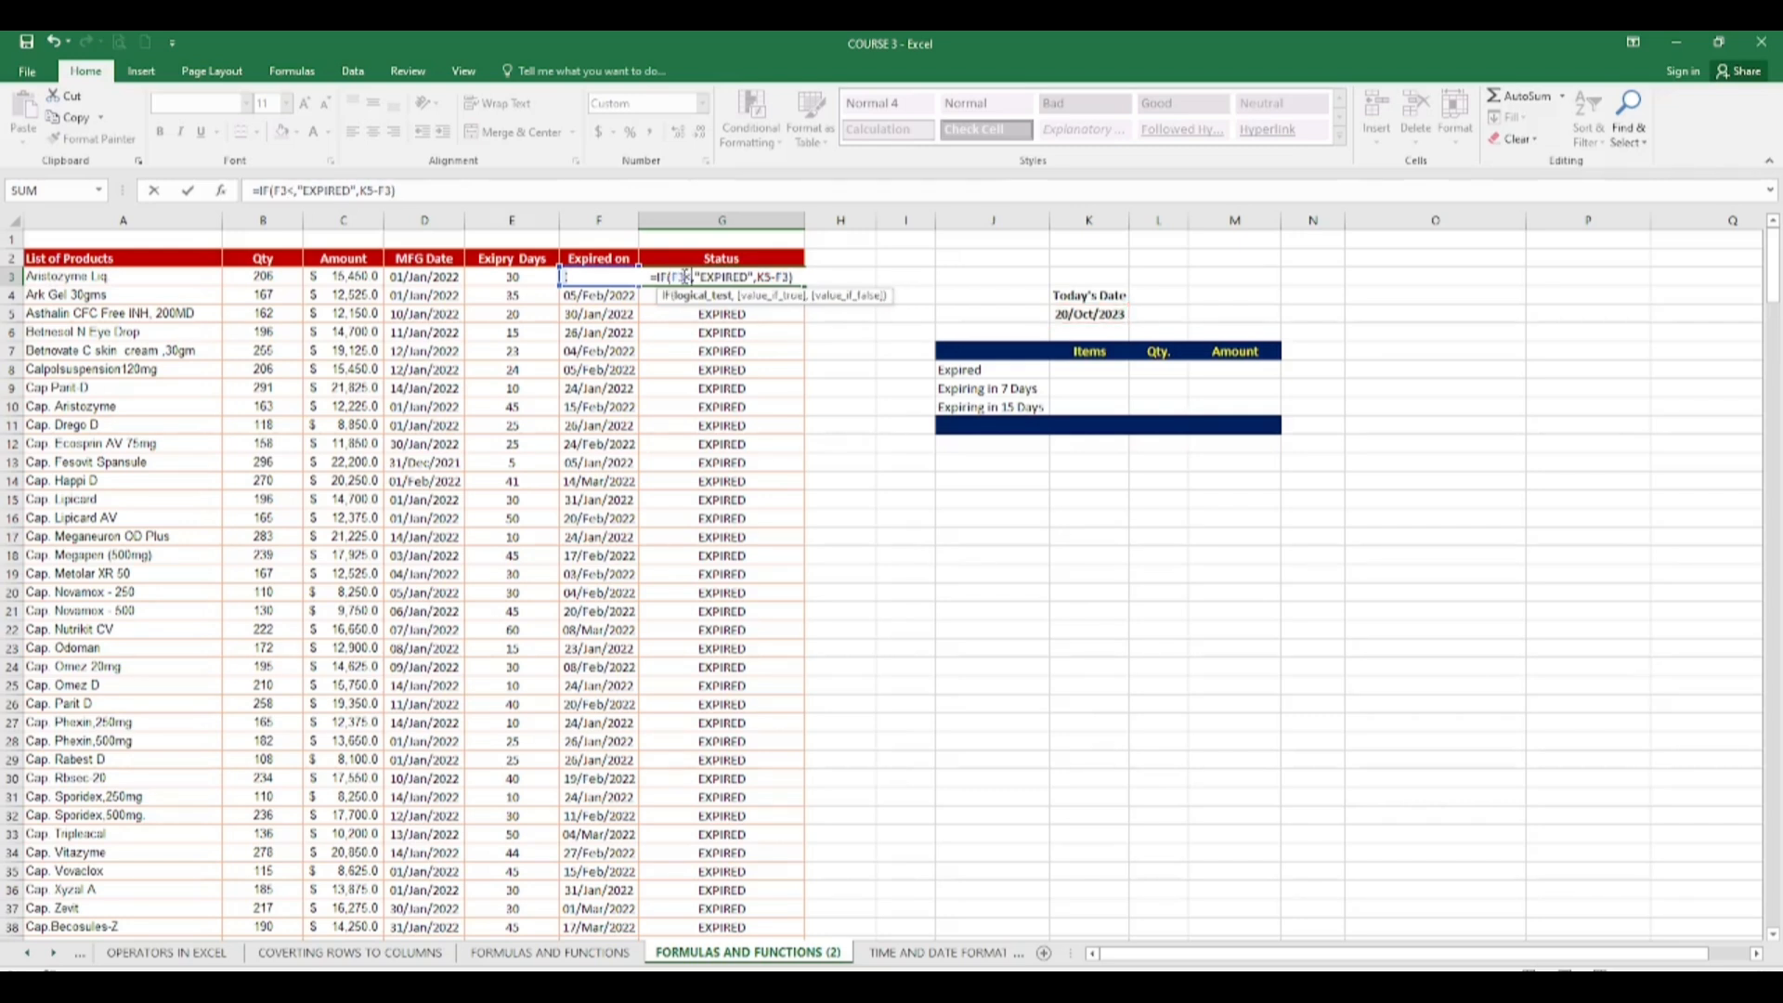
{"action": "left_click", "coordinate": [1074, 313]}
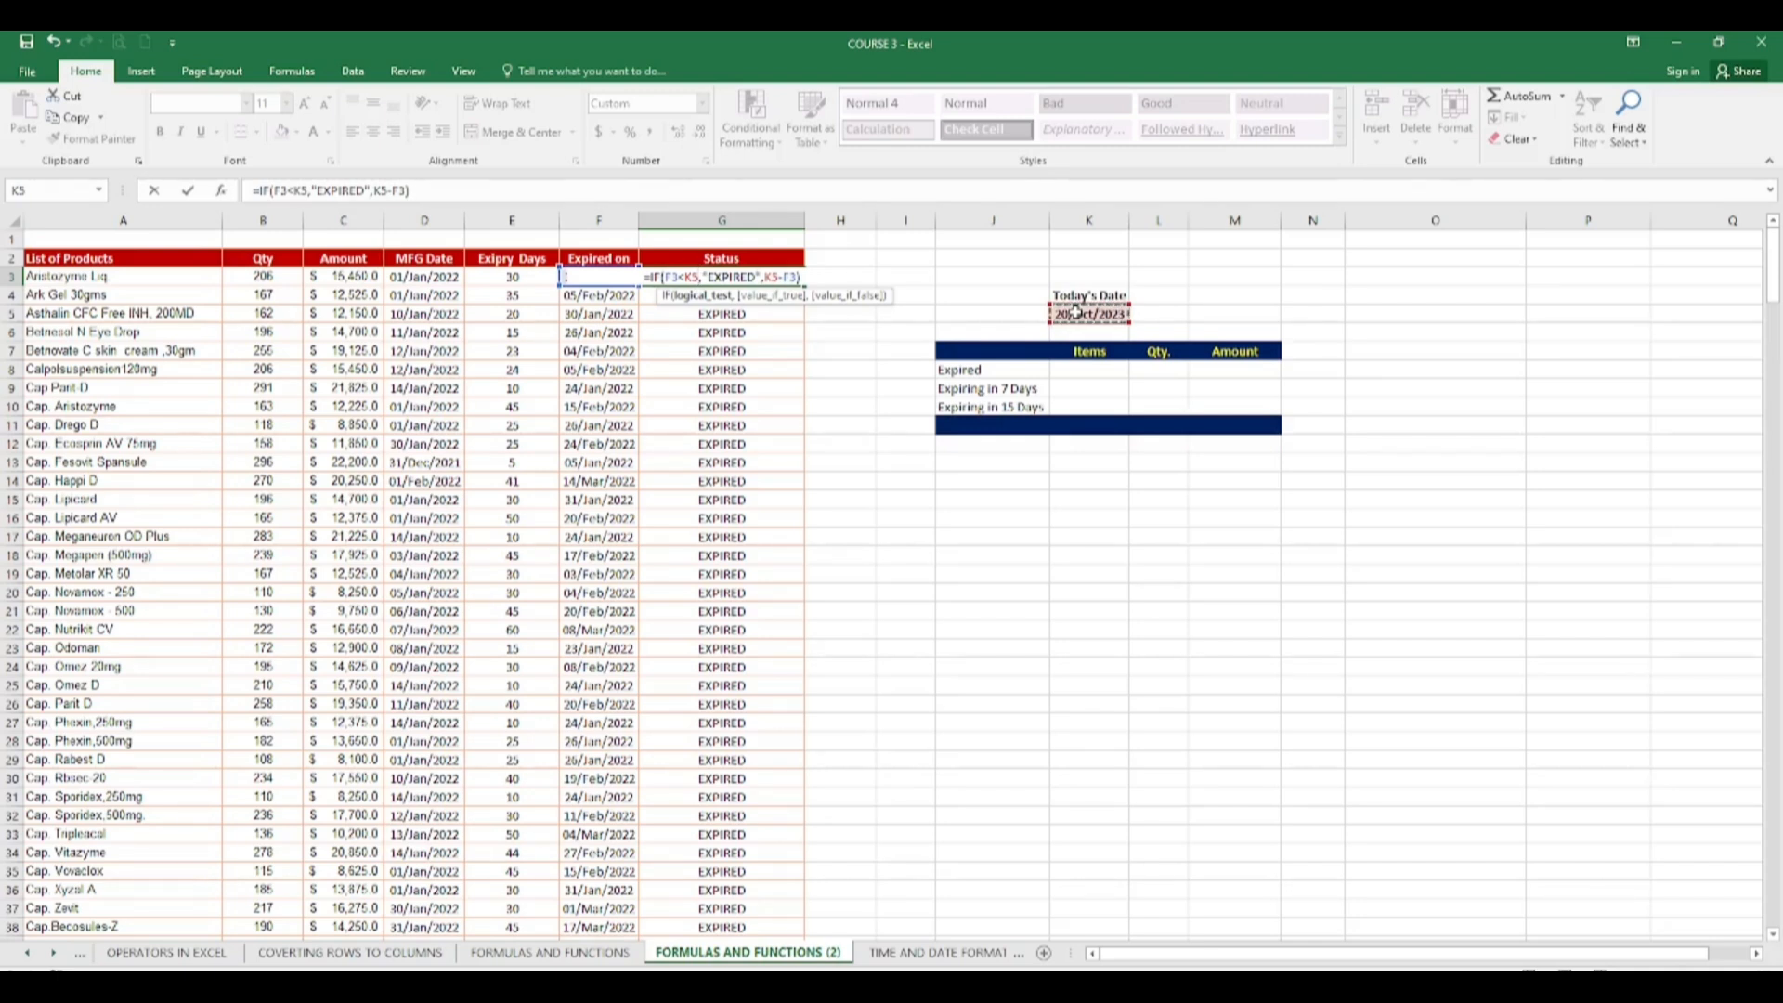
{"action": "key", "text": "F4"}
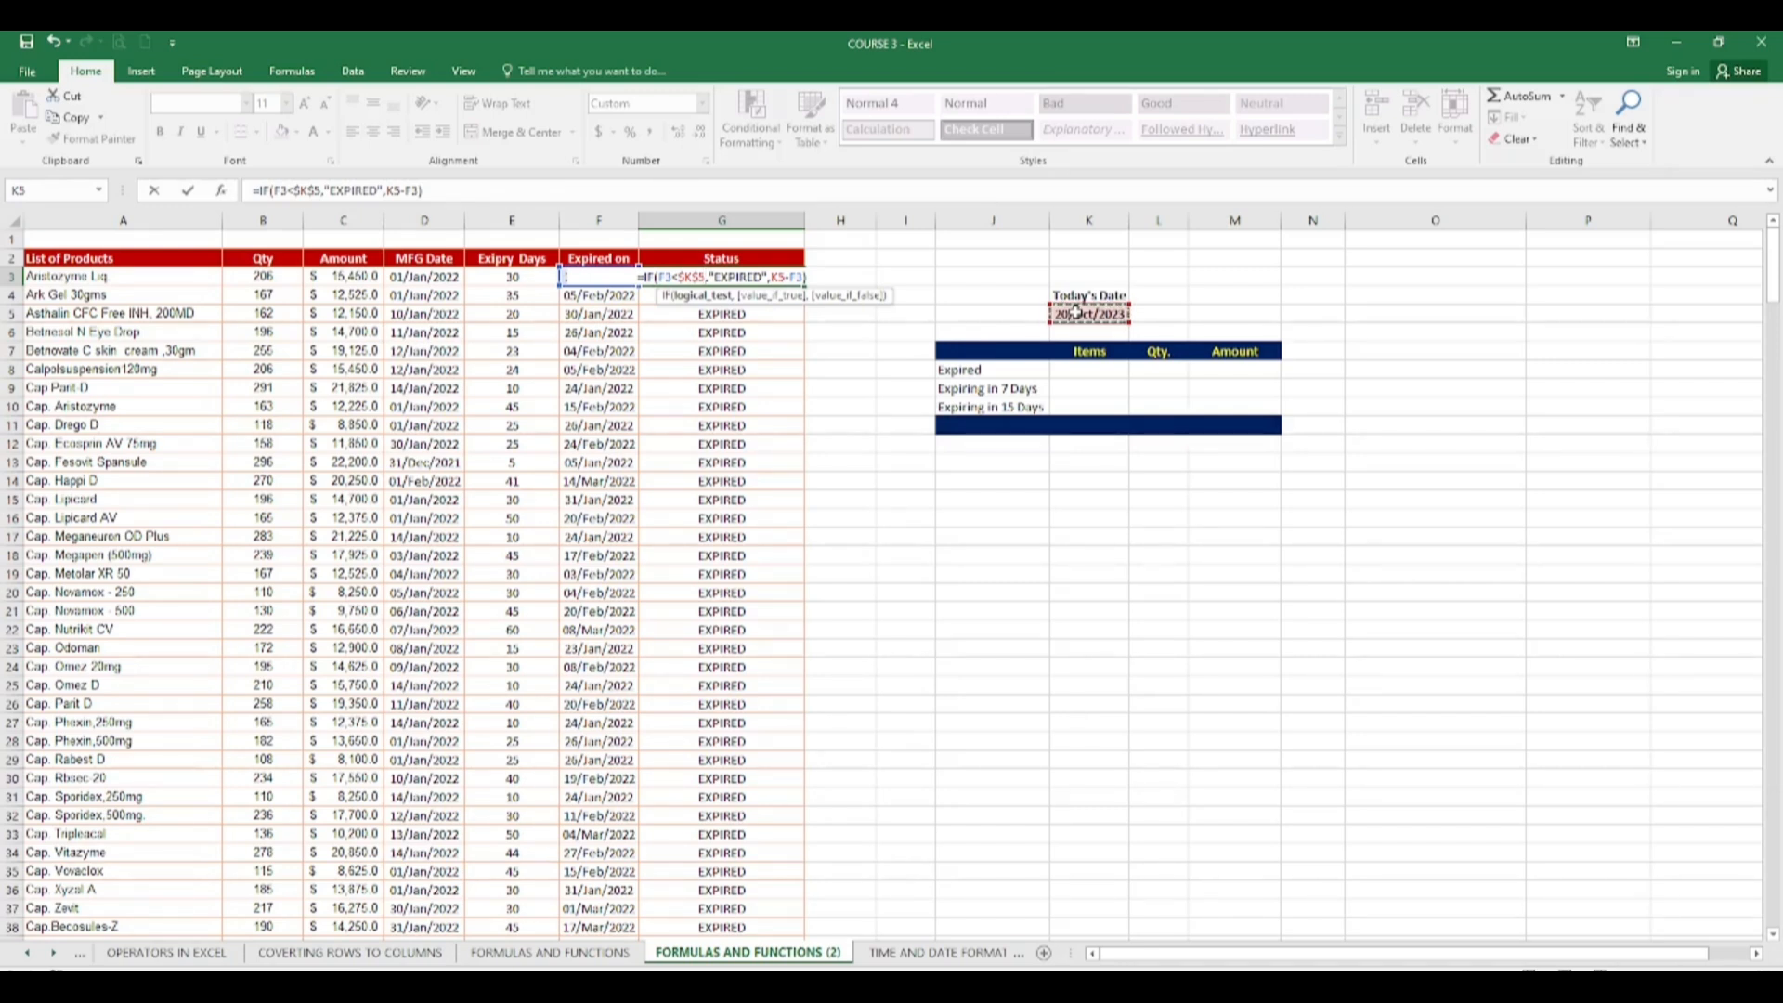
{"action": "key", "text": "Return"}
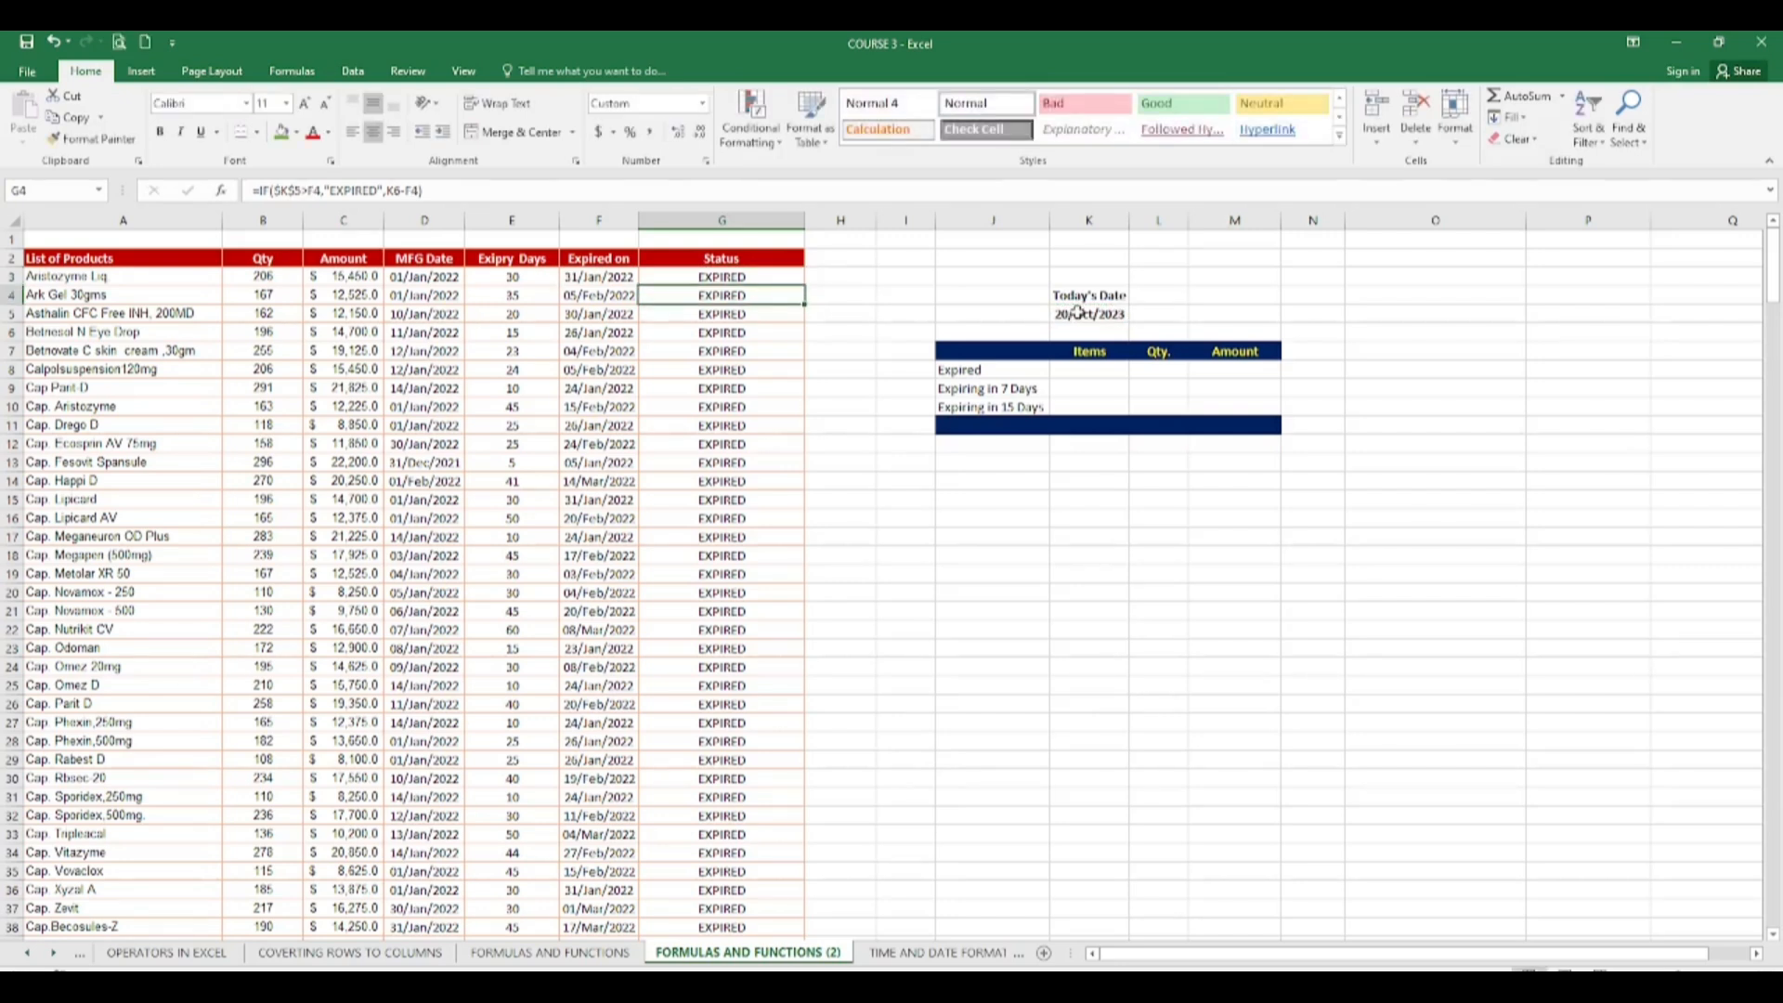
Step: Copy the revised G3 formula, =IF(F3<$K$5,"EXPIRED",K5-F3), down the whole Status column
{"action": "left_click", "coordinate": [735, 278]}
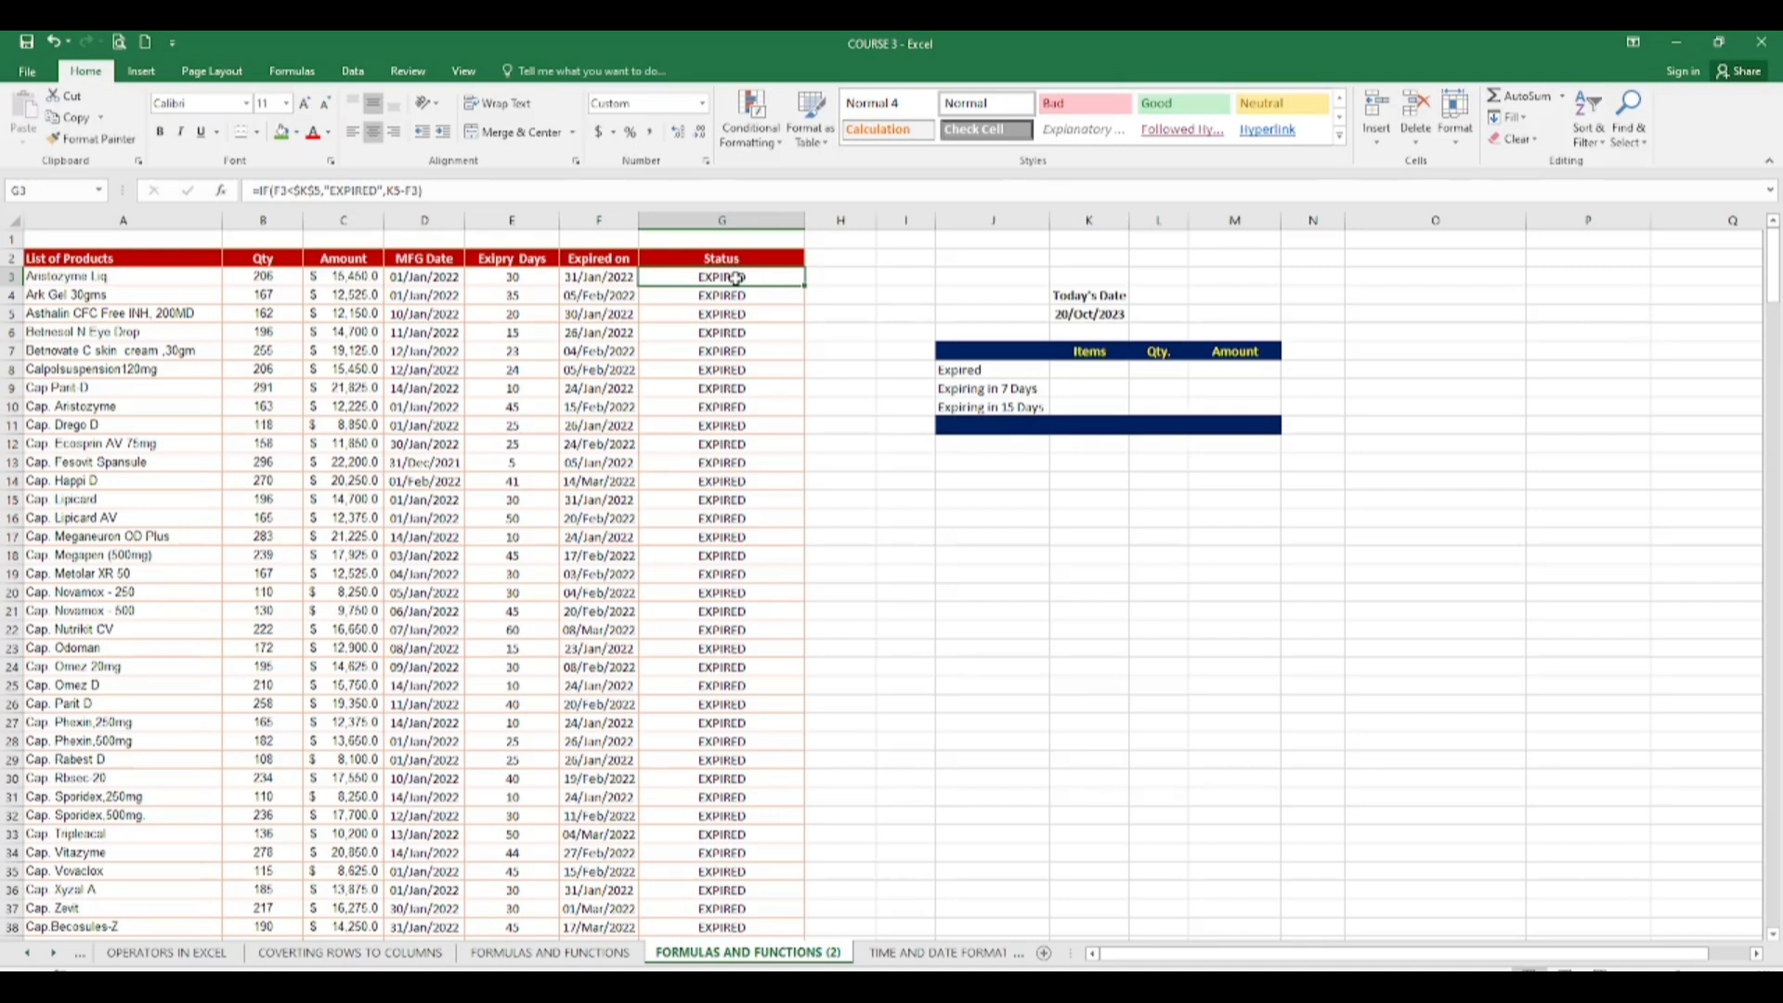
{"action": "double_click", "coordinate": [805, 286]}
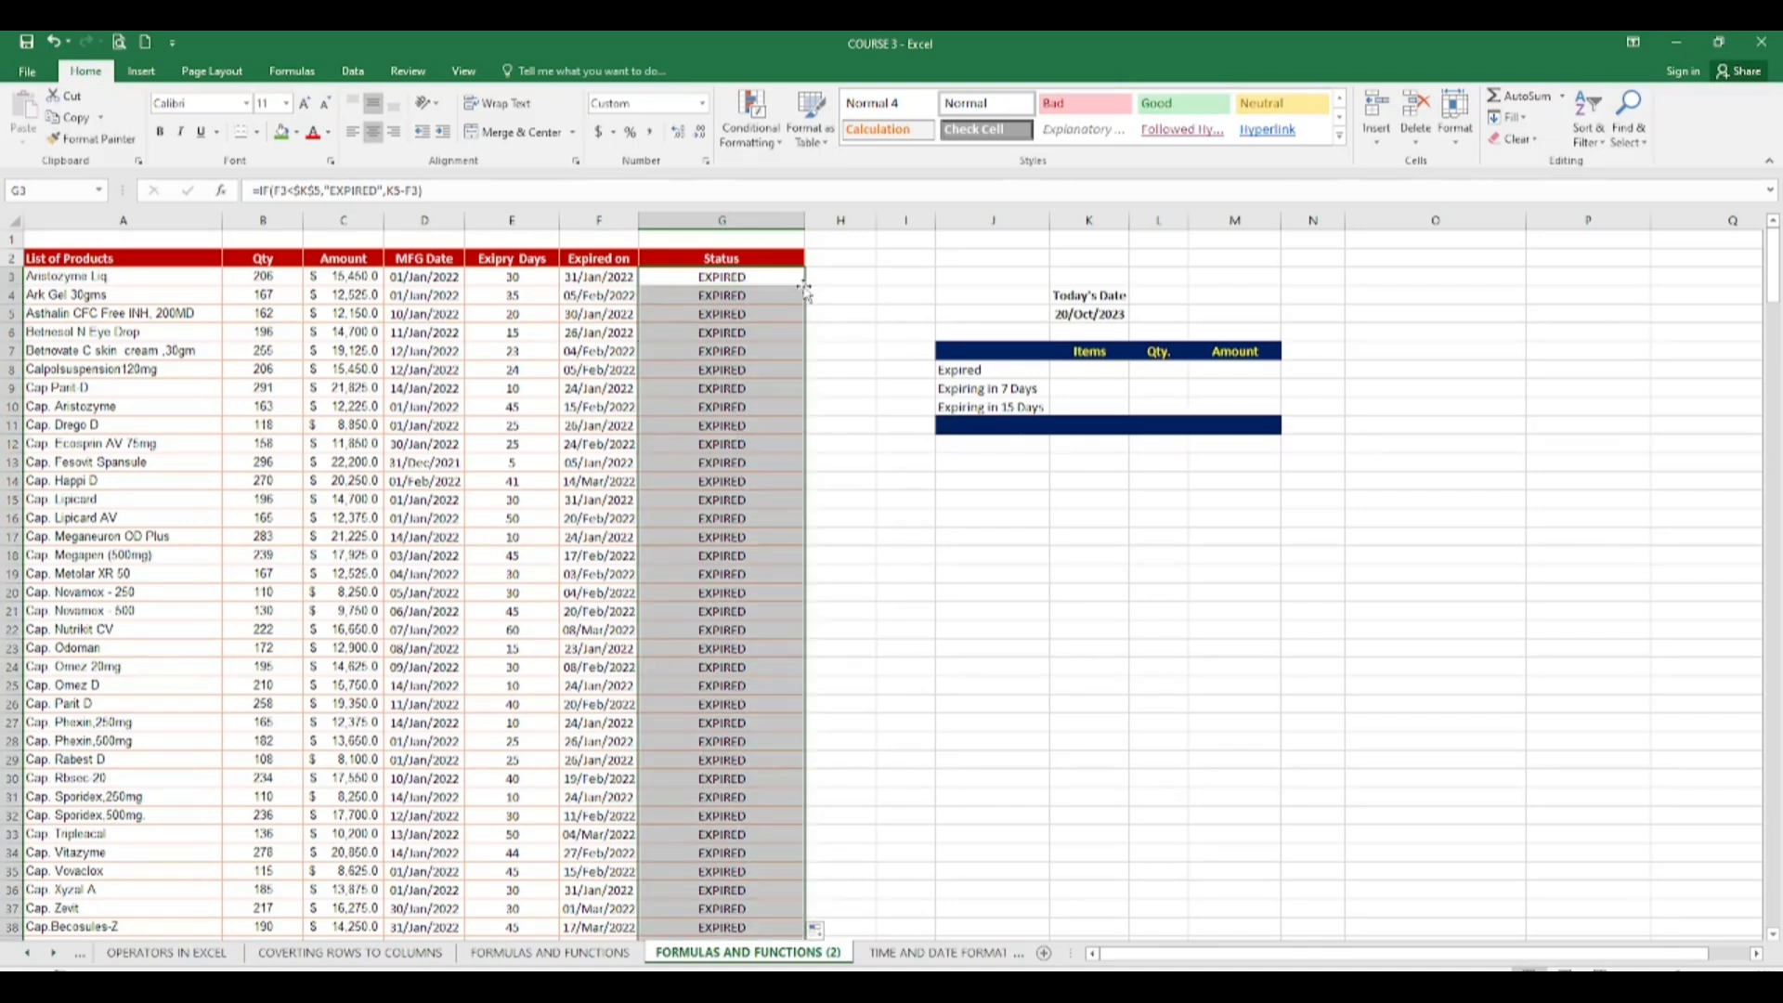
{"action": "left_click", "coordinate": [759, 348]}
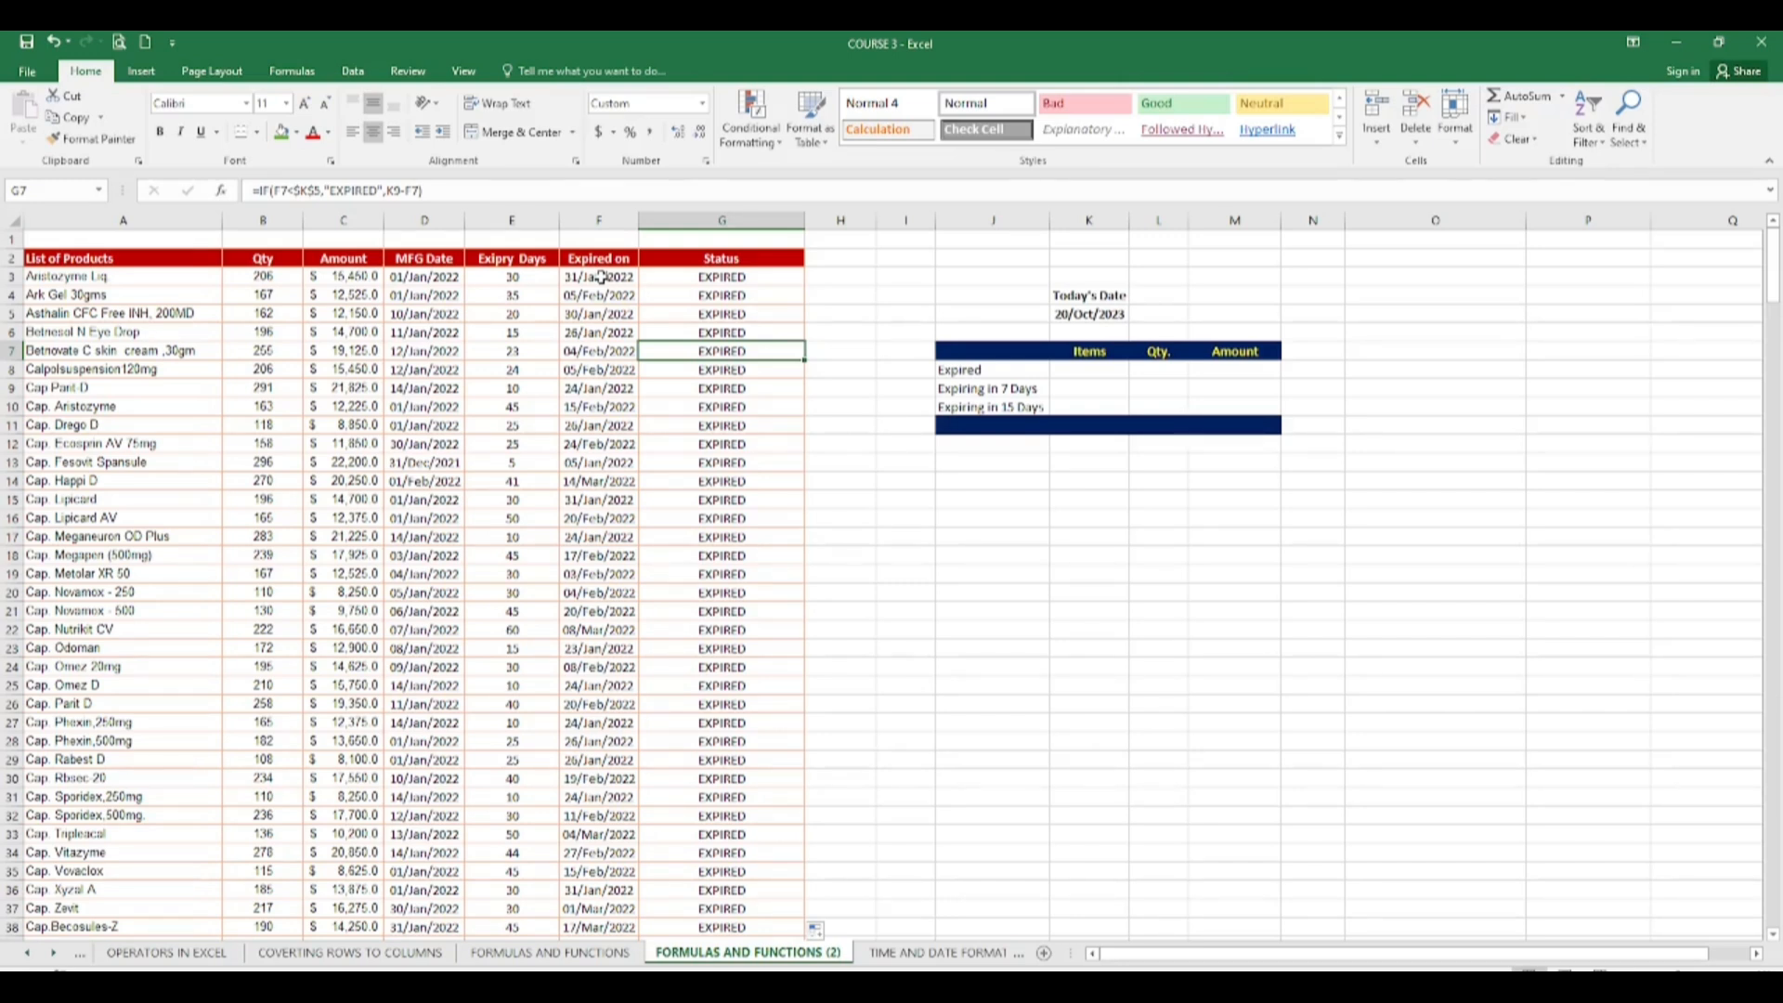
{"action": "left_click", "coordinate": [741, 310]}
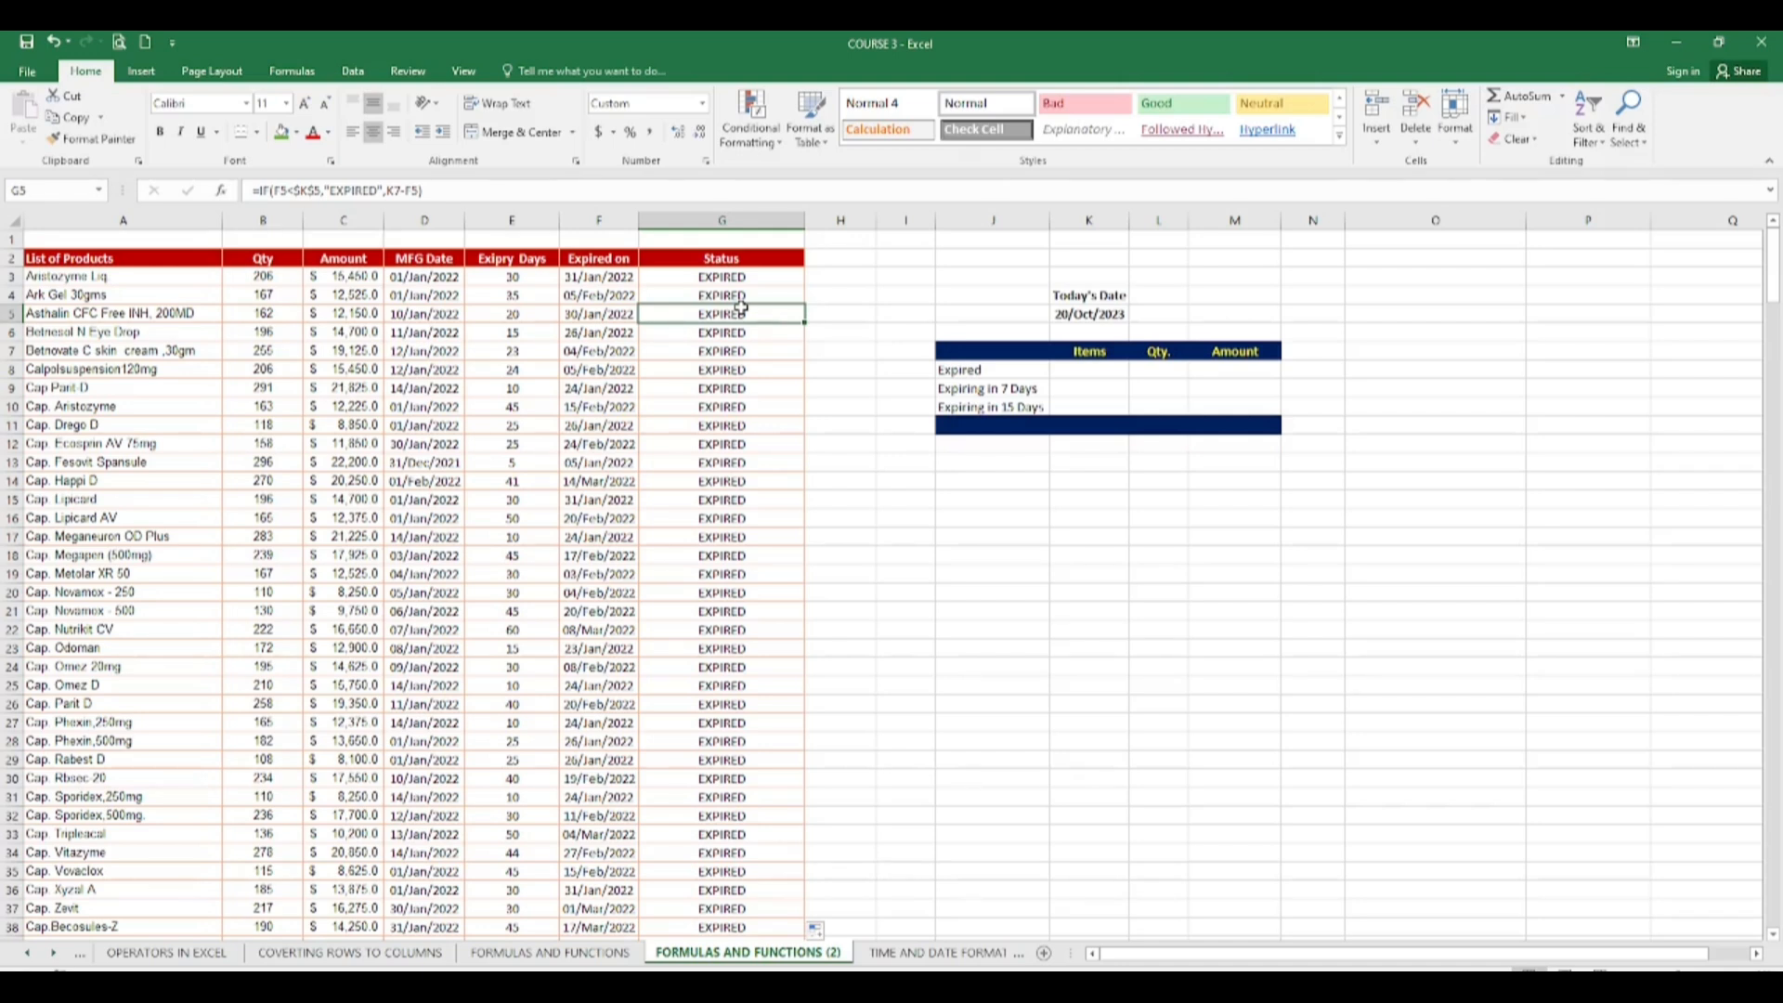
Step: Examine the Items, Qty. and Amount cells of the Expired row in the summary table
{"action": "left_click", "coordinate": [1092, 370]}
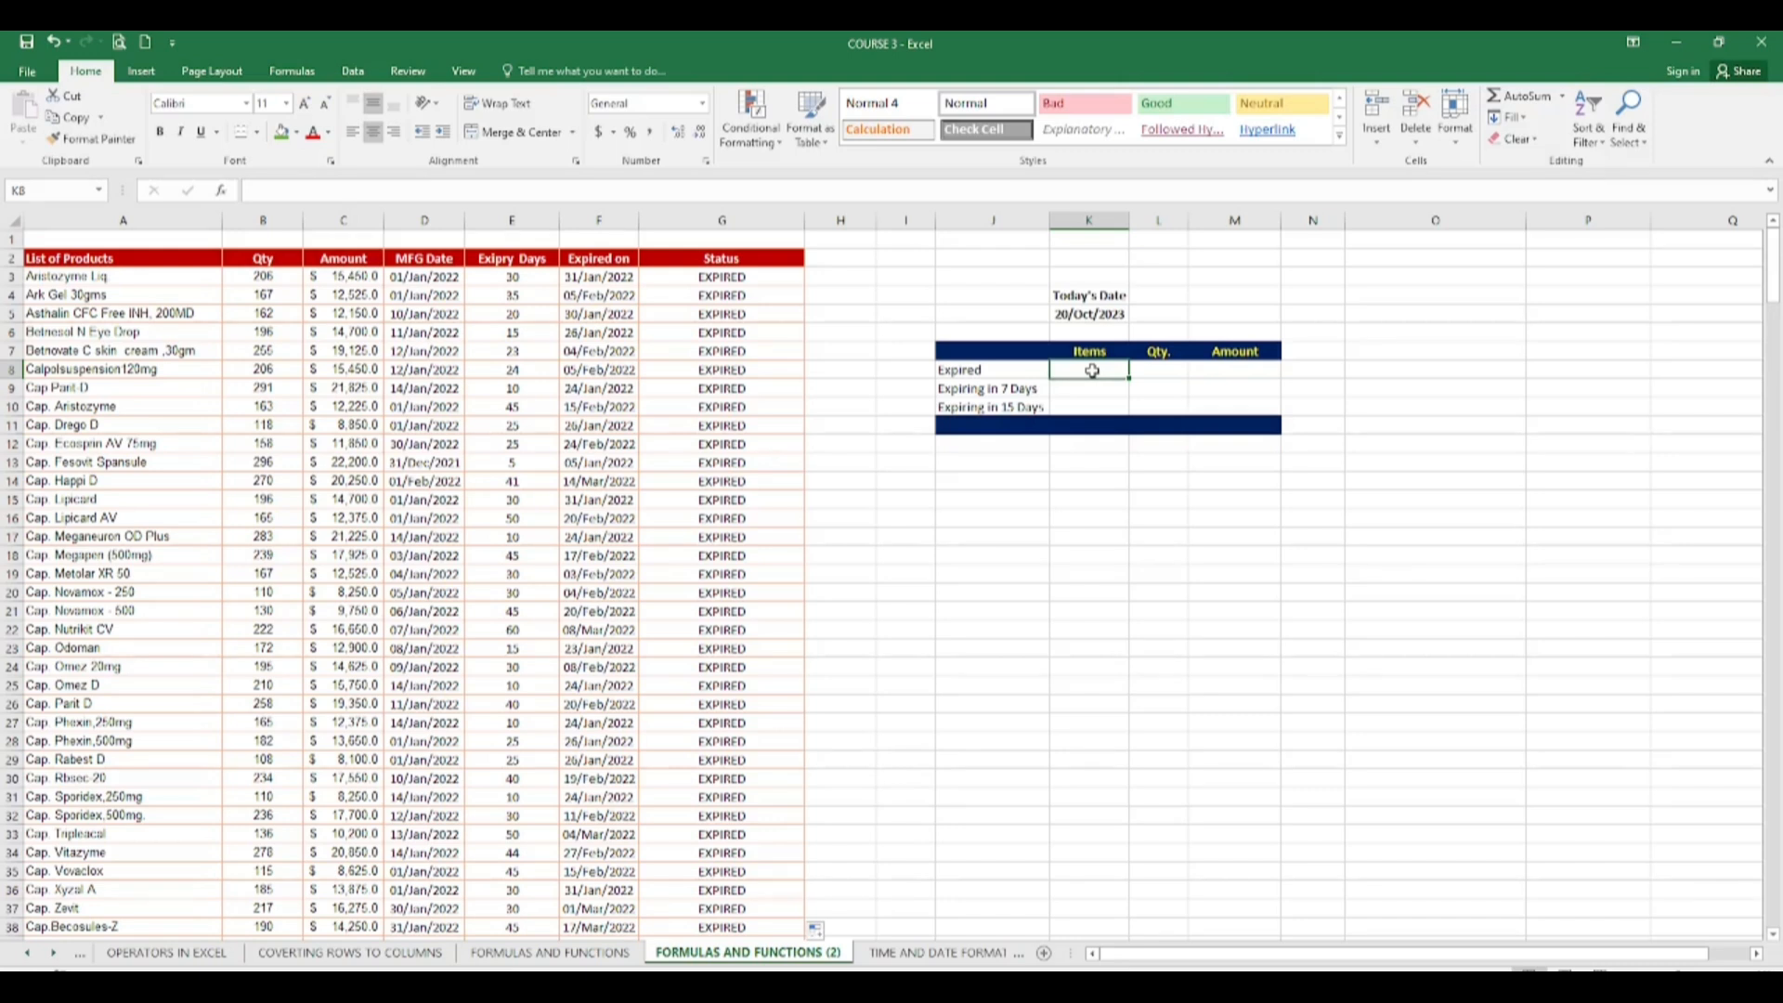
{"action": "left_click", "coordinate": [1154, 375]}
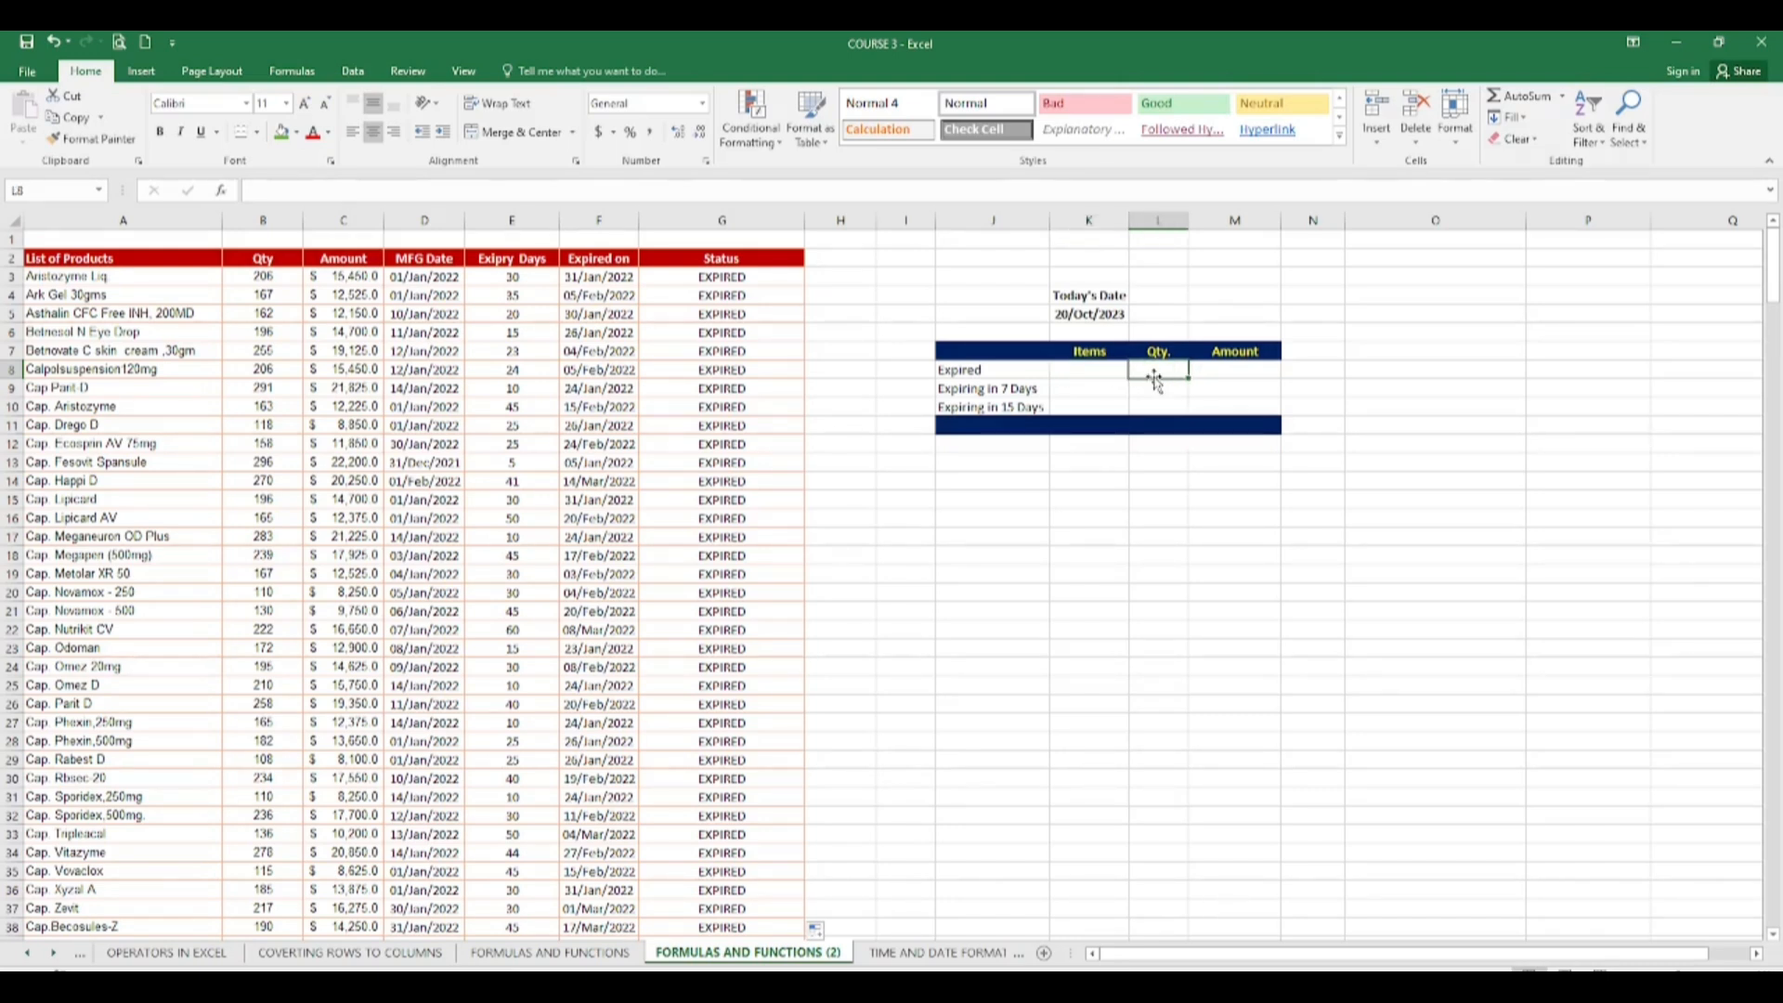
{"action": "left_click", "coordinate": [1228, 384]}
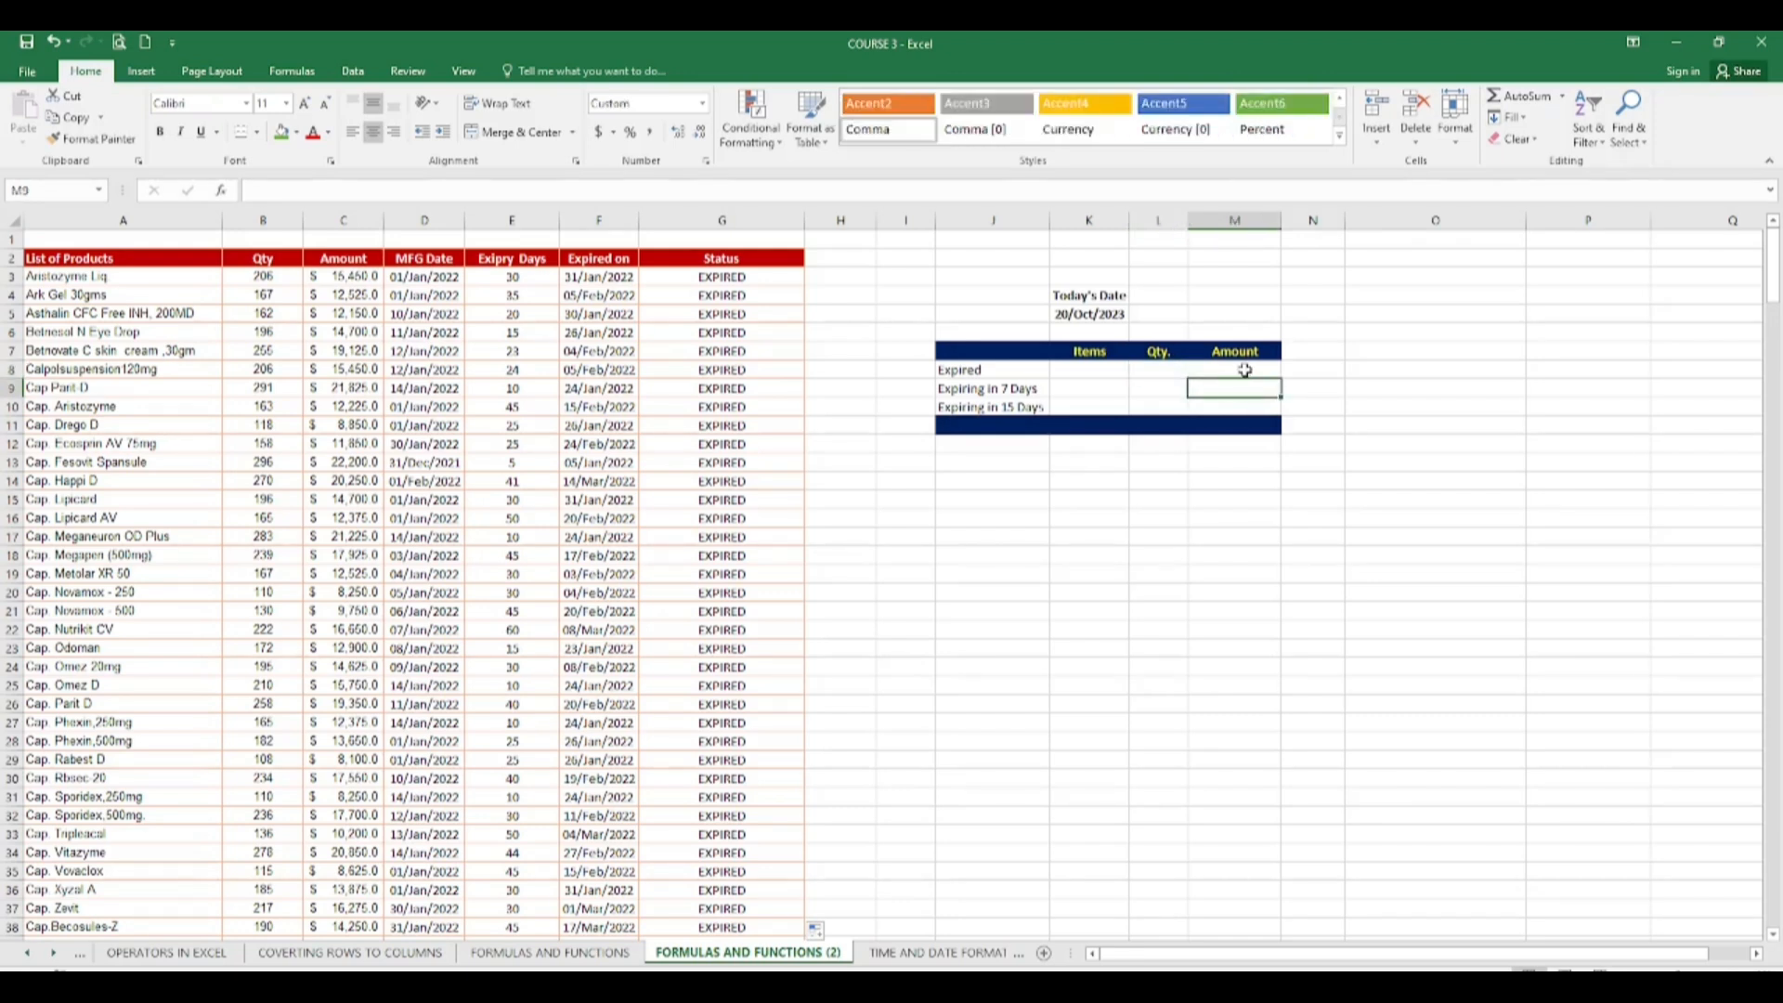
{"action": "left_click", "coordinate": [1246, 370]}
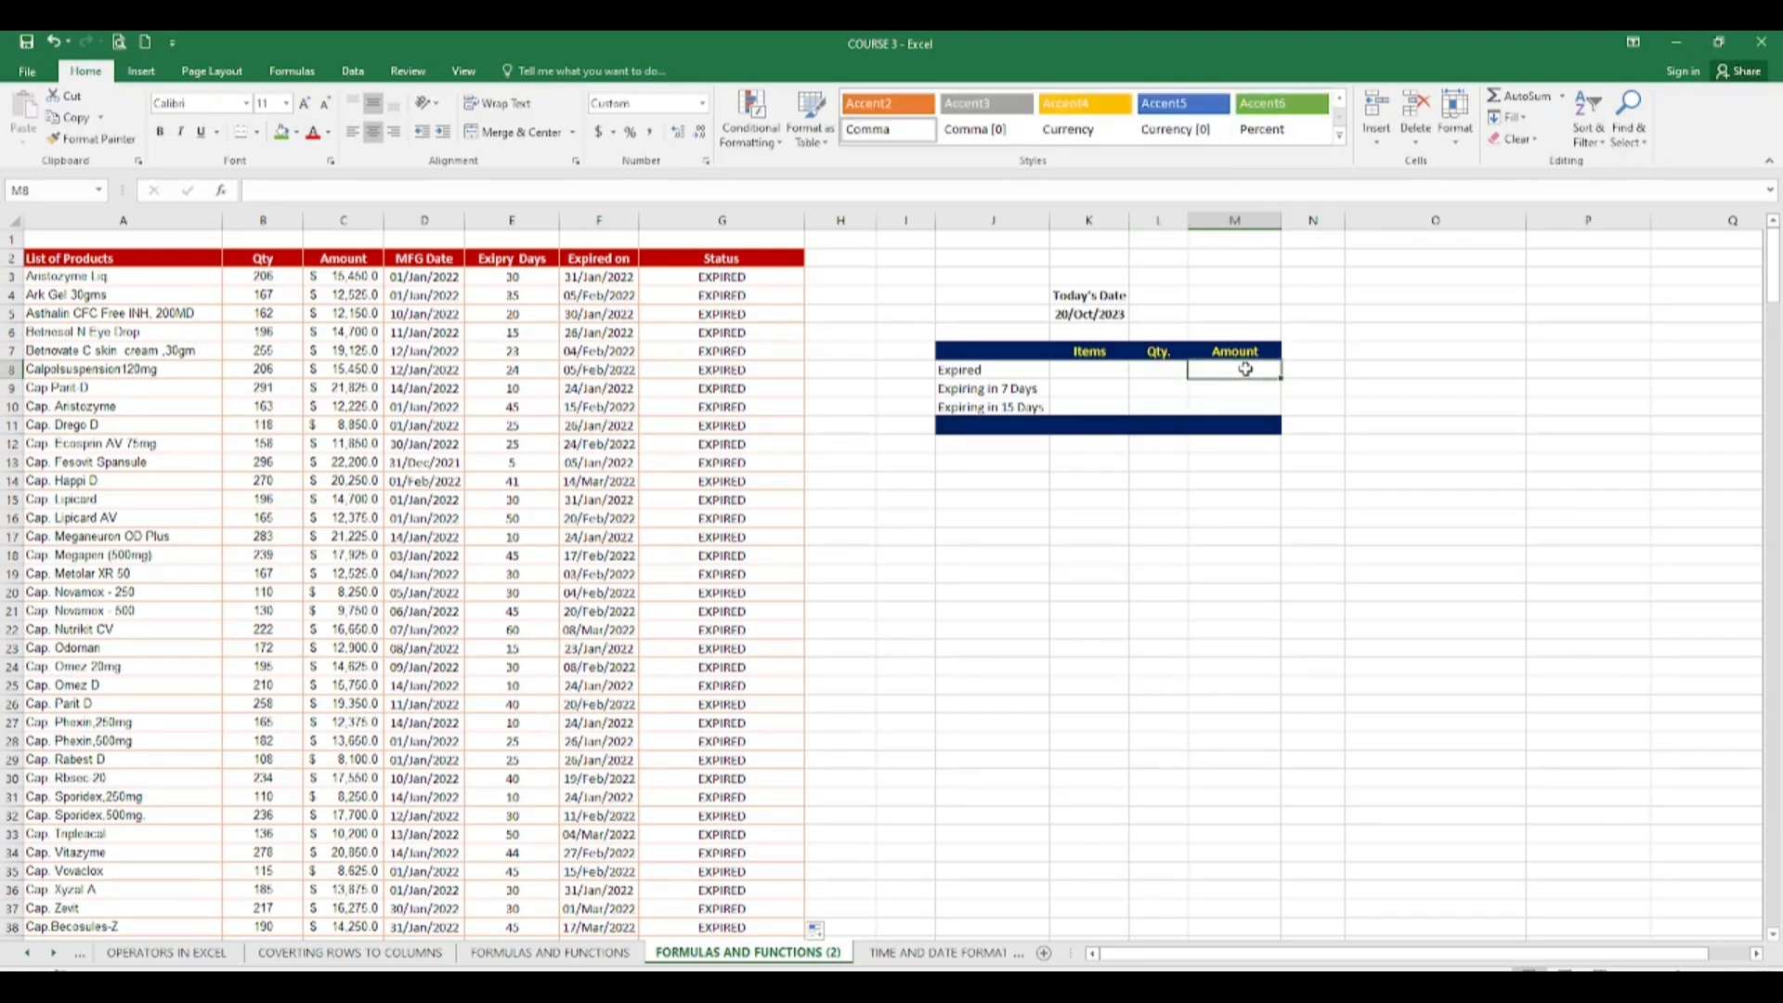
Step: Start a COUNTIF formula in the Expired row's Items cell, K8, using the entire Status column G:G as the range
{"action": "left_click", "coordinate": [1056, 371]}
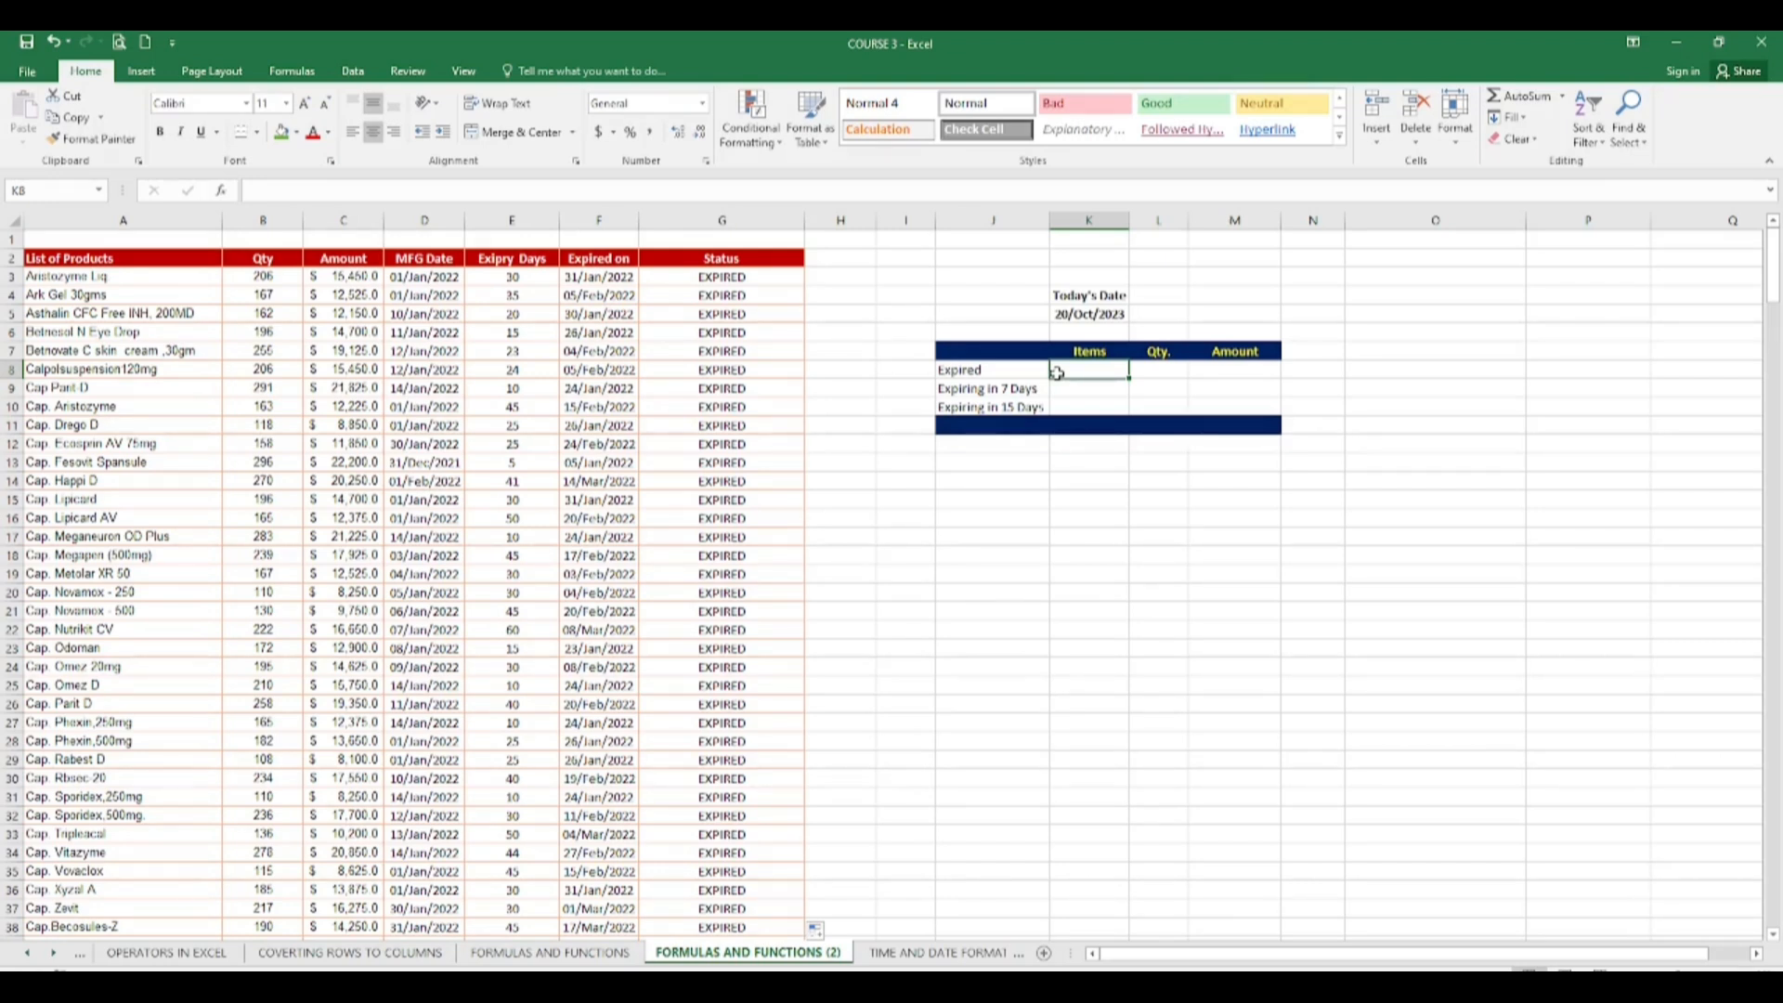
{"action": "type", "text": "=COUNTIF"}
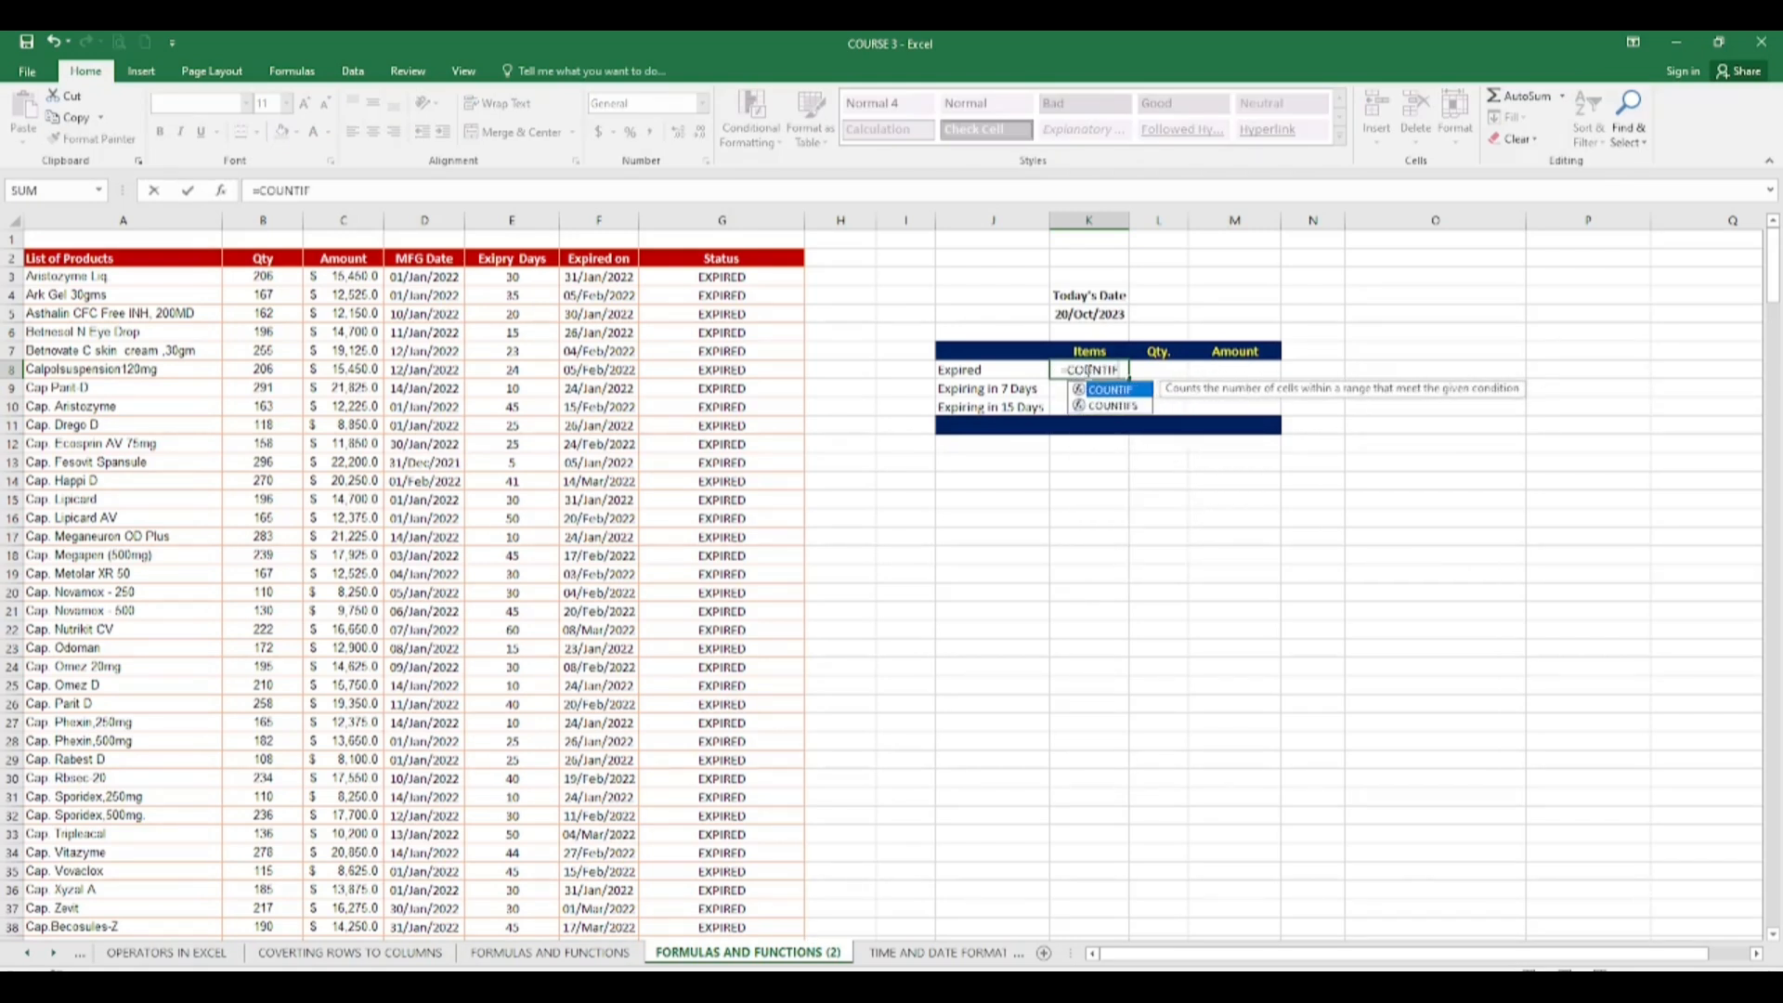
{"action": "type", "text": "("}
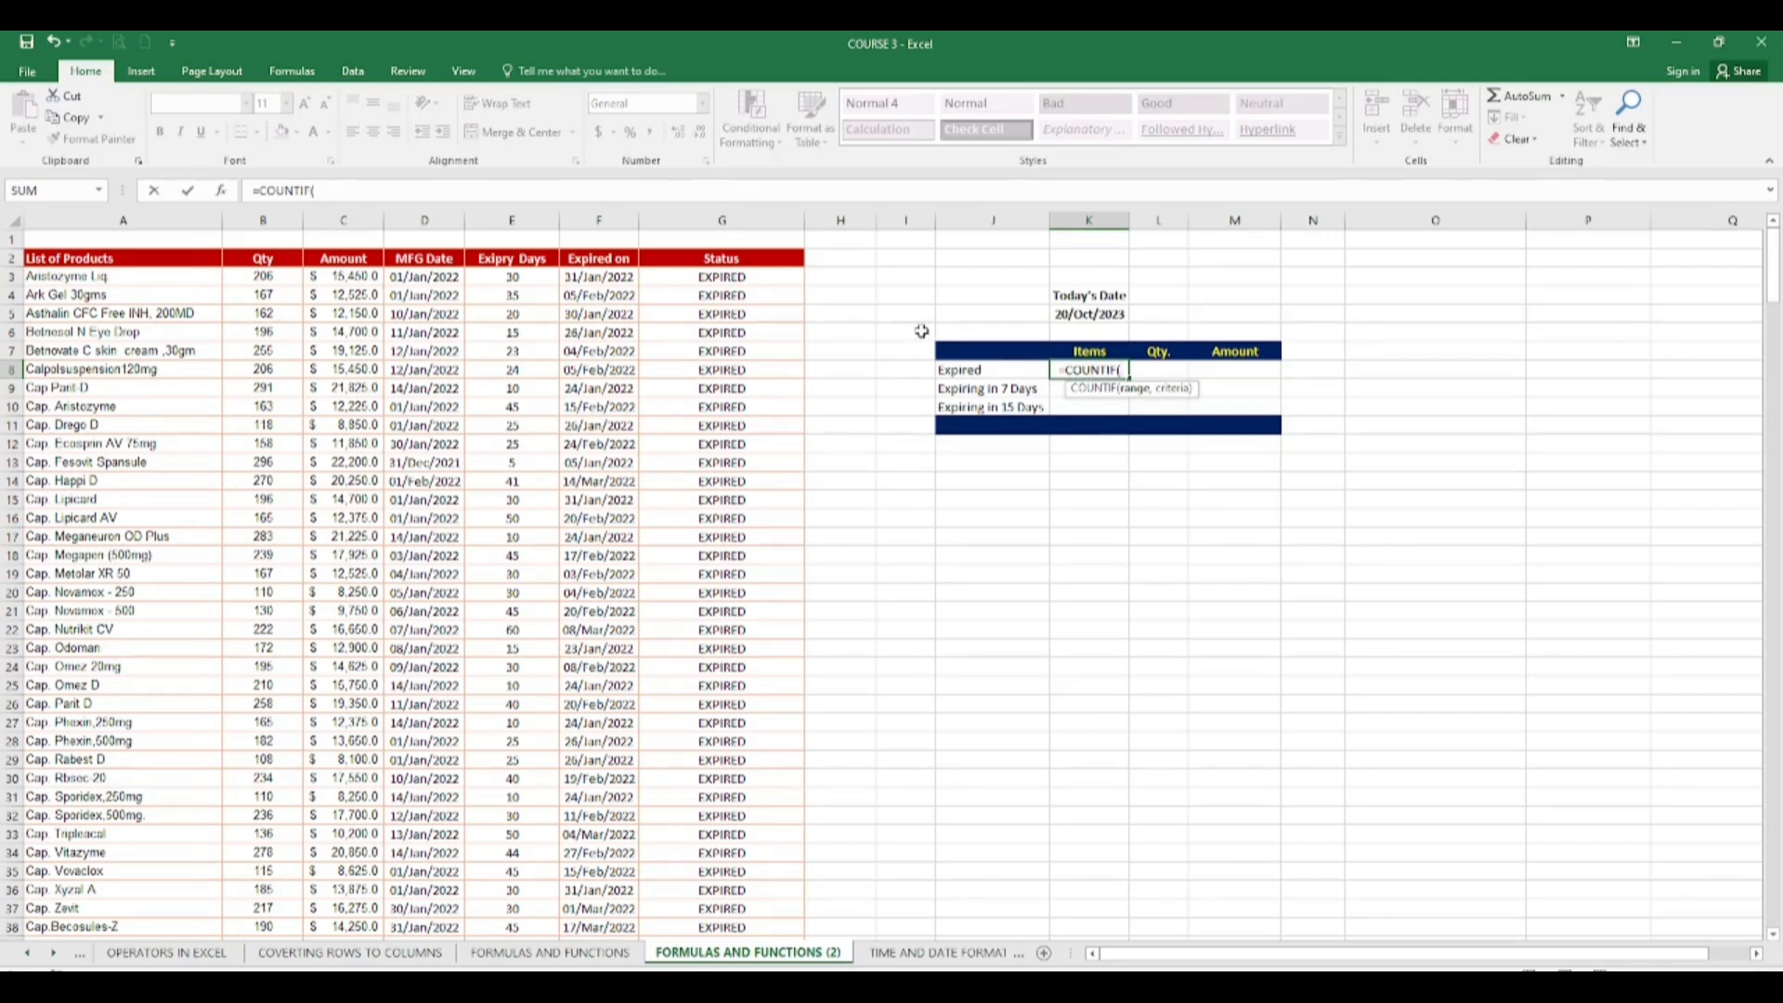
{"action": "left_click", "coordinate": [755, 277]}
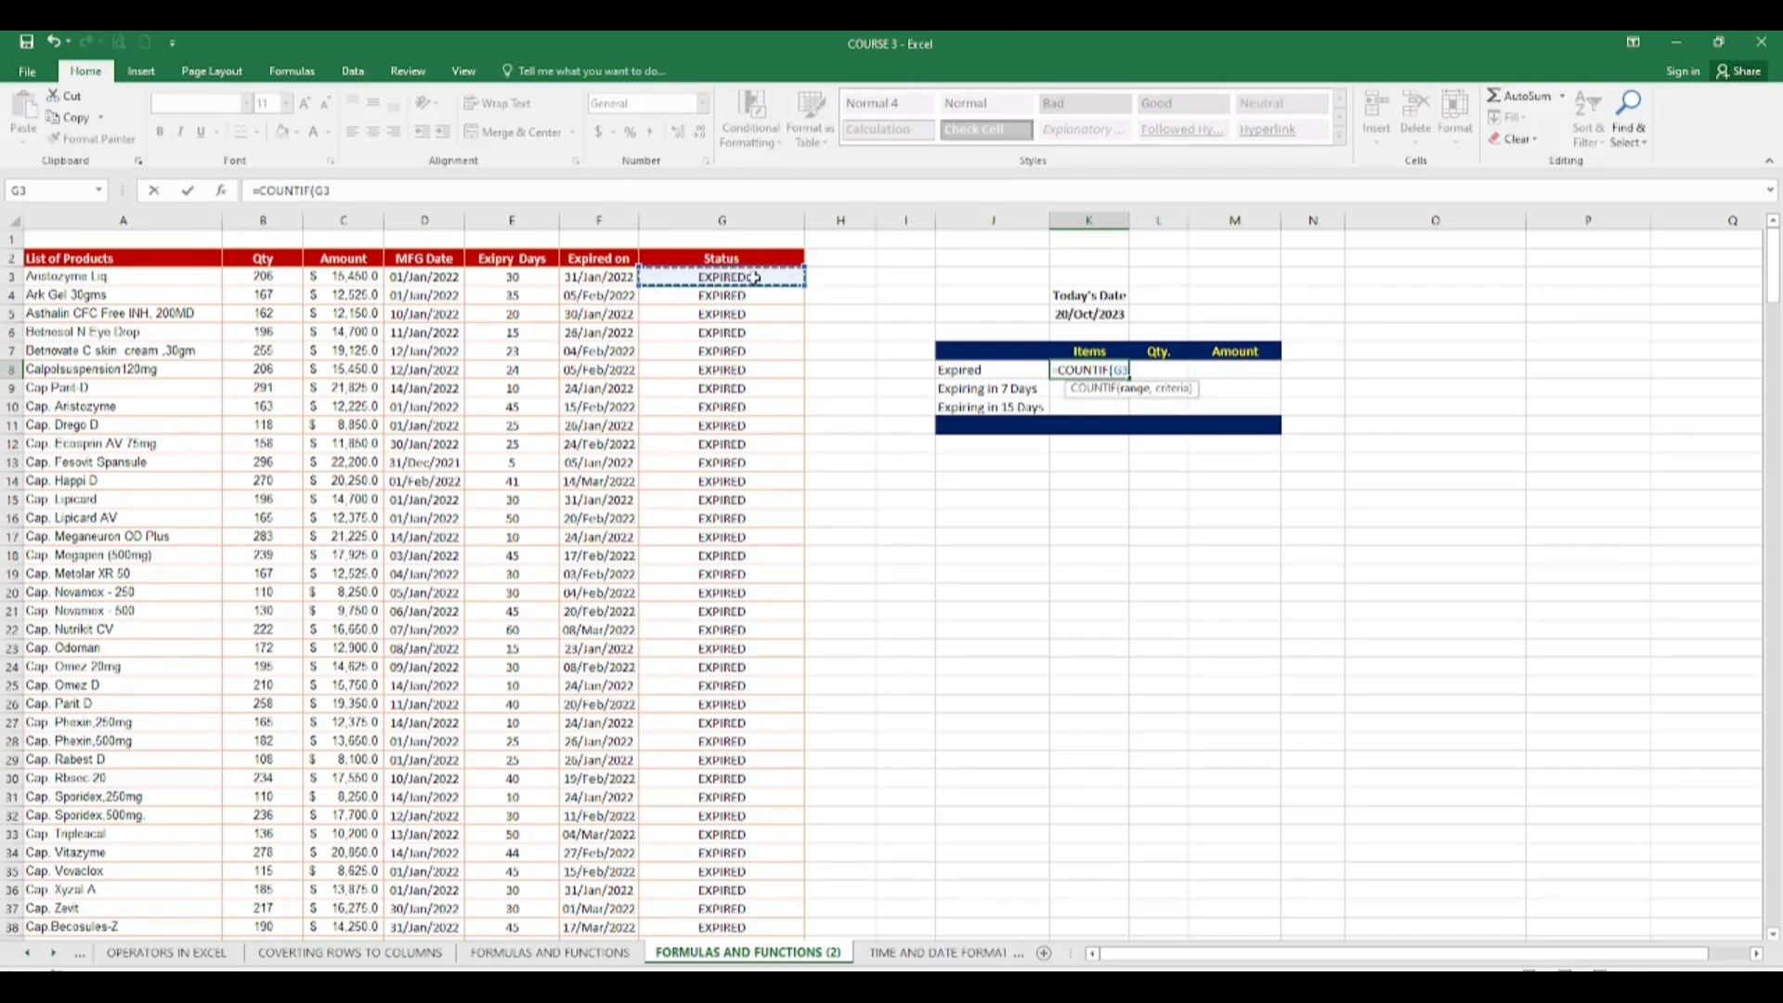
{"action": "key", "text": "ctrl+a"}
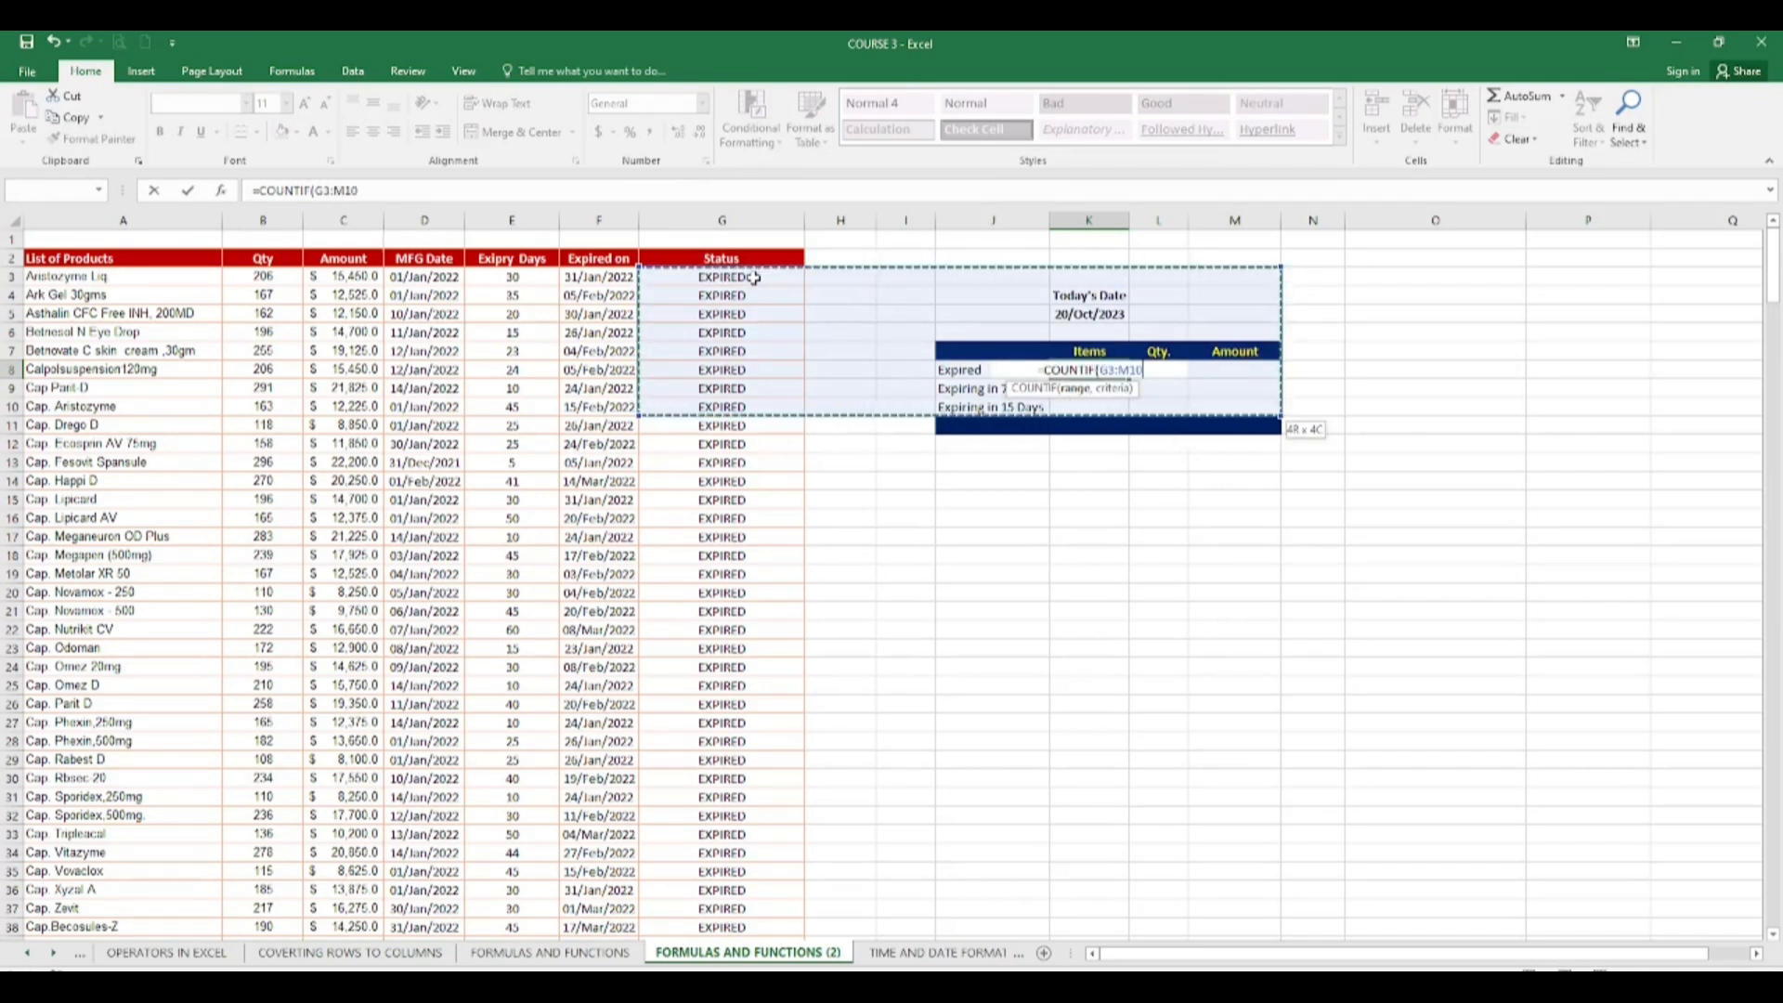
{"action": "left_click", "coordinate": [743, 406]}
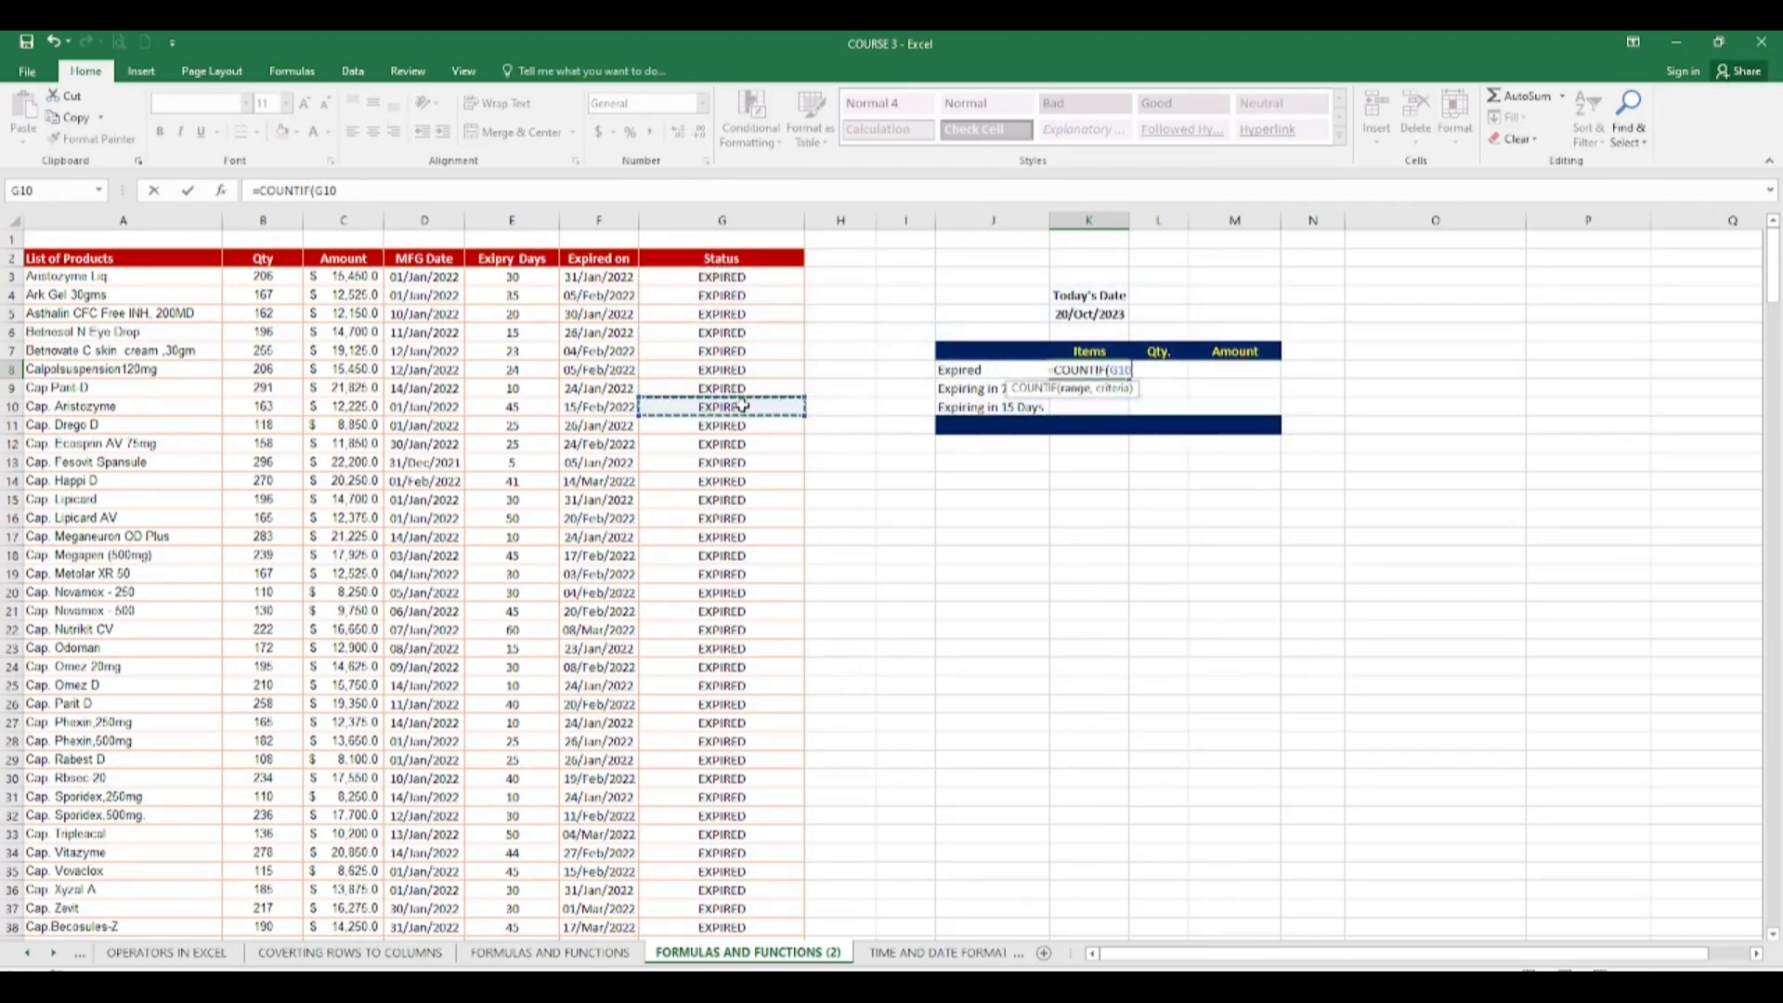
{"action": "left_click", "coordinate": [733, 353]}
{"action": "left_click", "coordinate": [738, 275]}
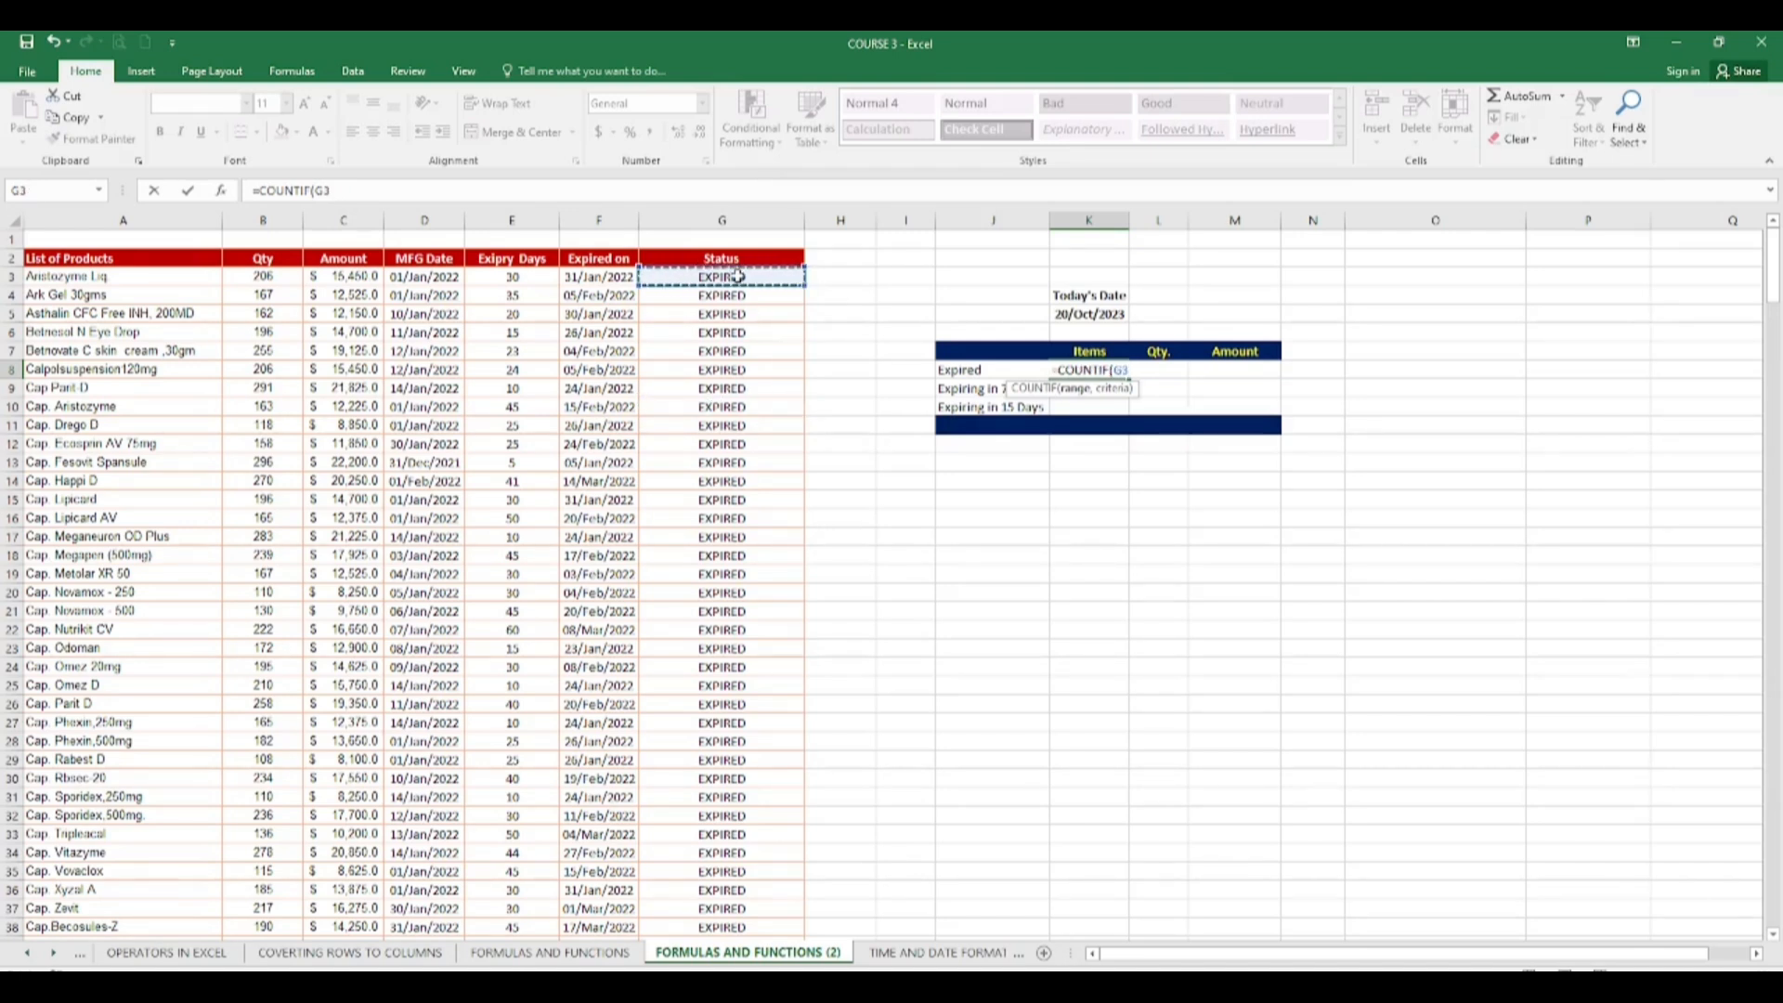
{"action": "key", "text": "ctrl+space"}
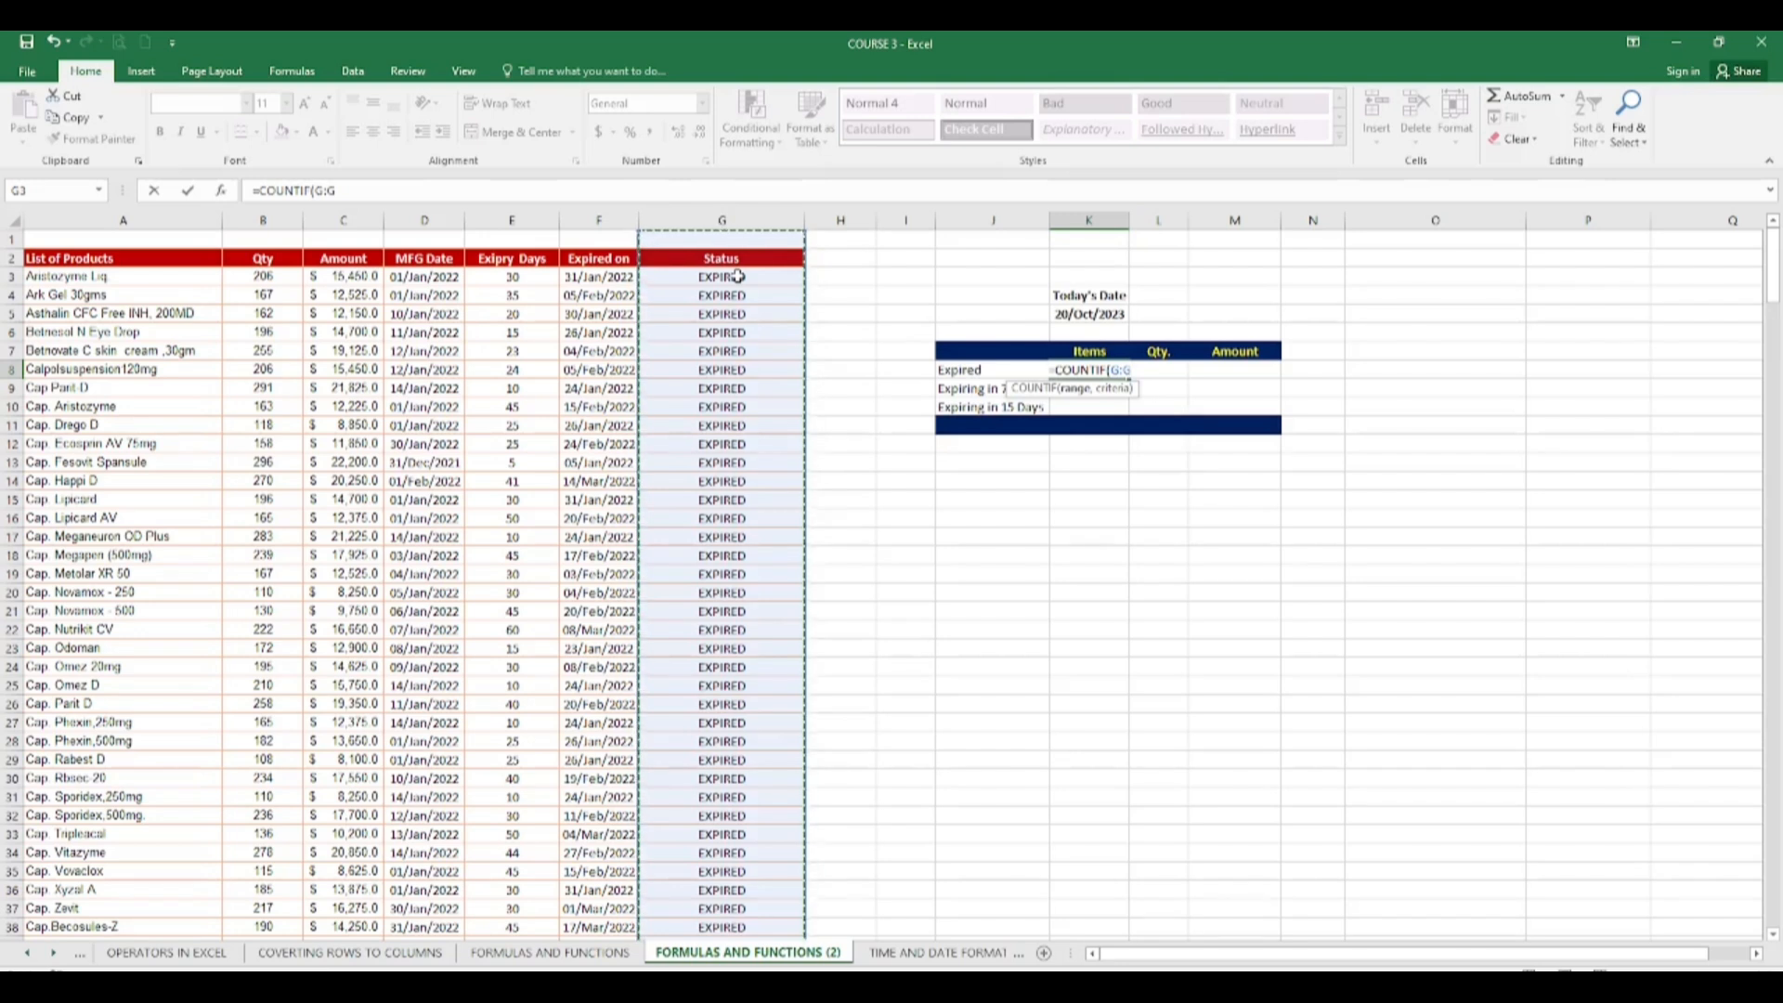
Step: Complete the K8 COUNTIF formula with "EXPIRED" as the criteria and review the entered formula
{"action": "type", "text": ","}
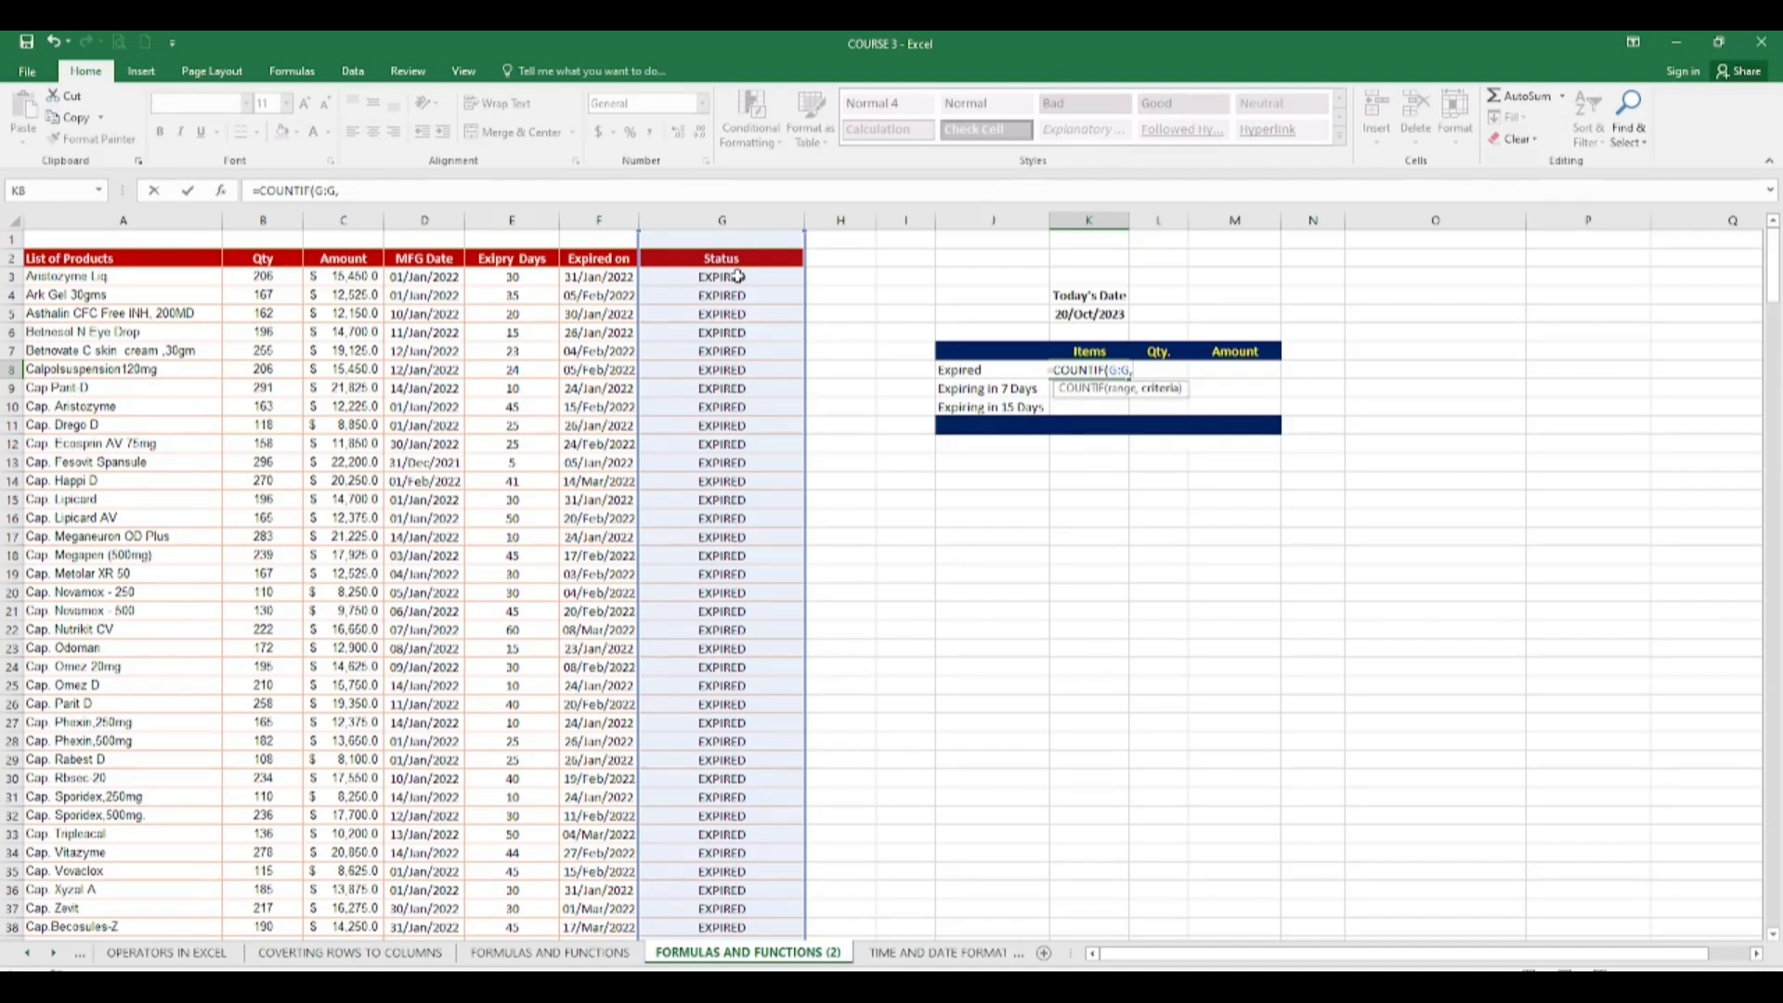
{"action": "type", "text": "\"EX"}
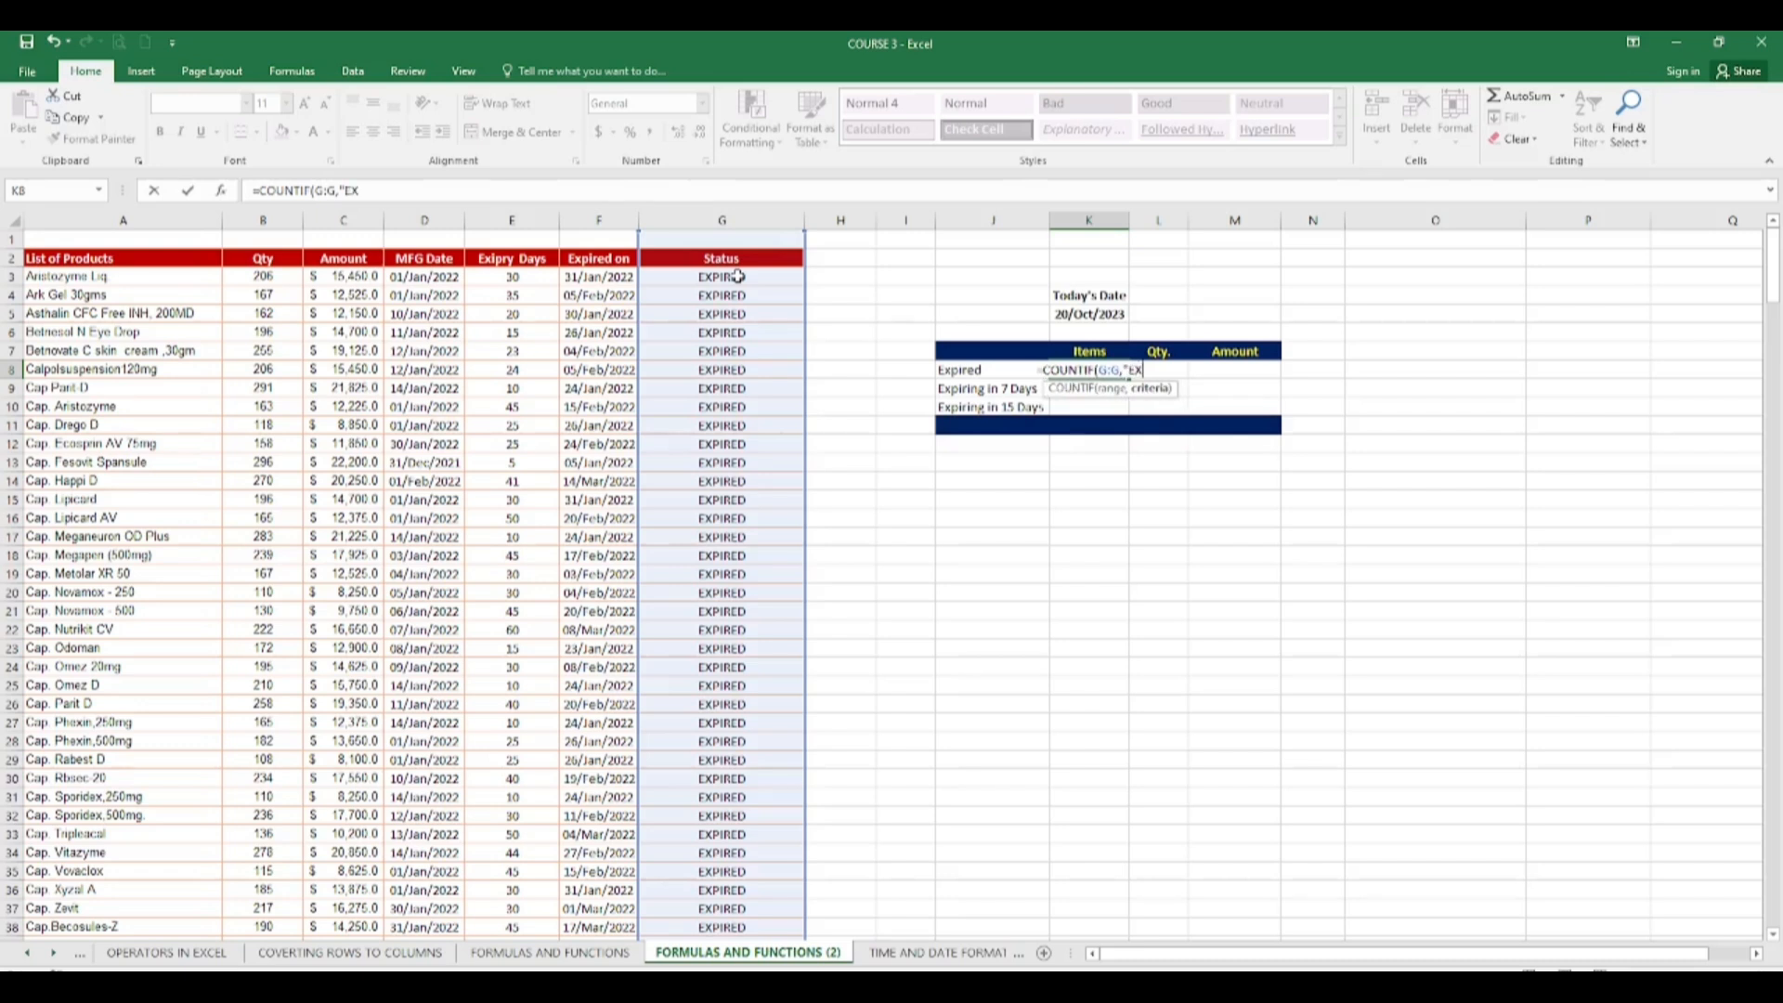
{"action": "type", "text": "PIRED\""}
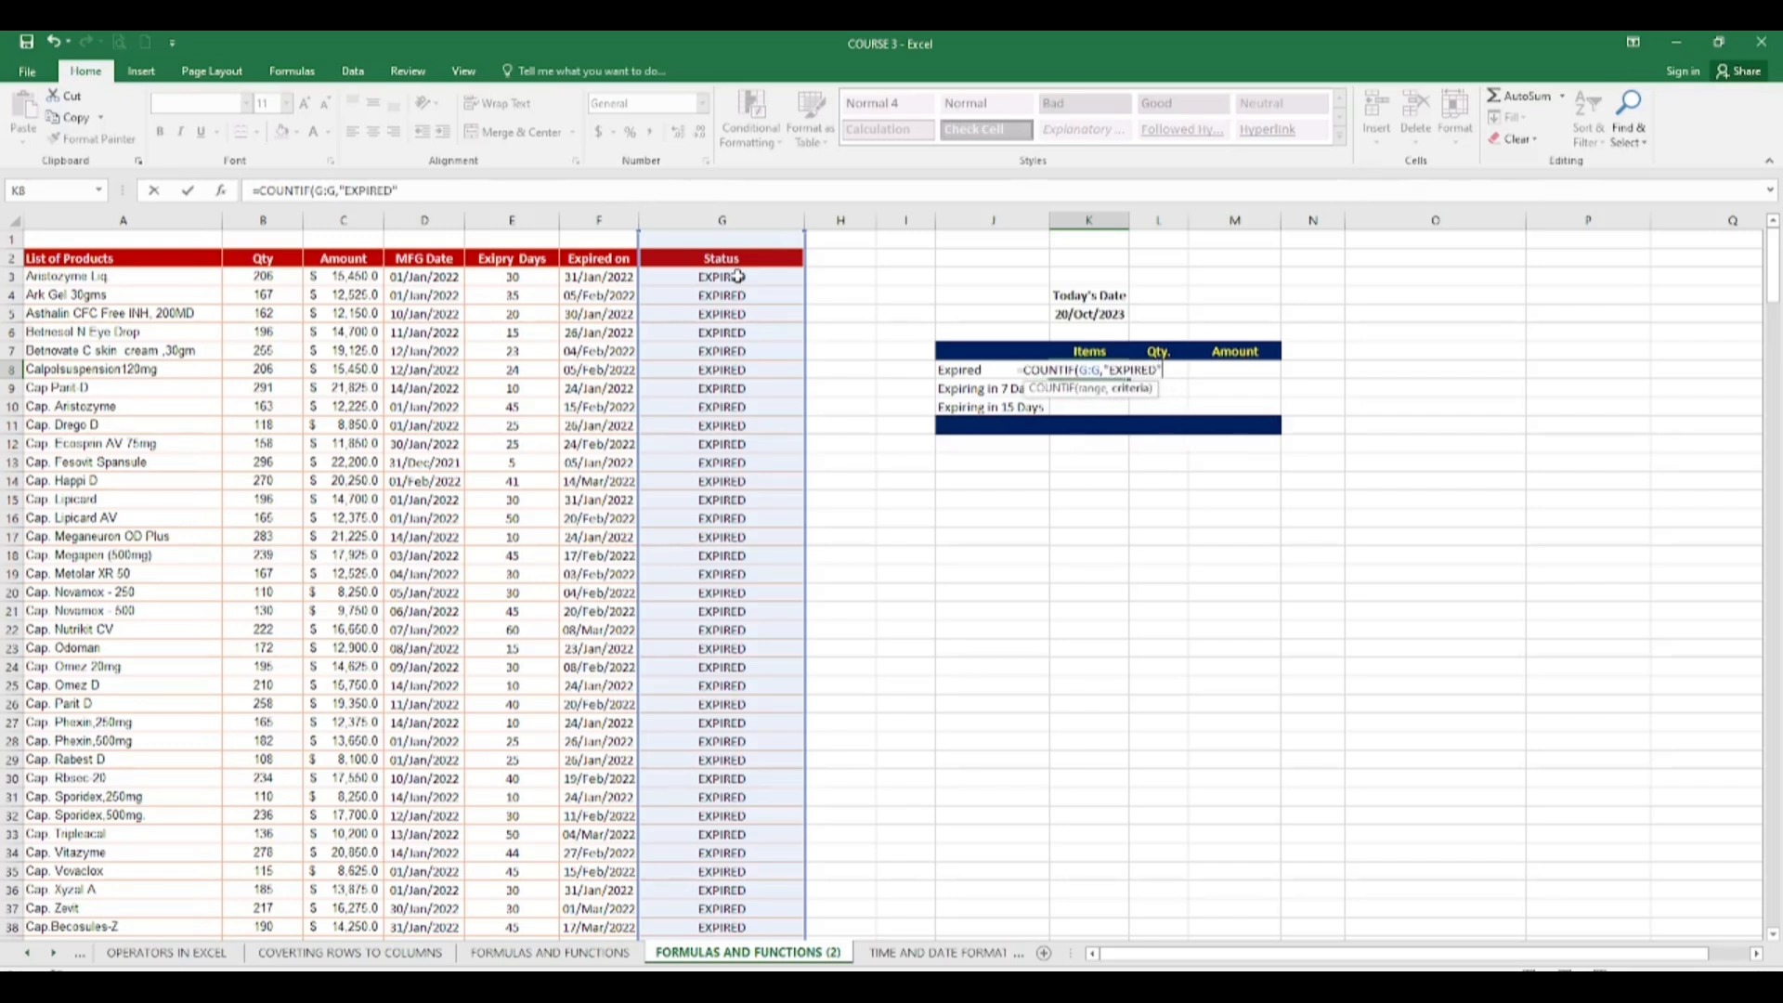
{"action": "key", "text": "Return"}
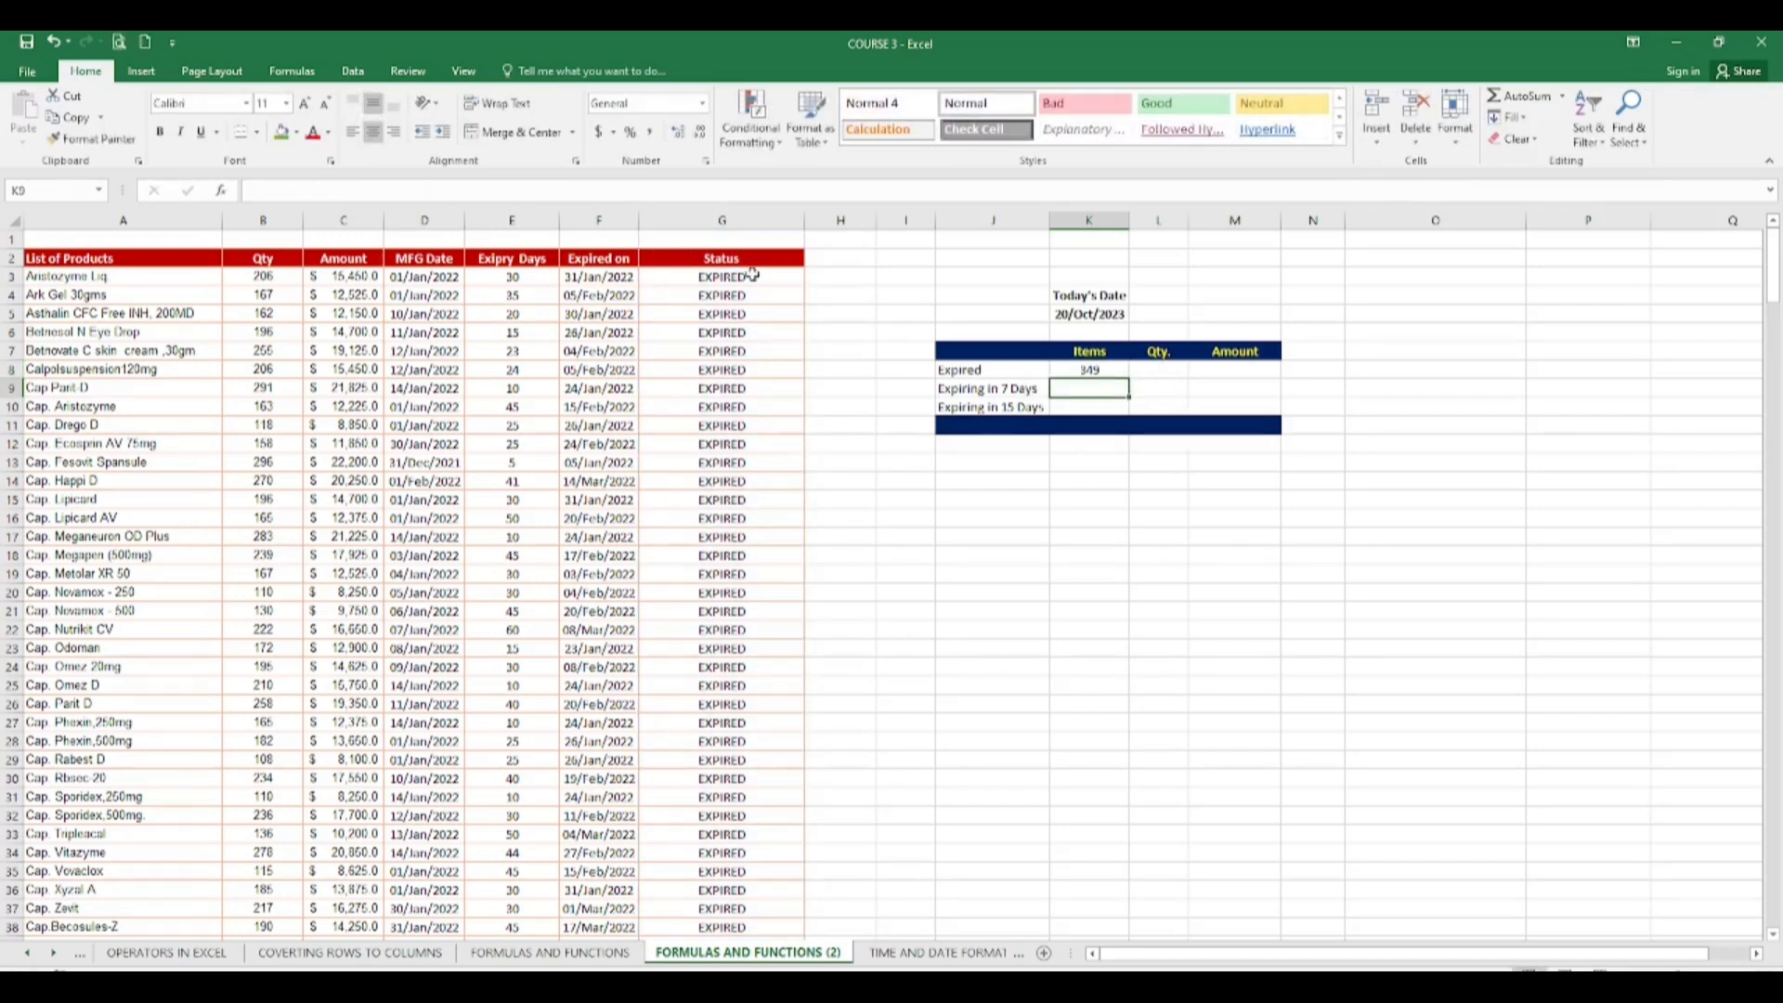
{"action": "left_click", "coordinate": [1103, 370]}
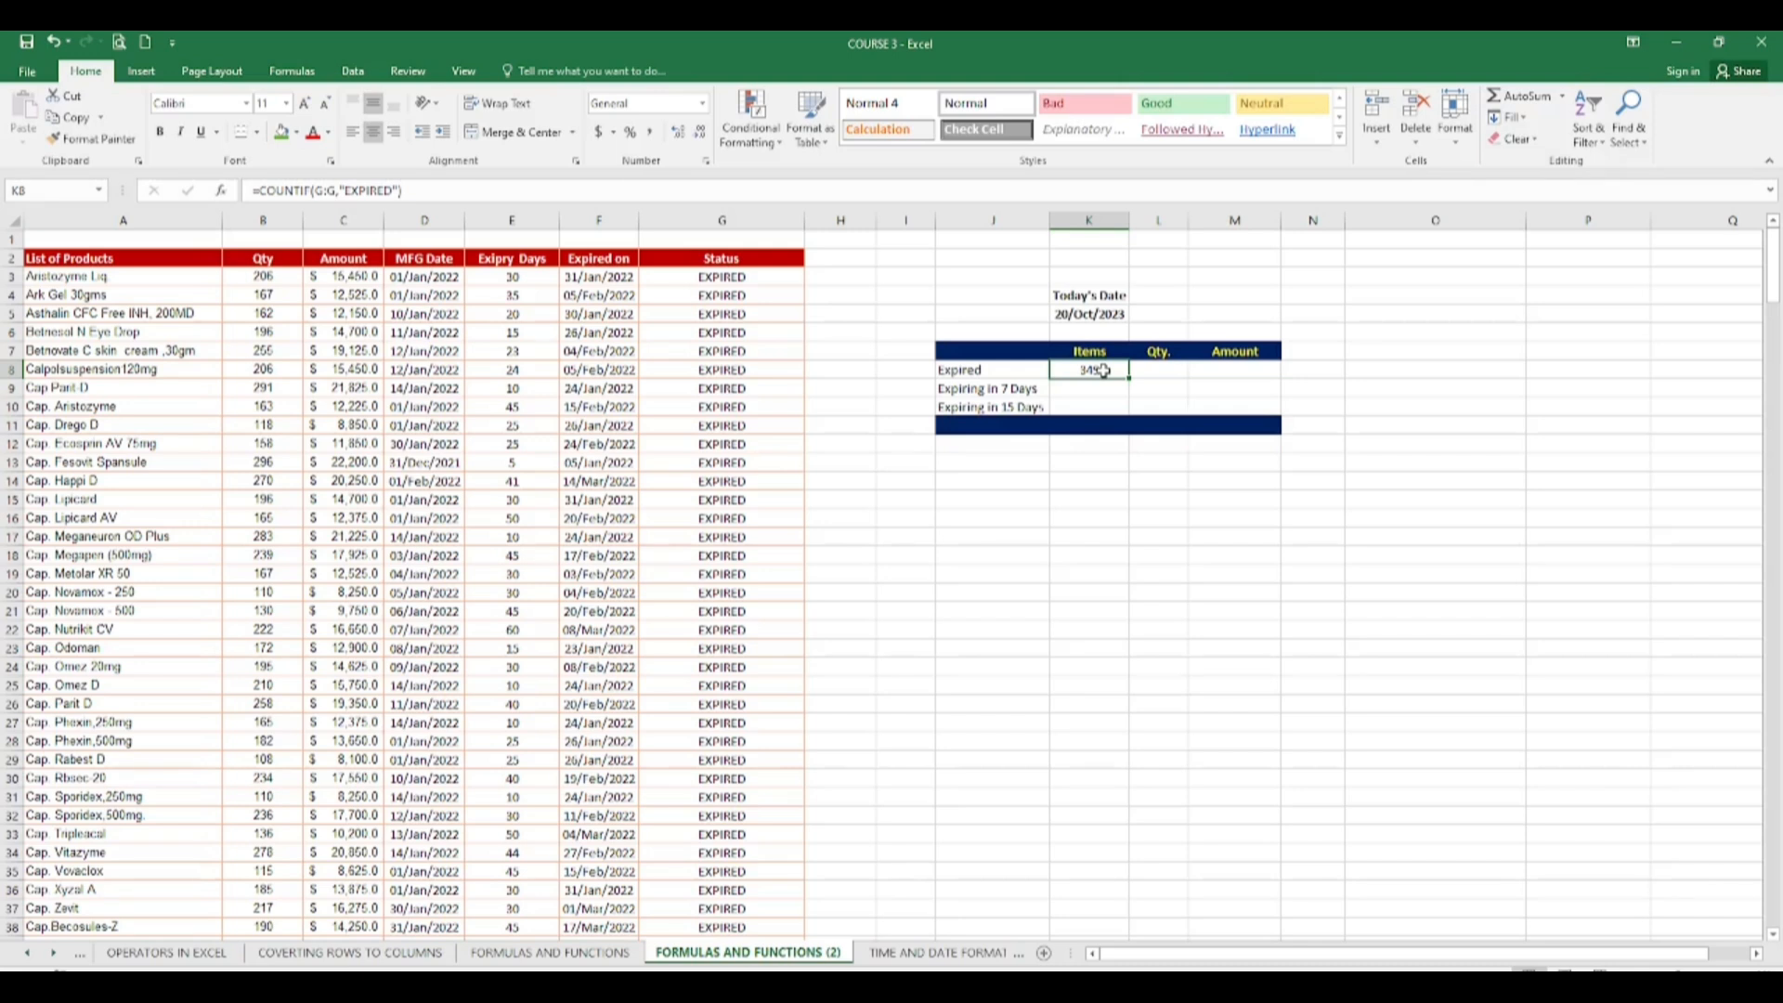
Step: Change the year of the Calpolsuspension120mg MFG date in D8 to 2023 and check its Status cell
{"action": "left_click", "coordinate": [442, 370]}
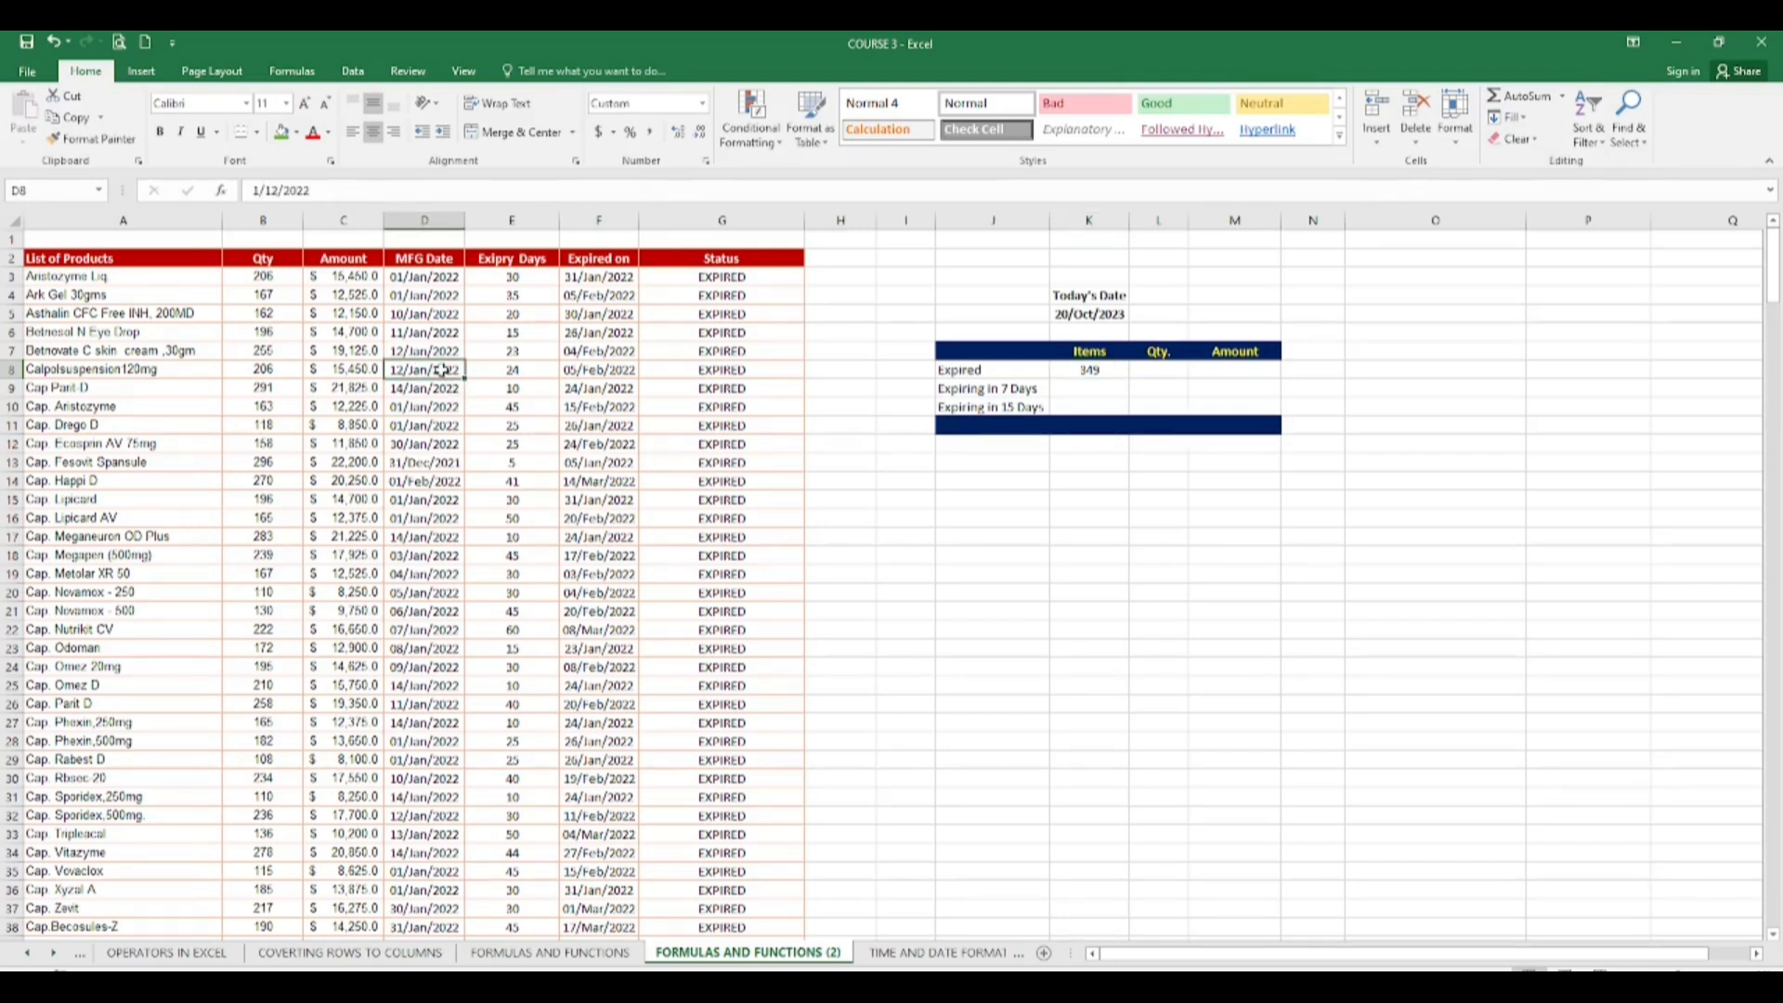
{"action": "double_click", "coordinate": [462, 370]}
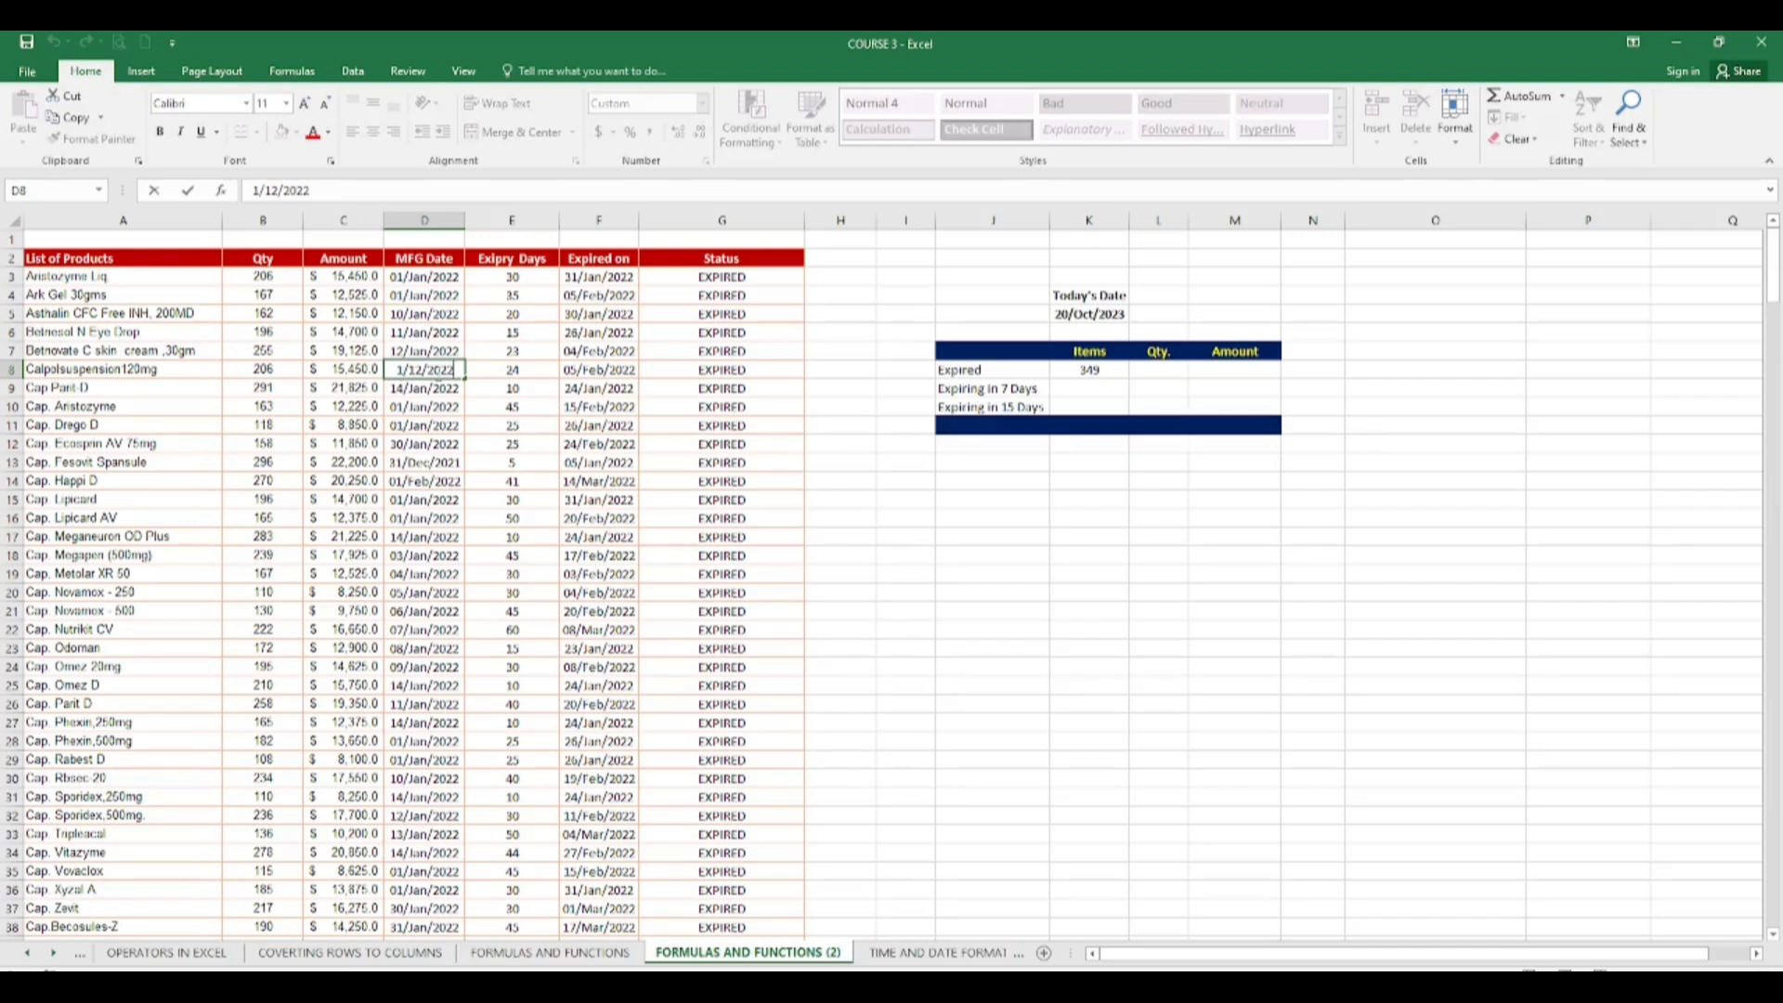
{"action": "key", "text": "BackSpace"}
{"action": "type", "text": "3"}
{"action": "key", "text": "Return"}
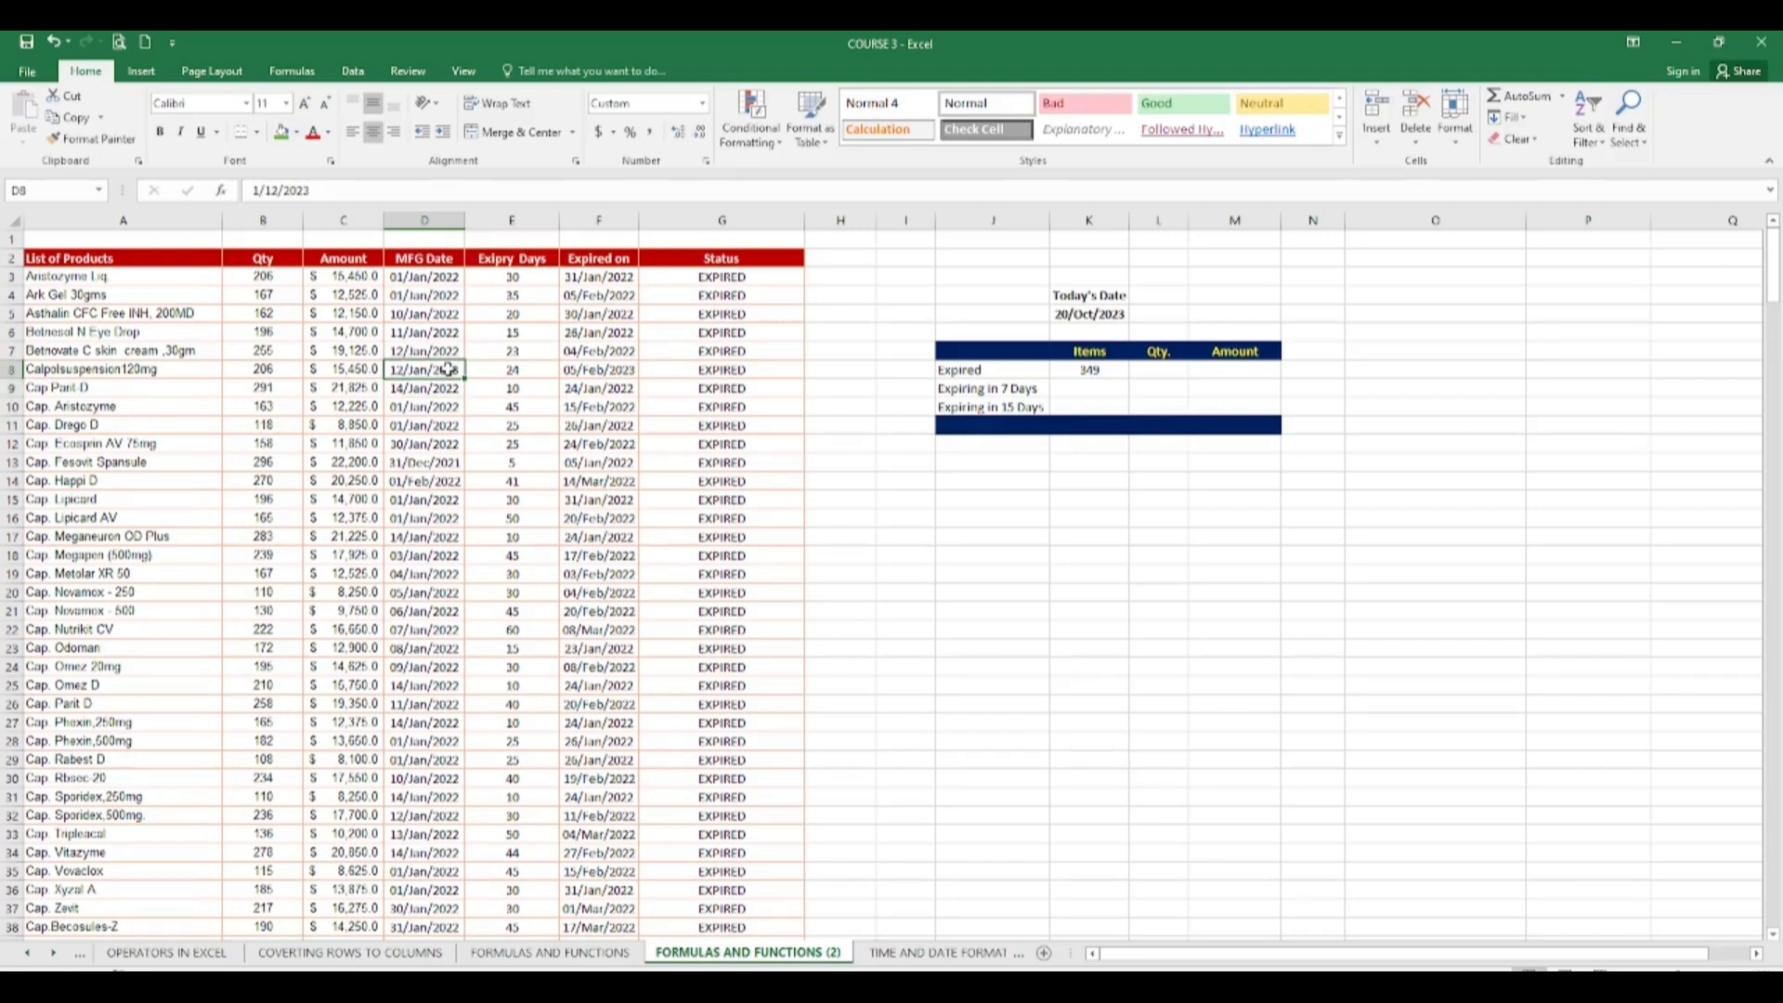
{"action": "left_click", "coordinate": [691, 369]}
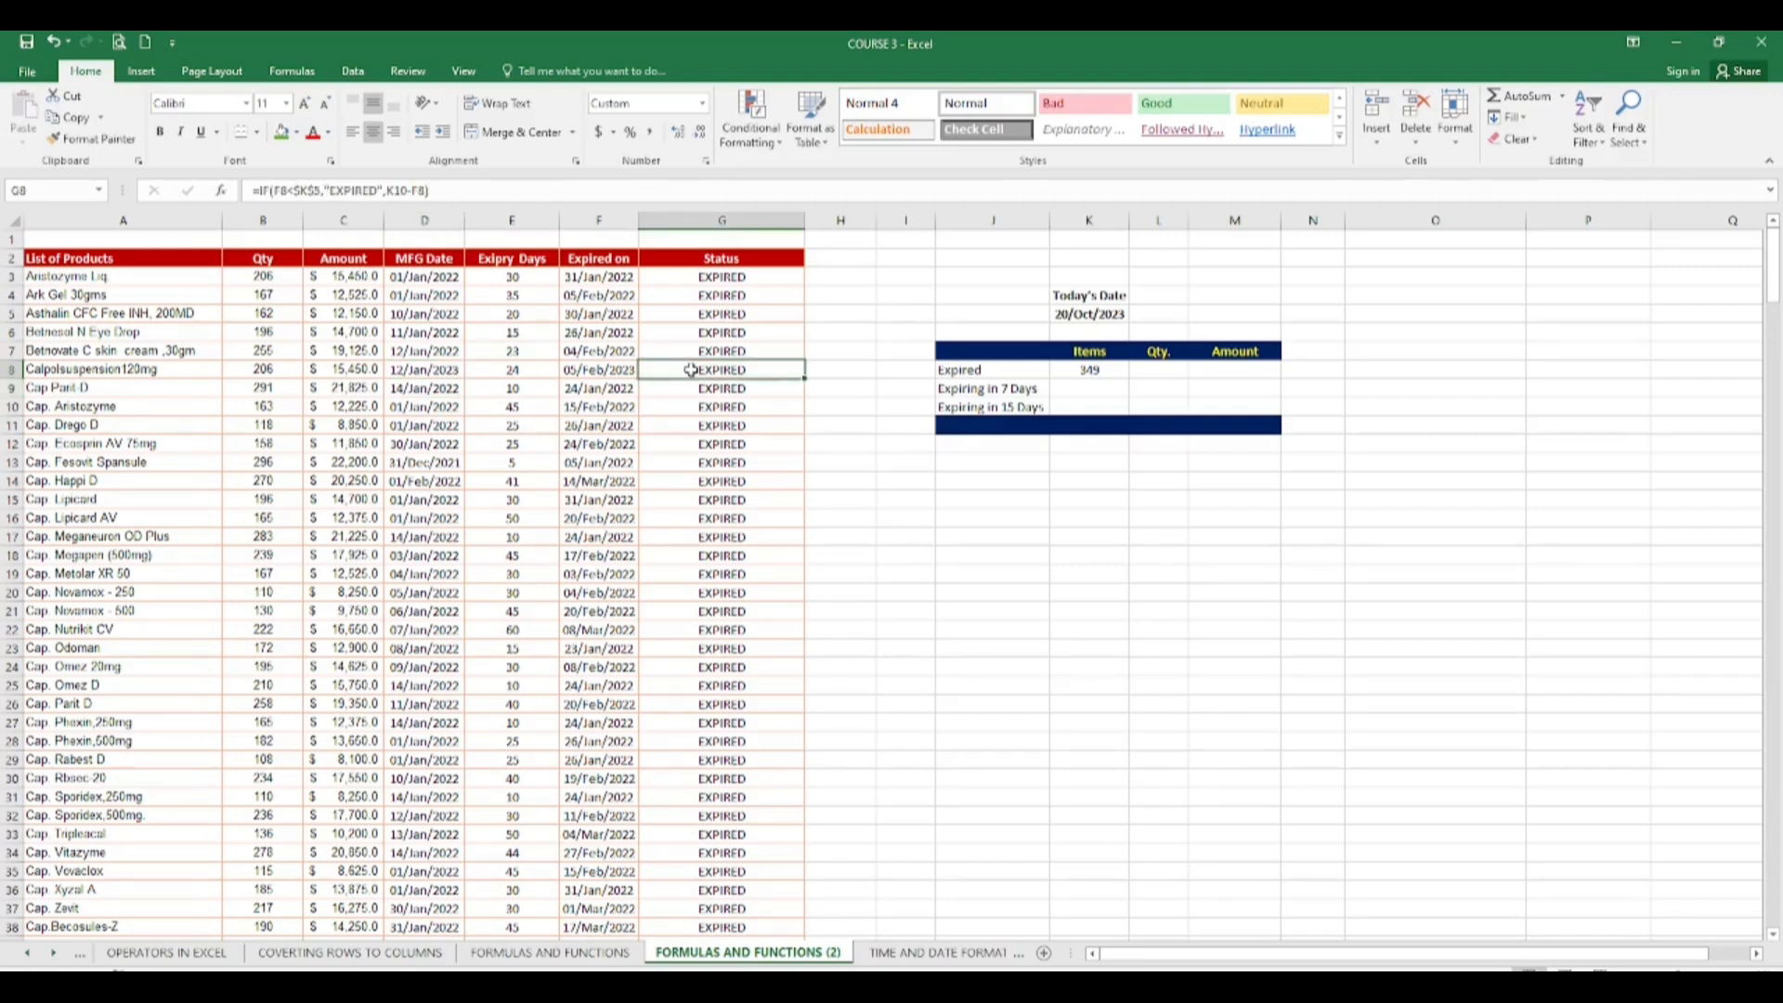
{"action": "key", "text": "Down"}
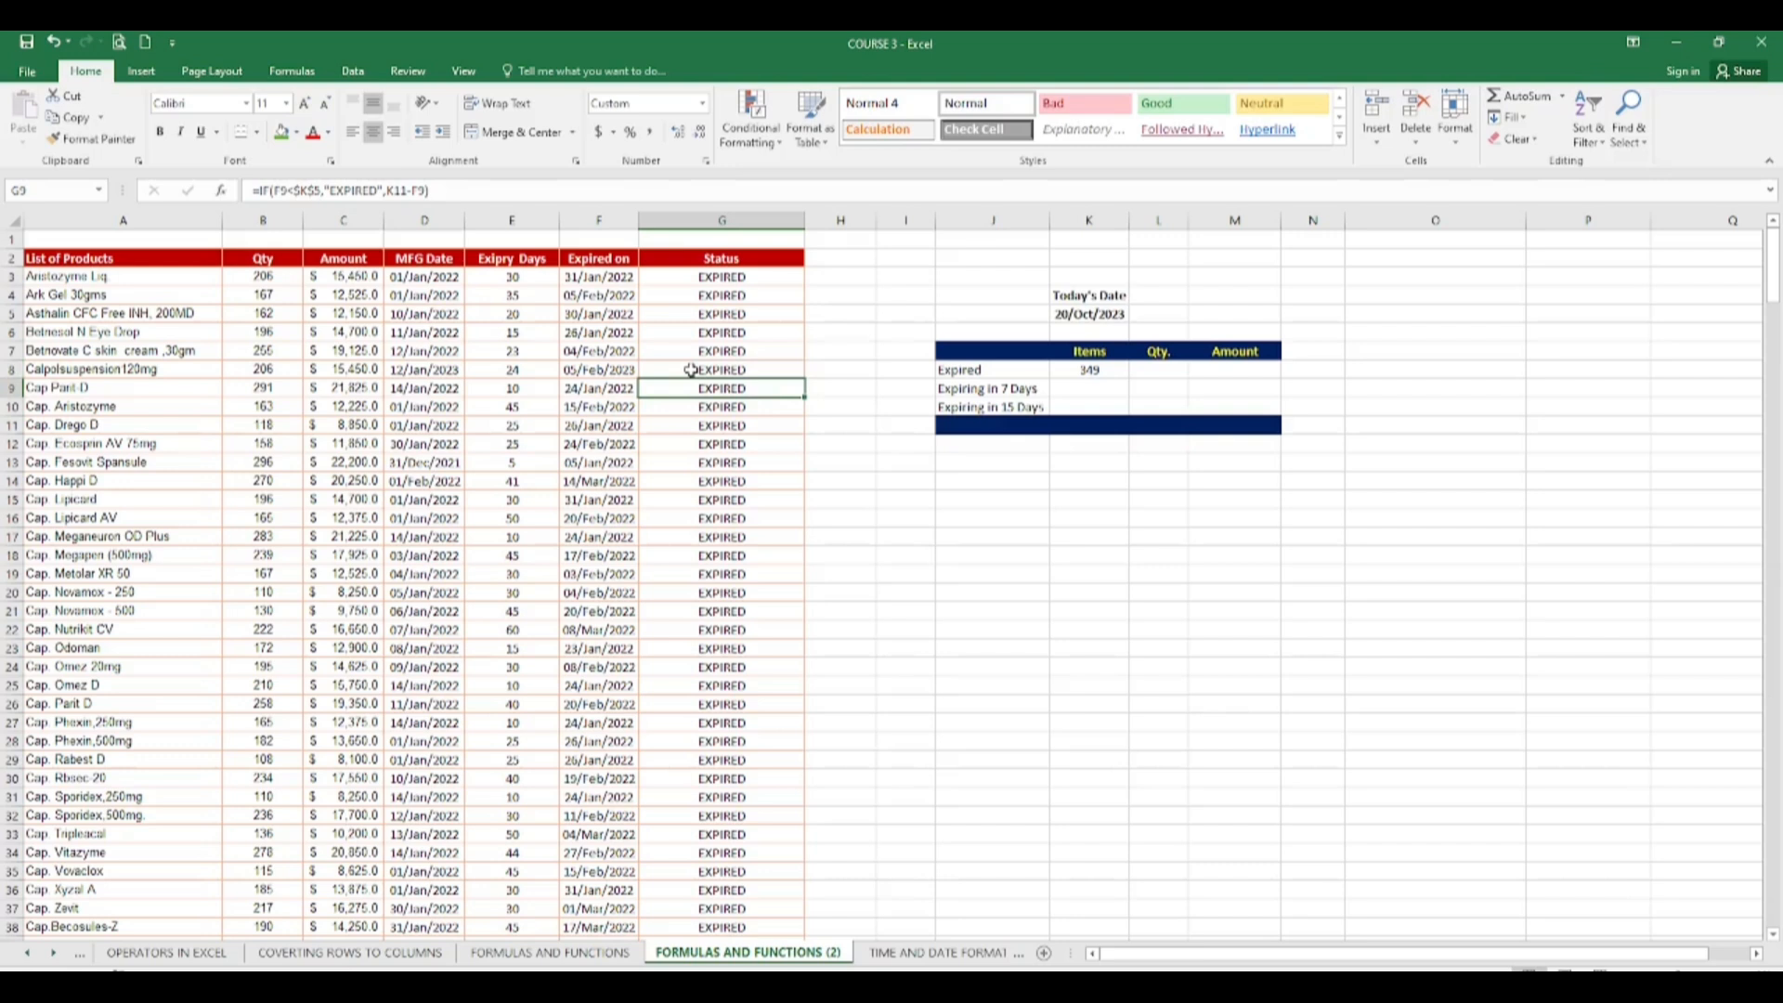
Step: Change the month of the D8 MFG date so that it reads 12/Nov/2023
{"action": "left_click", "coordinate": [439, 369]}
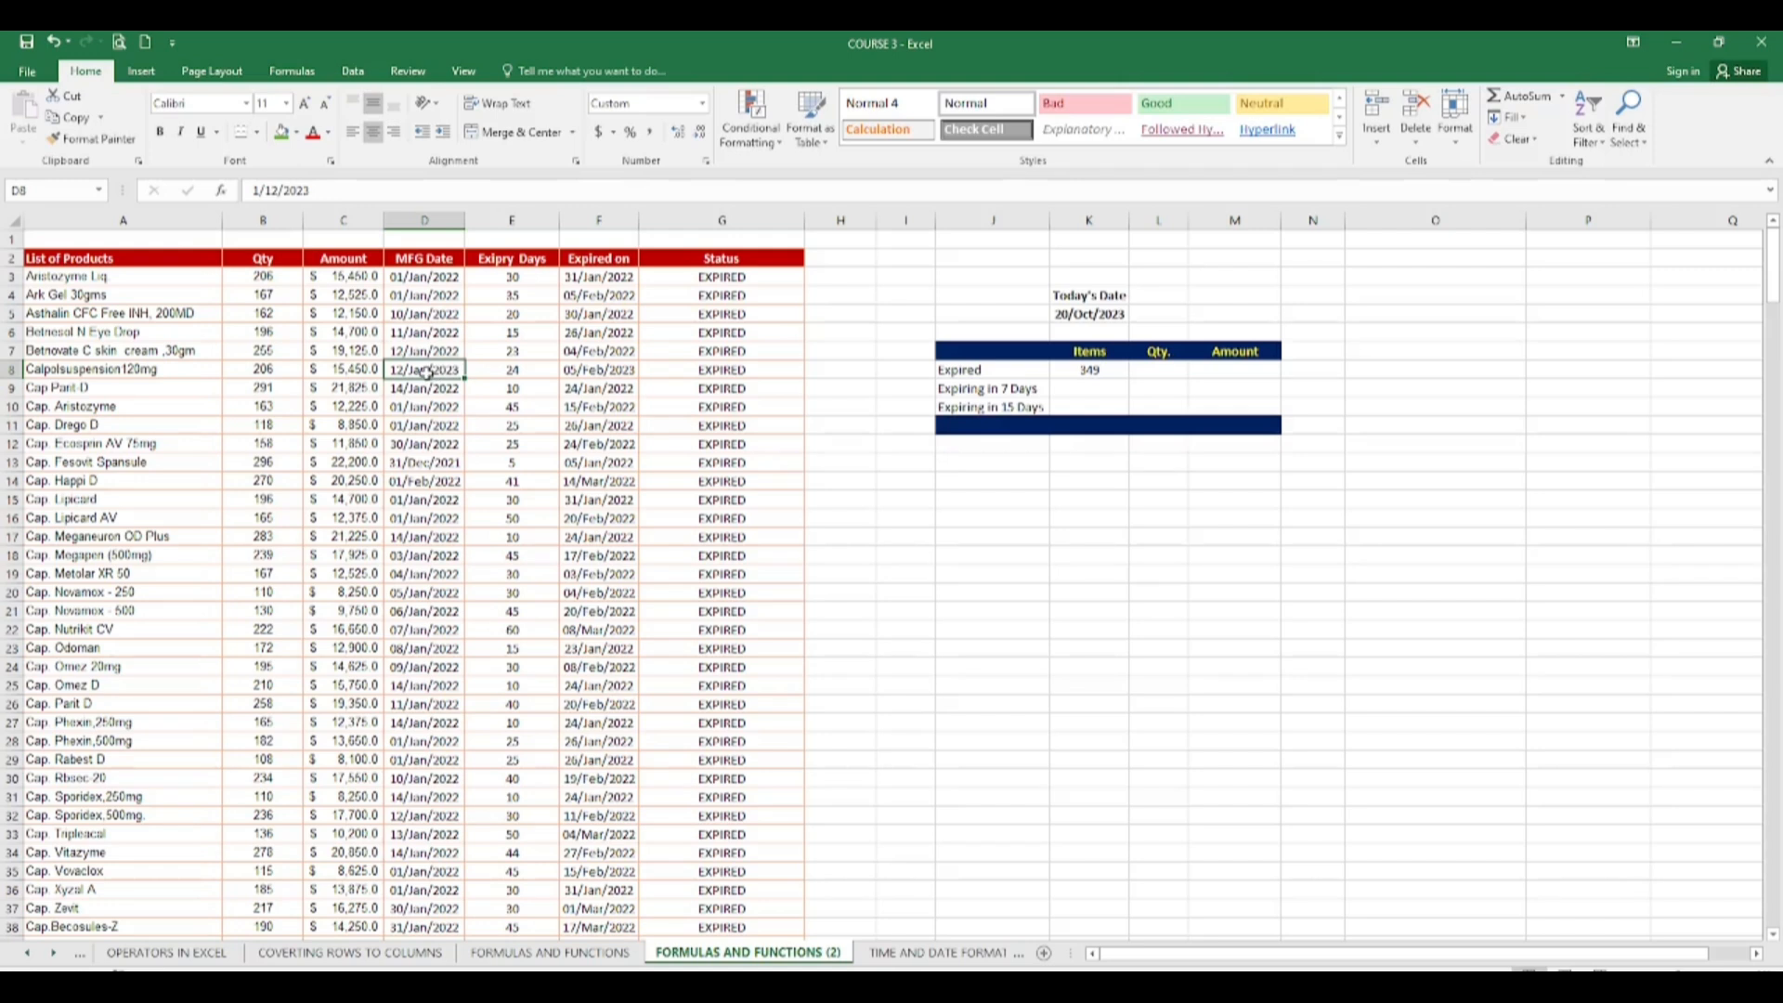
{"action": "double_click", "coordinate": [426, 370]}
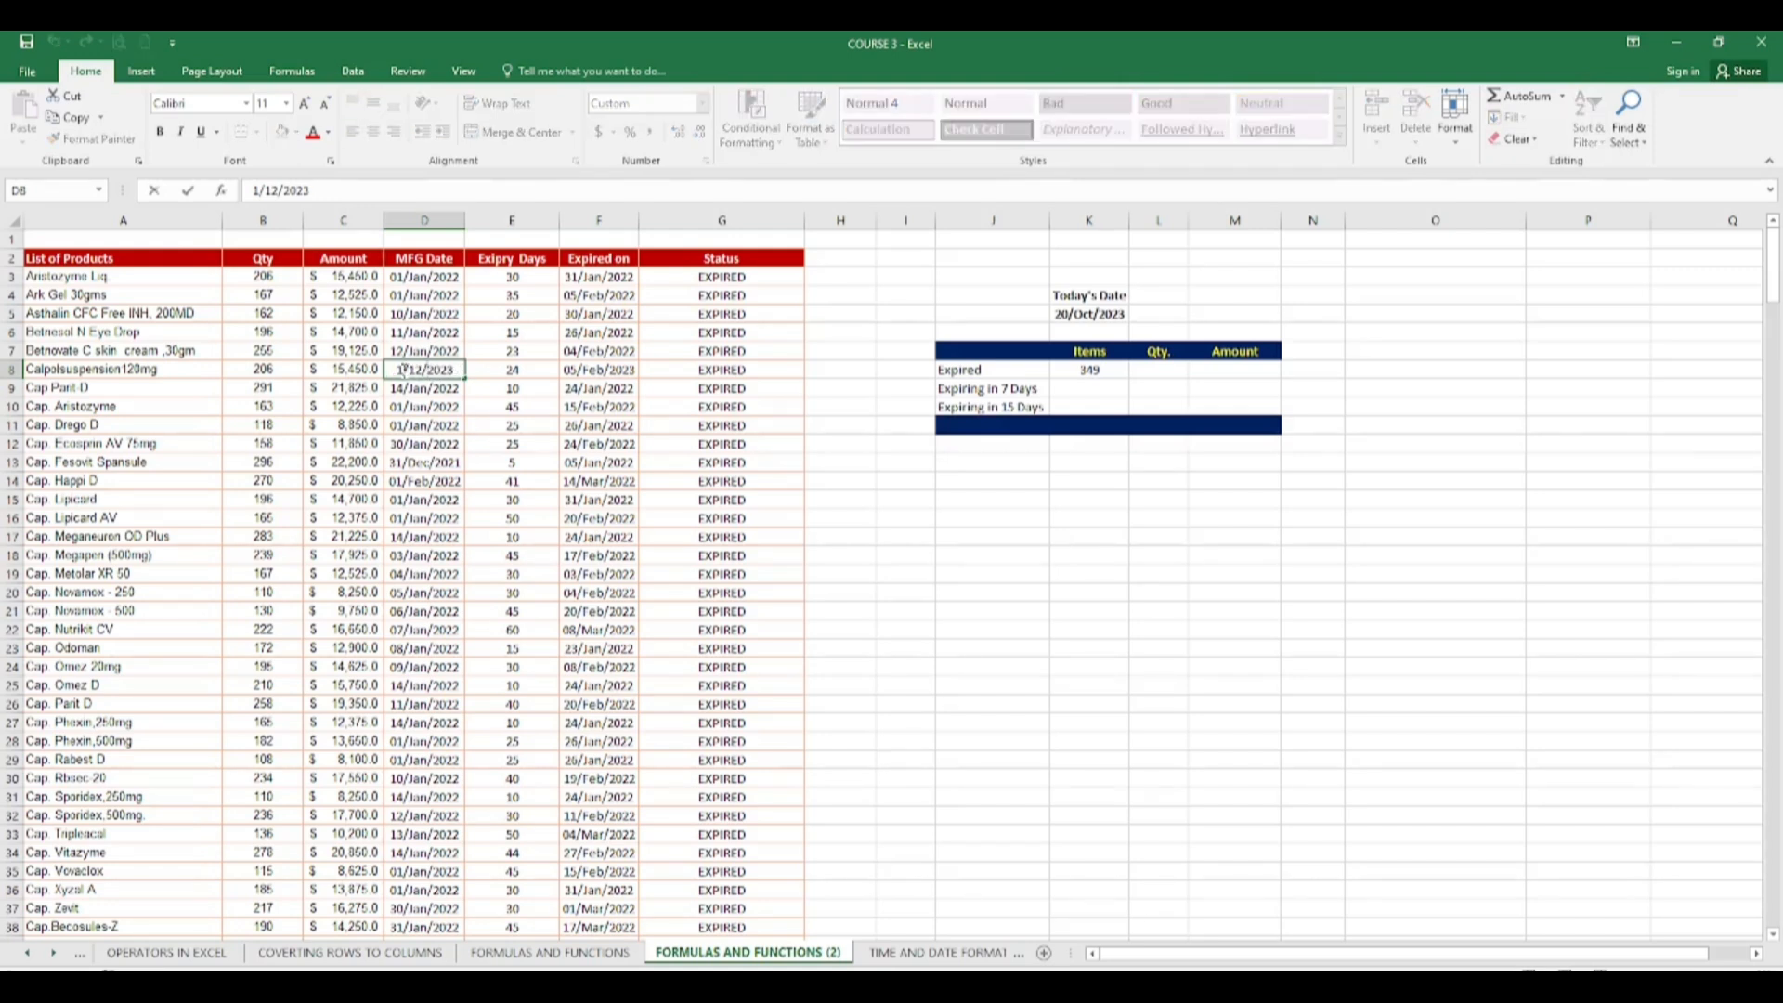
{"action": "type", "text": "1"}
{"action": "key", "text": "Return"}
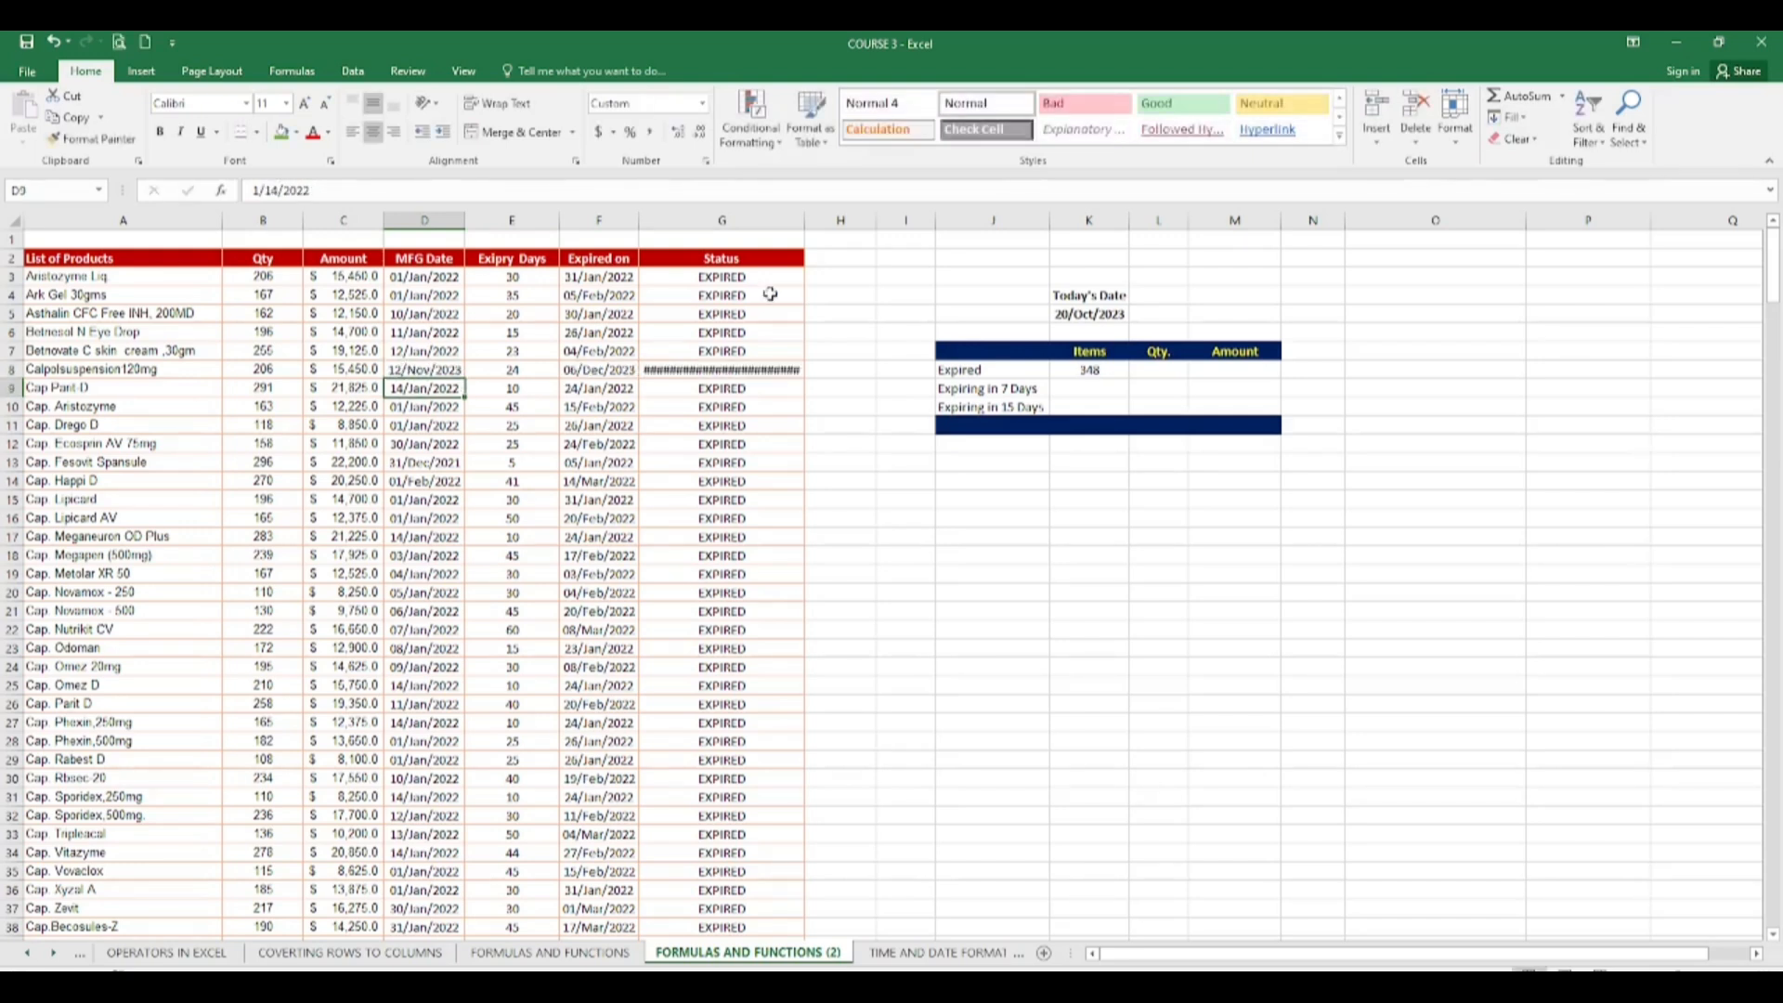
Step: Fit the Status column to its contents, widen it slightly, and inspect the IF formula in G8
{"action": "double_click", "coordinate": [805, 216]}
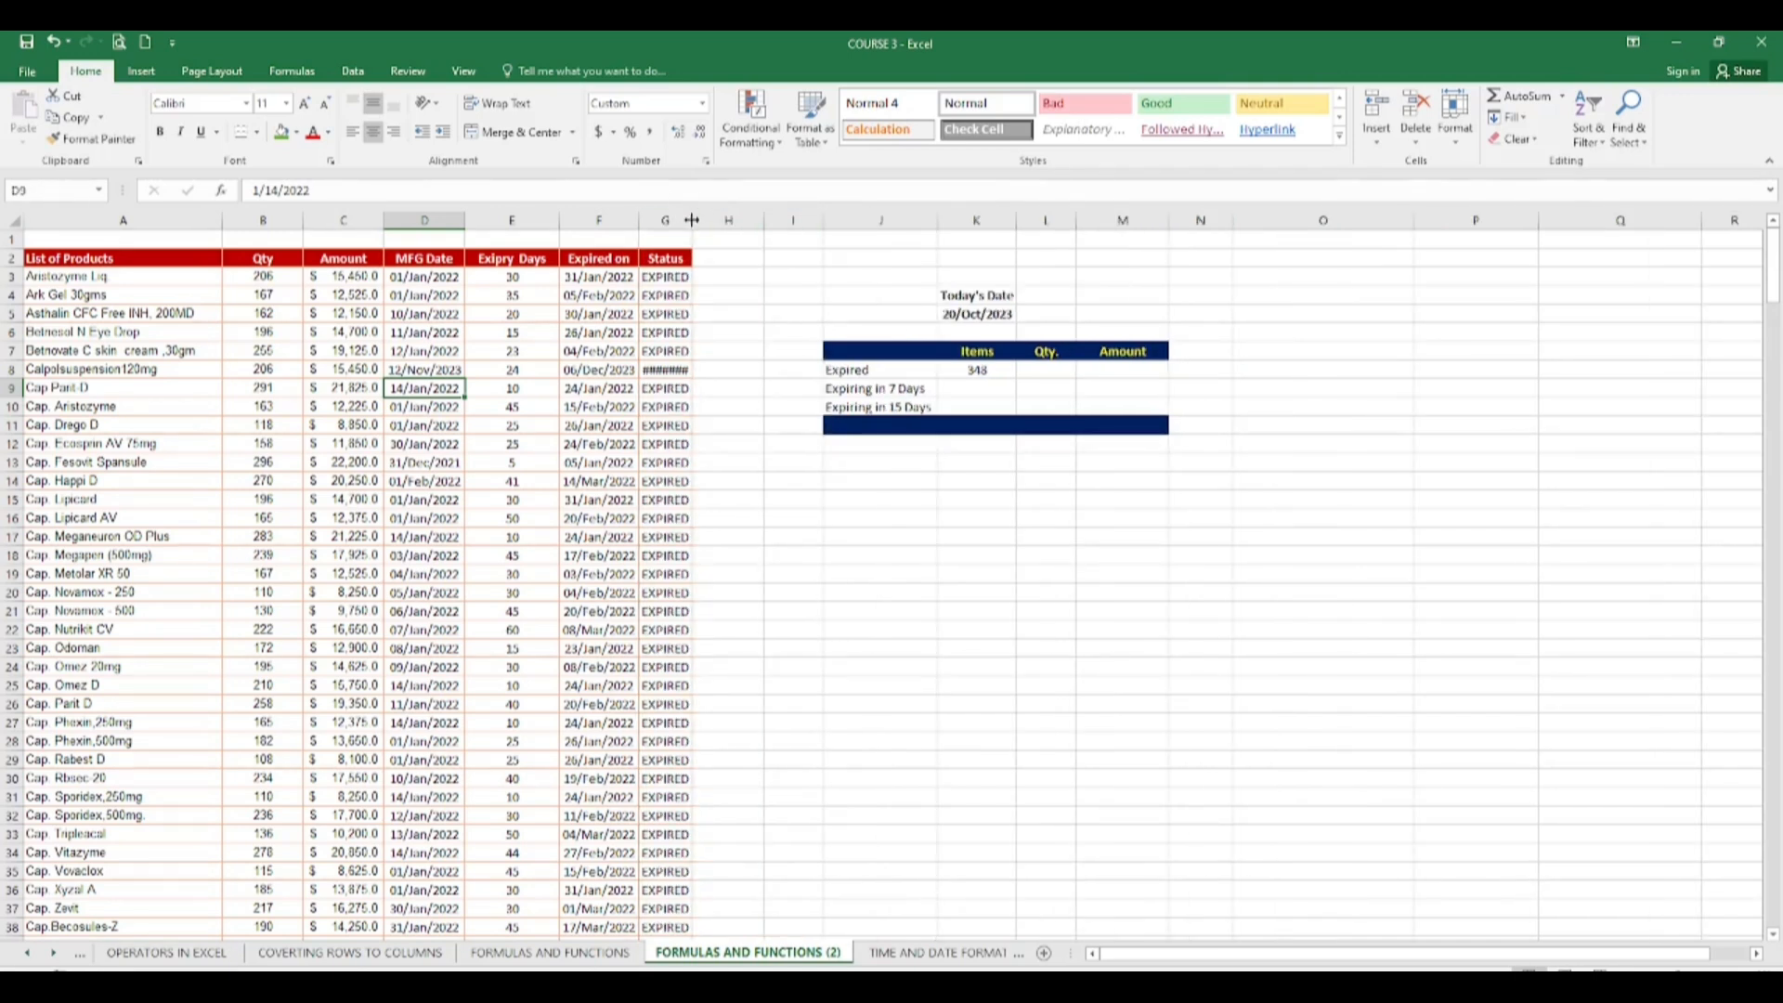
{"action": "left_click_drag", "start_coordinate": [692, 220], "coordinate": [706, 223]}
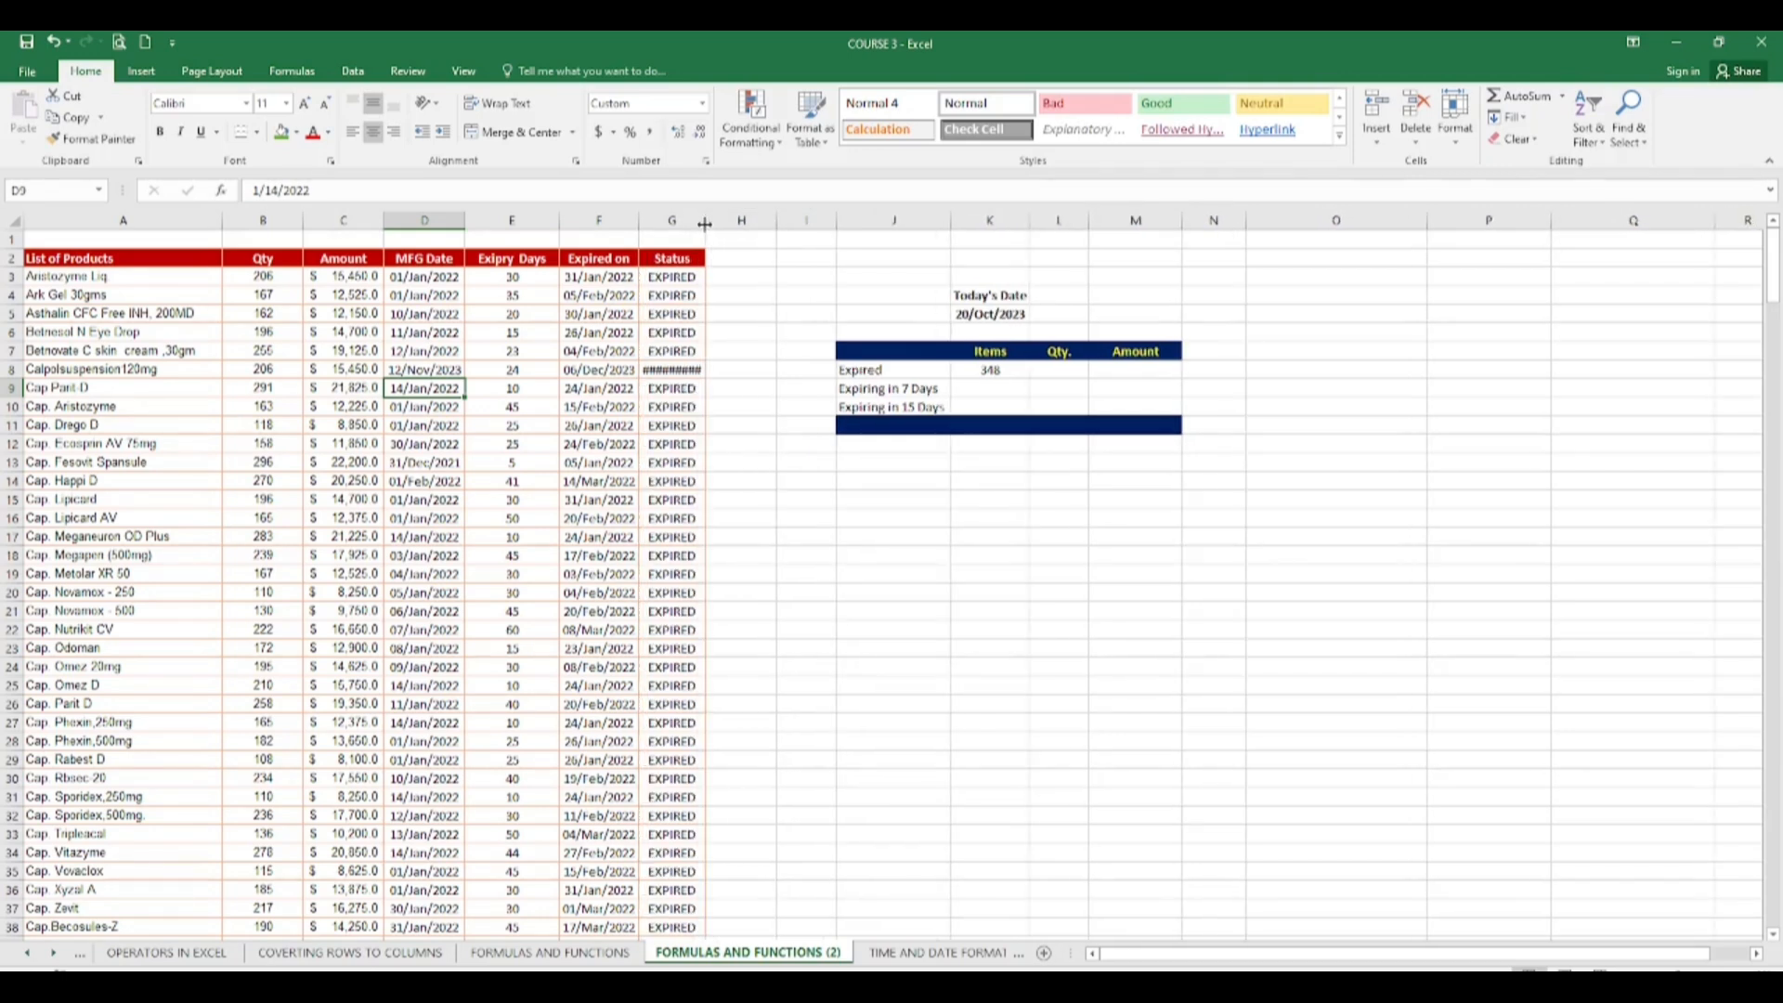
{"action": "double_click", "coordinate": [677, 369]}
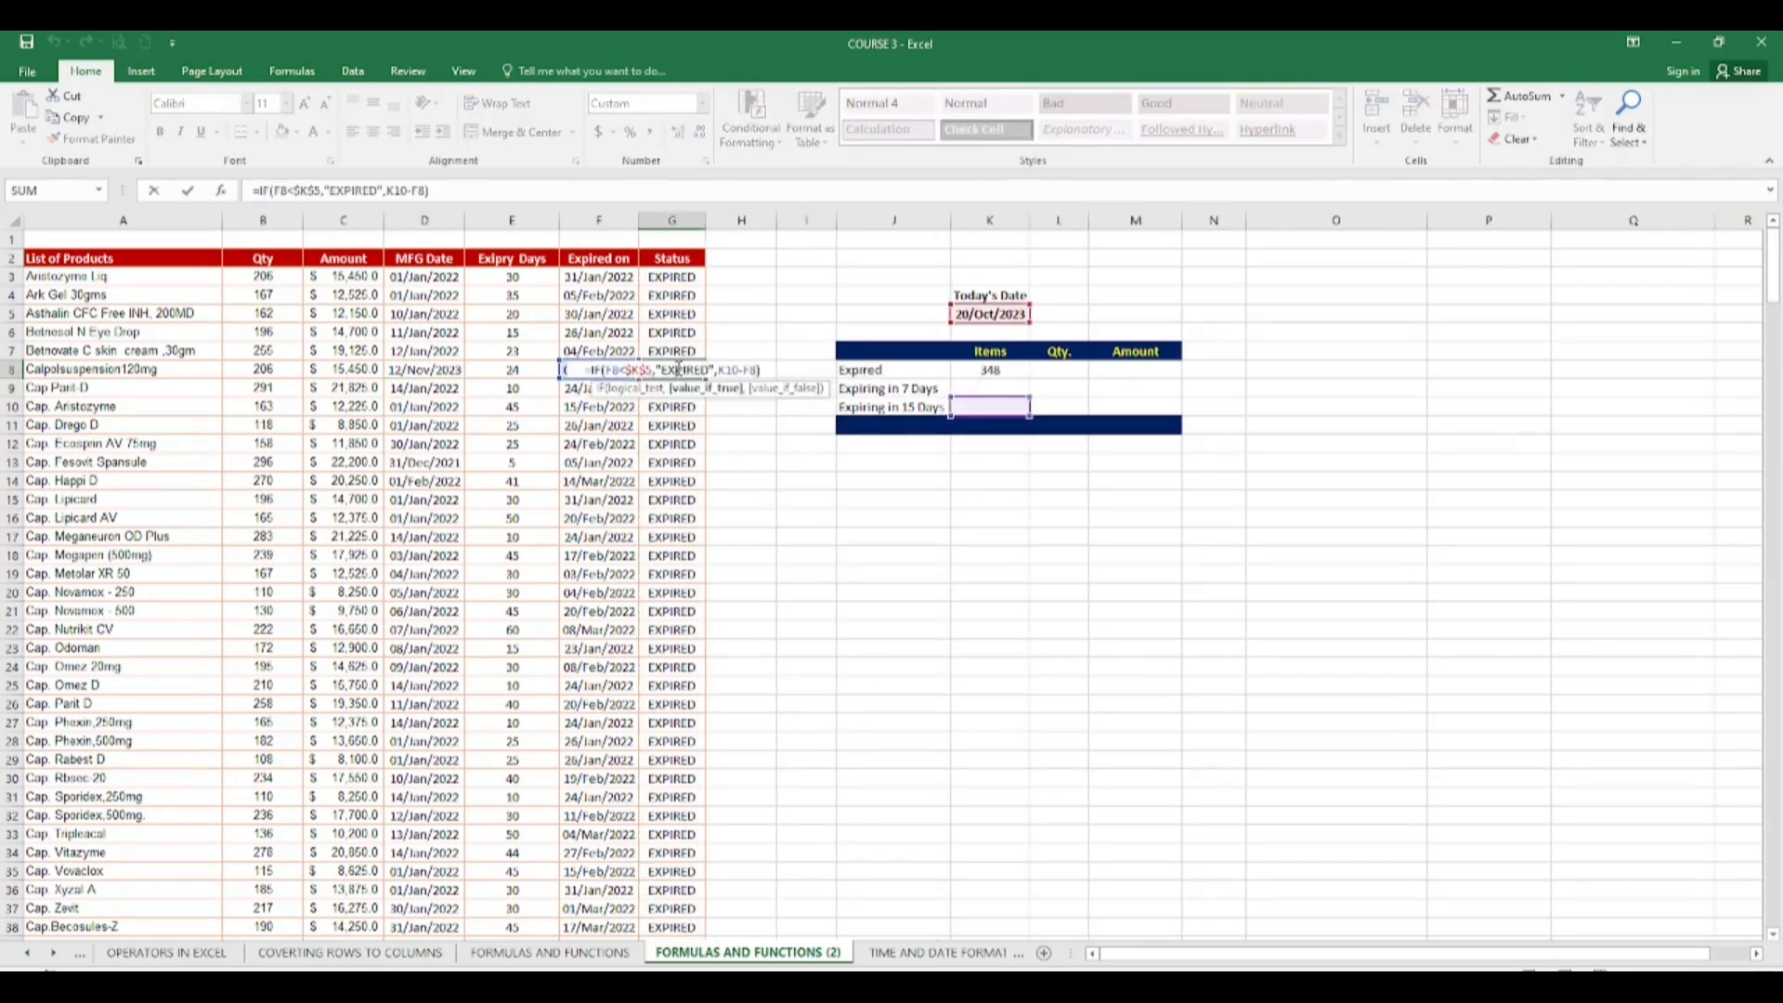
{"action": "key", "text": "Return"}
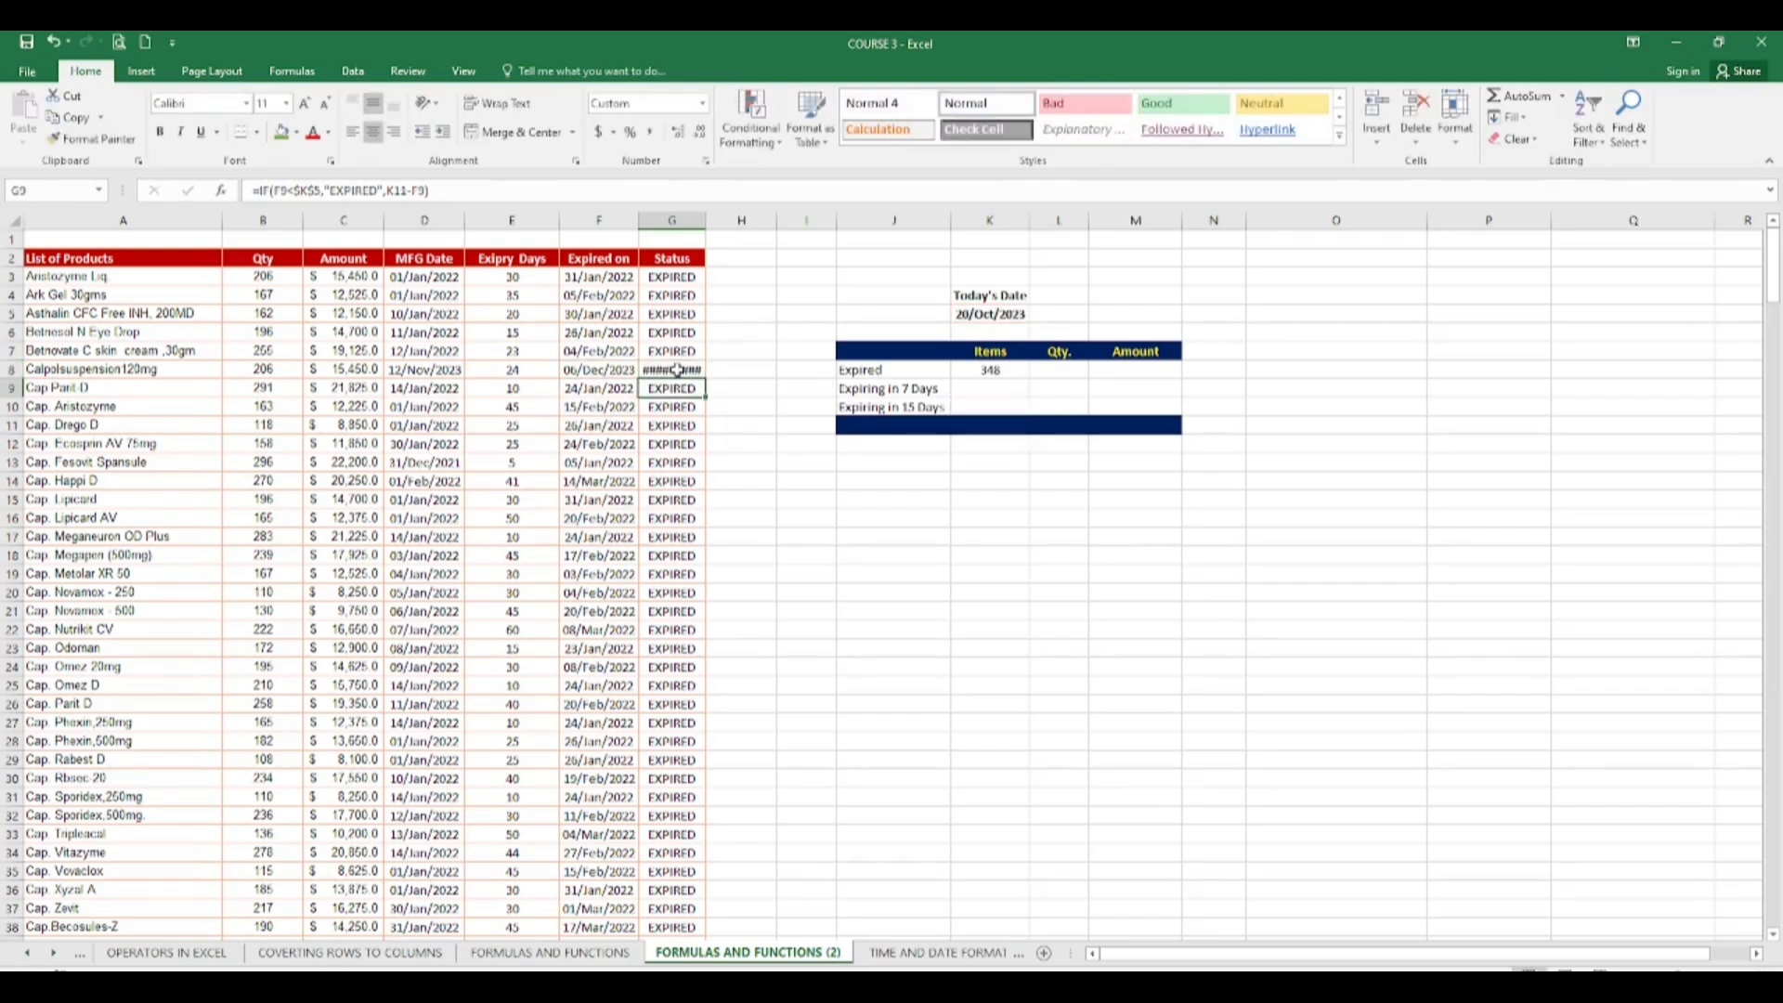
Step: Replace the value-if-false argument K10-F8 in the G8 IF formula with "NOT EXPIRED"
{"action": "left_click", "coordinate": [679, 371]}
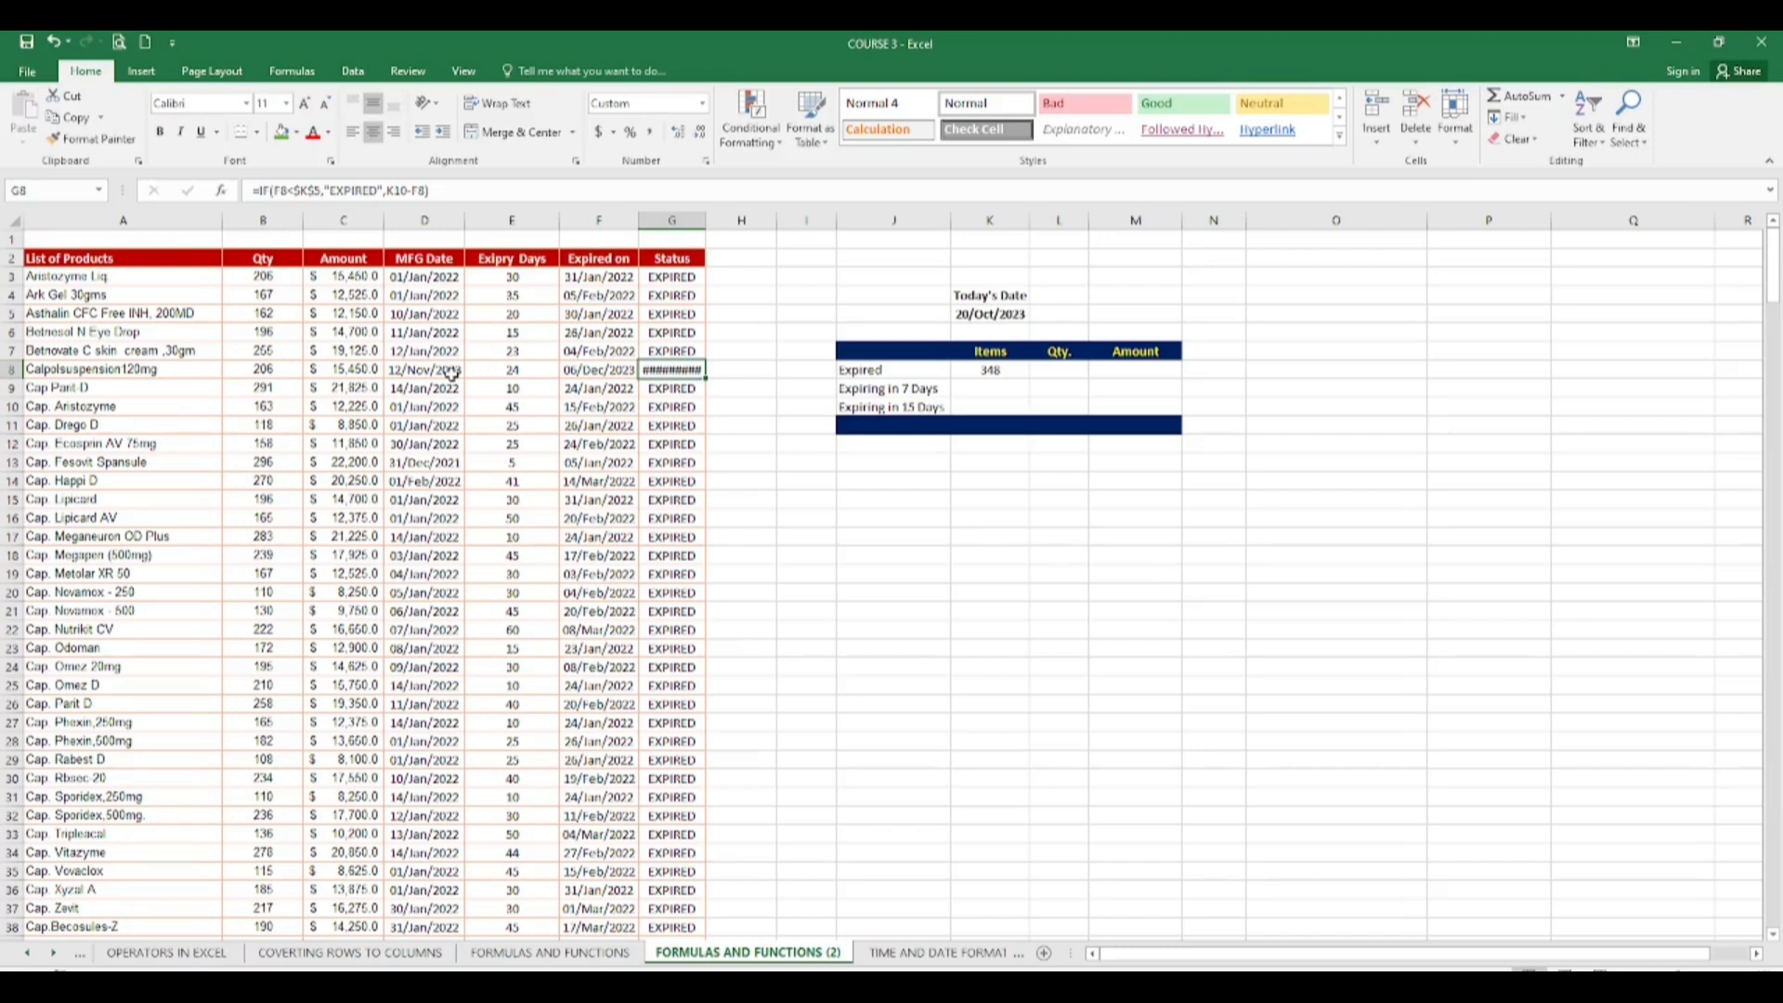
{"action": "double_click", "coordinate": [663, 369]}
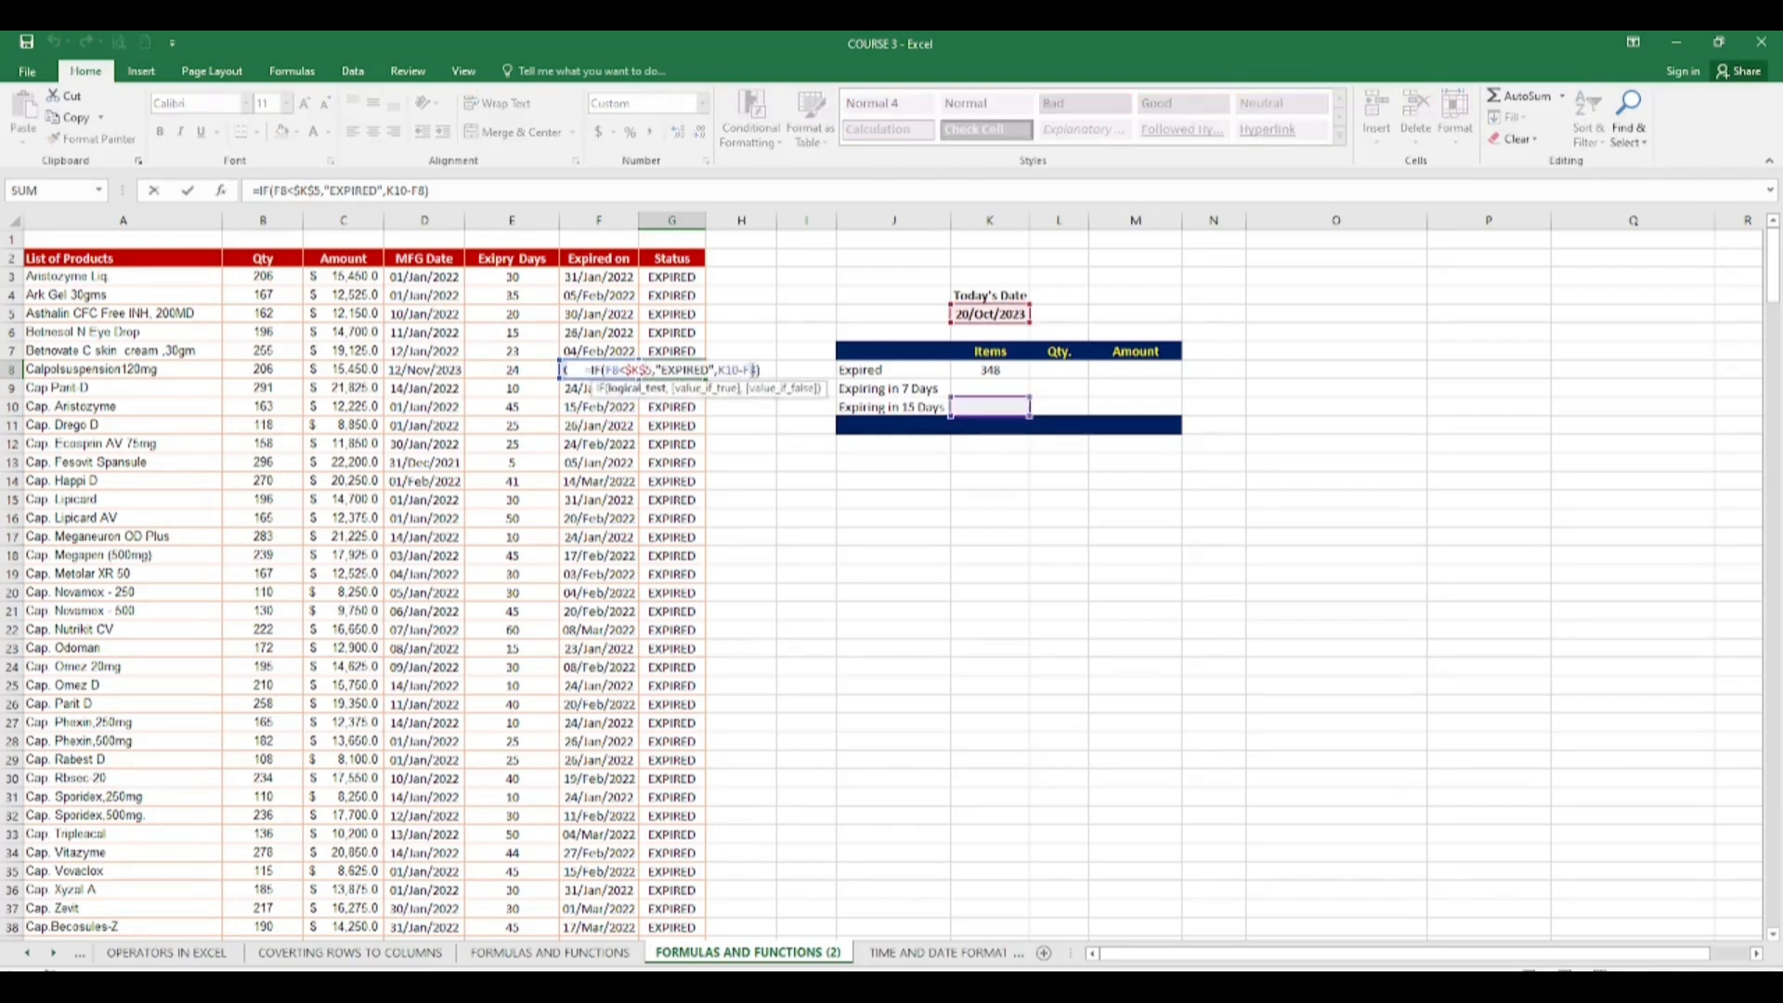
{"action": "left_click", "coordinate": [758, 371]}
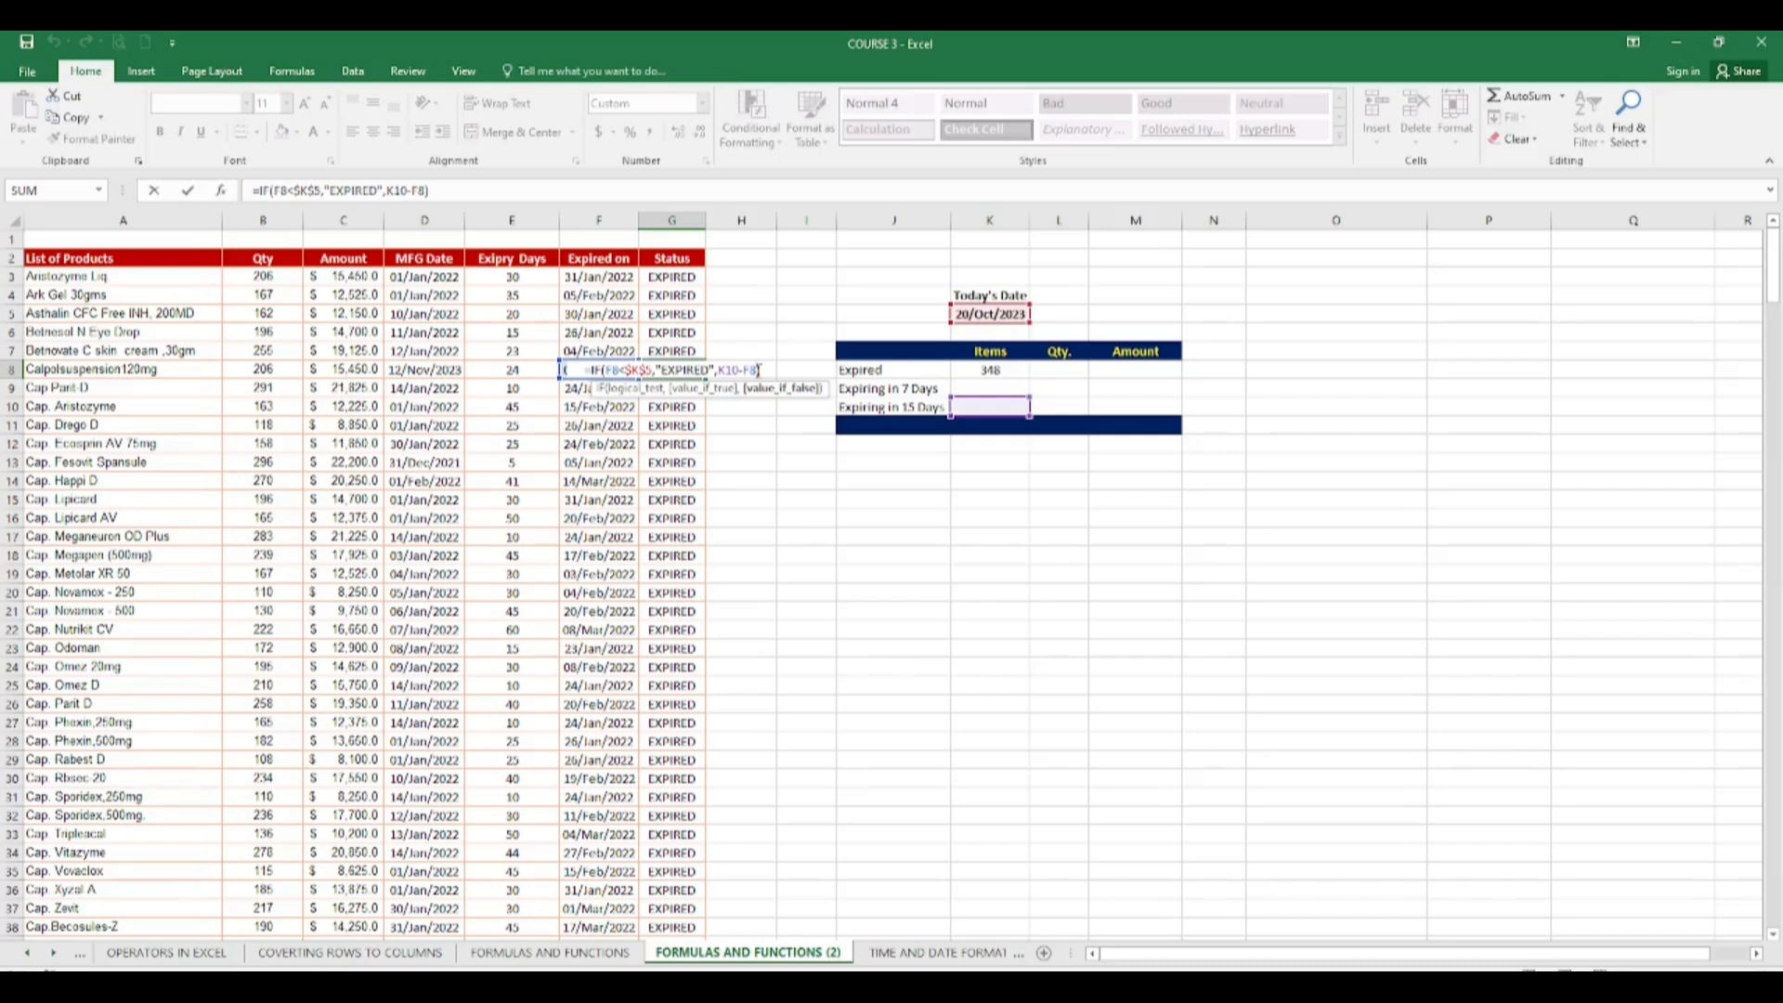
{"action": "key", "text": "BackSpace"}
{"action": "key", "text": "BackSpace"}
{"action": "key", "text": "BackSpace"}
{"action": "key", "text": "BackSpace"}
{"action": "key", "text": "BackSpace"}
{"action": "key", "text": "BackSpace"}
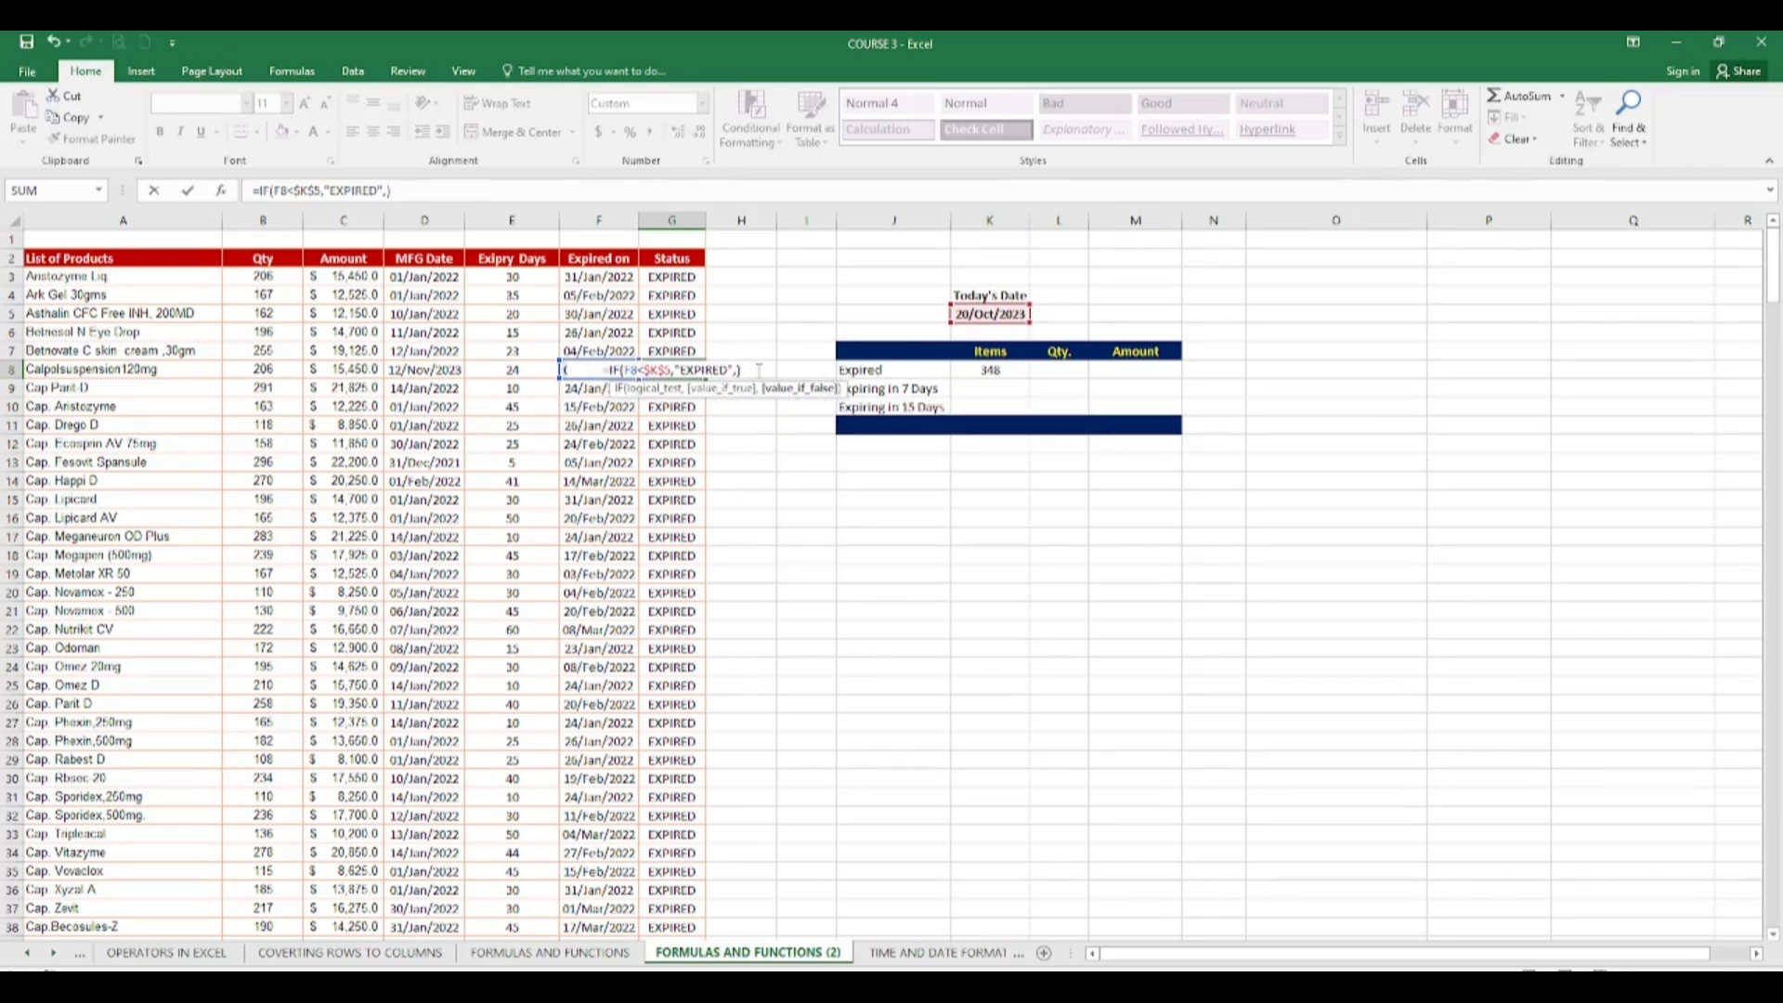
{"action": "type", "text": "\"NOT E"}
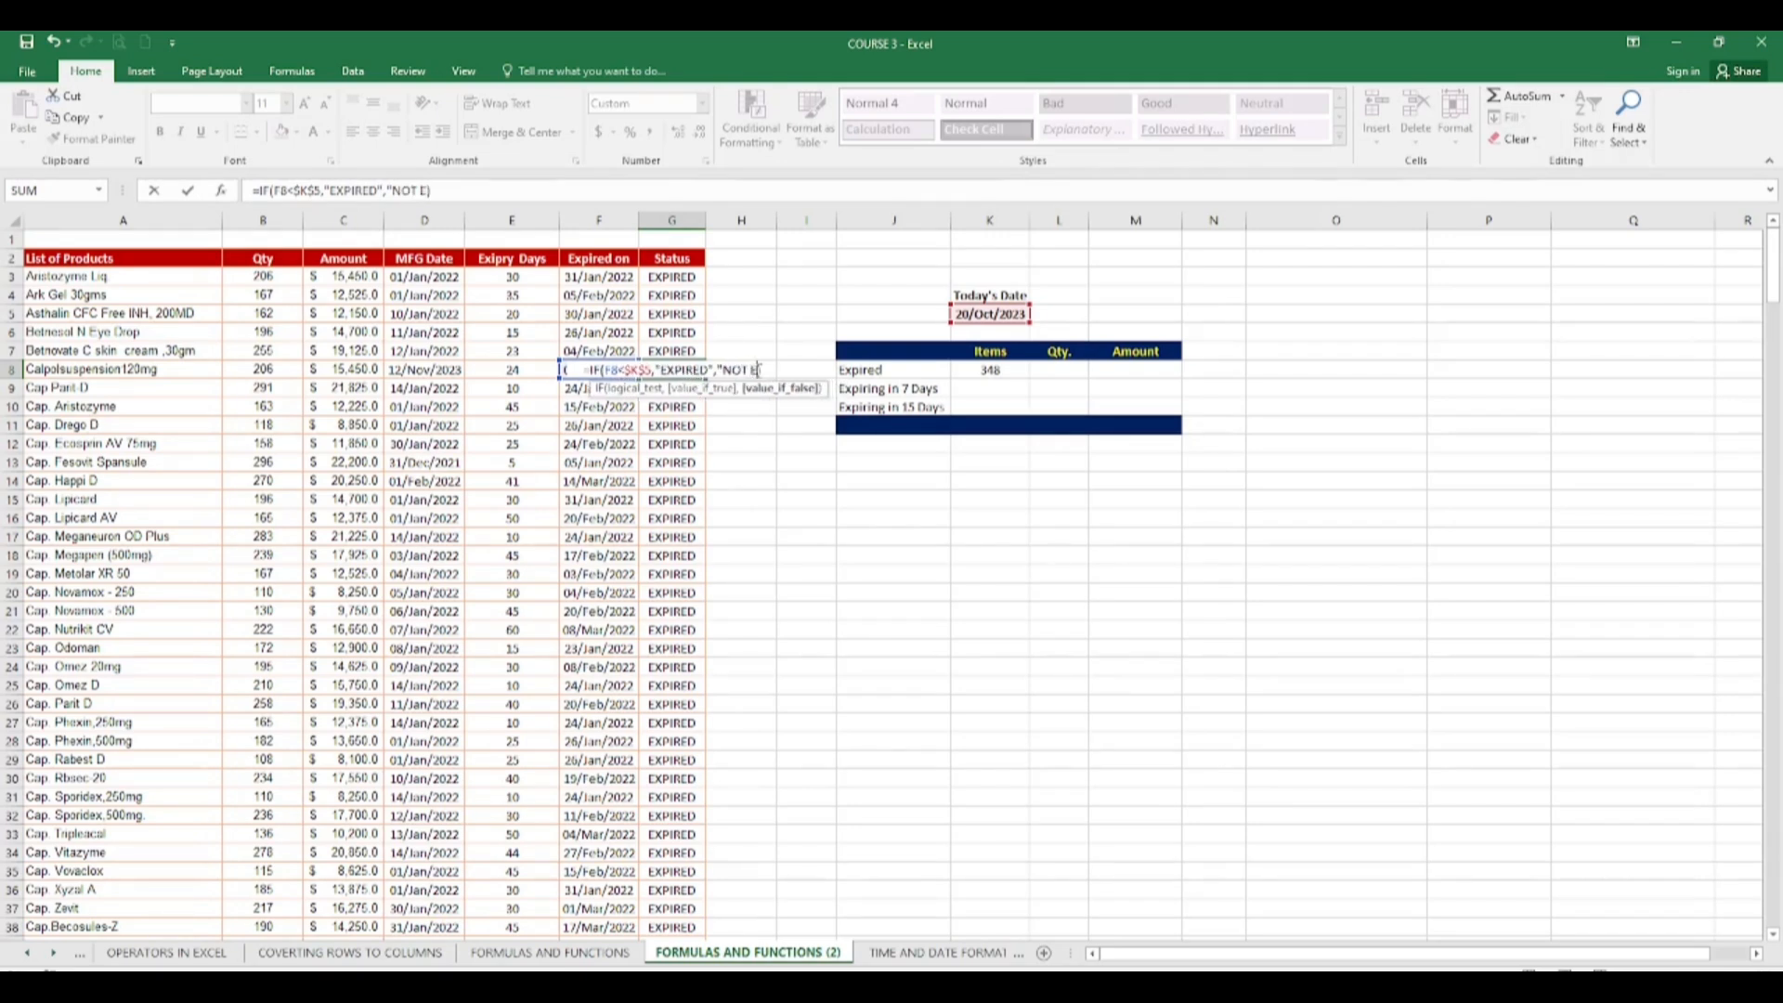
{"action": "type", "text": "XPIRED\""}
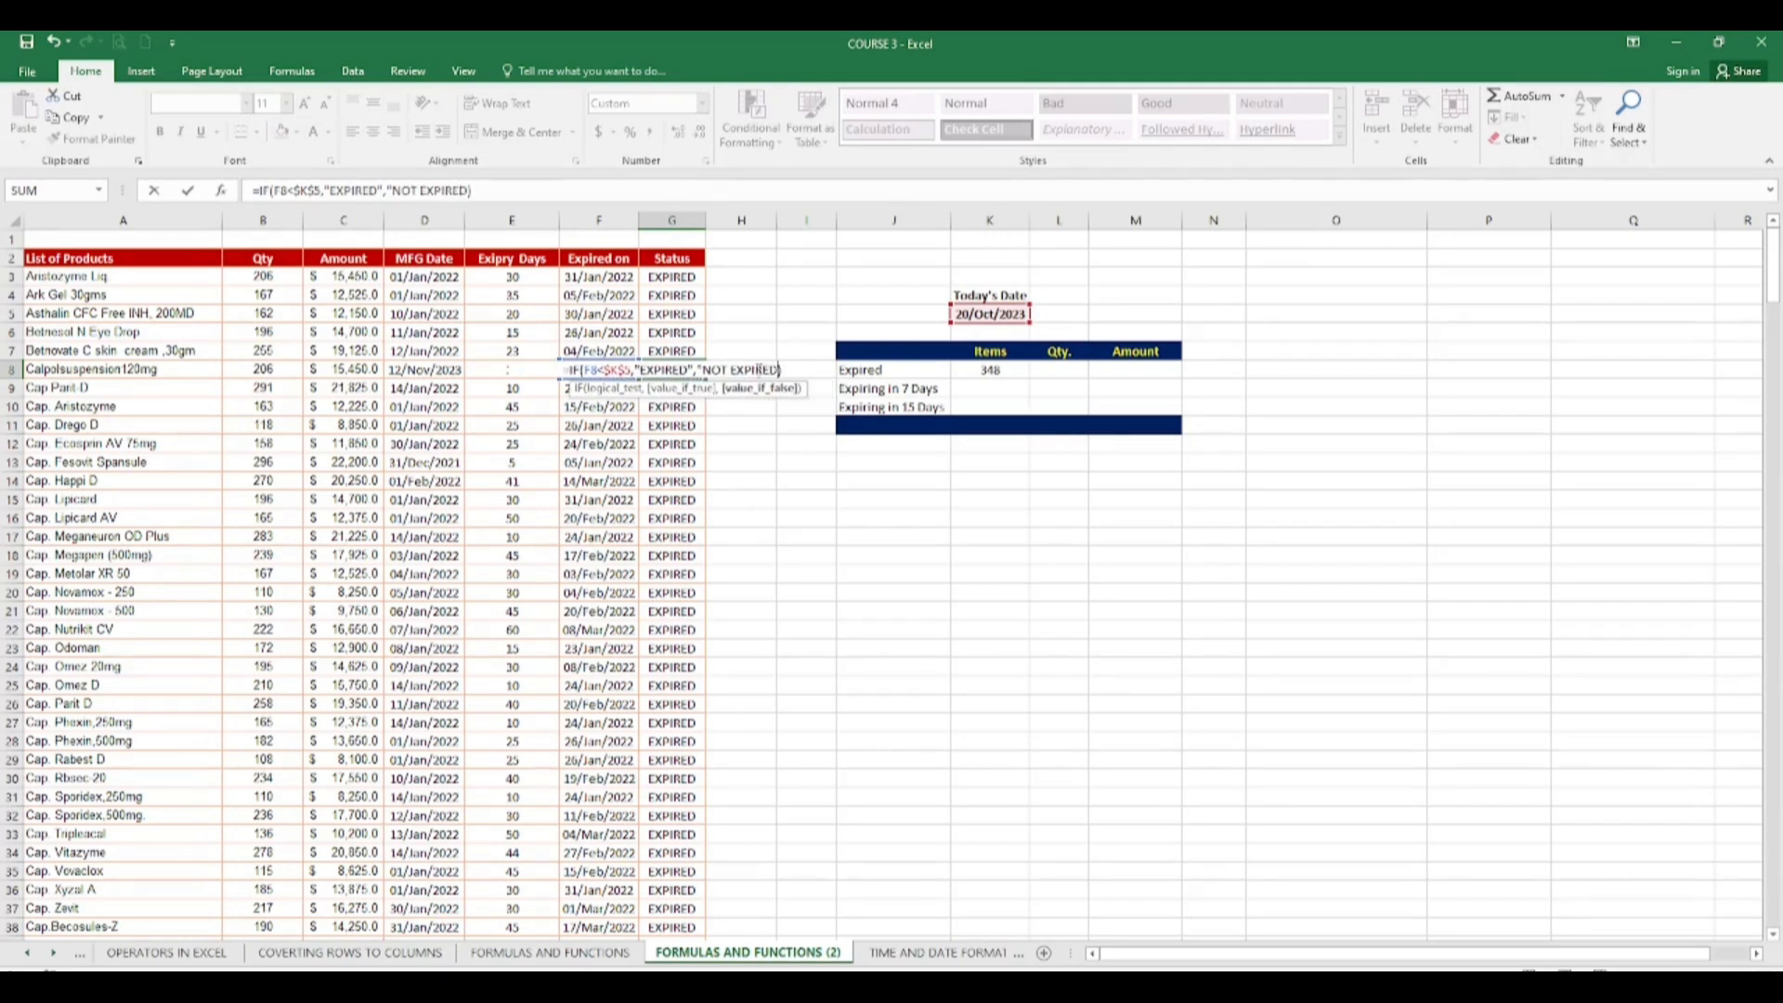
{"action": "key", "text": "Return"}
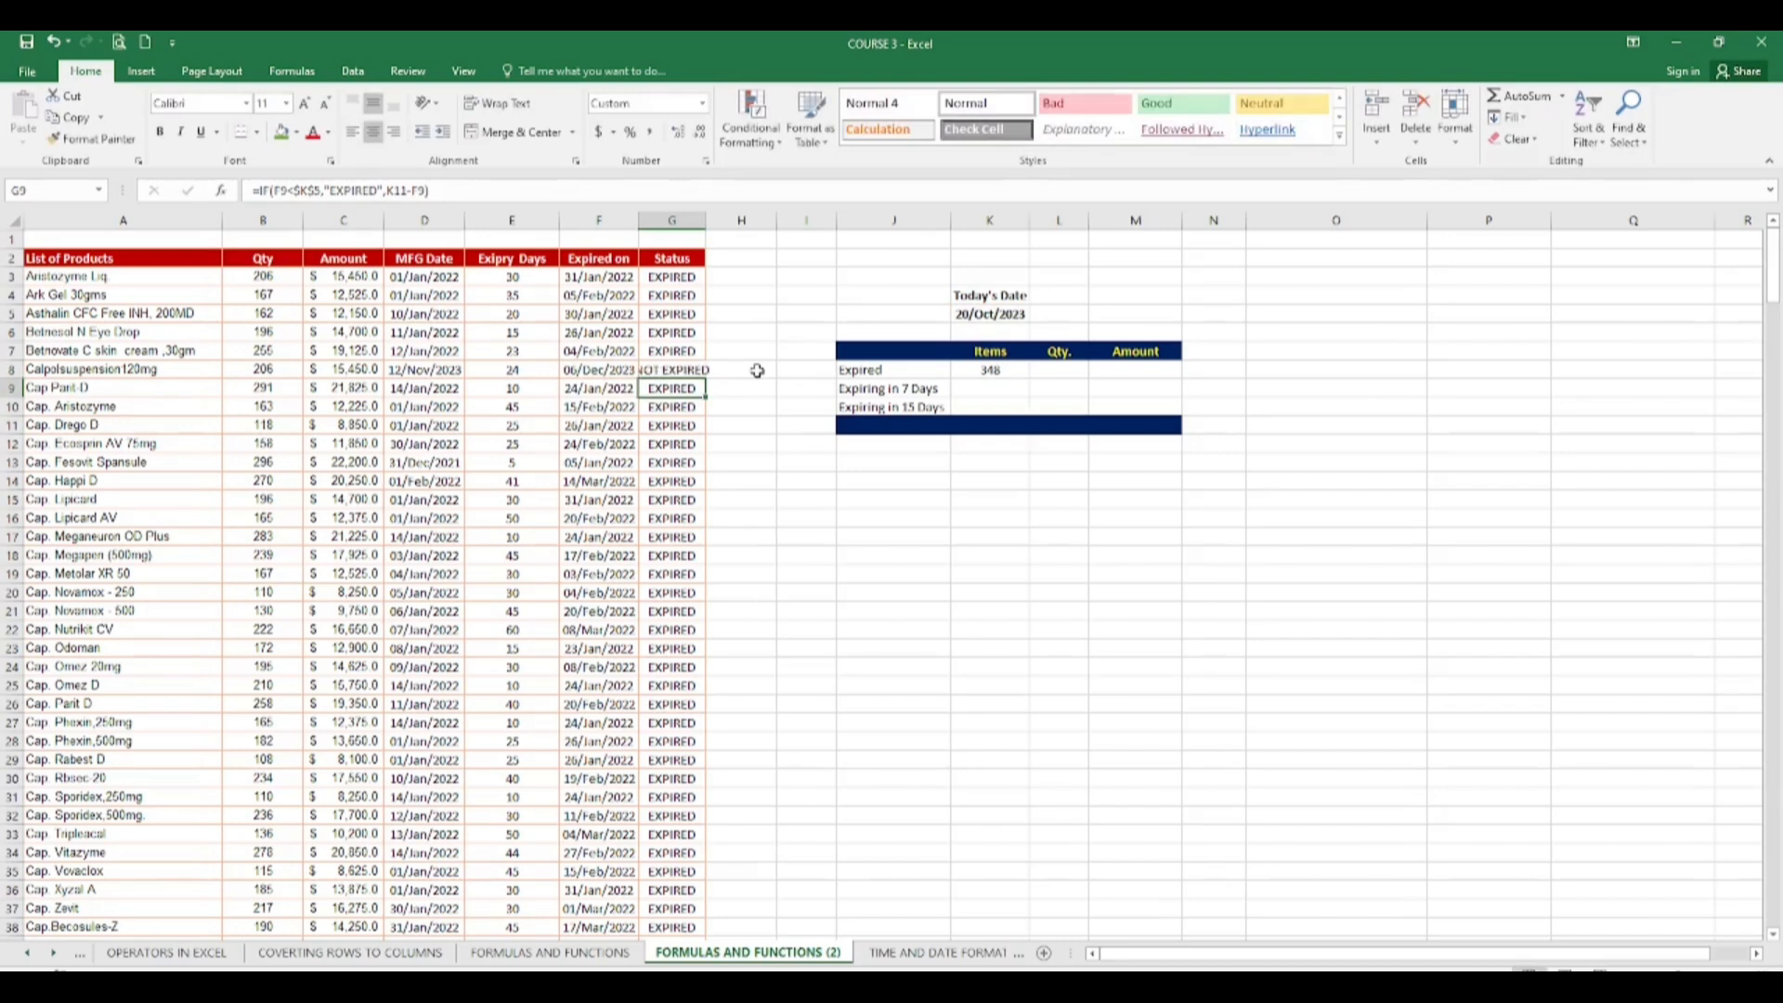
Step: Fit the Status column's width to its contents and select the revised status cell G8
{"action": "left_click", "coordinate": [696, 220]}
{"action": "double_click", "coordinate": [705, 220]}
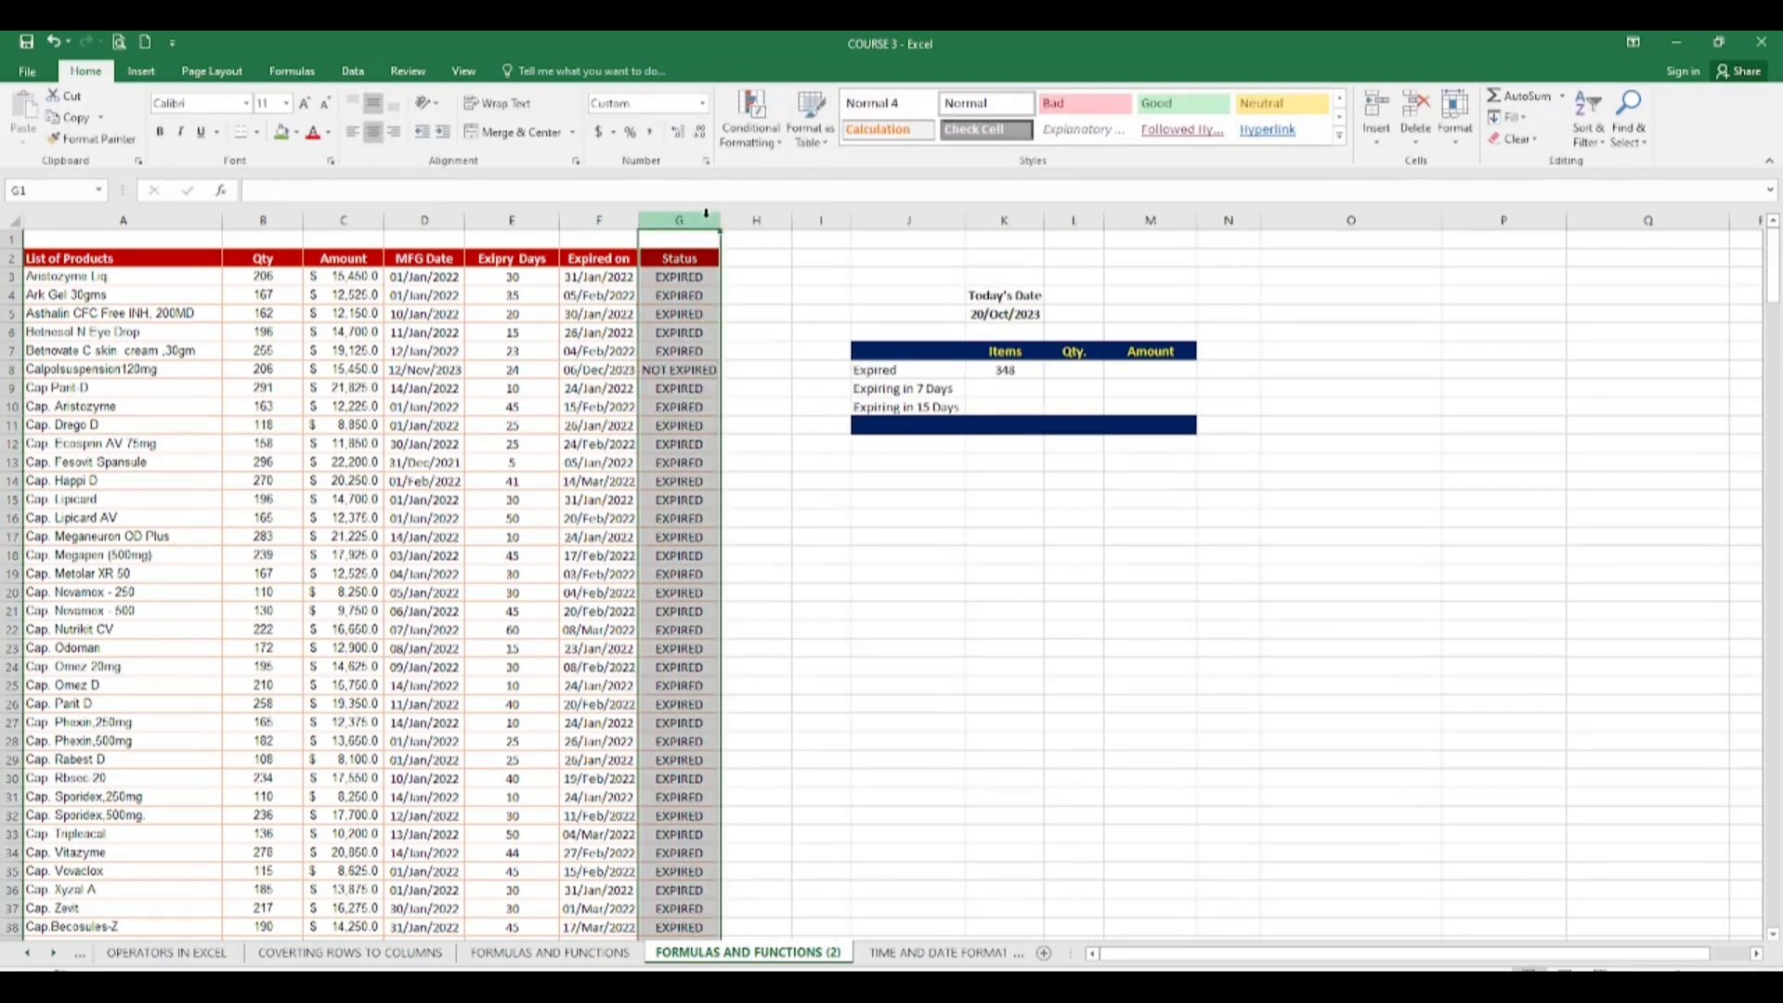
{"action": "left_click", "coordinate": [612, 420]}
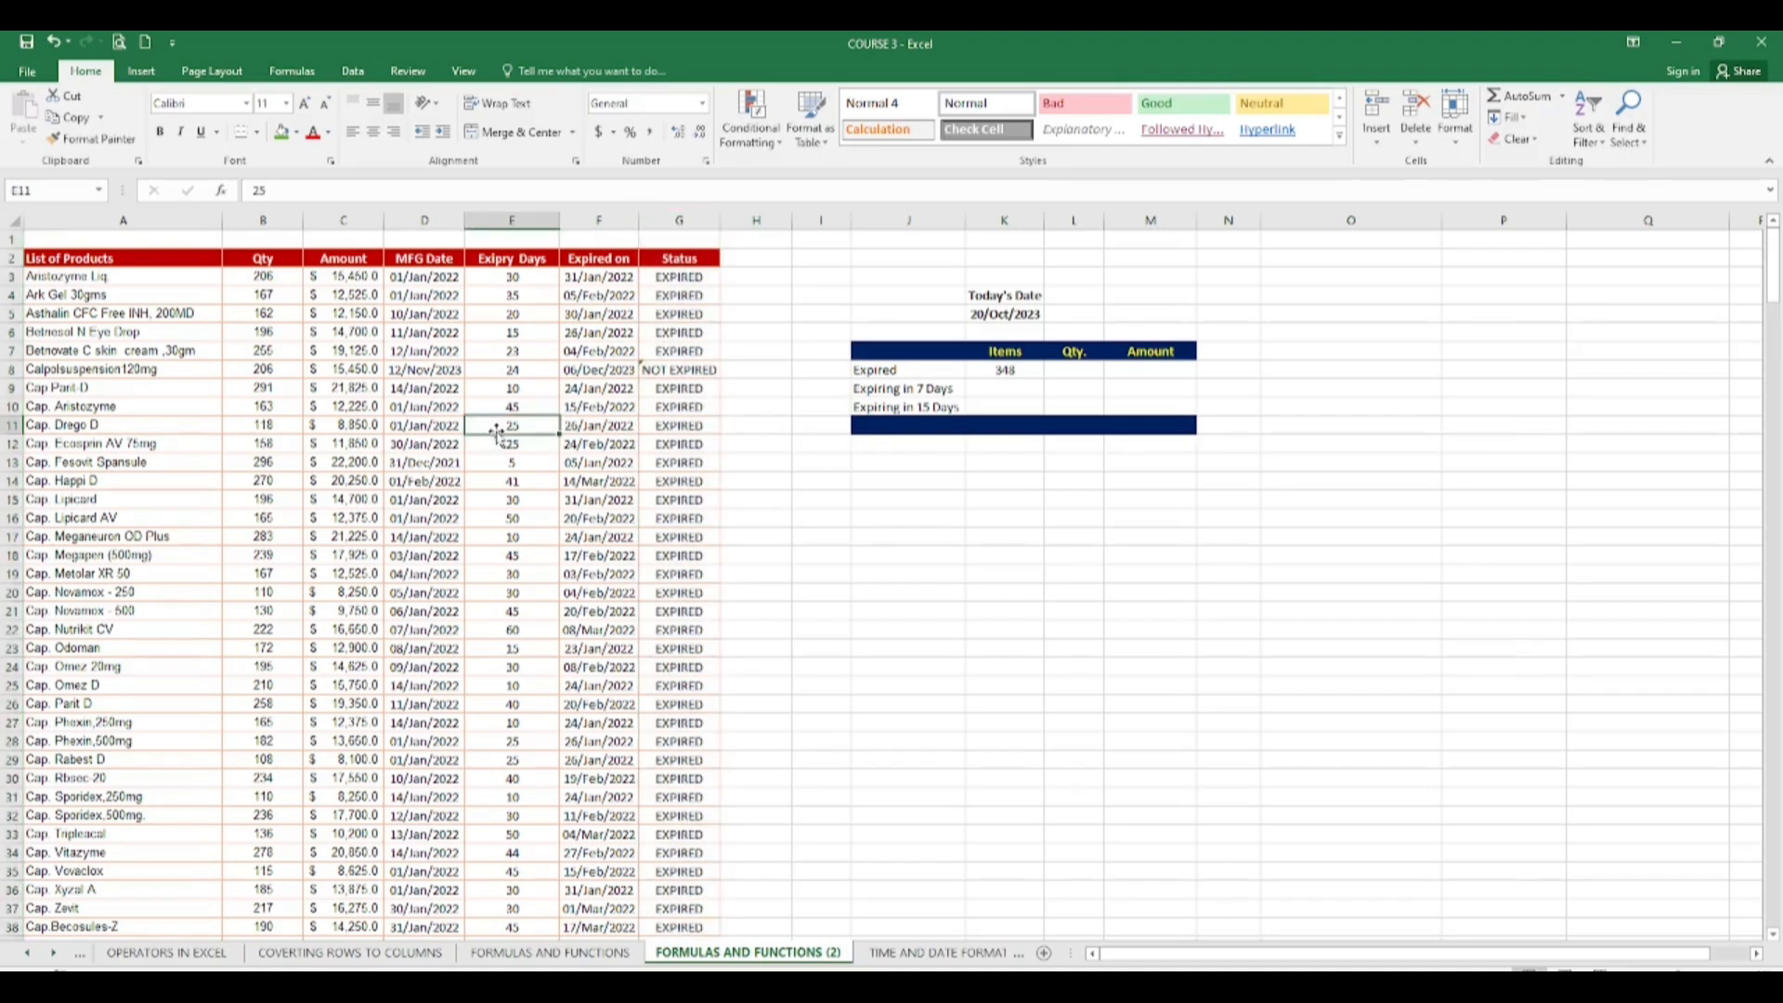
{"action": "left_click", "coordinate": [668, 375]}
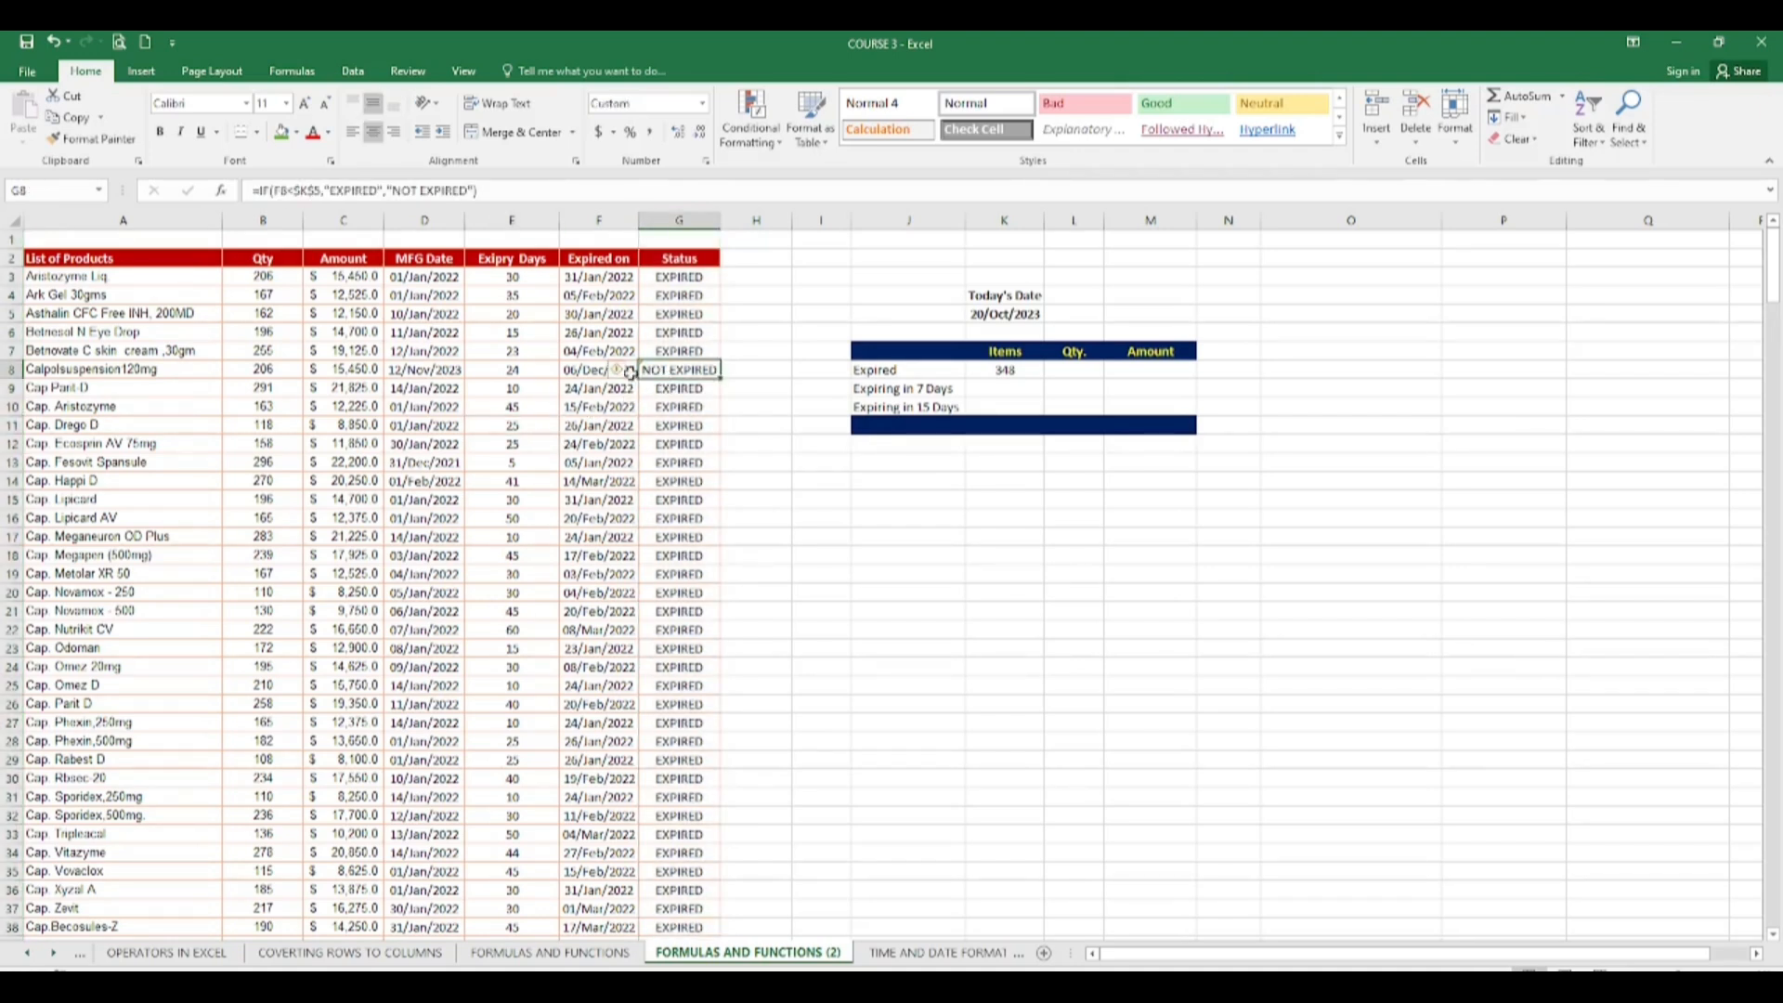
Step: Undo the recent edits to the G8 status formula, the Status column width and the D8 MFG date
{"action": "key", "text": "Up"}
{"action": "key", "text": "Up"}
{"action": "key", "text": "Up"}
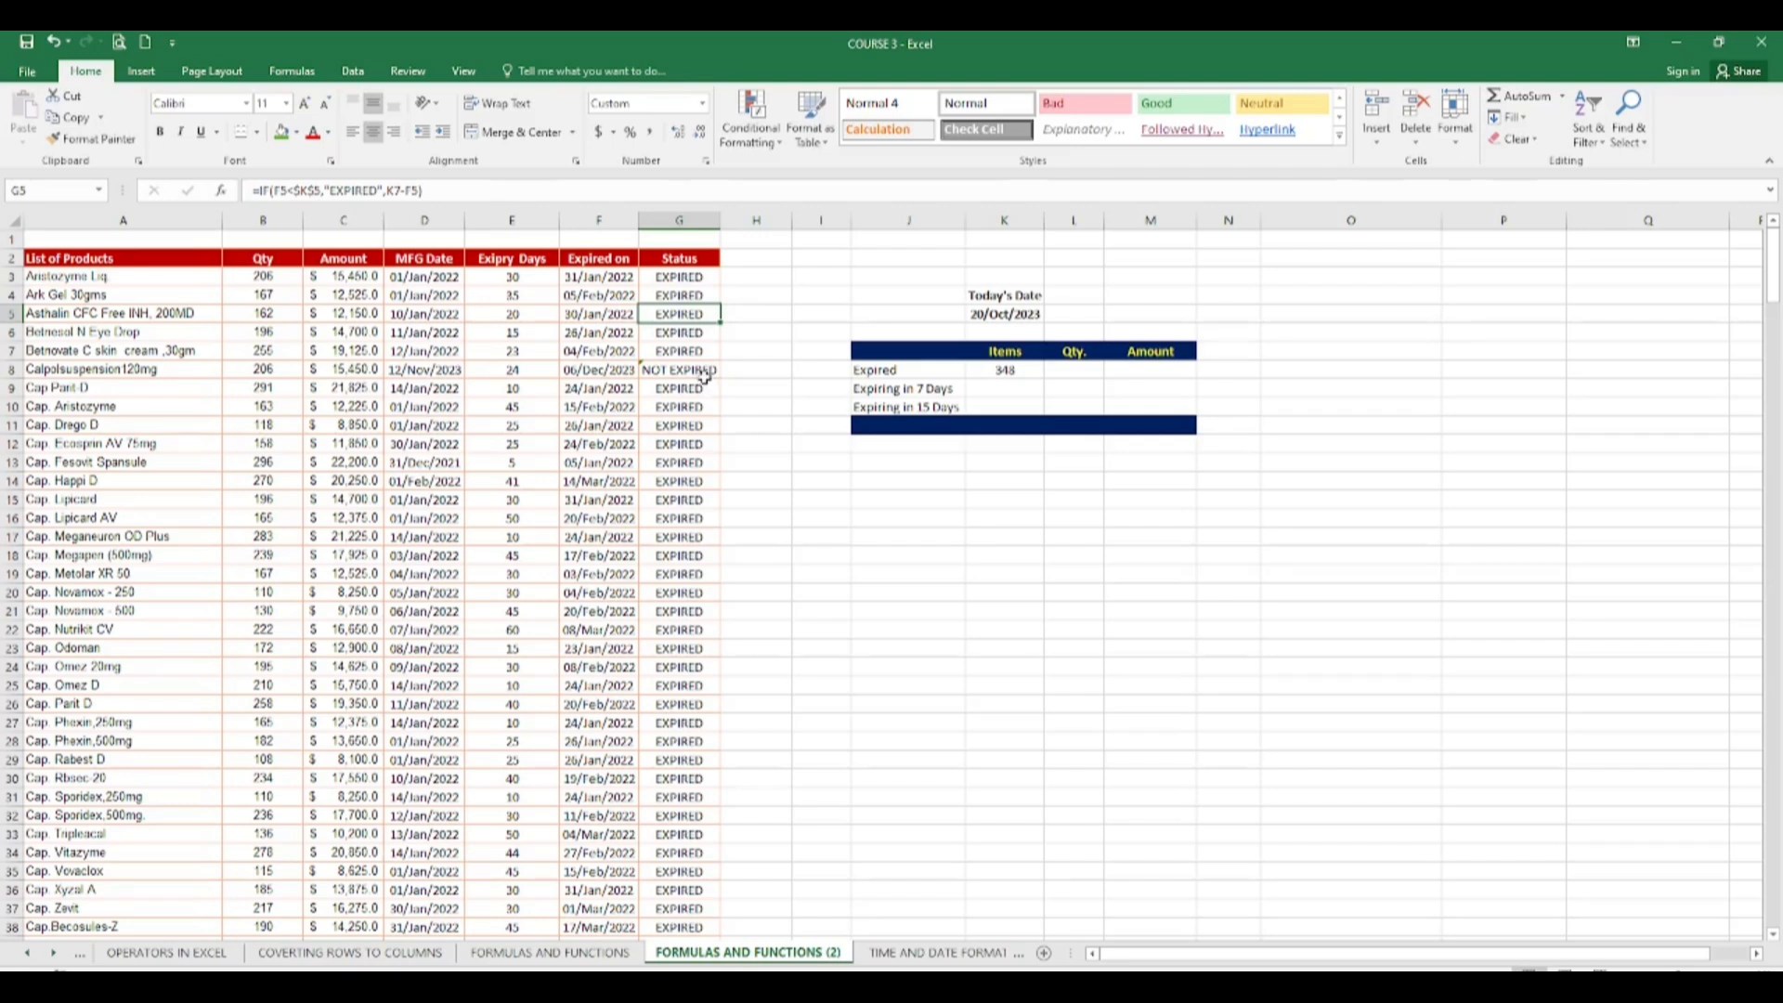
{"action": "left_click", "coordinate": [697, 369]}
{"action": "key", "text": "ctrl+z"}
{"action": "key", "text": "ctrl+z"}
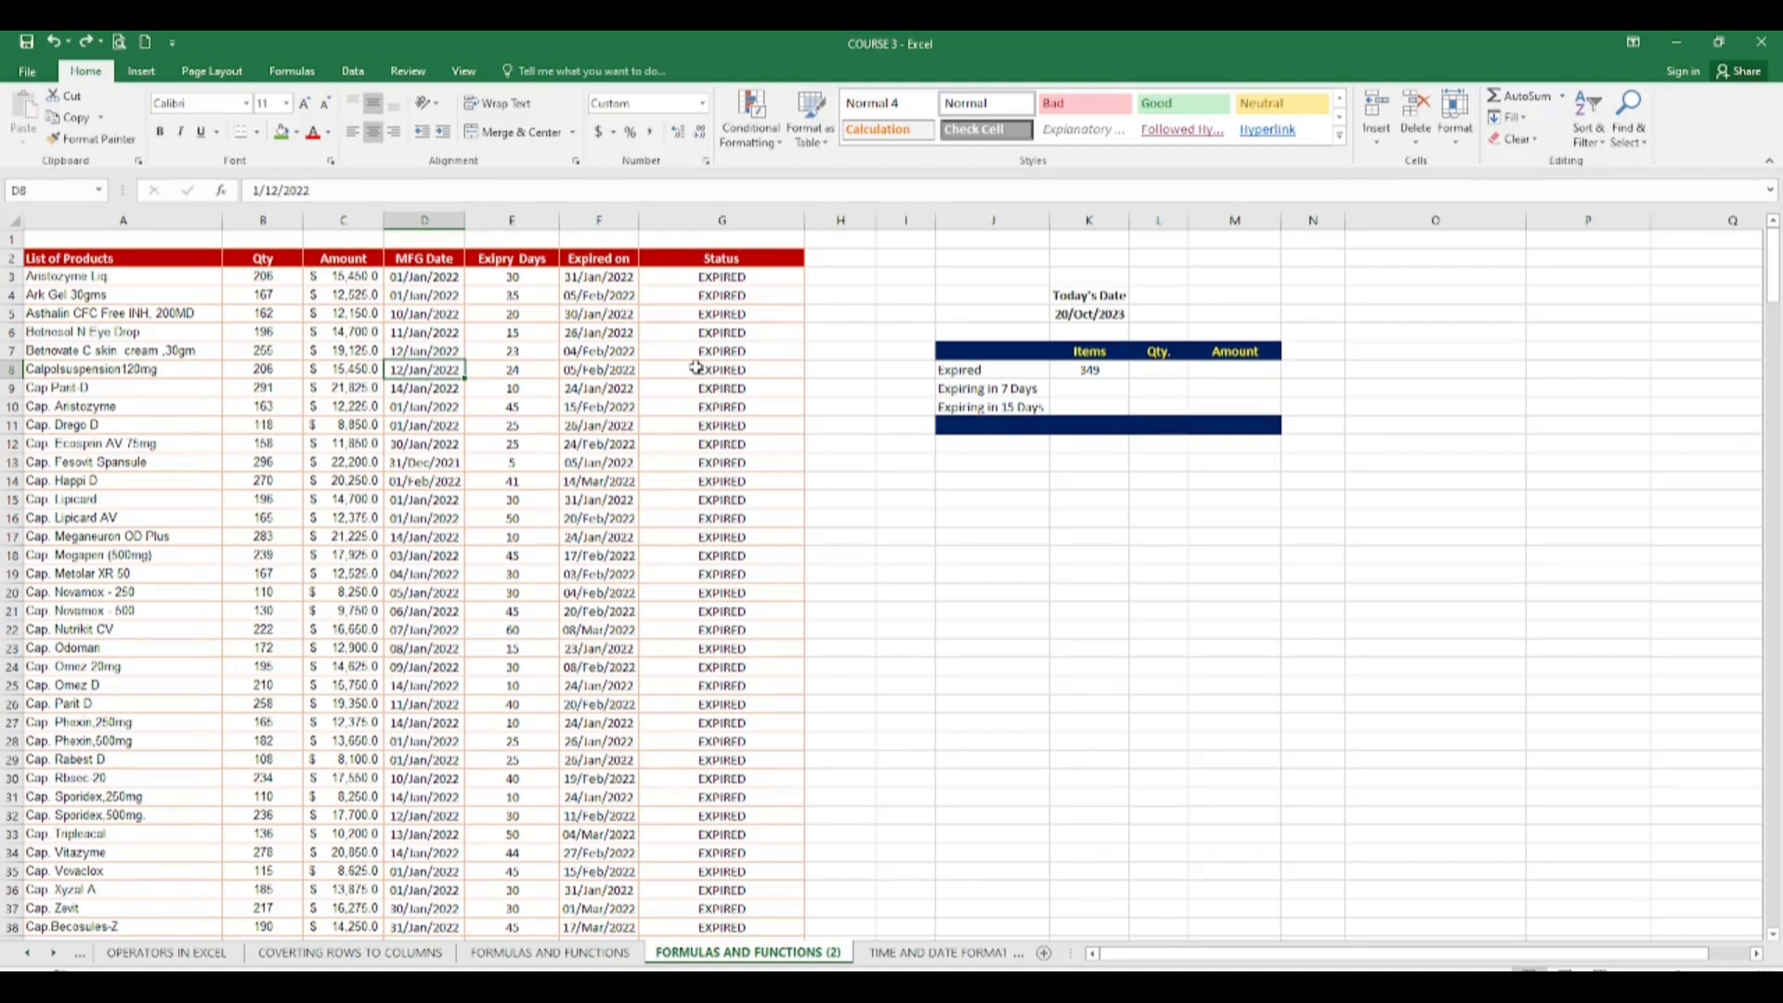
Step: Count the items expiring in 7 days in K9 with =COUNTIF(G:G,7)
{"action": "left_click", "coordinate": [1091, 391]}
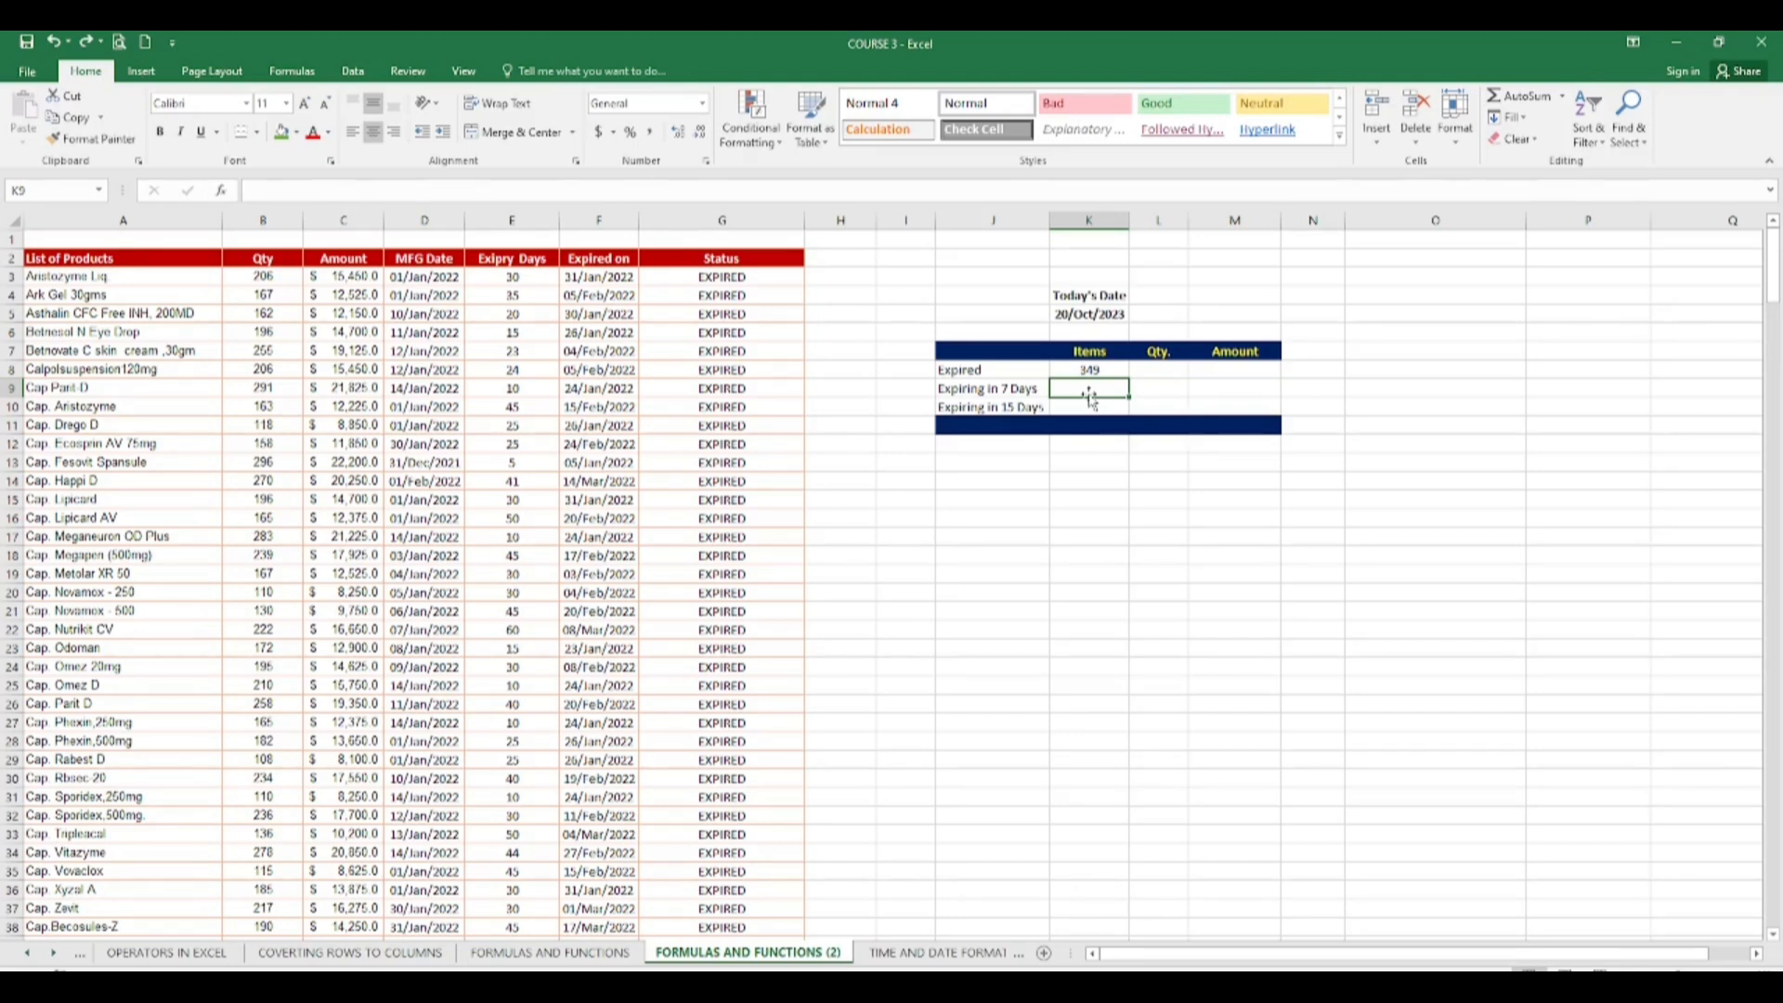
{"action": "type", "text": "="}
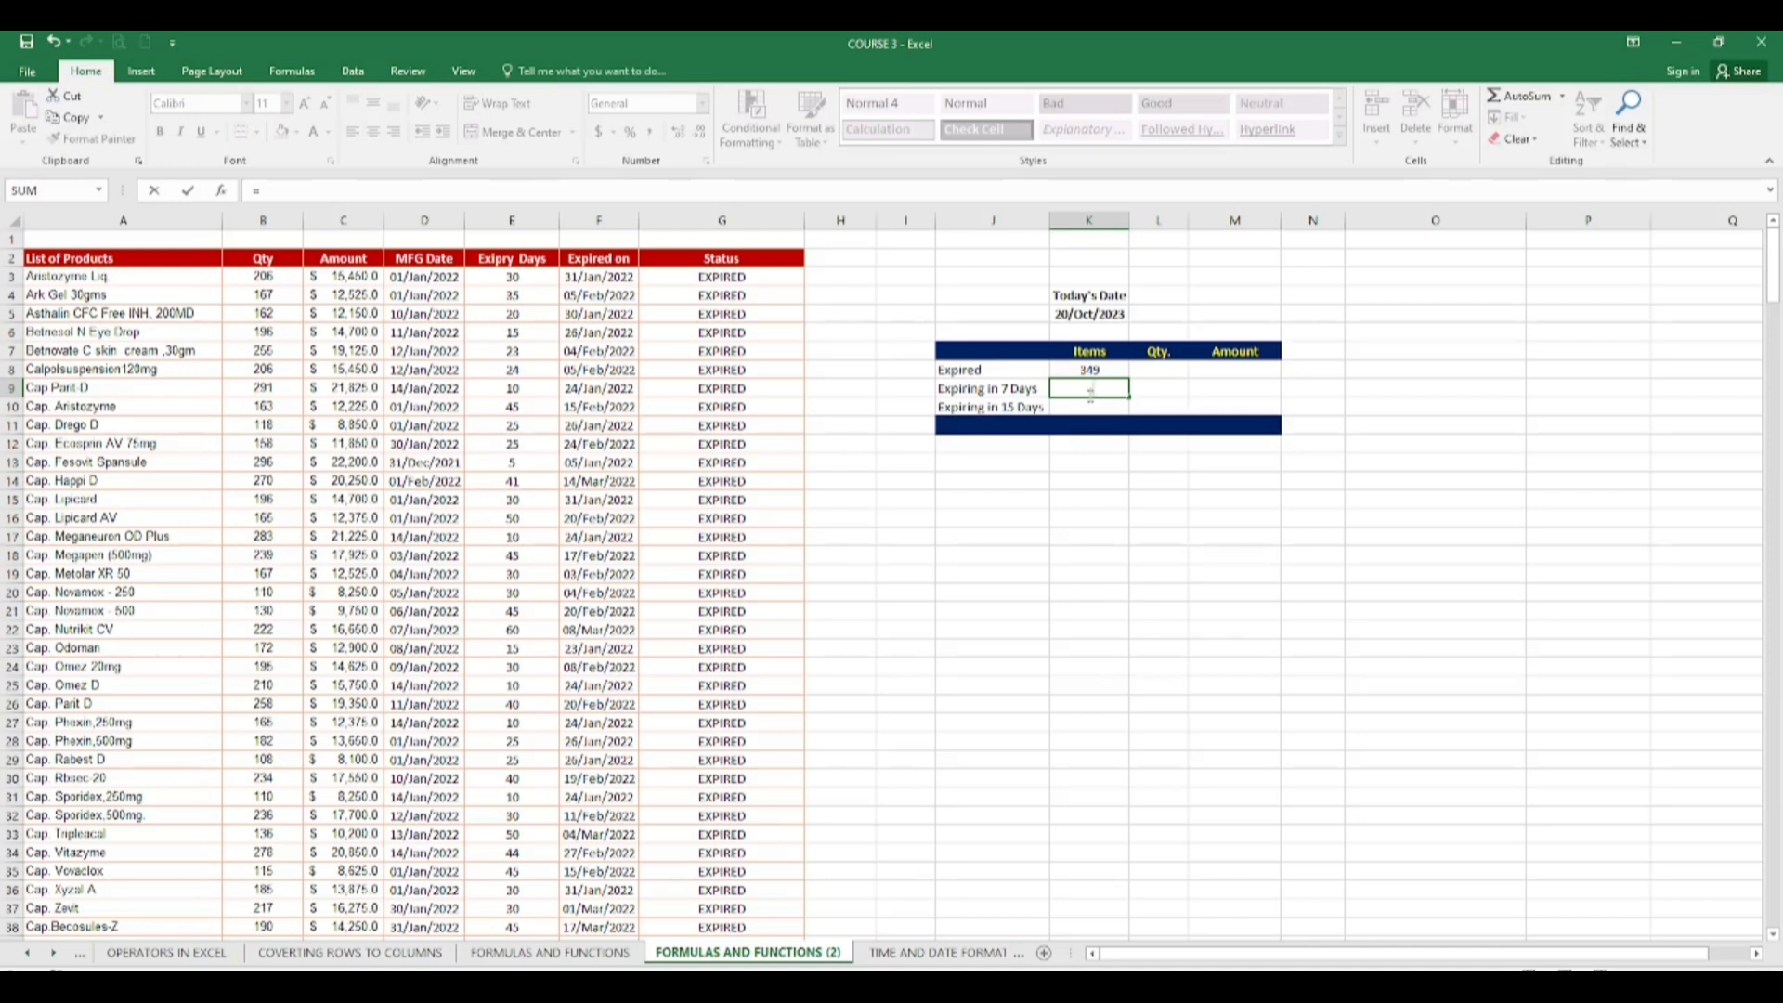
{"action": "key", "text": "Escape"}
{"action": "type", "text": "=COUNT"}
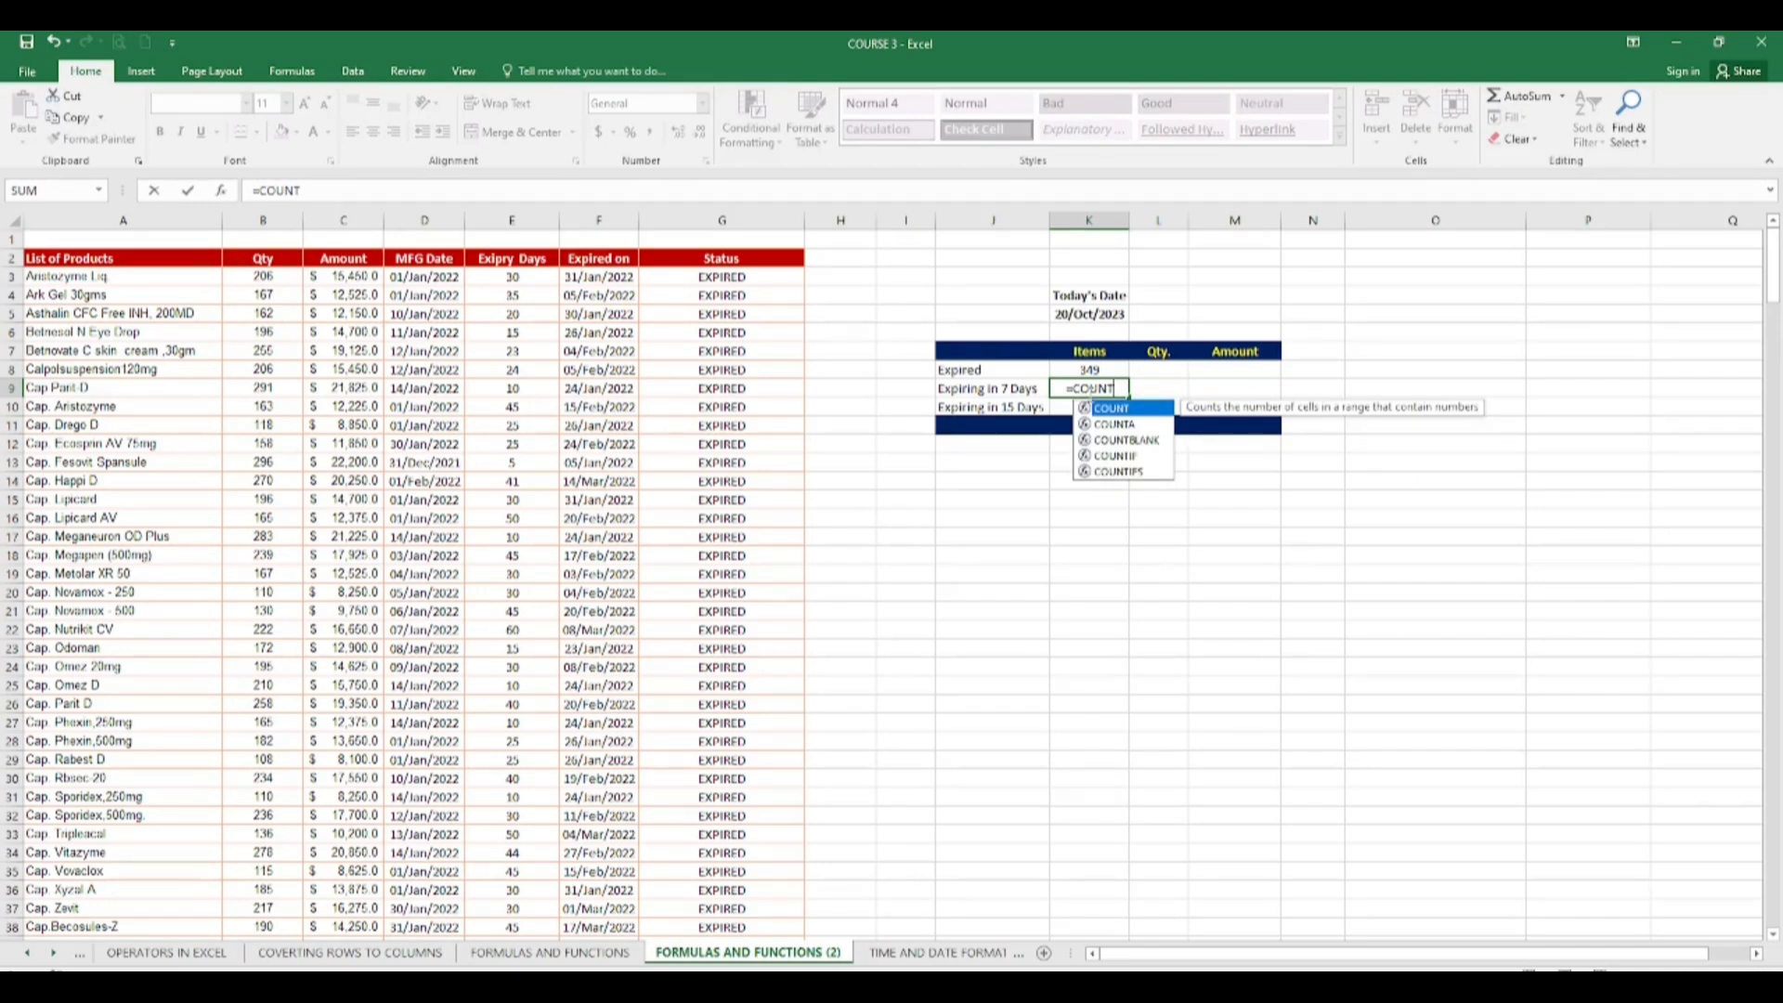
{"action": "type", "text": "IF"}
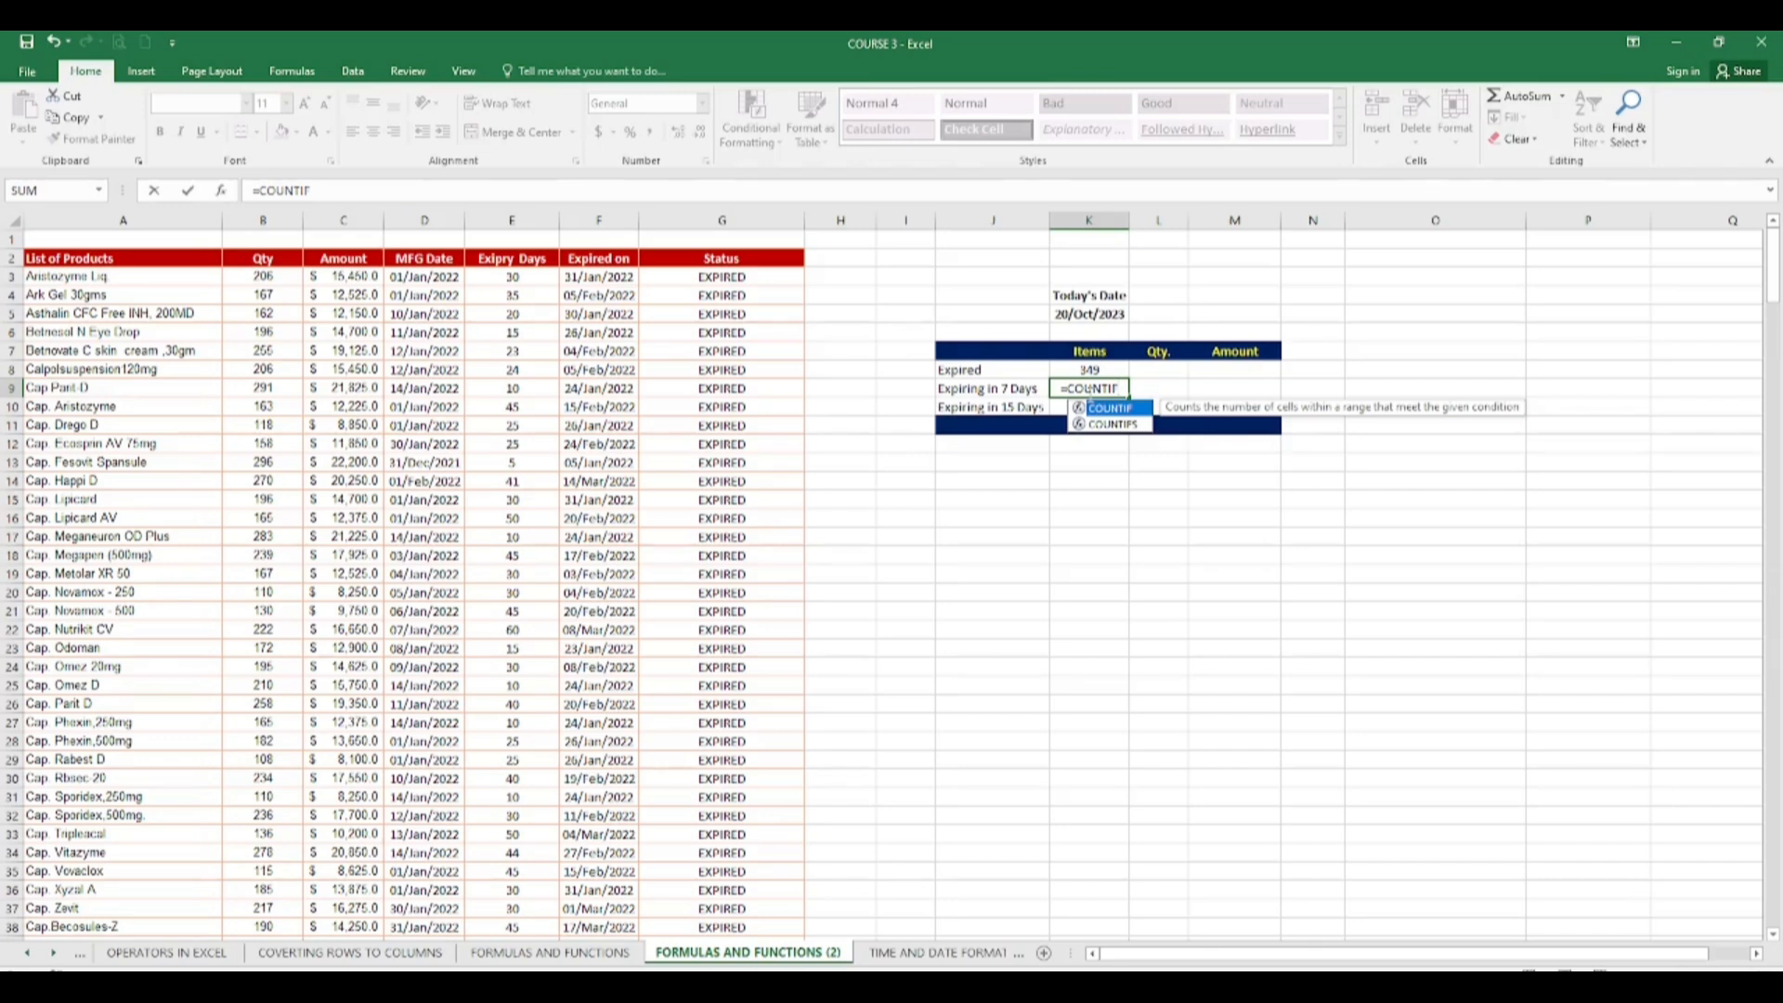
{"action": "type", "text": "("}
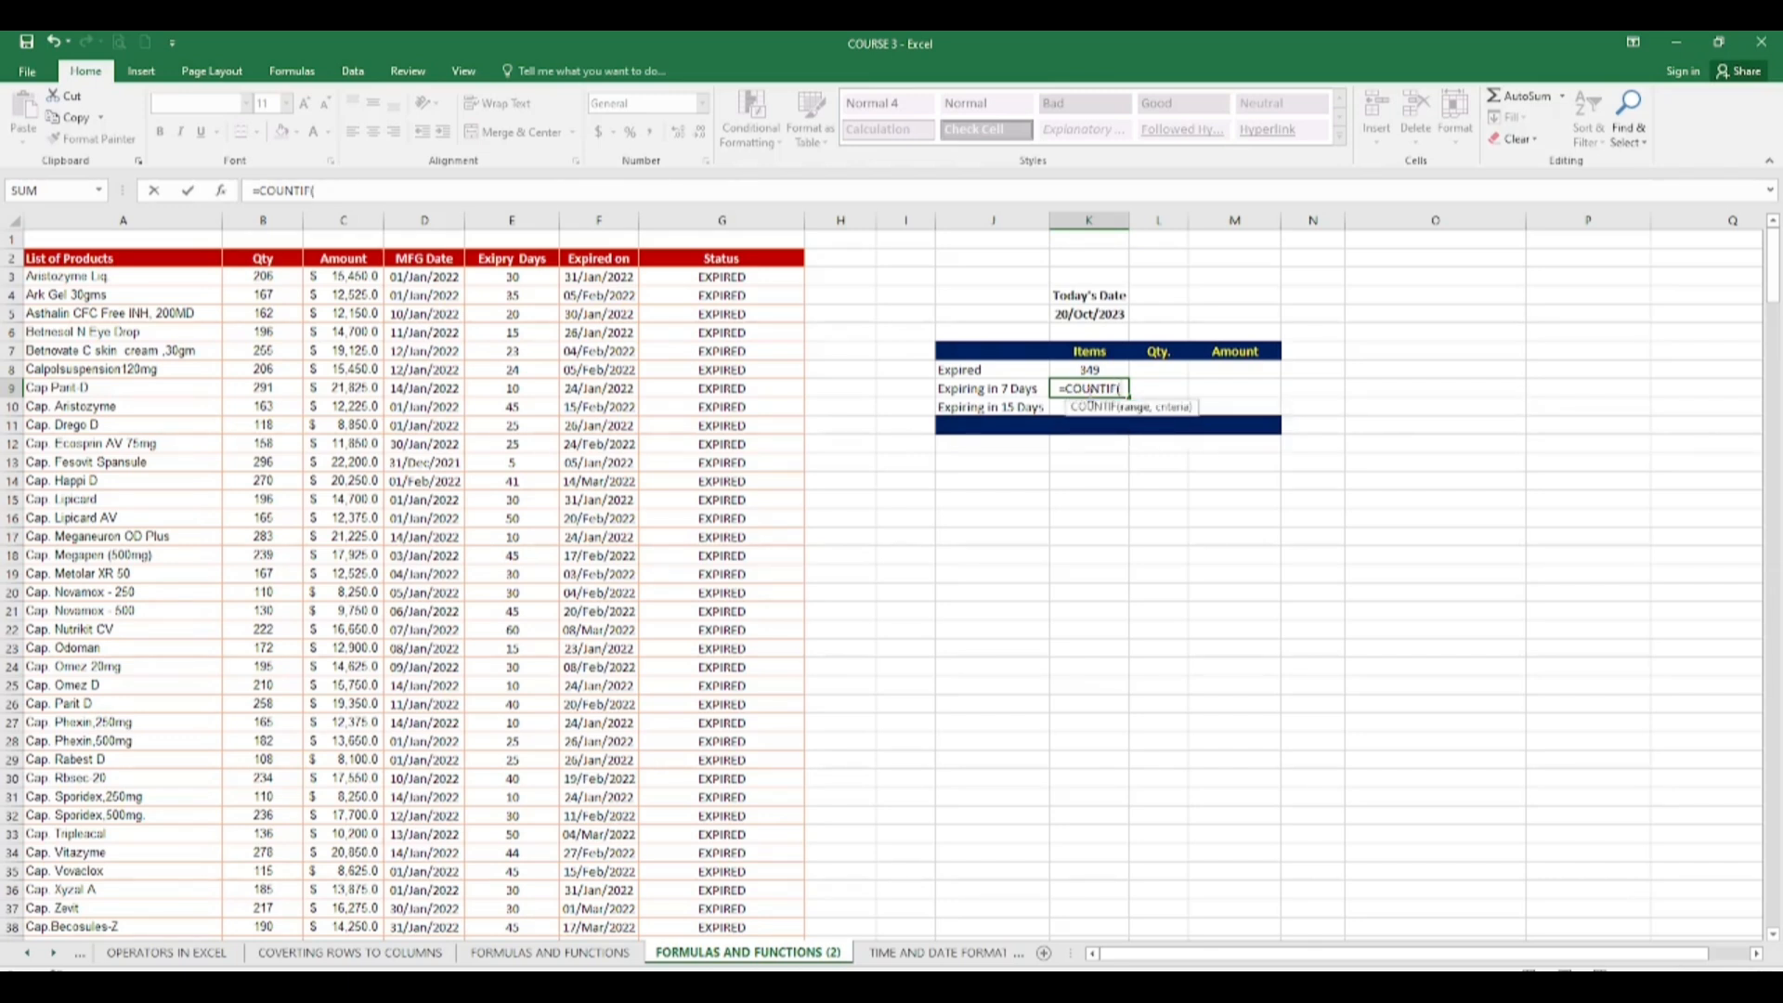
{"action": "left_click", "coordinate": [759, 272]}
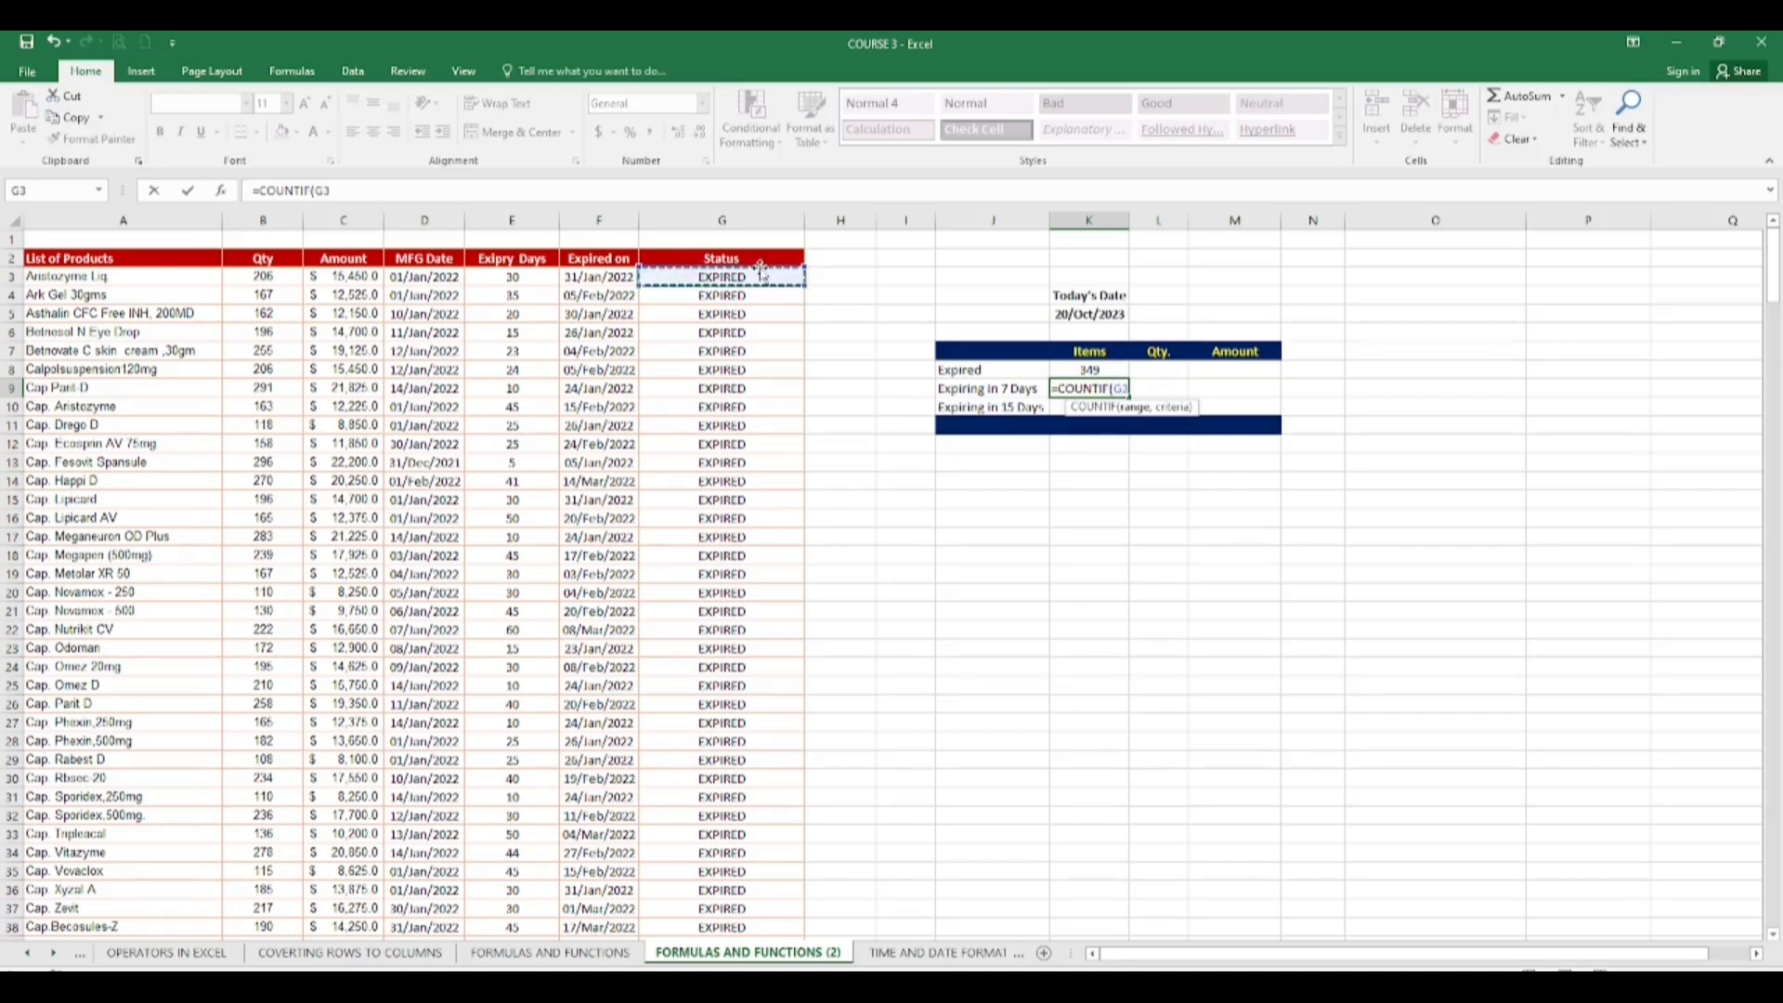
{"action": "key", "text": "ctrl+space"}
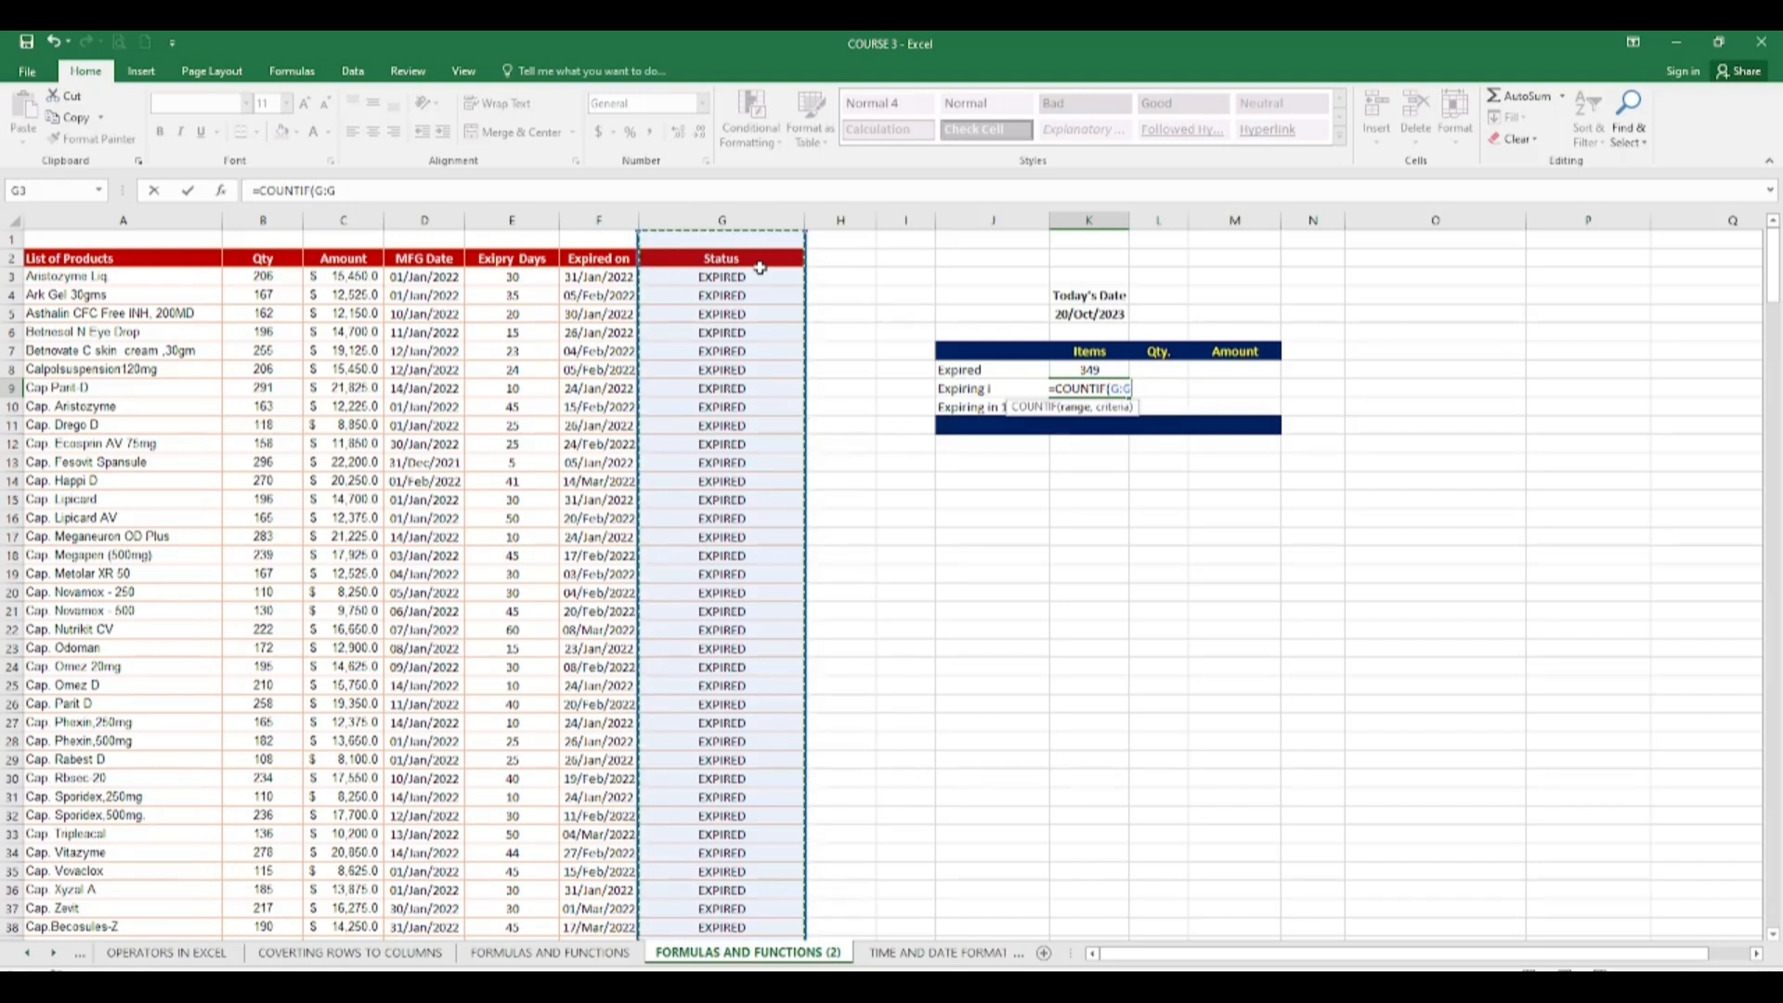
{"action": "type", "text": ","}
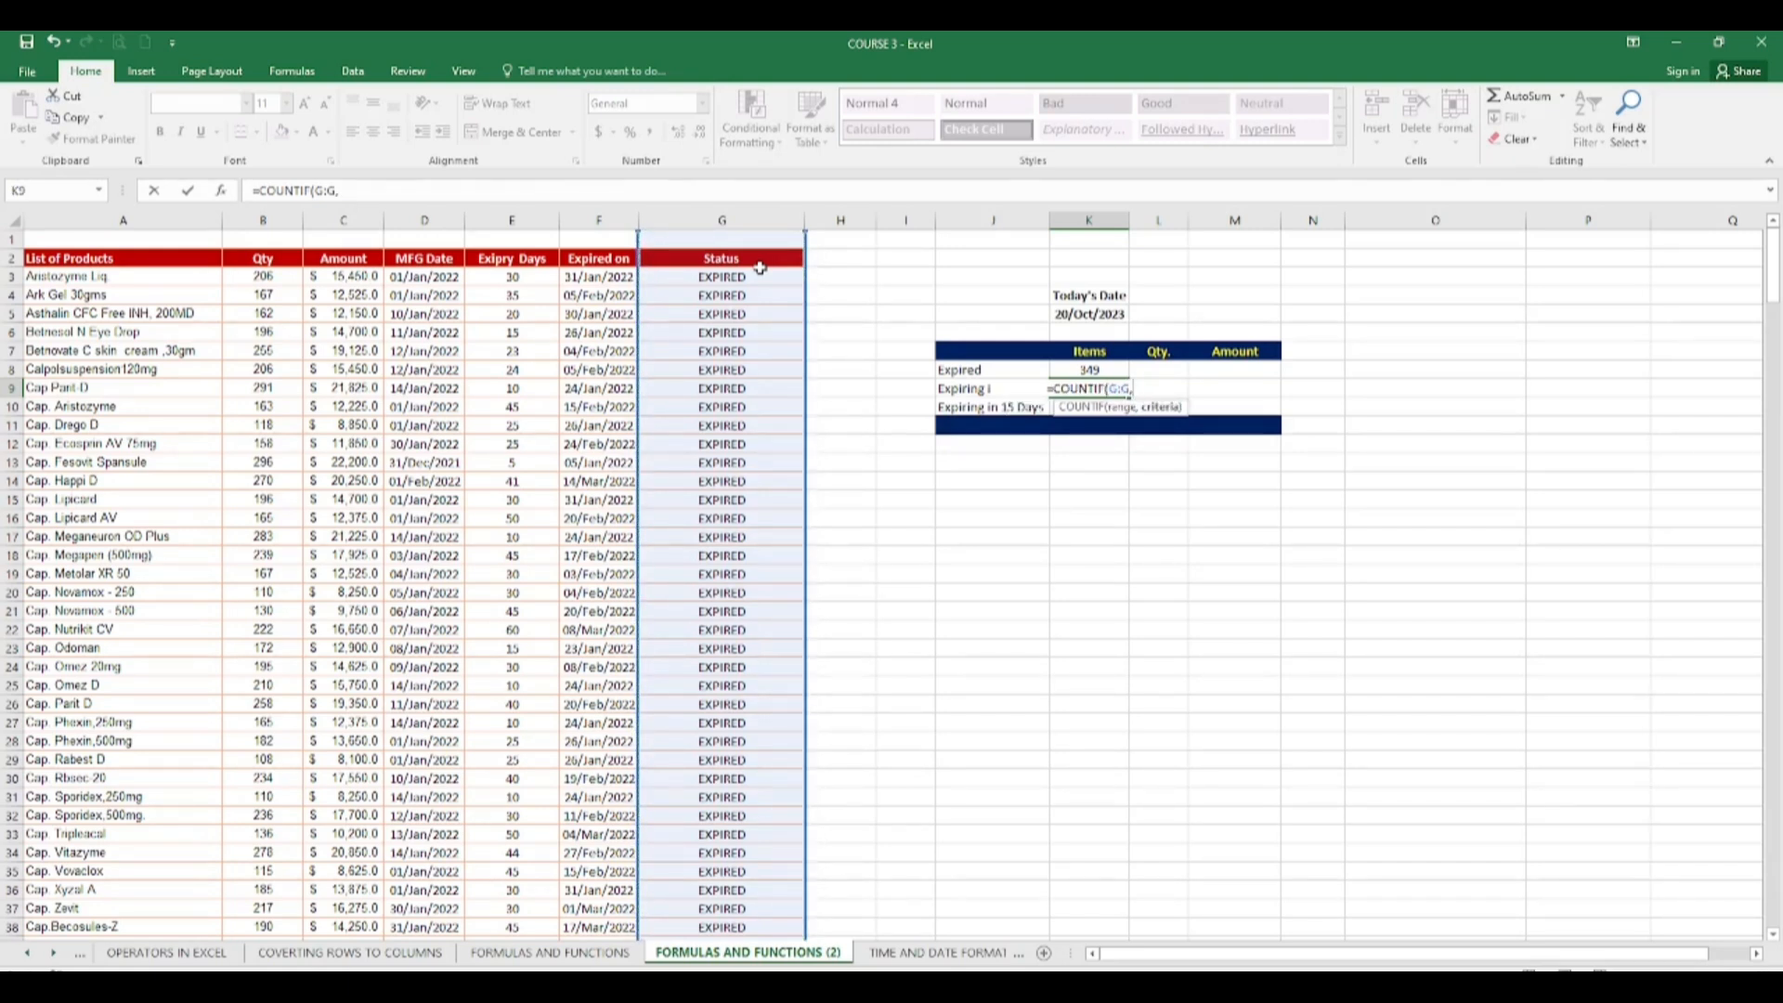
{"action": "type", "text": "7"}
{"action": "key", "text": "Return"}
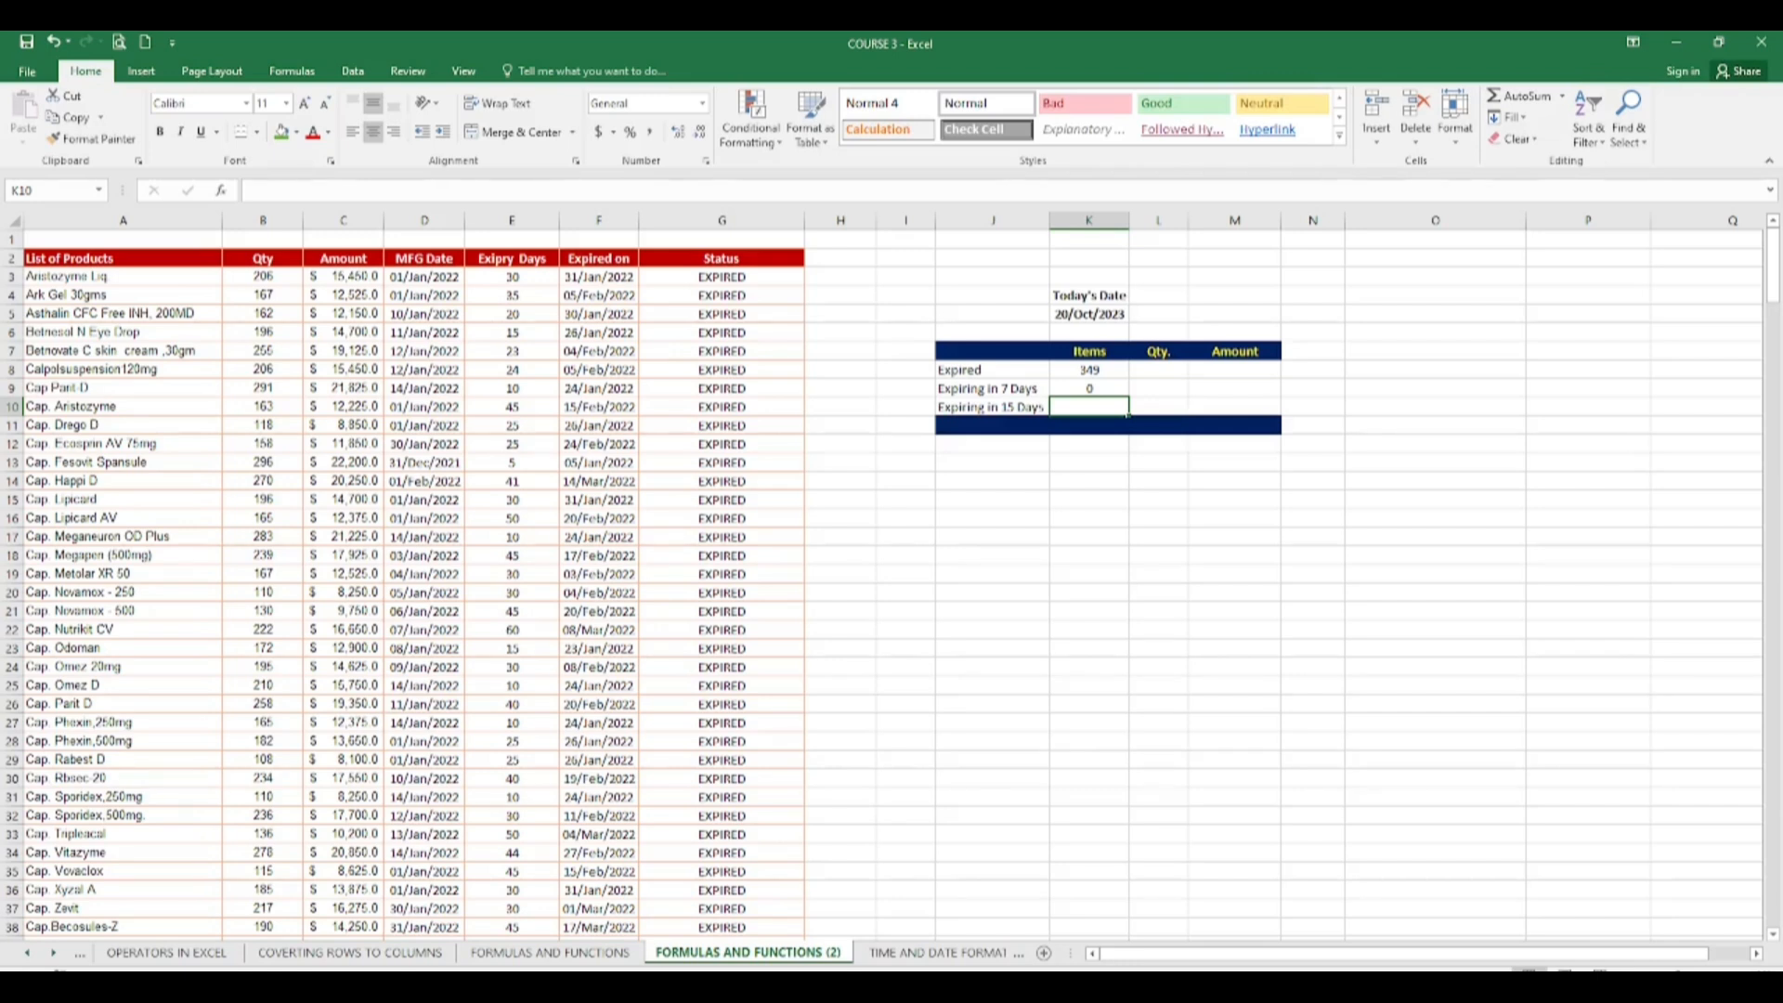
Step: Count the items expiring in 15 days in K10 with =COUNTIF(G:G,15), using the whole Status column as the range
{"action": "type", "text": "=COUNT"}
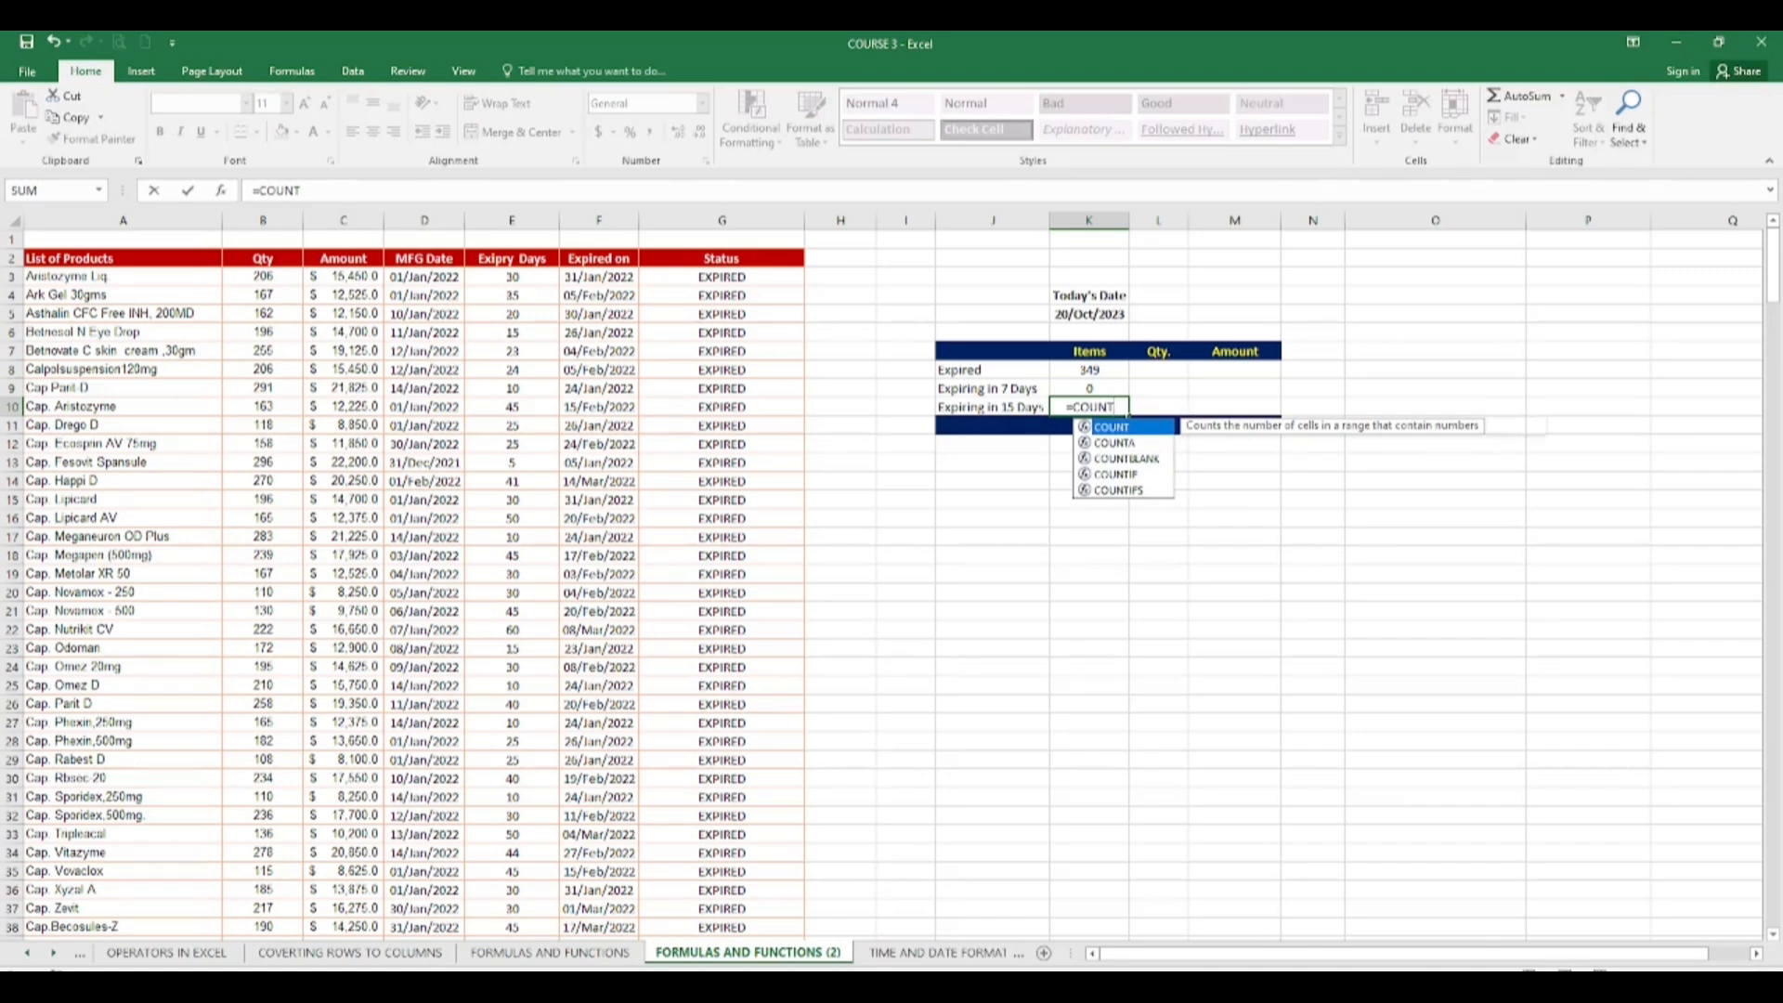
{"action": "type", "text": "IF("}
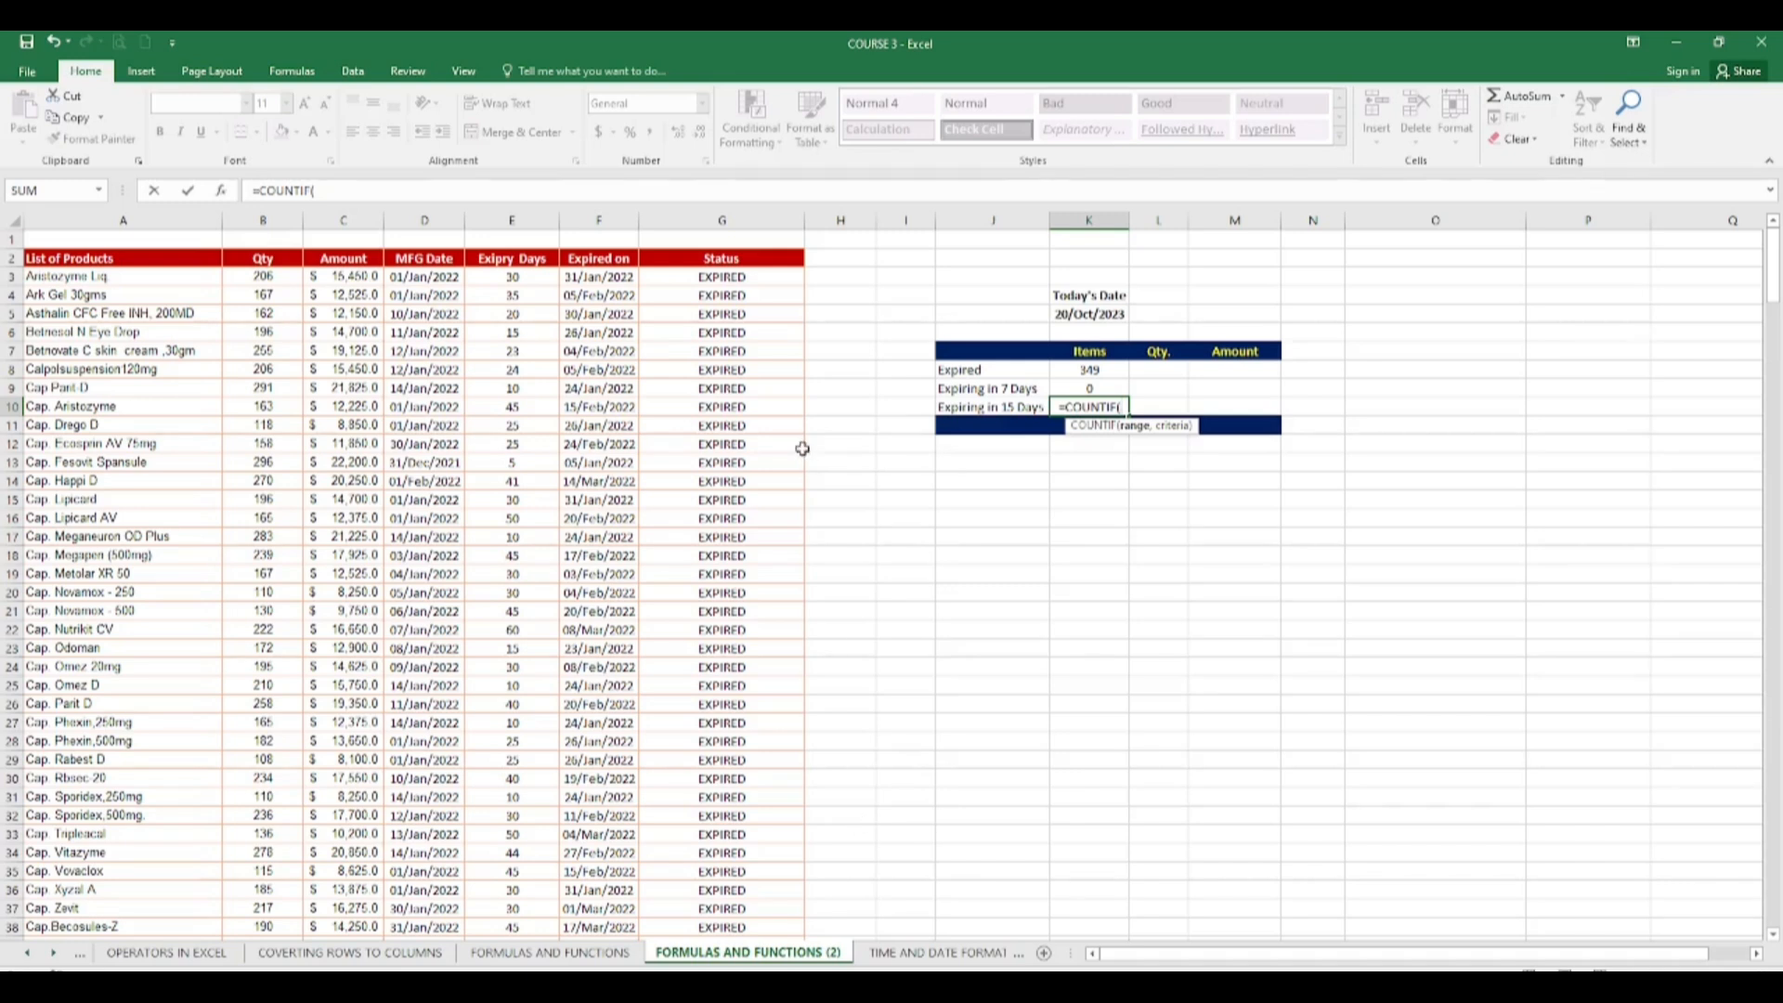
{"action": "left_click", "coordinate": [738, 278]}
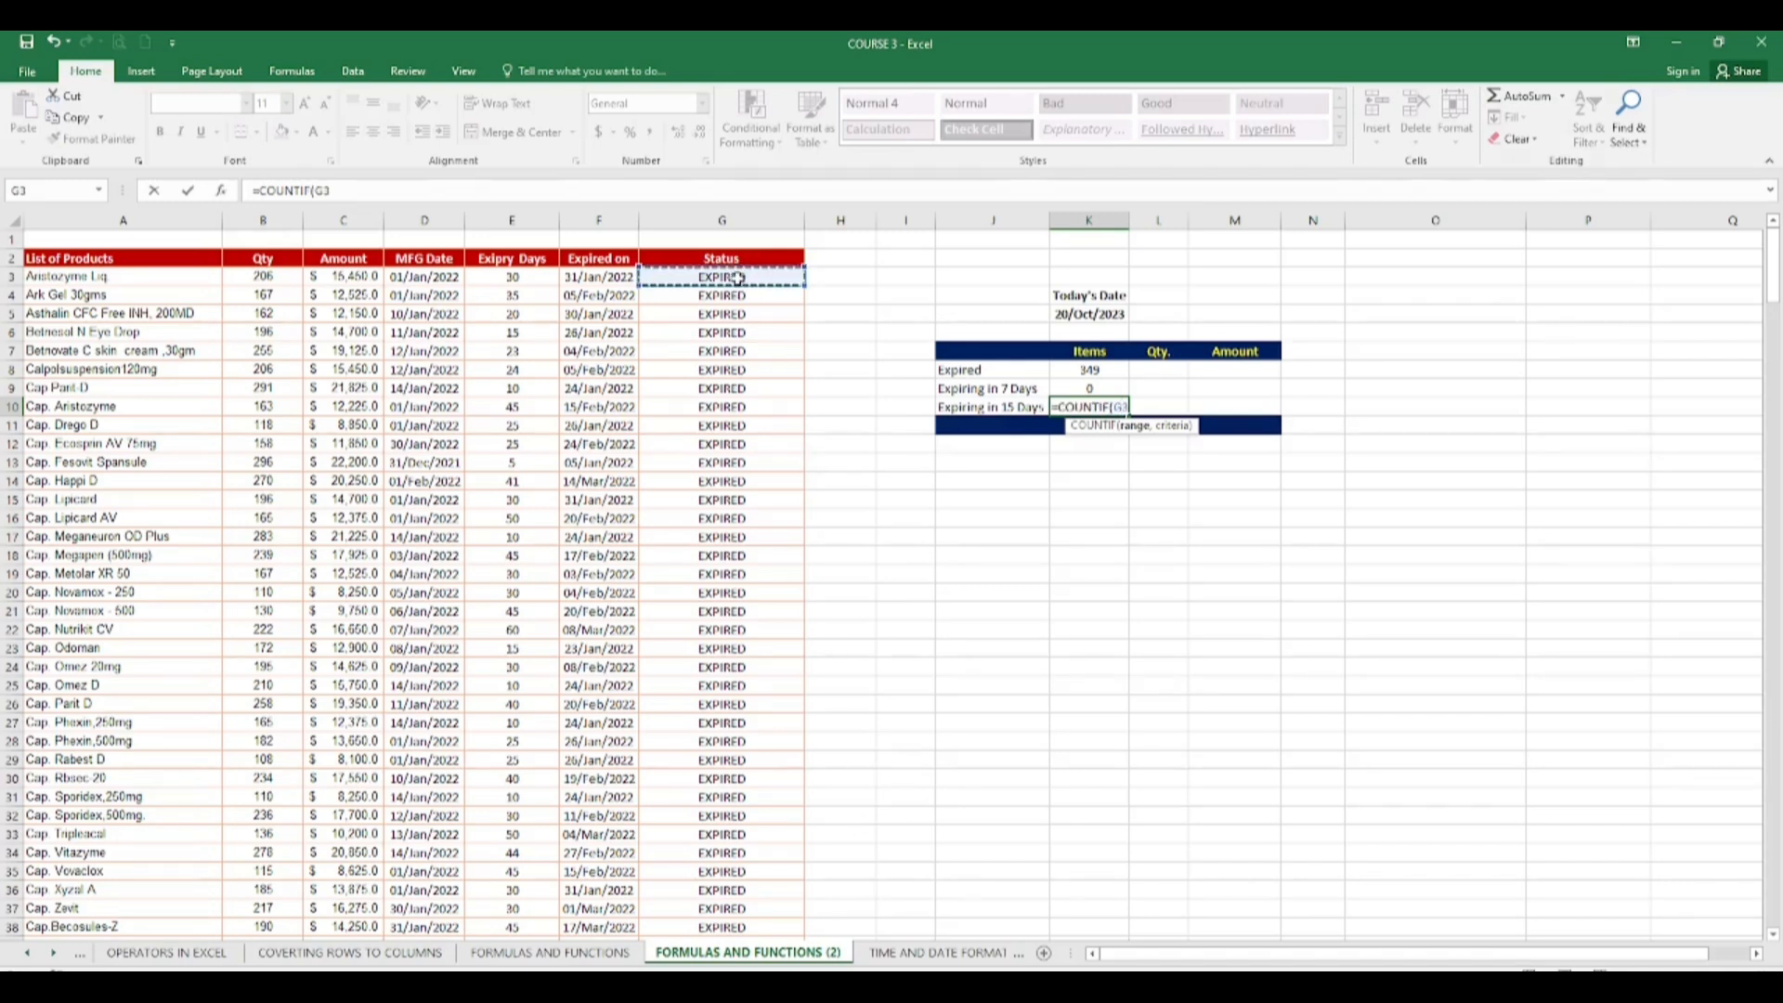
{"action": "type", "text": ","}
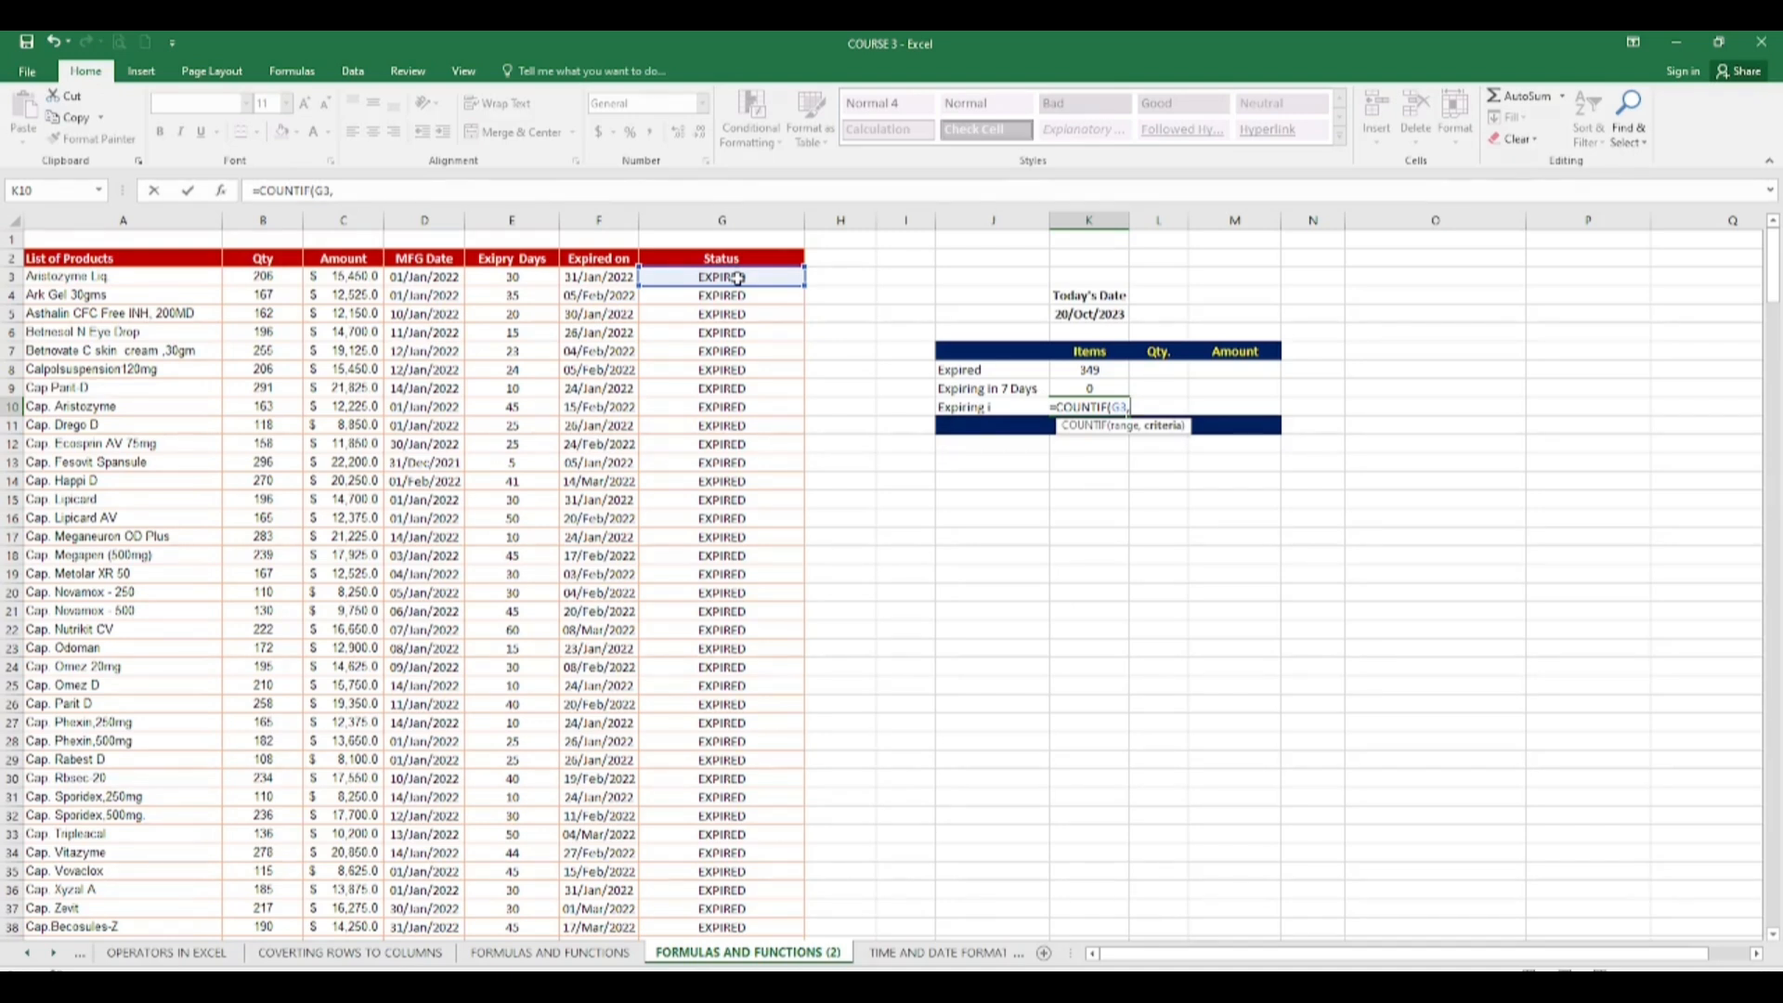
{"action": "key", "text": "BackSpace"}
{"action": "key", "text": "BackSpace"}
{"action": "key", "text": "BackSpace"}
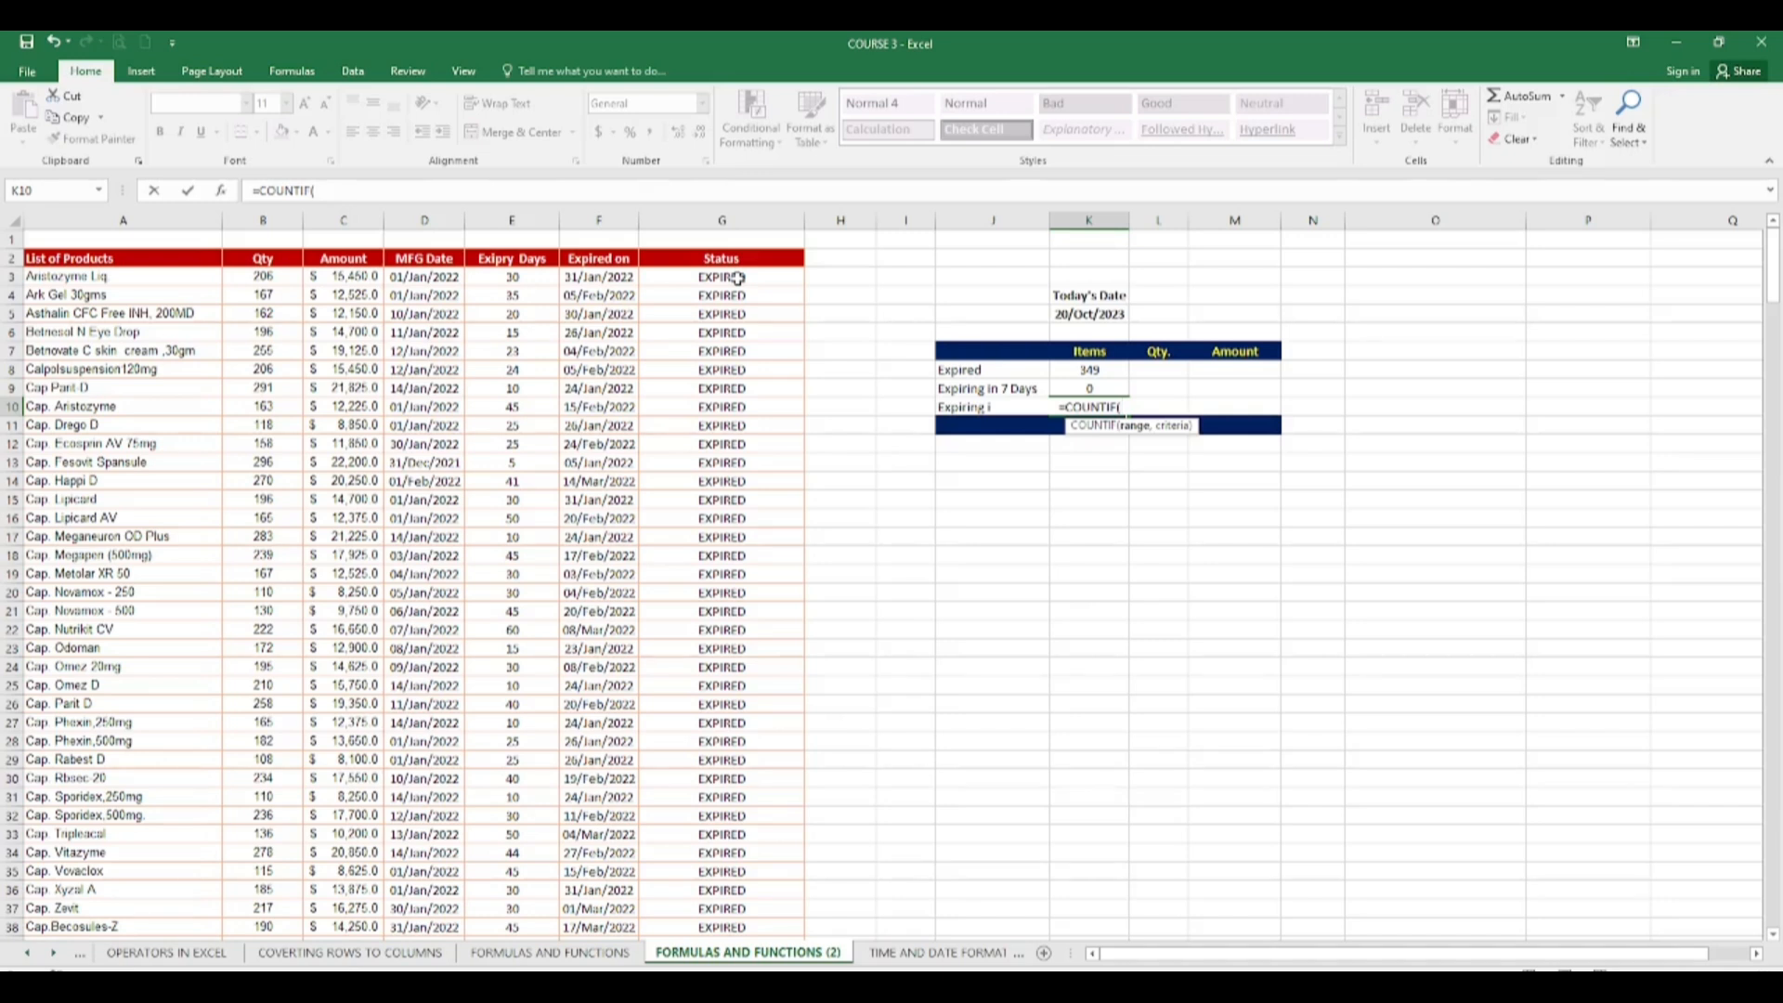
{"action": "left_click", "coordinate": [738, 278]}
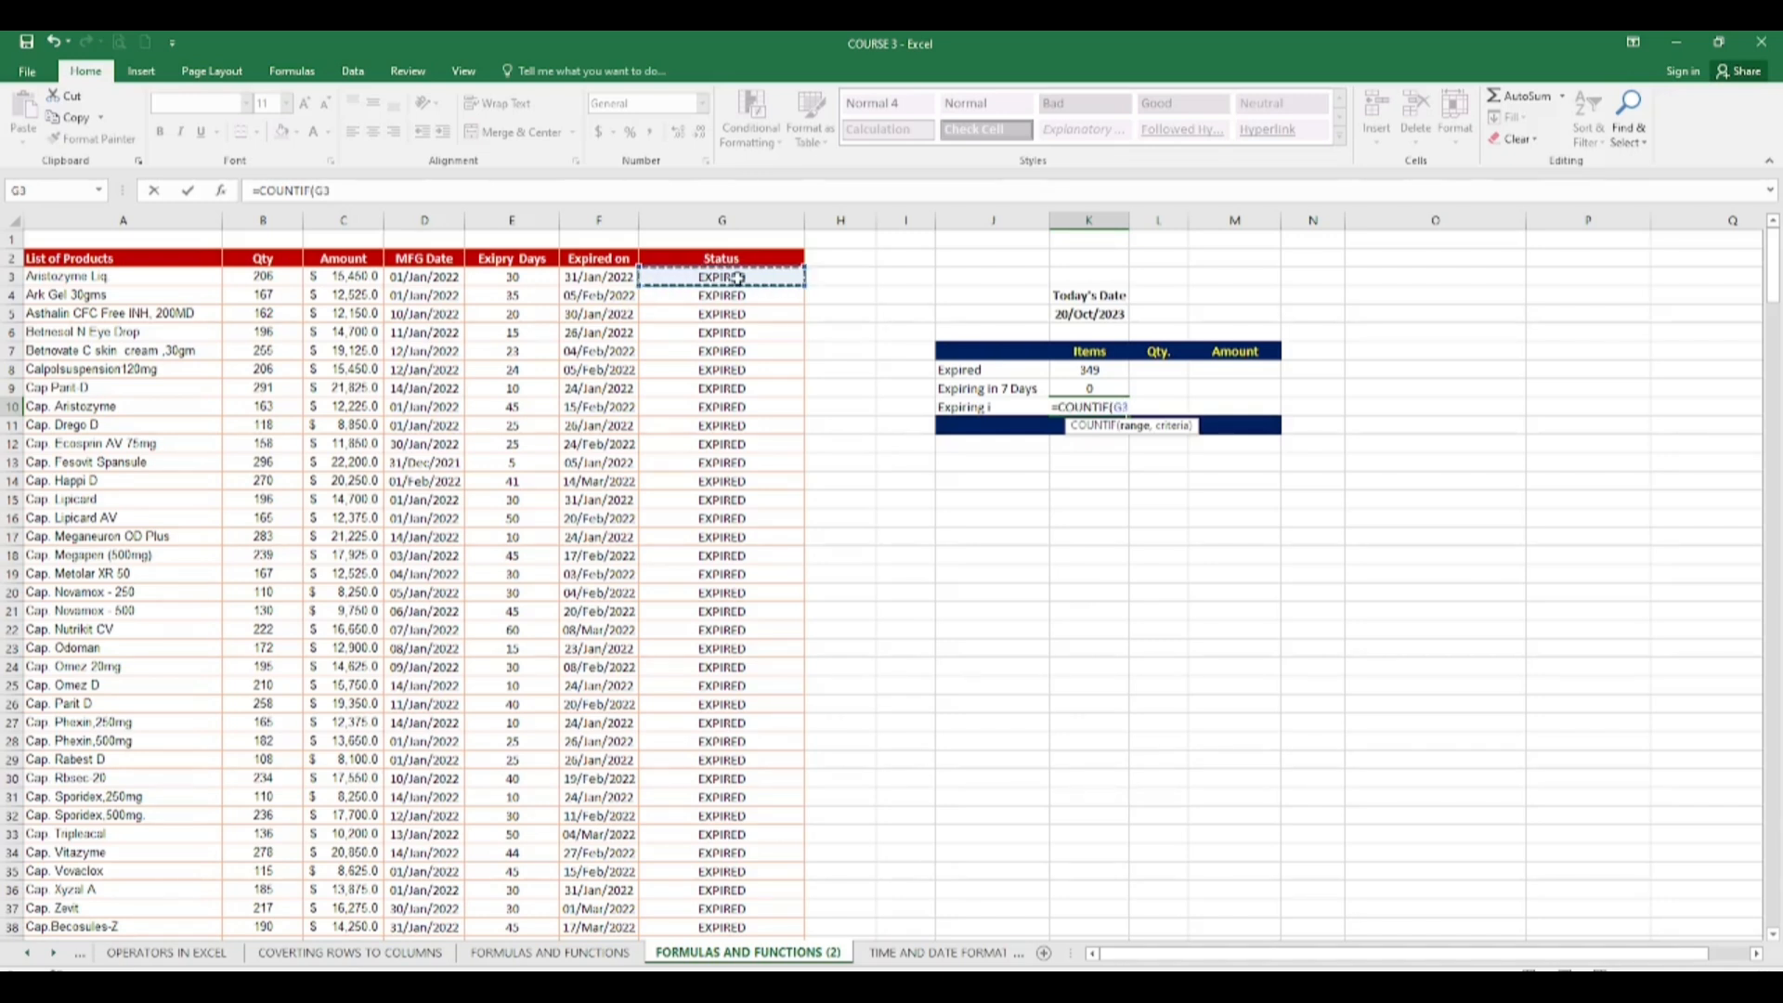
{"action": "key", "text": "ctrl+space"}
{"action": "type", "text": ","}
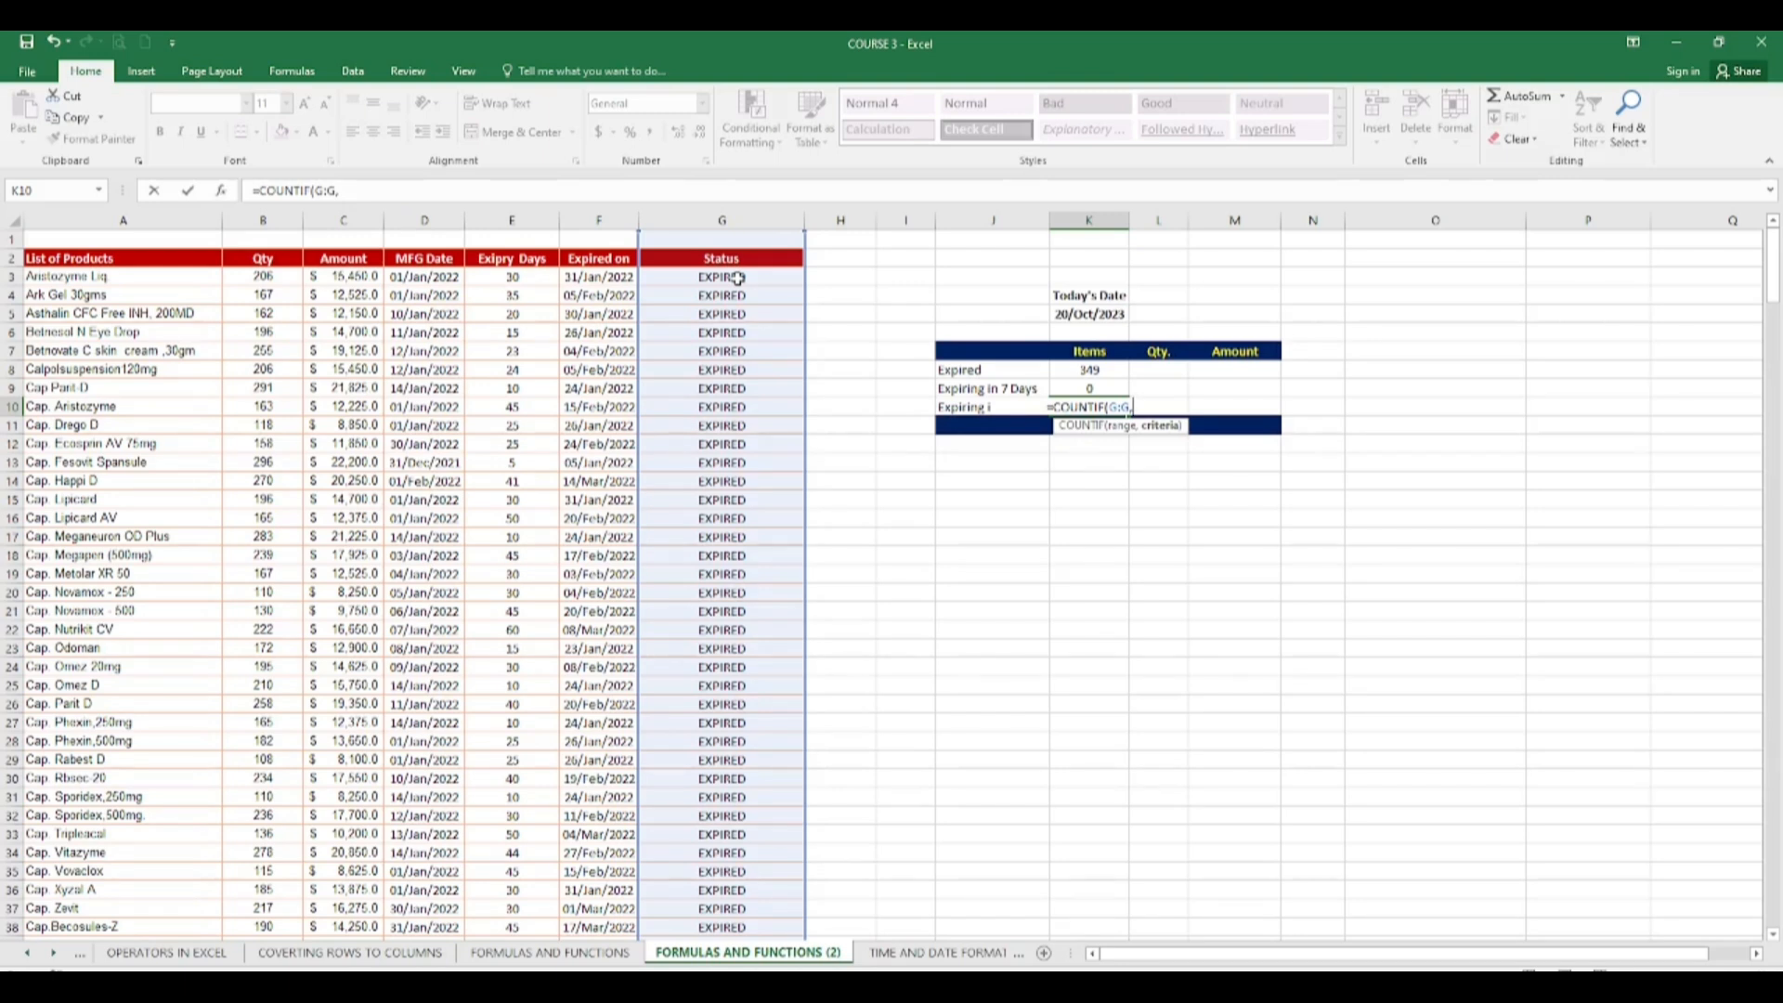
{"action": "type", "text": "15"}
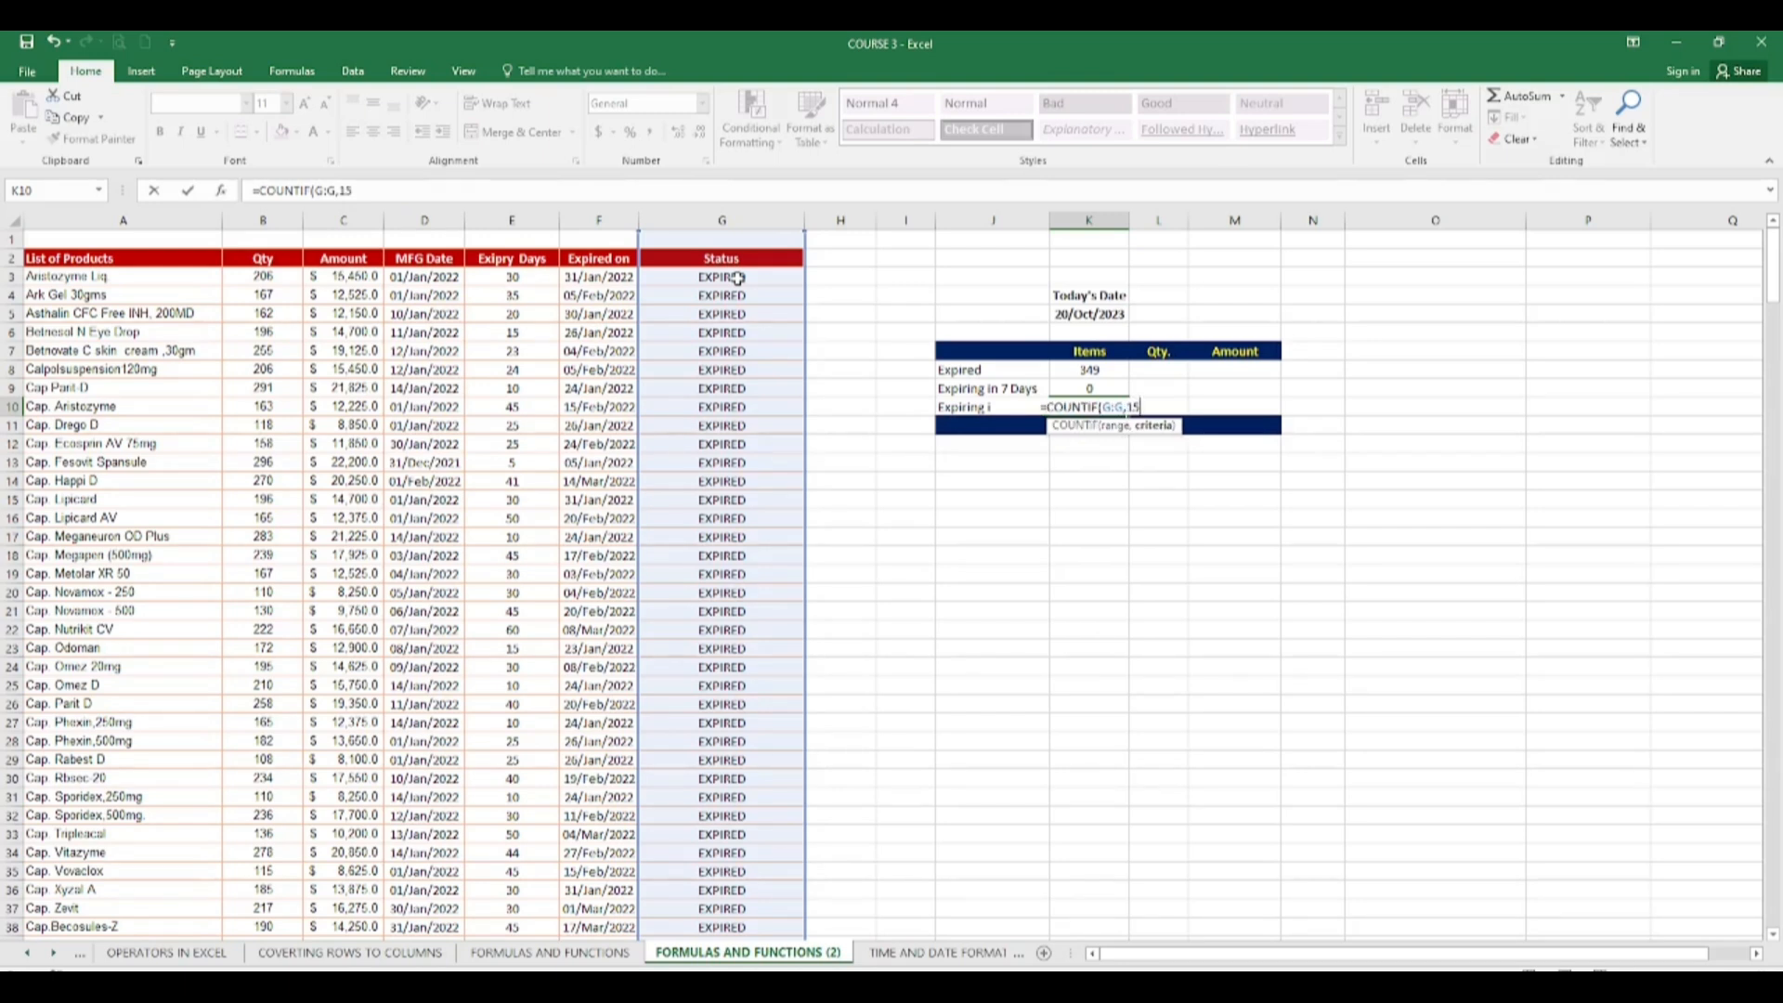
{"action": "type", "text": ")"}
{"action": "key", "text": "Return"}
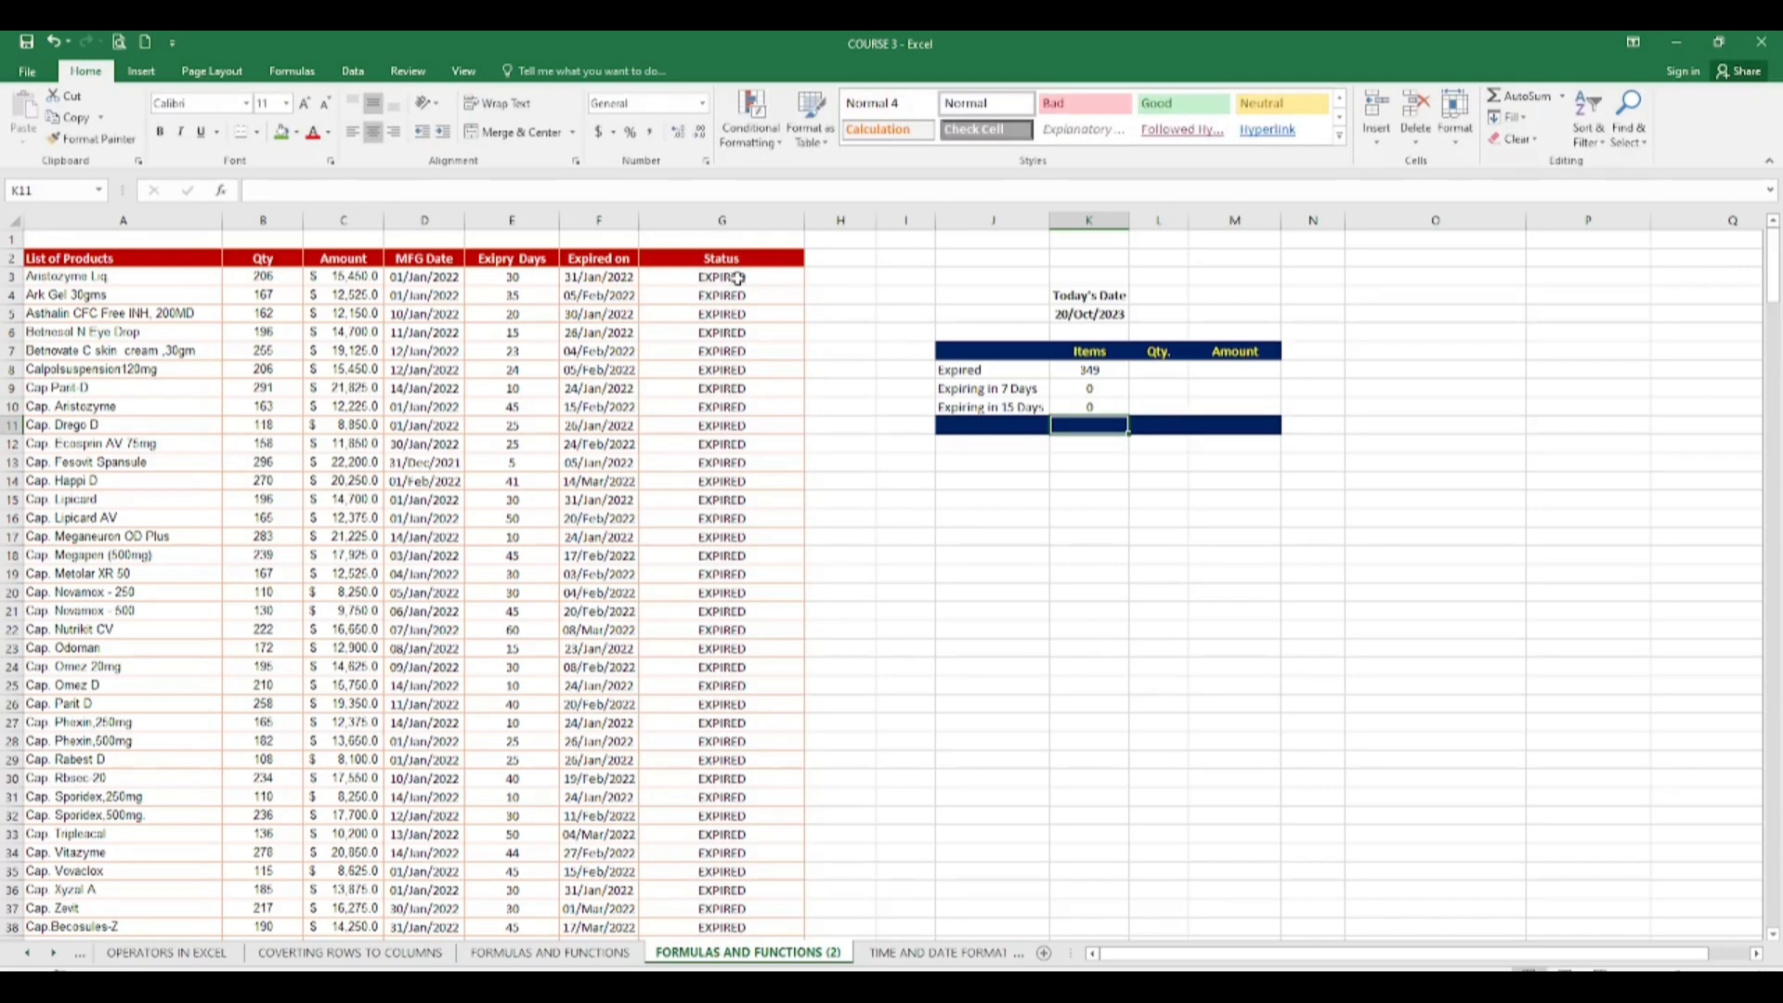
Step: Make the value-if-false argument of the G3 Status formula $K$5-F3 and fill the formula down the column
{"action": "left_click", "coordinate": [1079, 406]}
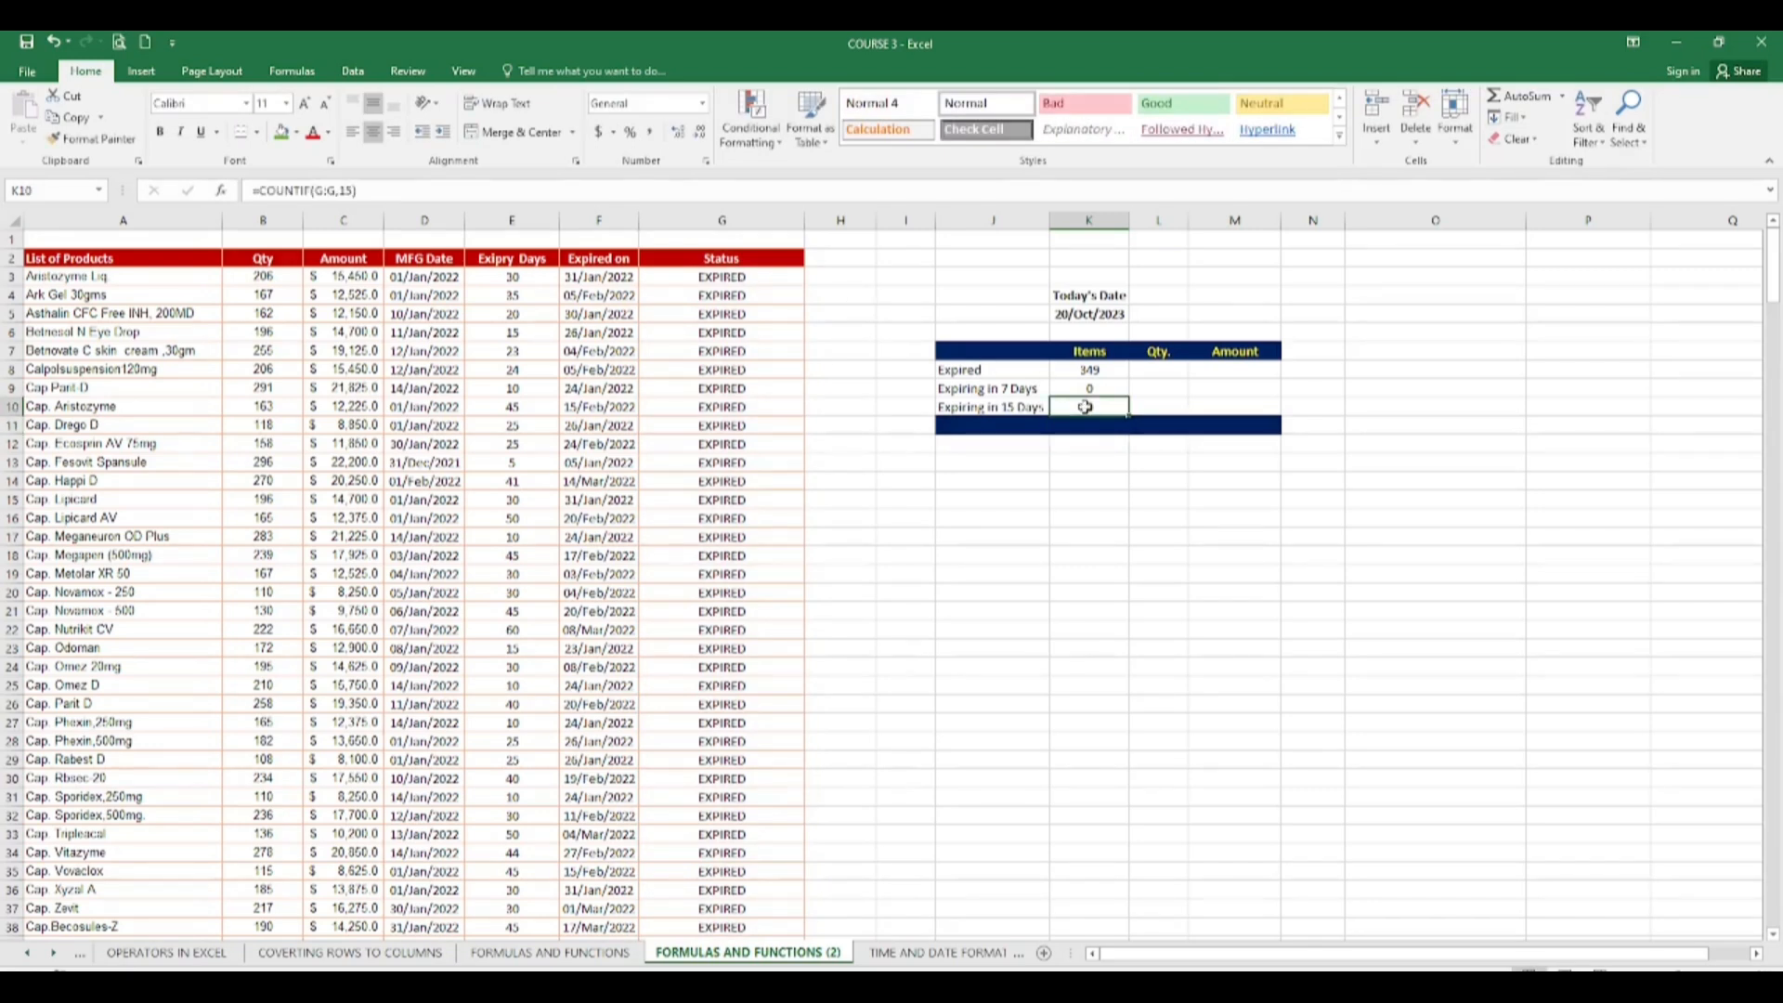
{"action": "left_click", "coordinate": [747, 279]}
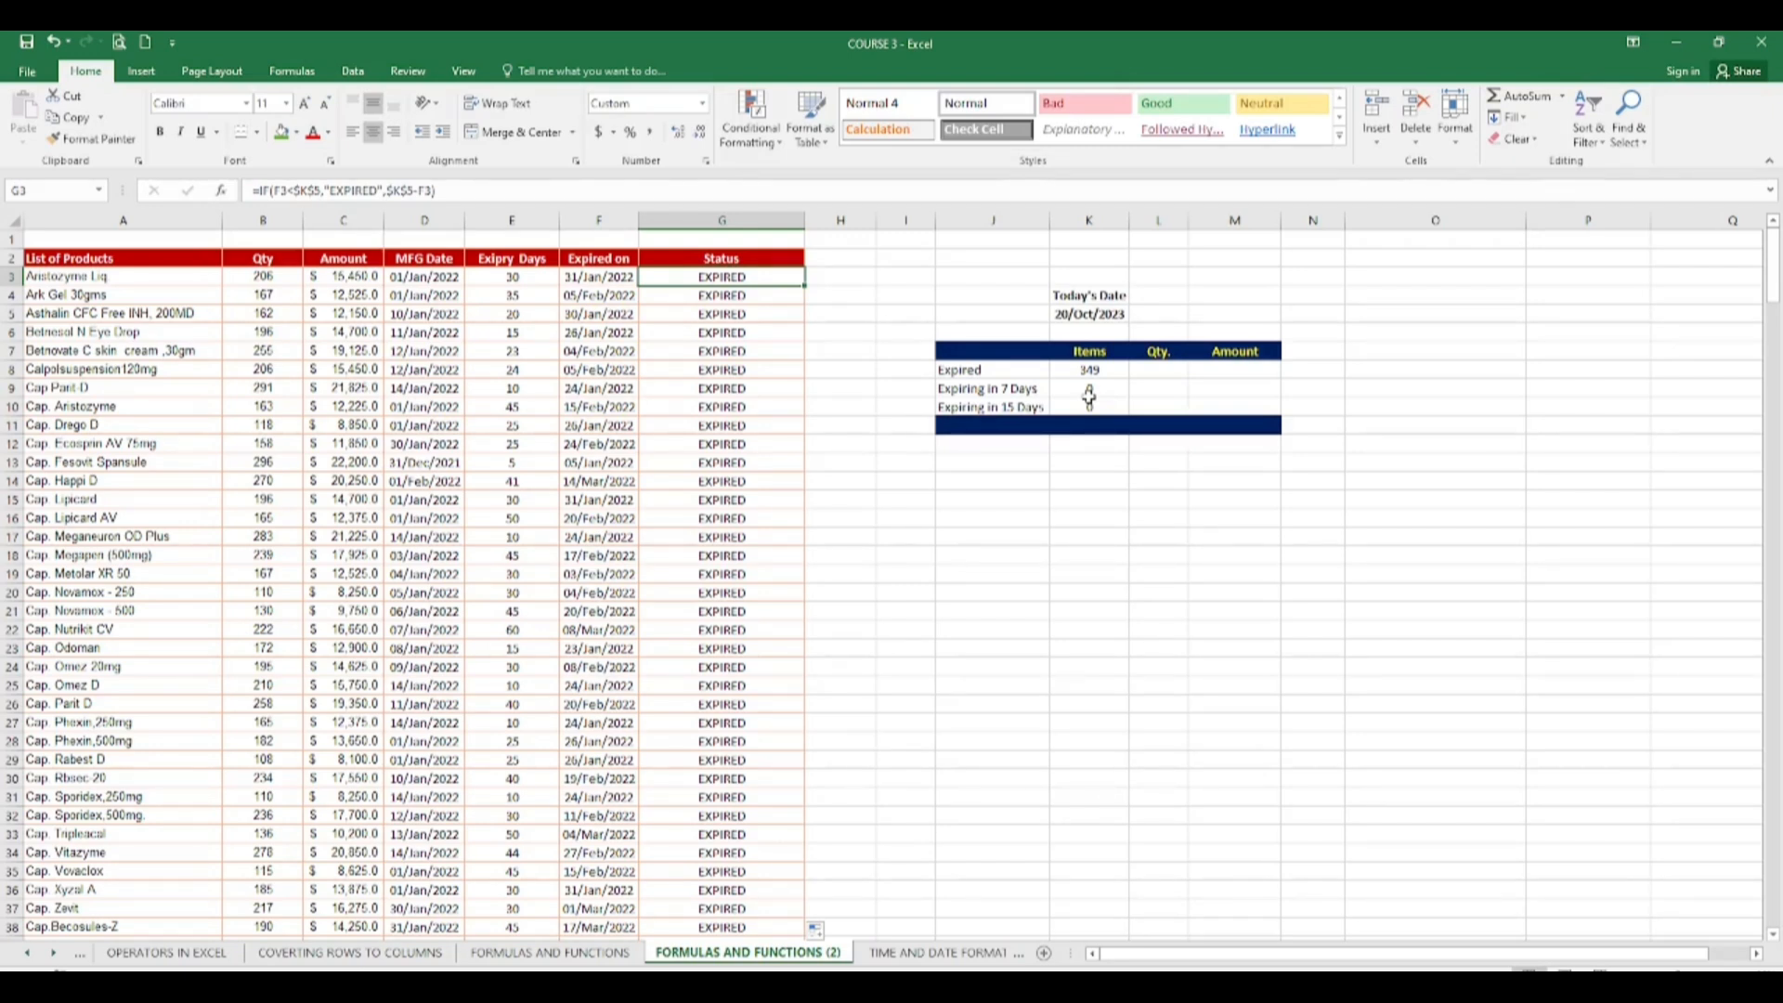
Step: Total the quantity of expired products in L8 with =SUMIF(G:G,"EXPIRED",B:B) and reselect the cell
{"action": "left_click", "coordinate": [1156, 369]}
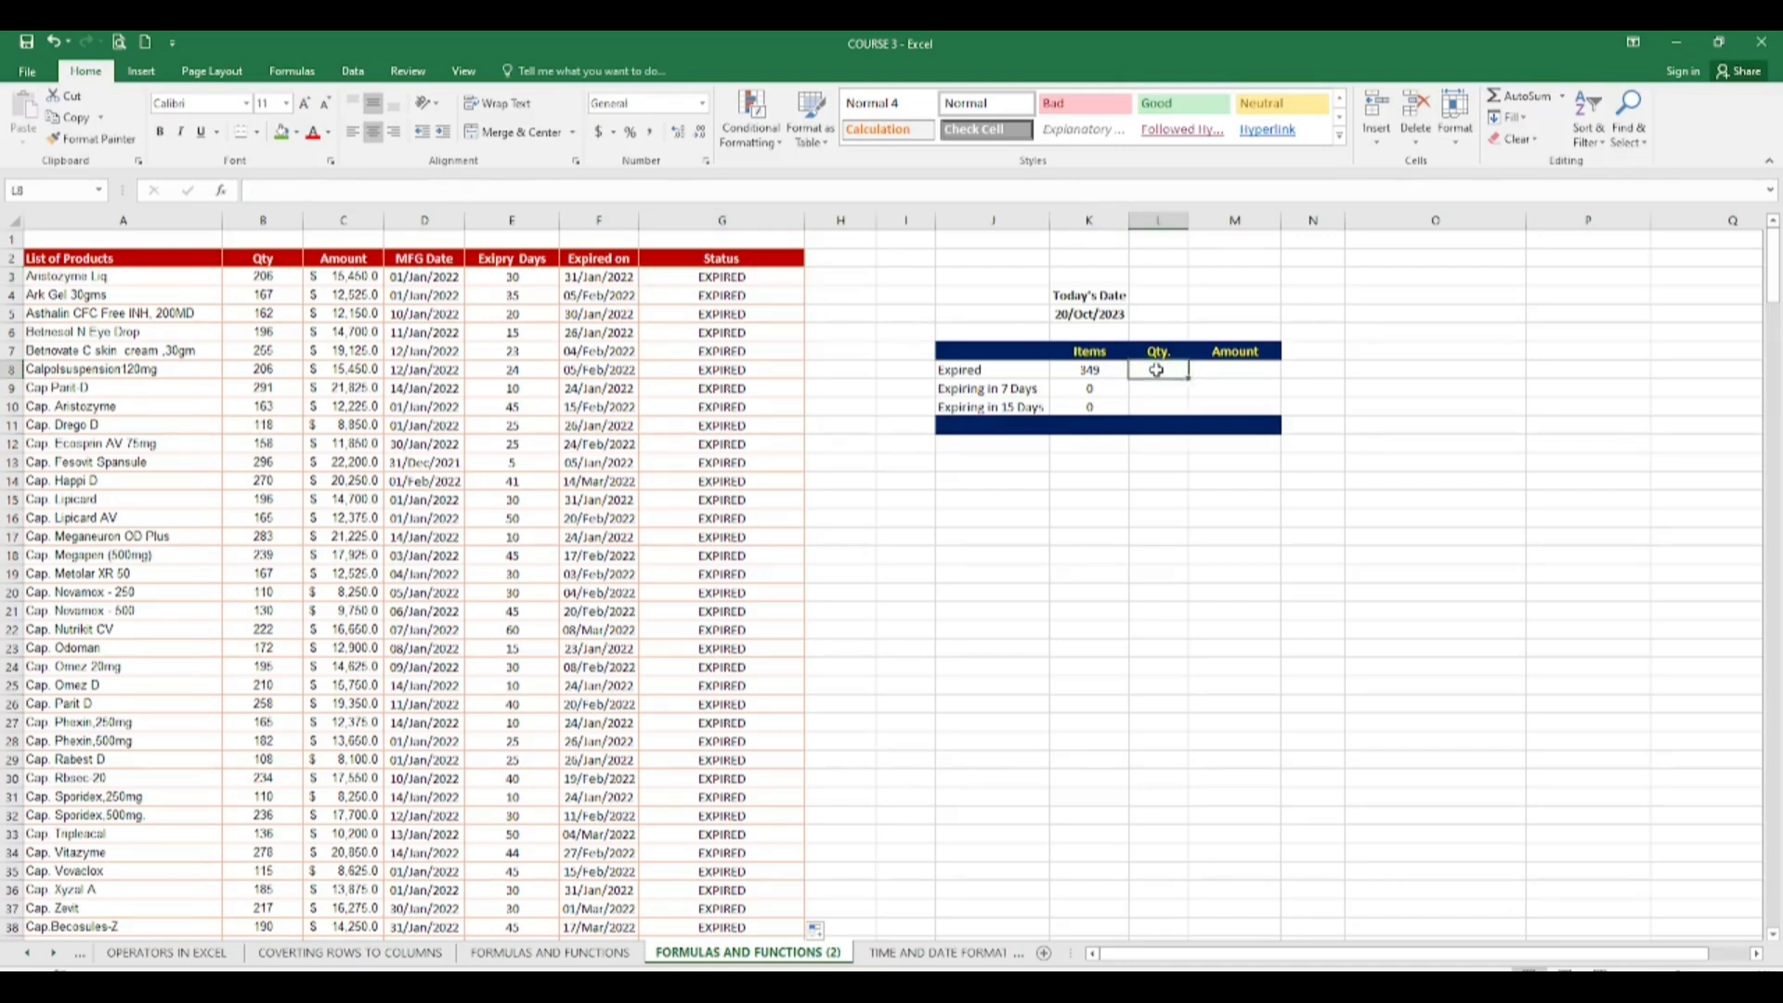
{"action": "type", "text": "="}
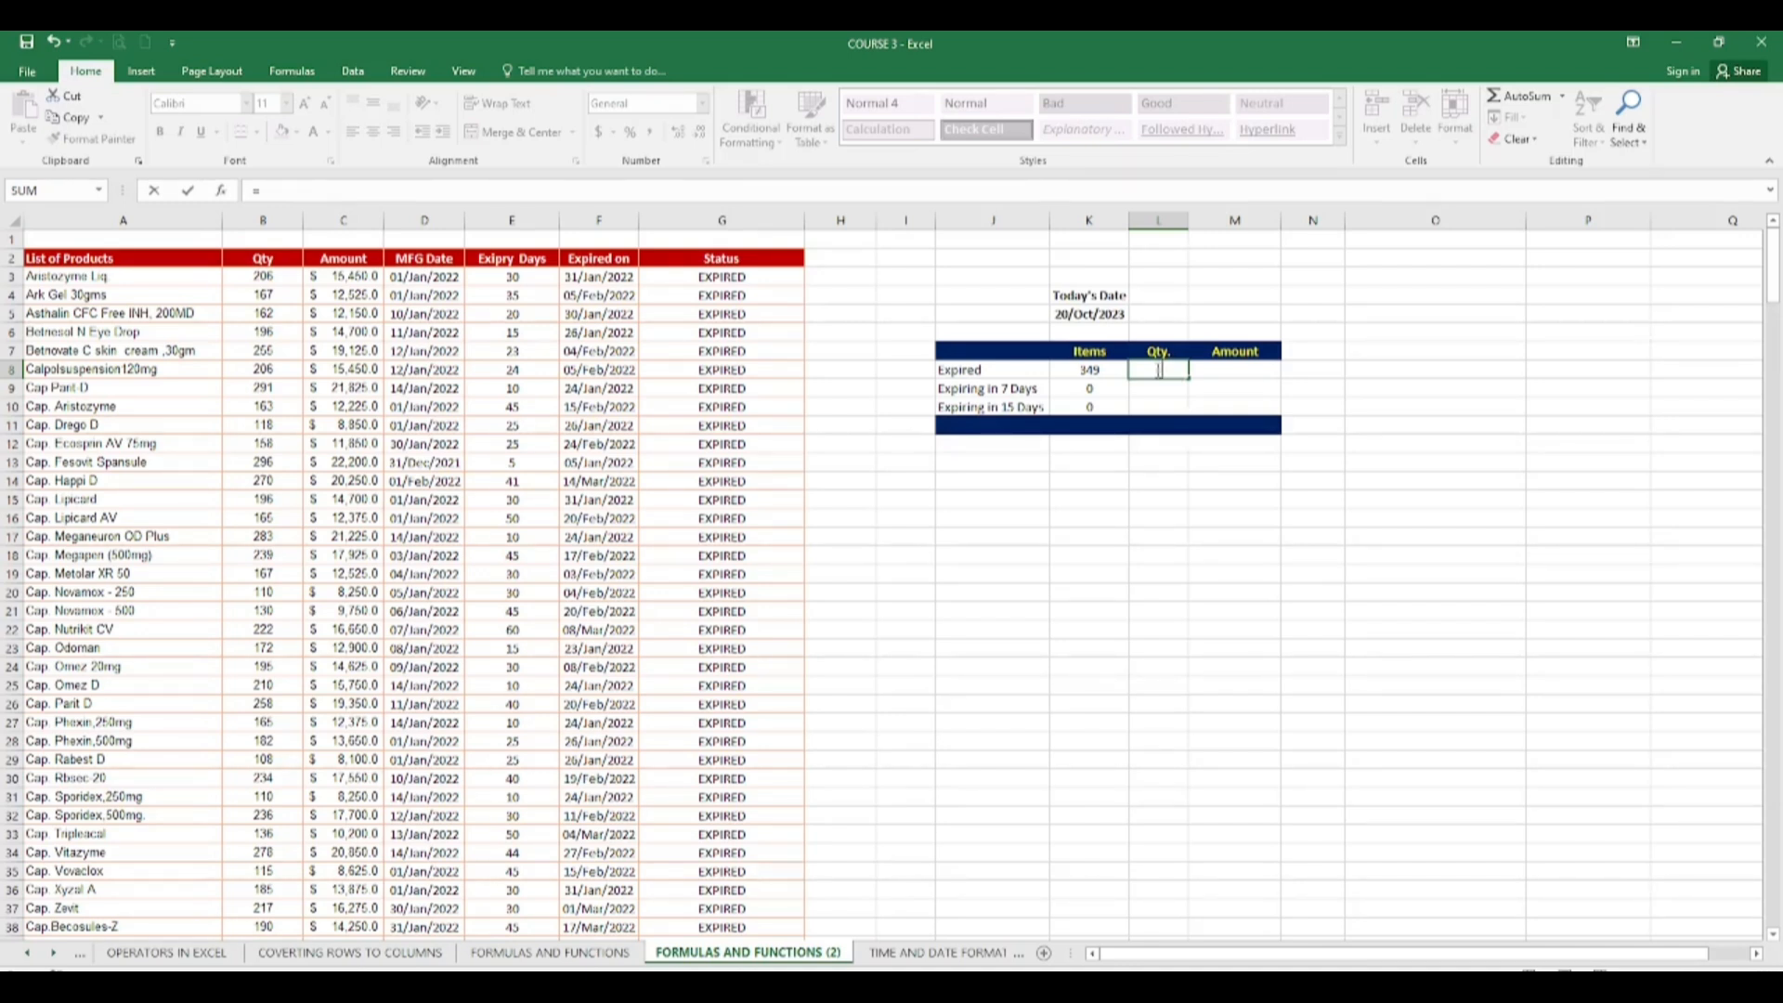
{"action": "type", "text": "SUMIF"}
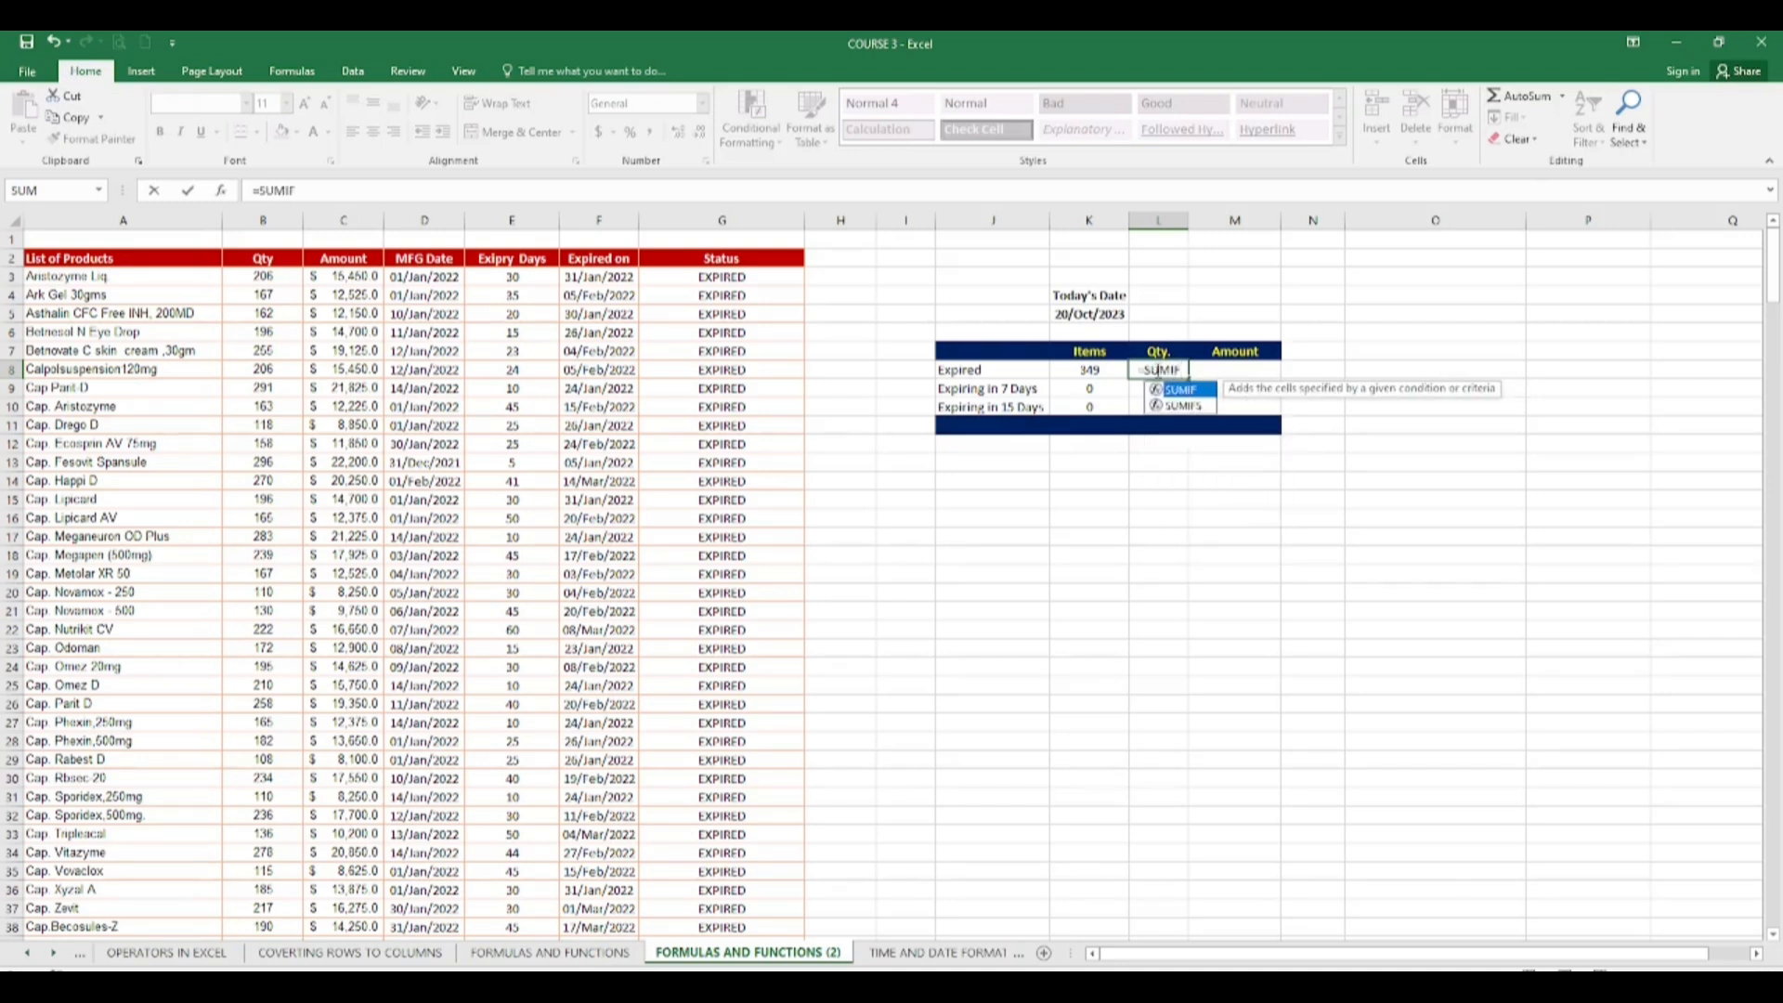
{"action": "type", "text": "("}
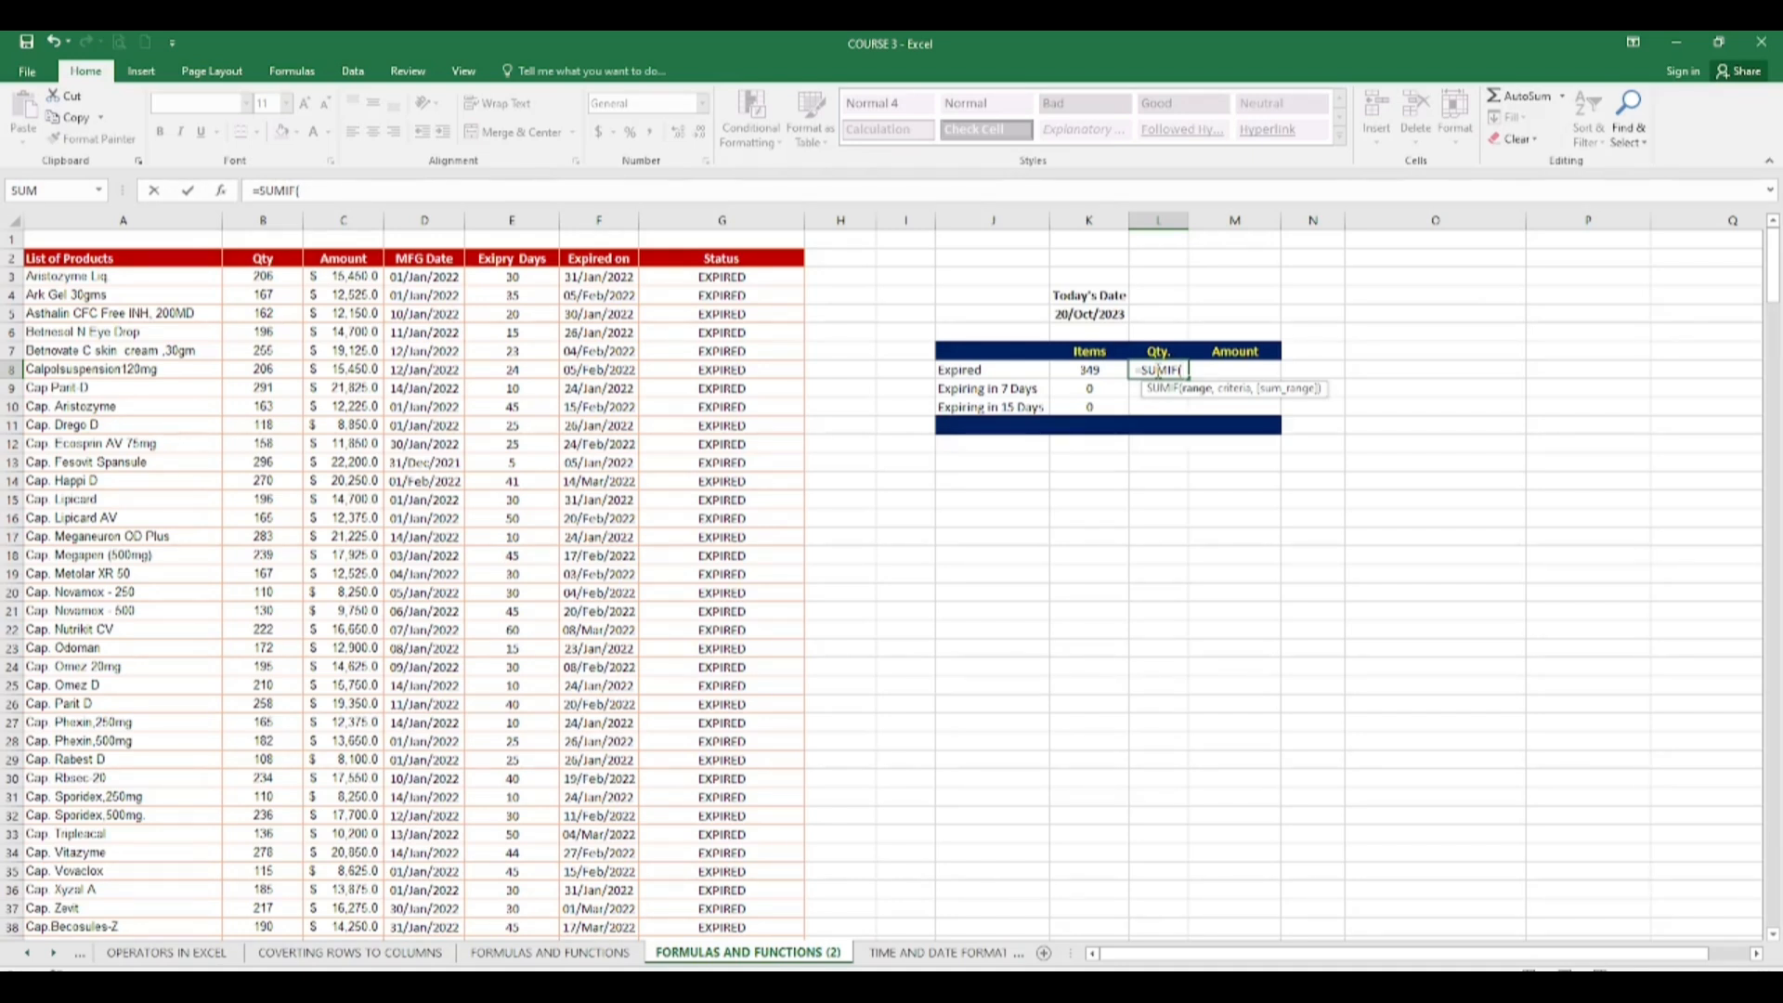
{"action": "left_click", "coordinate": [717, 278]}
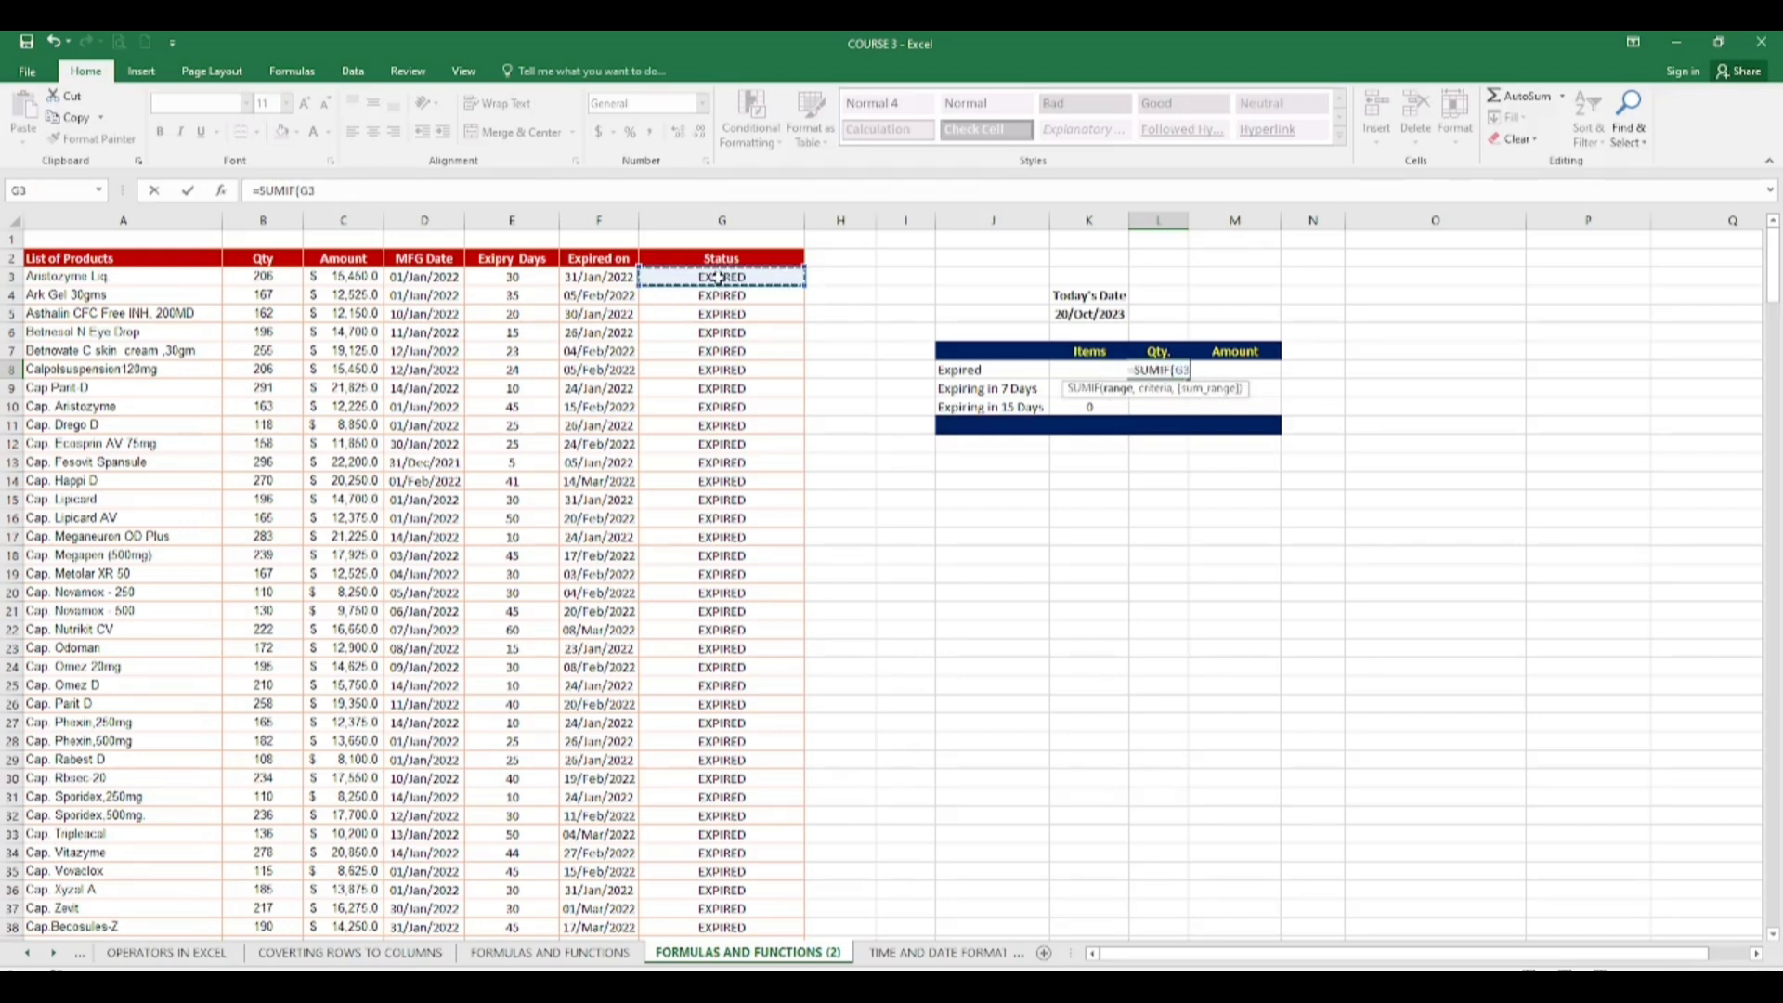
{"action": "key", "text": "ctrl+space"}
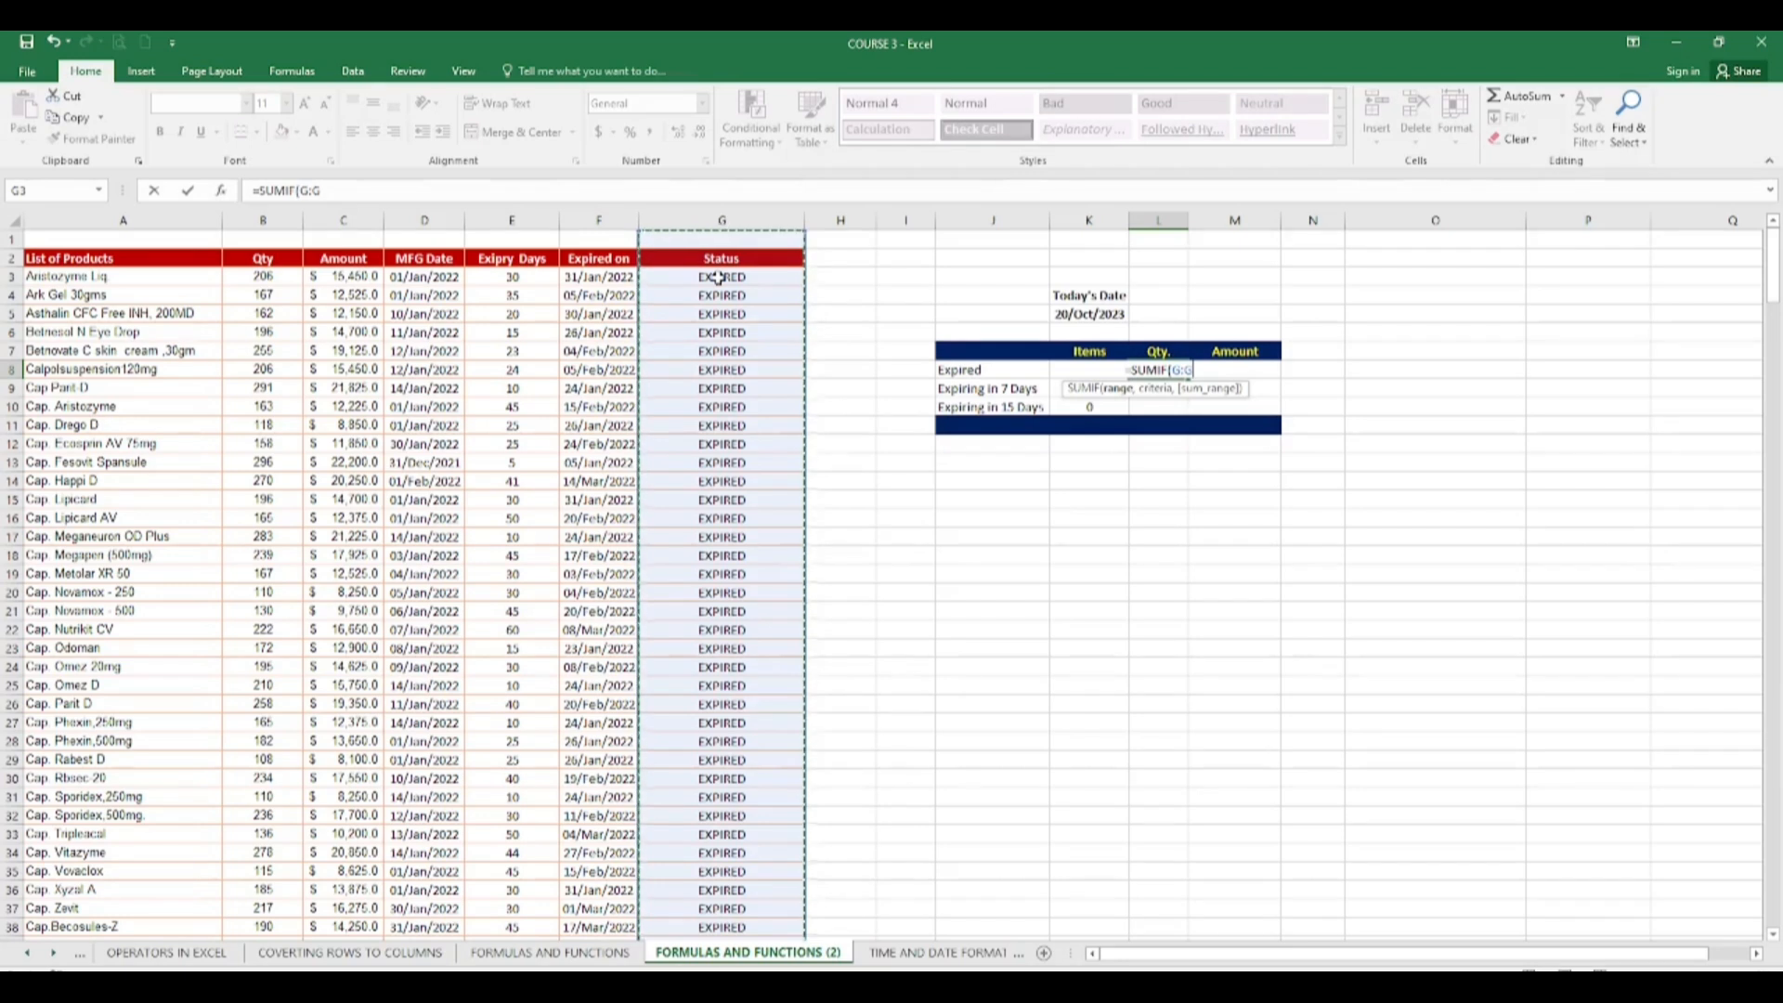
{"action": "type", "text": ","}
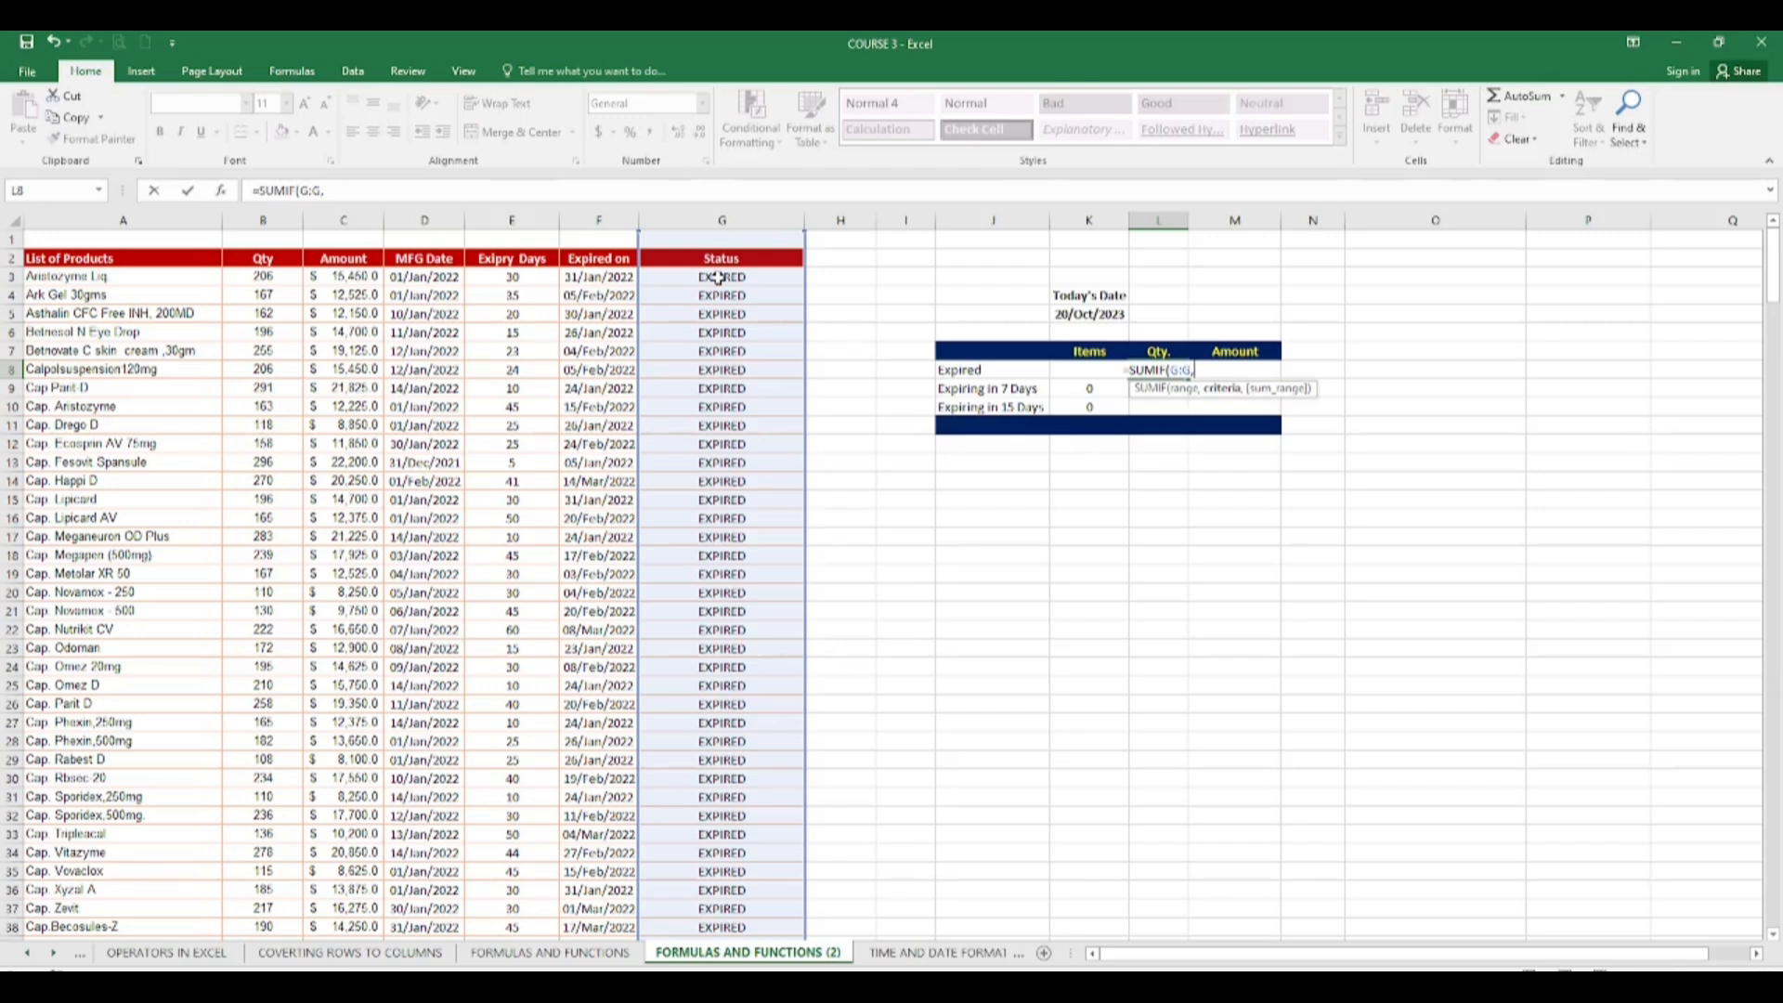
{"action": "type", "text": "\""}
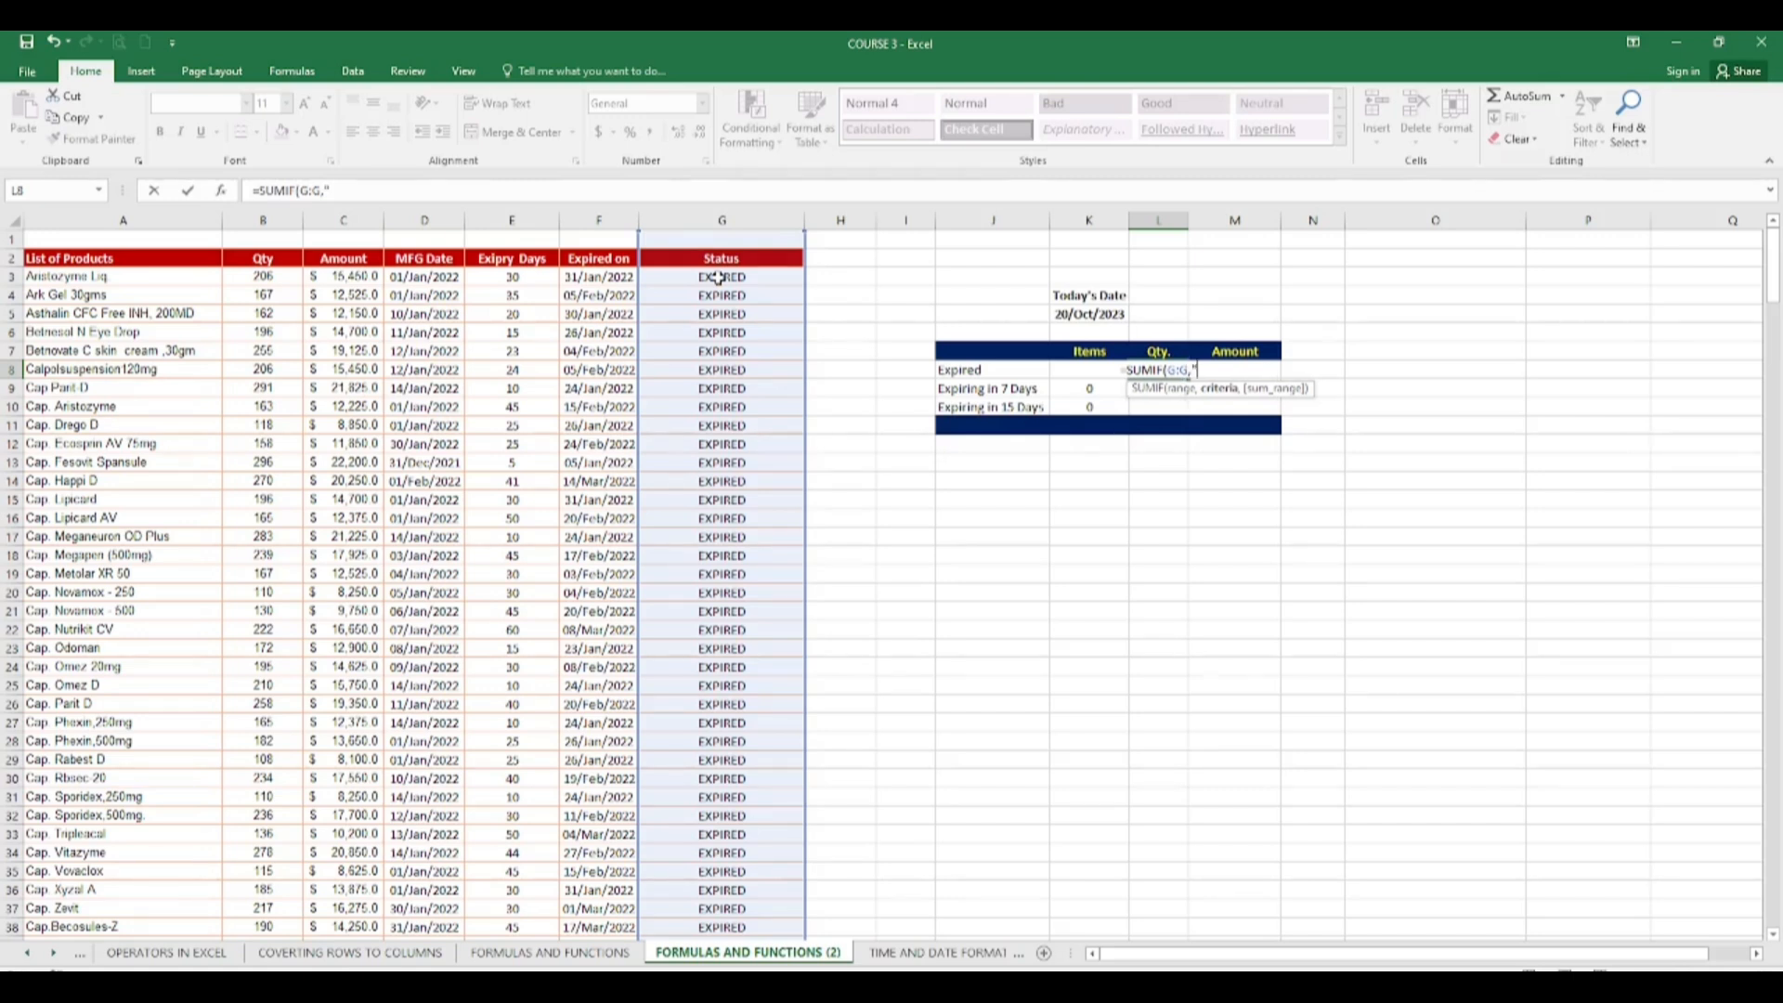
{"action": "type", "text": "EXPI"}
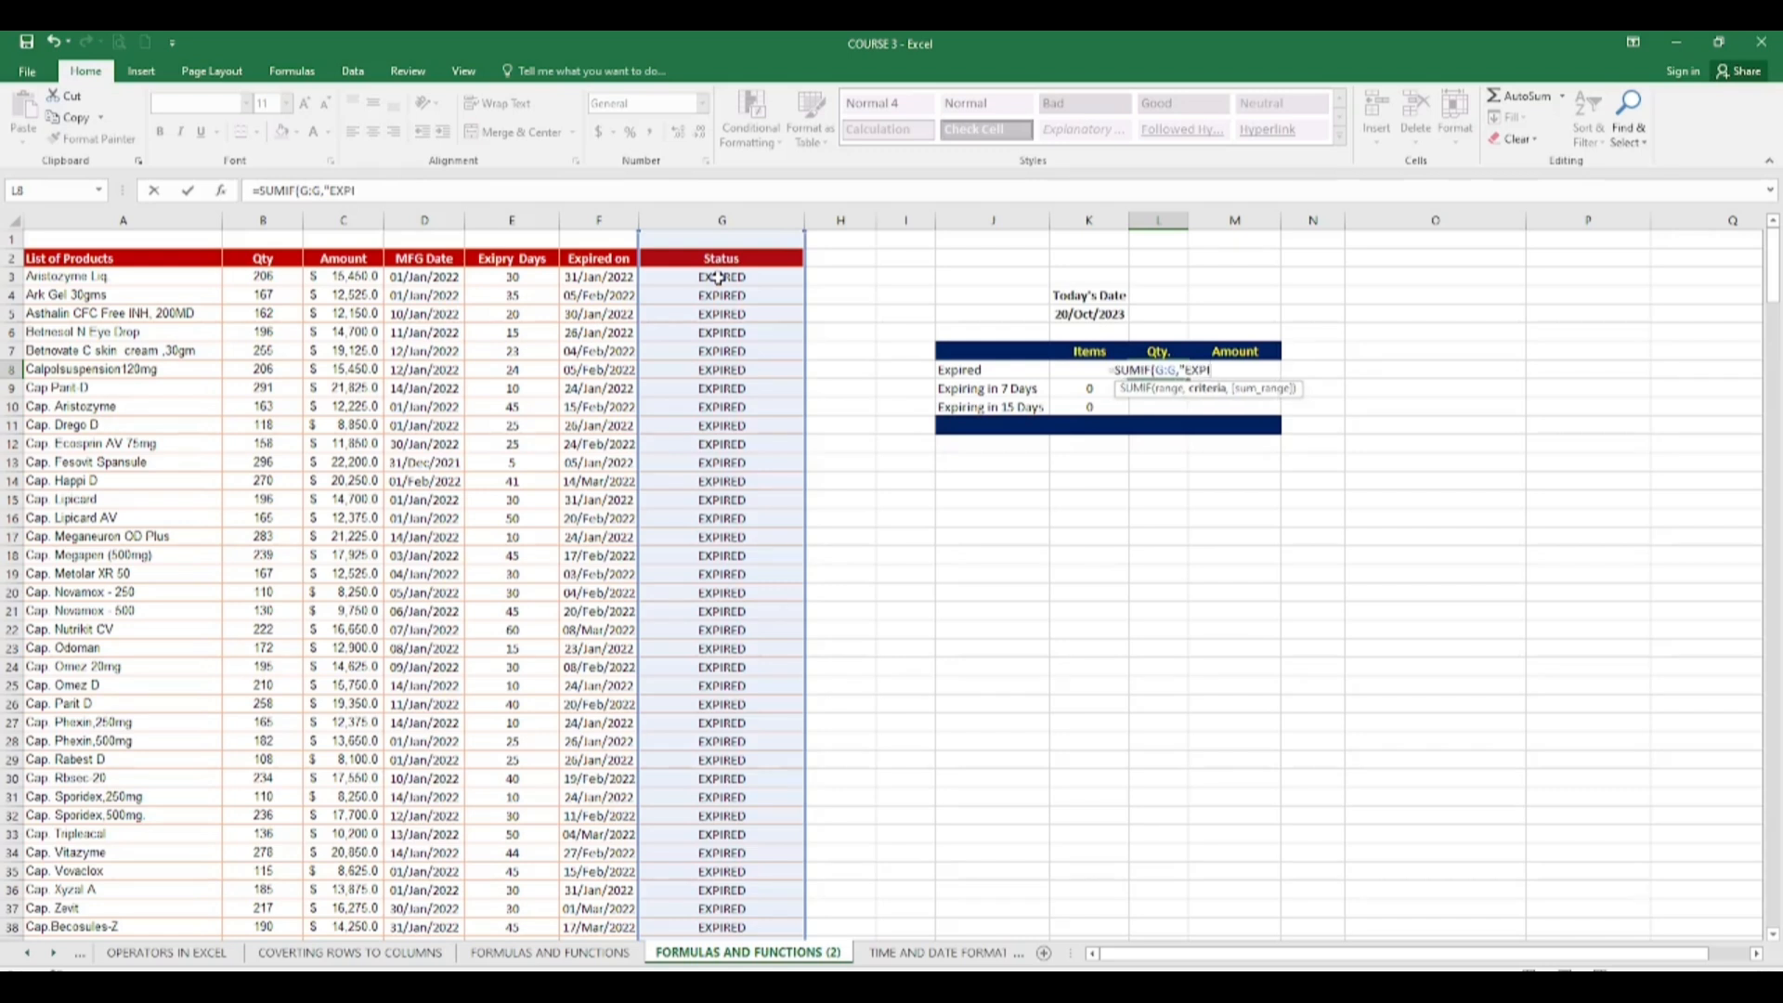
{"action": "type", "text": "RED\""}
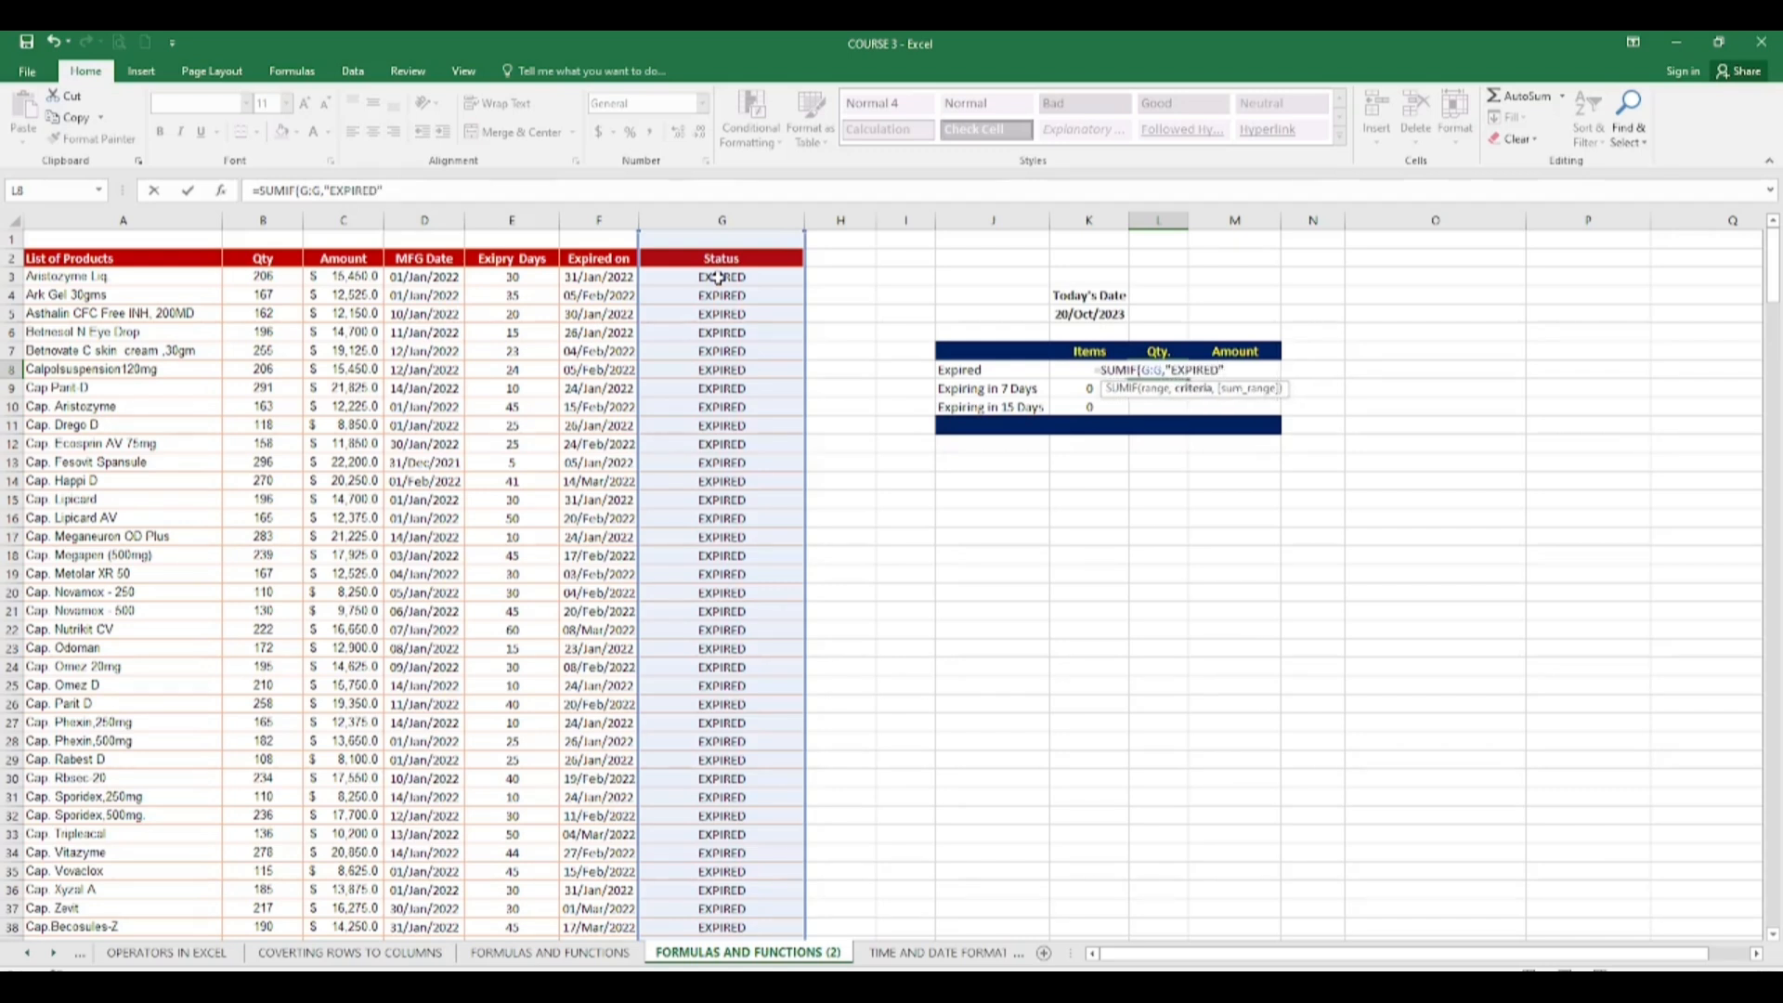
{"action": "type", "text": ","}
{"action": "left_click", "coordinate": [251, 284]}
{"action": "key", "text": "ctrl+space"}
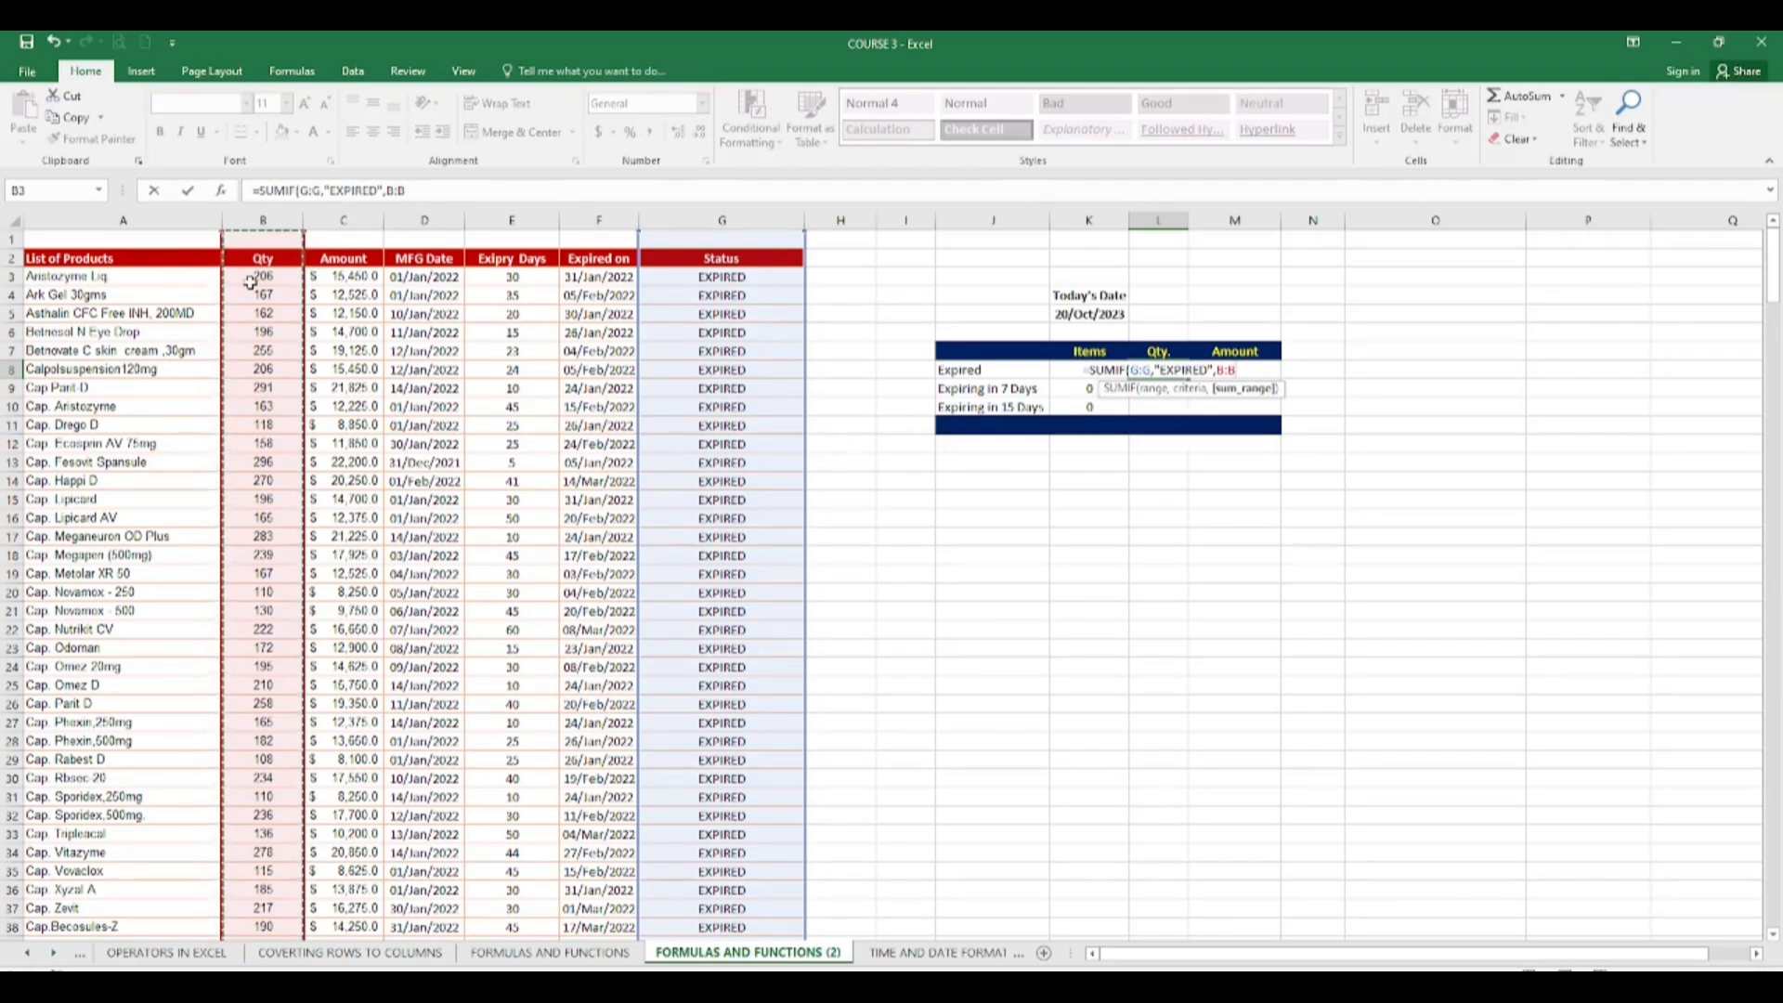
{"action": "key", "text": "Return"}
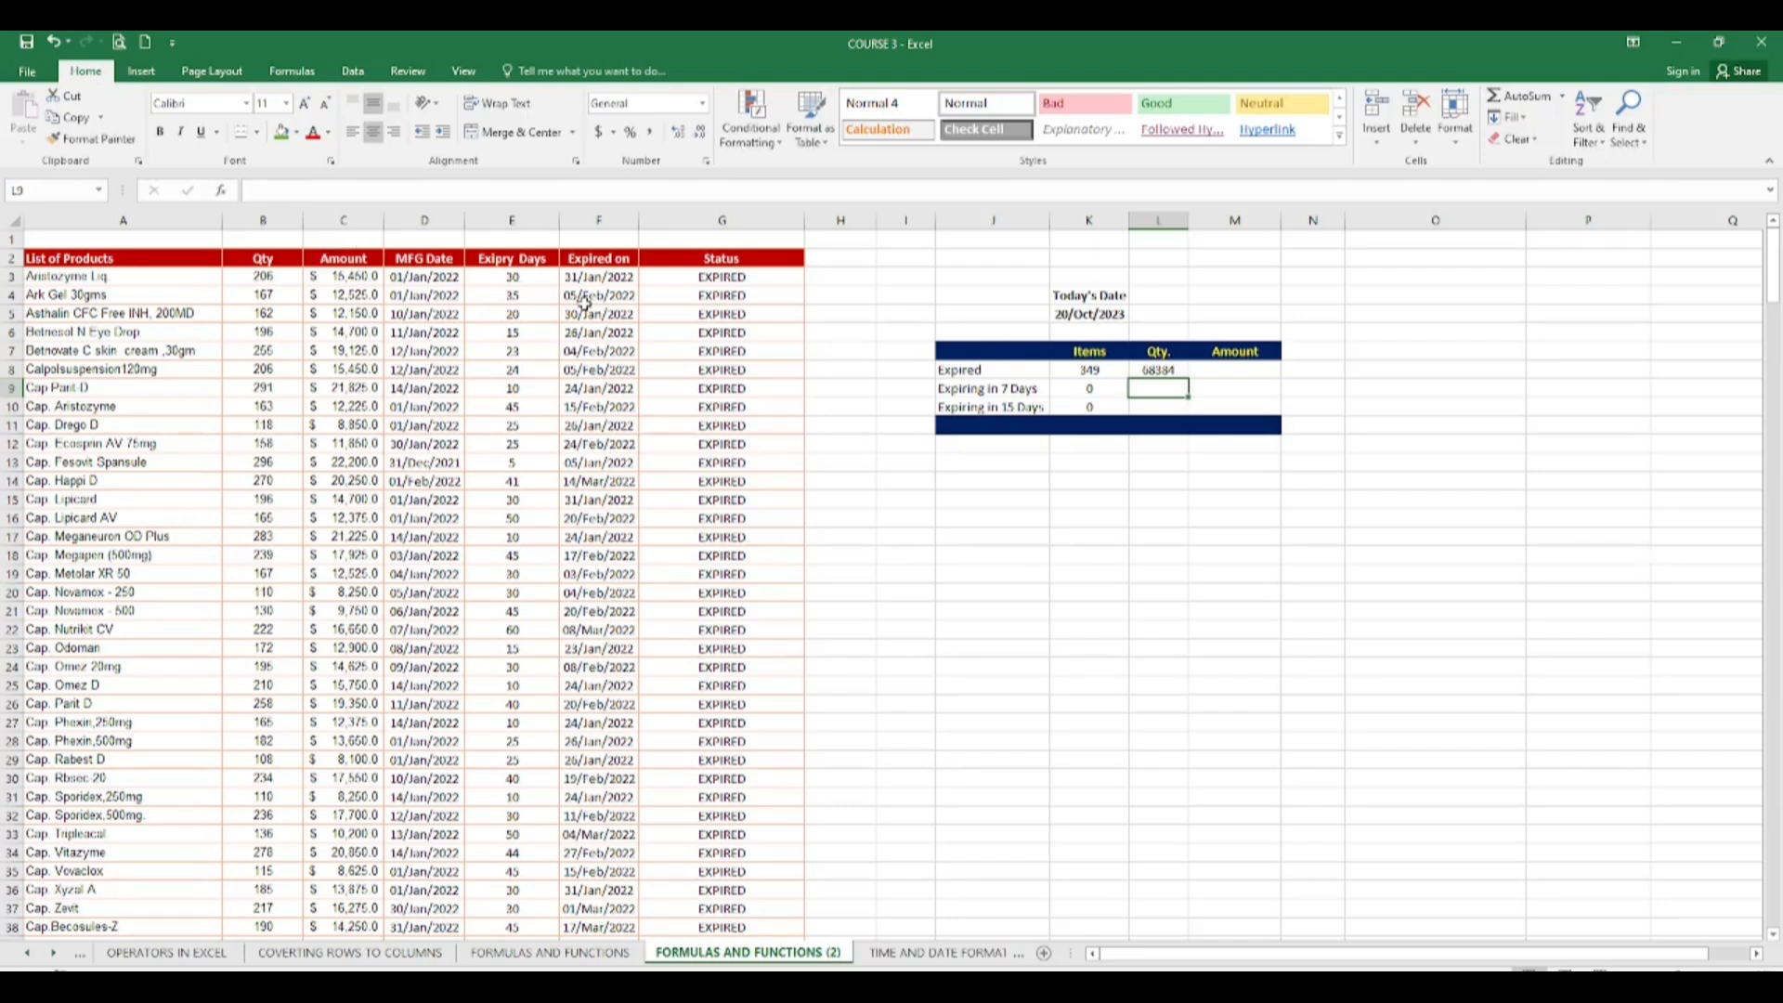
{"action": "left_click", "coordinate": [1185, 371]}
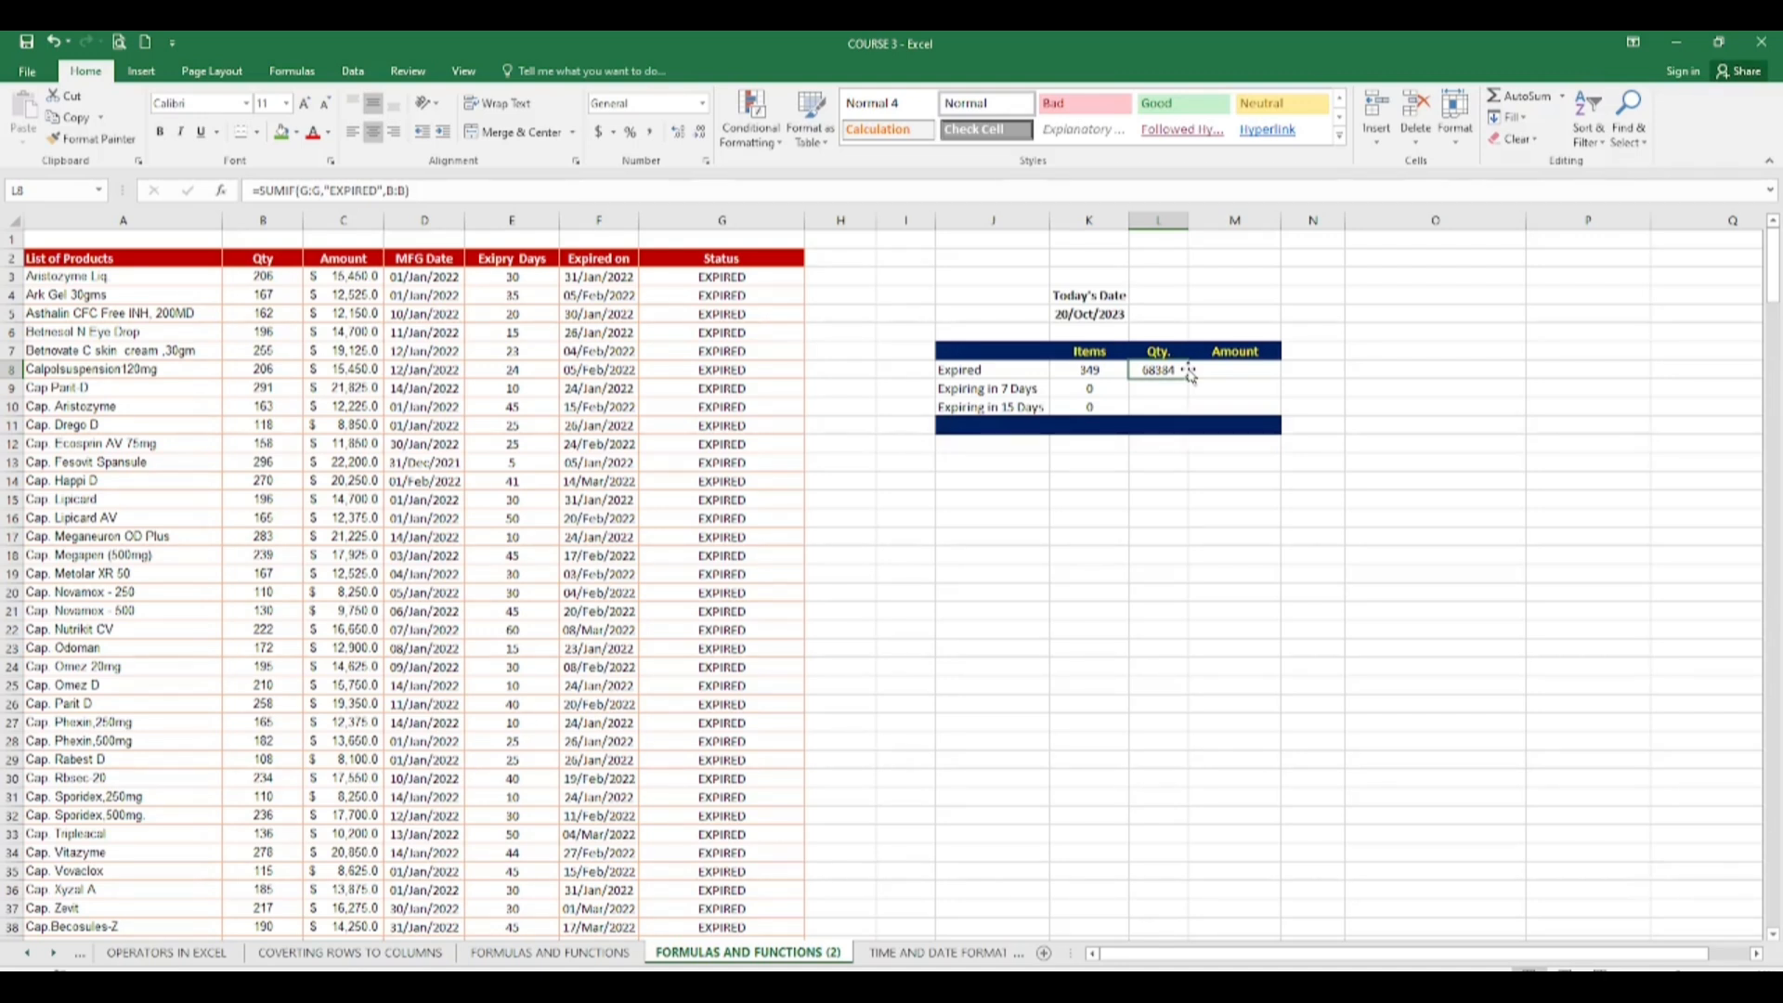
Step: Total the amount of expired products in M8 with =SUMIF(G:G,"EXPIRED",C:C) and reselect the cell
{"action": "left_click", "coordinate": [1225, 370]}
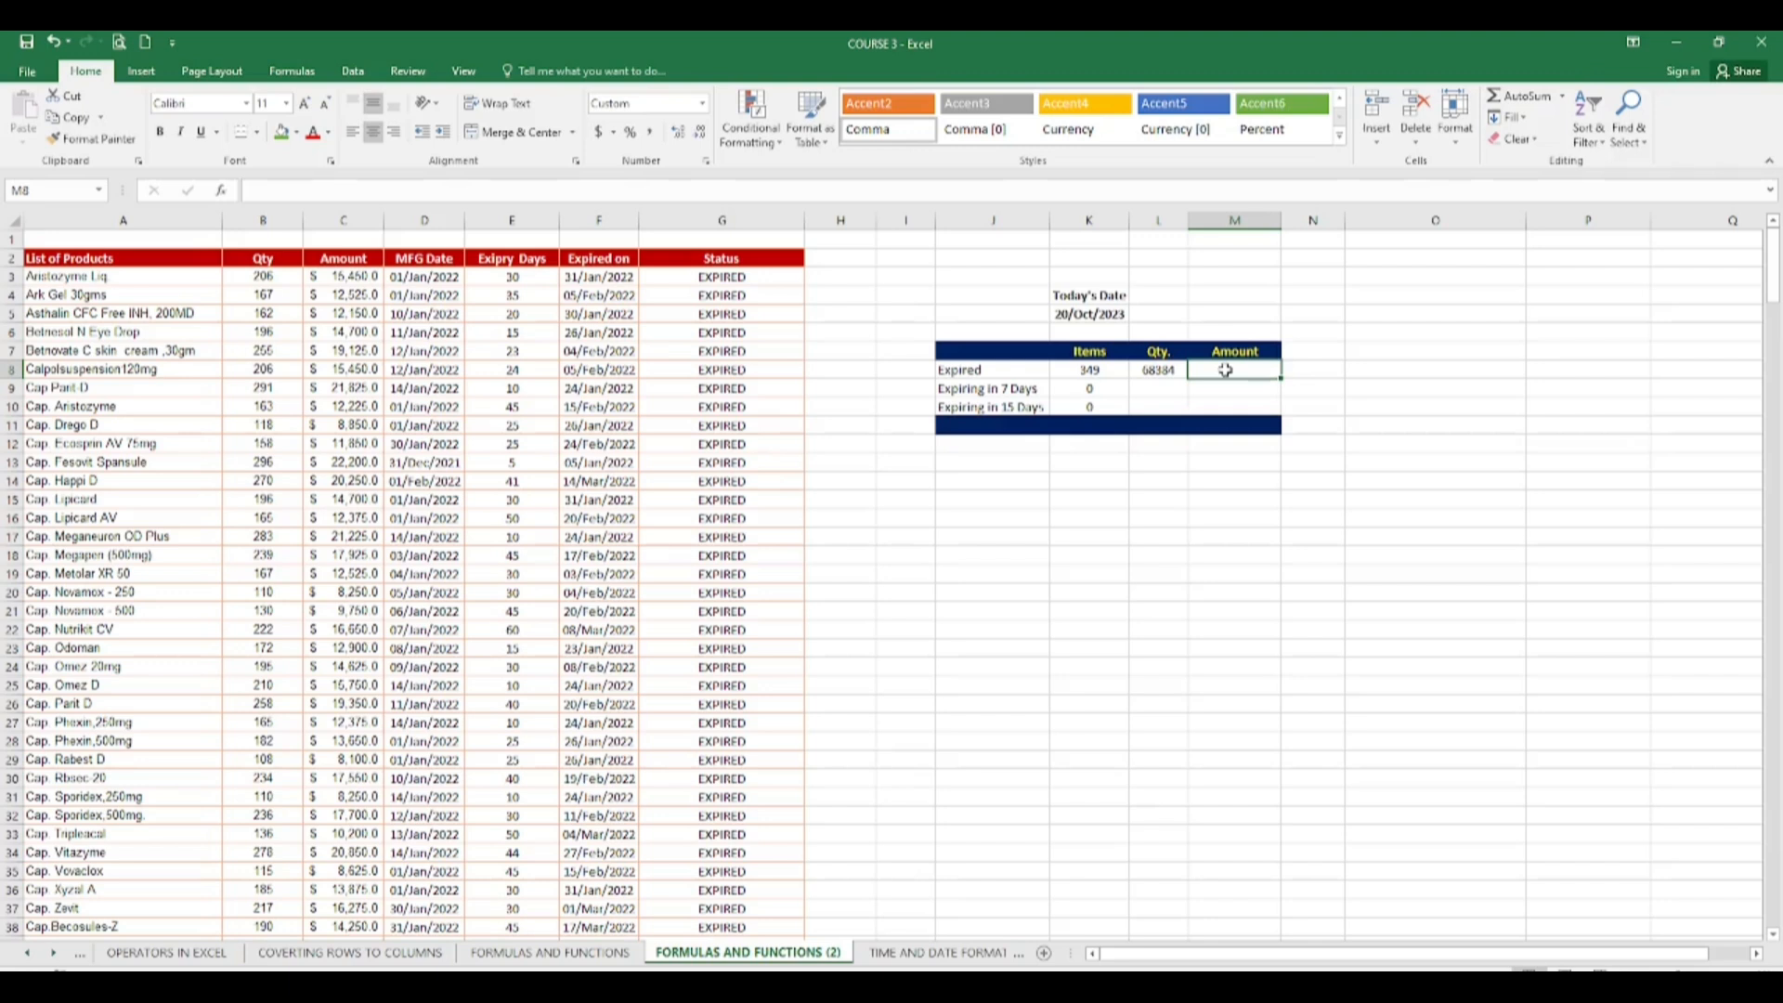
{"action": "type", "text": "="}
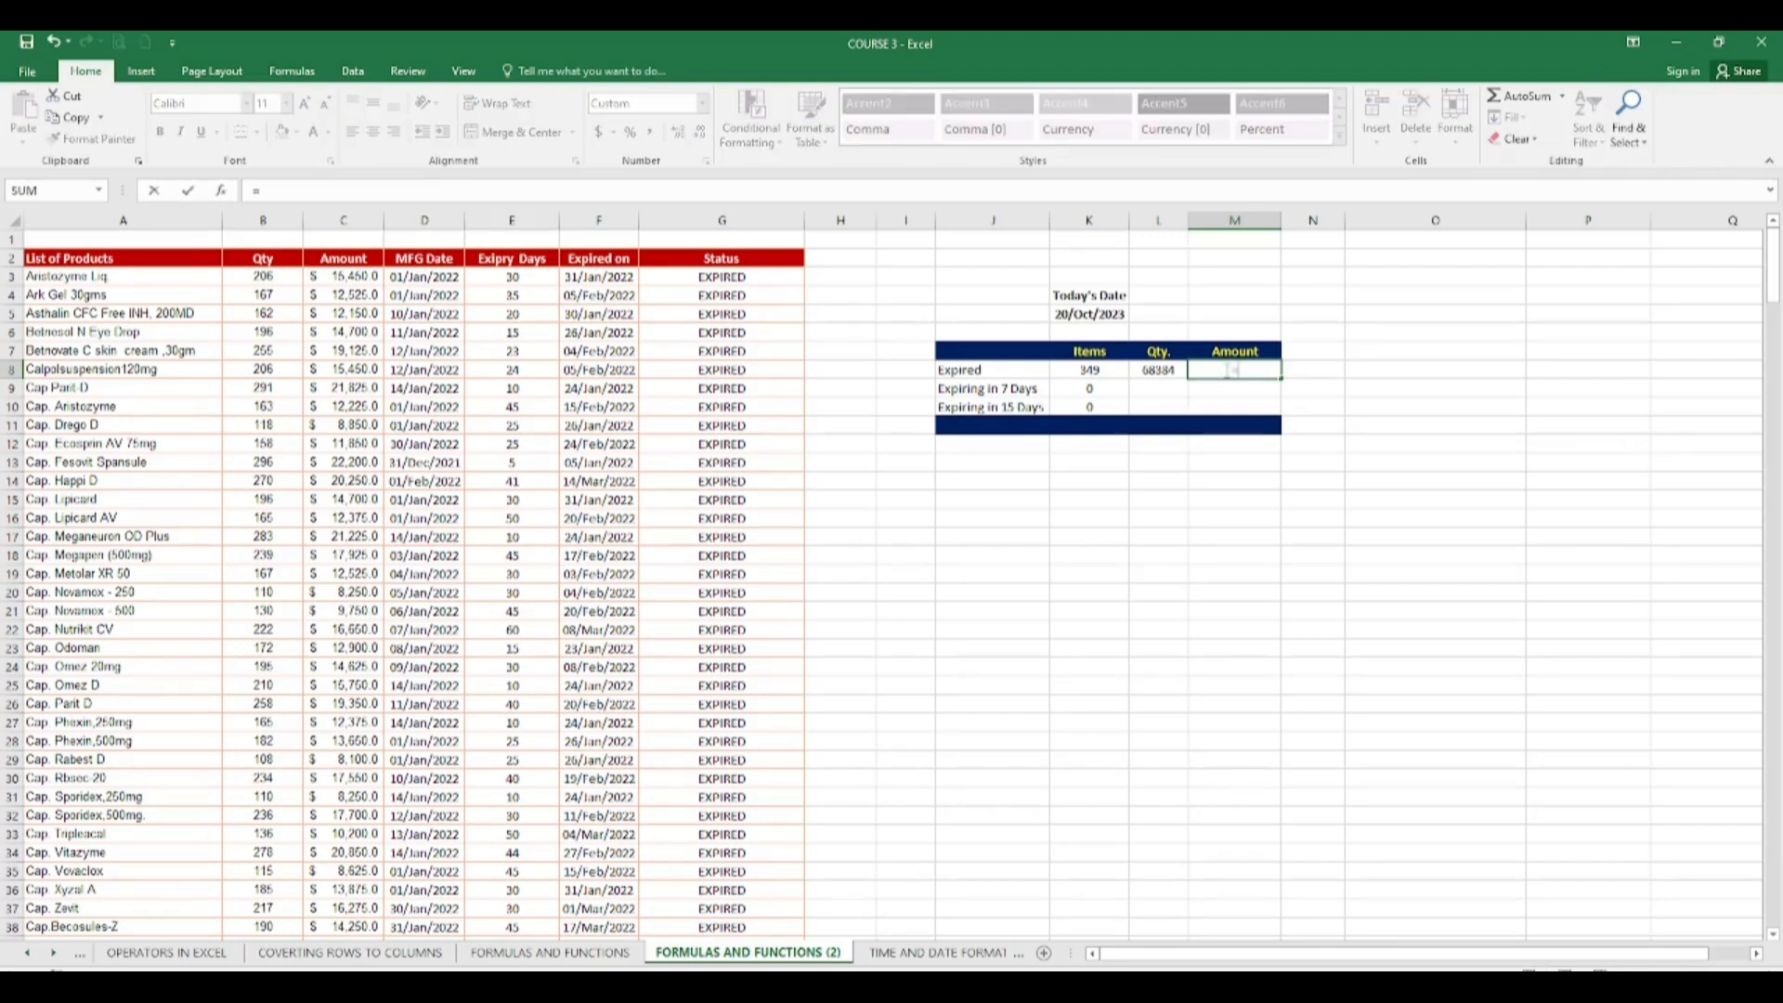
{"action": "type", "text": "SUMIF"}
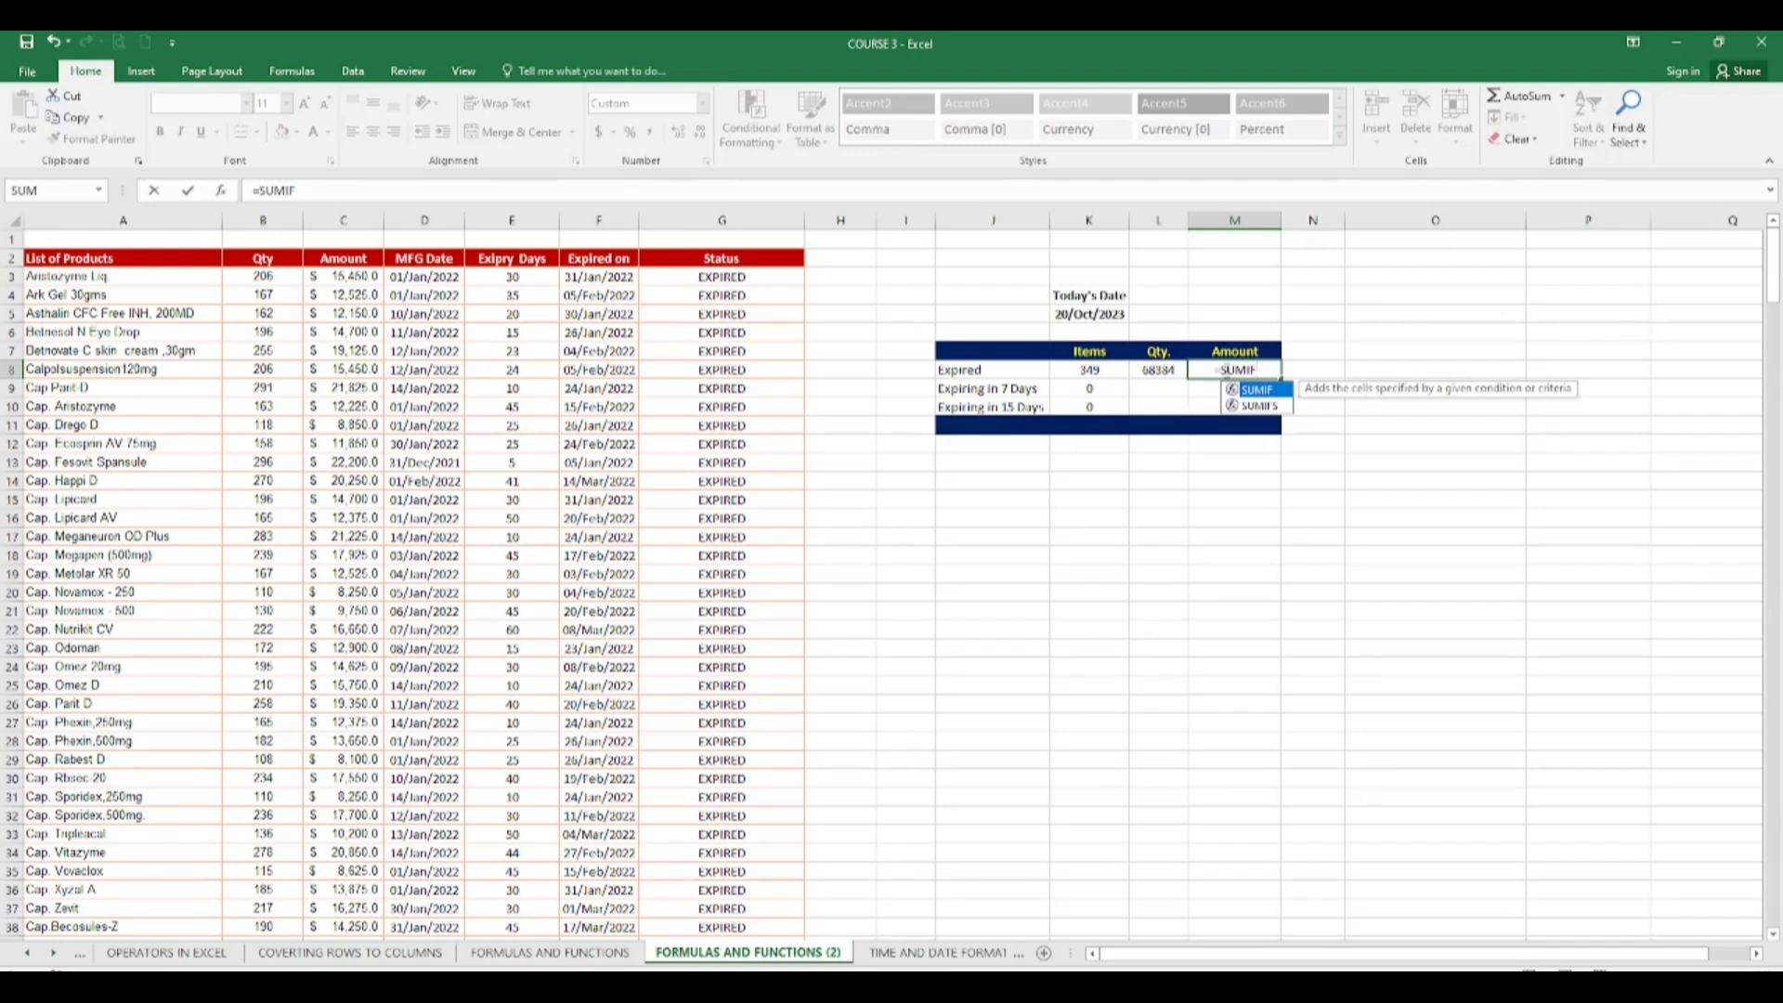
{"action": "type", "text": "("}
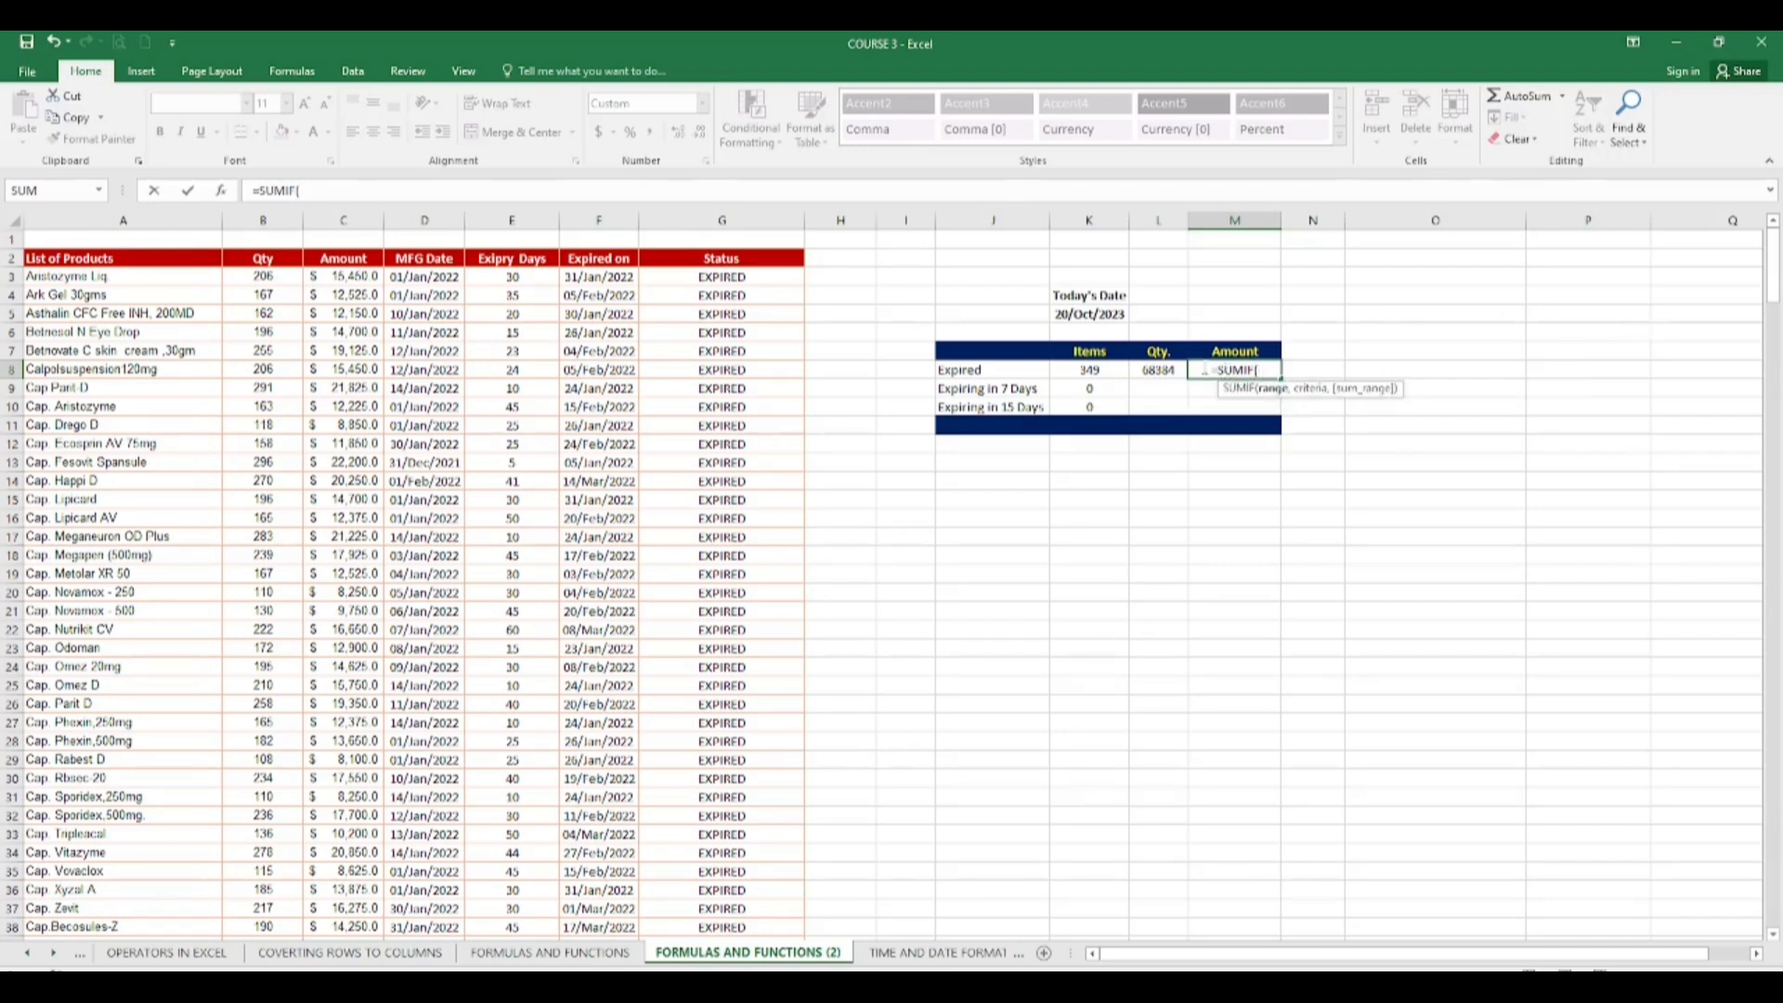
{"action": "left_click", "coordinate": [756, 279]}
{"action": "key", "text": "ctrl+space"}
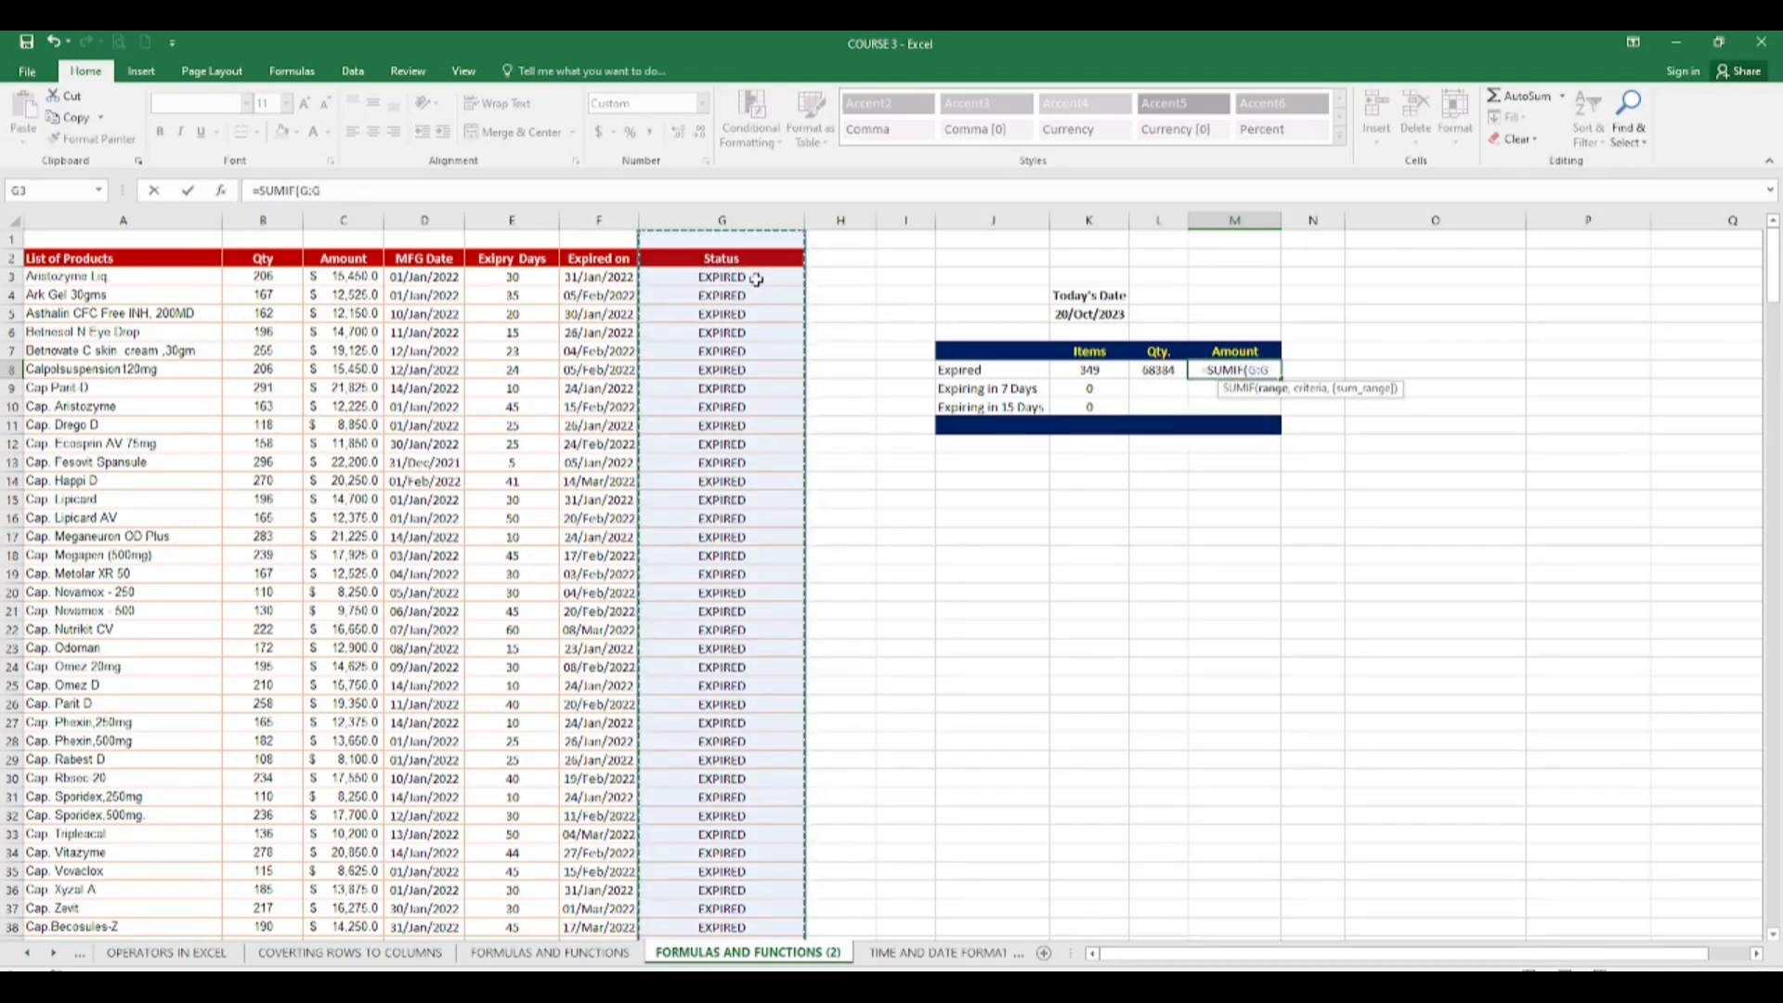
{"action": "type", "text": ","}
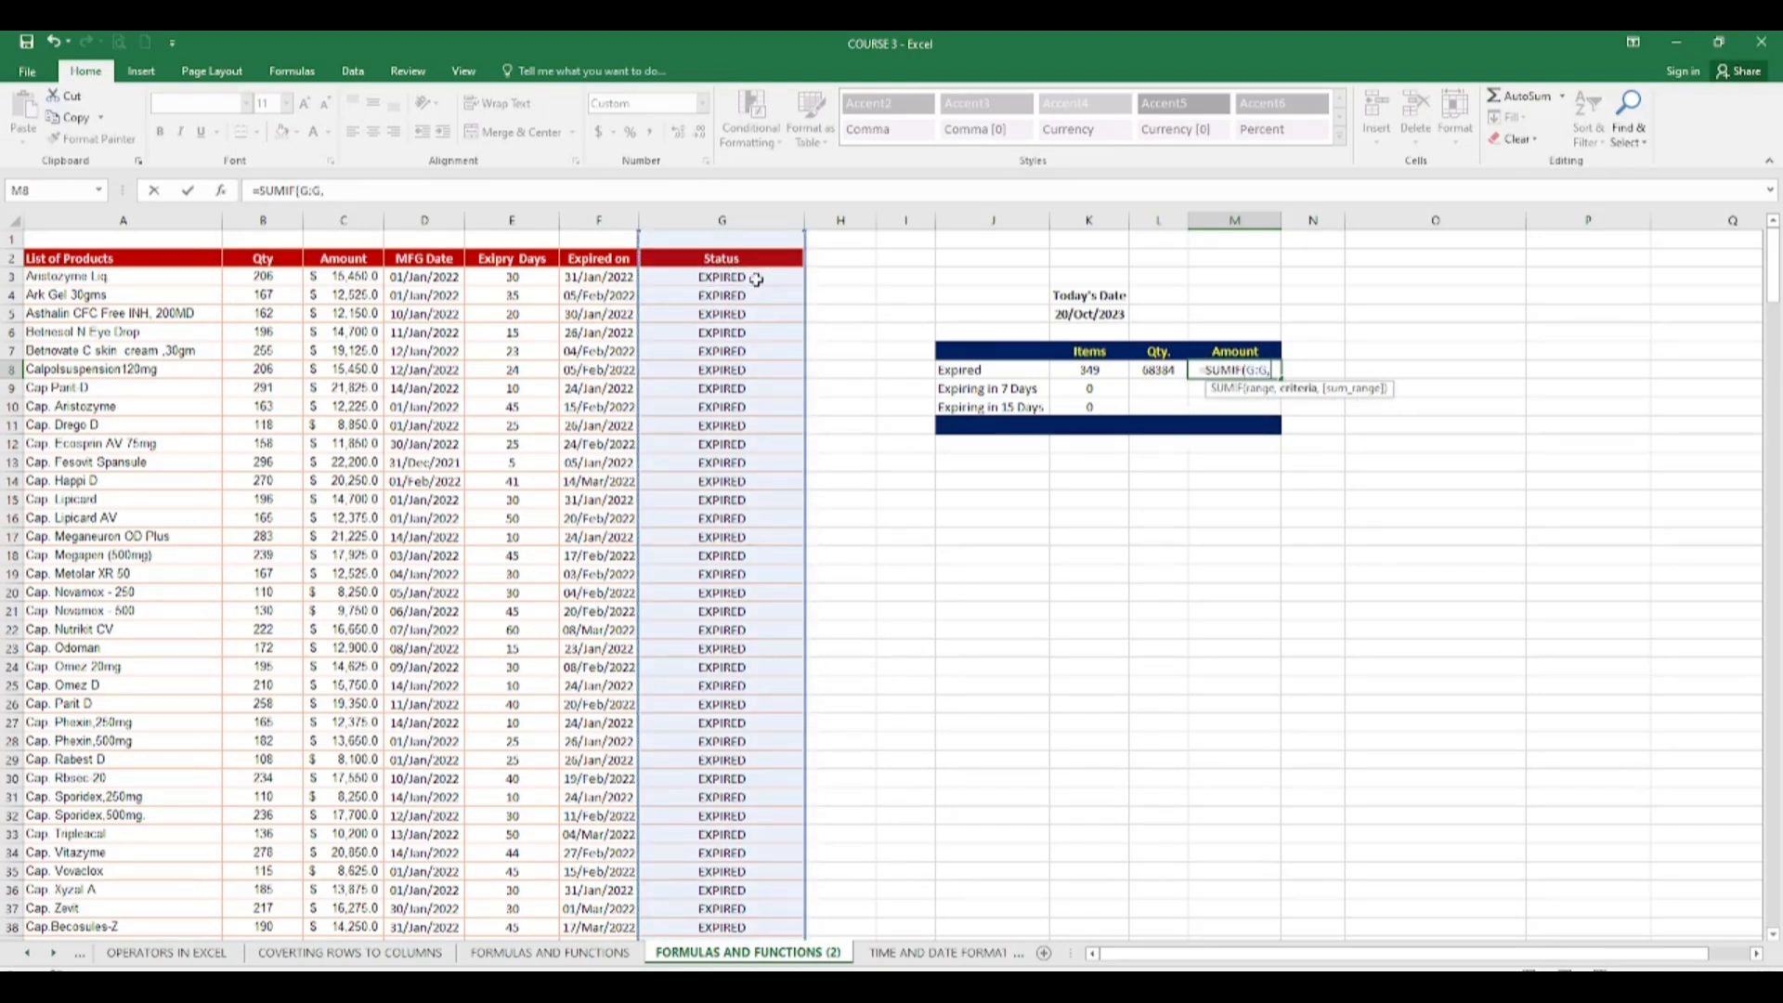
{"action": "type", "text": "\"EXP"}
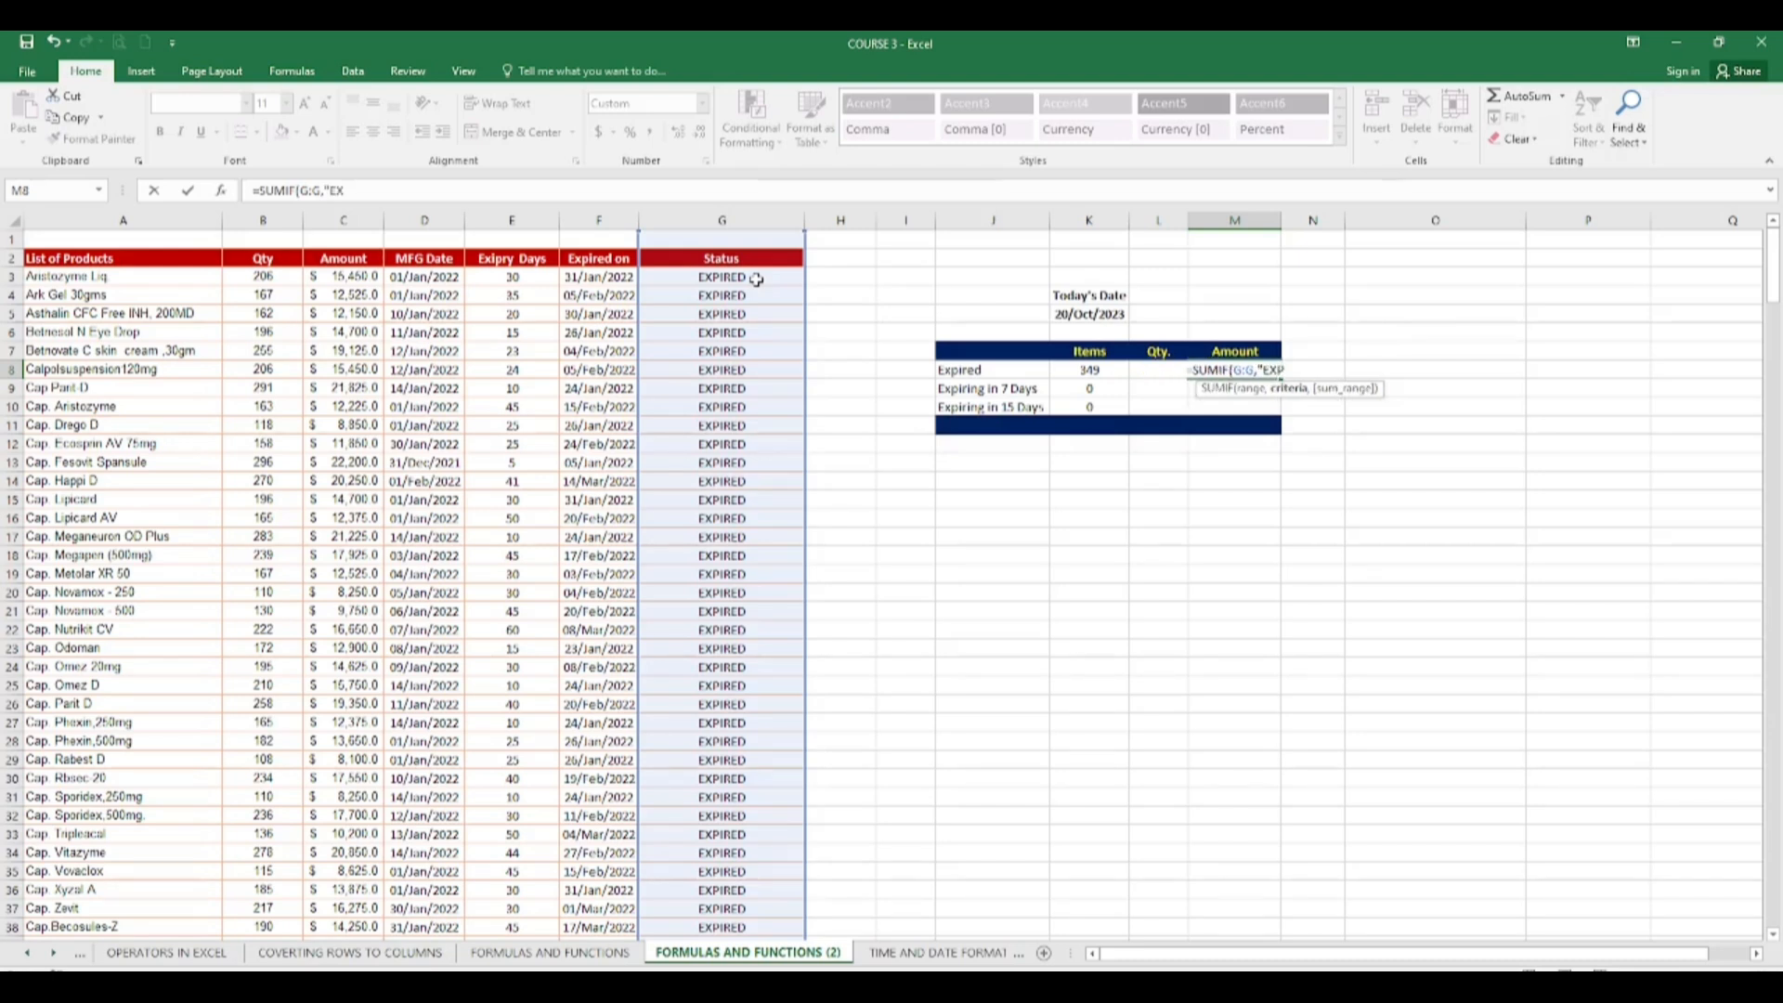
{"action": "type", "text": "IRED"}
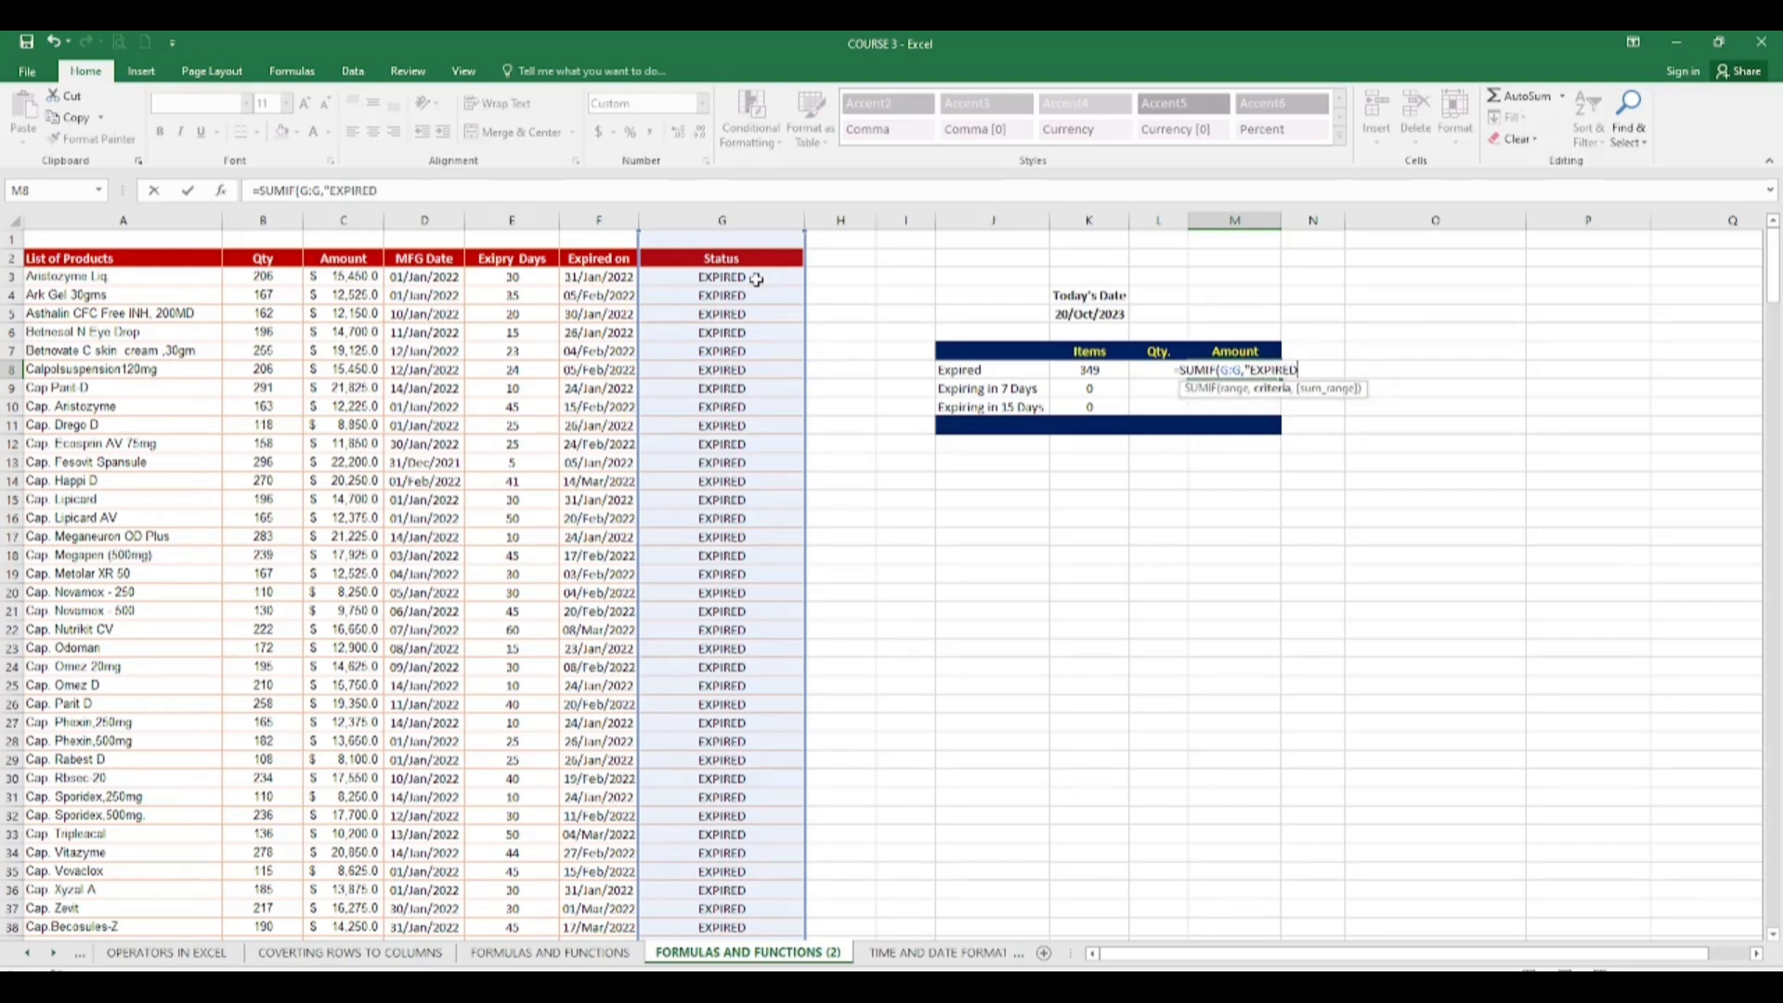
{"action": "type", "text": "\","}
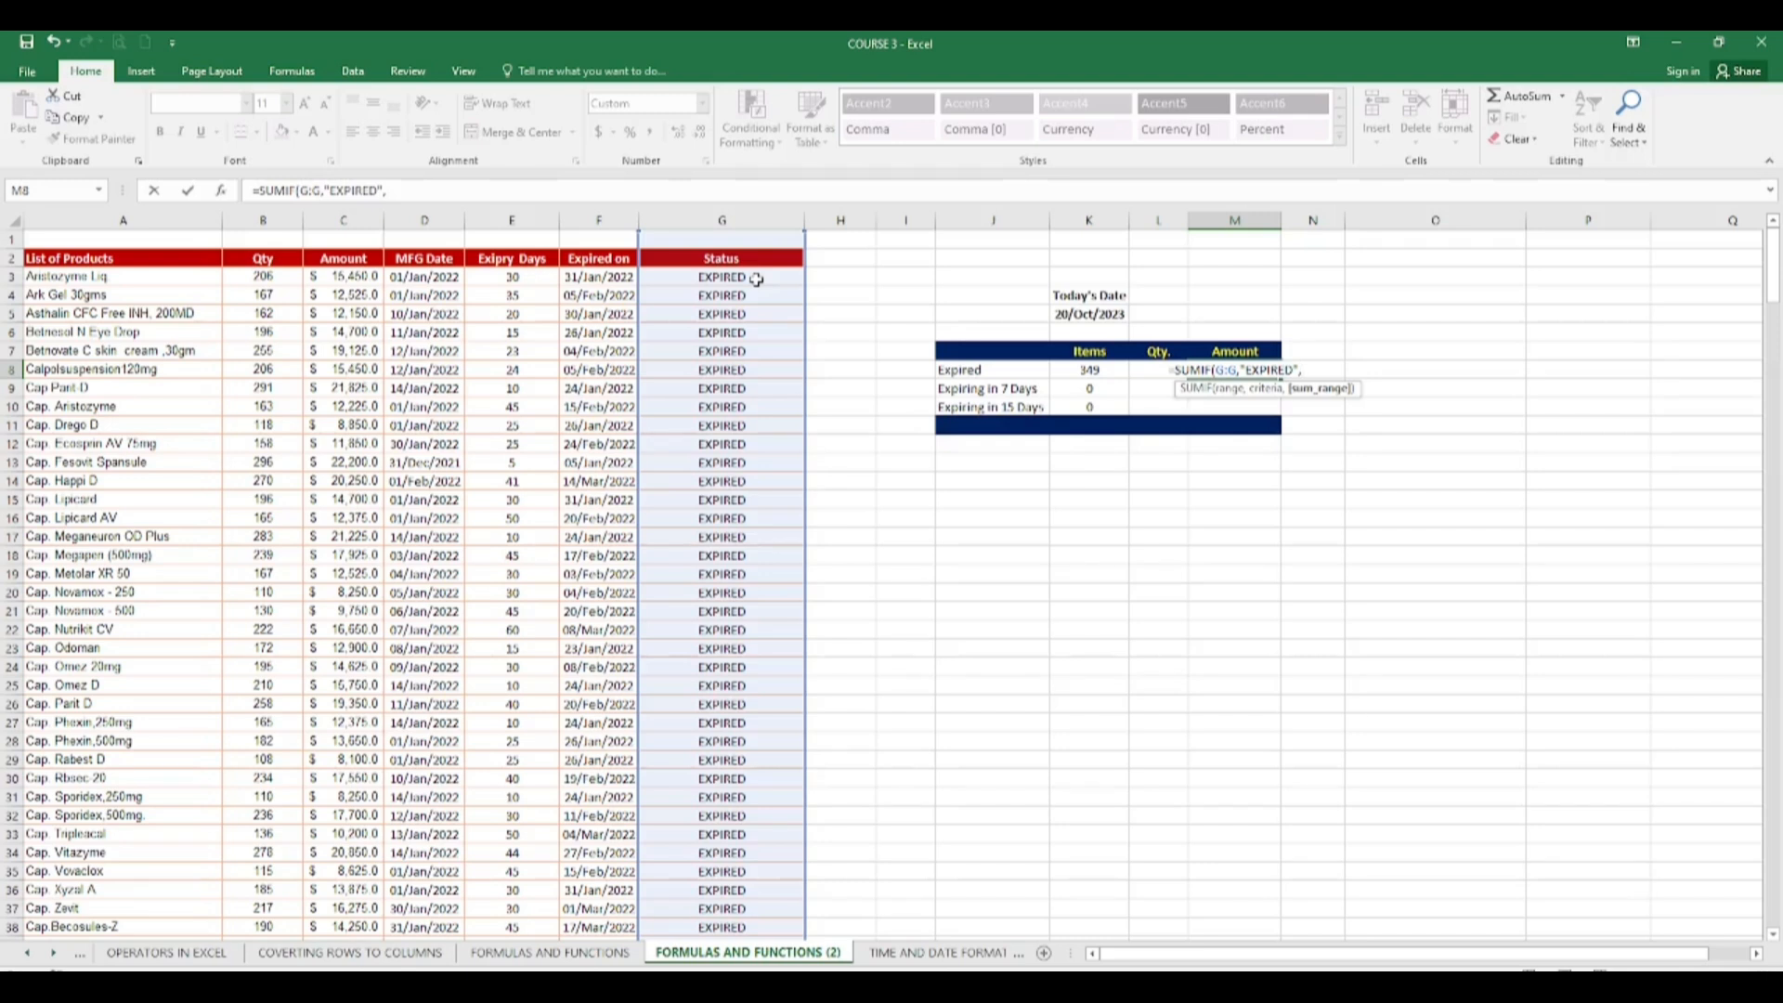
{"action": "left_click", "coordinate": [352, 281]}
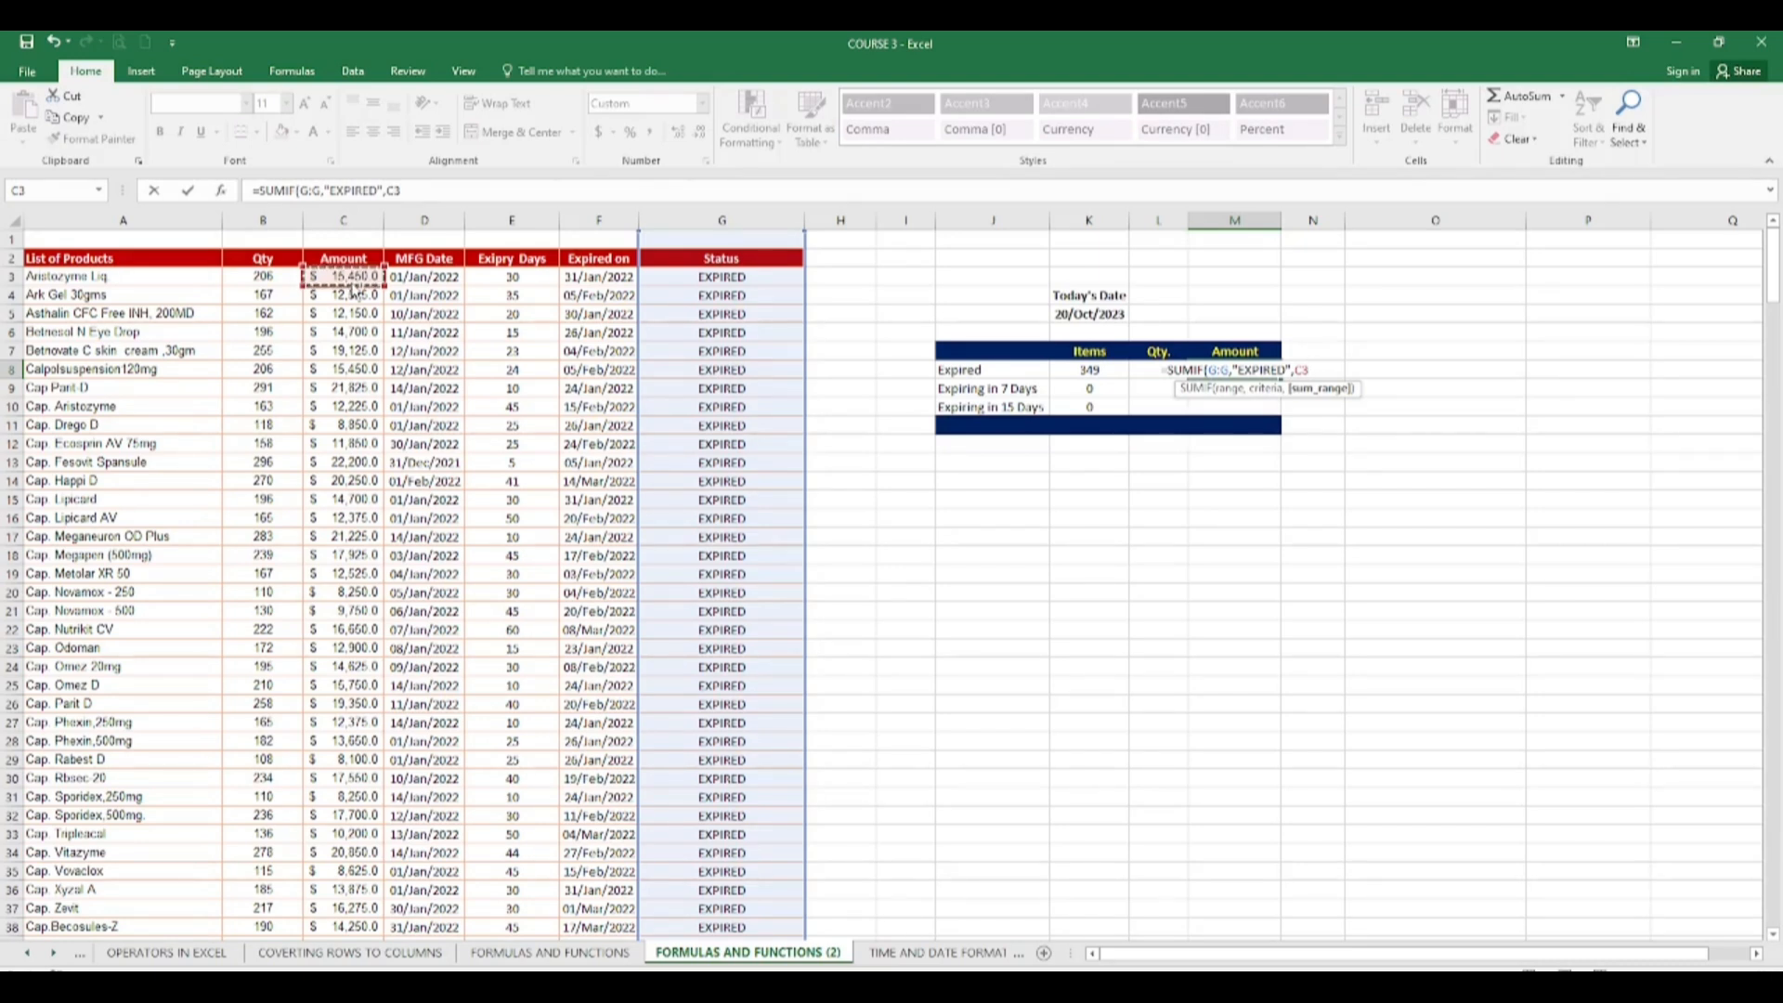
{"action": "key", "text": "ctrl+space"}
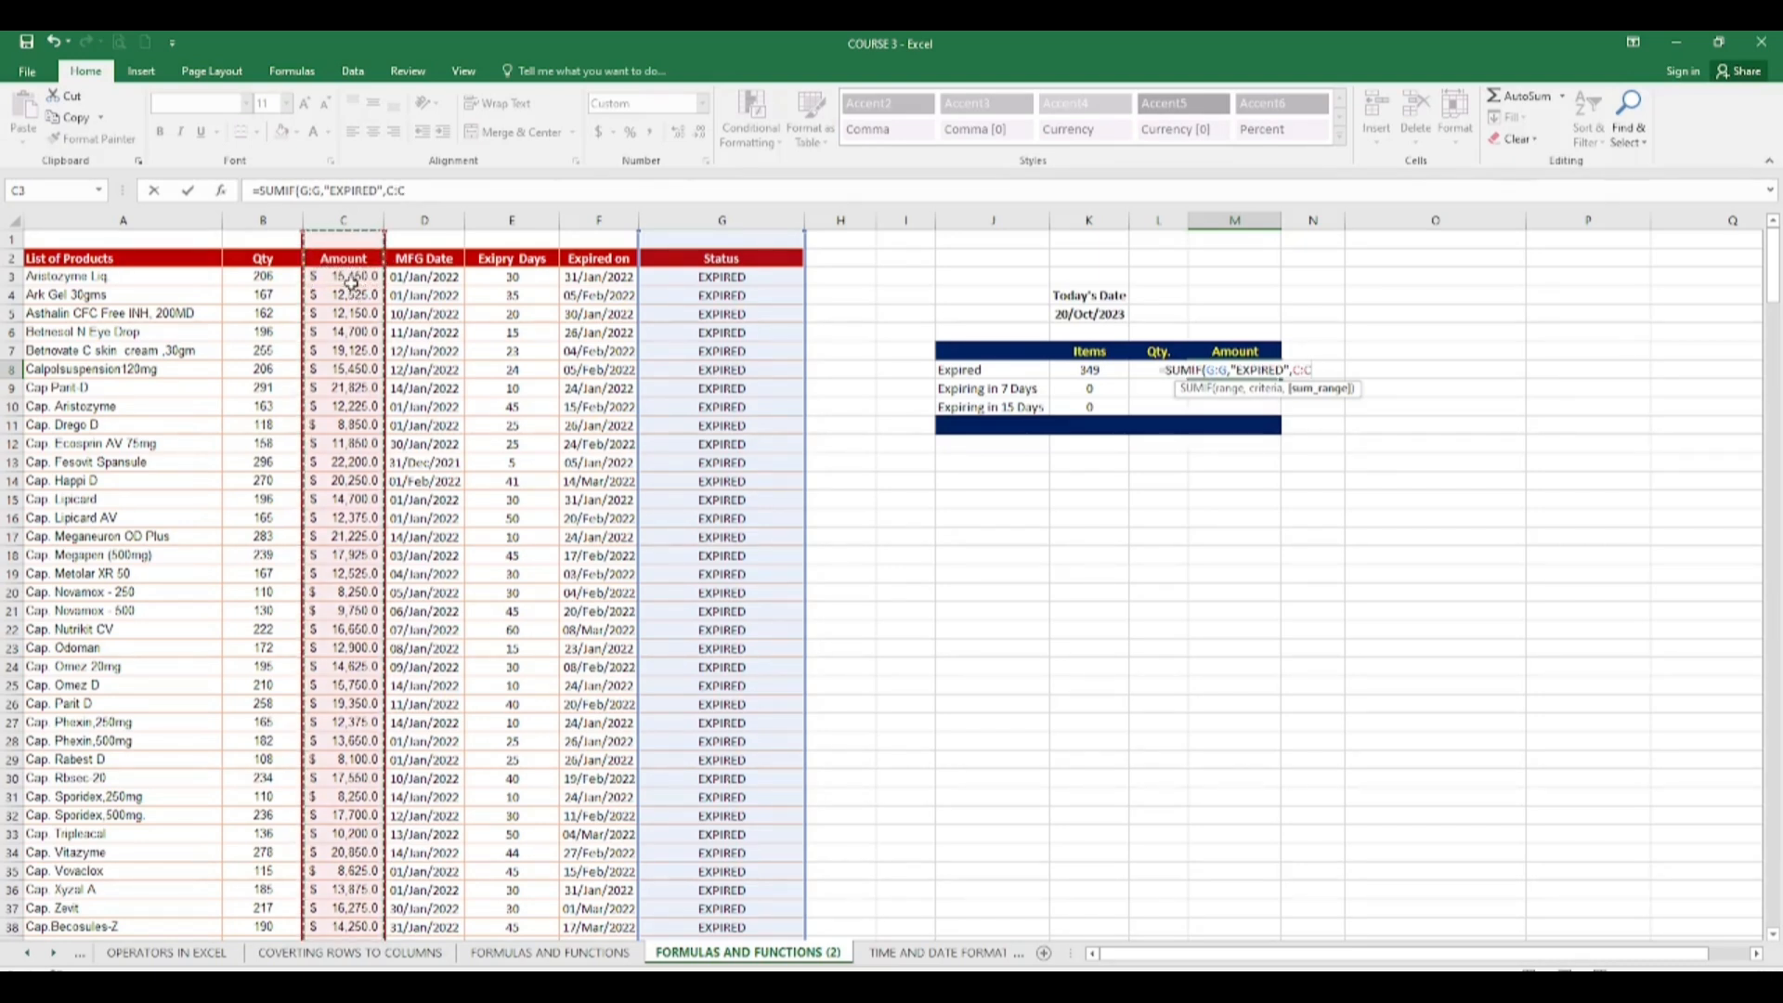
{"action": "key", "text": "Return"}
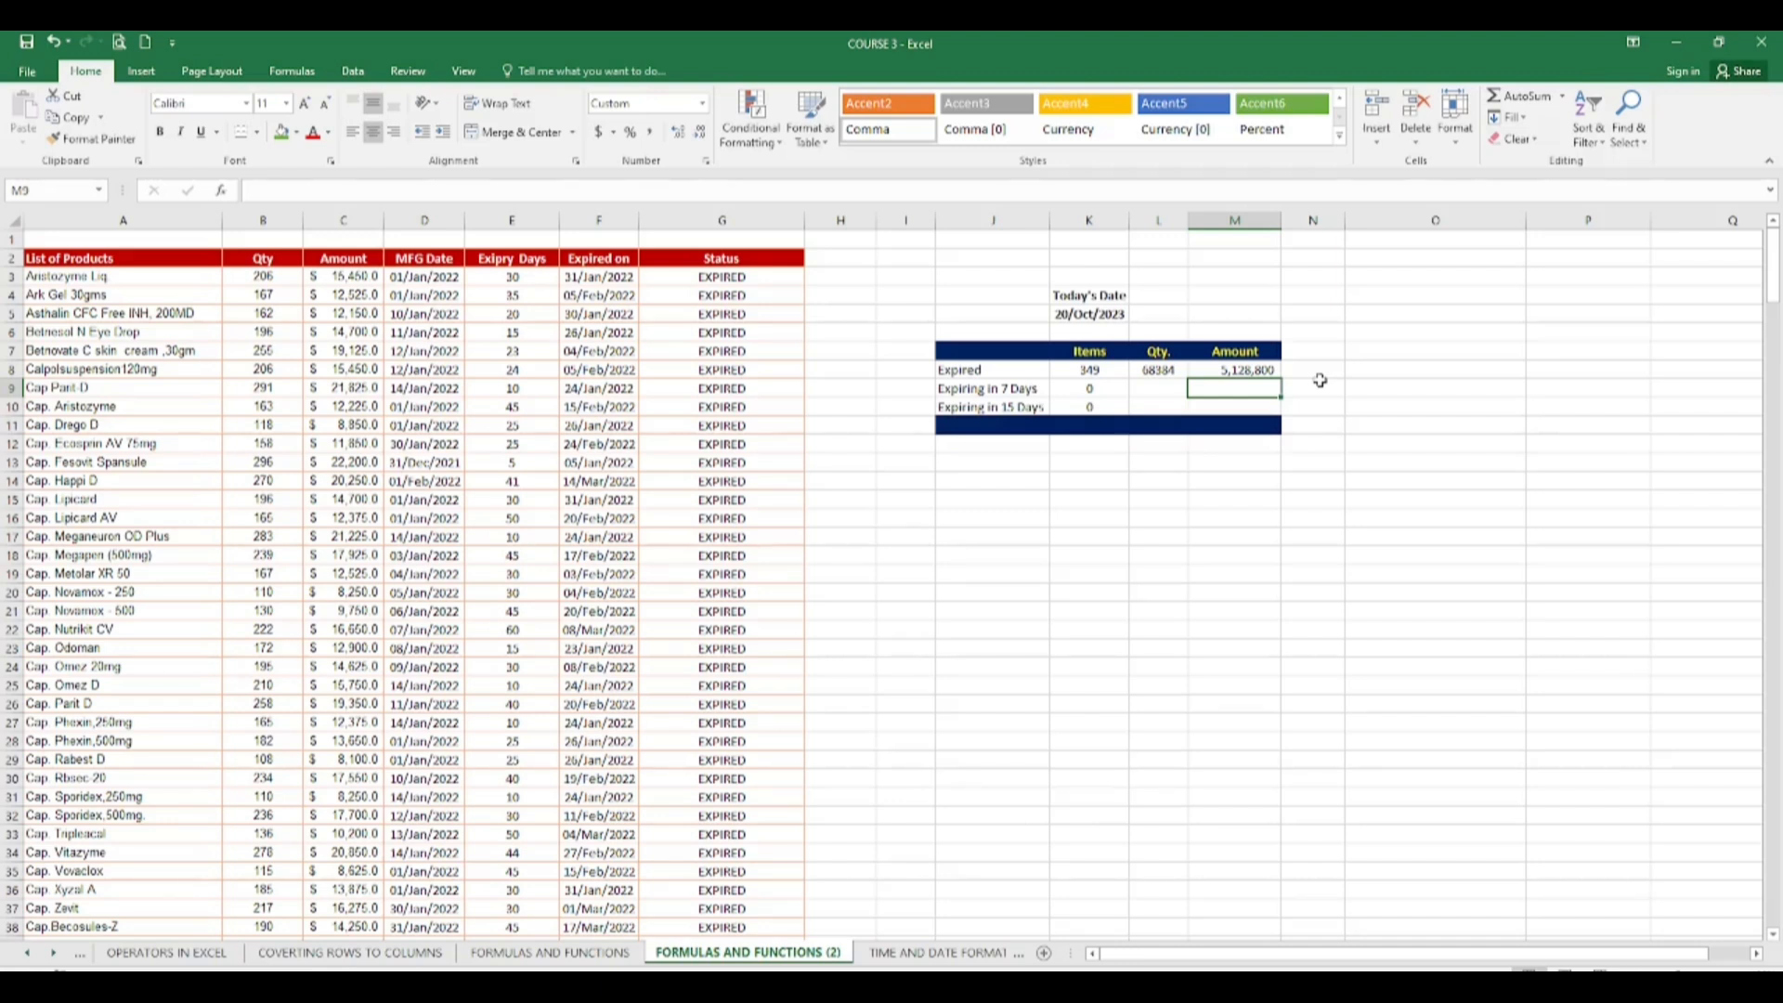
{"action": "left_click", "coordinate": [1247, 372]}
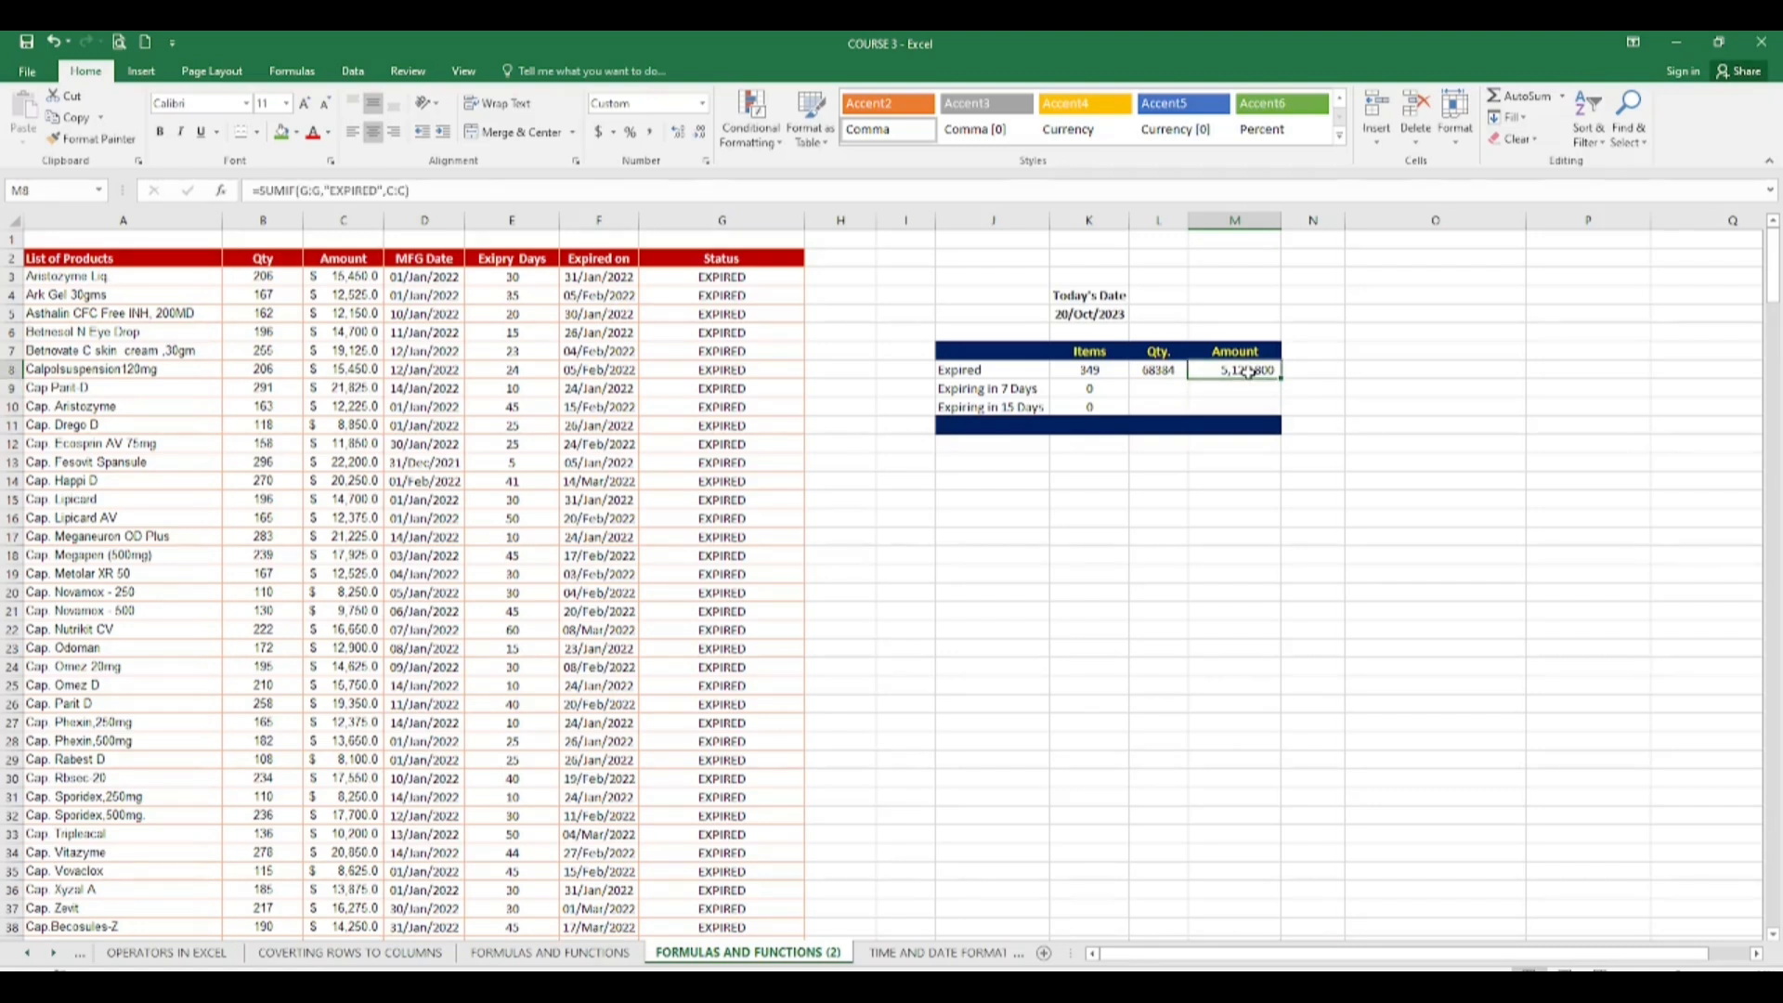
Step: Total the quantity of products expiring in 7 days in L9 with SUMIF, using range G:G, criterion 7 and the Qty column
{"action": "left_click", "coordinate": [1166, 395]}
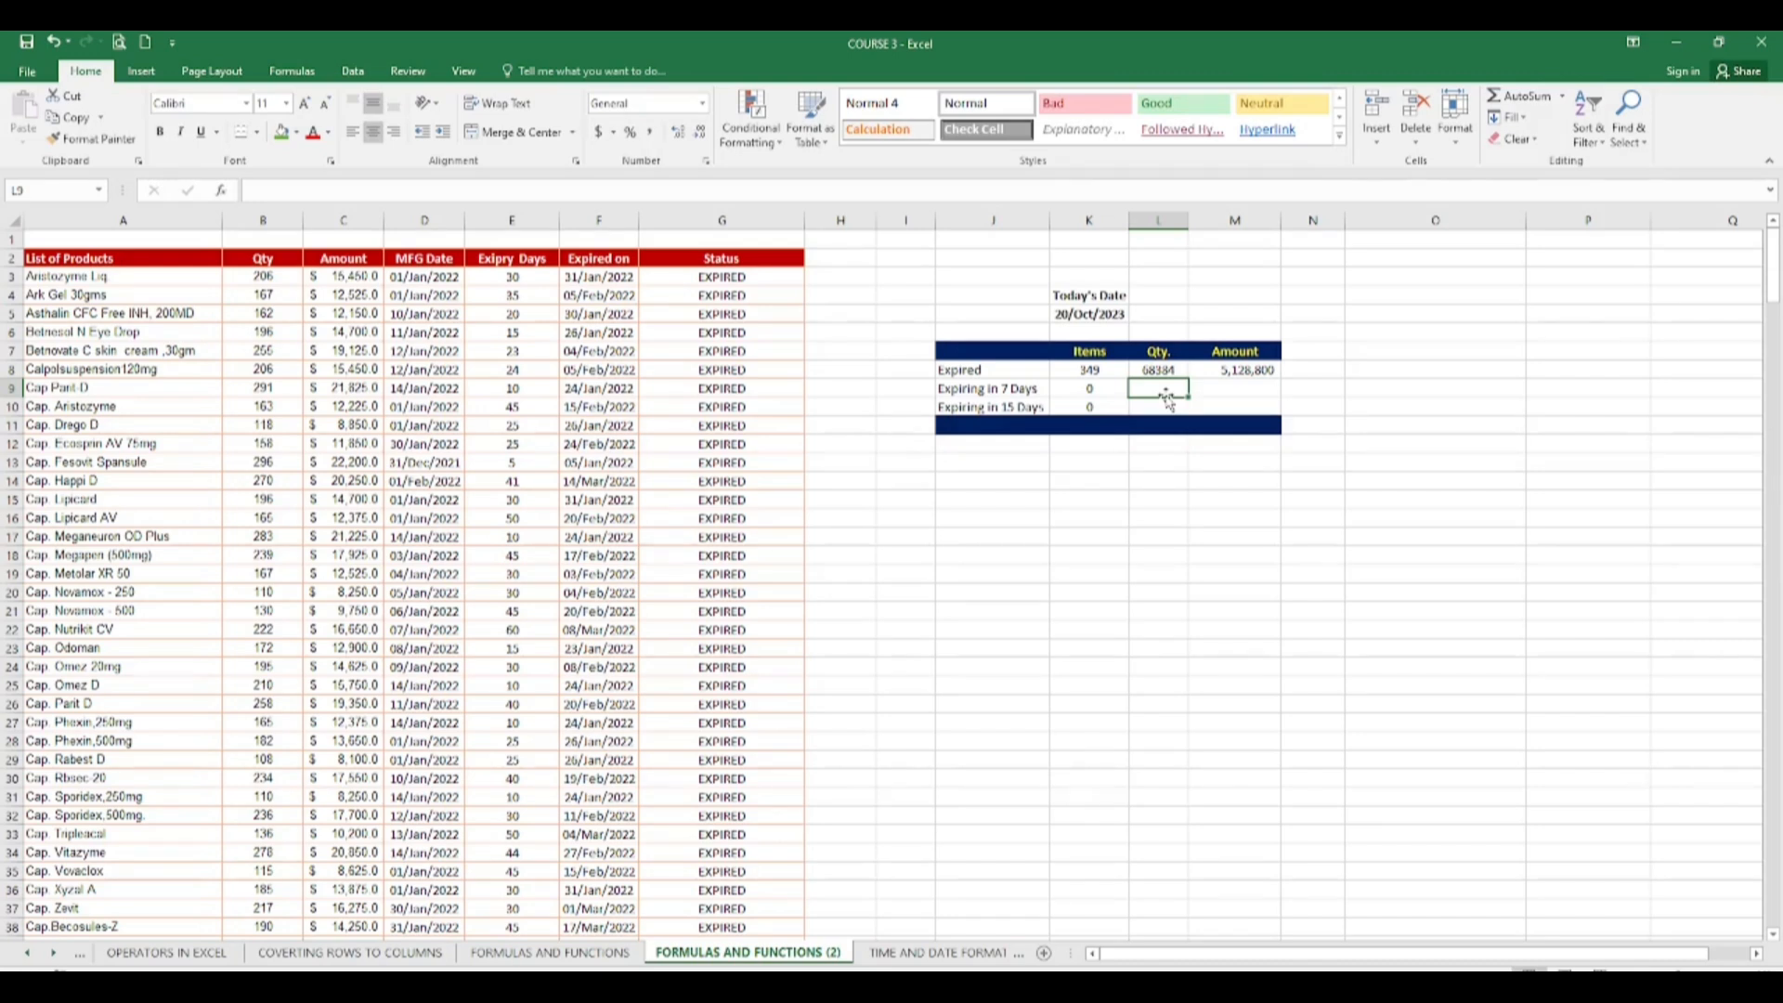
{"action": "type", "text": "=SUMIF"}
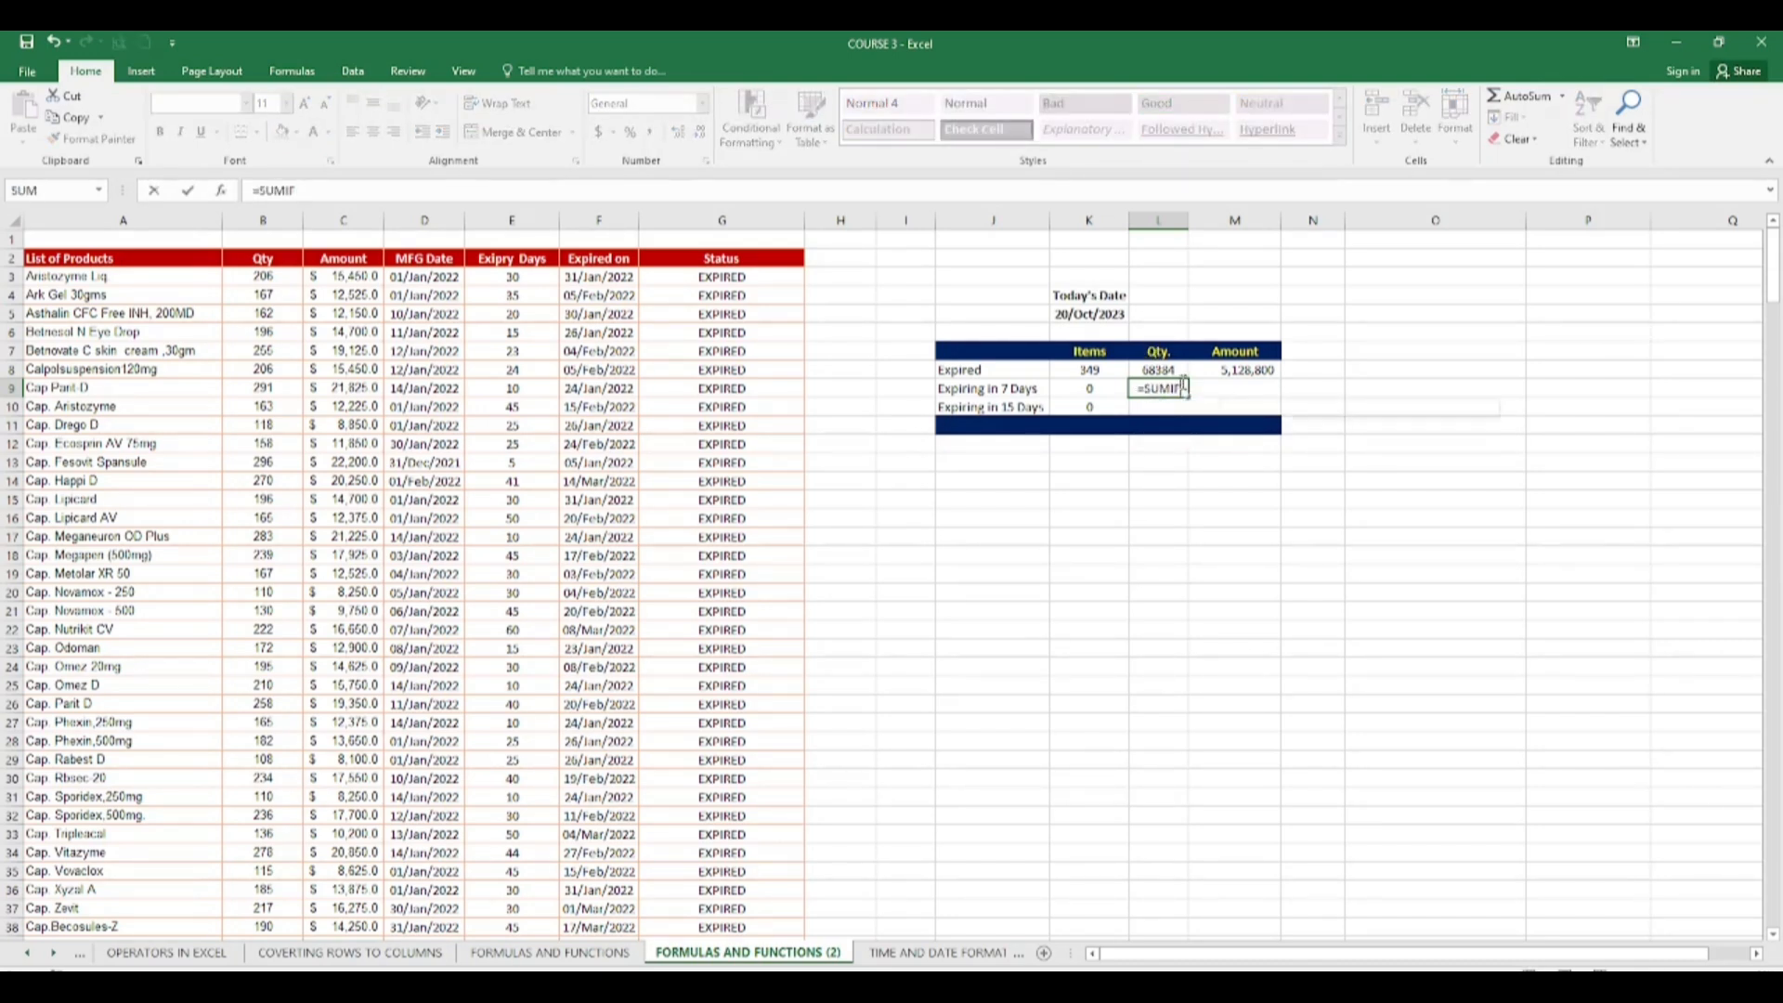
{"action": "type", "text": "("}
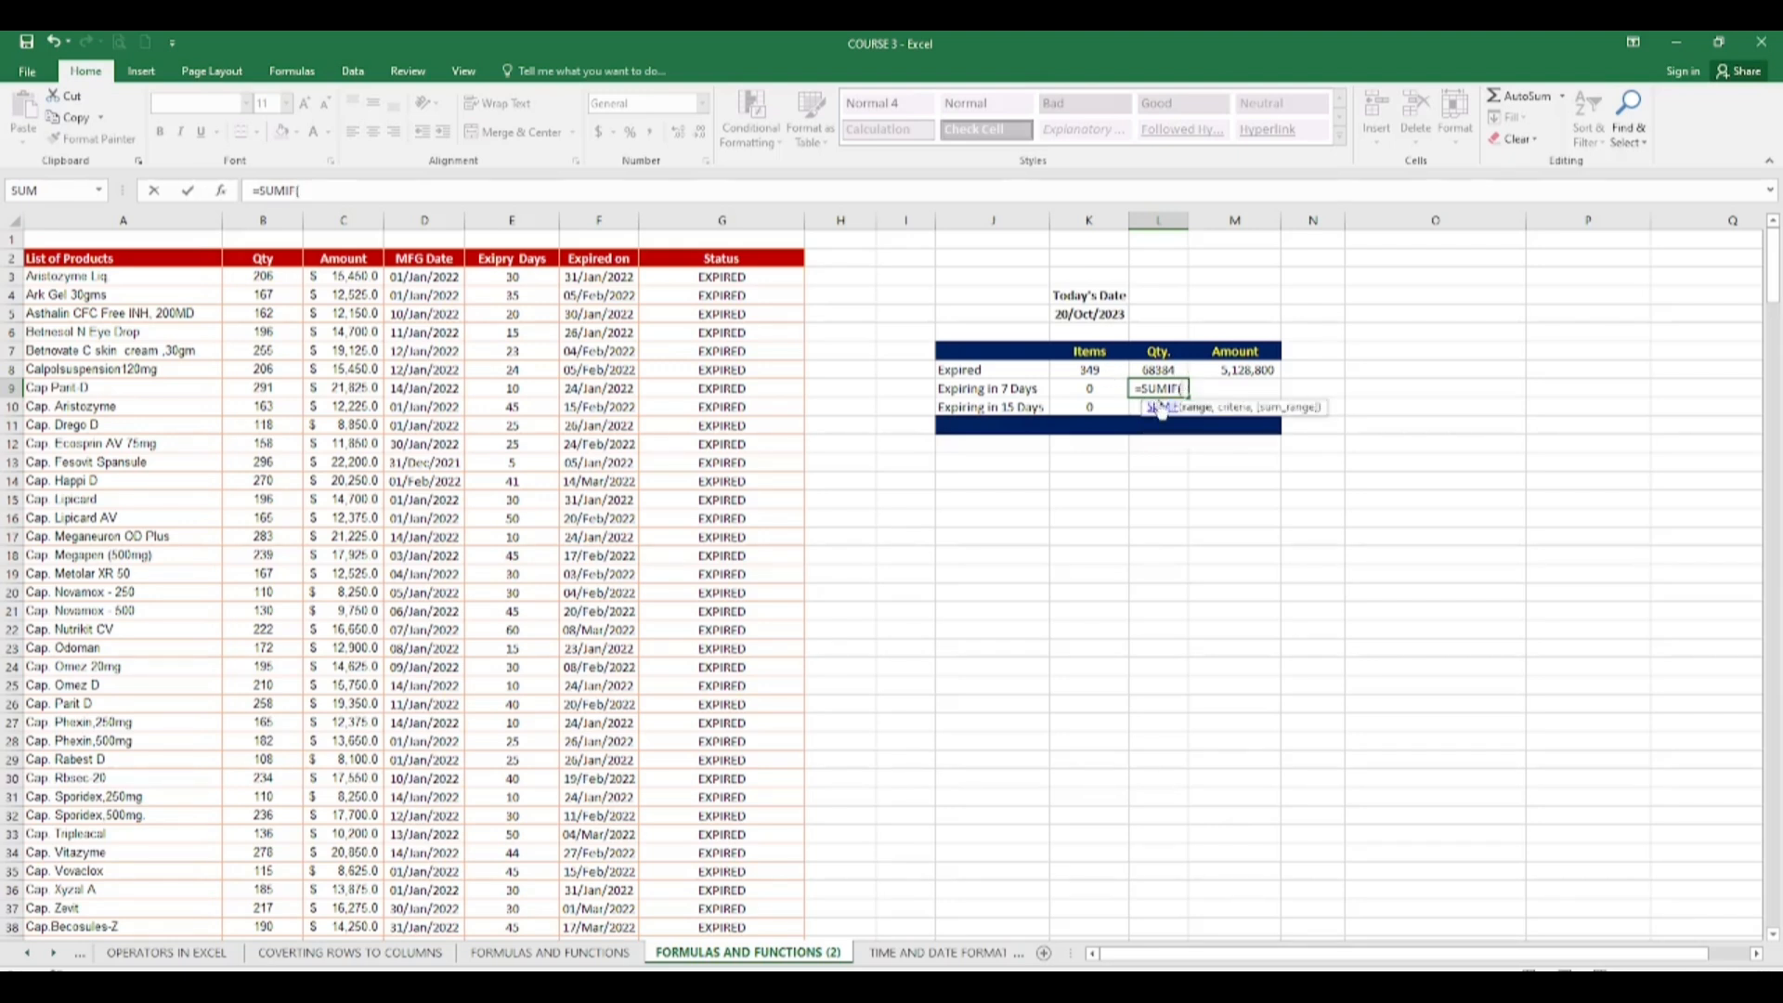
{"action": "left_click", "coordinate": [767, 282]}
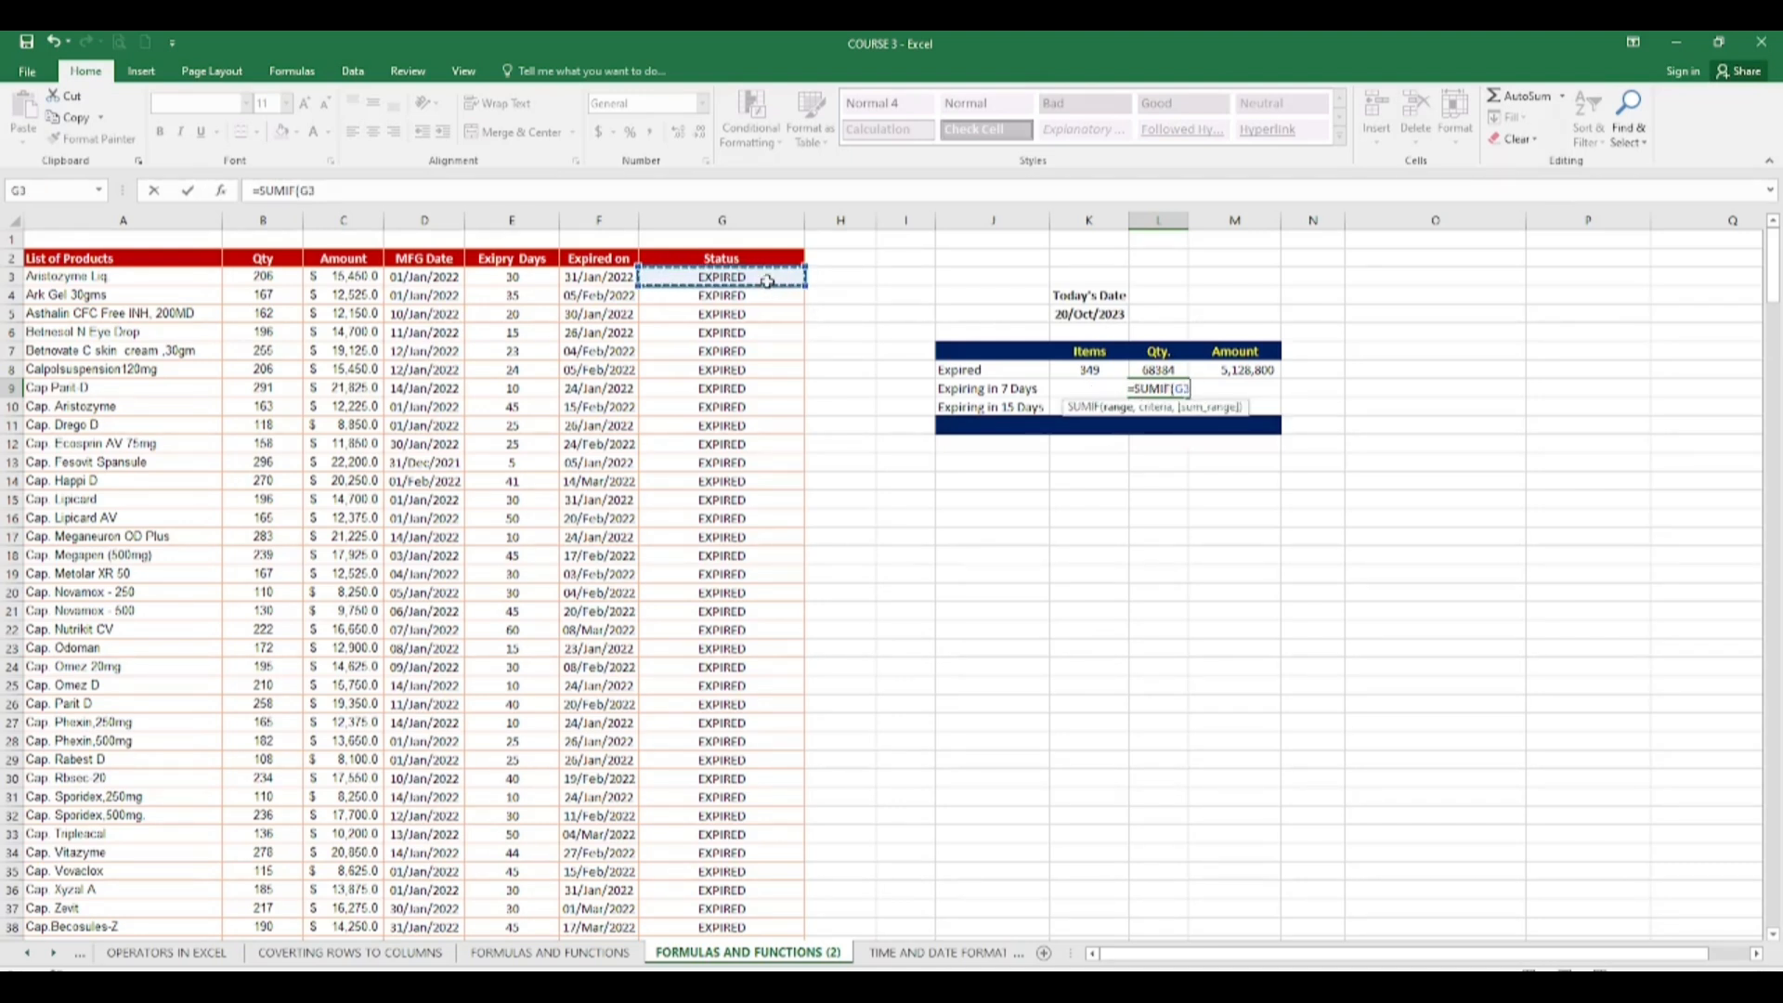
{"action": "key", "text": "ctrl+space"}
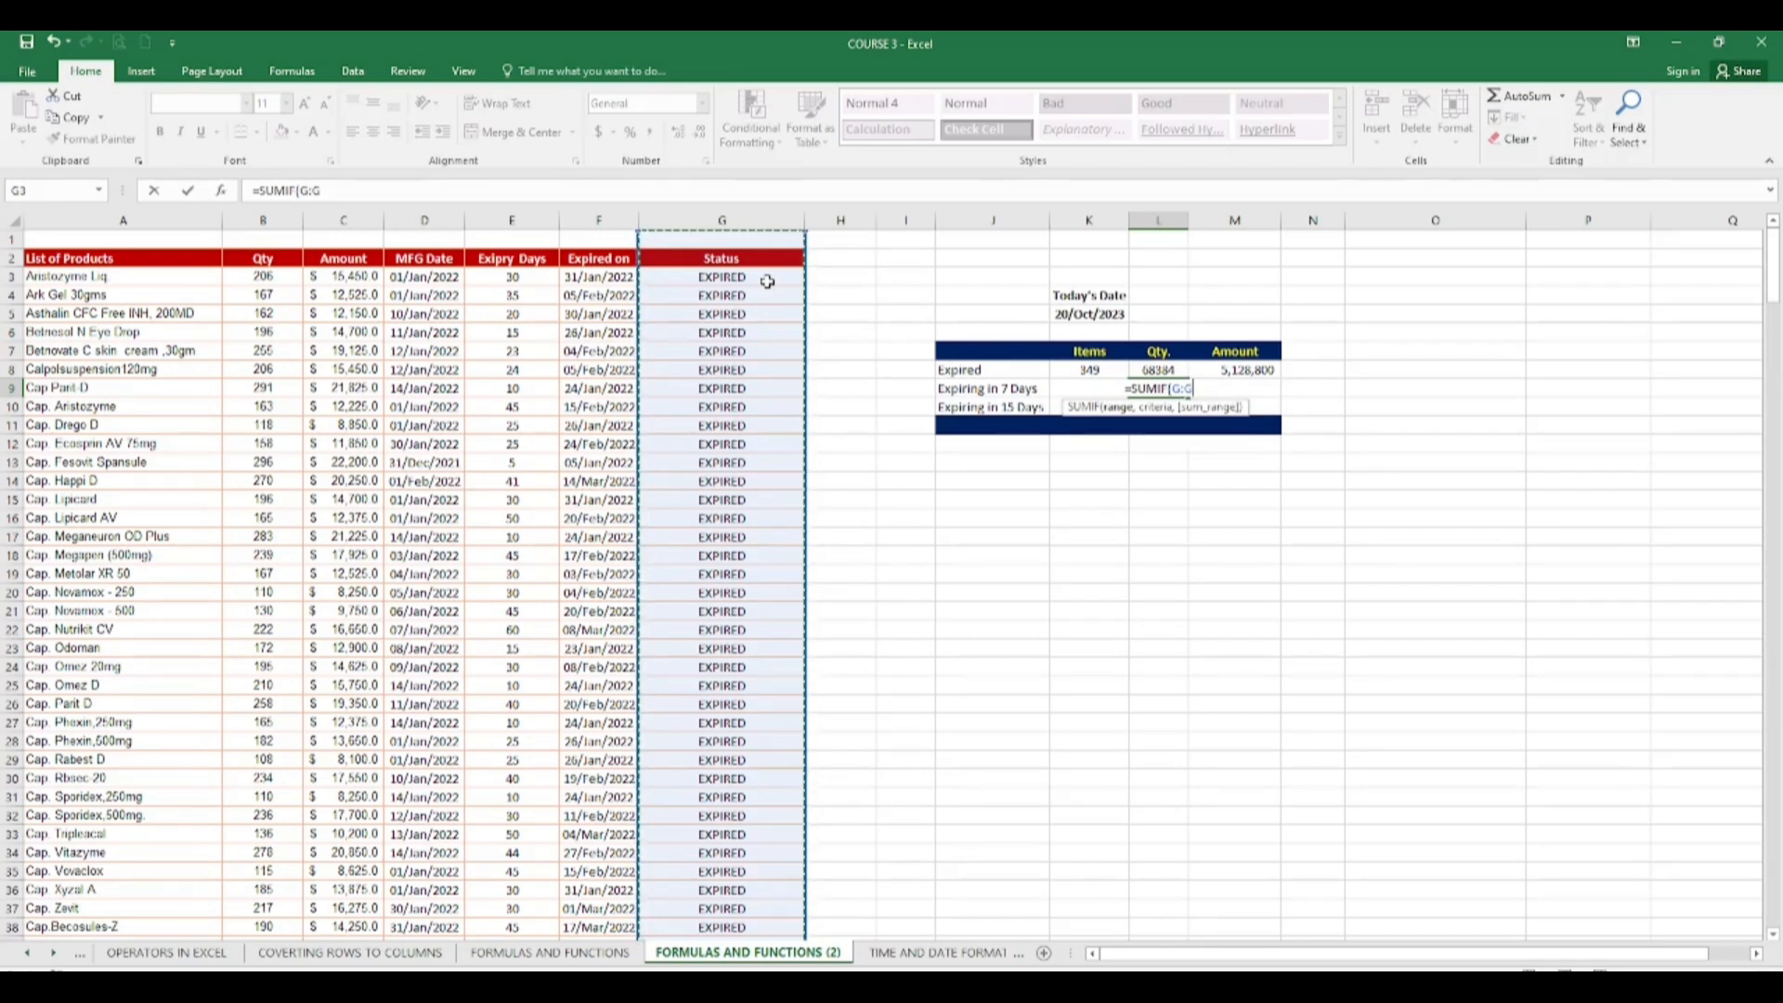
{"action": "type", "text": ","}
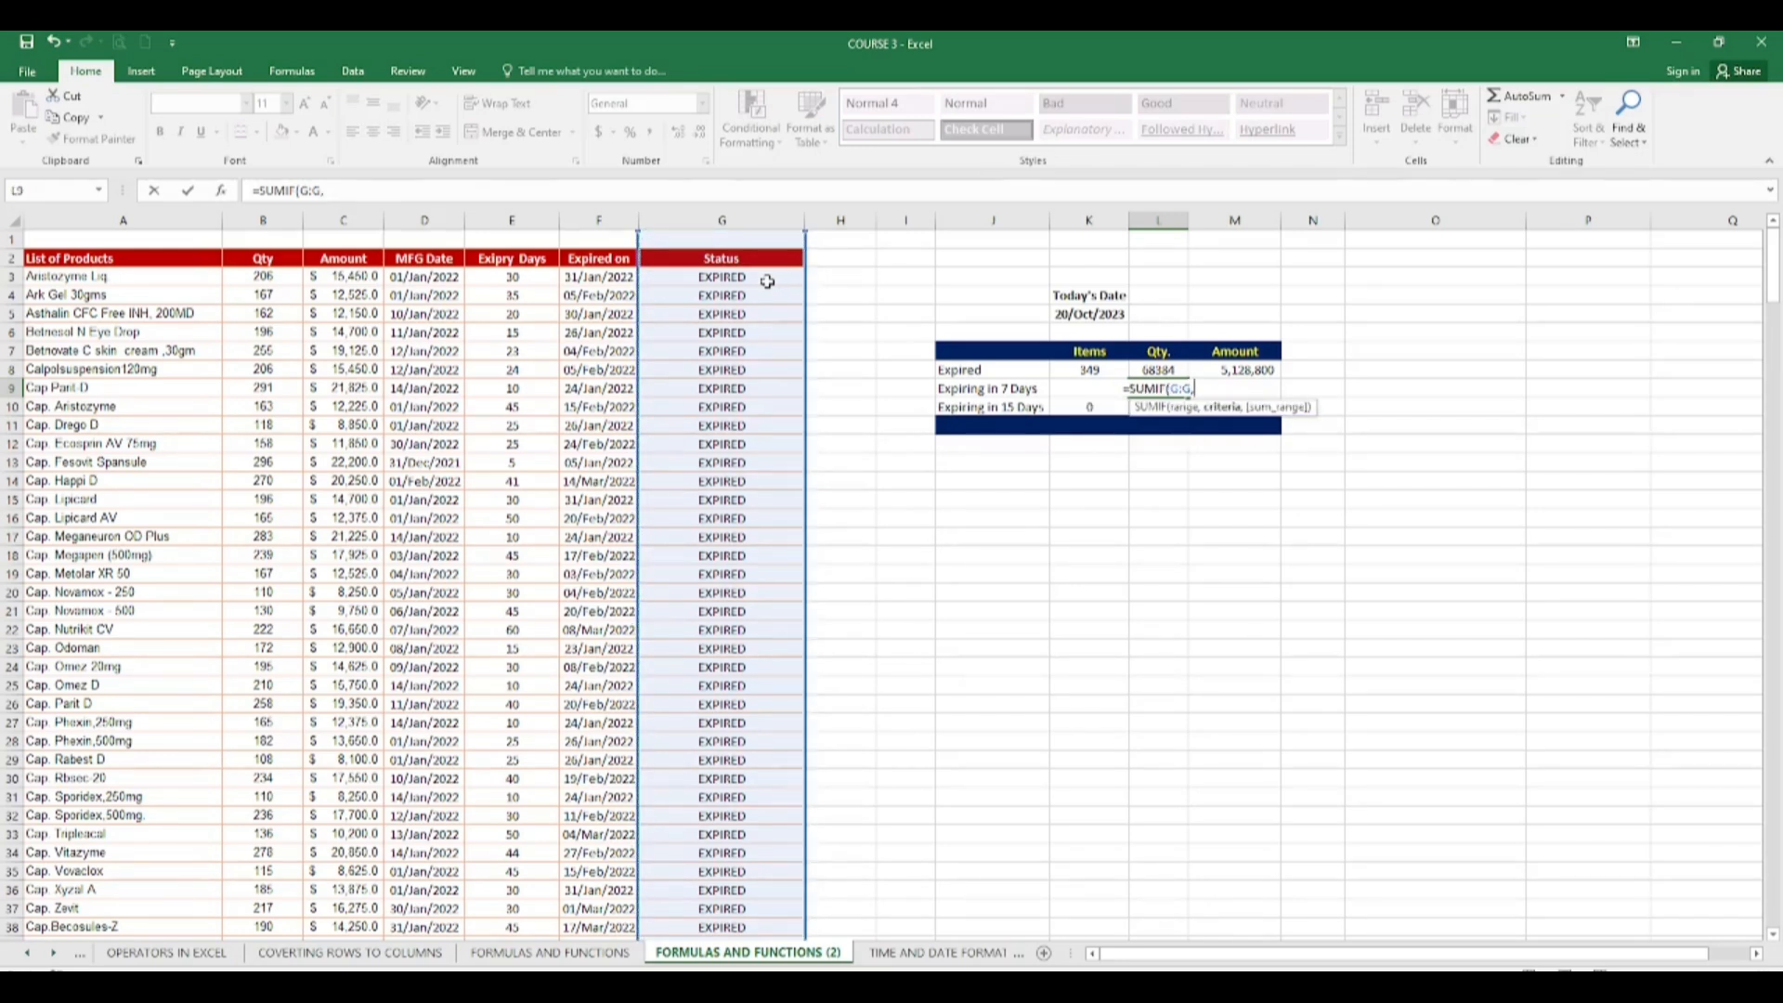
{"action": "type", "text": "7"}
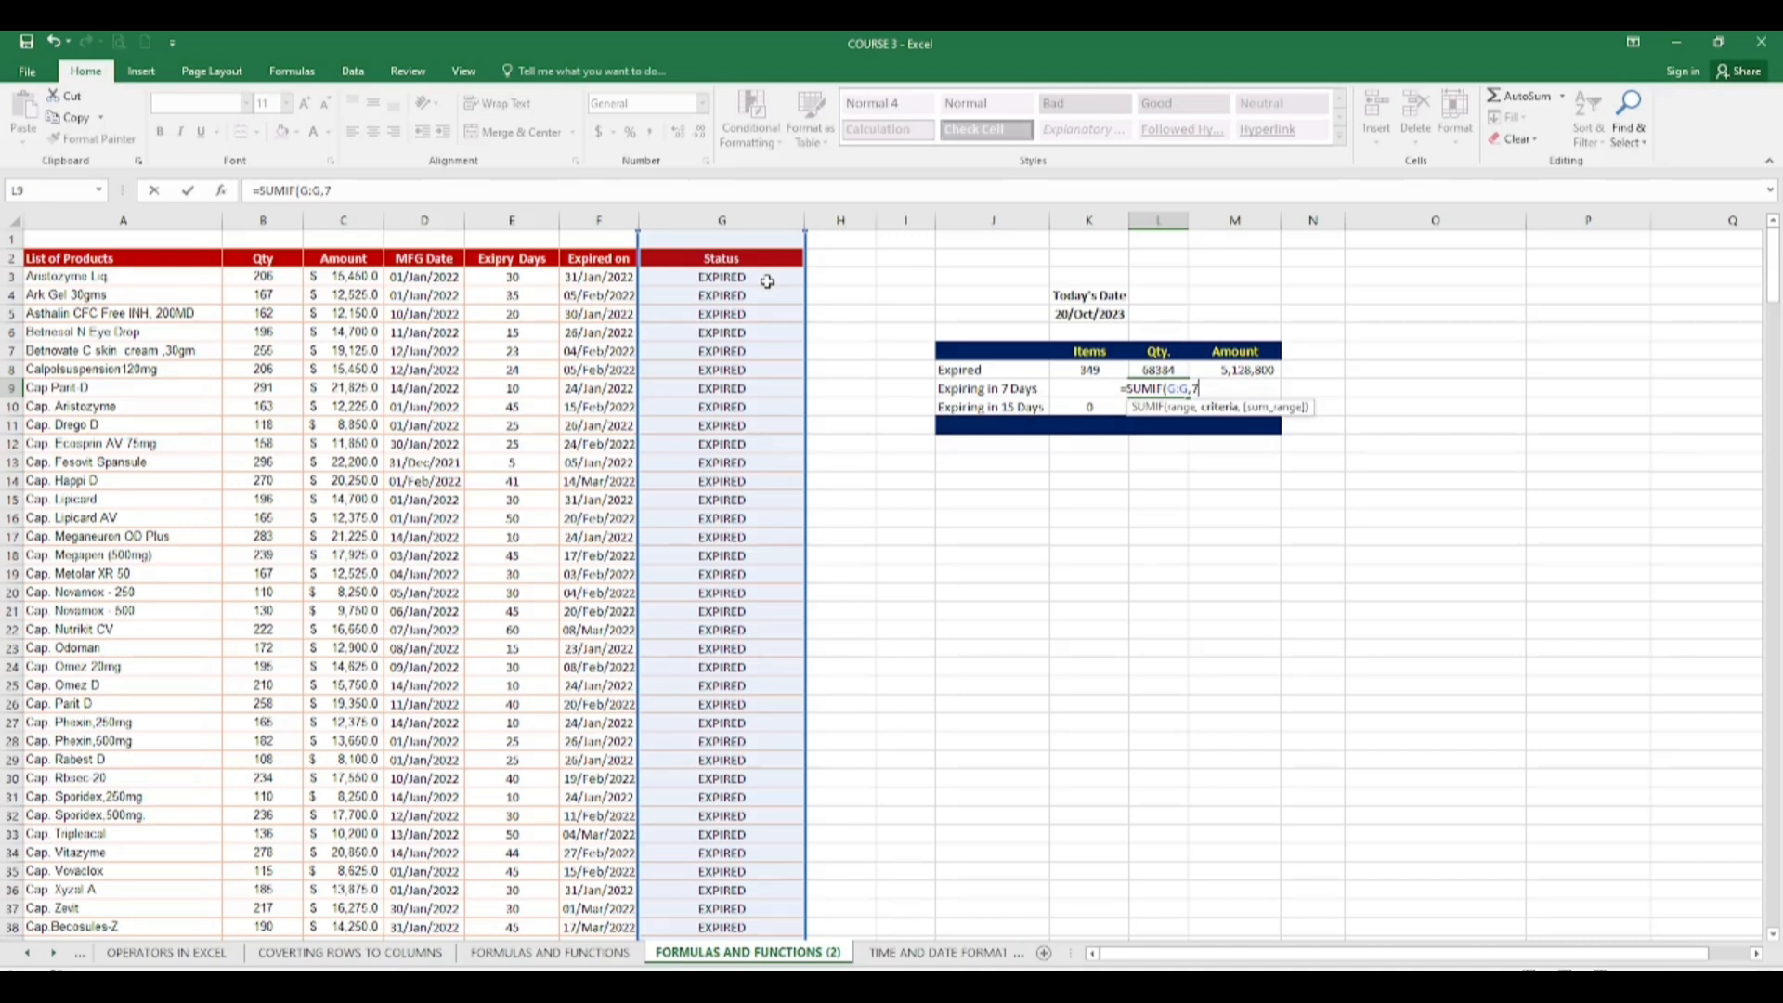
{"action": "type", "text": ","}
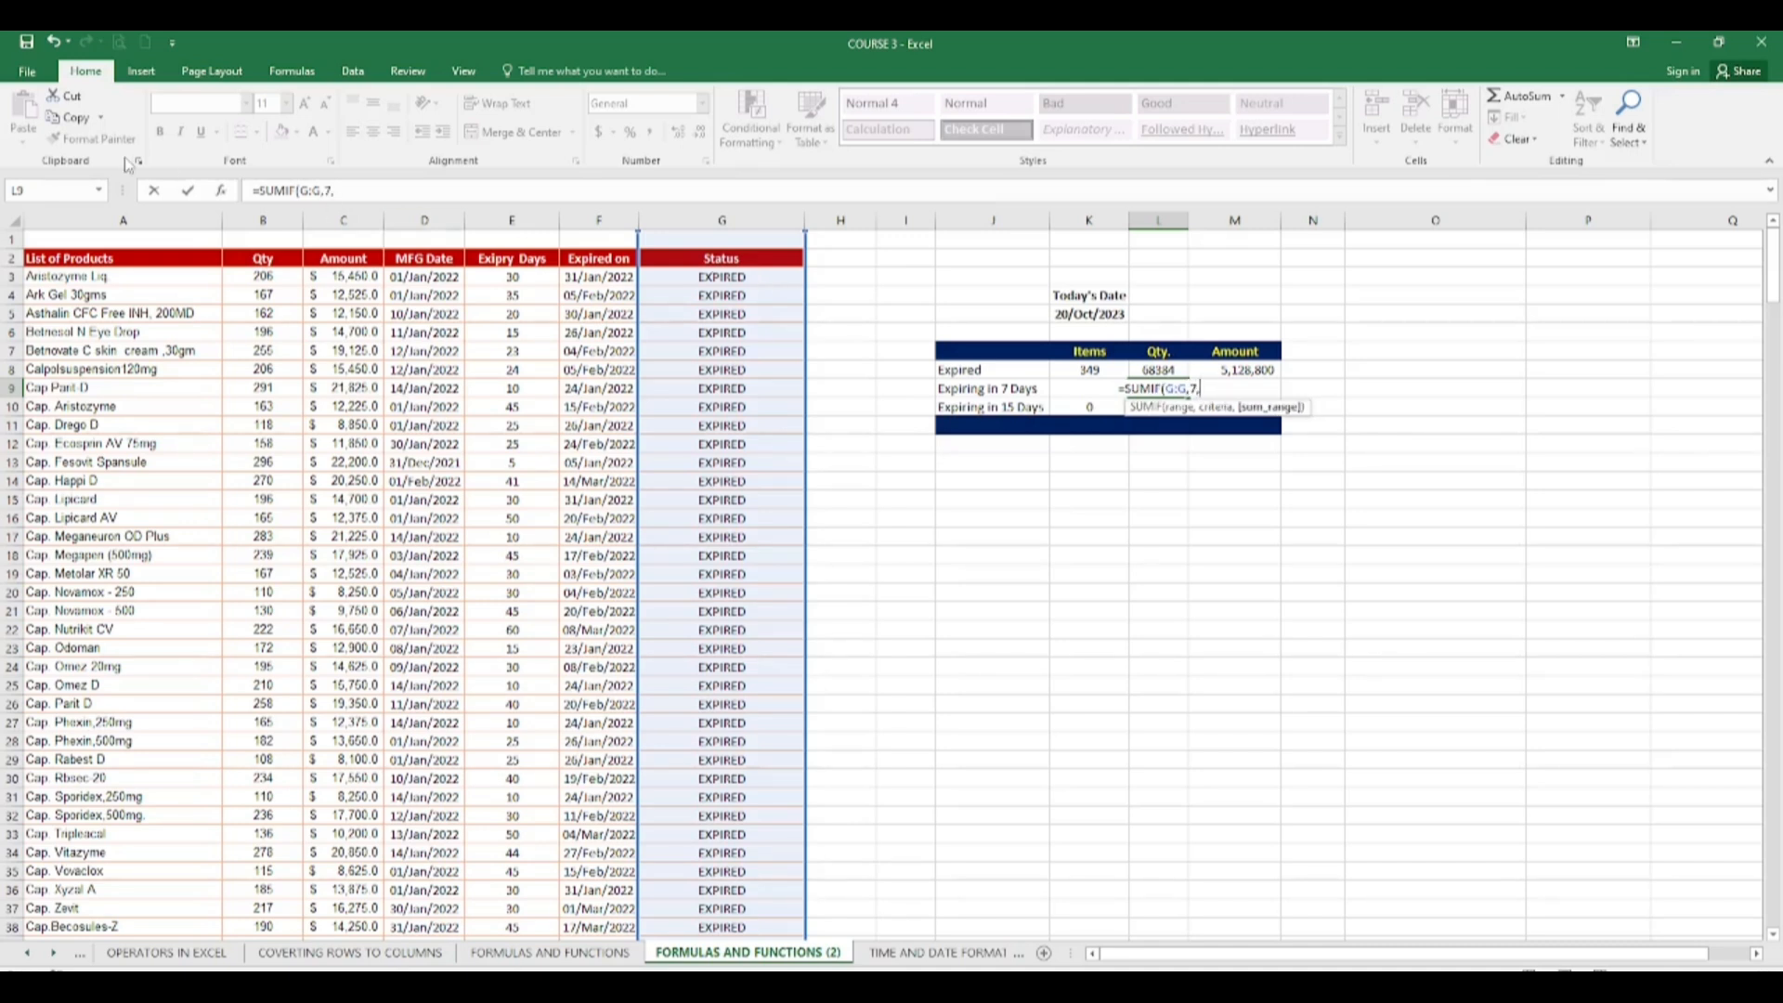
{"action": "left_click", "coordinate": [263, 272]}
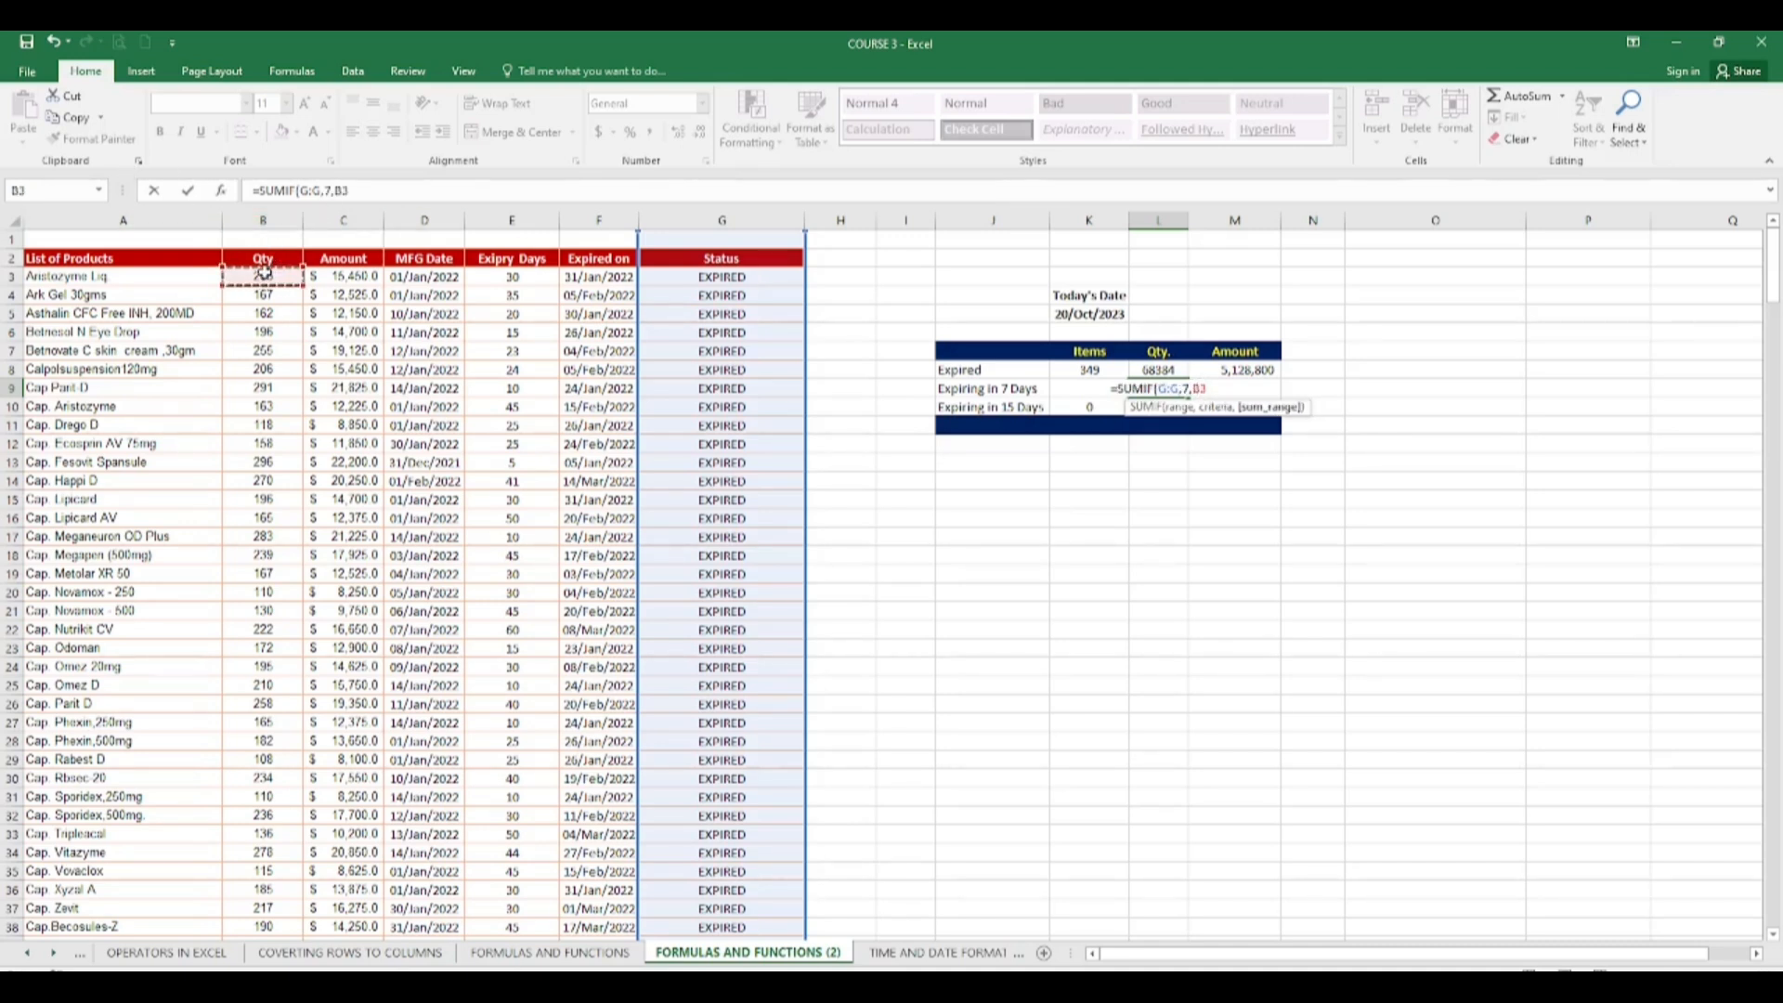
{"action": "key", "text": "Return"}
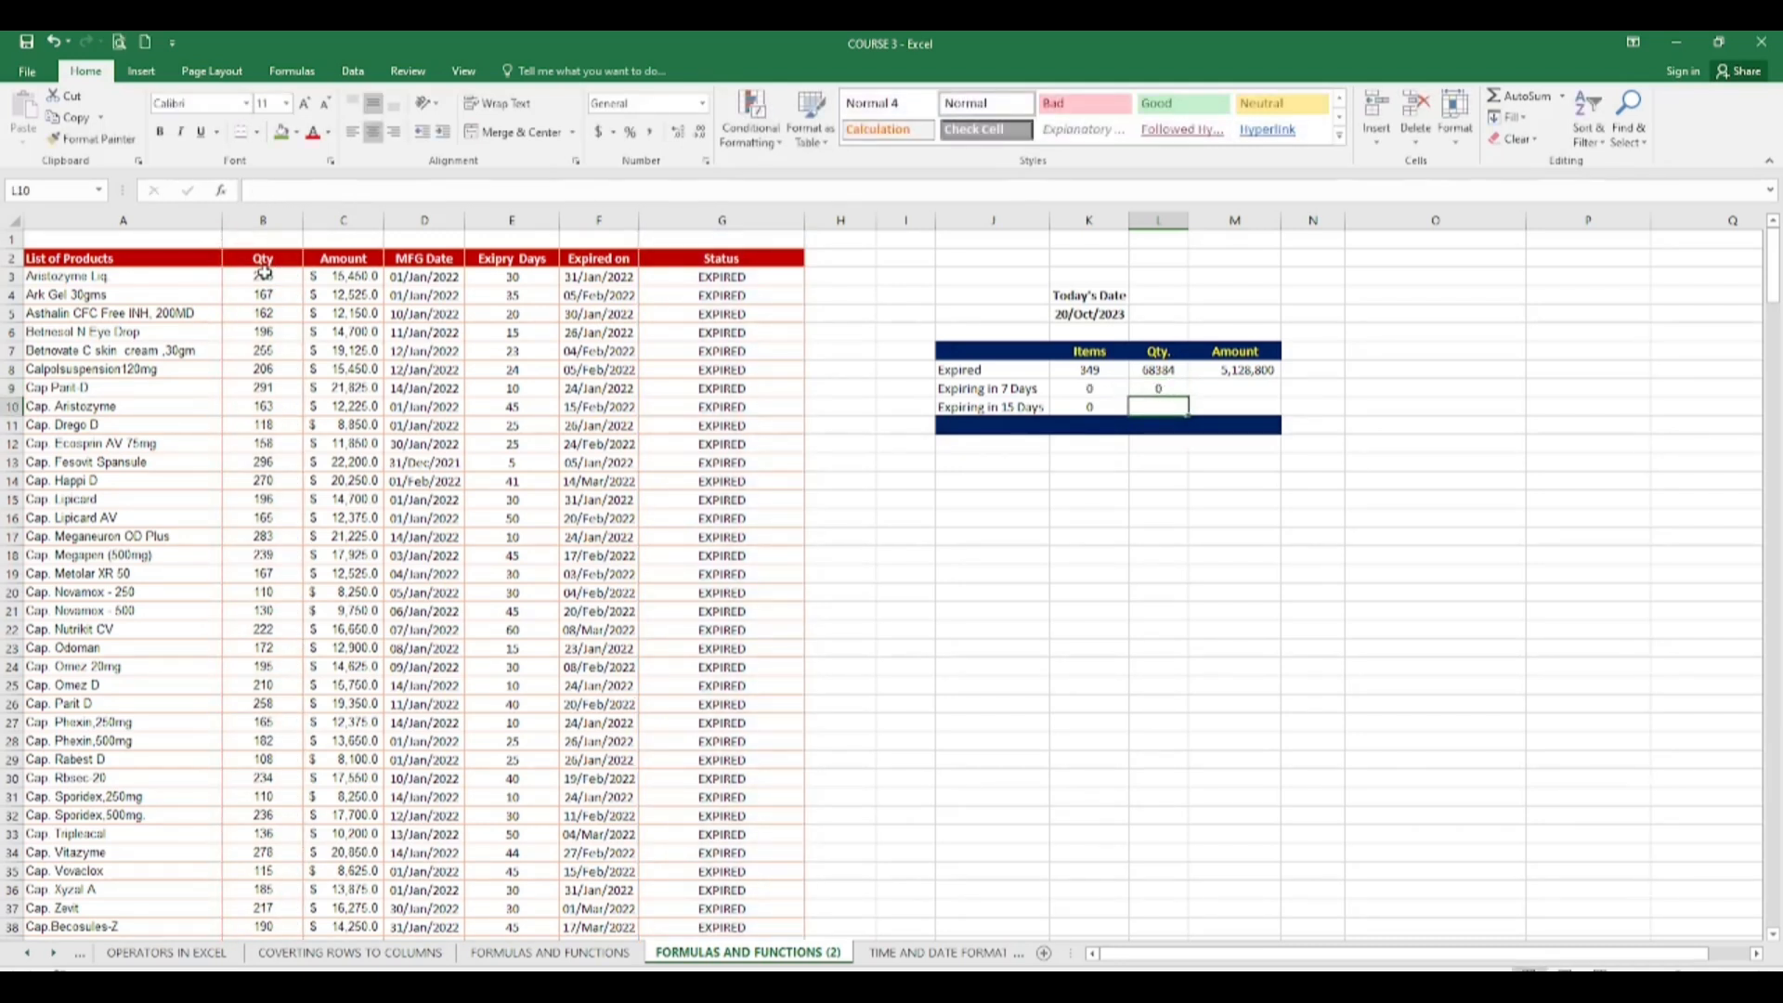
Step: Total the quantity of products expiring in 15 days in L10 with =SUMIF(G:G,15,B:B)
{"action": "type", "text": "=SU"}
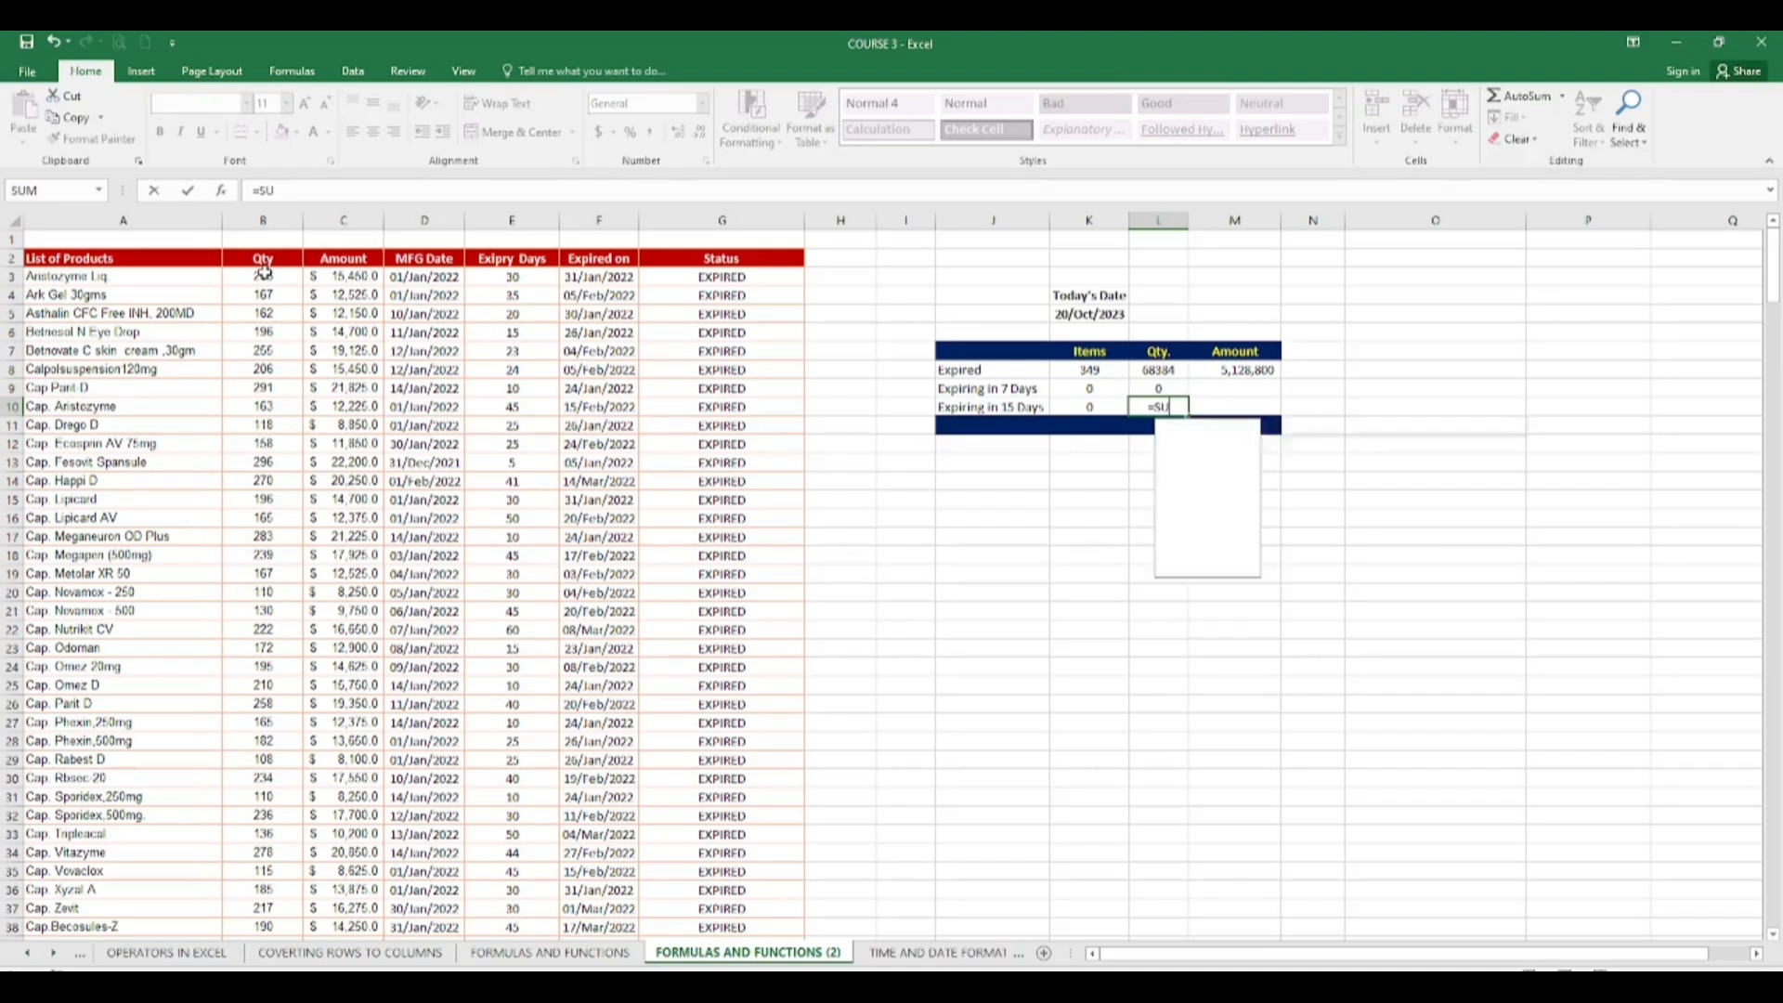
{"action": "type", "text": "MIF"}
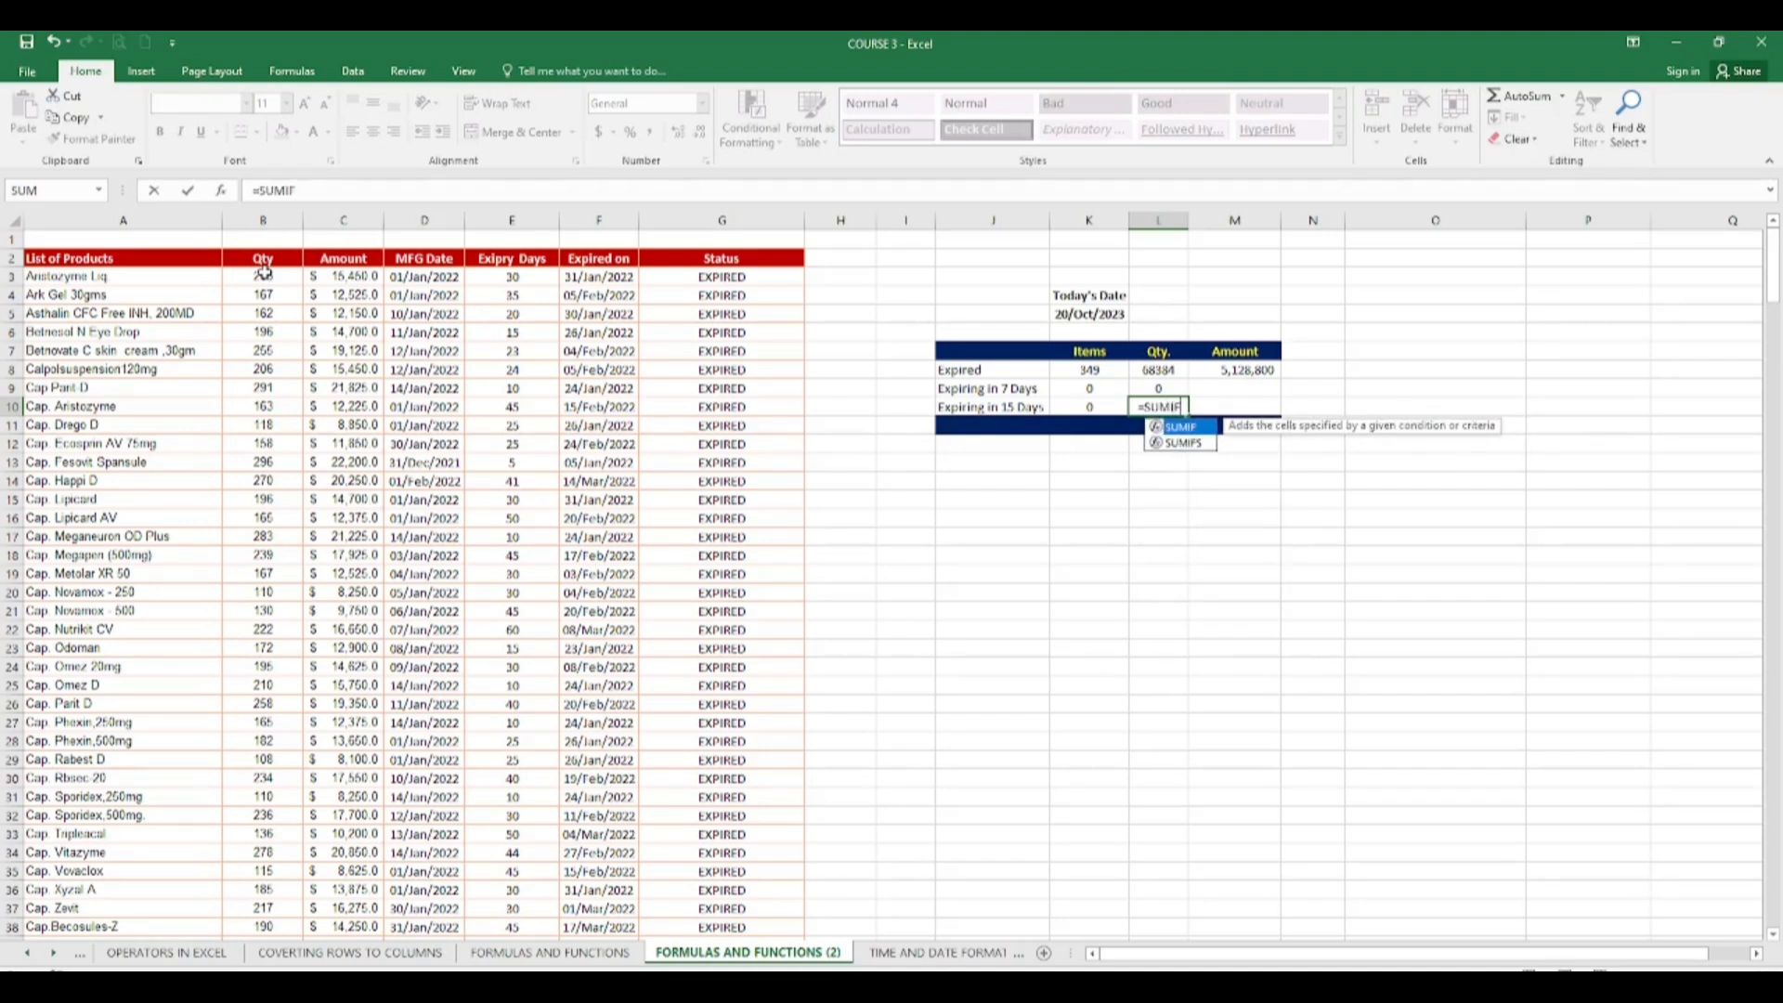
{"action": "type", "text": "("}
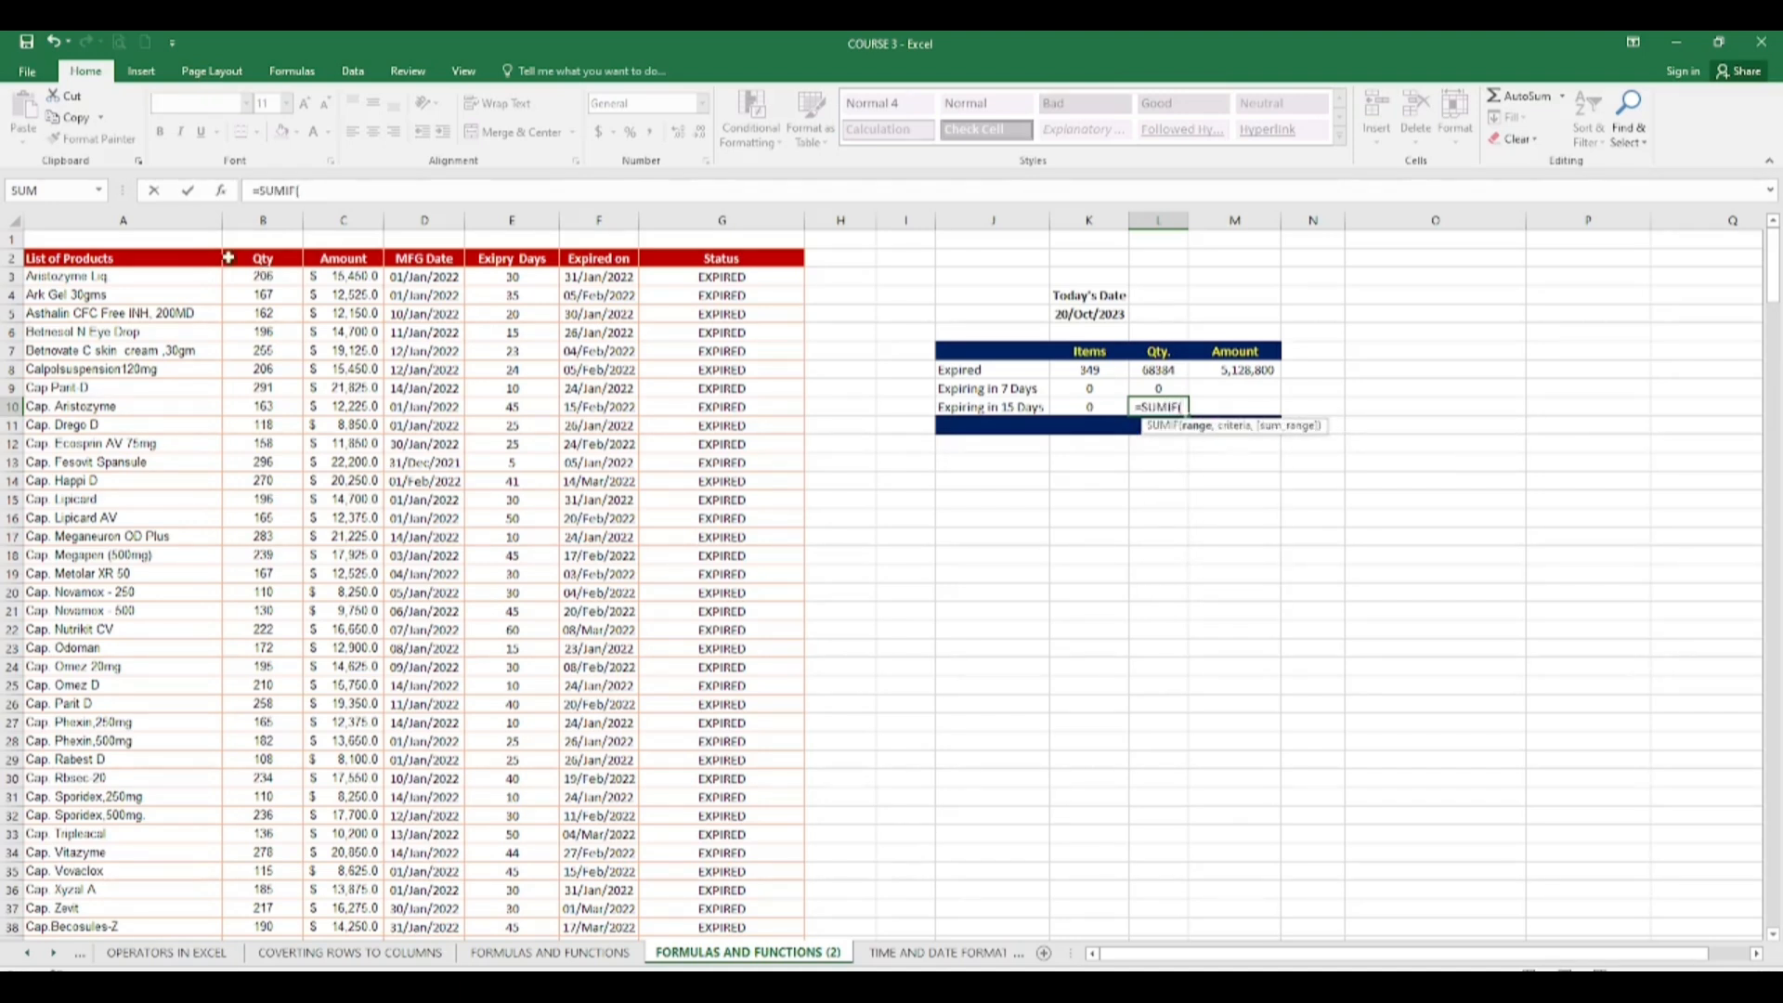
{"action": "left_click", "coordinate": [710, 278]}
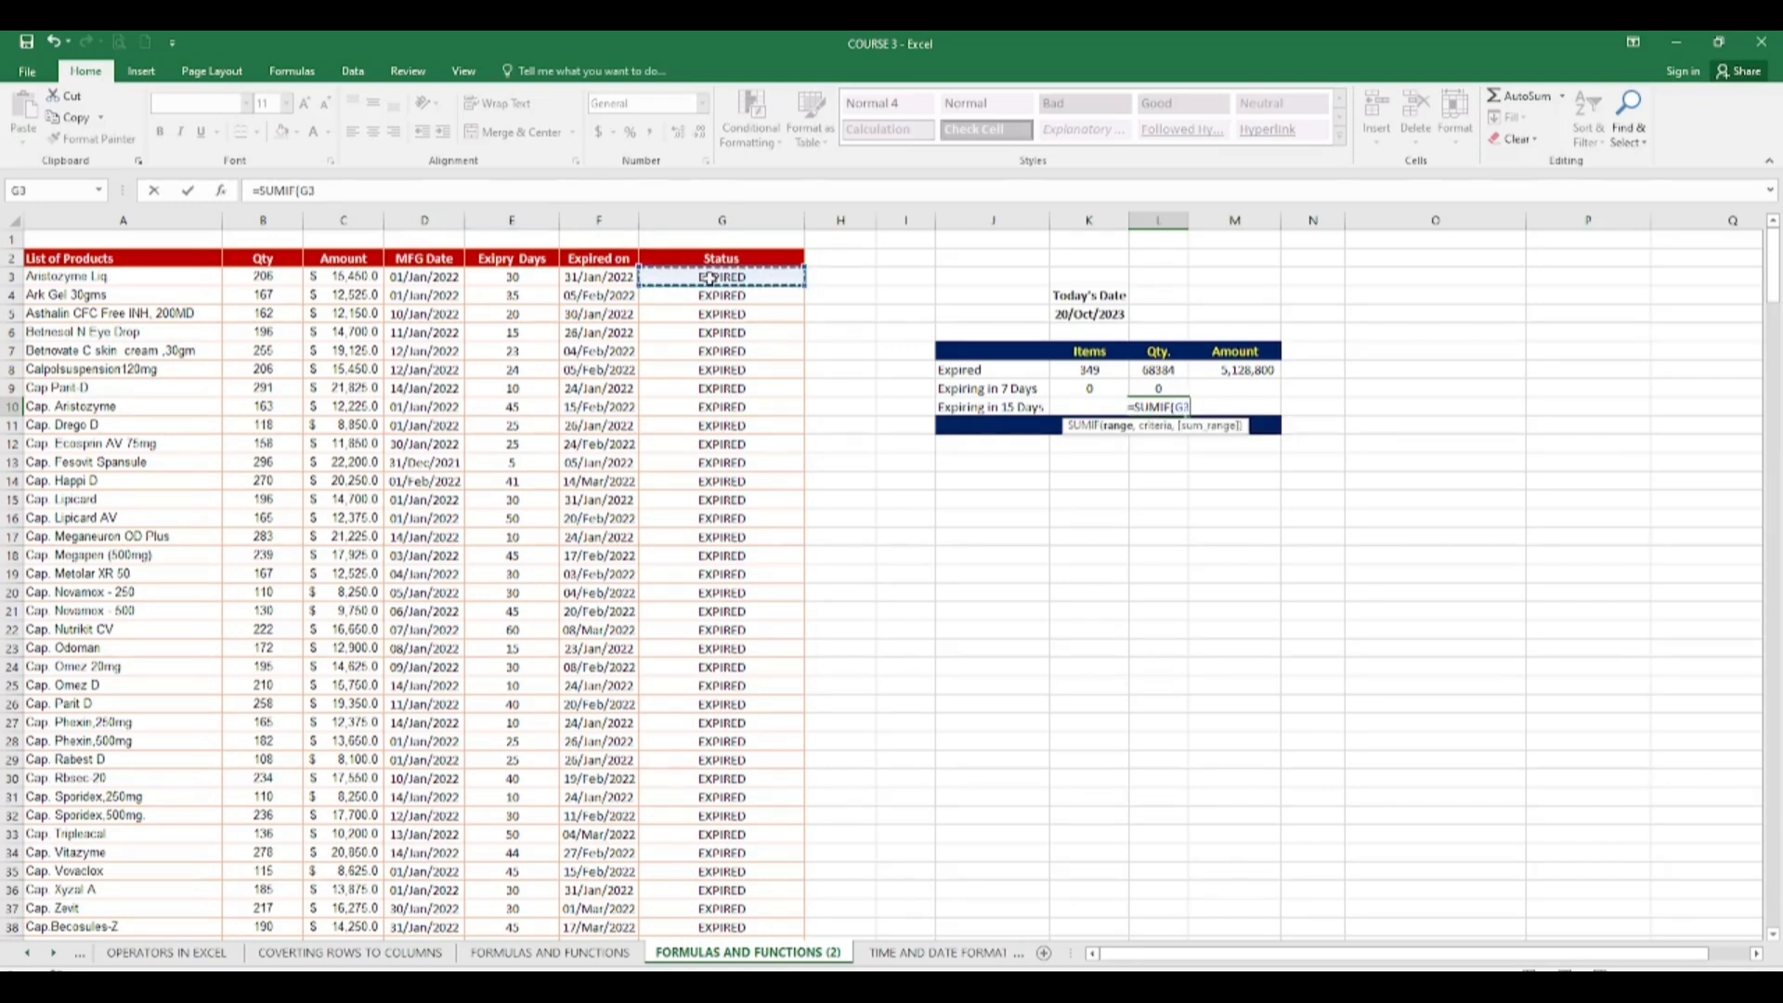
{"action": "key", "text": "ctrl+space"}
{"action": "type", "text": ","}
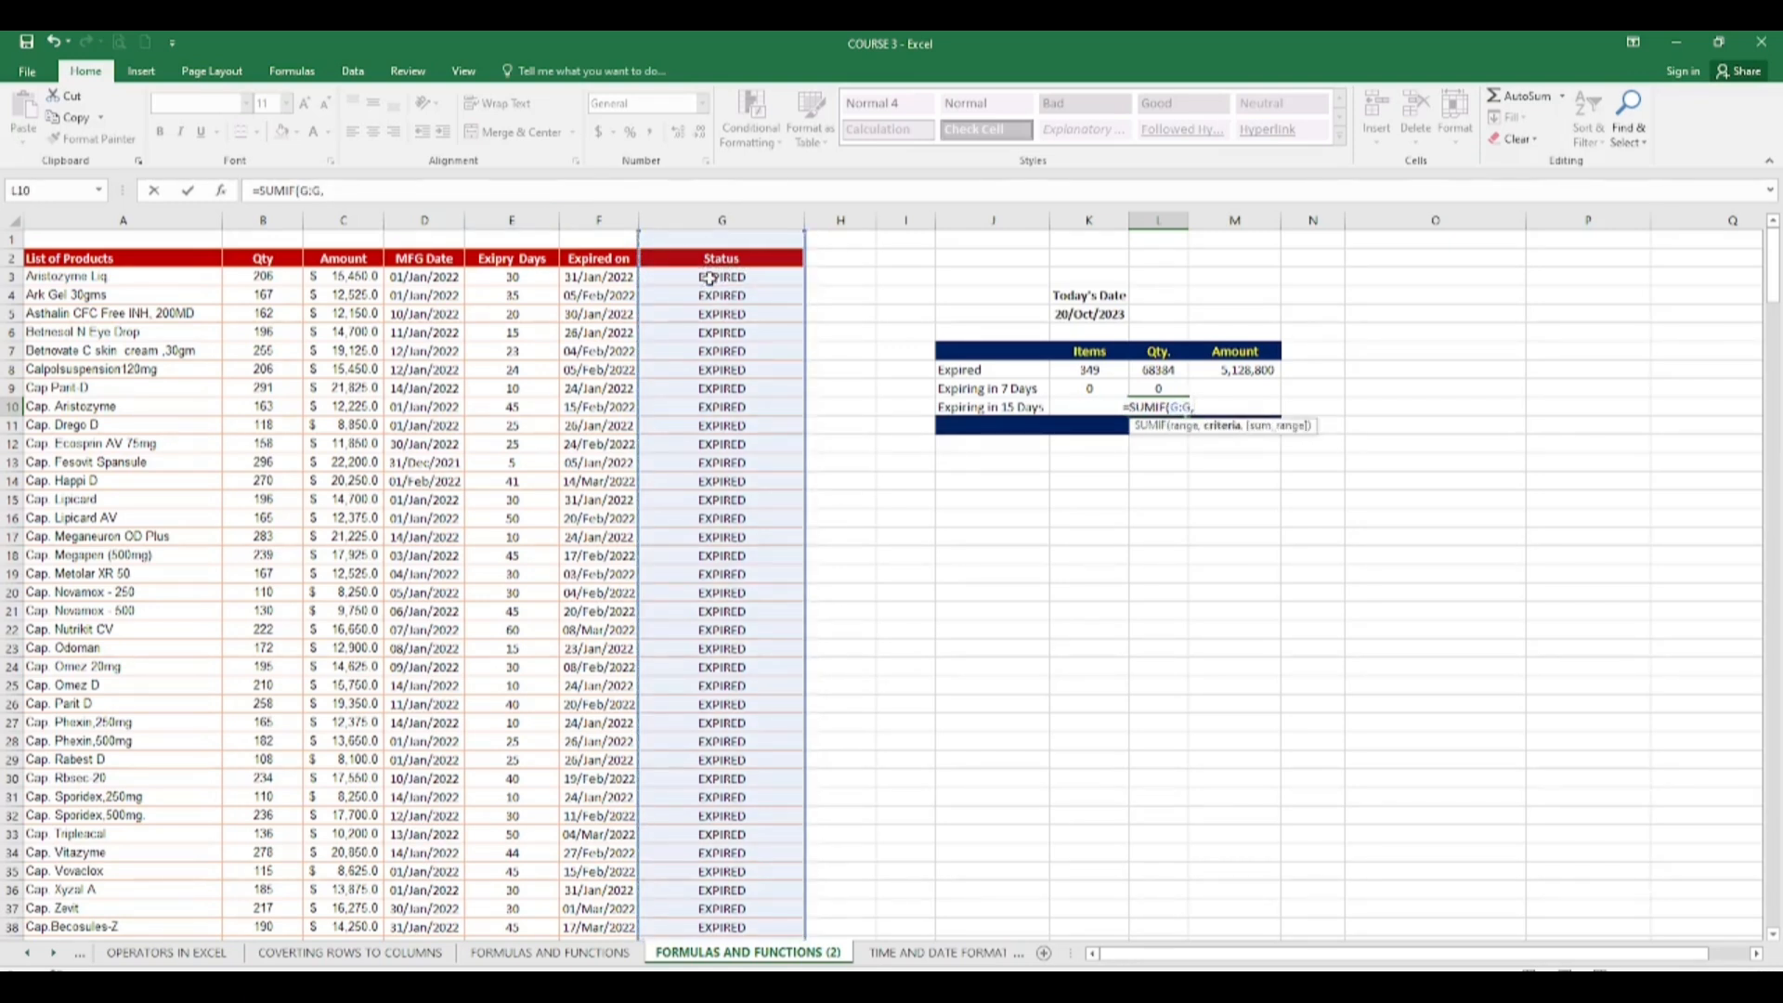
{"action": "type", "text": "15"}
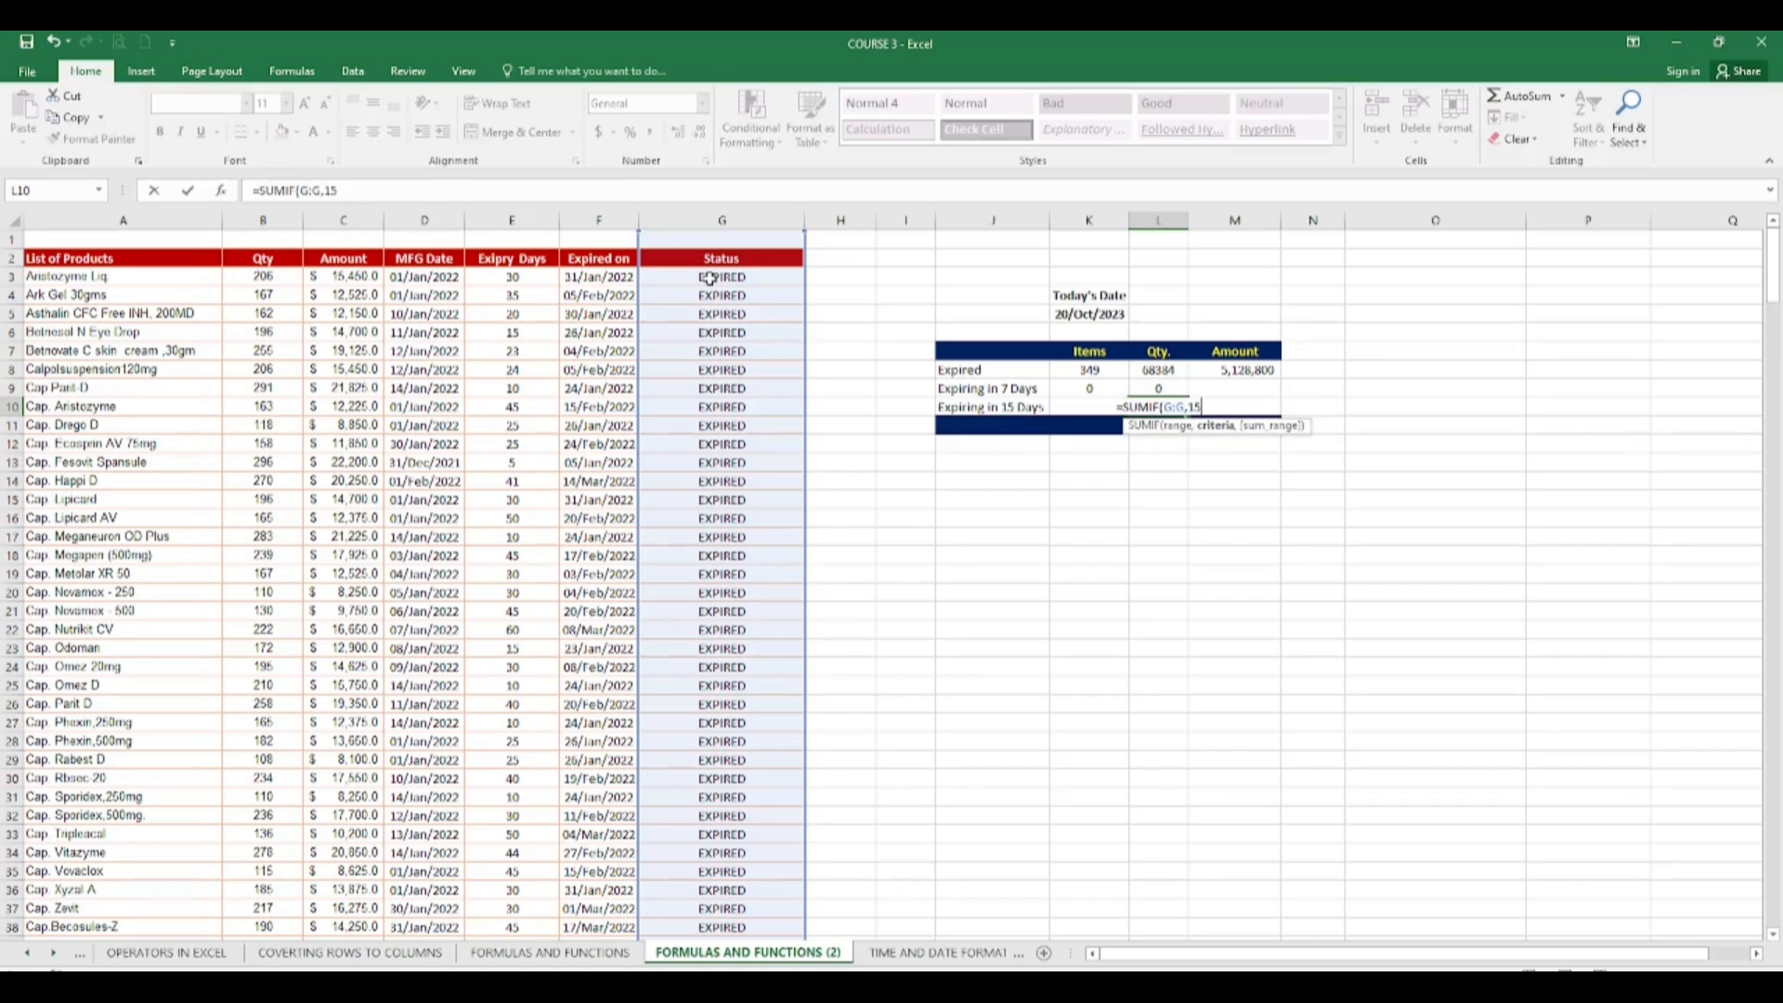
{"action": "type", "text": ","}
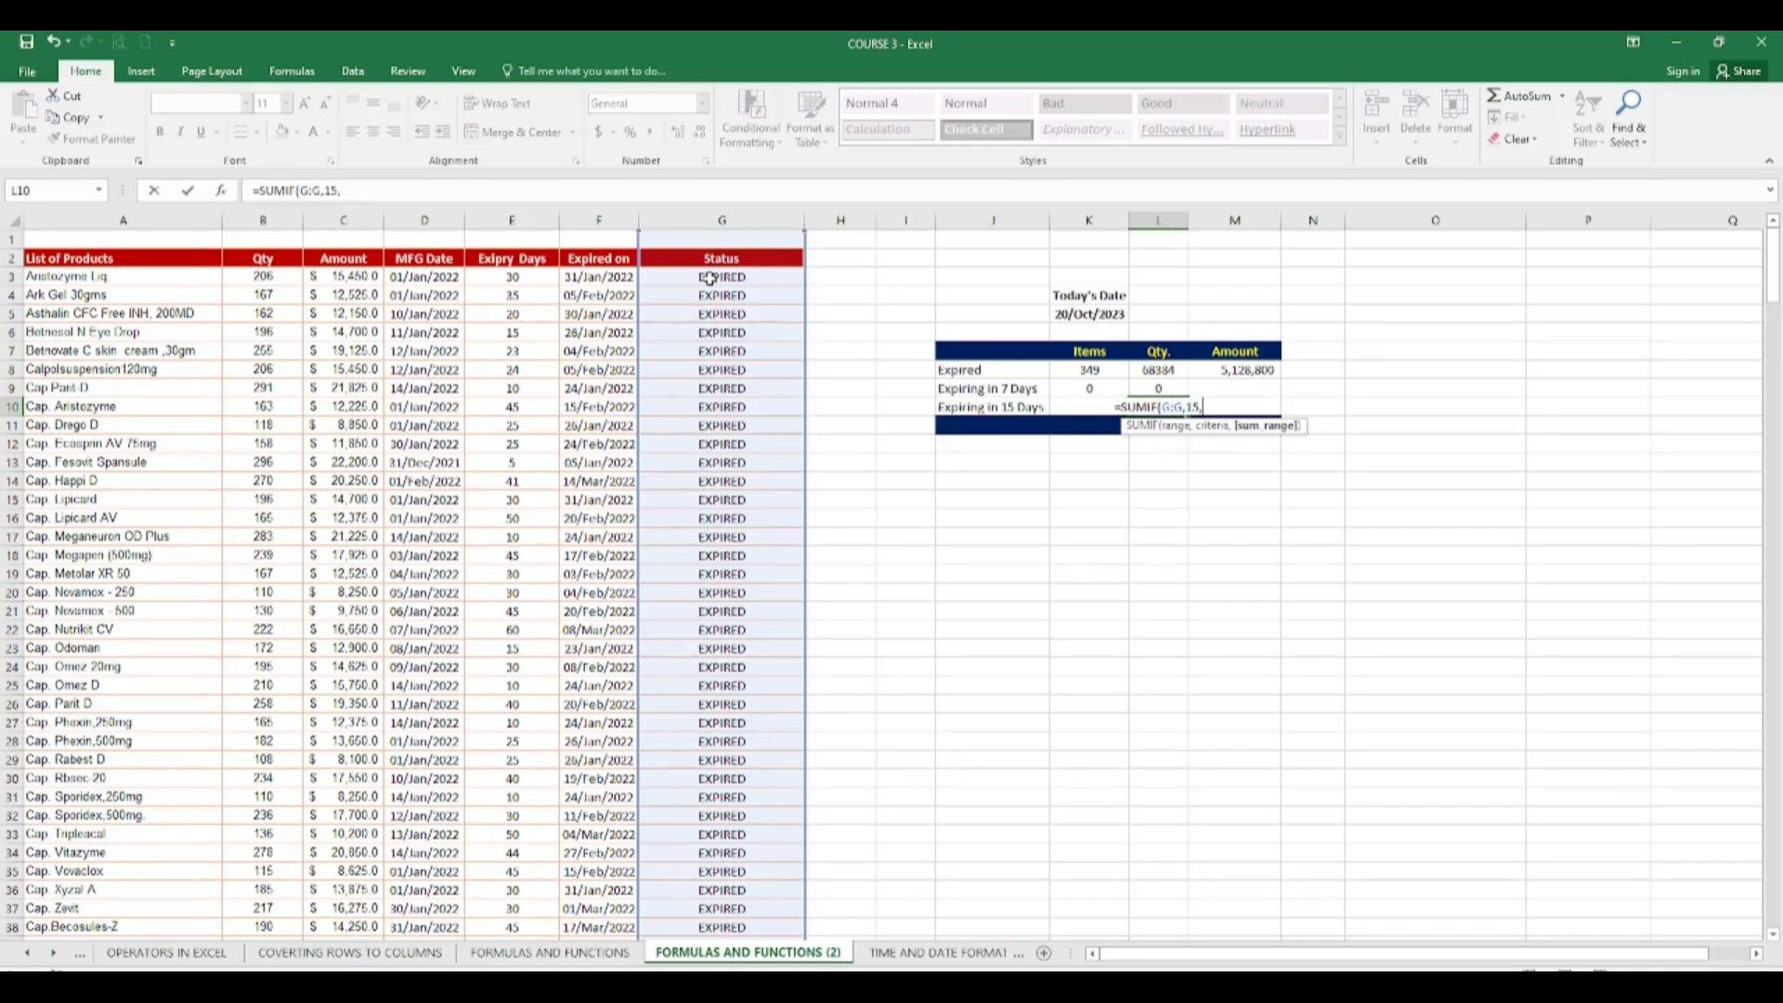
{"action": "left_click", "coordinate": [252, 279]}
{"action": "key", "text": "ctrl+space"}
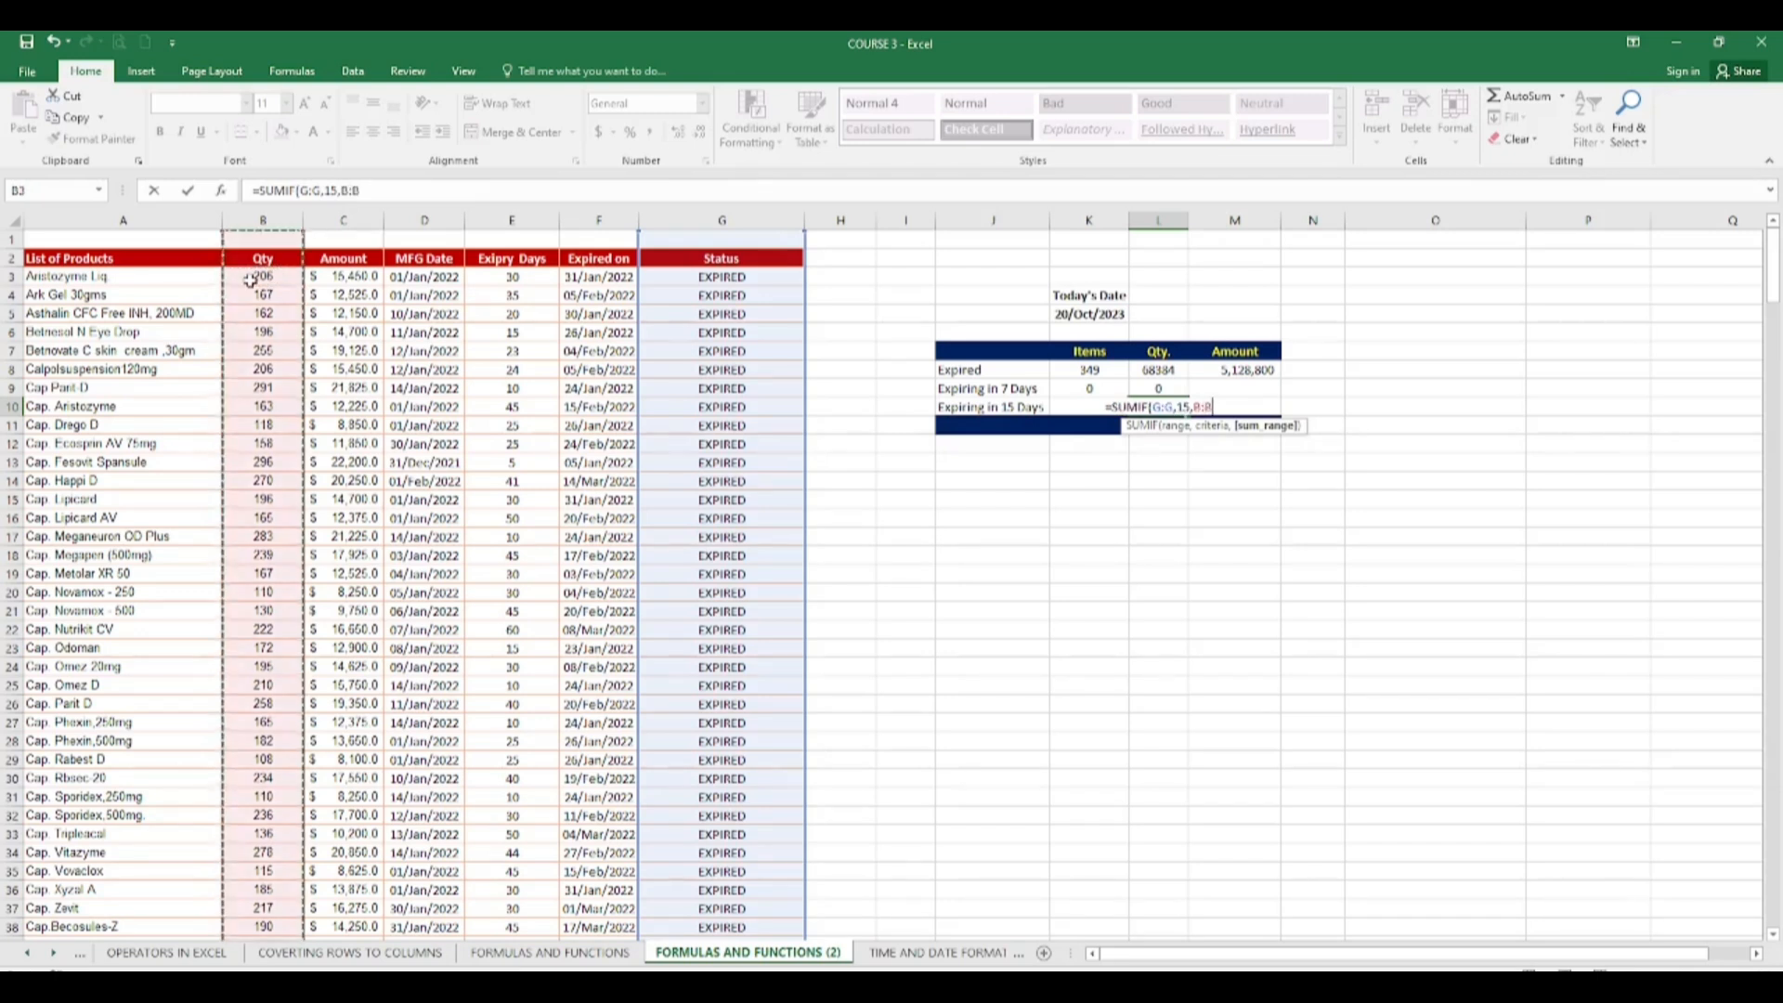
Step: Complete the 15-day quantity formula =SUMIF(G:G,15,B:B) and total the 7-day amount in M9 with =SUMIF(G:G,7,C:C)
{"action": "key", "text": "Return"}
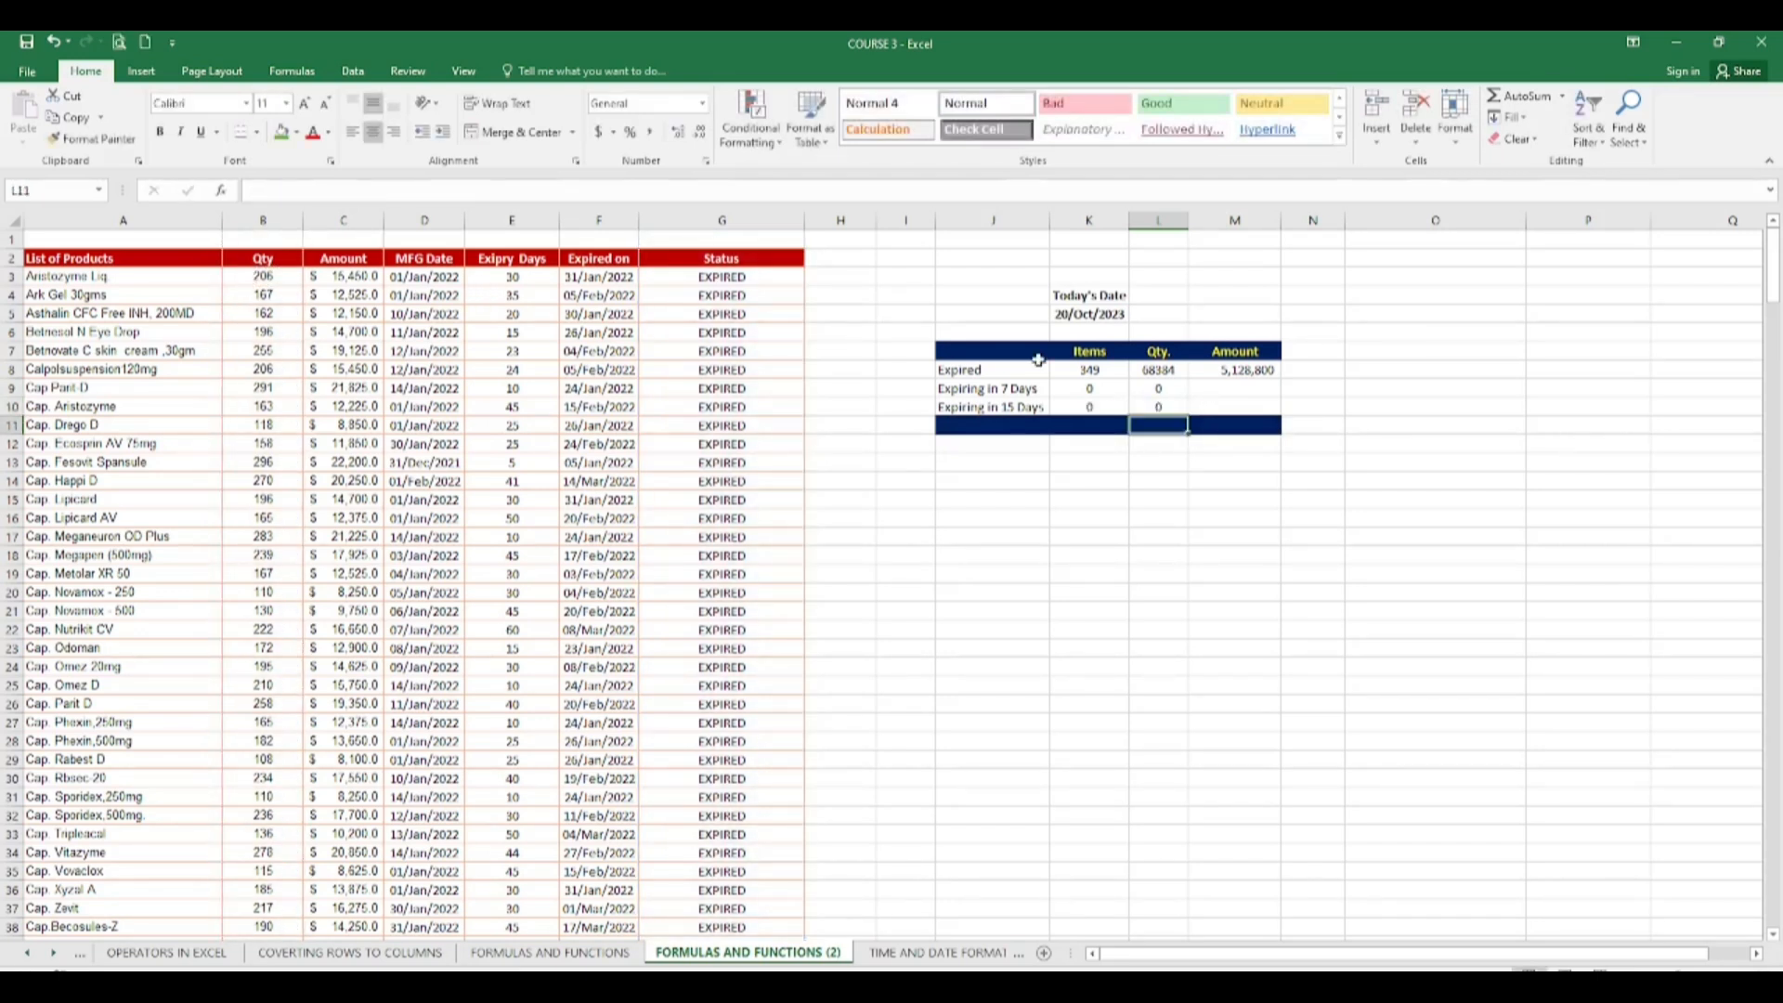
{"action": "left_click", "coordinate": [1229, 394]}
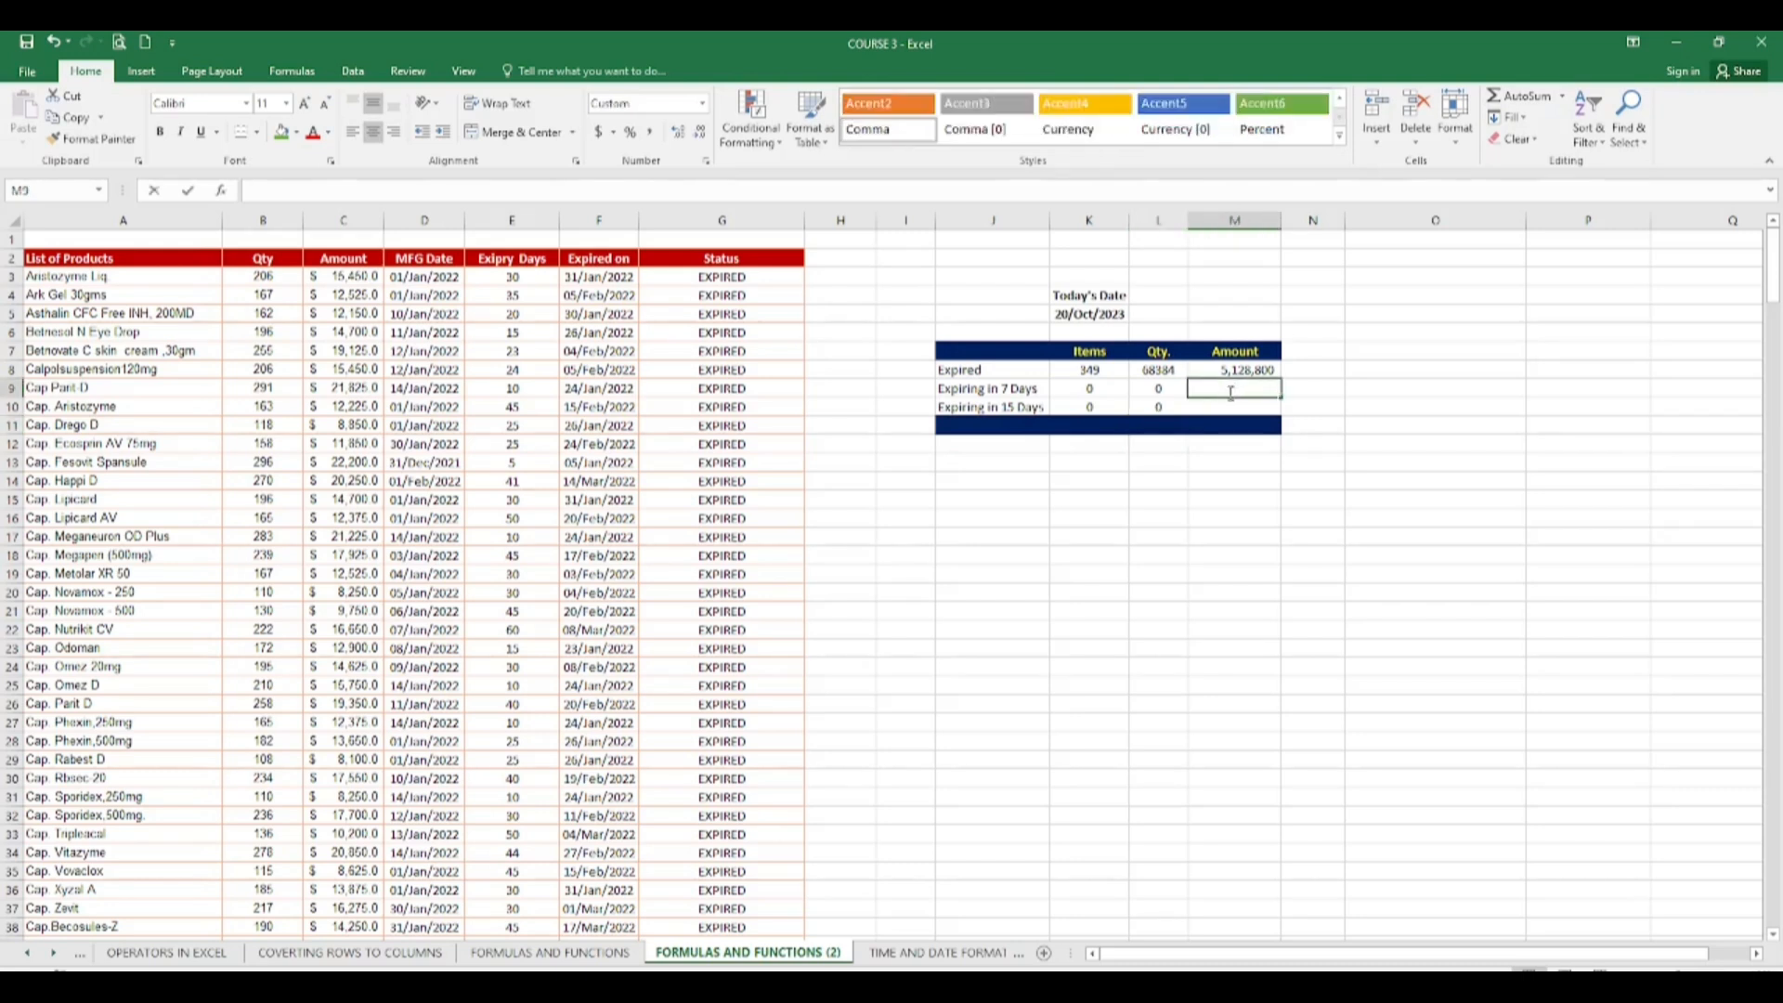
{"action": "type", "text": "=S"}
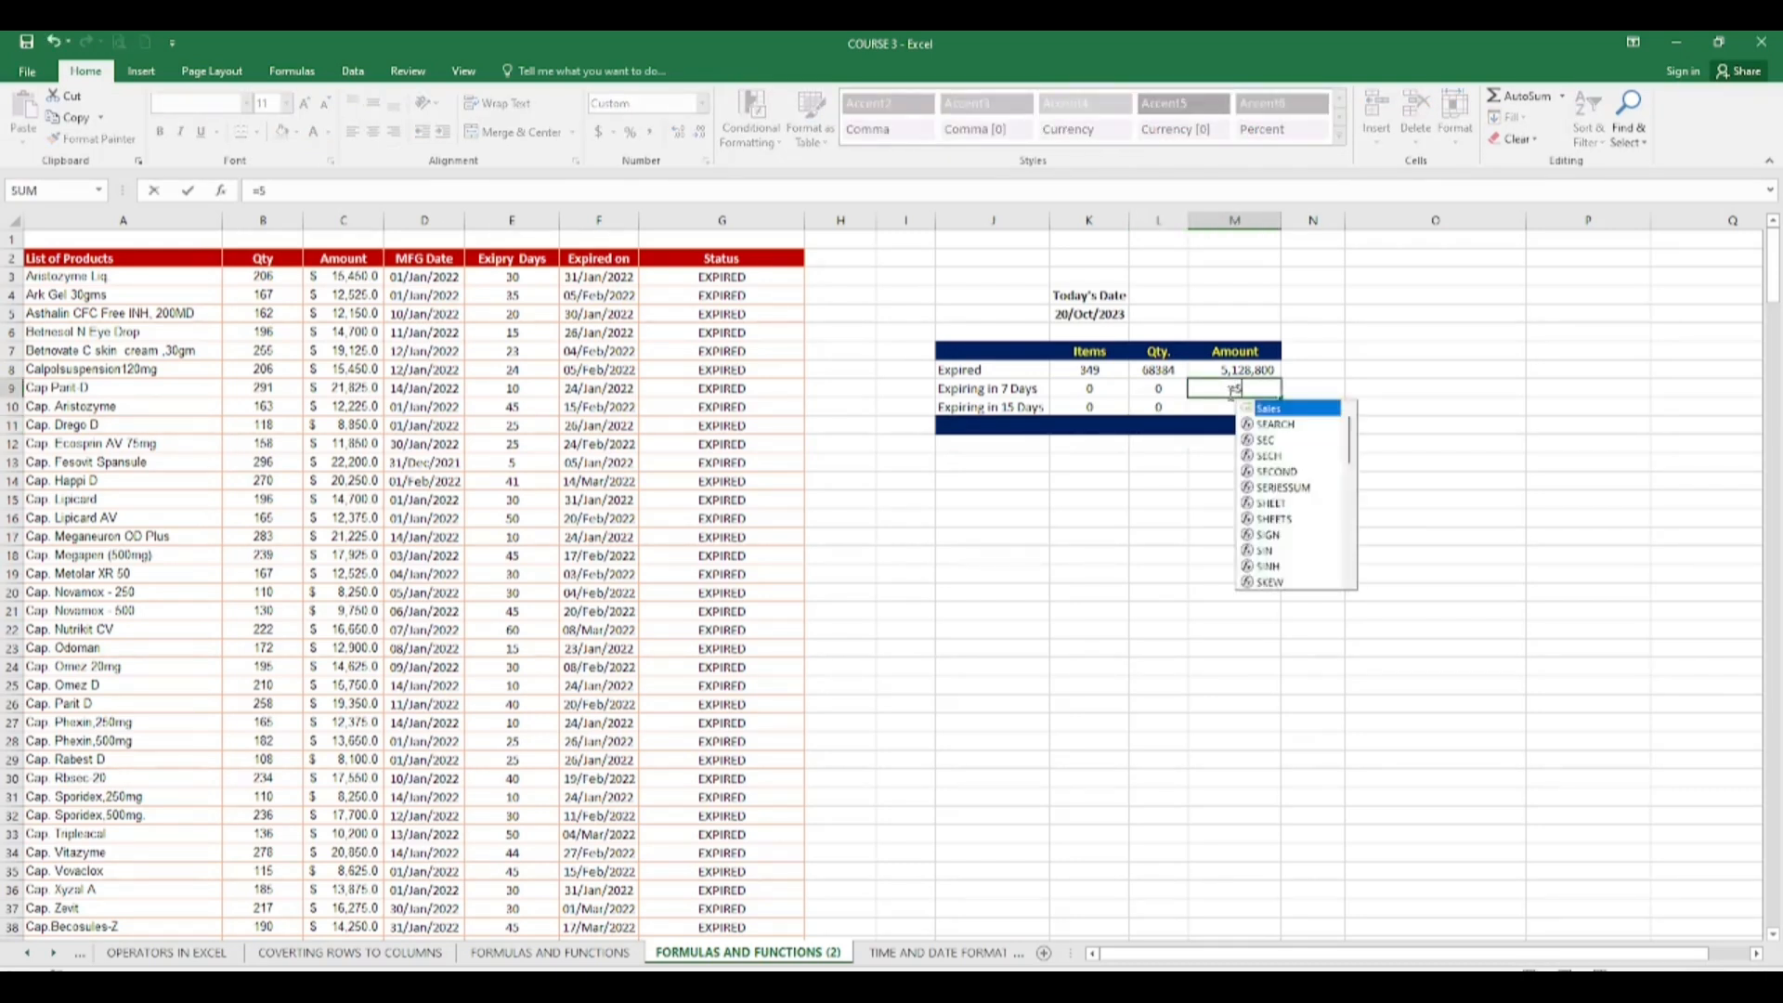
{"action": "type", "text": "UMIF("}
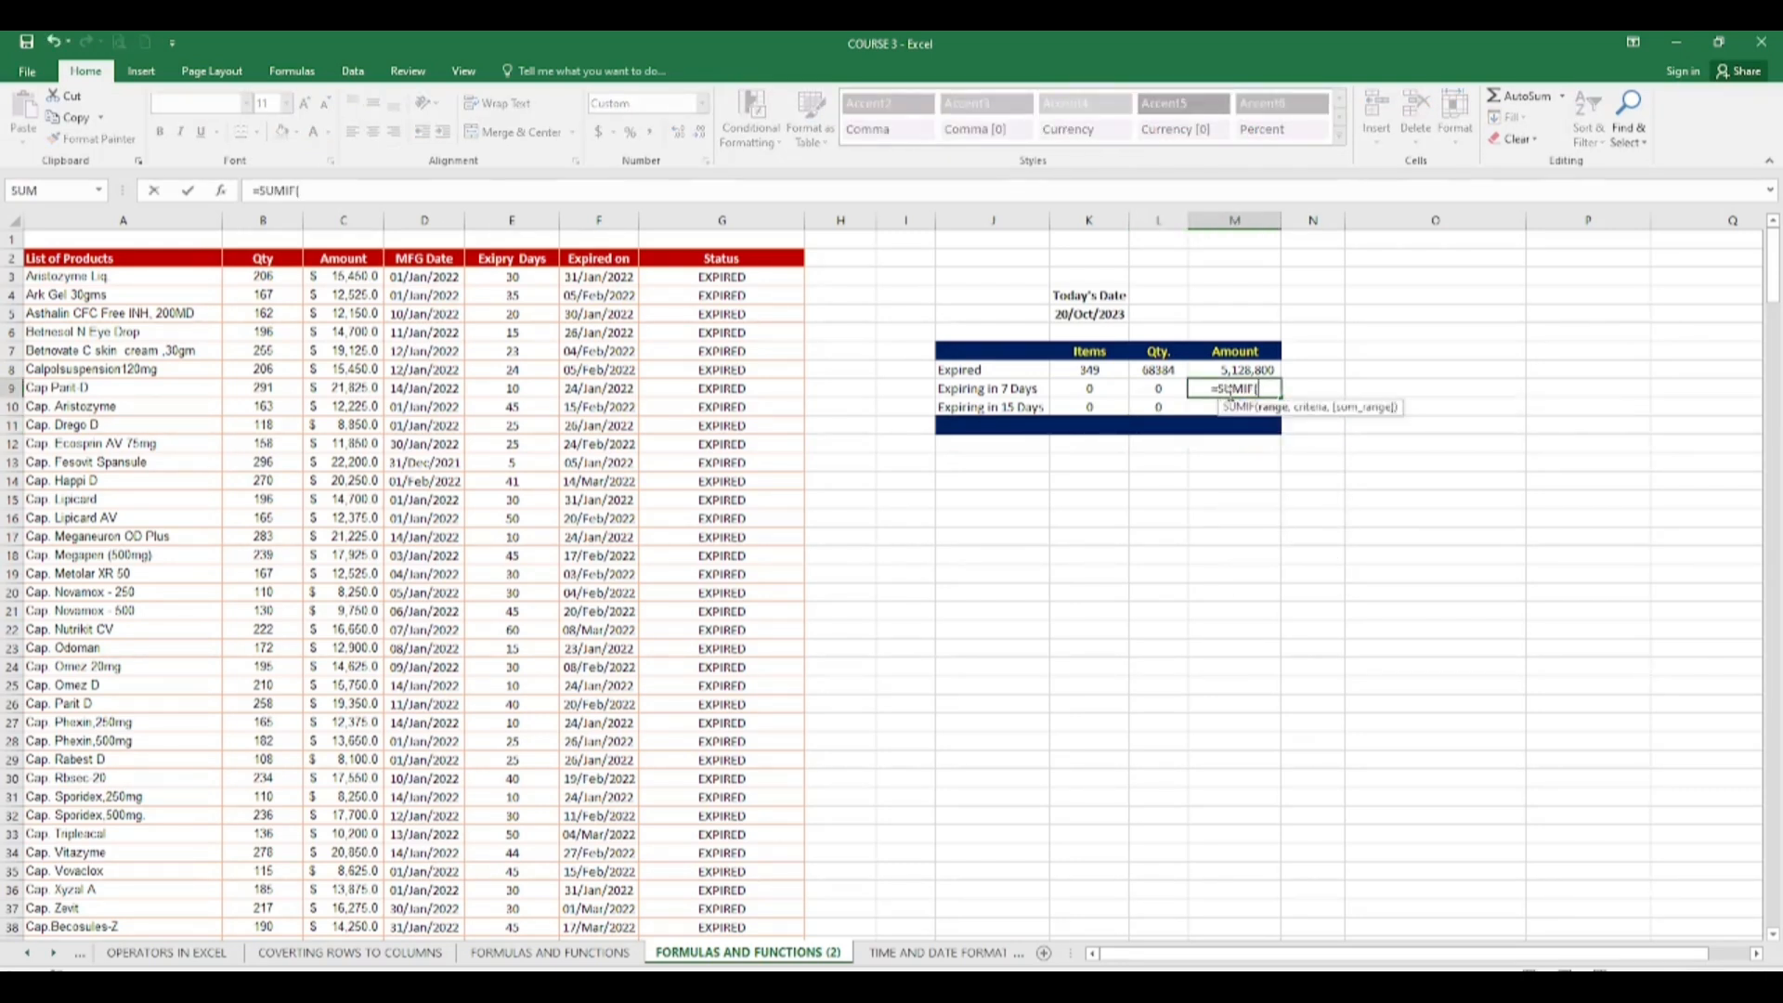
{"action": "left_click", "coordinate": [716, 276]}
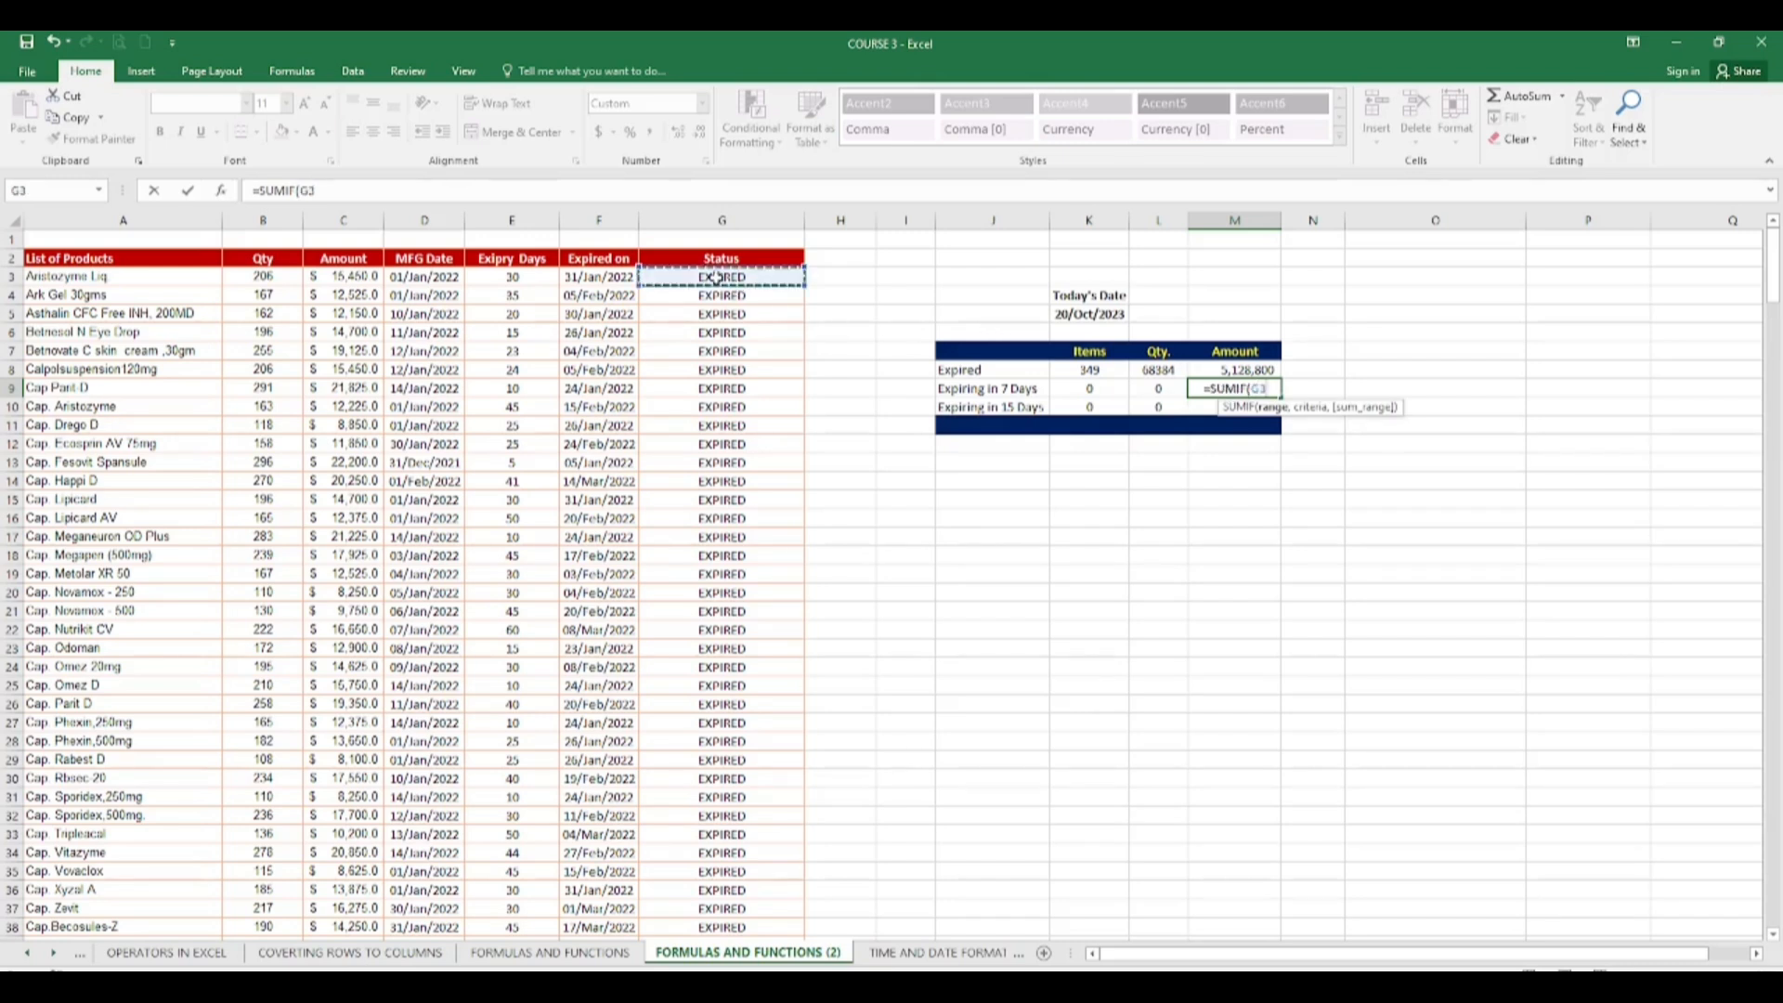
{"action": "key", "text": "ctrl+space"}
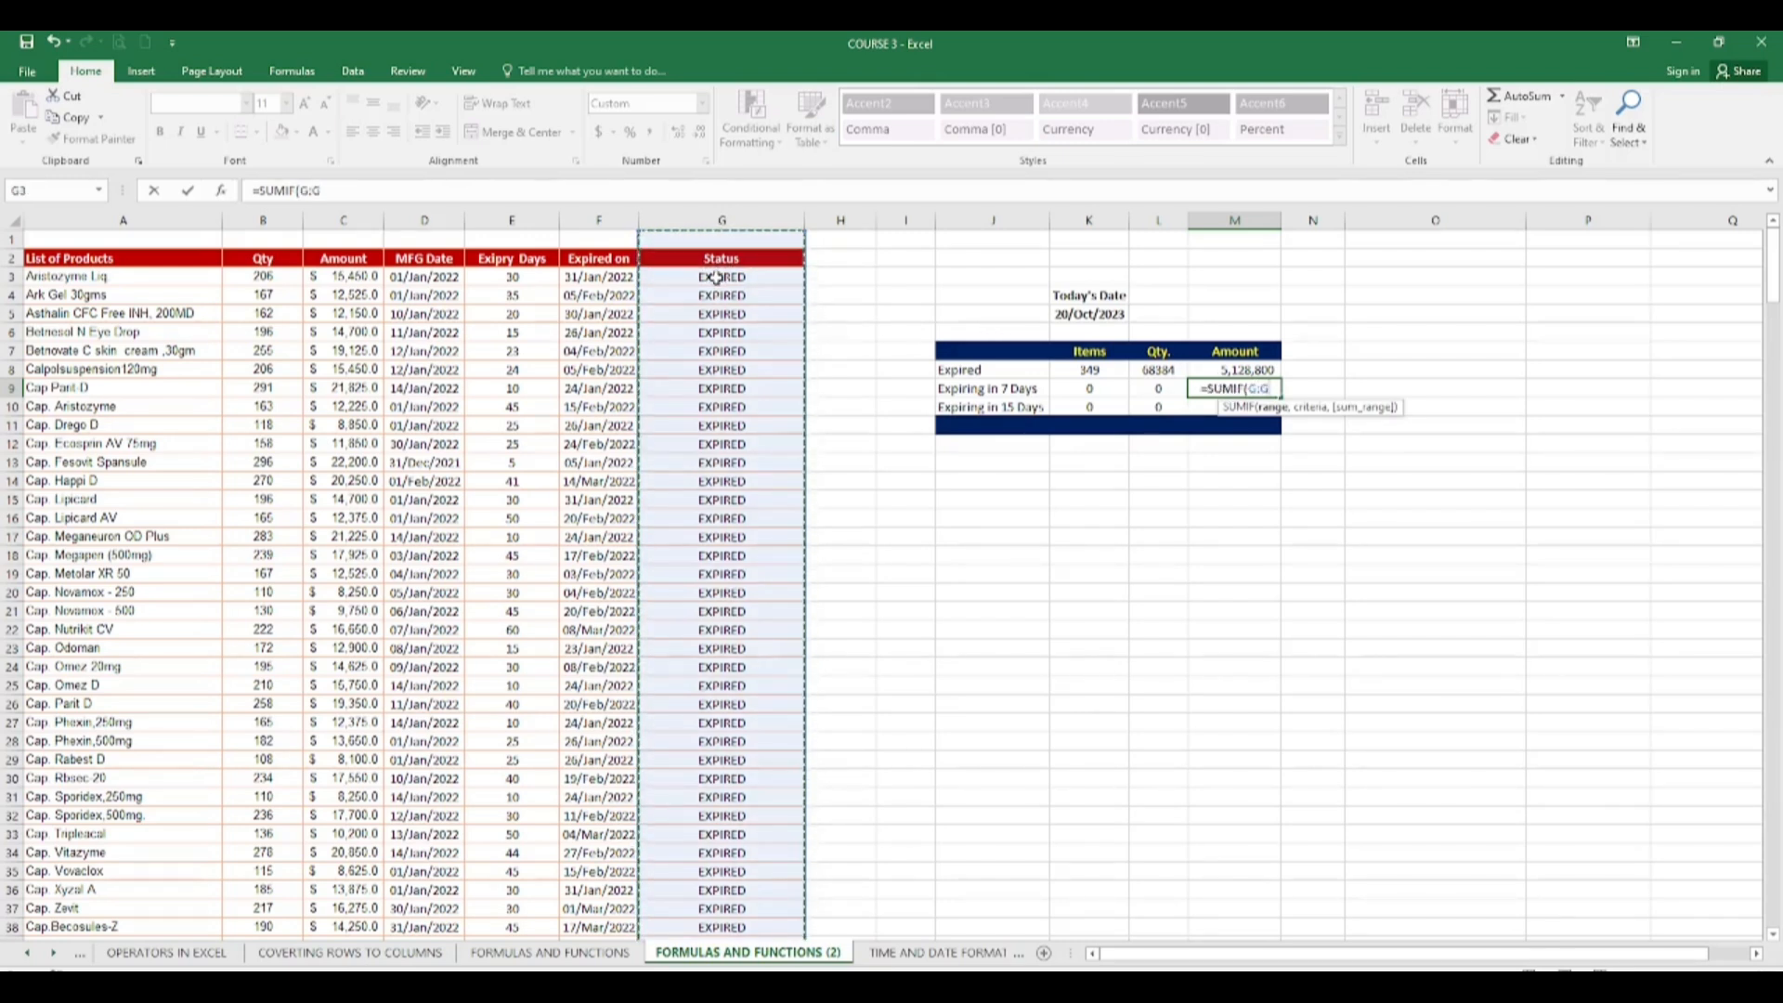
{"action": "type", "text": ","}
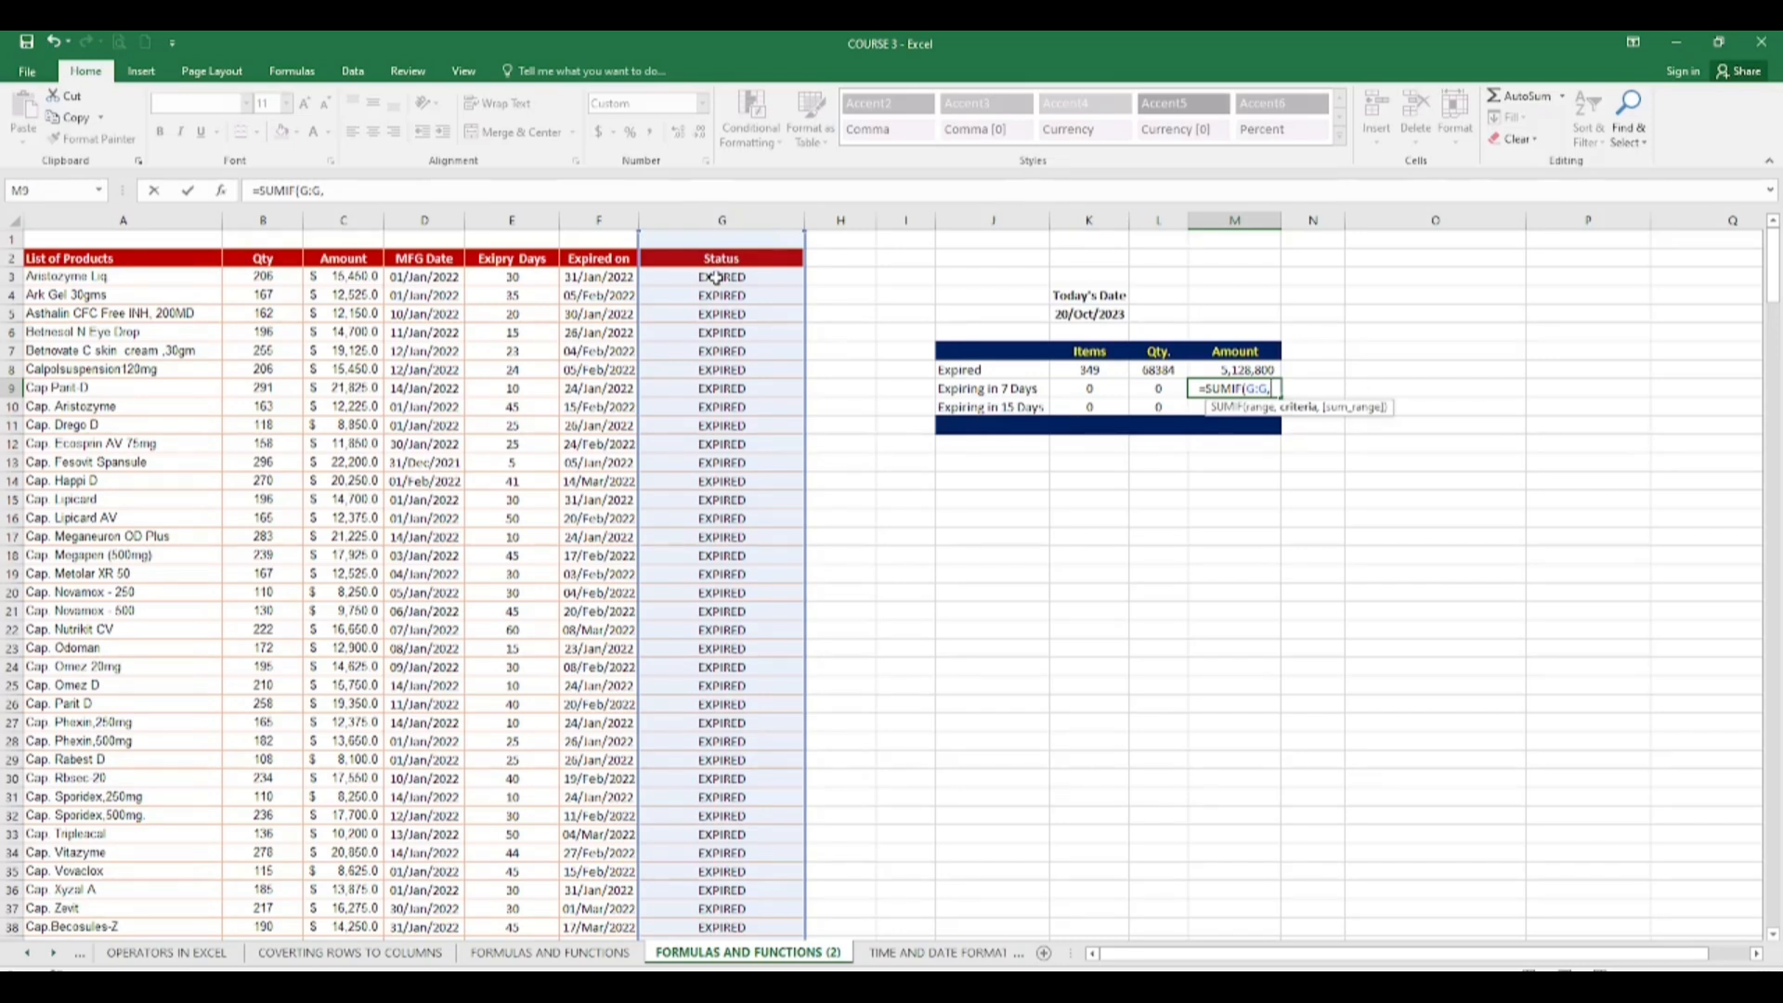
{"action": "type", "text": "7"}
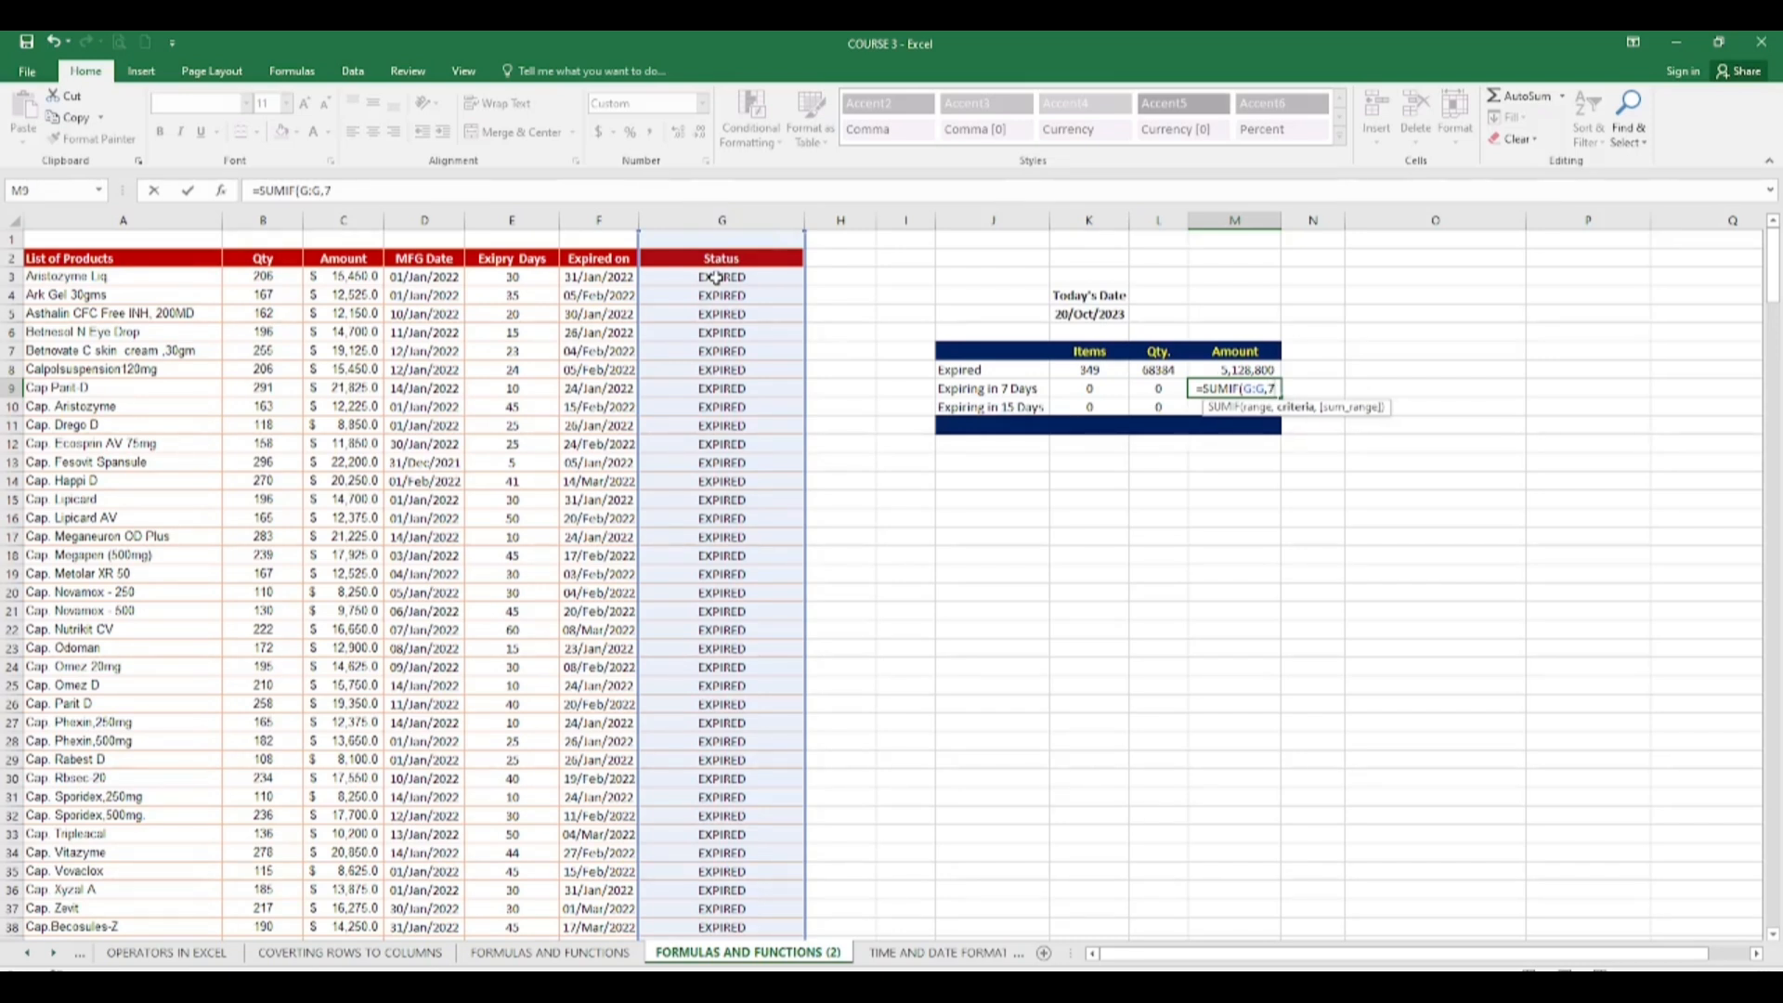
{"action": "type", "text": ","}
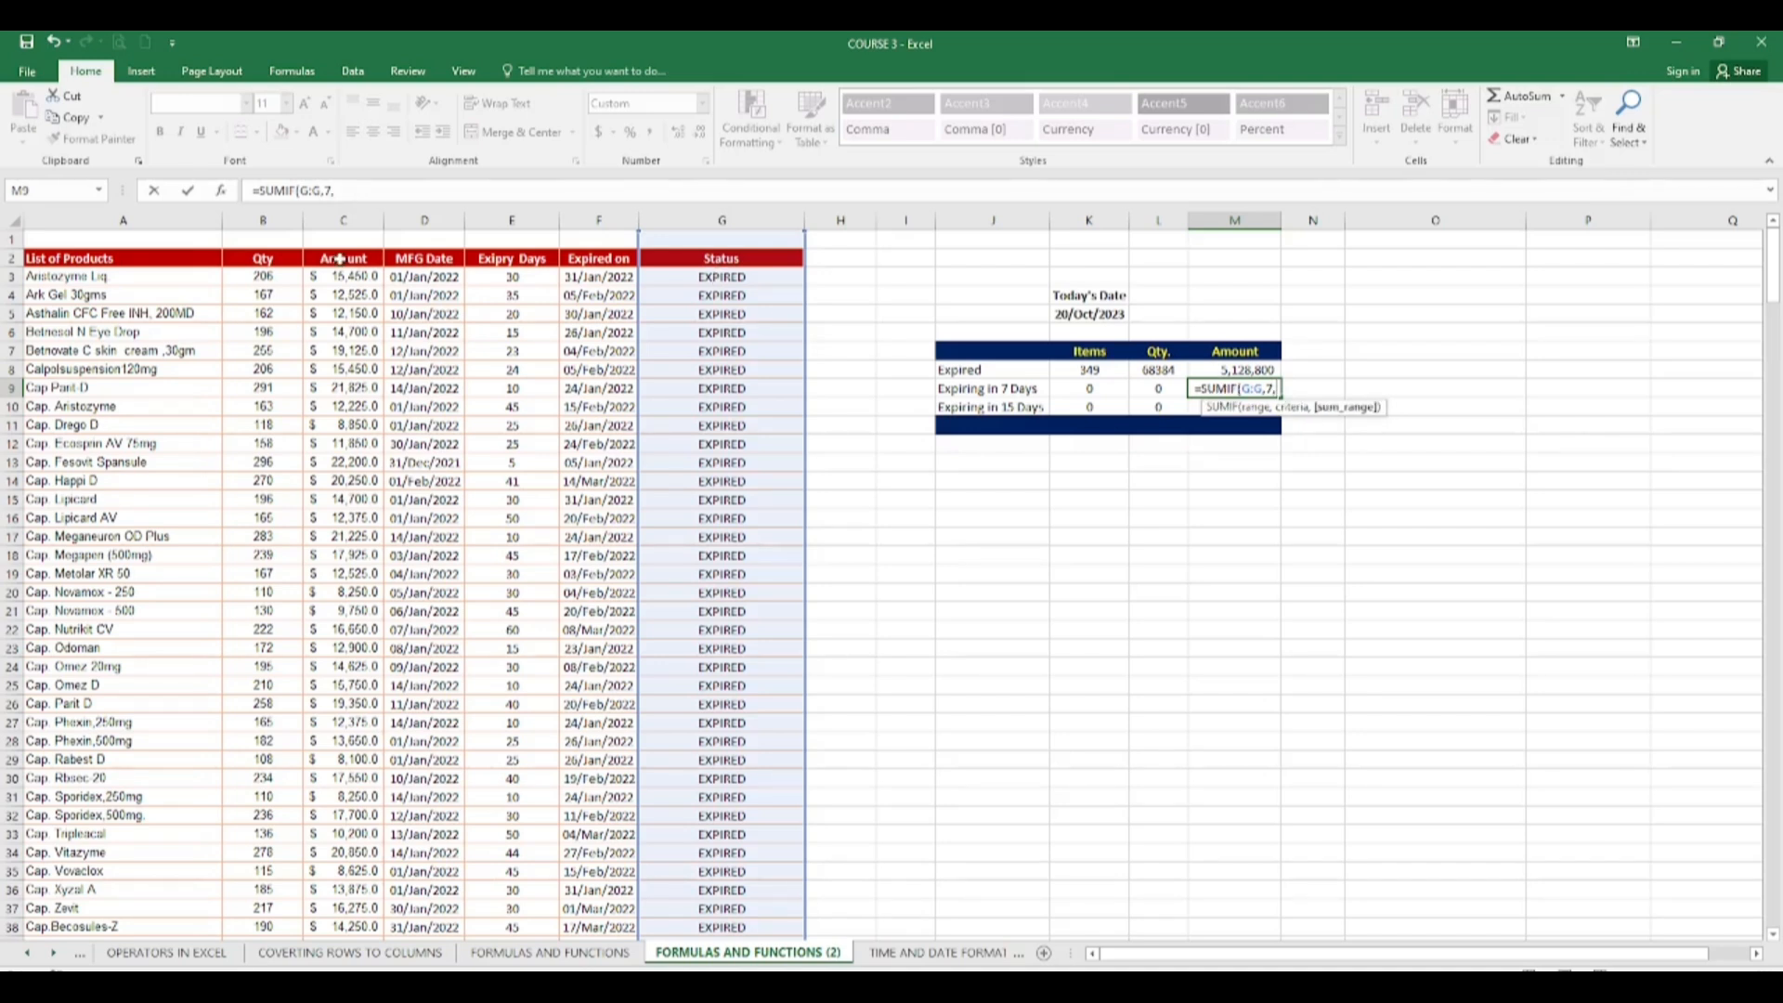
{"action": "left_click", "coordinate": [345, 271]}
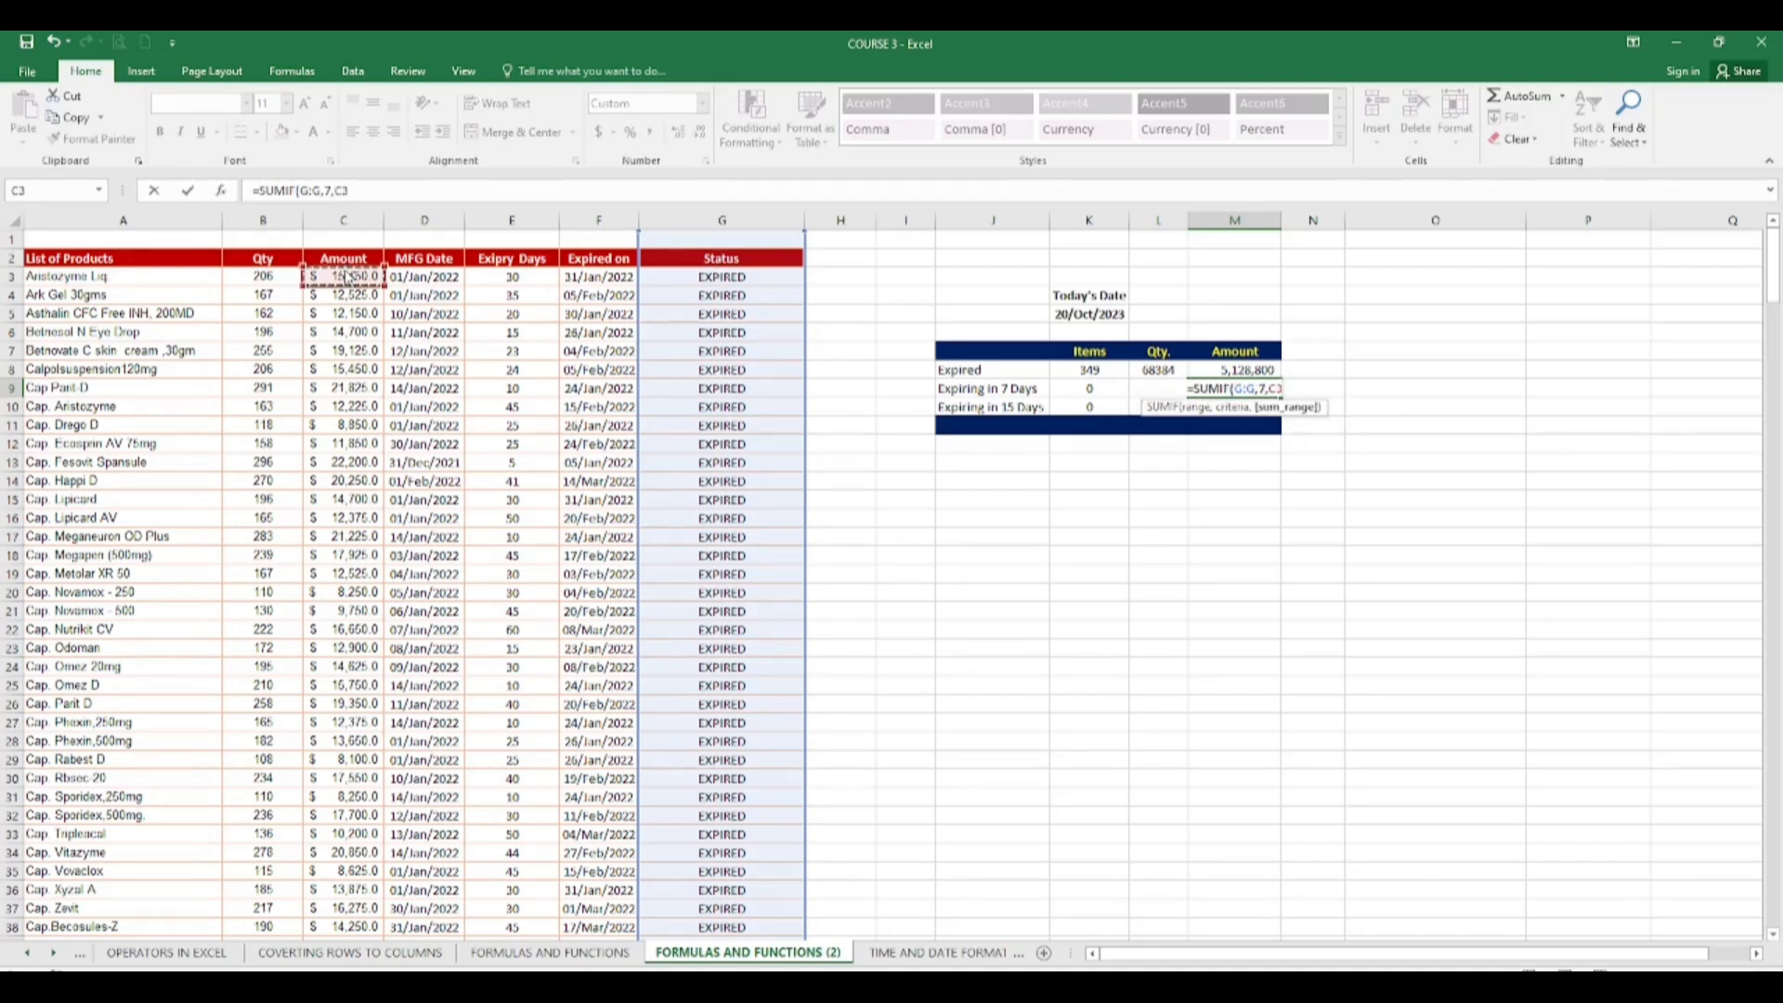
{"action": "key", "text": "ctrl+space"}
{"action": "key", "text": "Return"}
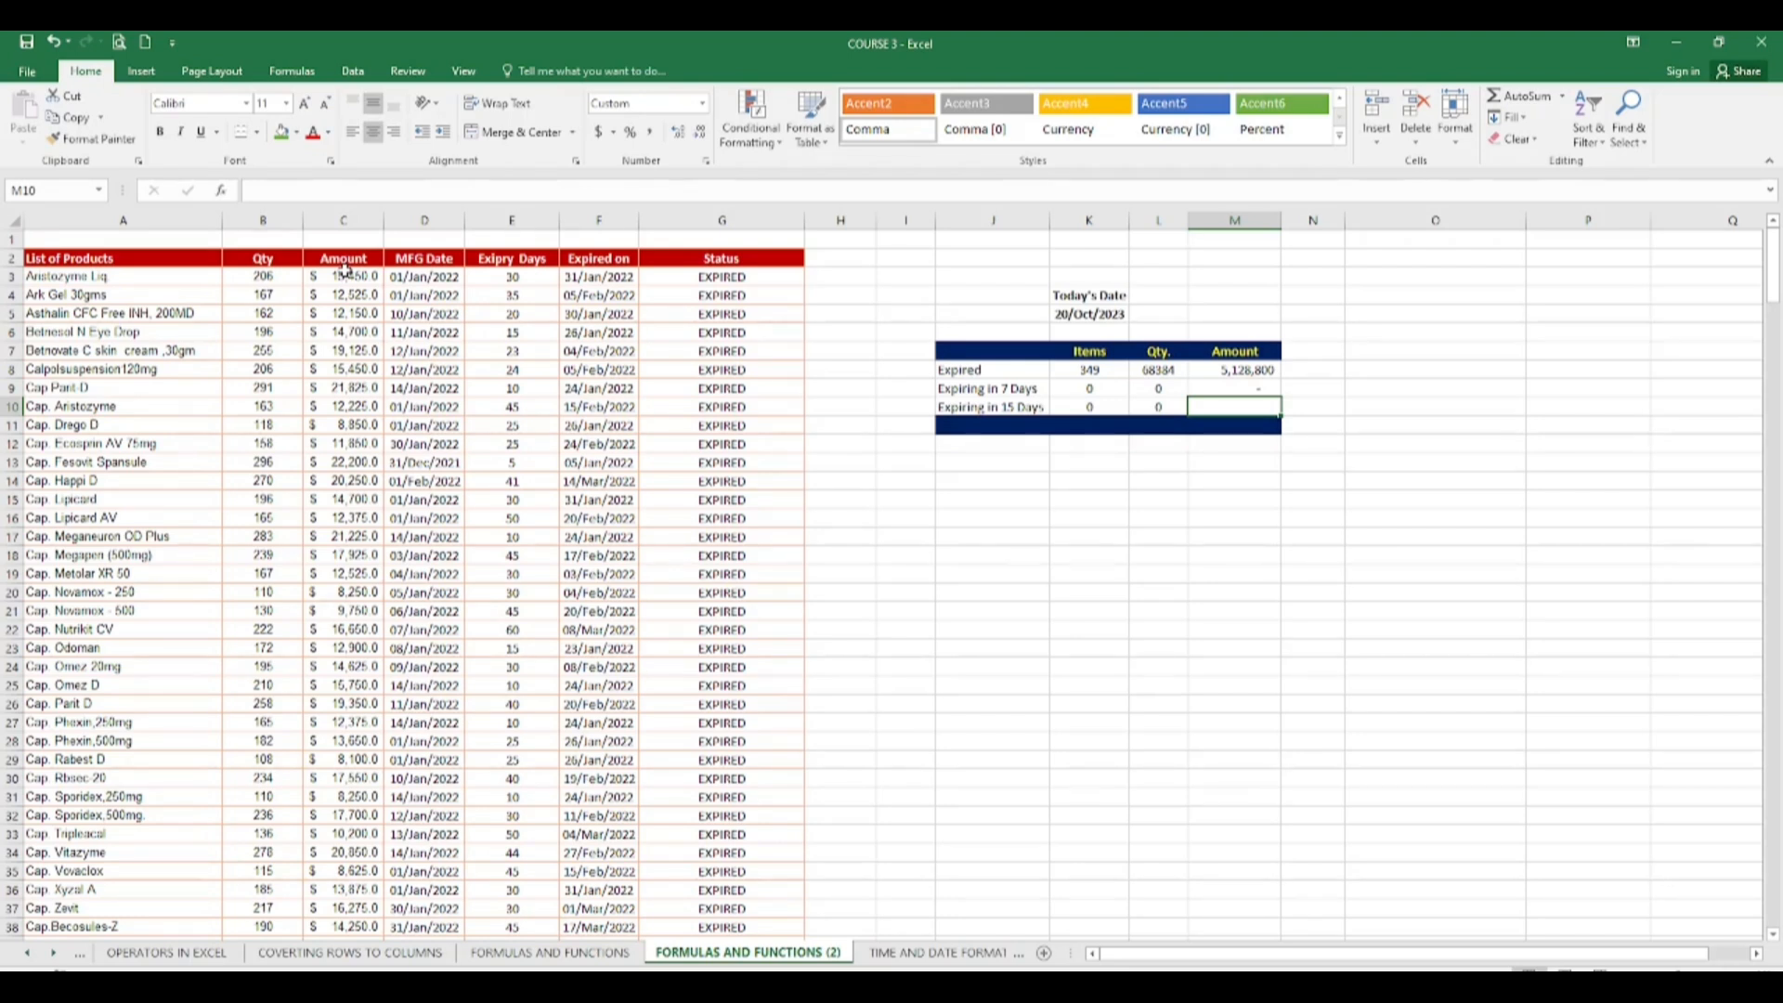
Step: Total the Expiring in 15 Days amount in M10 with =SUMIF(G:G,15,C:C)
{"action": "type", "text": "=SI"}
{"action": "key", "text": "BackSpace"}
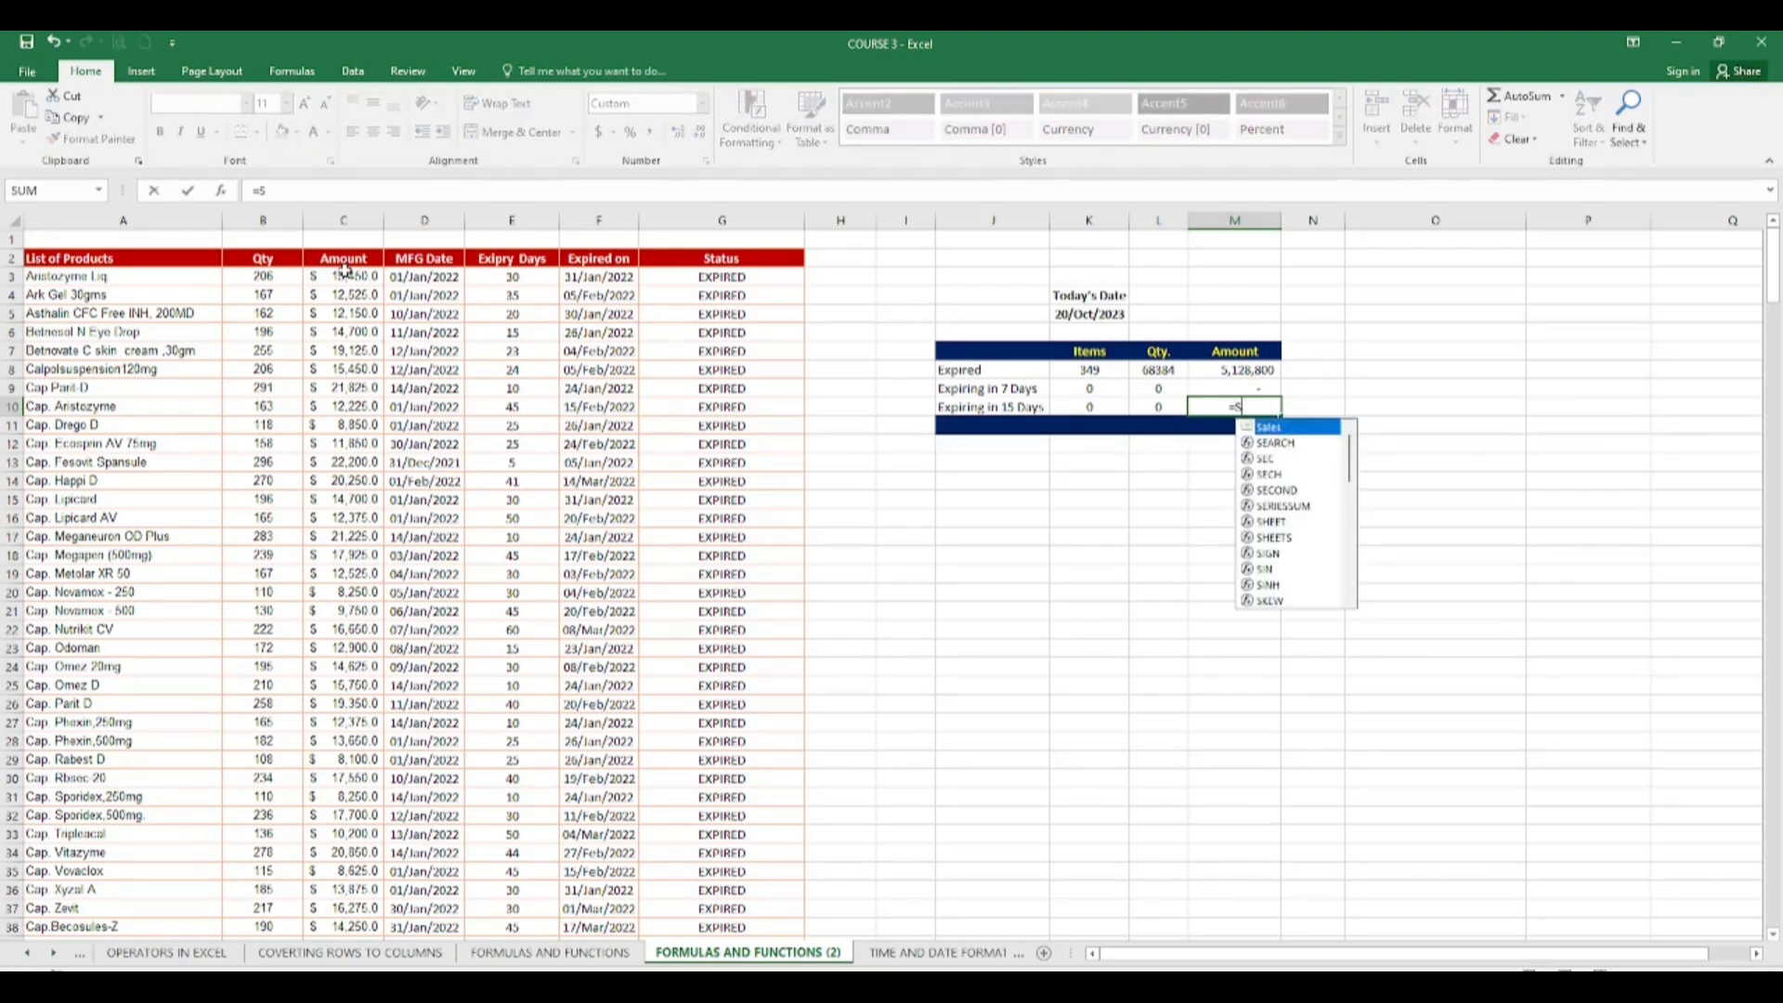
{"action": "type", "text": "UMI"}
{"action": "key", "text": "BackSpace"}
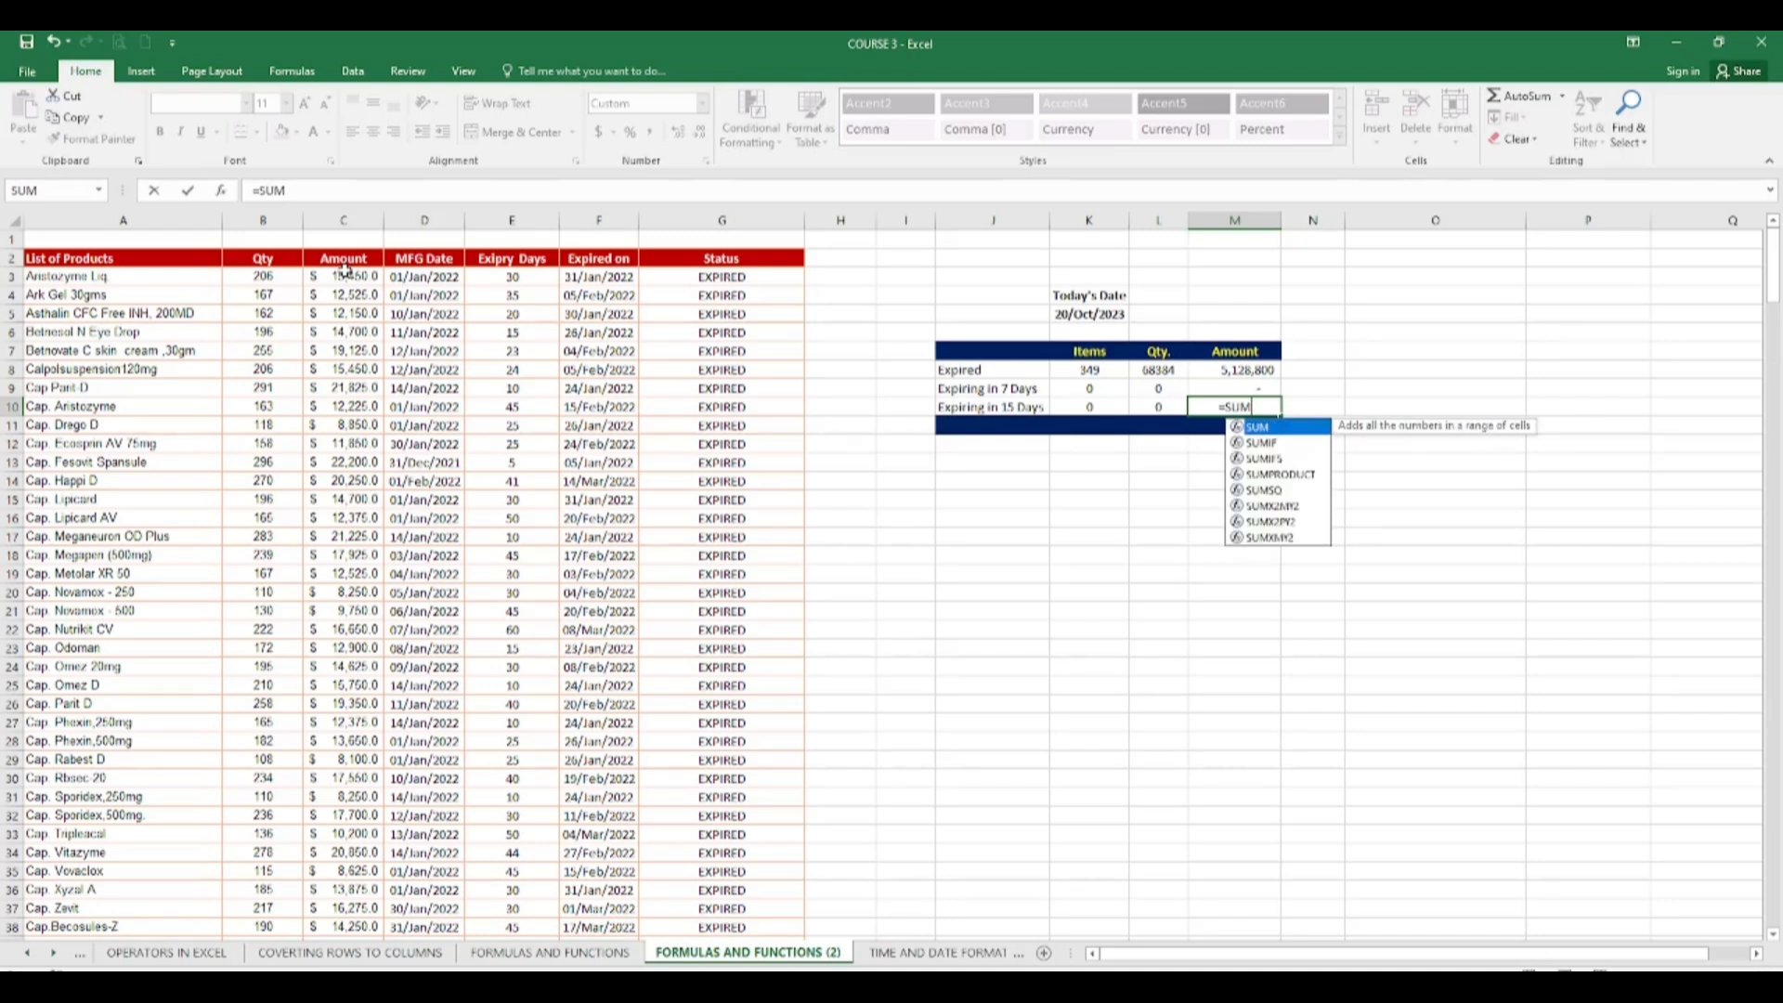
{"action": "type", "text": "IF("}
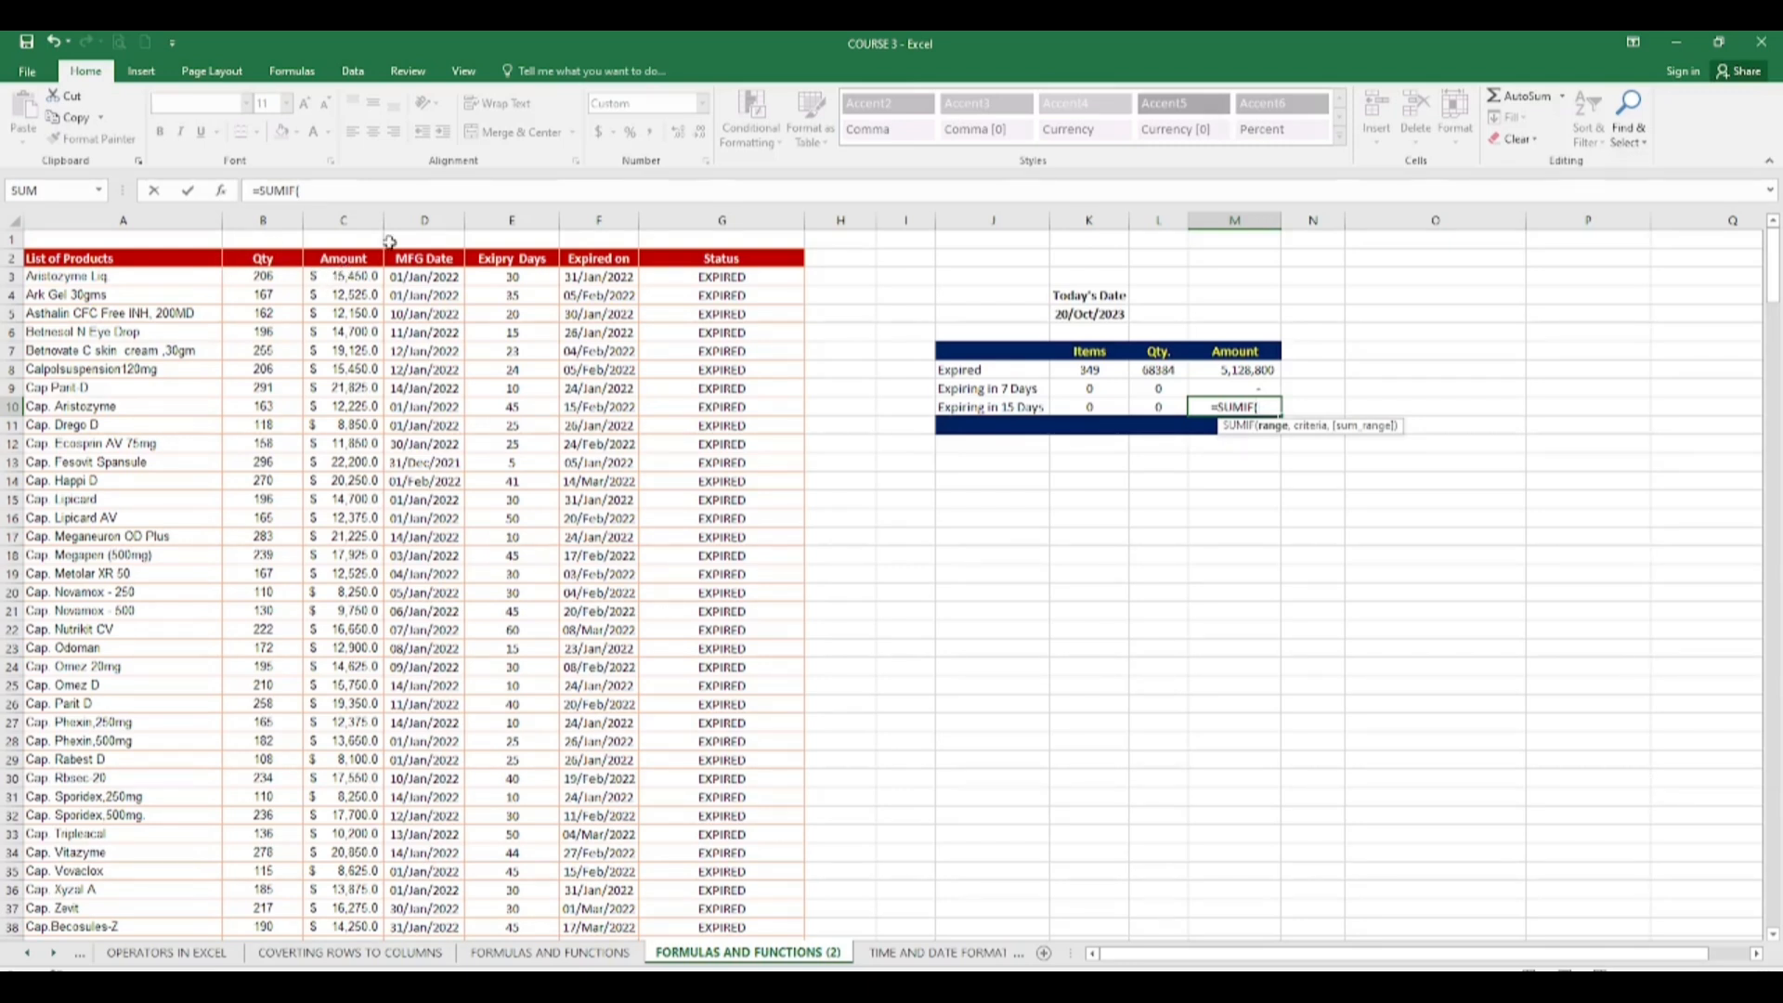
{"action": "left_click", "coordinate": [709, 276]}
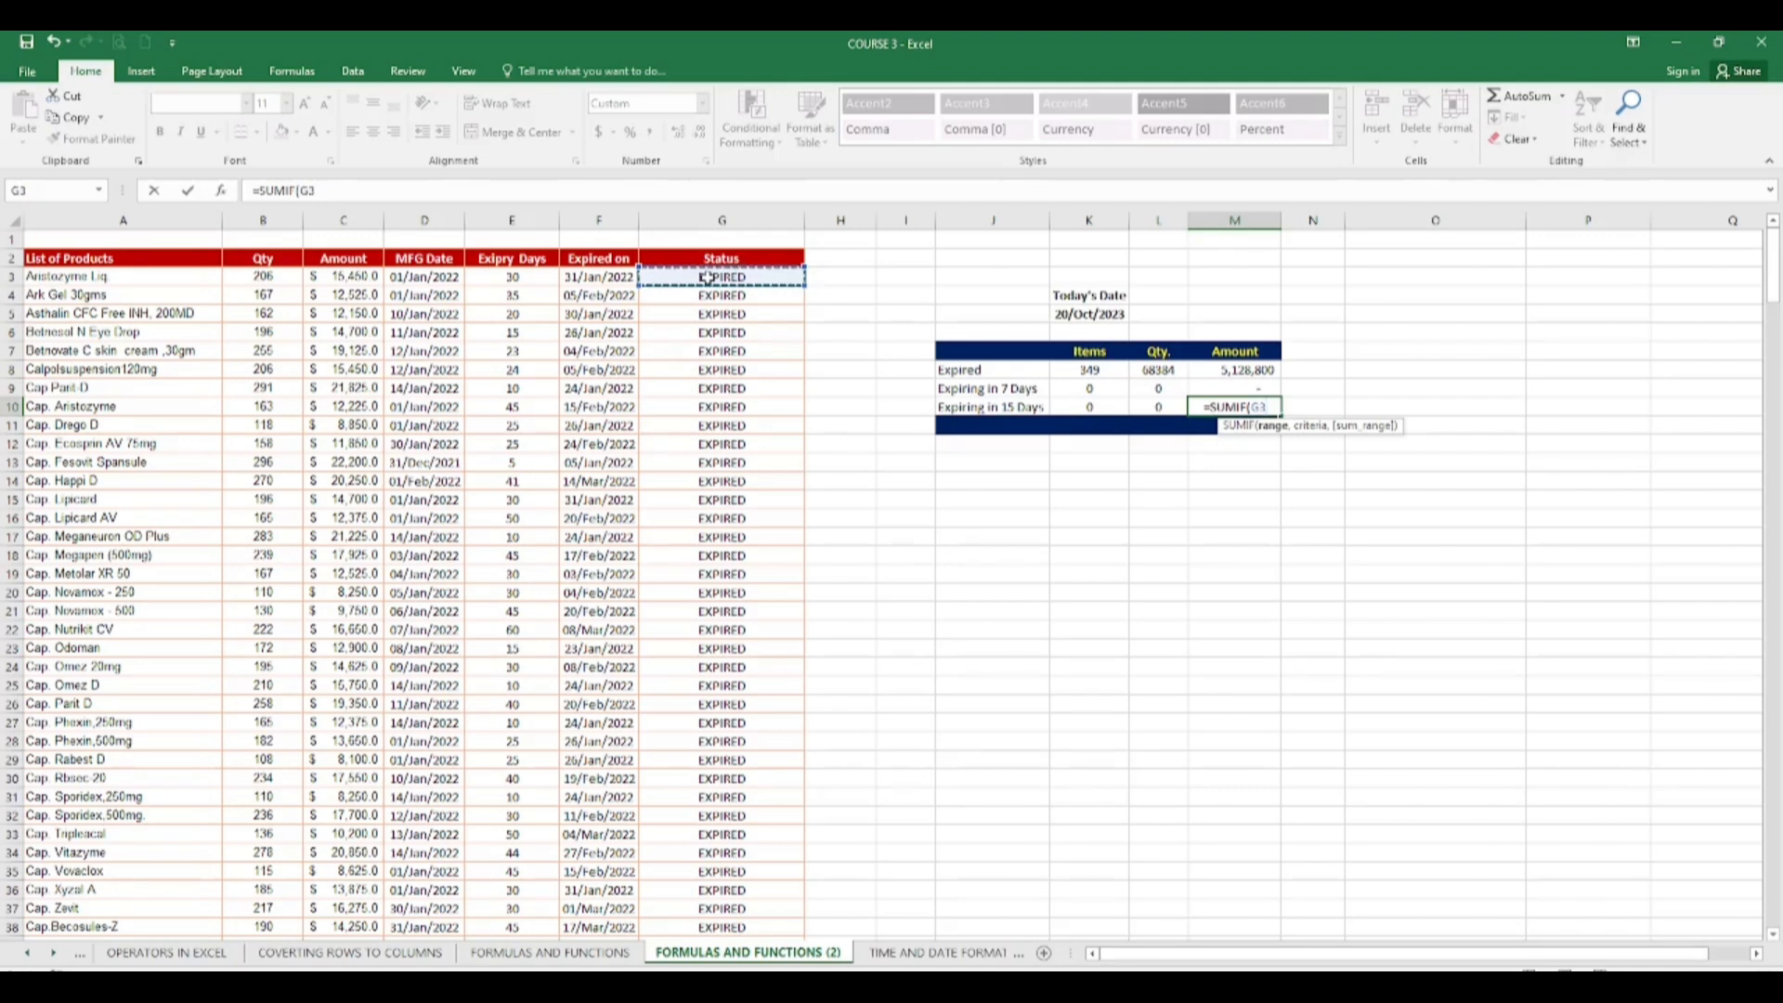
{"action": "key", "text": "ctrl+space"}
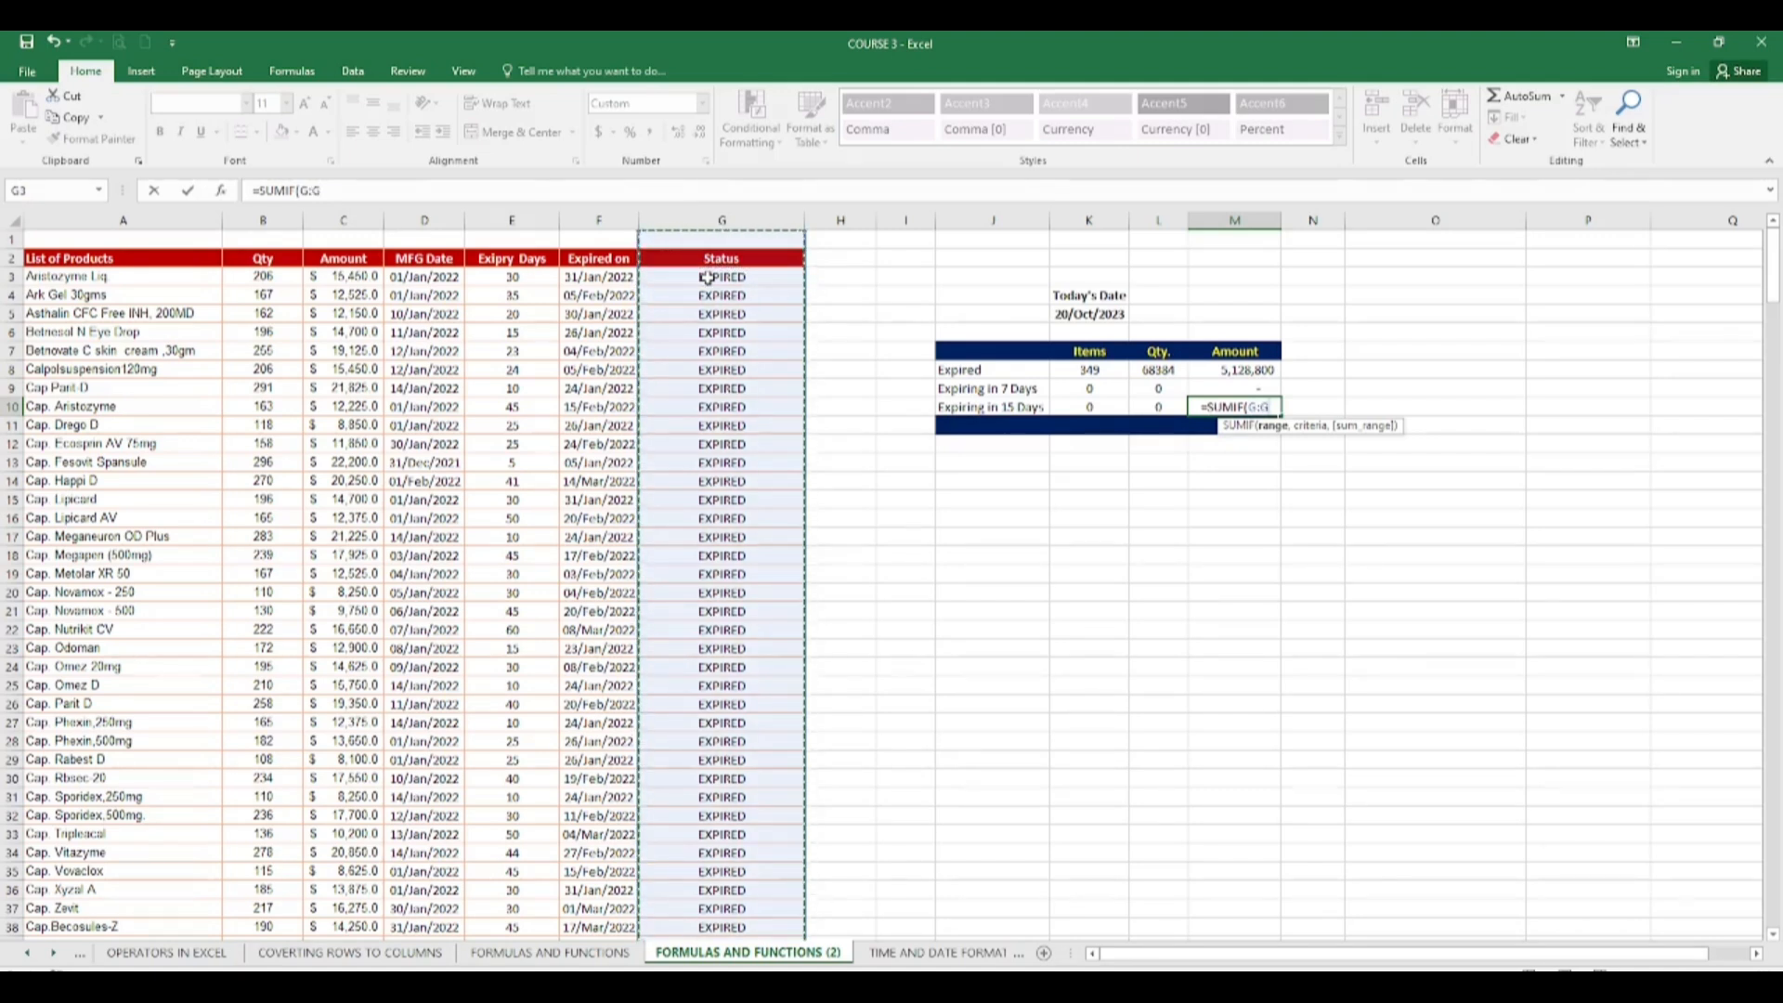
{"action": "type", "text": ","}
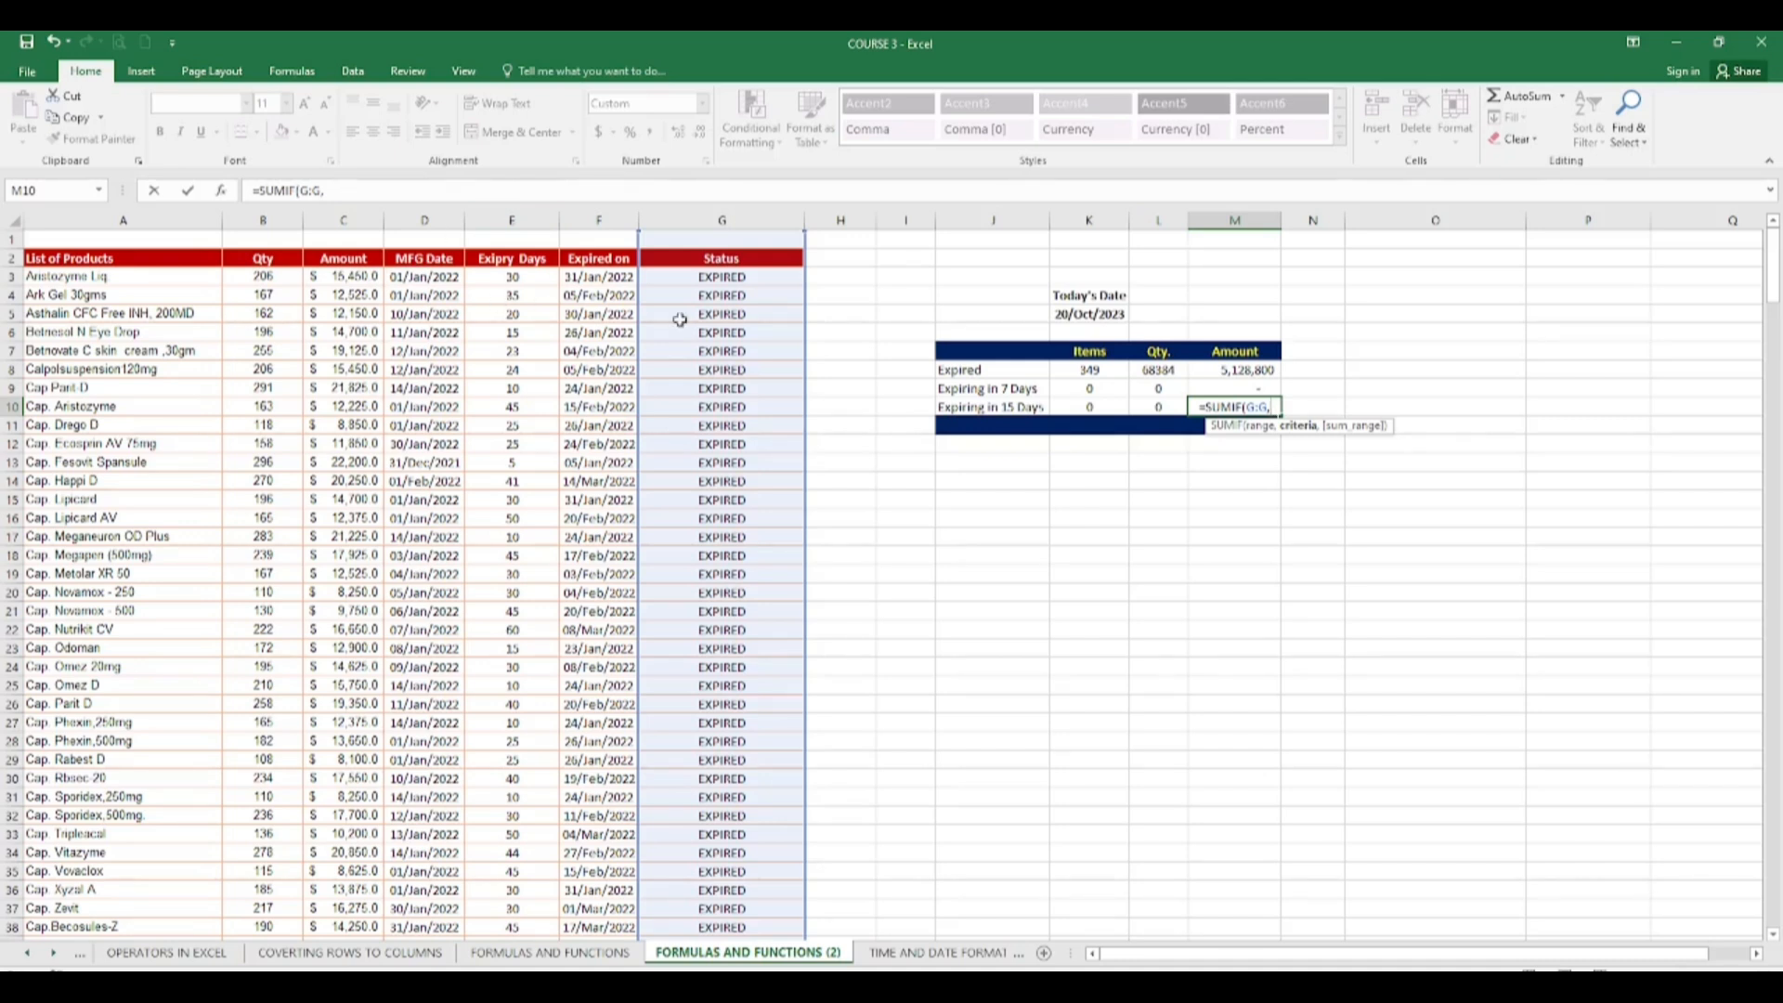
{"action": "type", "text": "15"}
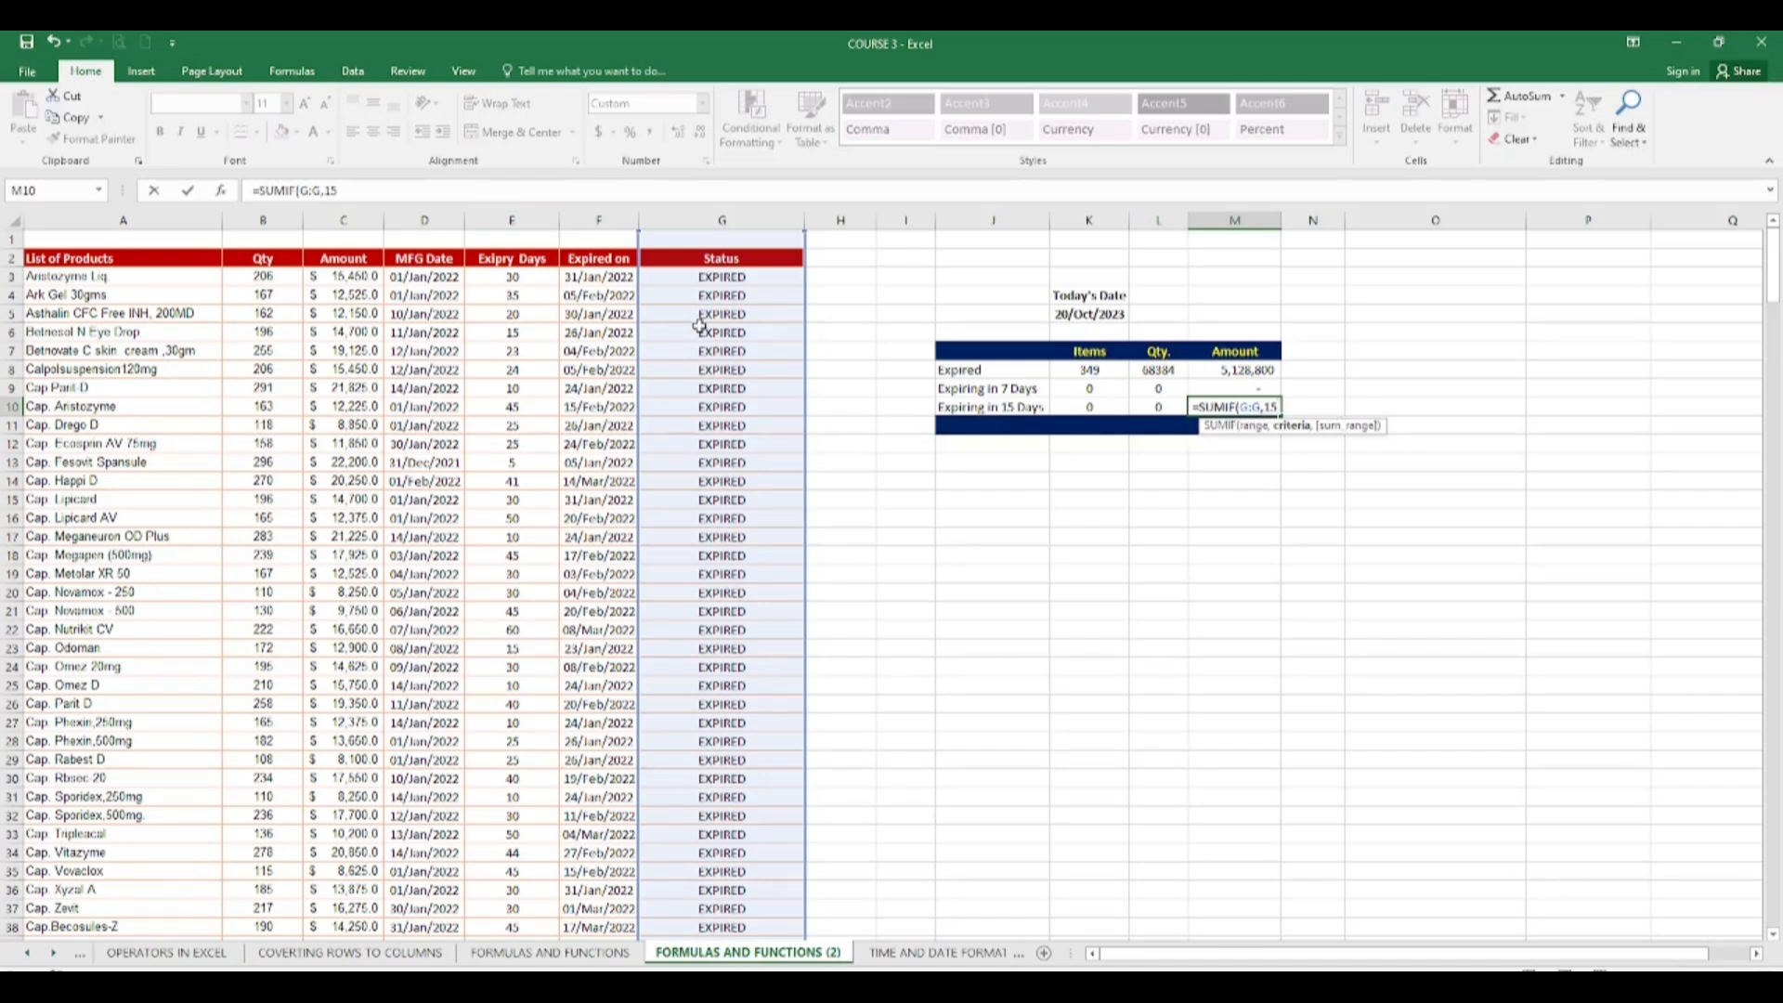
{"action": "type", "text": ","}
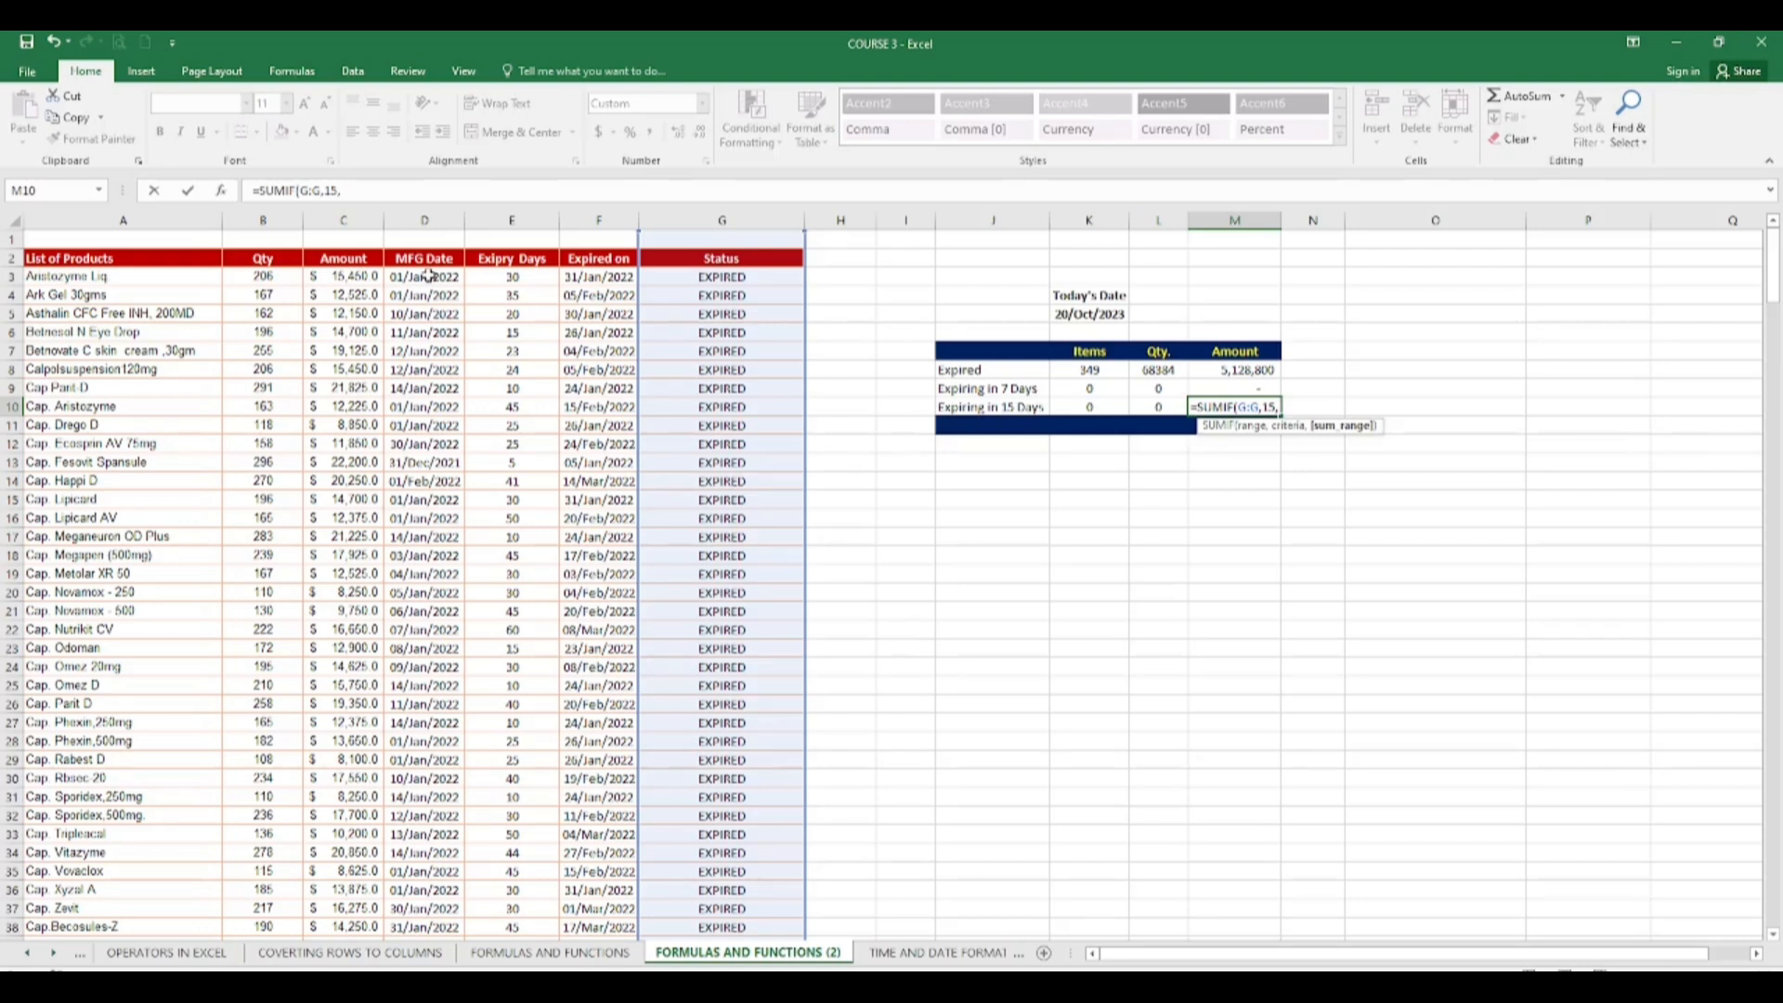
{"action": "left_click", "coordinate": [355, 276]}
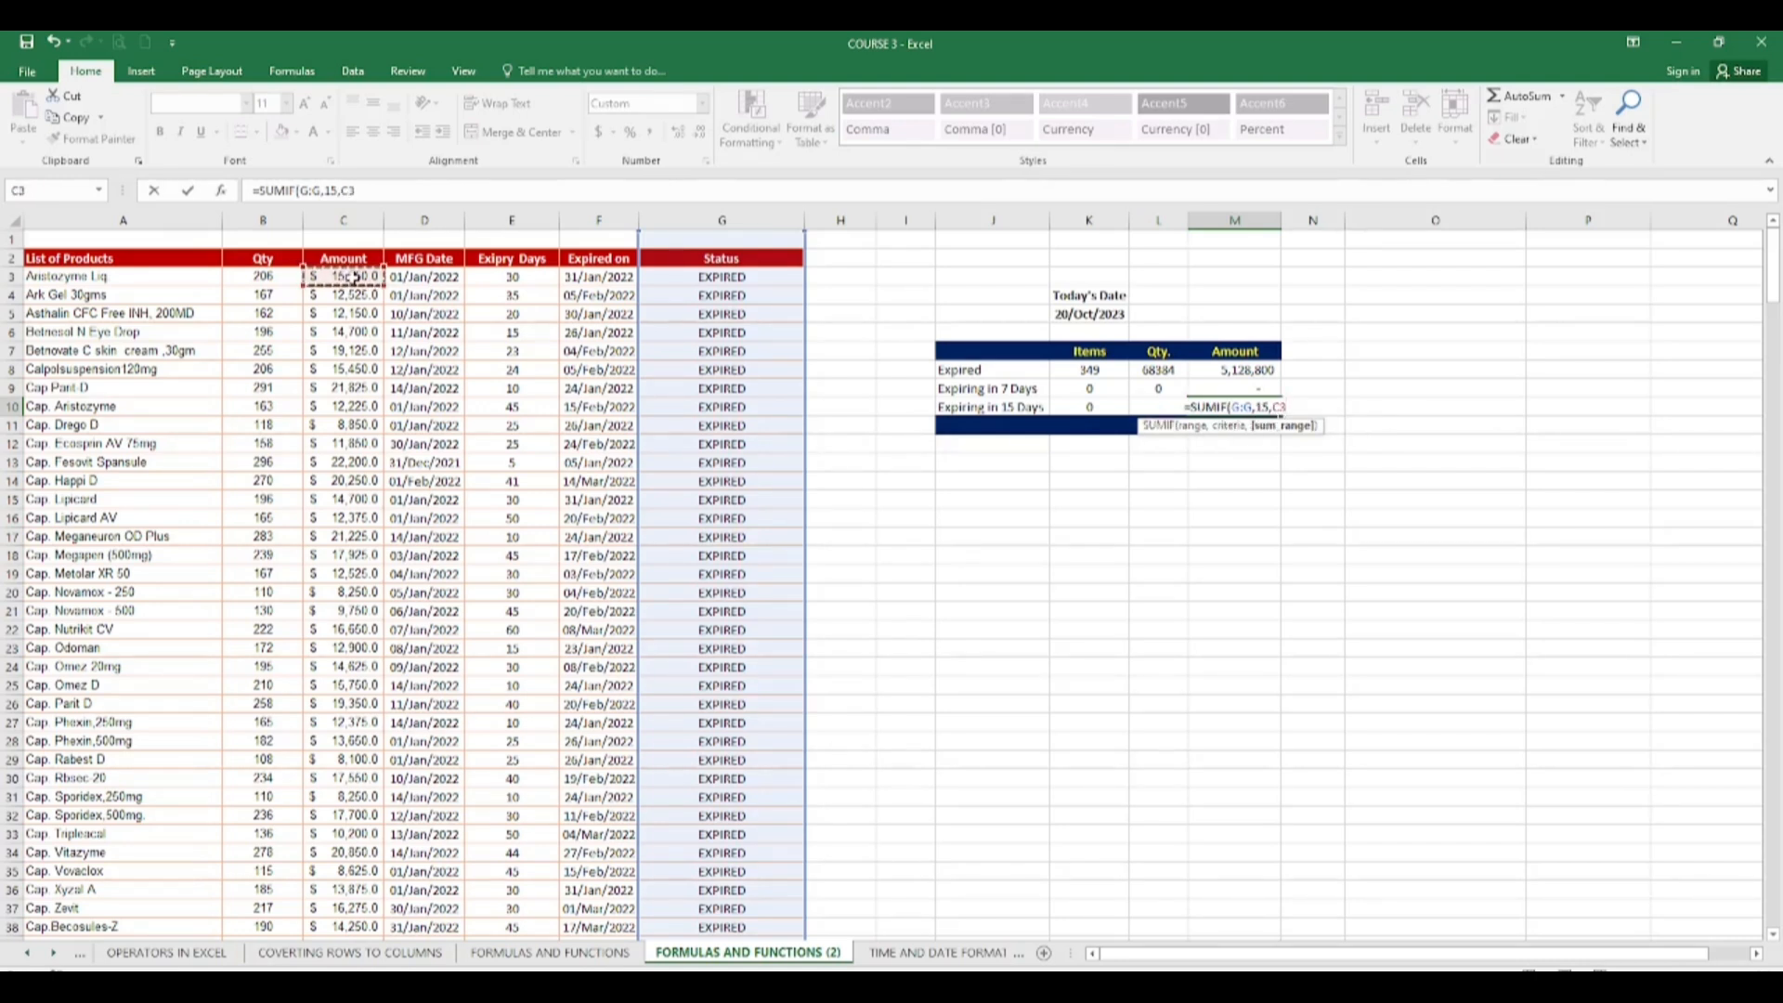
{"action": "key", "text": "ctrl+space"}
{"action": "key", "text": "Return"}
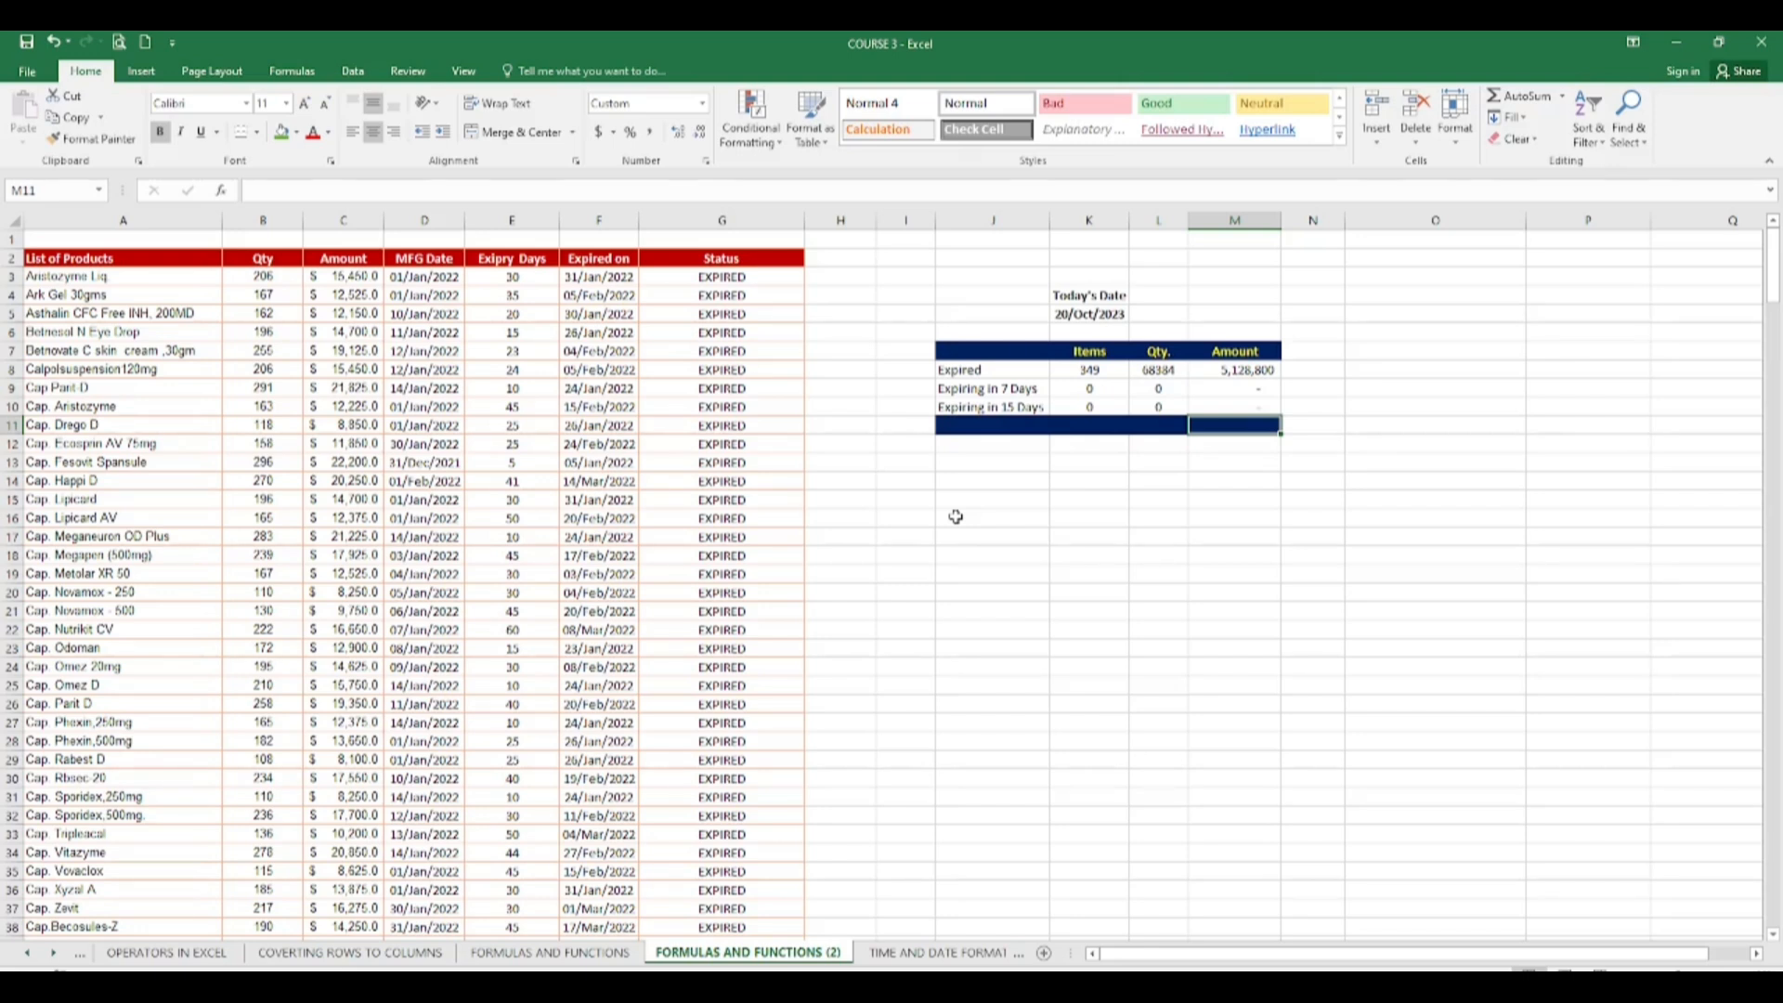
{"action": "left_click", "coordinate": [1227, 370]}
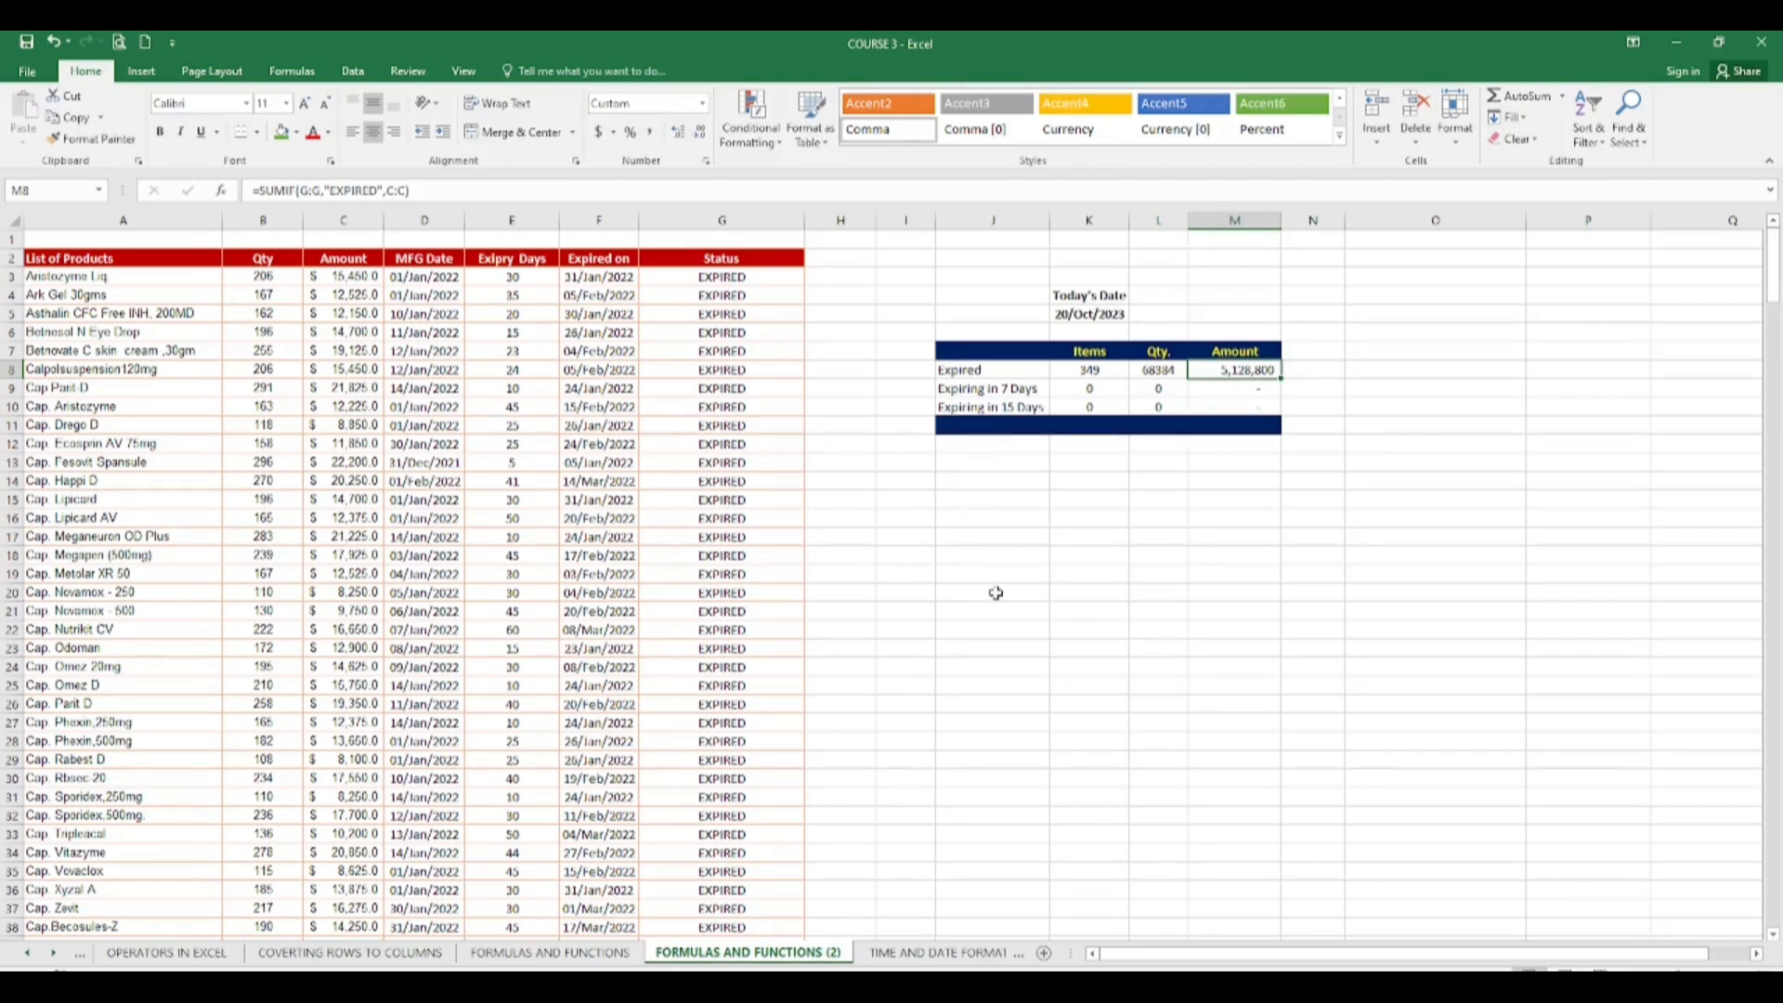
Step: Try a light blue fill on cells J16:P55 below the summary table and undo it
{"action": "left_click_drag", "start_coordinate": [949, 523], "coordinate": [1383, 502]}
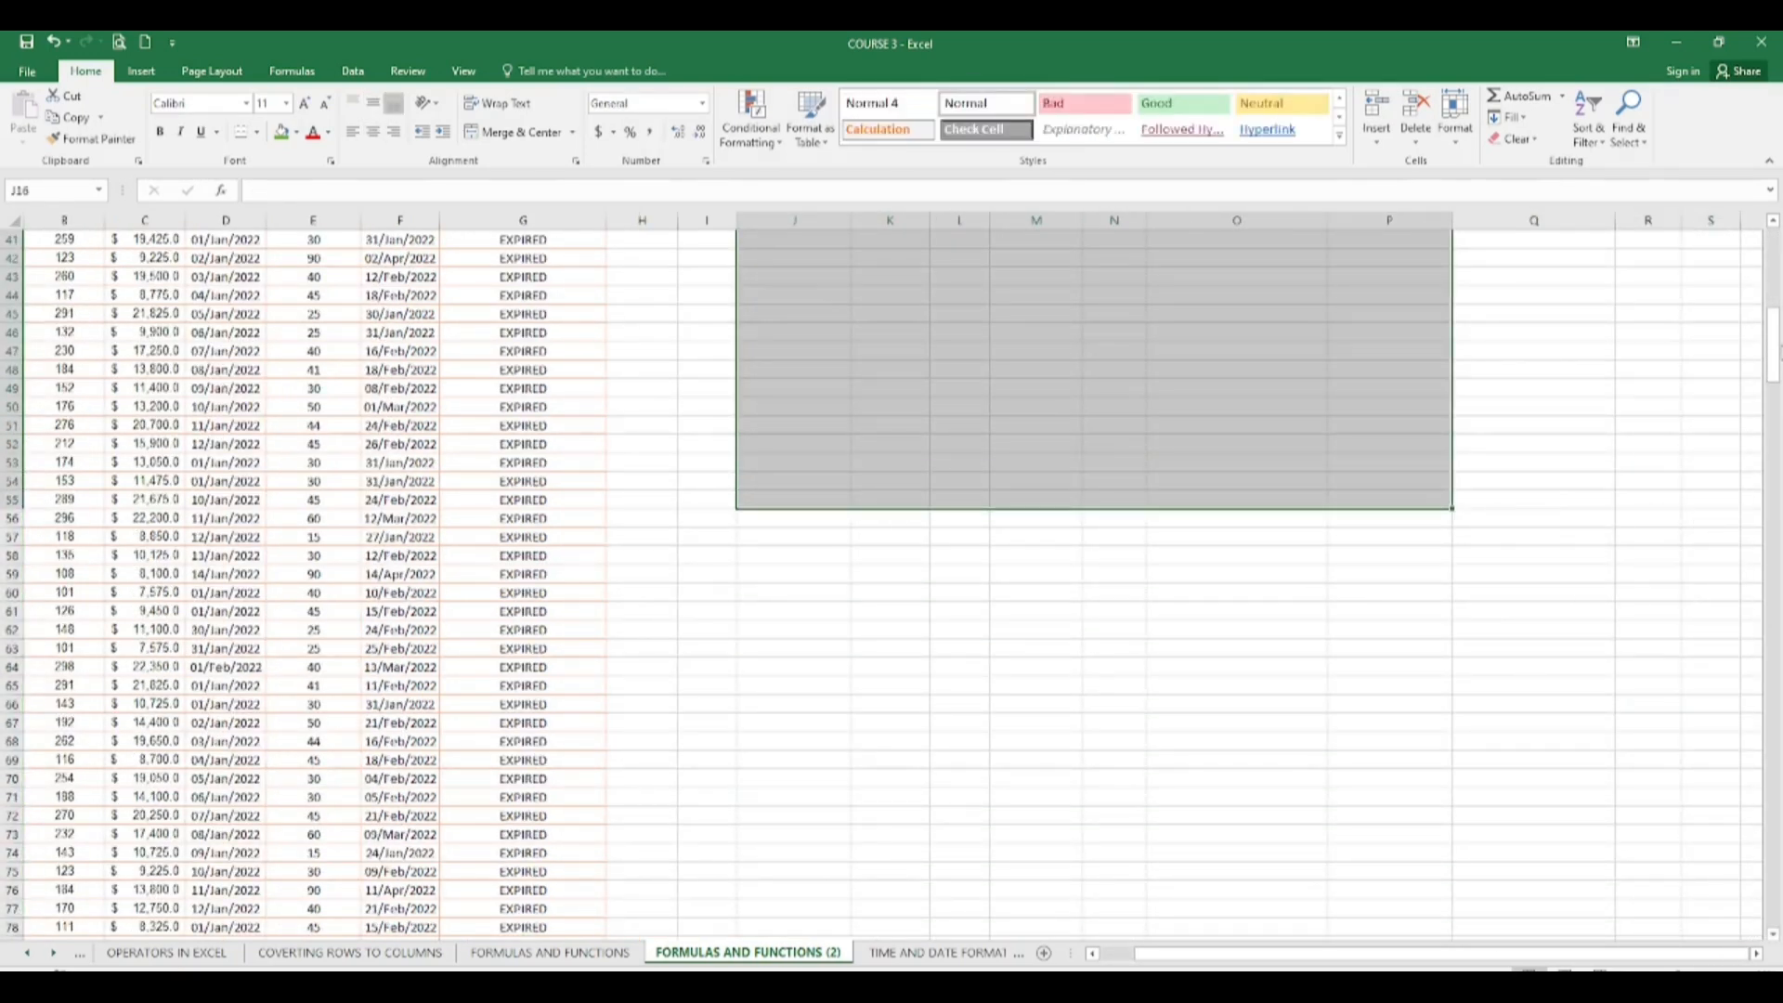
{"action": "left_click_drag", "start_coordinate": [1774, 343], "coordinate": [1776, 258]}
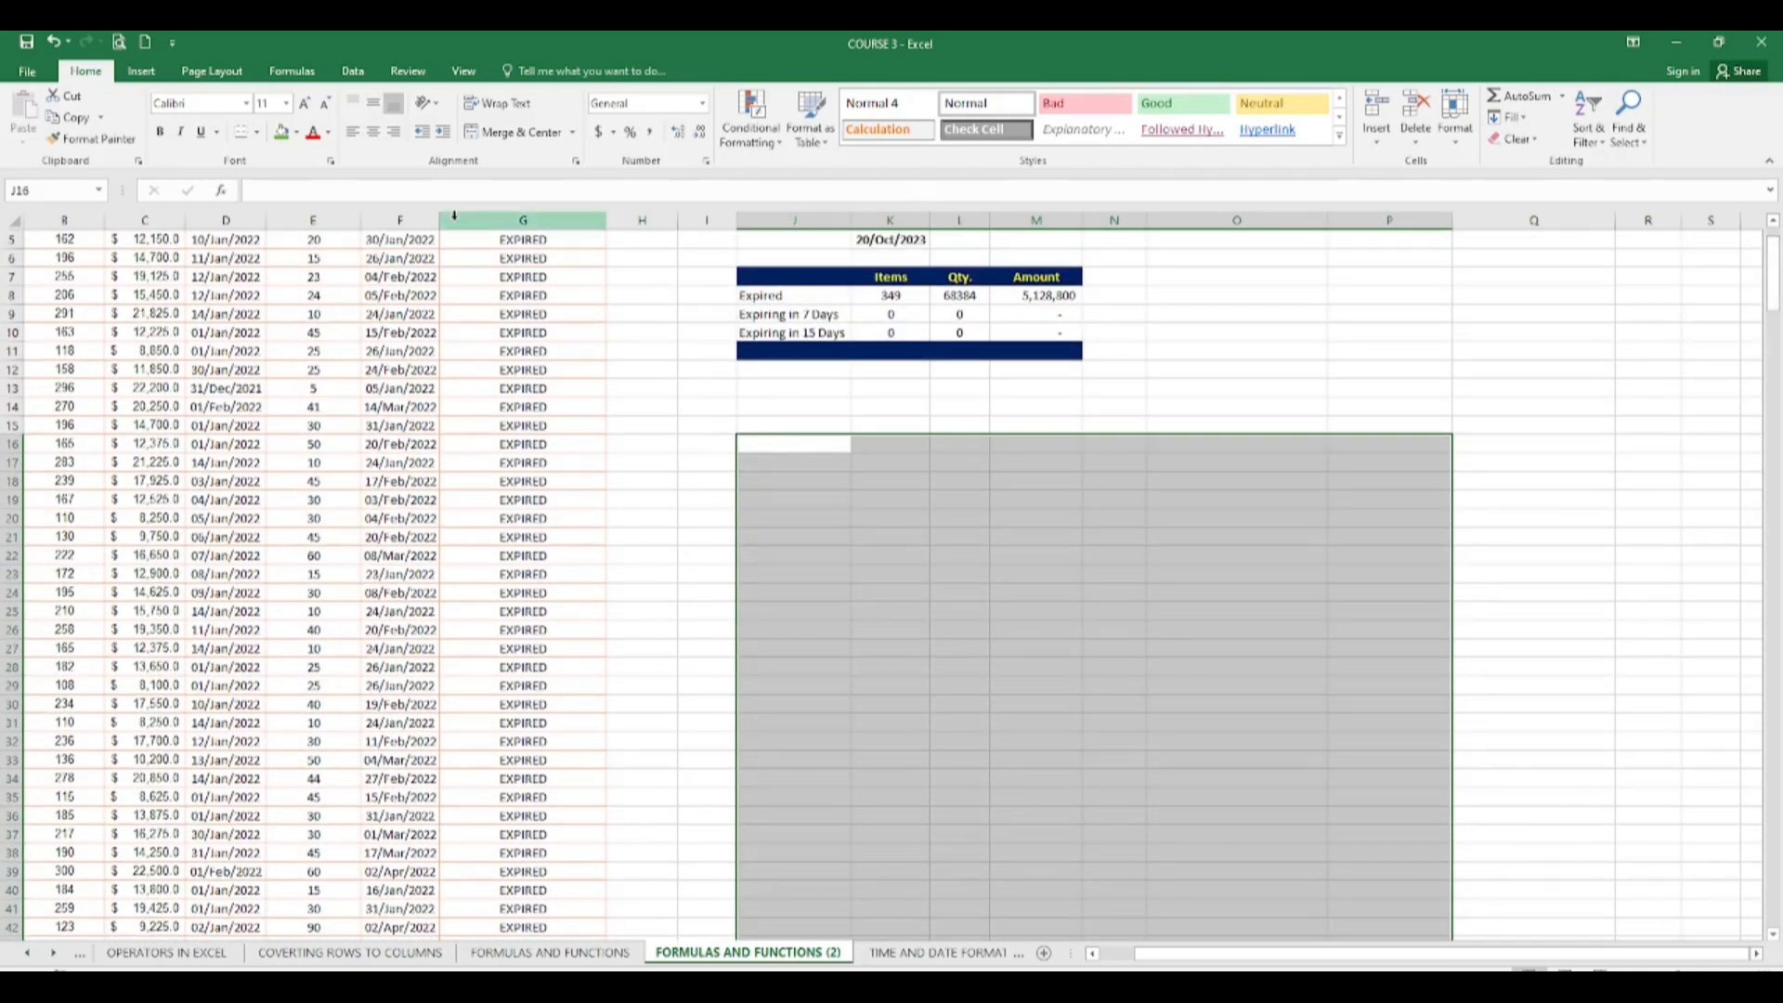
{"action": "left_click", "coordinate": [296, 135]}
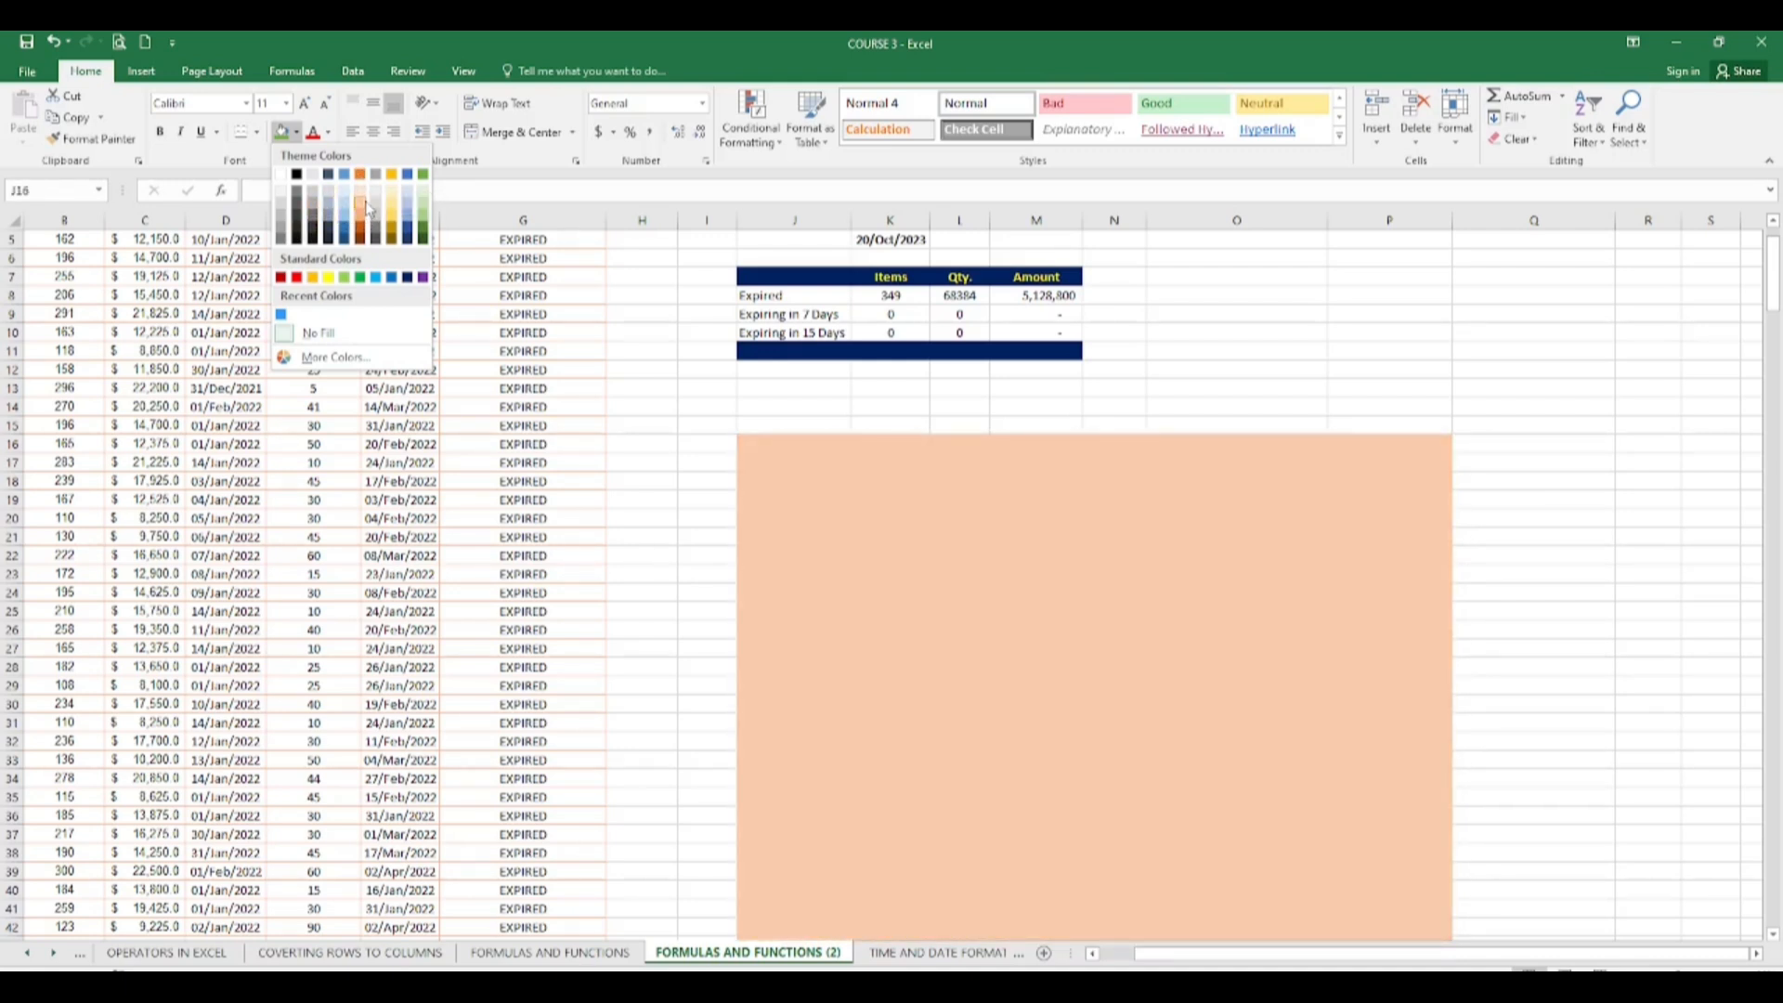
{"action": "left_click", "coordinate": [414, 223]}
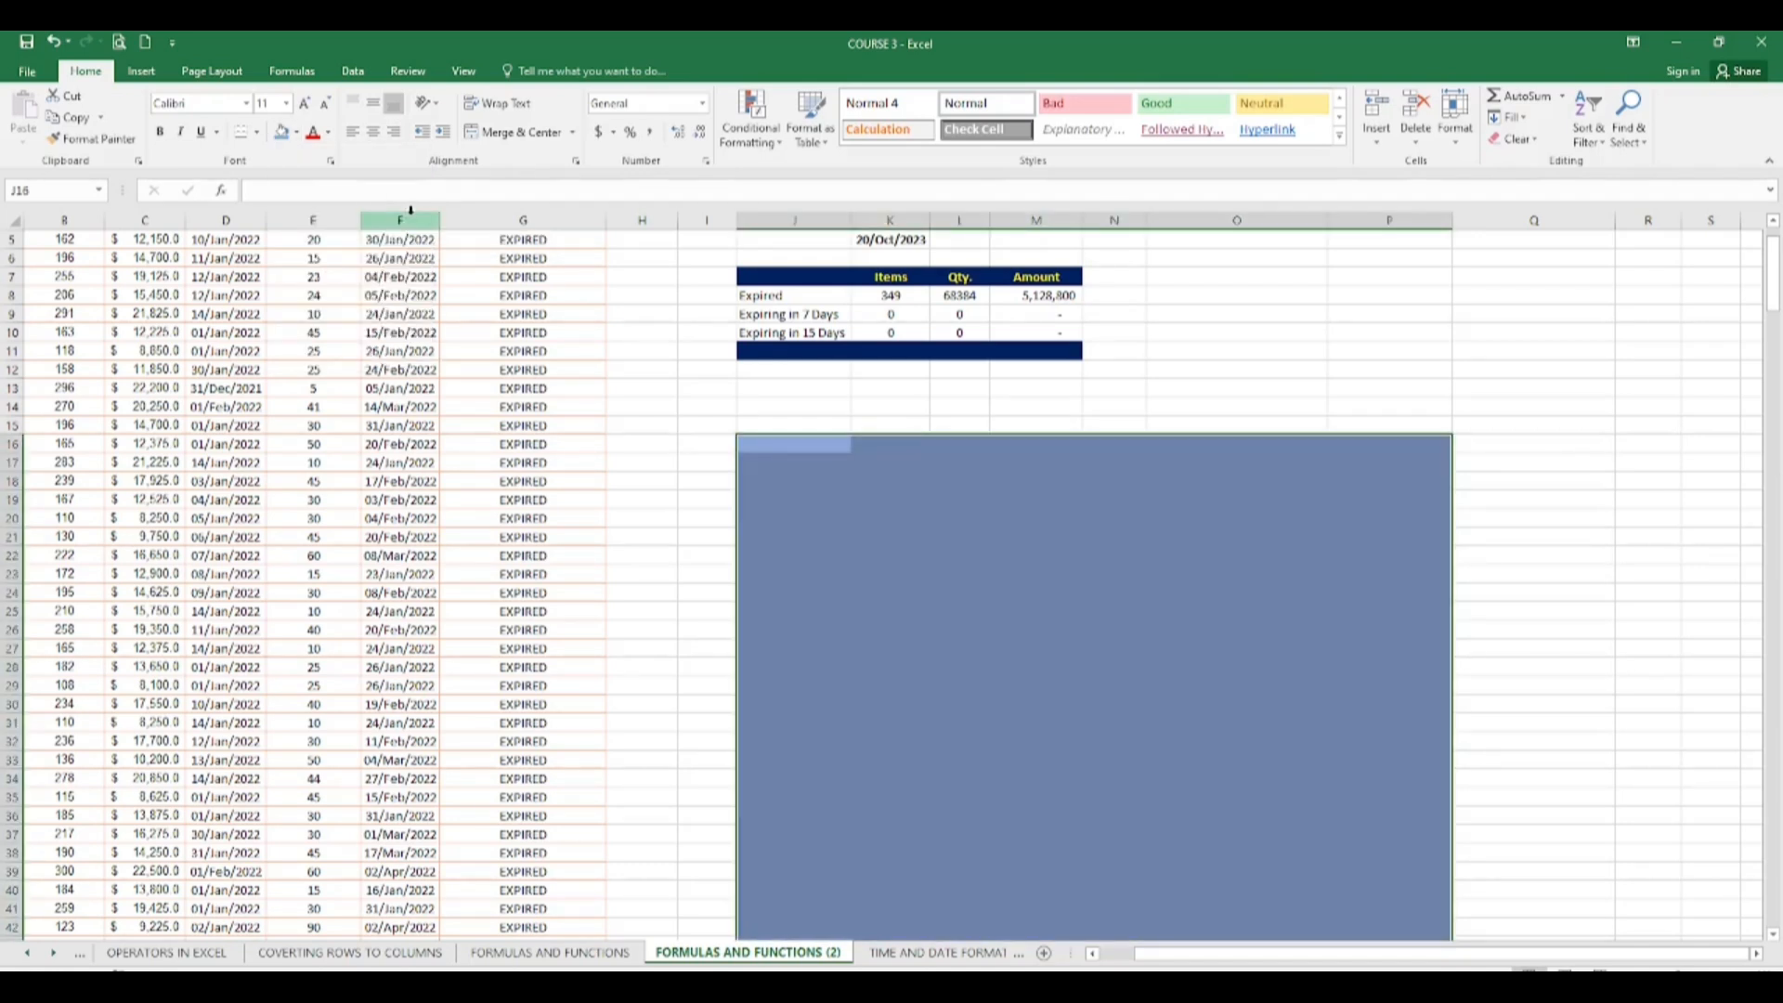
{"action": "left_click", "coordinate": [713, 350]}
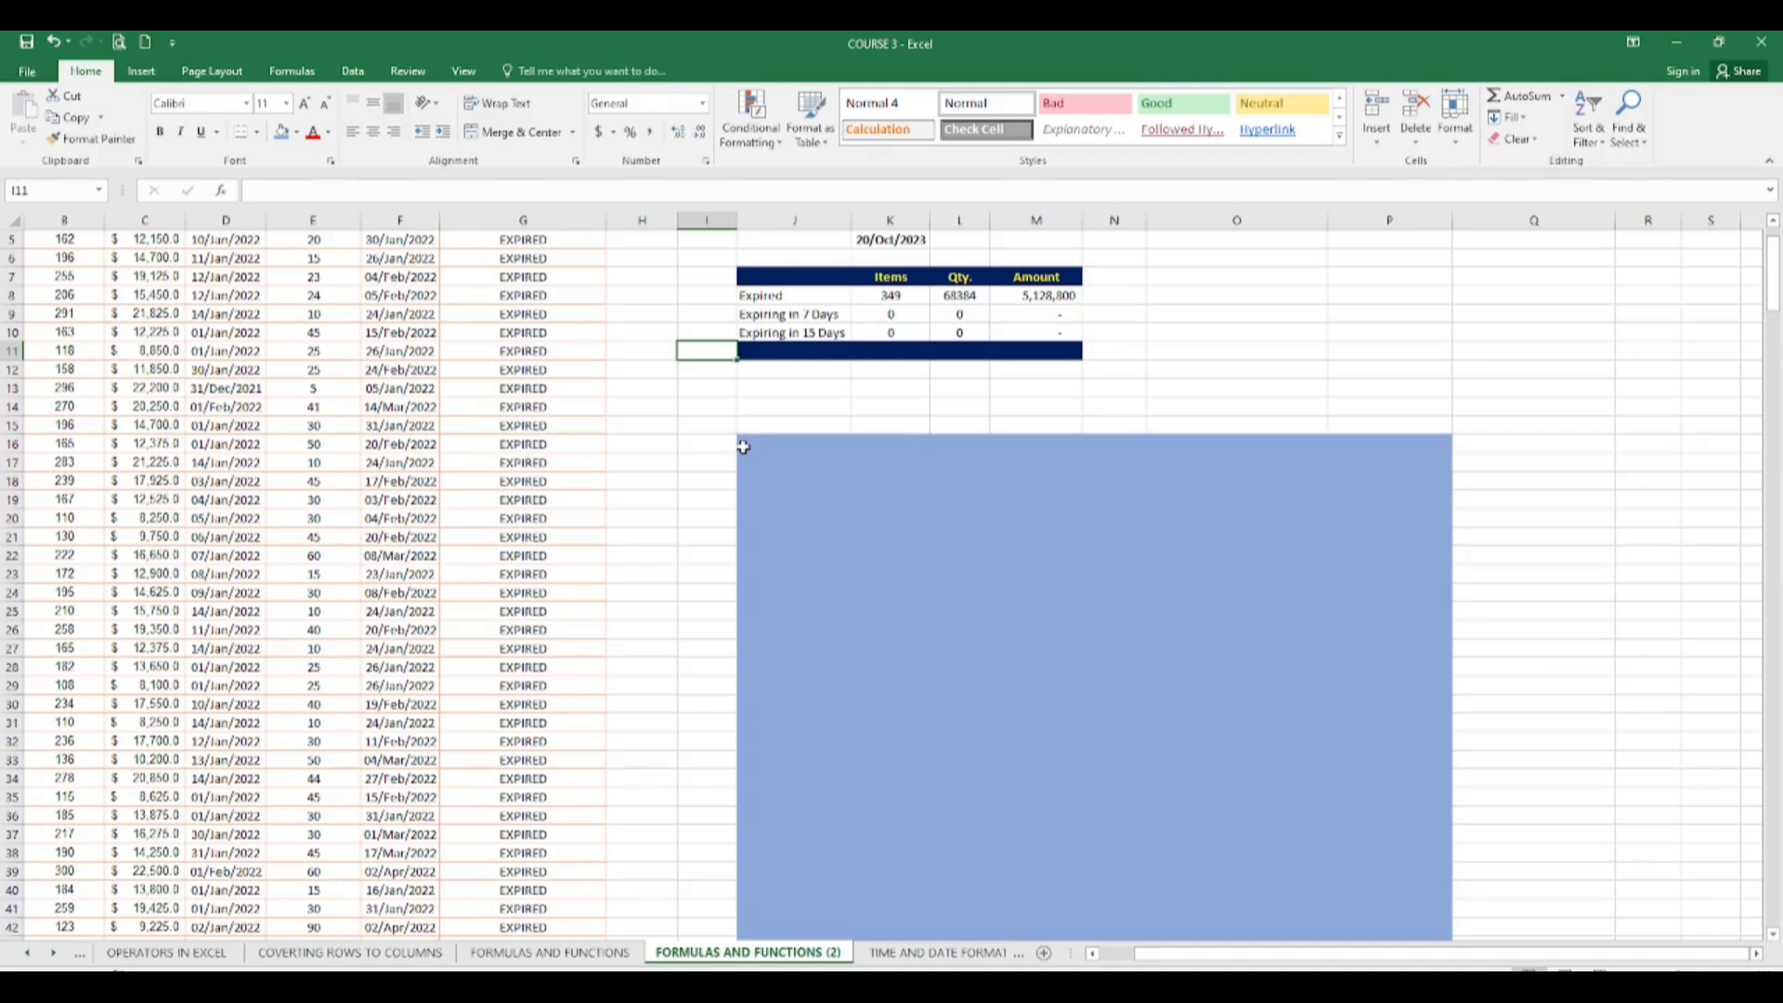
{"action": "key", "text": "ctrl+z"}
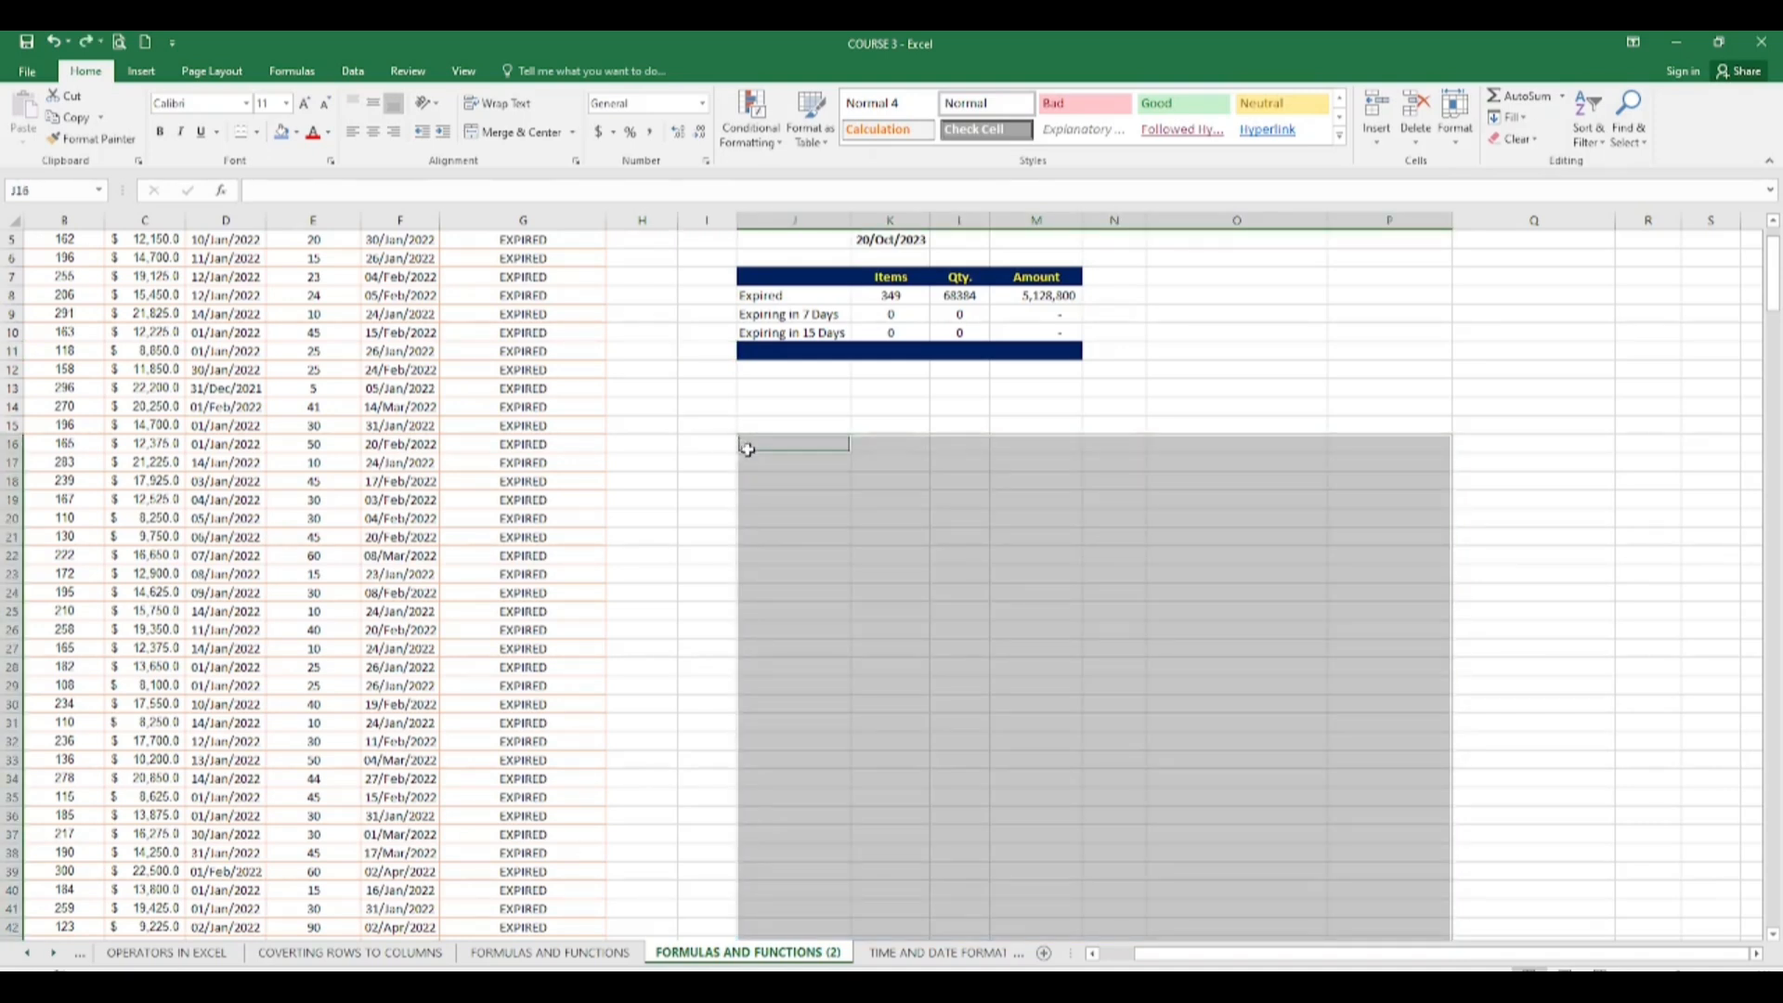
Step: Fill the selected block J16:P55 with a dark blue theme colour as a chart background
{"action": "left_click", "coordinate": [296, 132]}
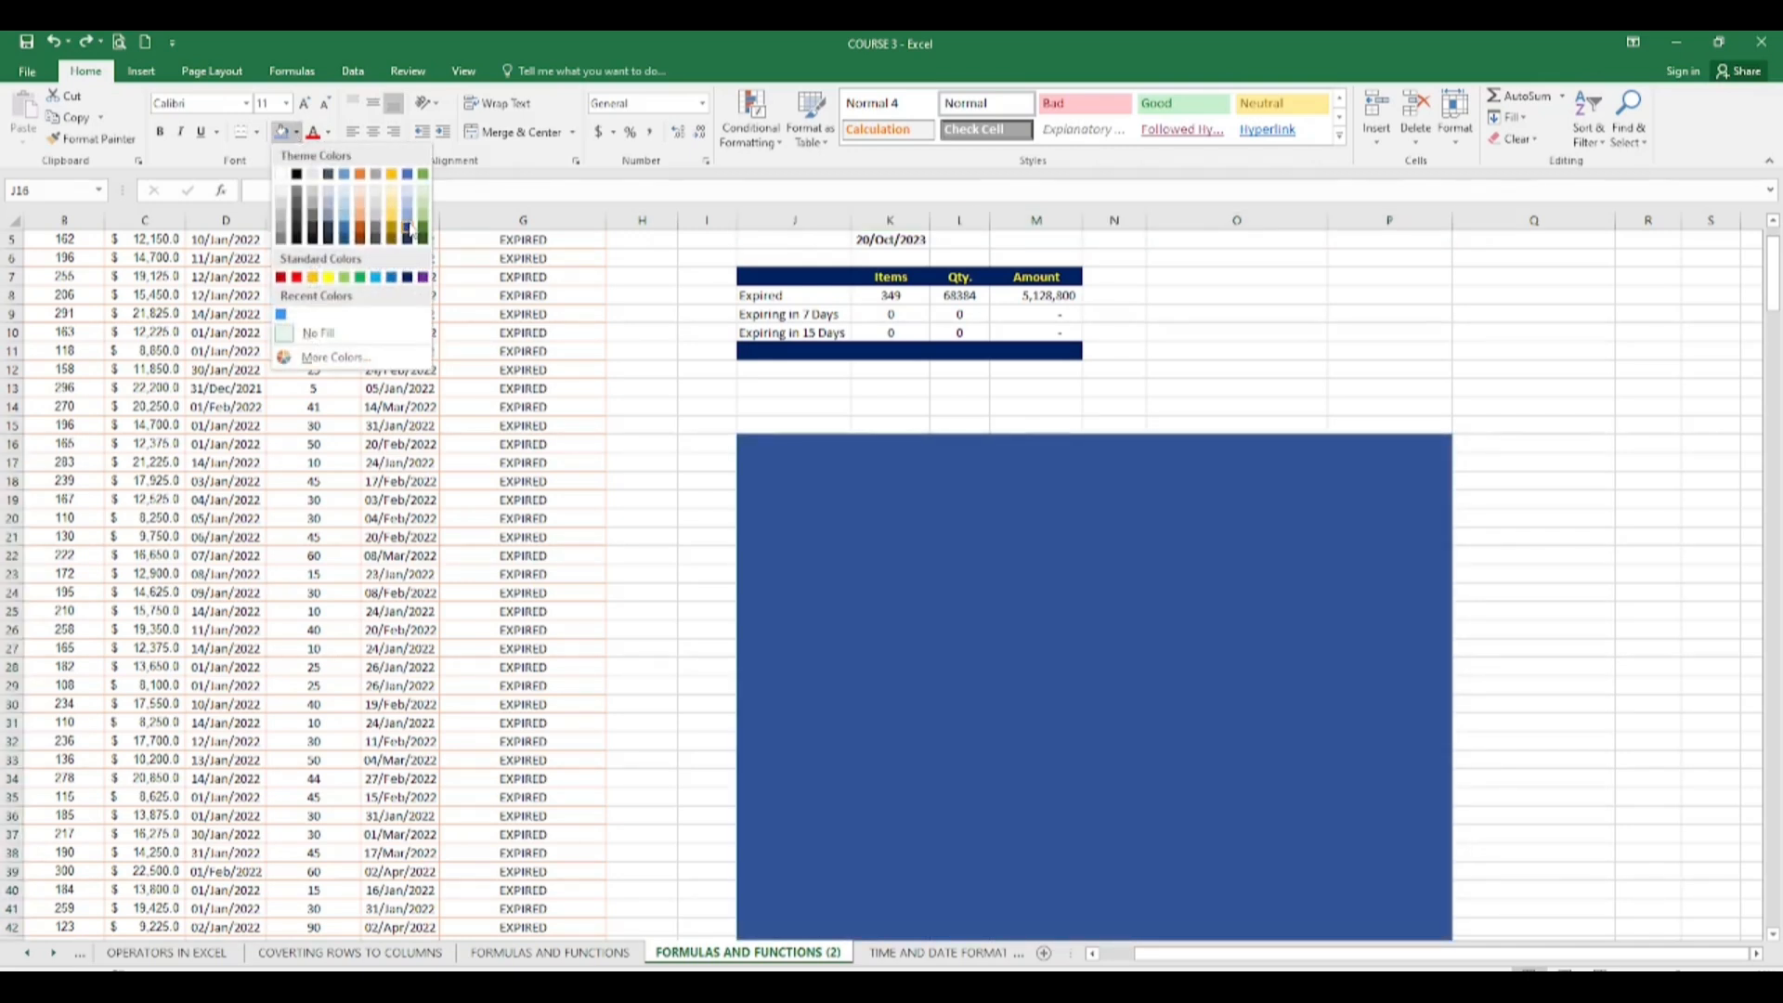
{"action": "left_click", "coordinate": [409, 238]}
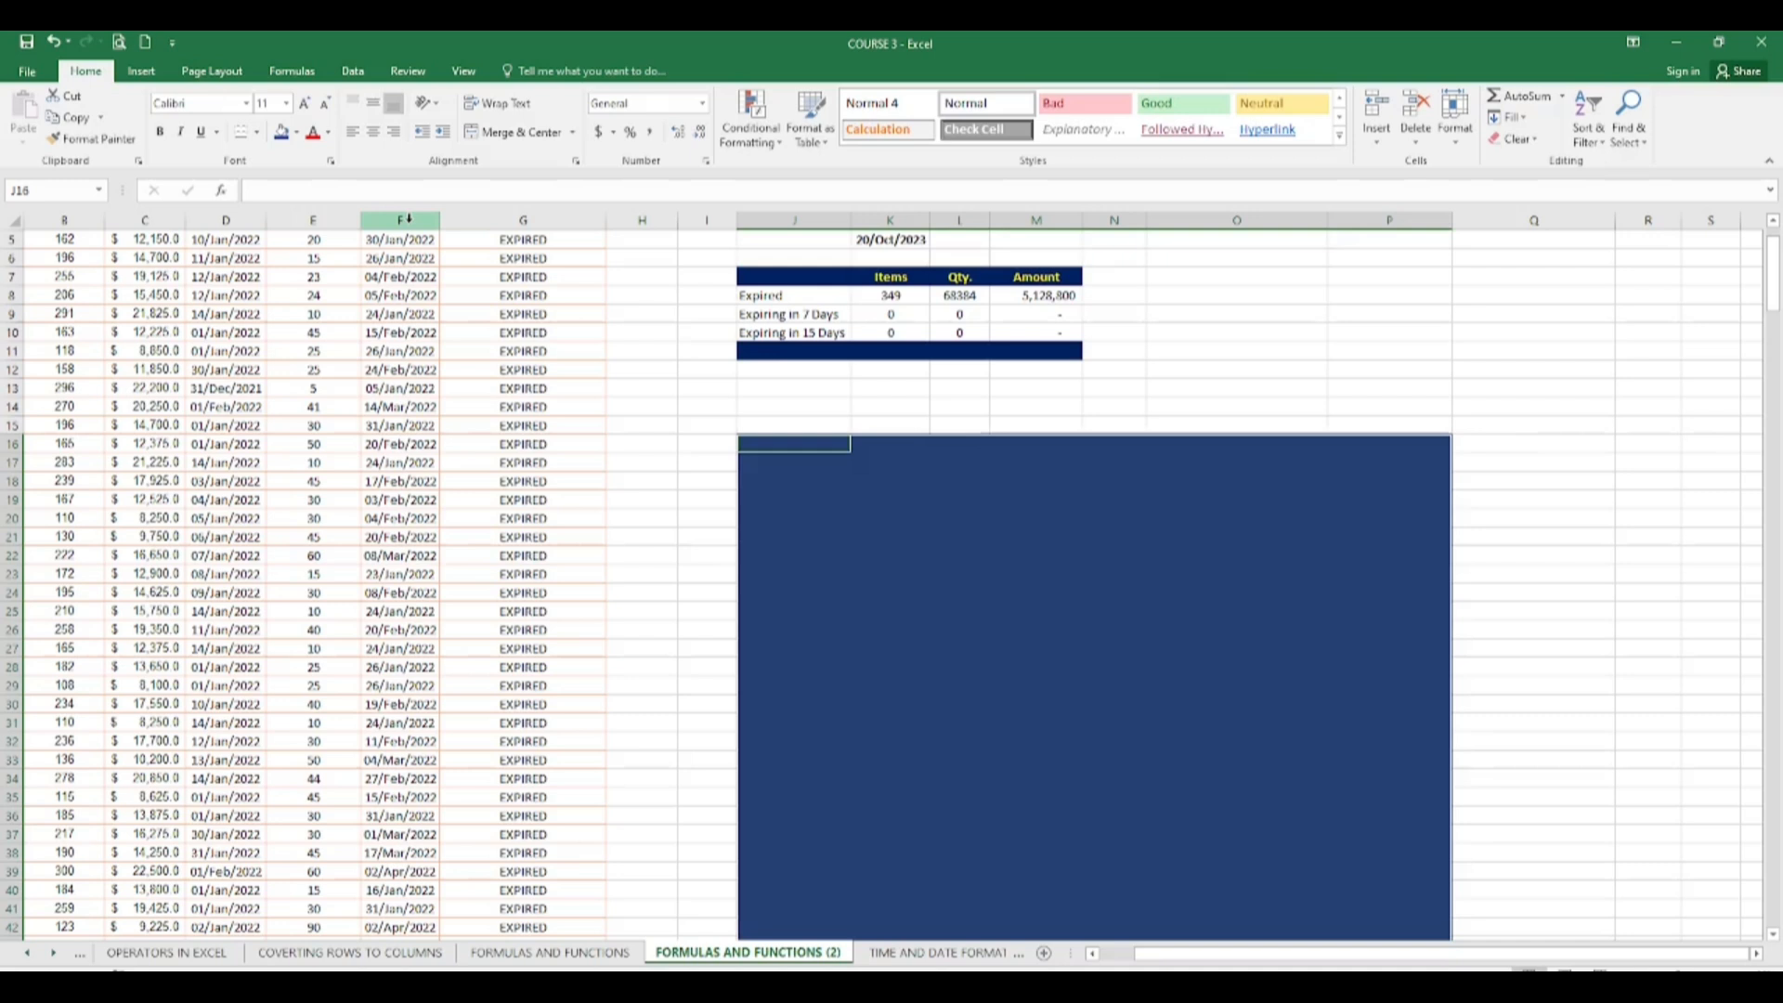
{"action": "left_click", "coordinate": [864, 349]}
{"action": "left_click", "coordinate": [1021, 520]}
{"action": "left_click", "coordinate": [1031, 555]}
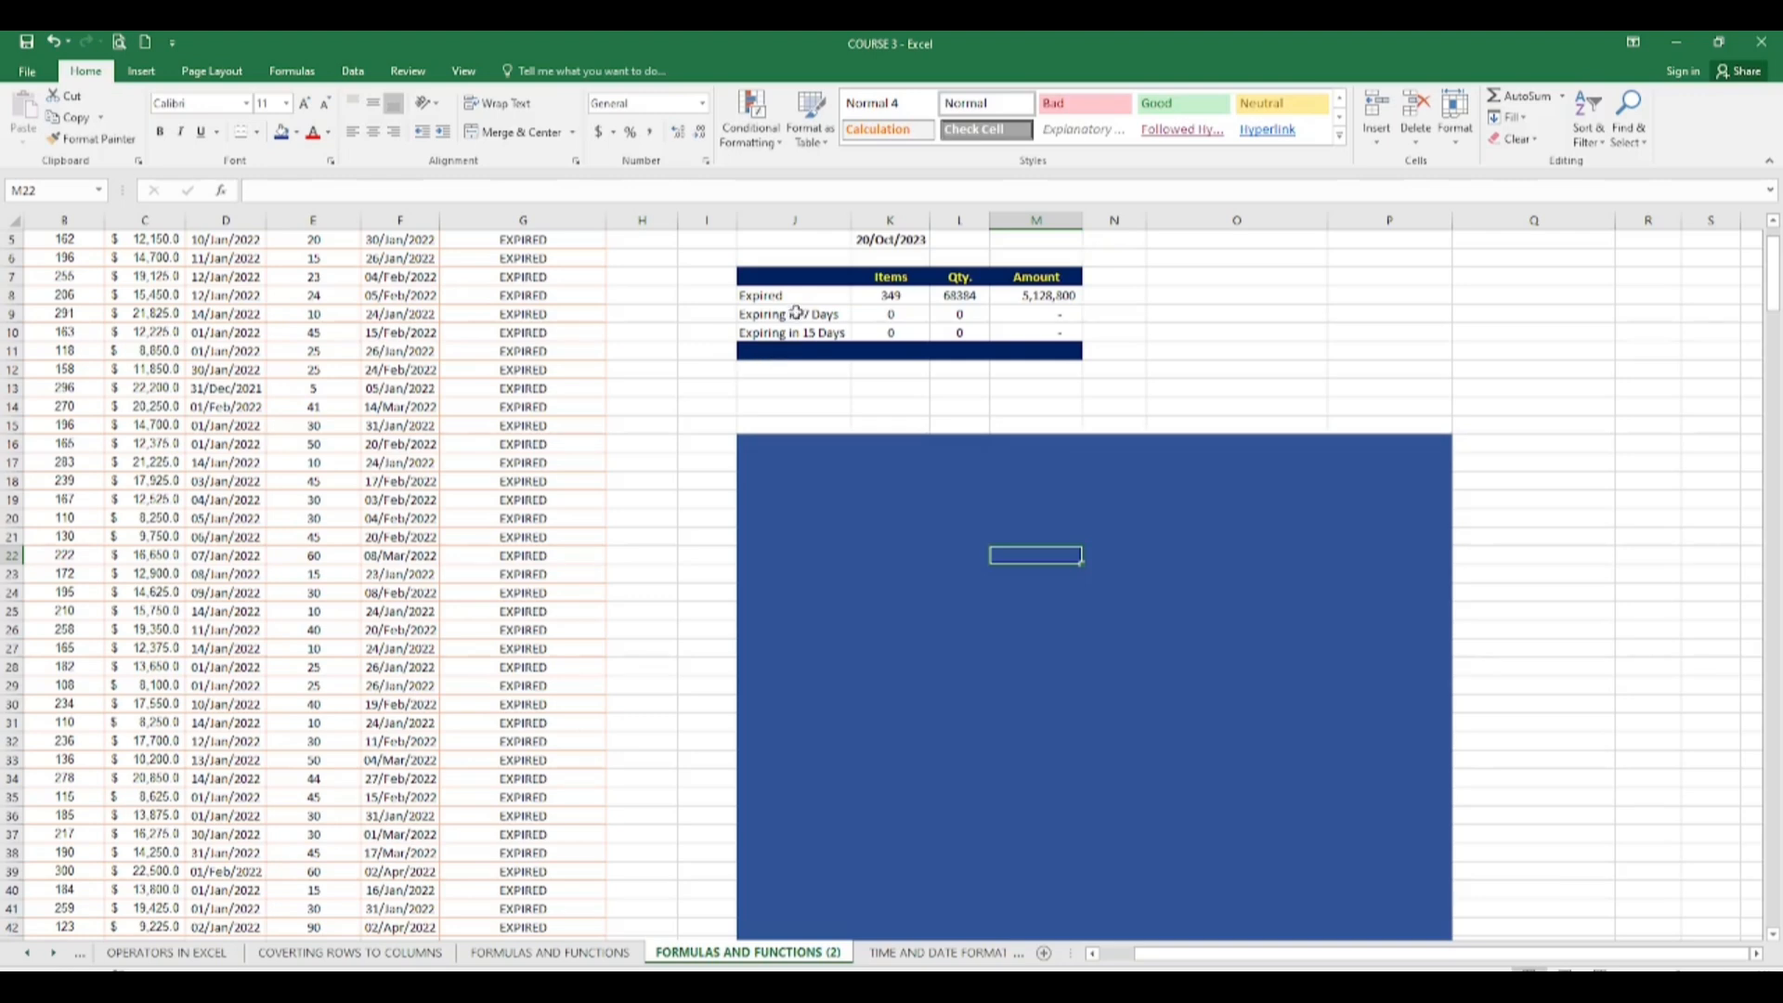
Step: Insert a 2-D pie chart with a cell of the product list selected
{"action": "left_click", "coordinate": [642, 314]}
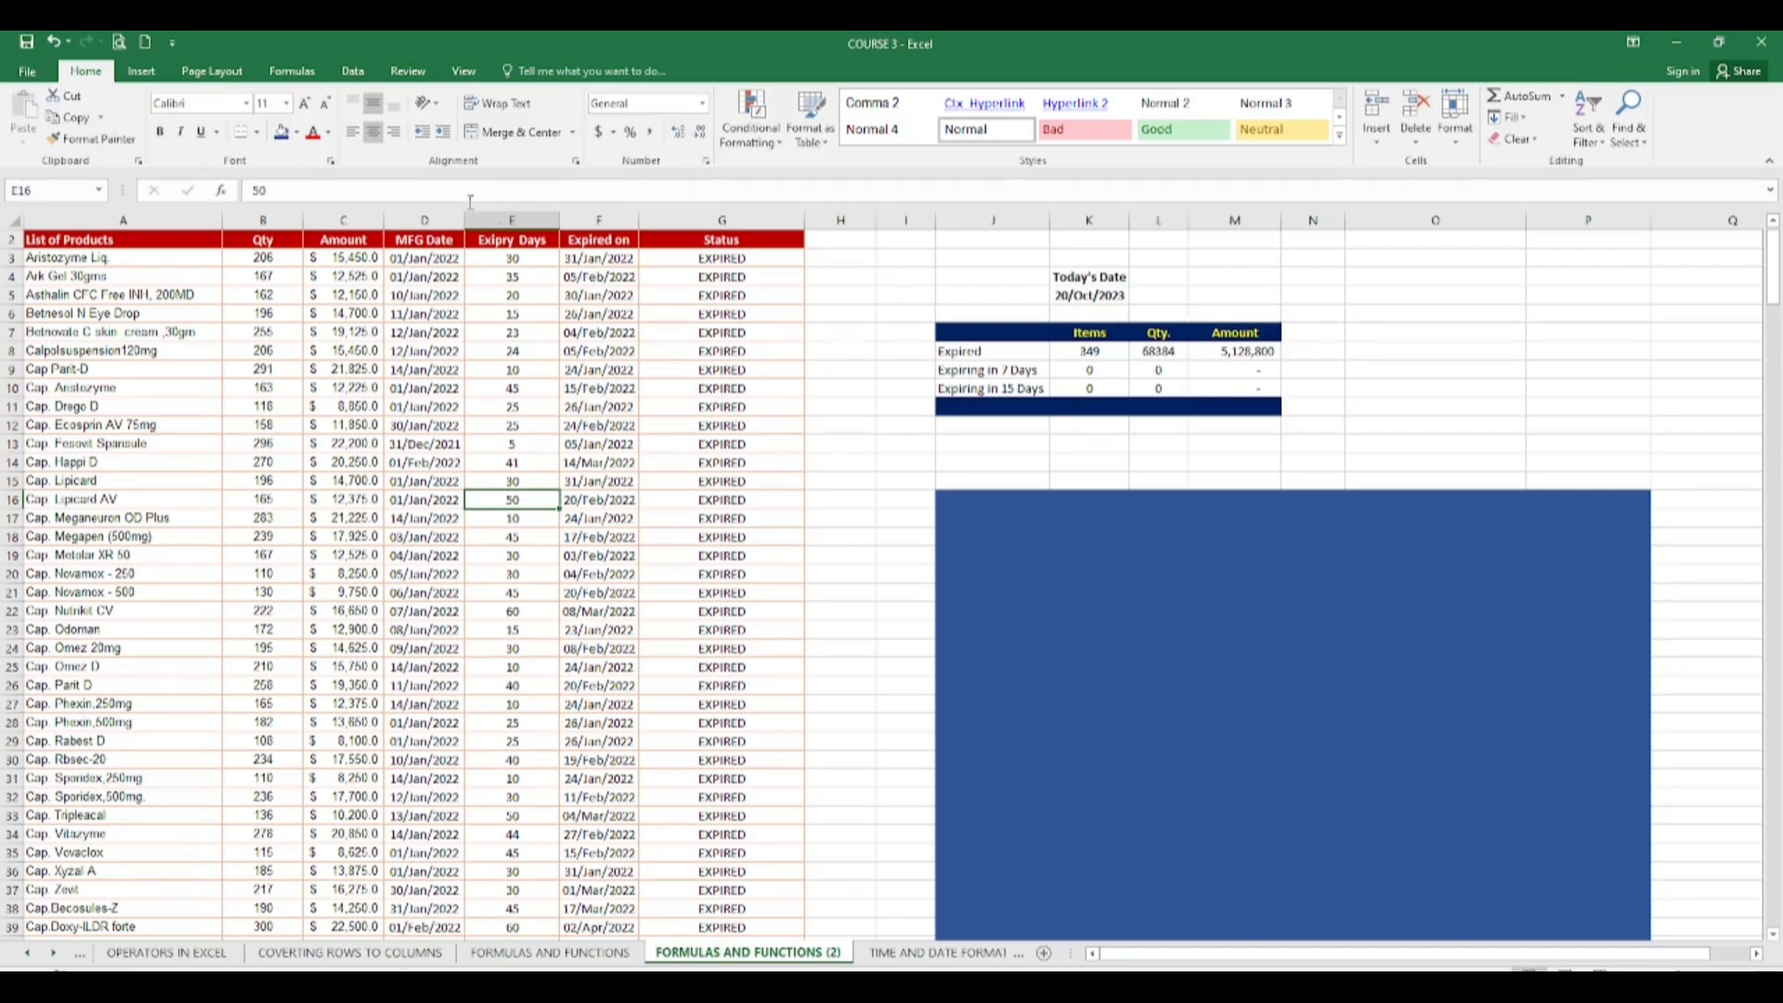
{"action": "left_click", "coordinate": [141, 72]}
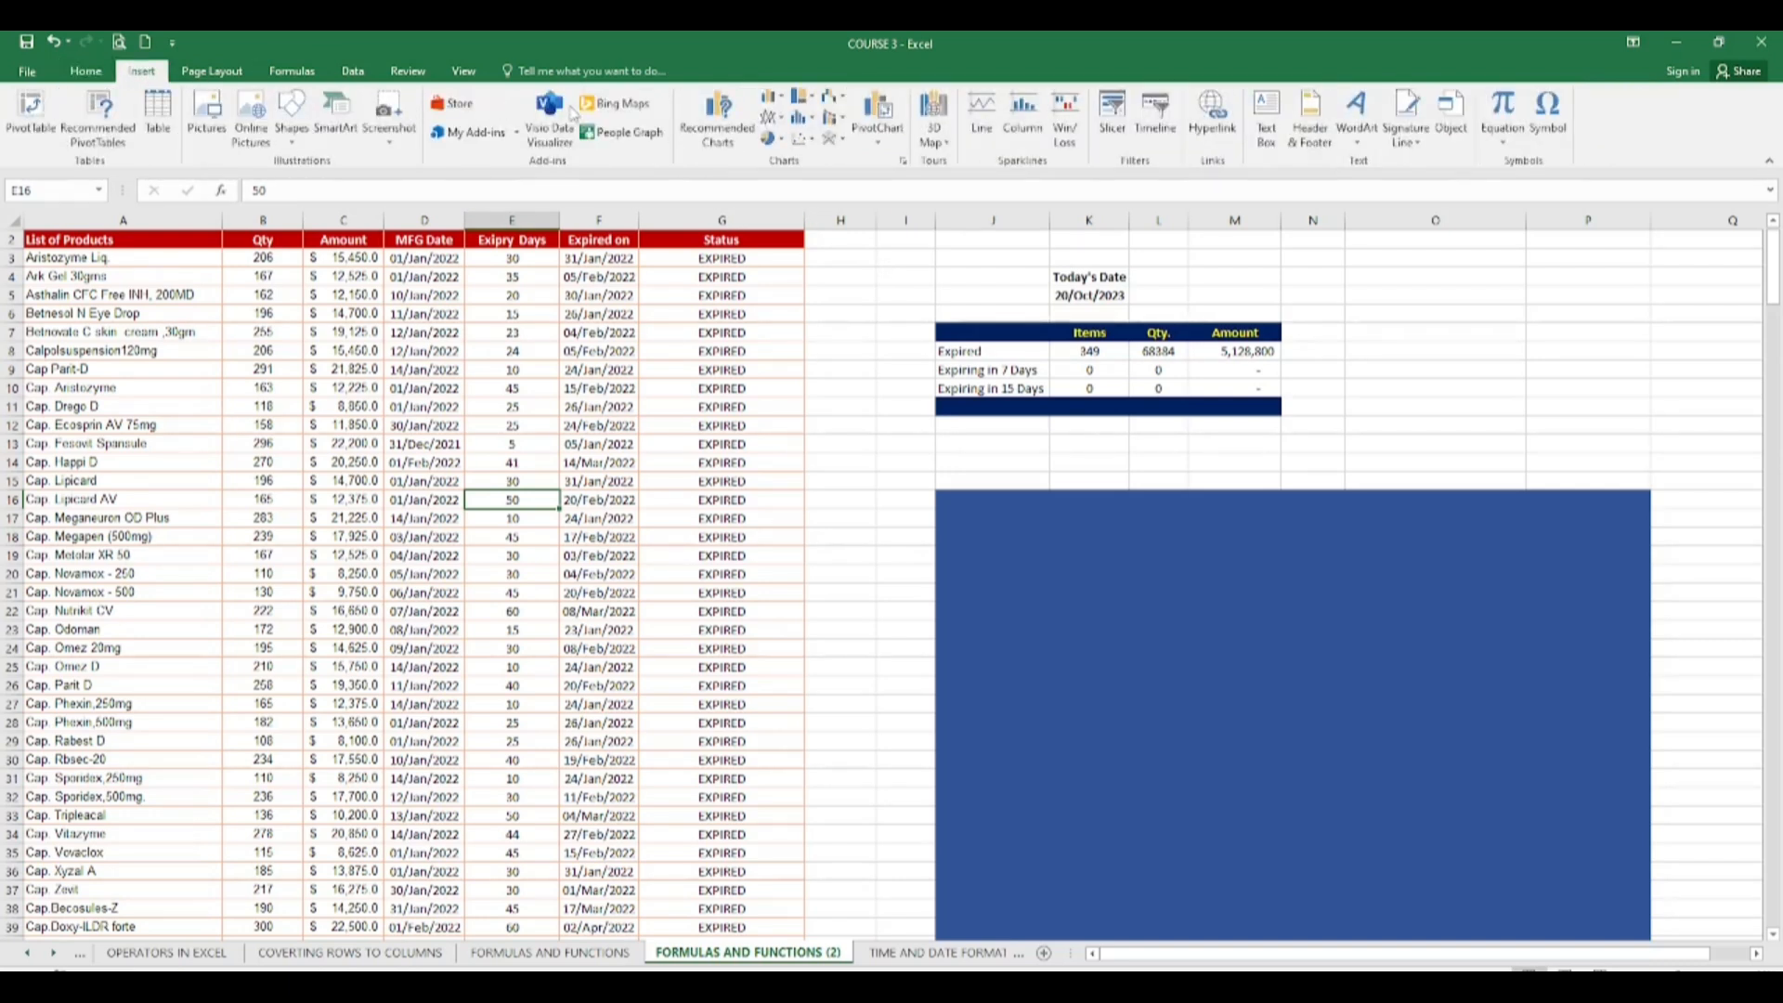
{"action": "left_click", "coordinate": [777, 142]}
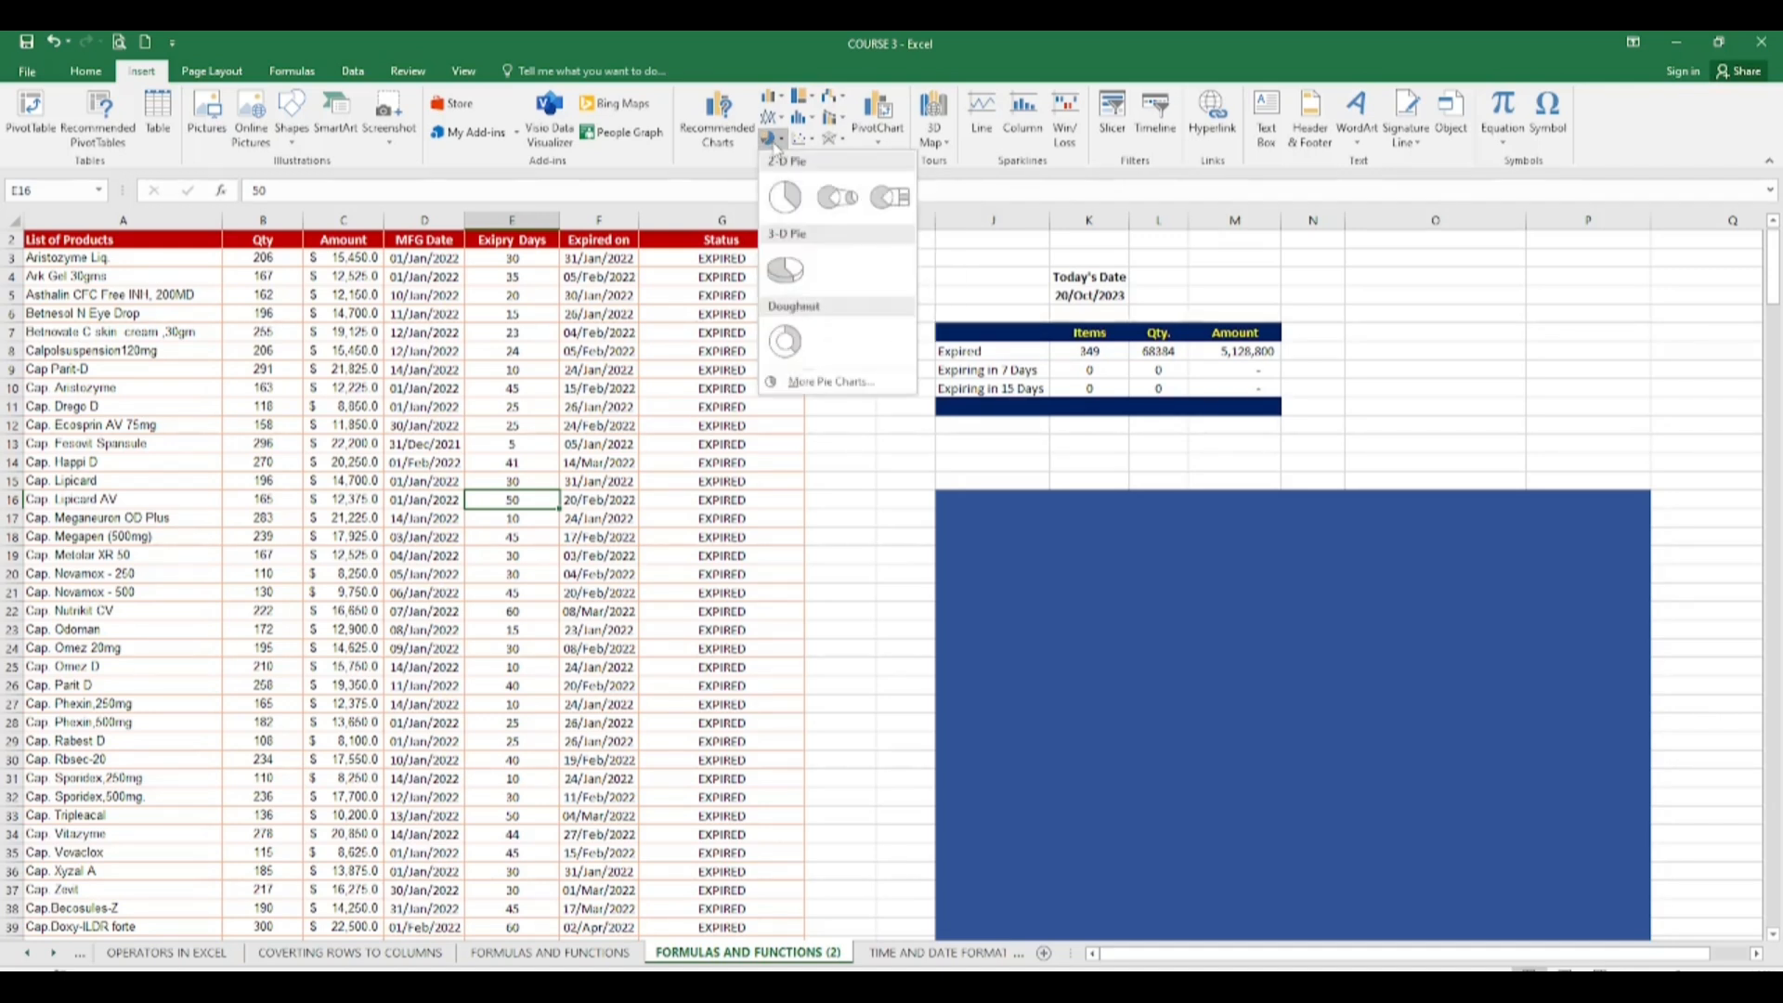
{"action": "left_click", "coordinate": [786, 198]}
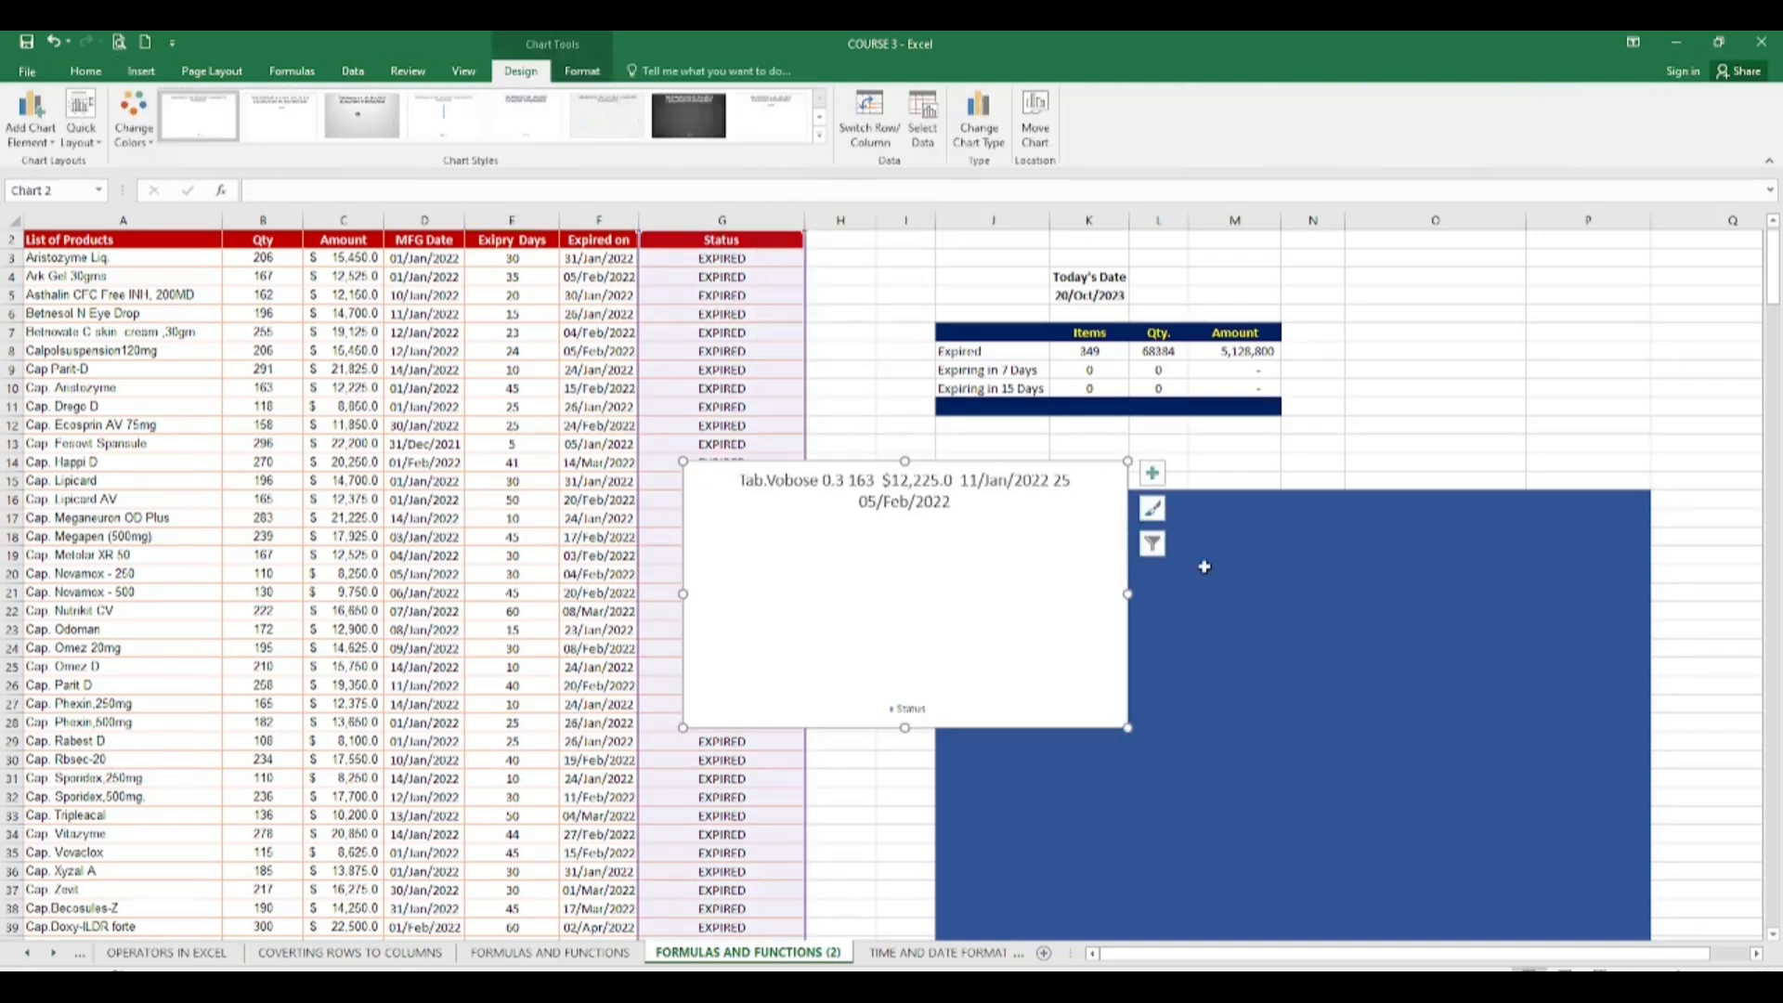
Step: Shrink the pie chart and position it near the upper-left corner of the dark blue block below the summary table
{"action": "left_click", "coordinate": [1027, 502]}
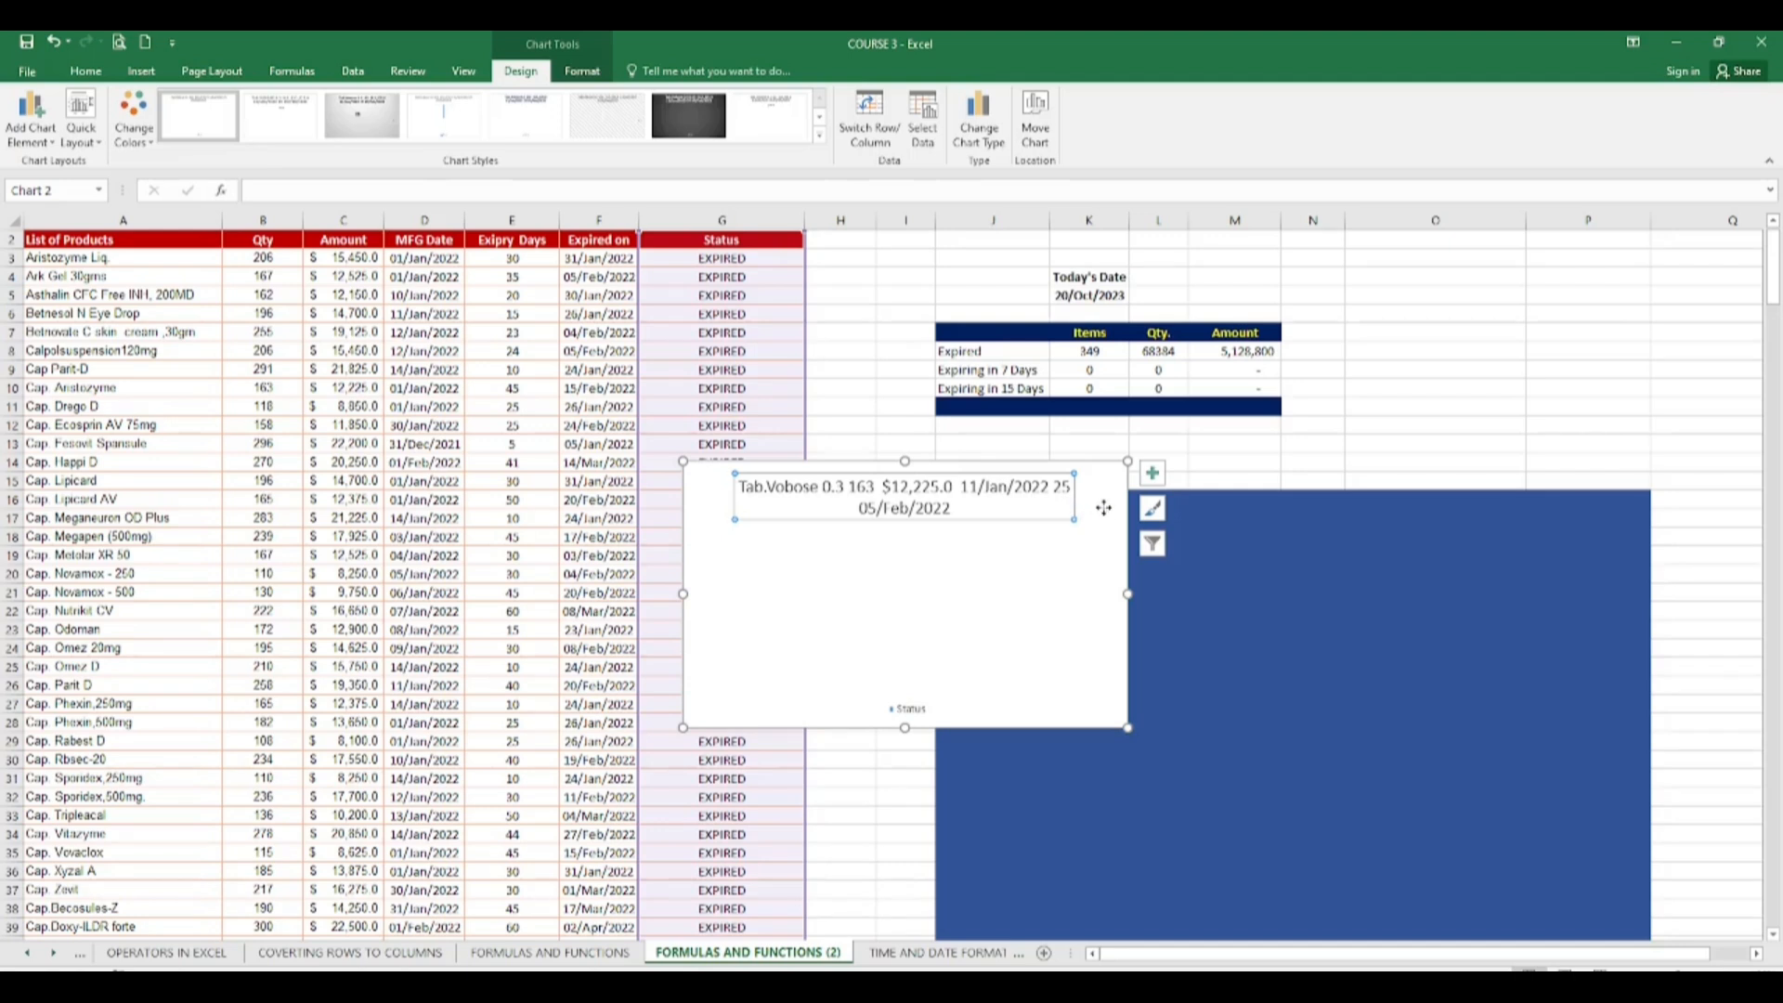
{"action": "left_click_drag", "start_coordinate": [1105, 508], "coordinate": [1176, 542]}
{"action": "left_click", "coordinate": [1176, 564]}
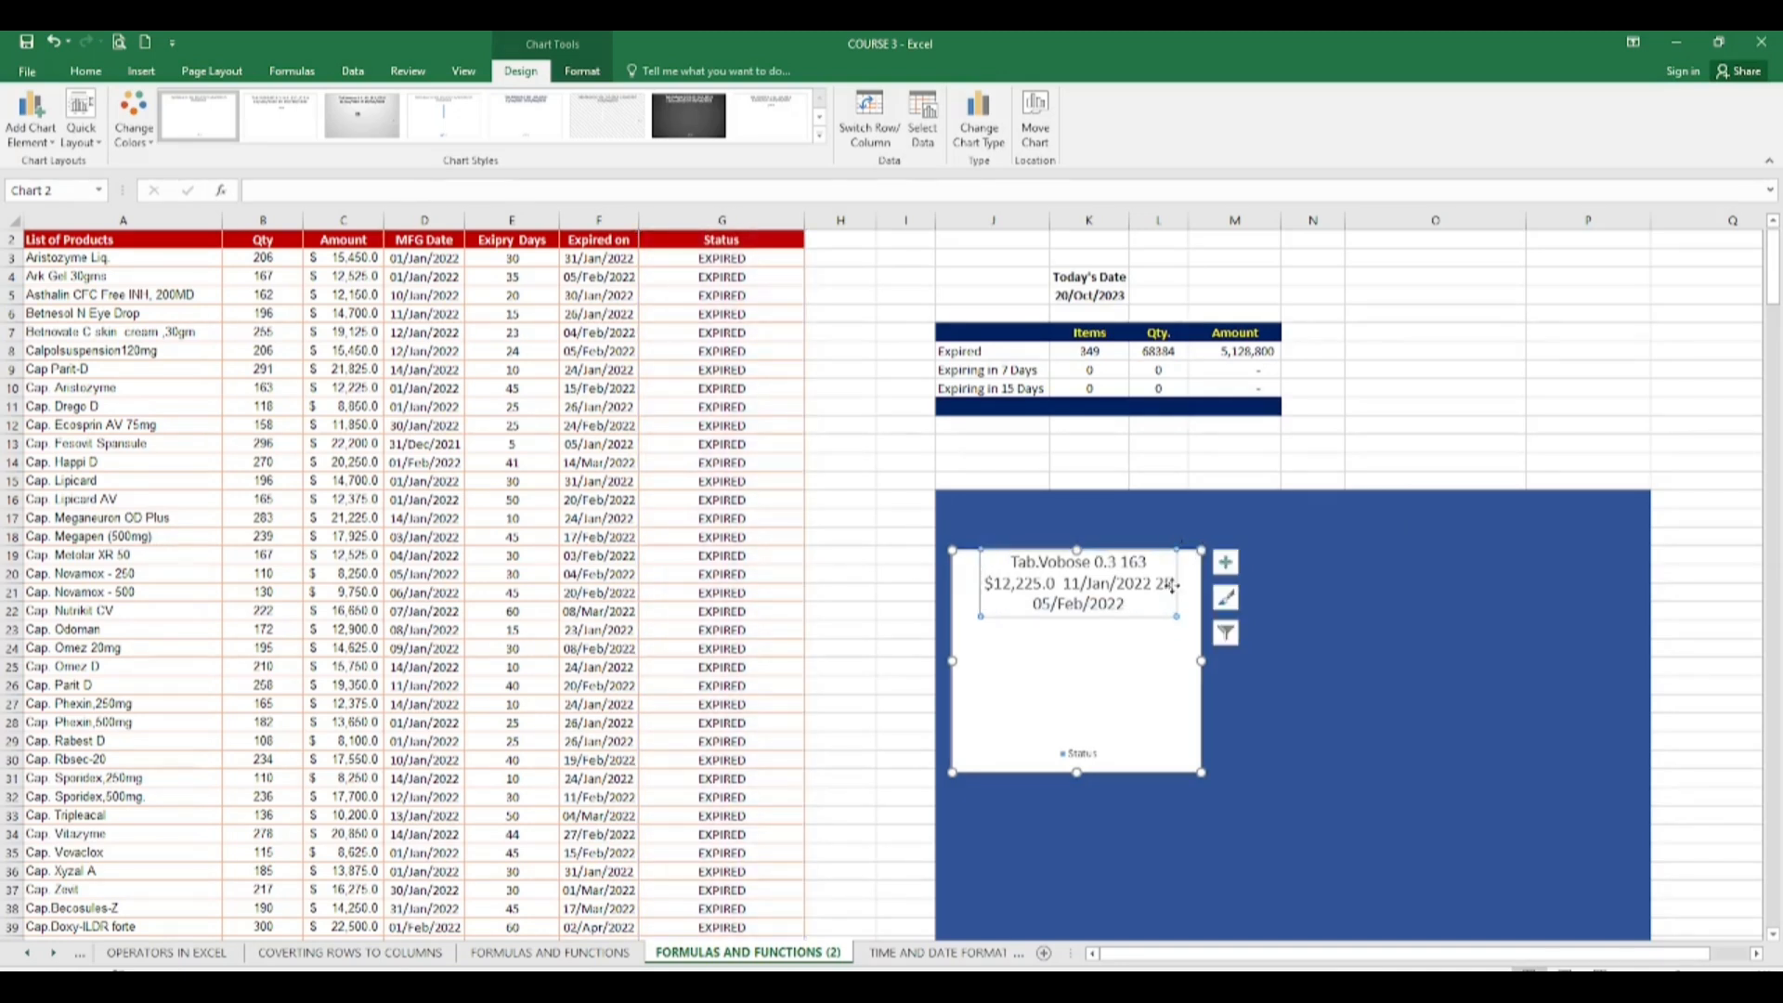
{"action": "left_click", "coordinate": [1170, 657]}
{"action": "mouse_move", "coordinate": [1168, 657]}
{"action": "left_mouse_down"}
{"action": "mouse_move", "coordinate": [1166, 609]}
{"action": "mouse_move", "coordinate": [1168, 625]}
{"action": "left_mouse_up"}
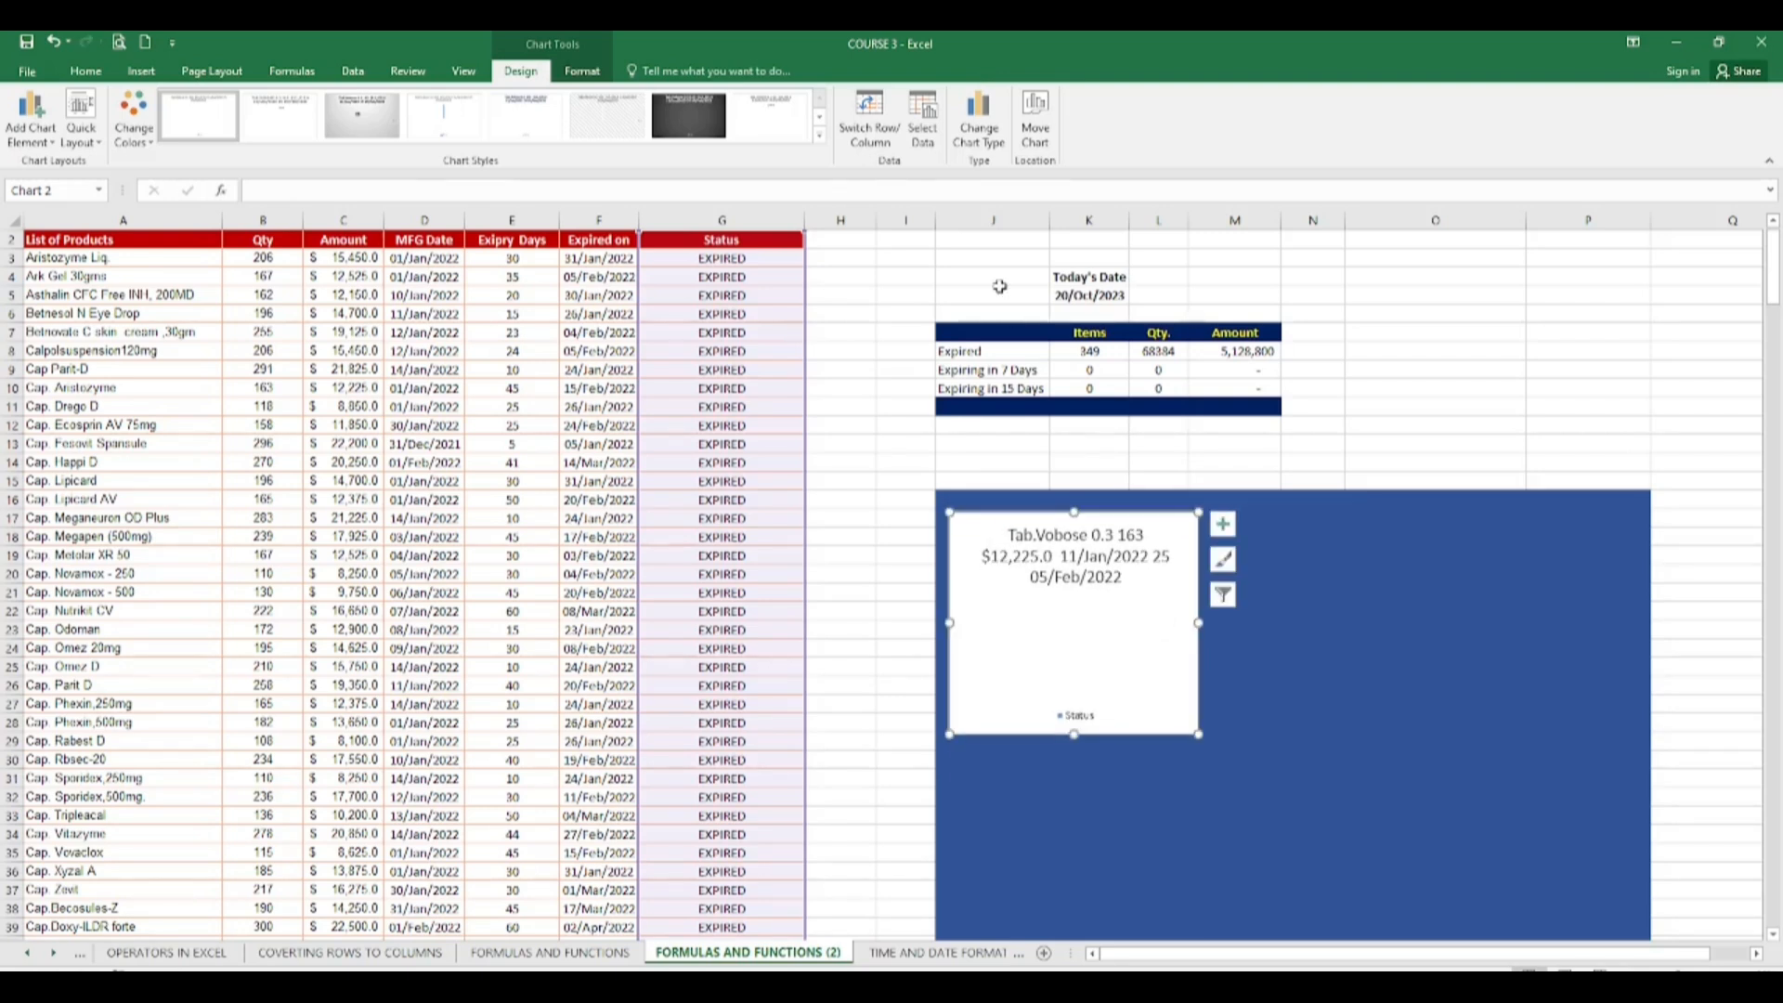
Step: Replace the pie chart's data range with the Expired label and its item count, cells J8:K8
{"action": "left_click", "coordinate": [920, 130]}
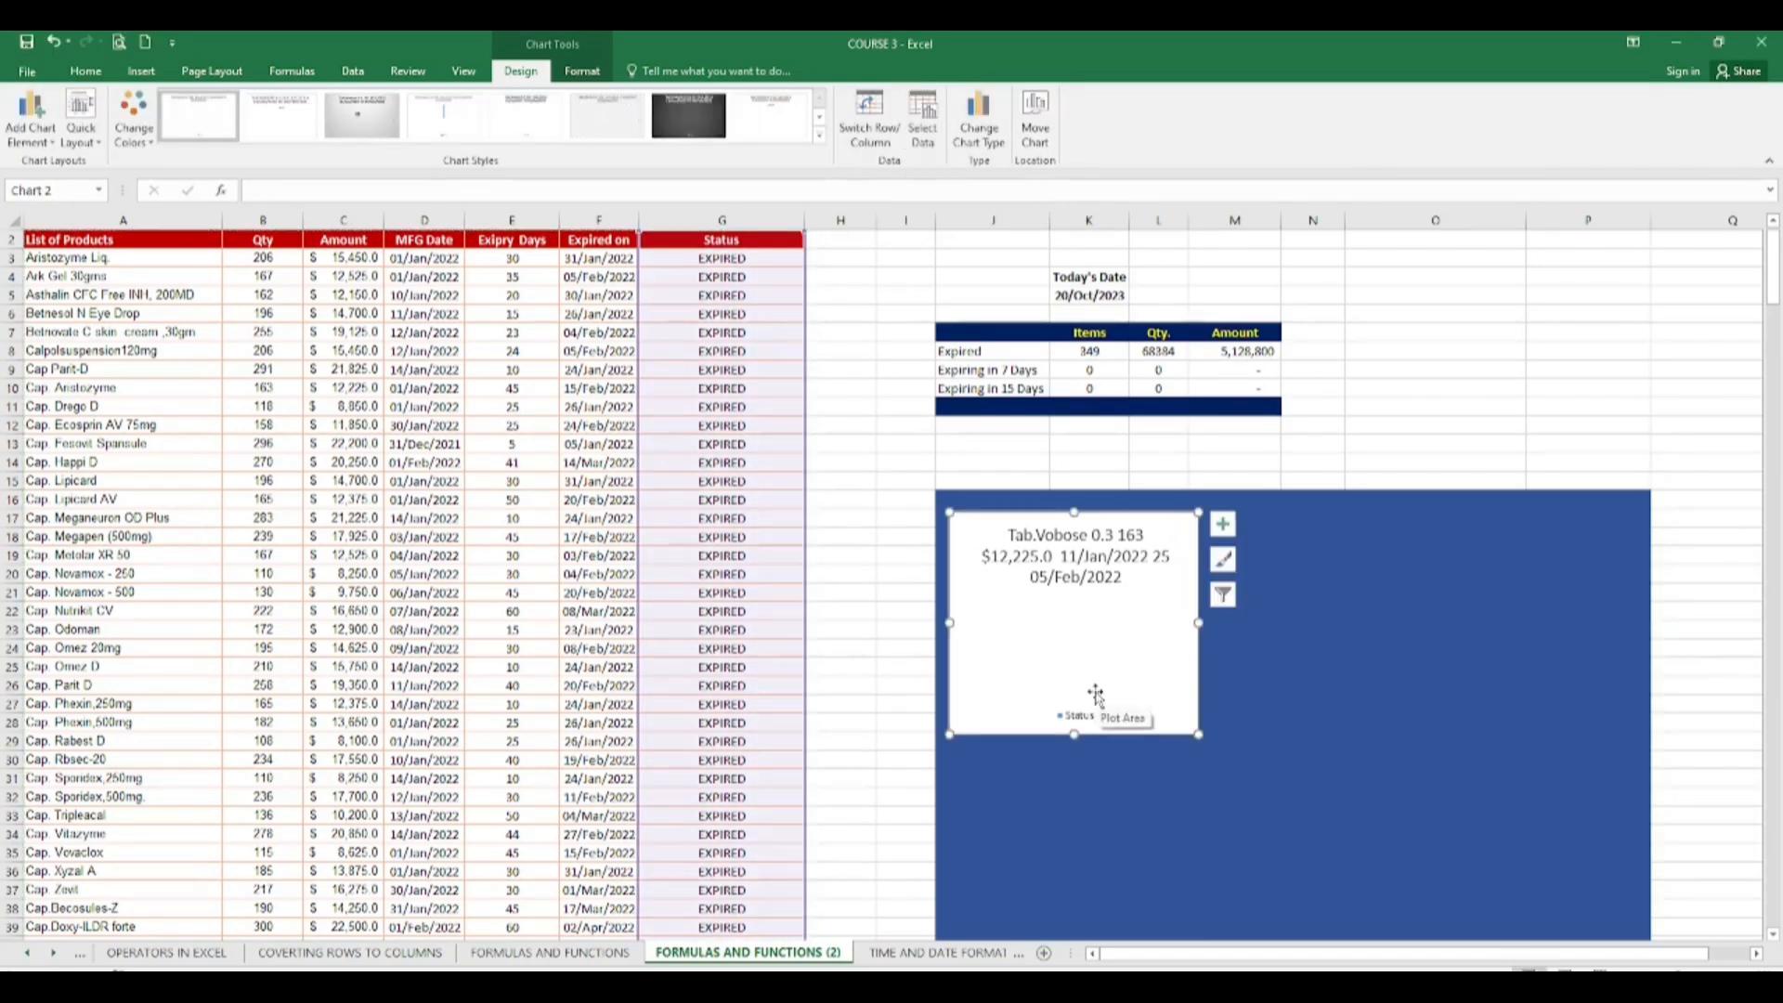
{"action": "left_click", "coordinate": [1095, 689]}
{"action": "left_click", "coordinate": [927, 141]}
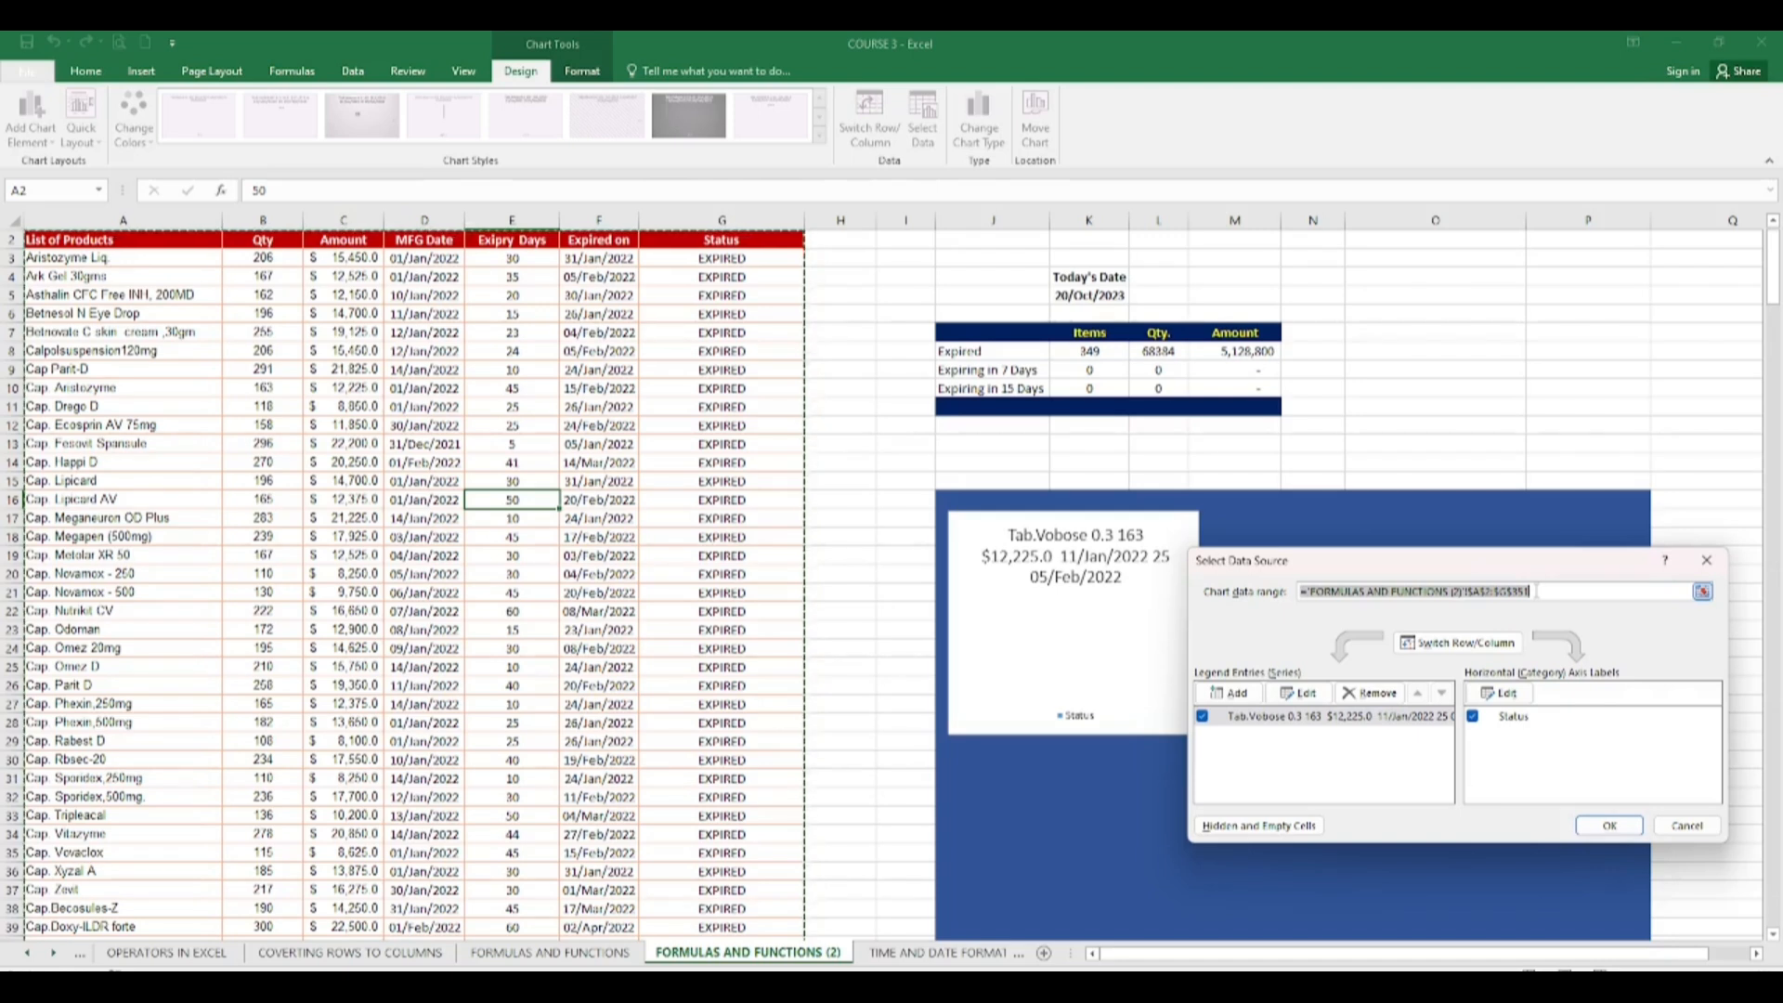
{"action": "key", "text": "BackSpace"}
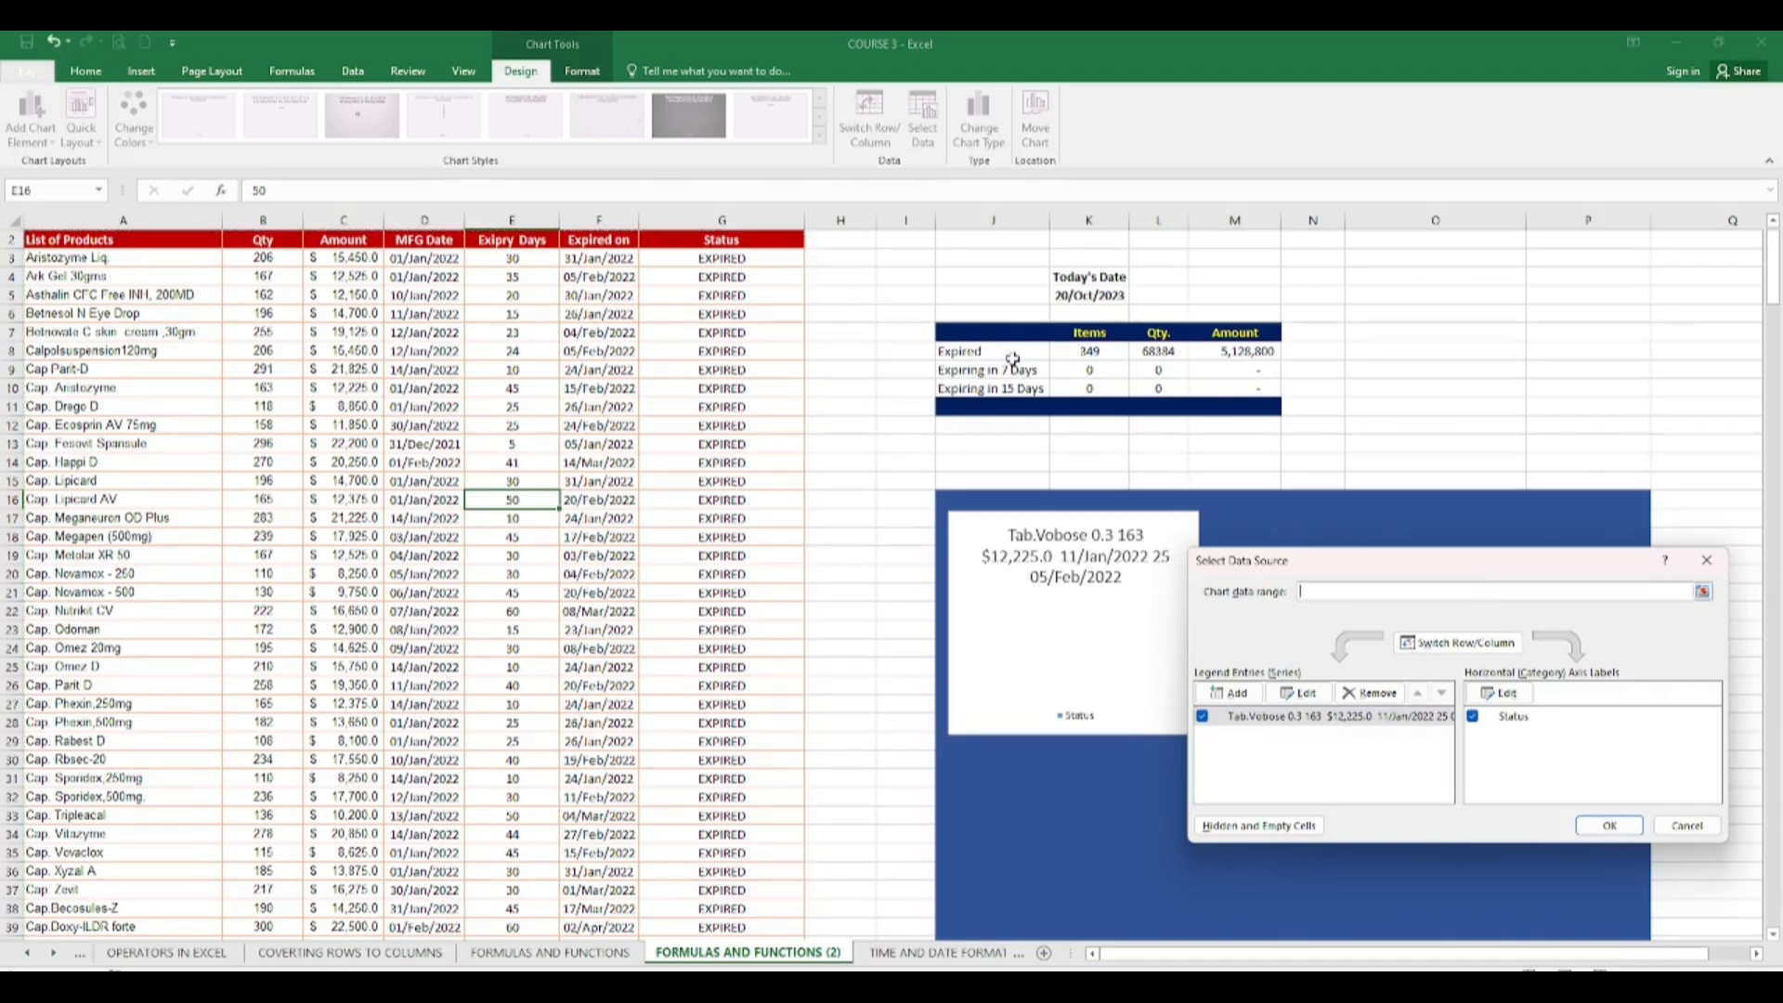
{"action": "left_click_drag", "start_coordinate": [955, 354], "coordinate": [1087, 358]}
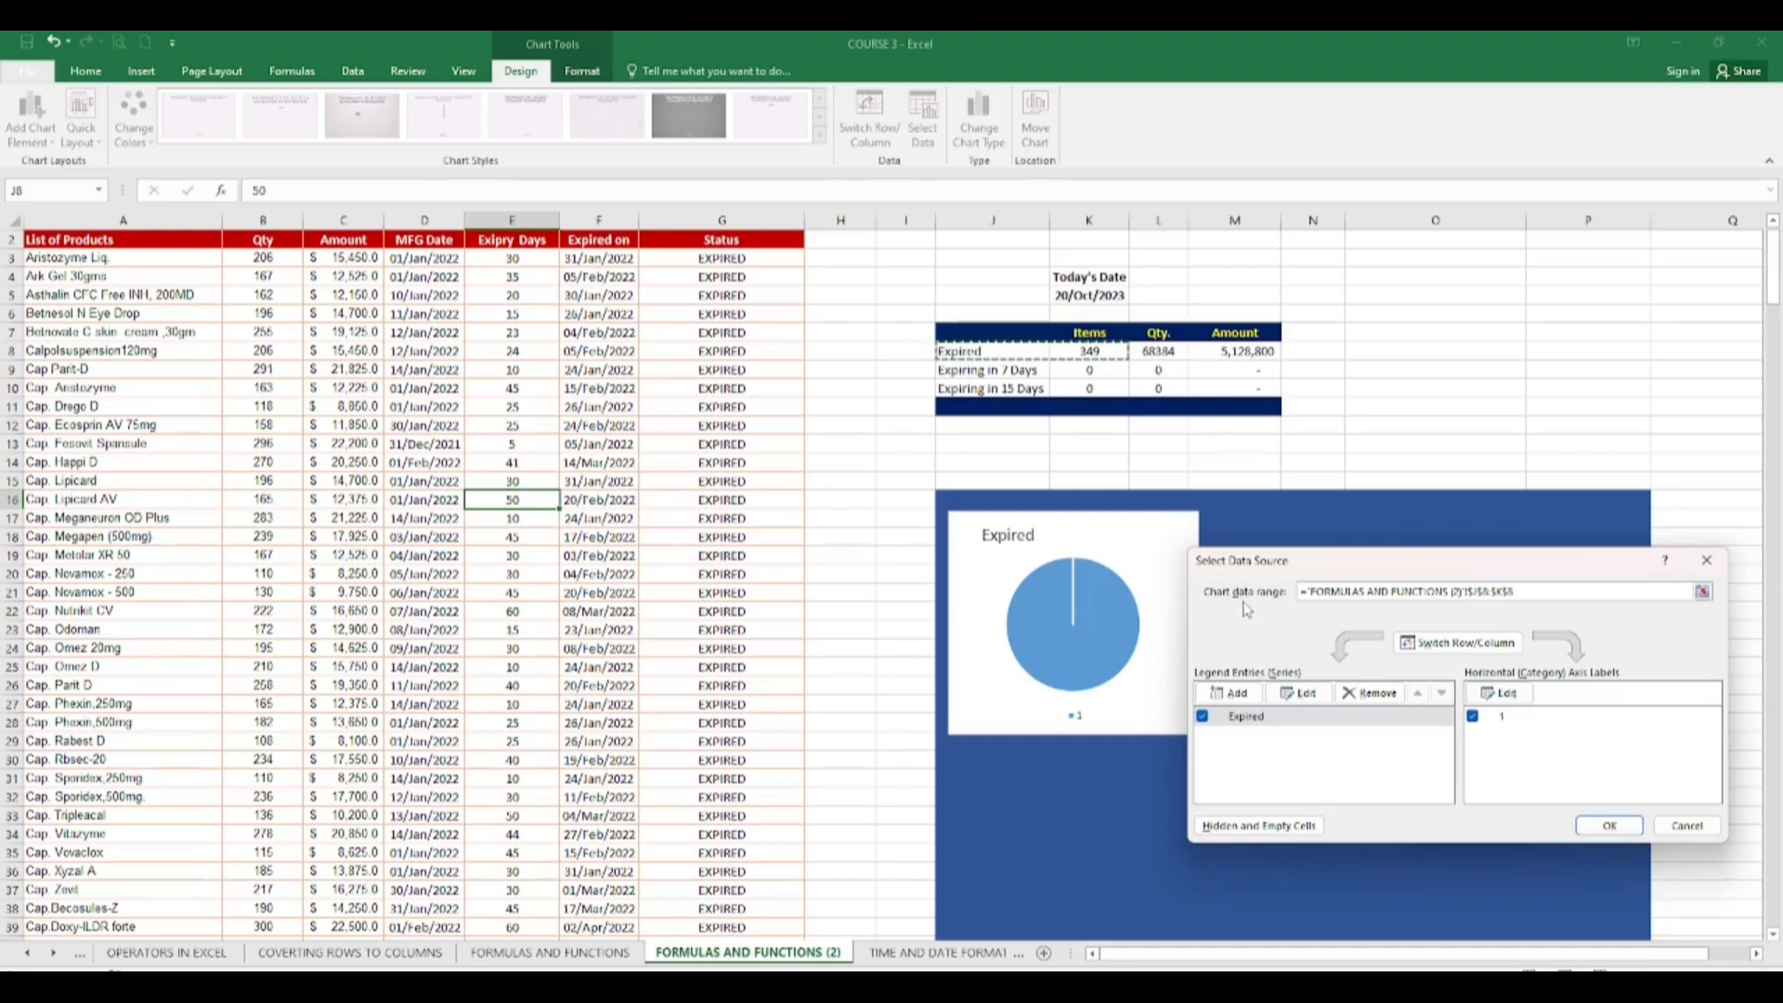
Step: Set the pie chart's category axis labels to cell K8 and accept the data source
{"action": "left_click", "coordinate": [1498, 693]}
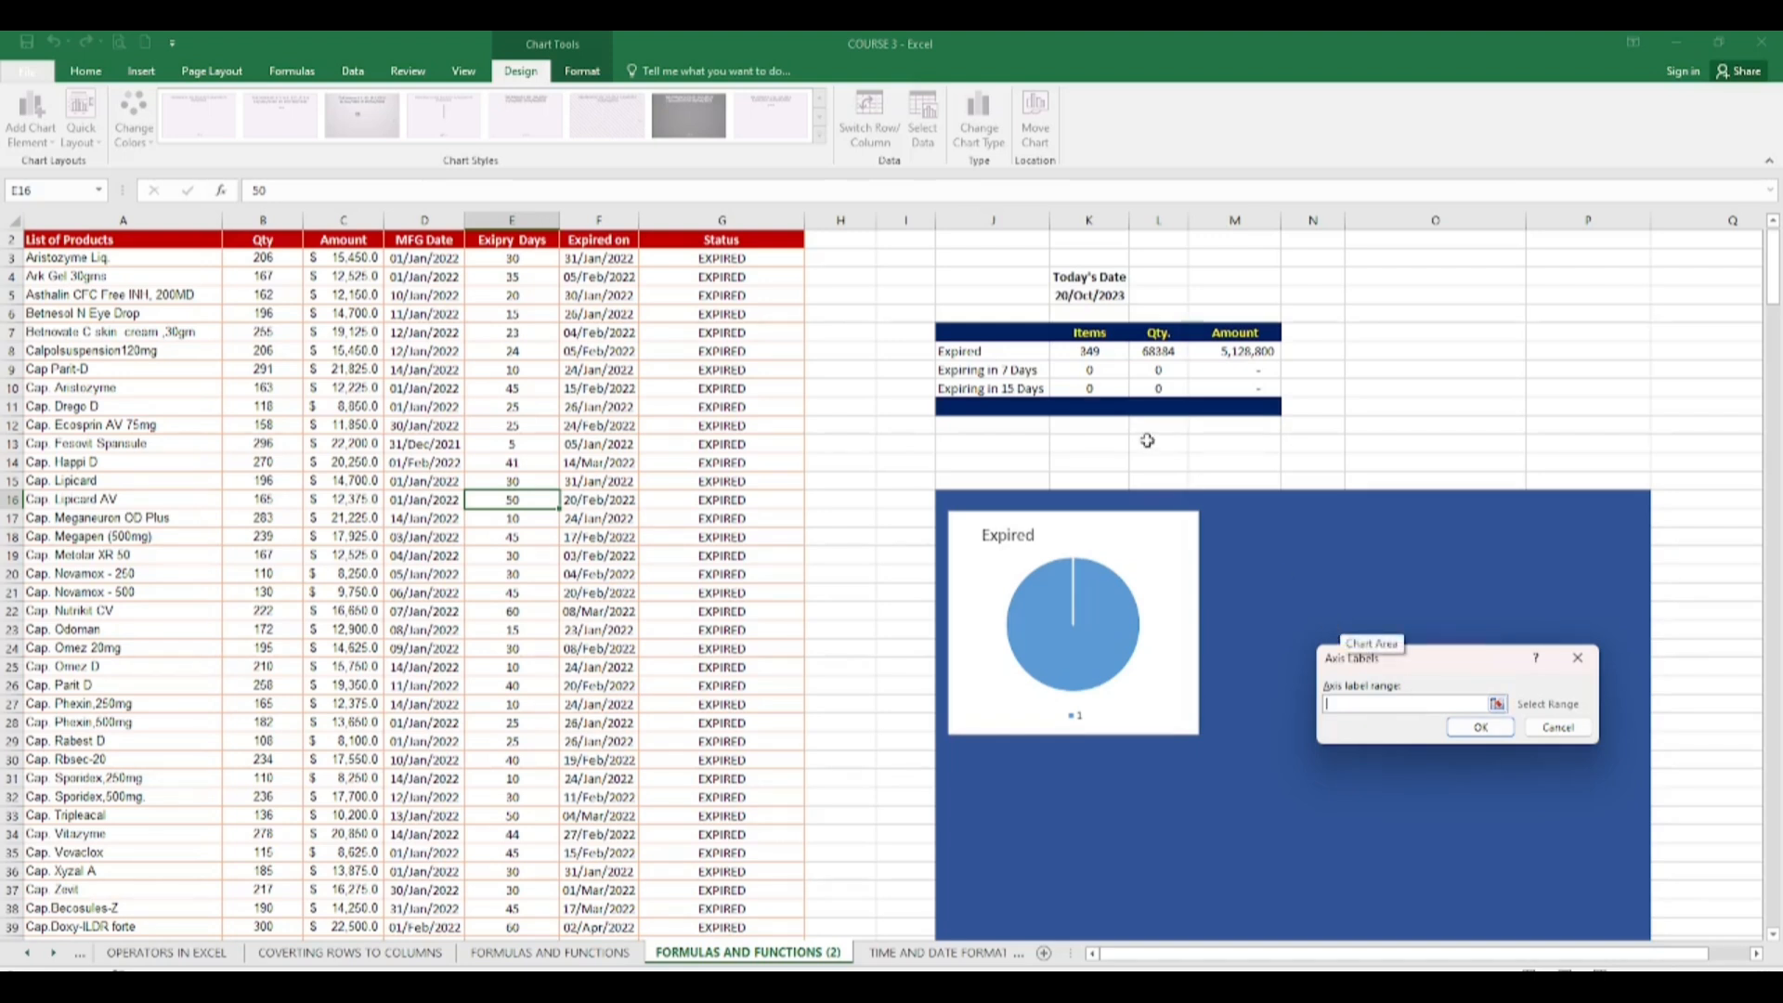
{"action": "left_click", "coordinate": [1083, 351]}
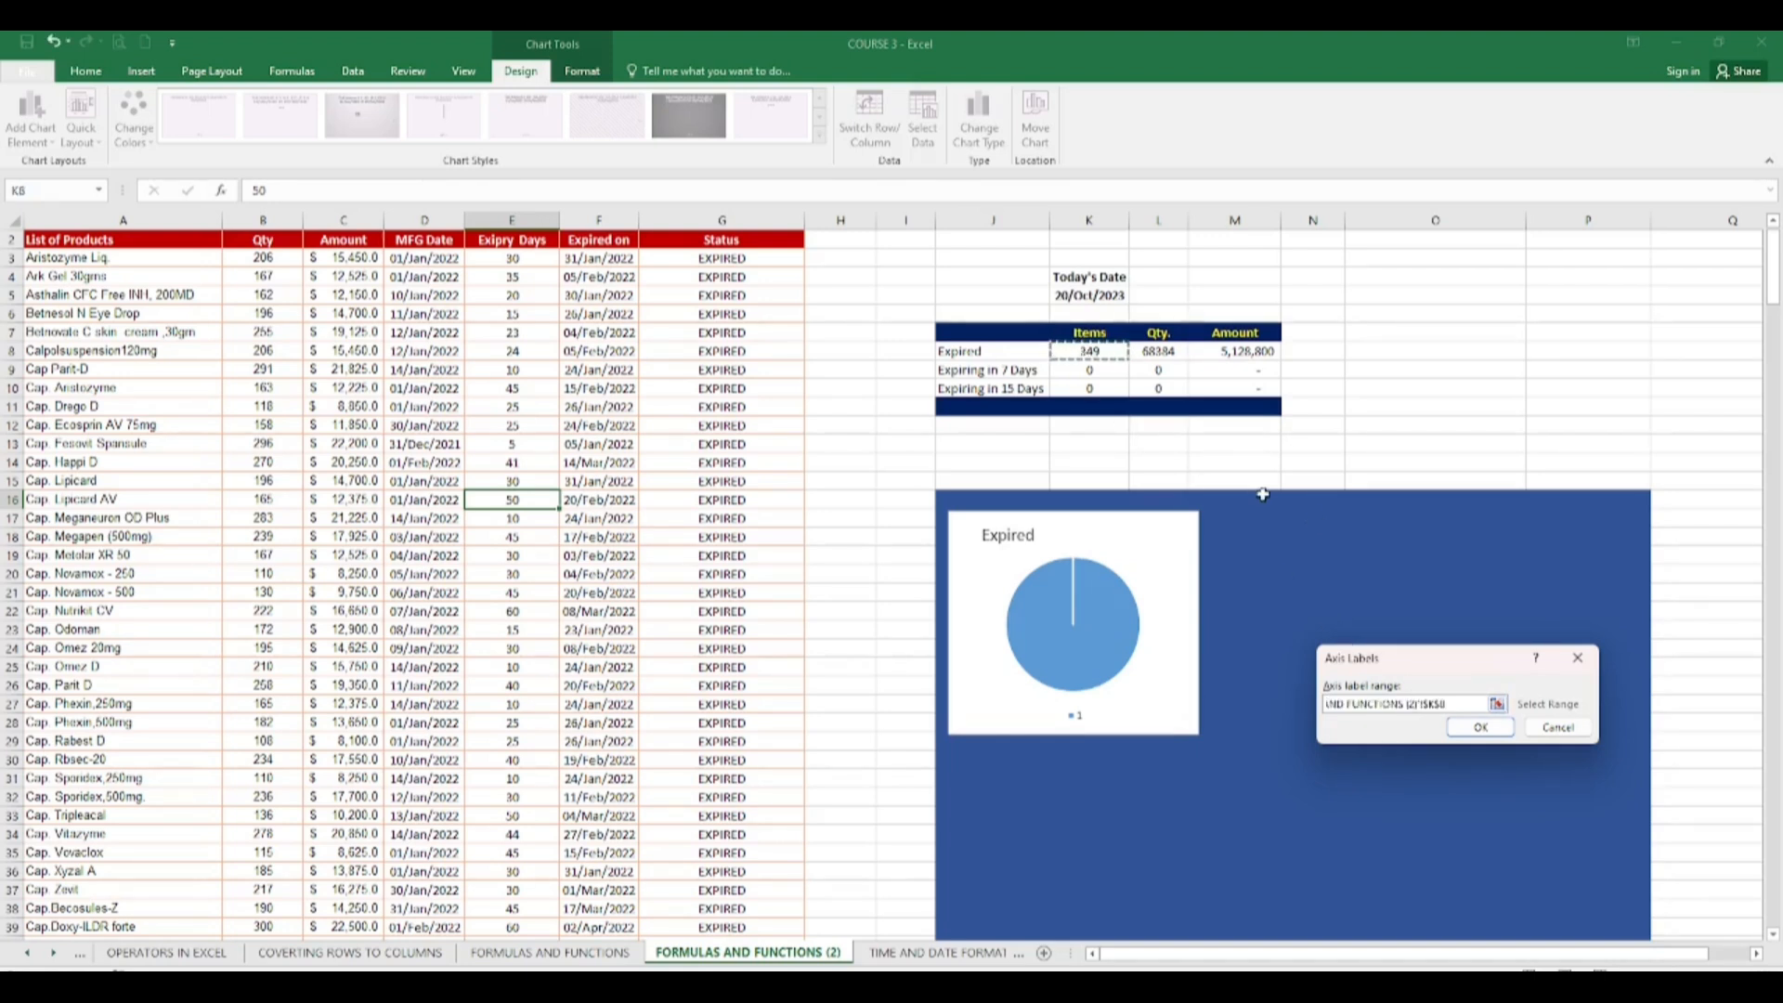
{"action": "left_click", "coordinate": [1480, 727]}
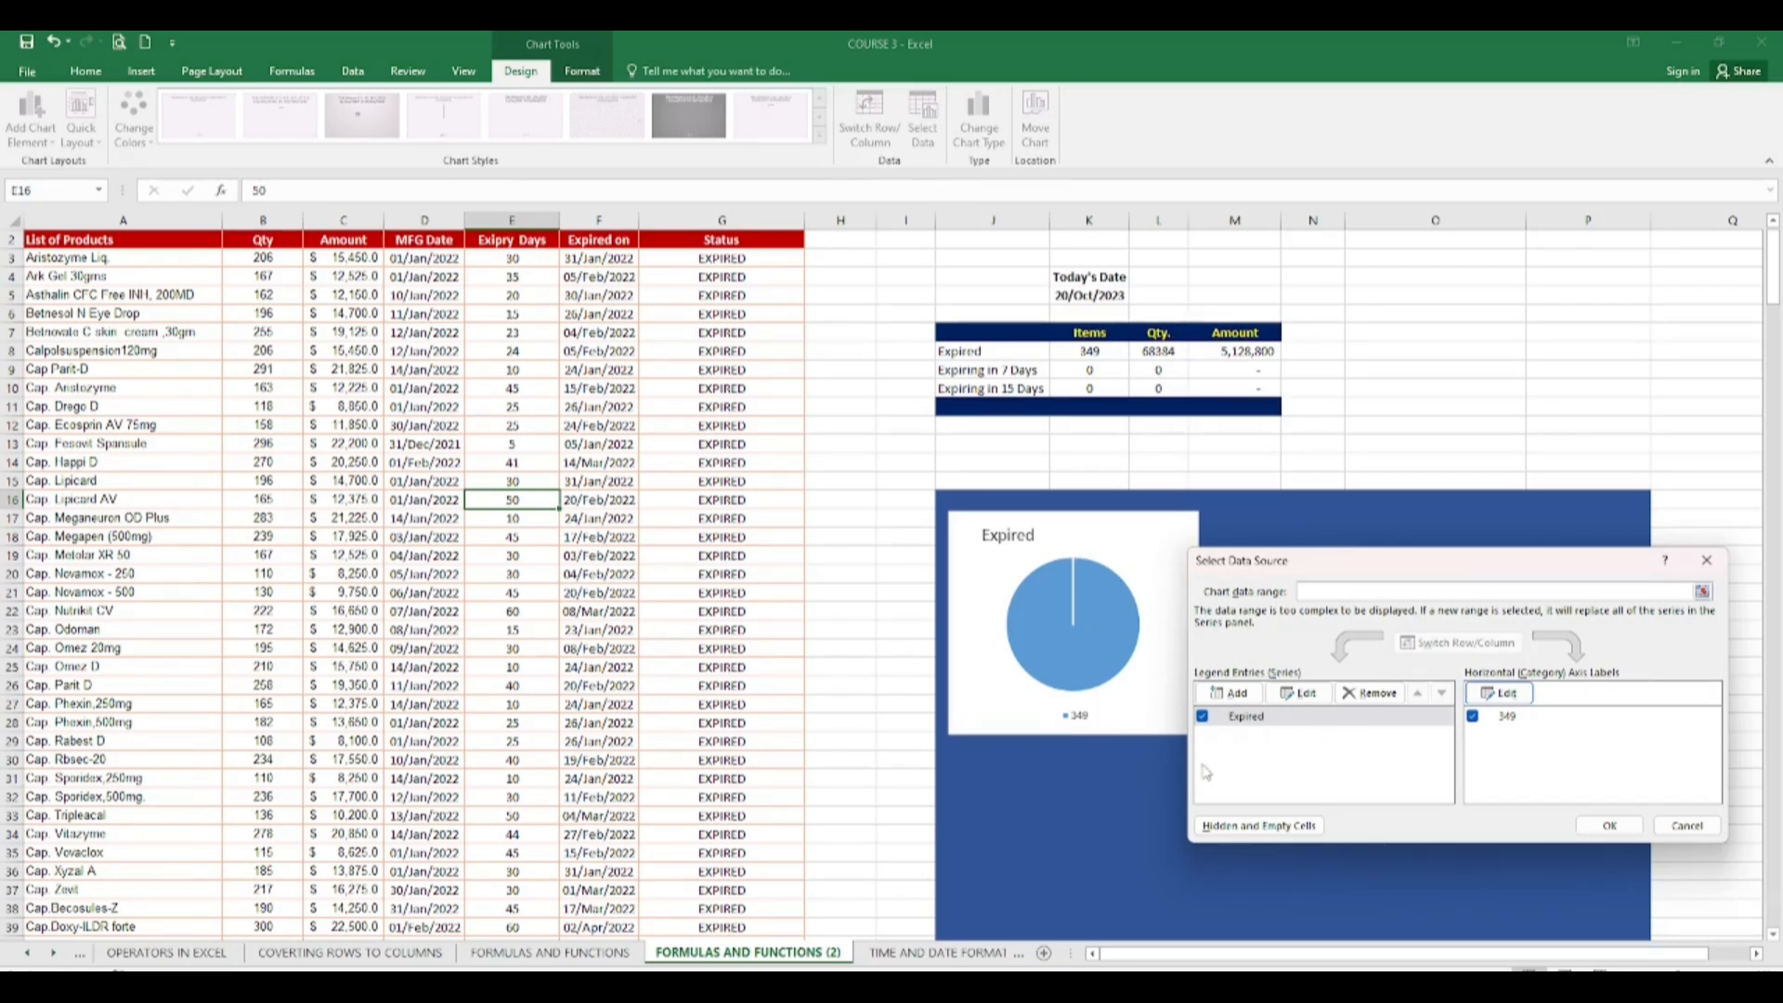
{"action": "left_click", "coordinate": [1587, 827]}
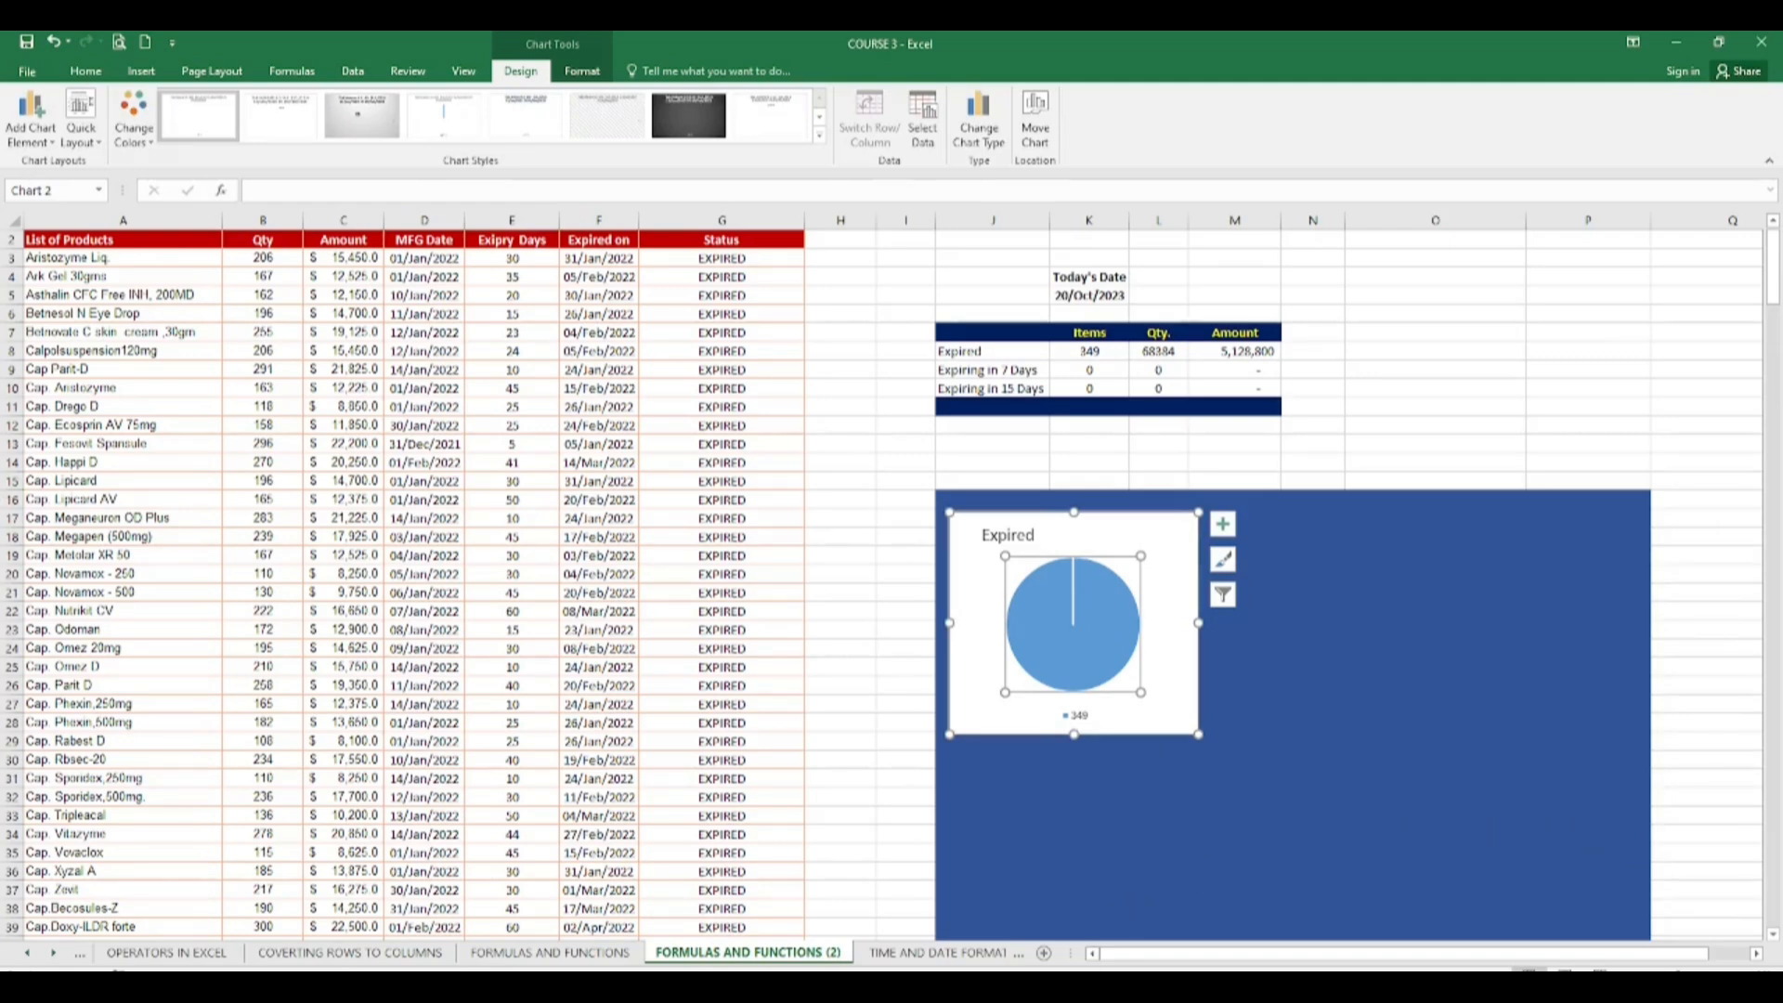
Step: Examine the finished Expired pie chart in the Expiry-Formula workbook and return to the COURSE 3 workbook
{"action": "left_click", "coordinate": [1202, 949]}
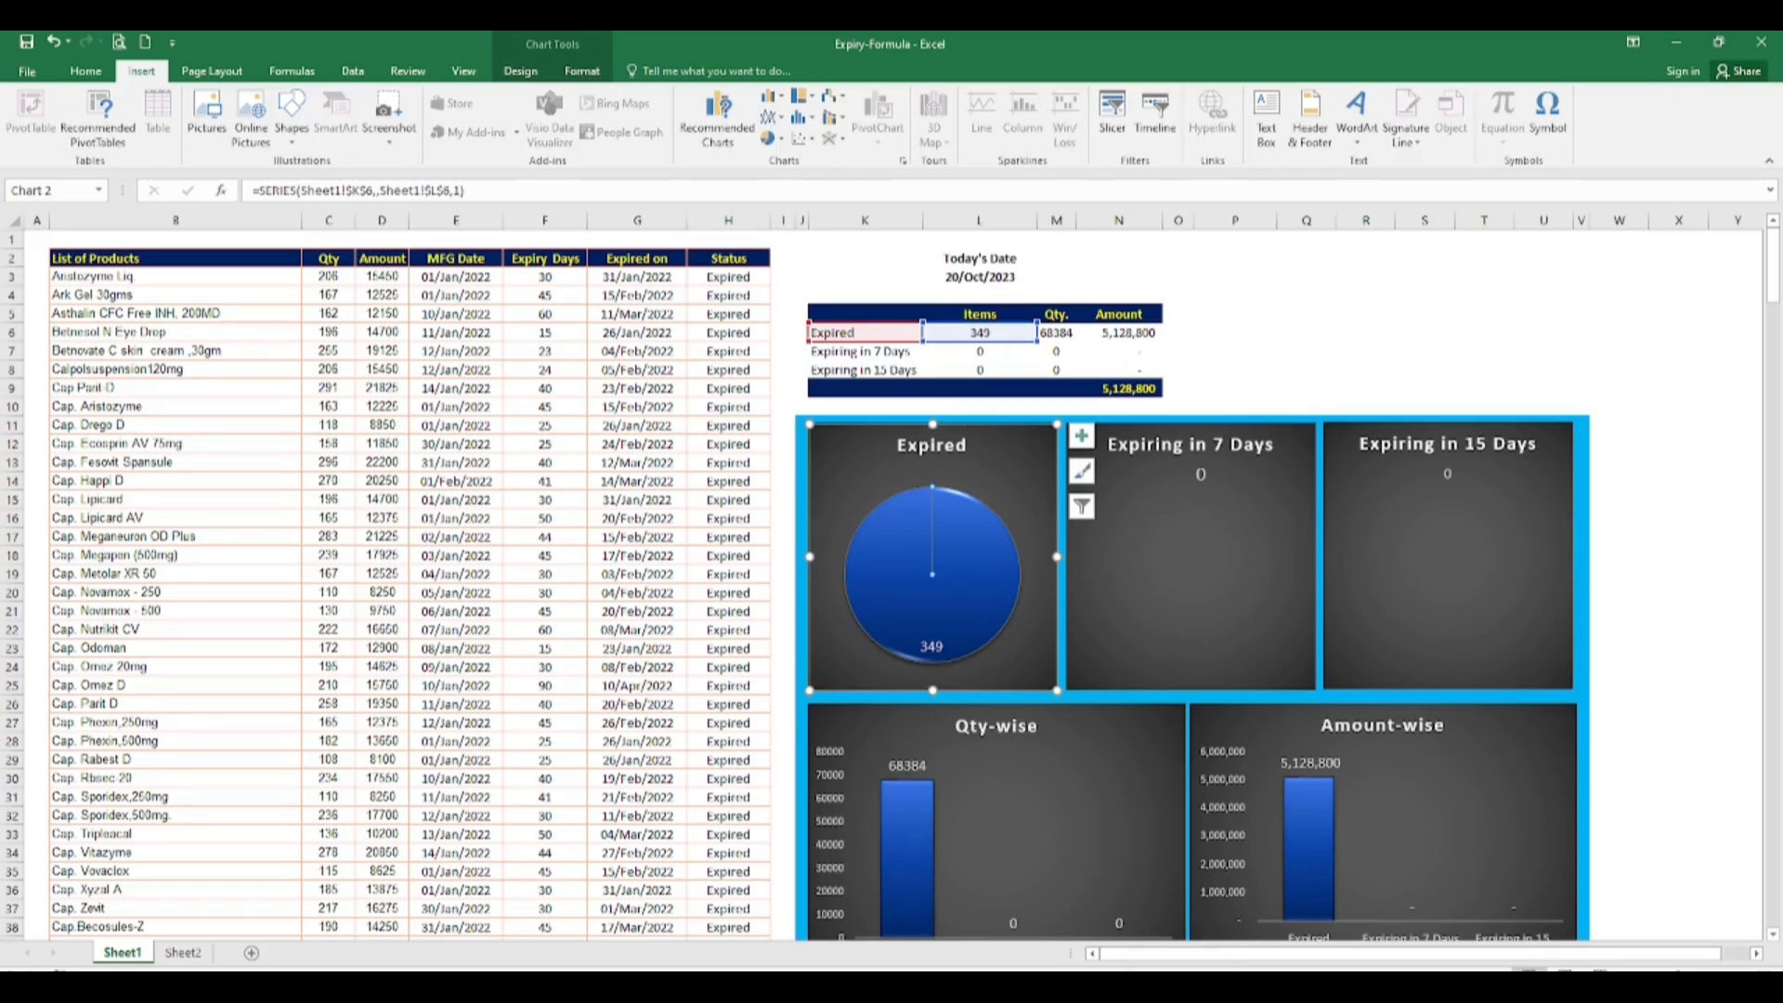
{"action": "mouse_move", "coordinate": [1178, 958]}
{"action": "left_click", "coordinate": [1037, 873]}
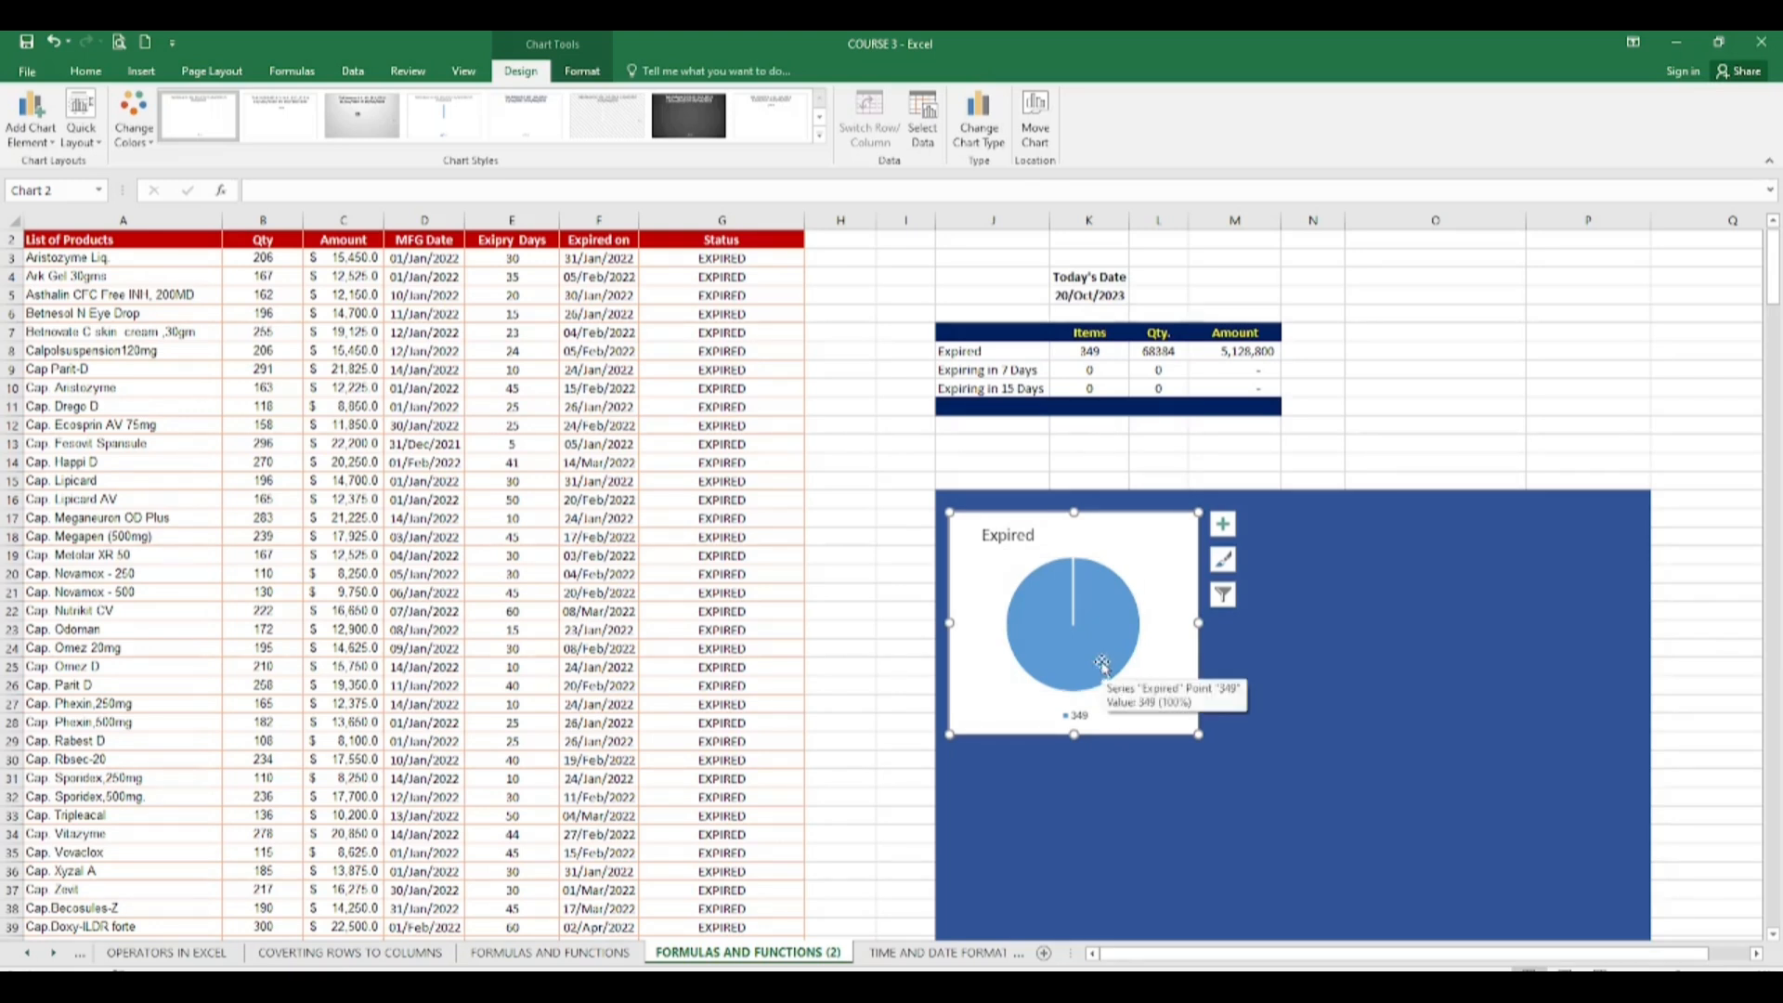
Step: Examine the value and name filters of the Expired pie chart
{"action": "left_click", "coordinate": [1235, 597]}
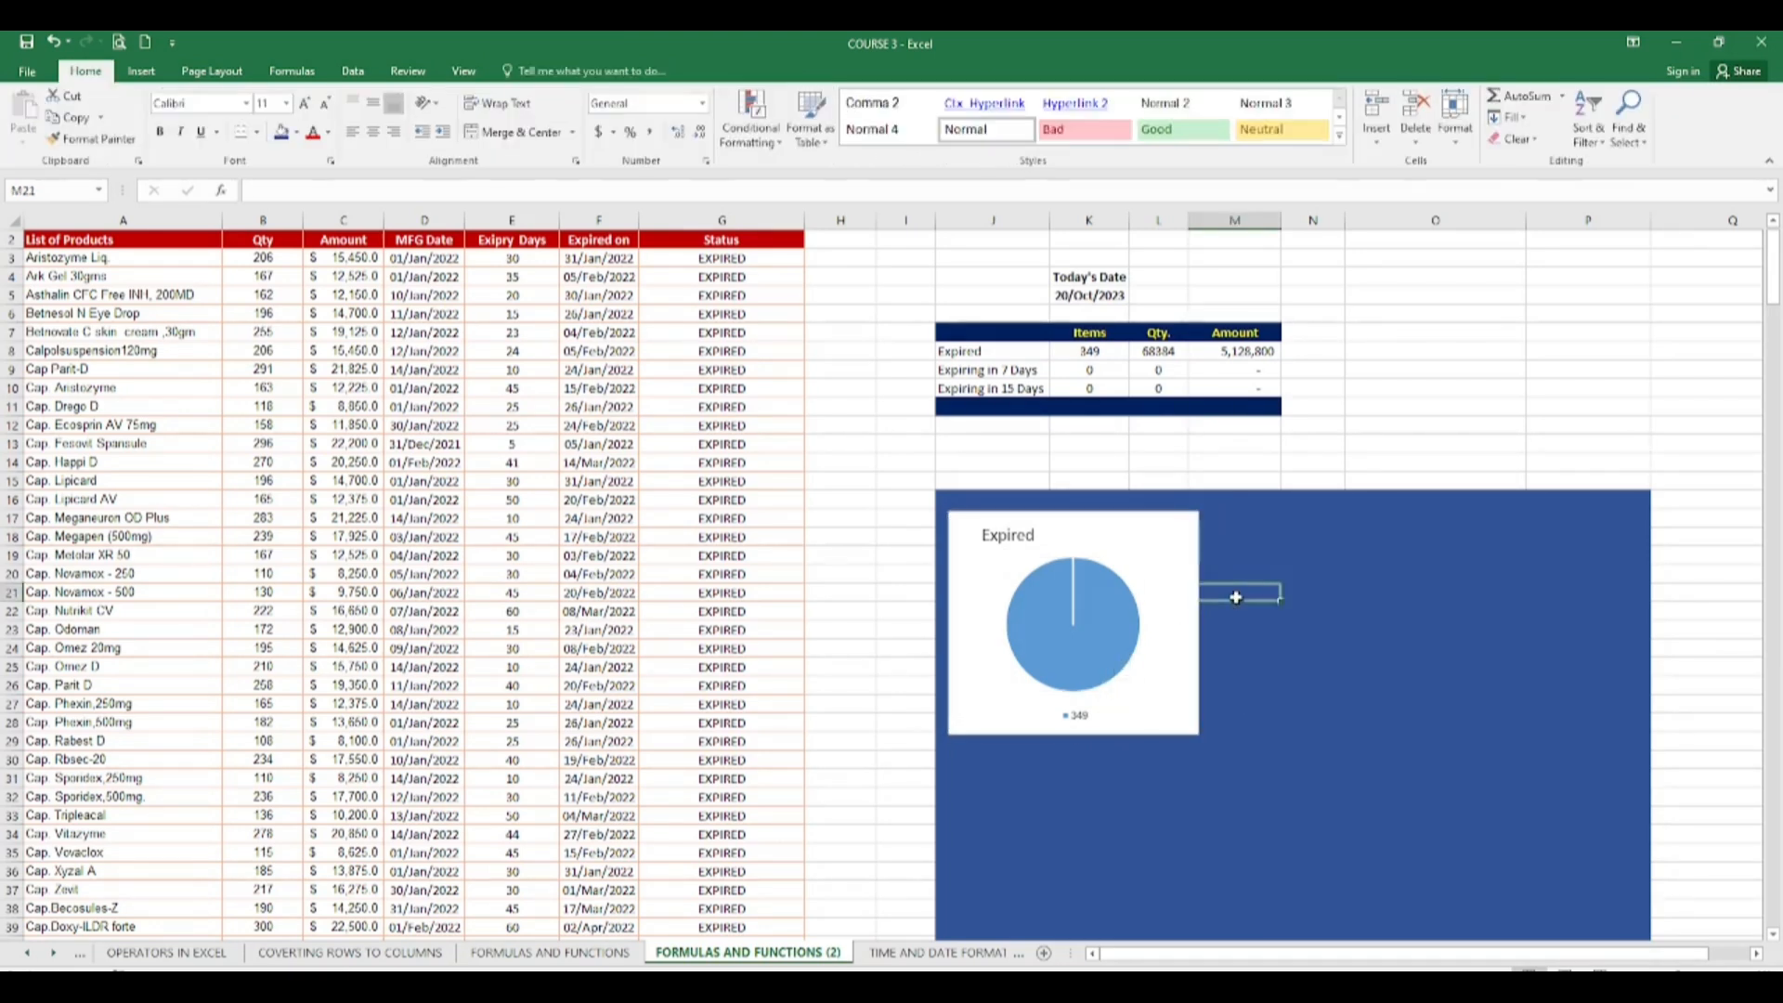
{"action": "left_click", "coordinate": [1144, 646]}
{"action": "left_click", "coordinate": [1222, 594]}
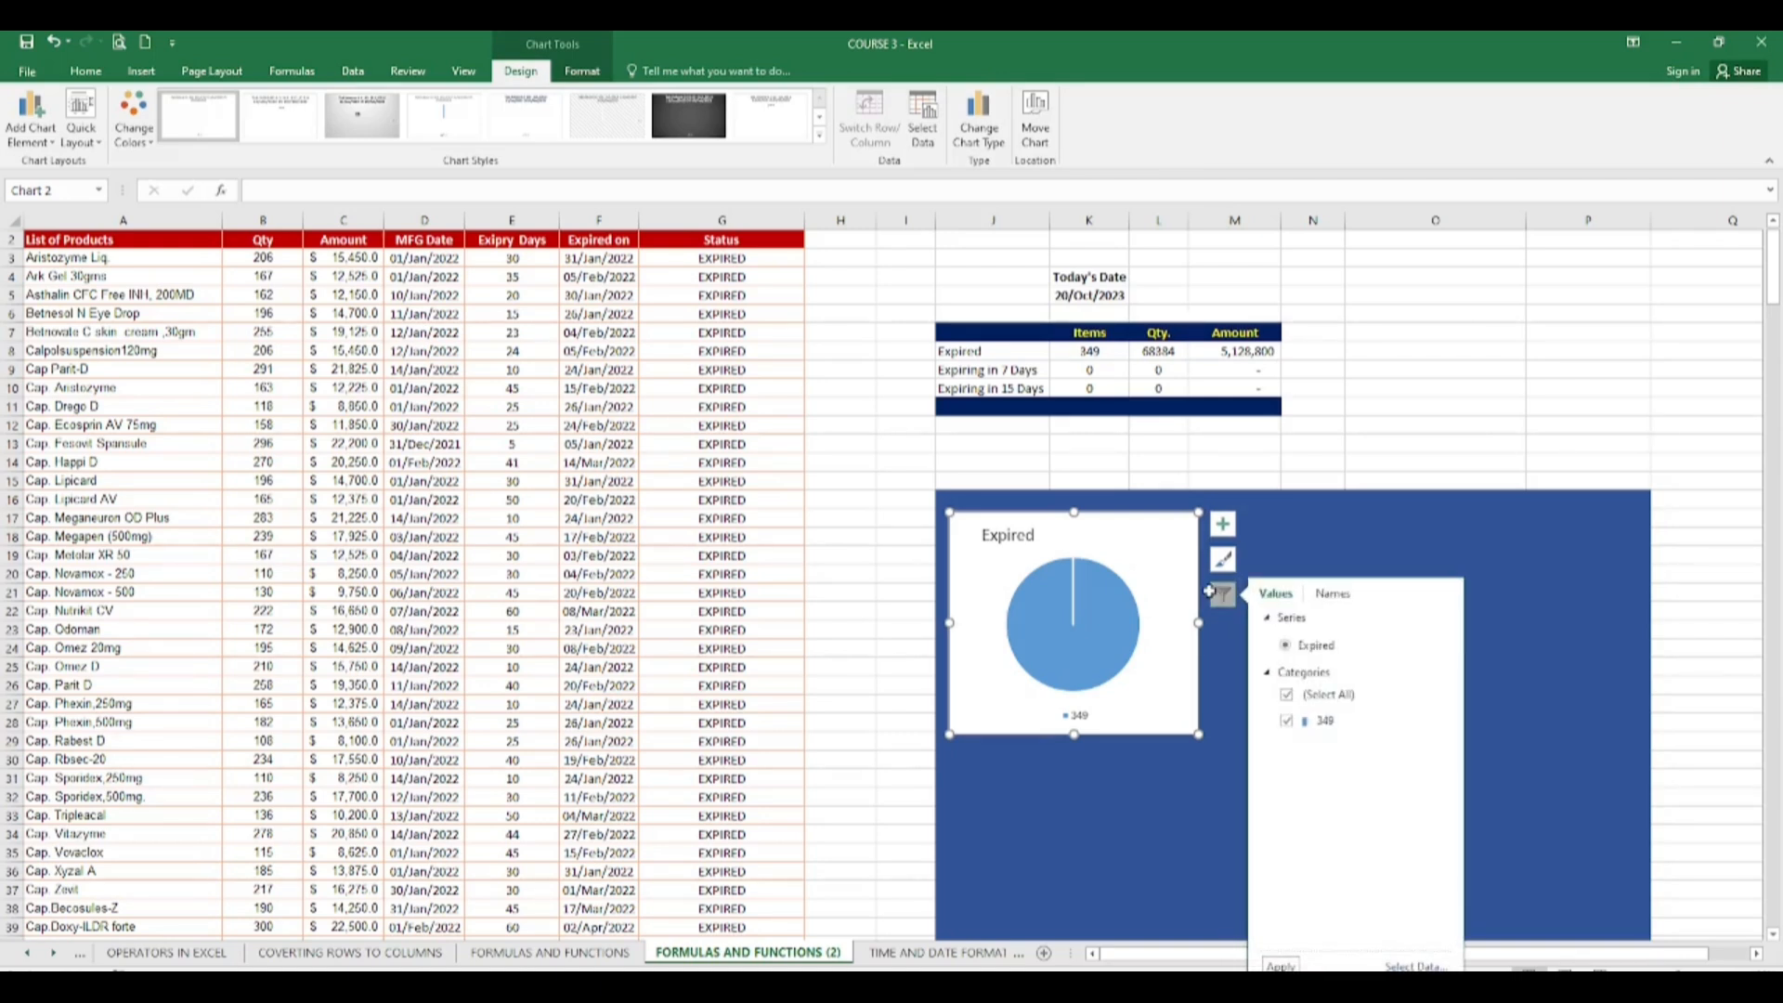
{"action": "left_click", "coordinate": [1331, 594]}
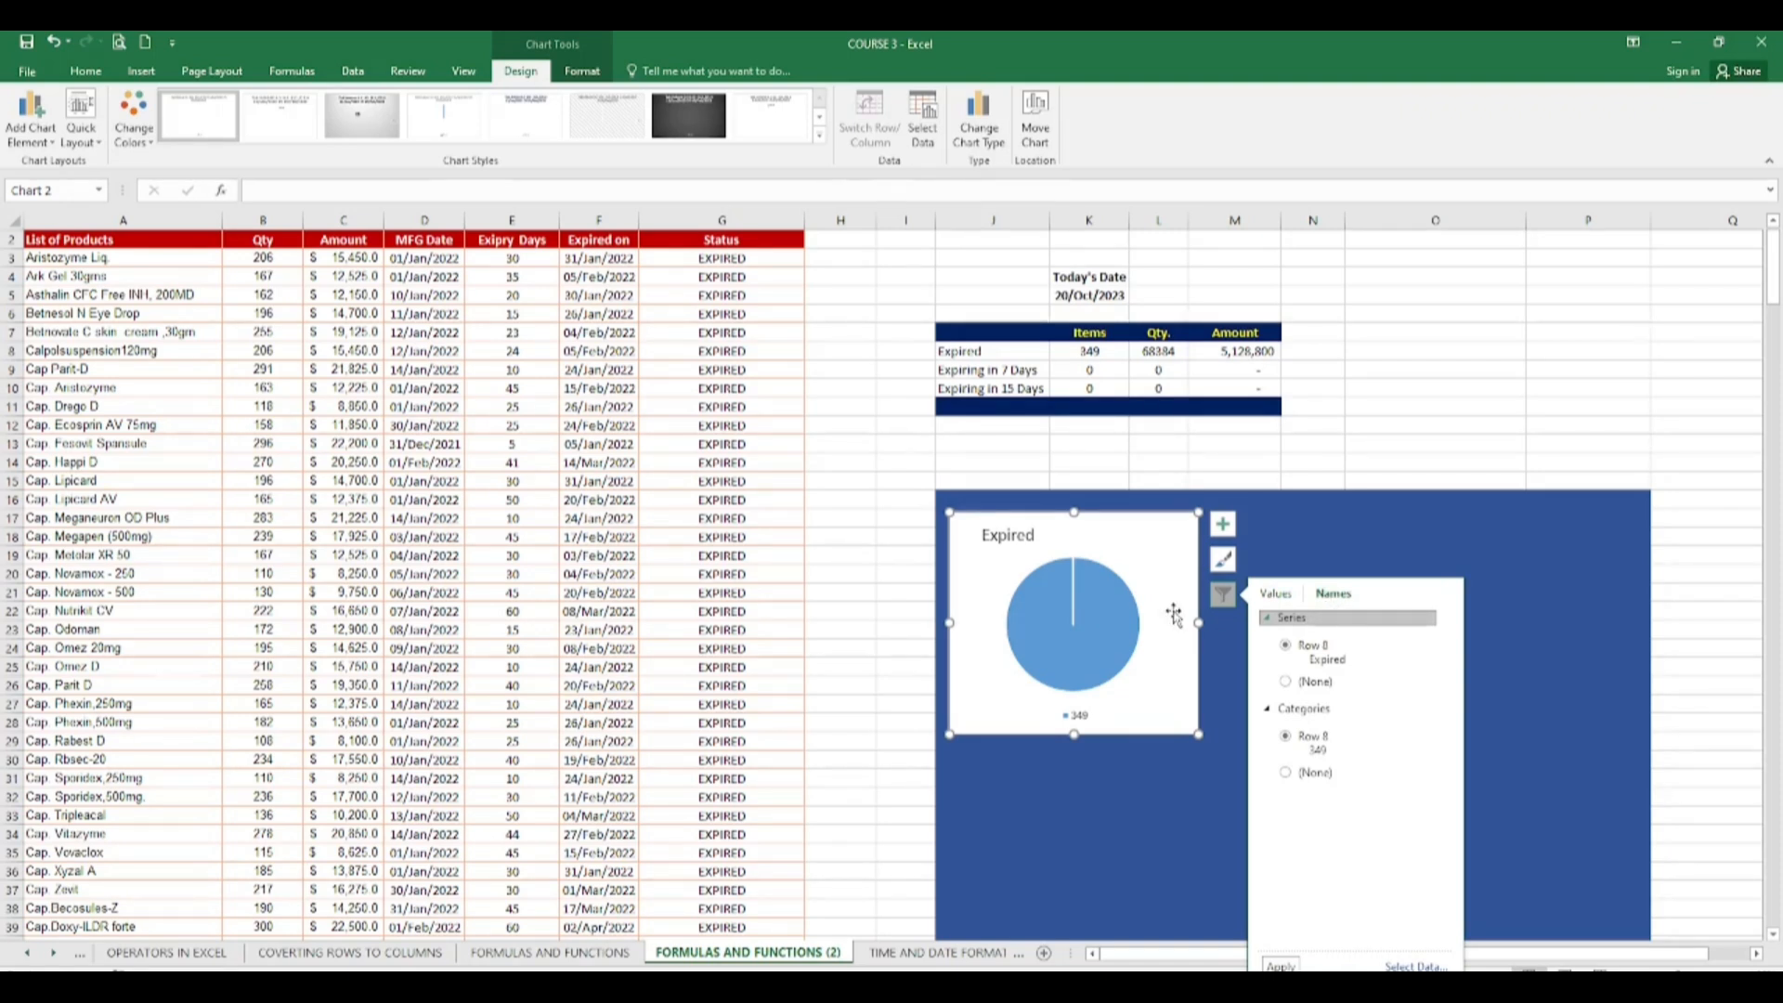
{"action": "left_click", "coordinate": [1119, 594]}
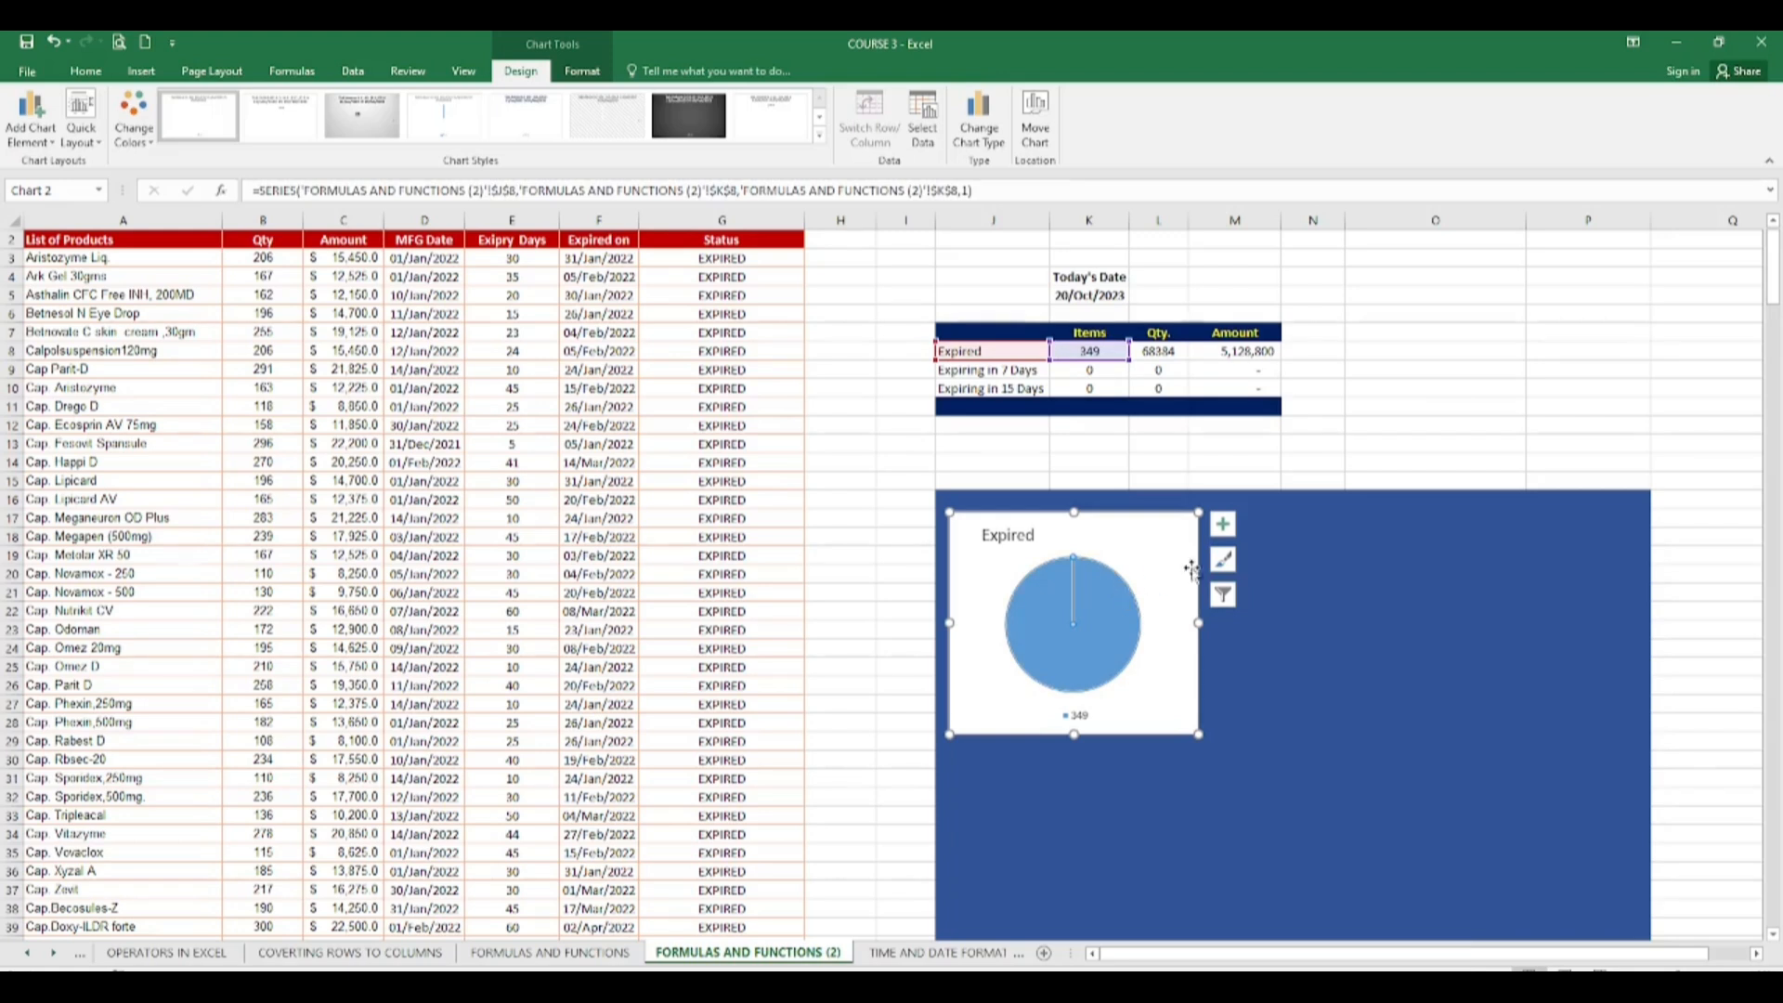
Step: Add data labels to the Expired pie chart, keeping its title and legend
{"action": "left_click", "coordinate": [1222, 524]}
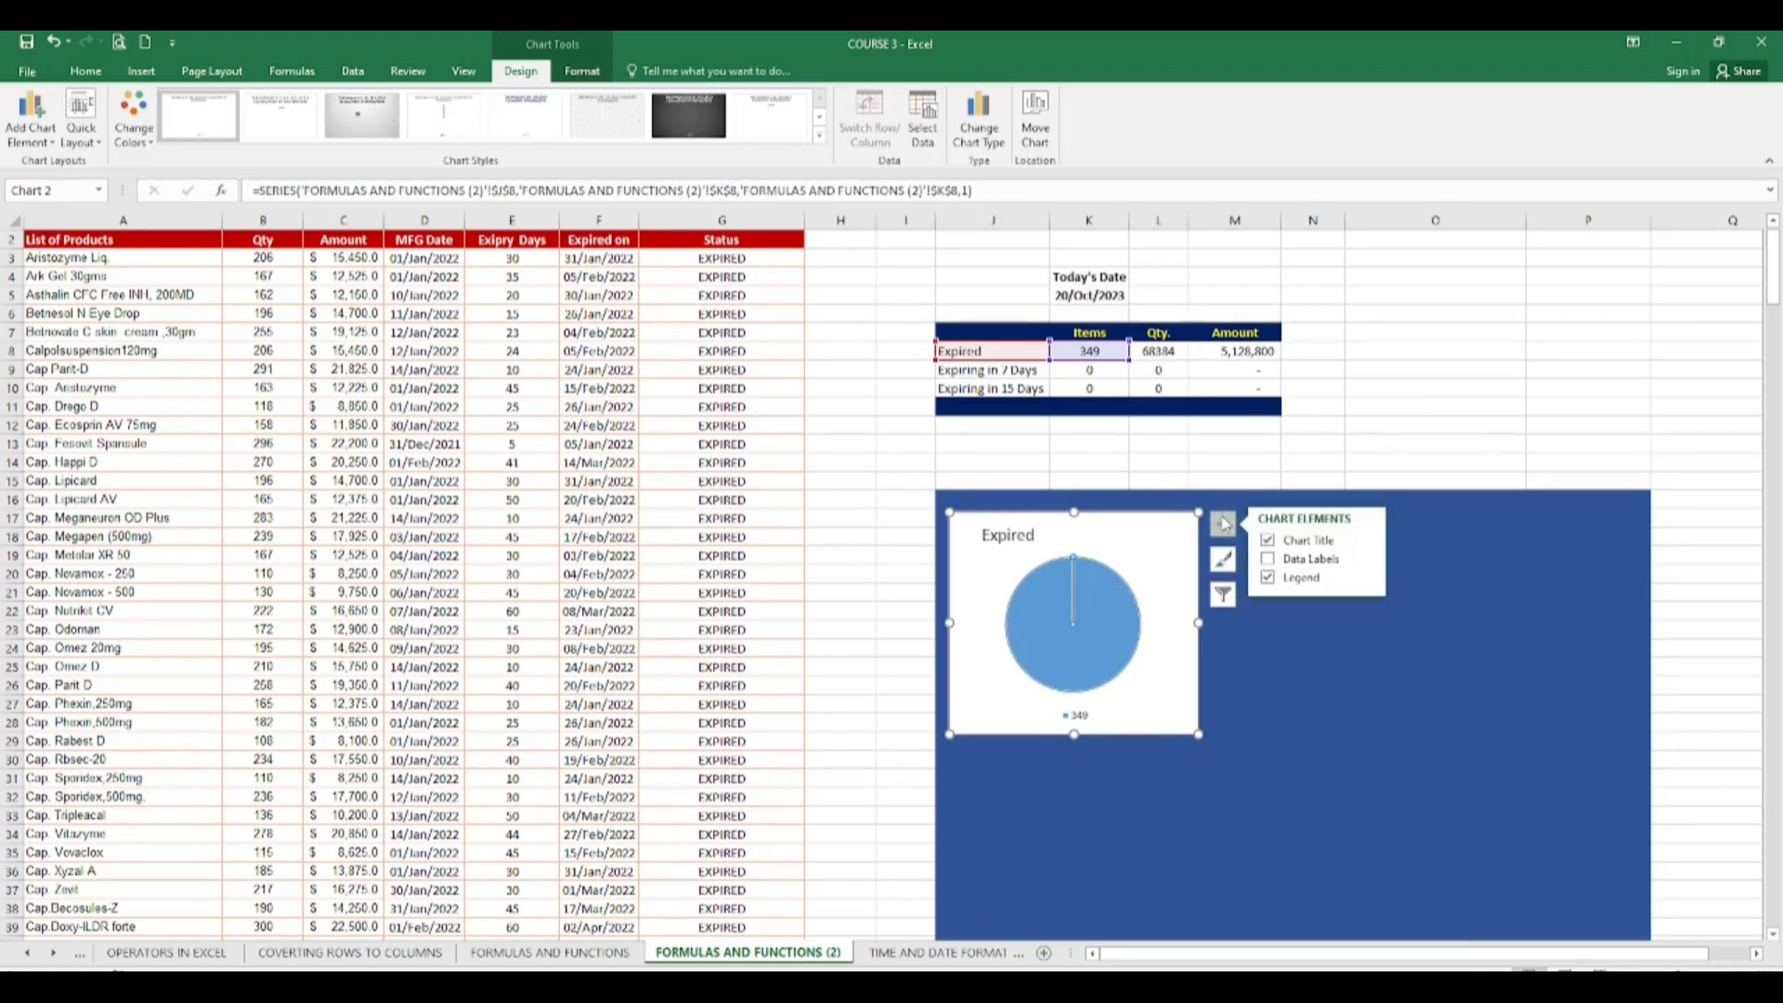
{"action": "left_click", "coordinate": [1149, 555]}
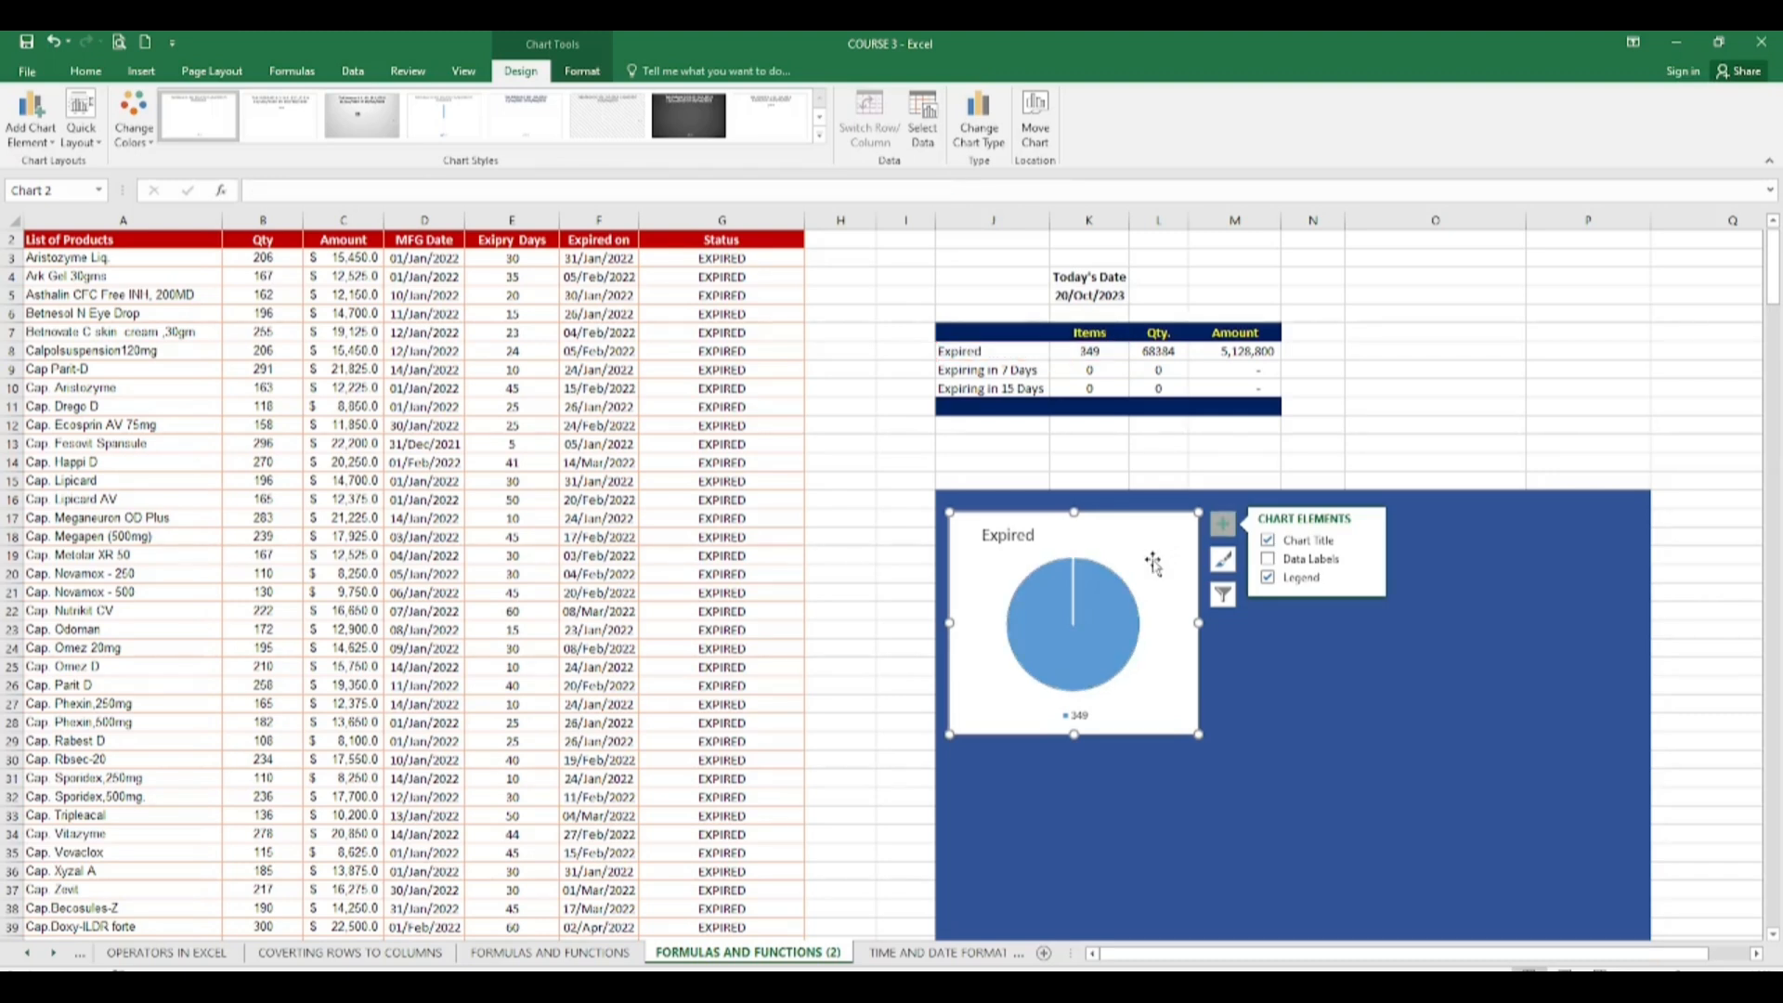
{"action": "left_click", "coordinate": [1243, 668]}
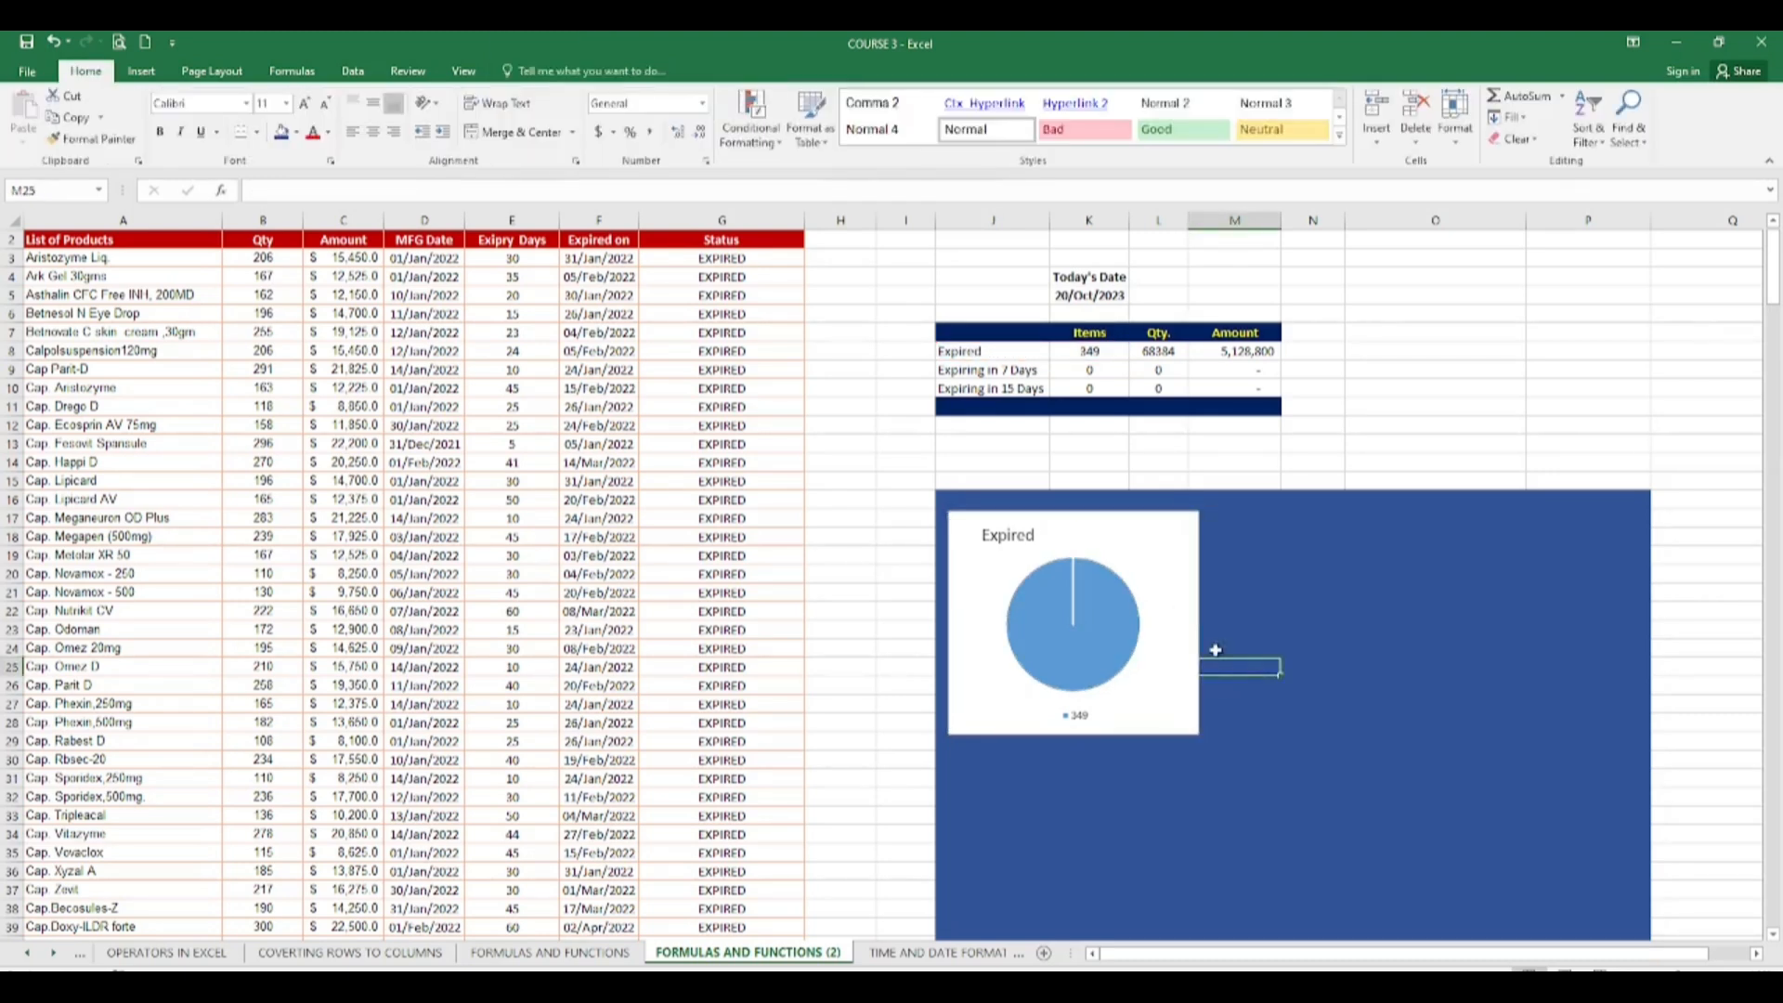
{"action": "left_click", "coordinate": [1174, 590]}
{"action": "left_click", "coordinate": [1223, 524]}
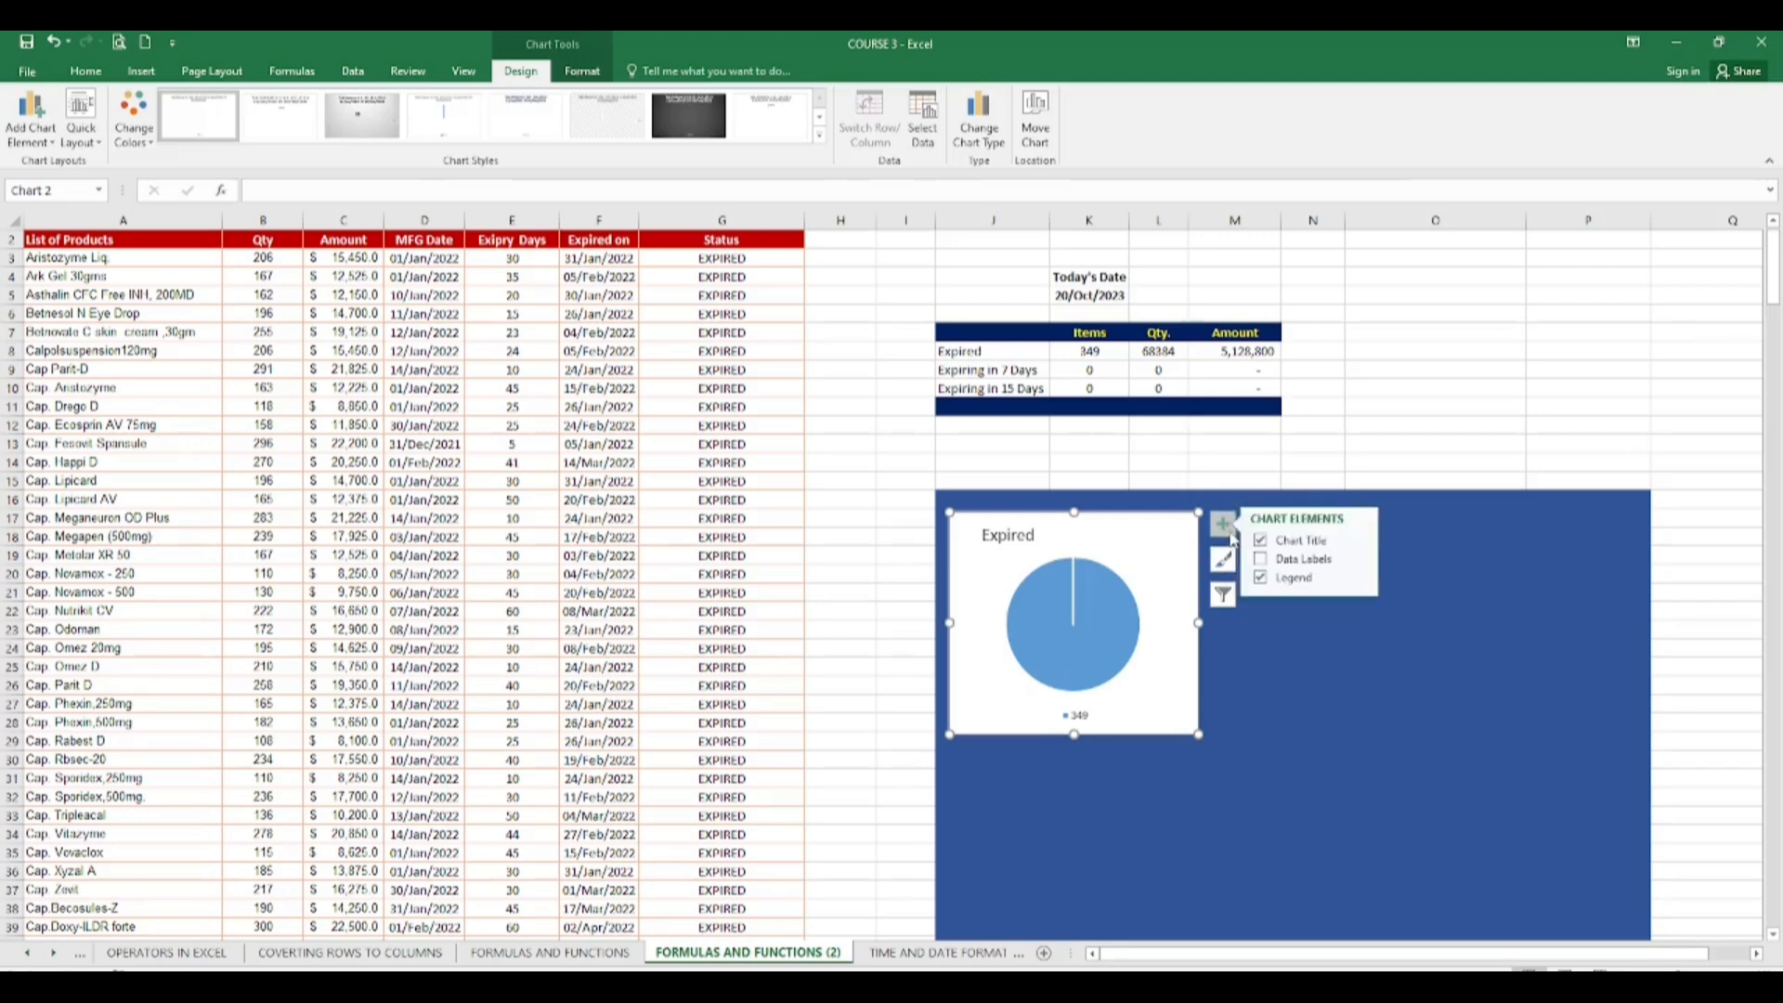
{"action": "left_click", "coordinate": [1268, 566]}
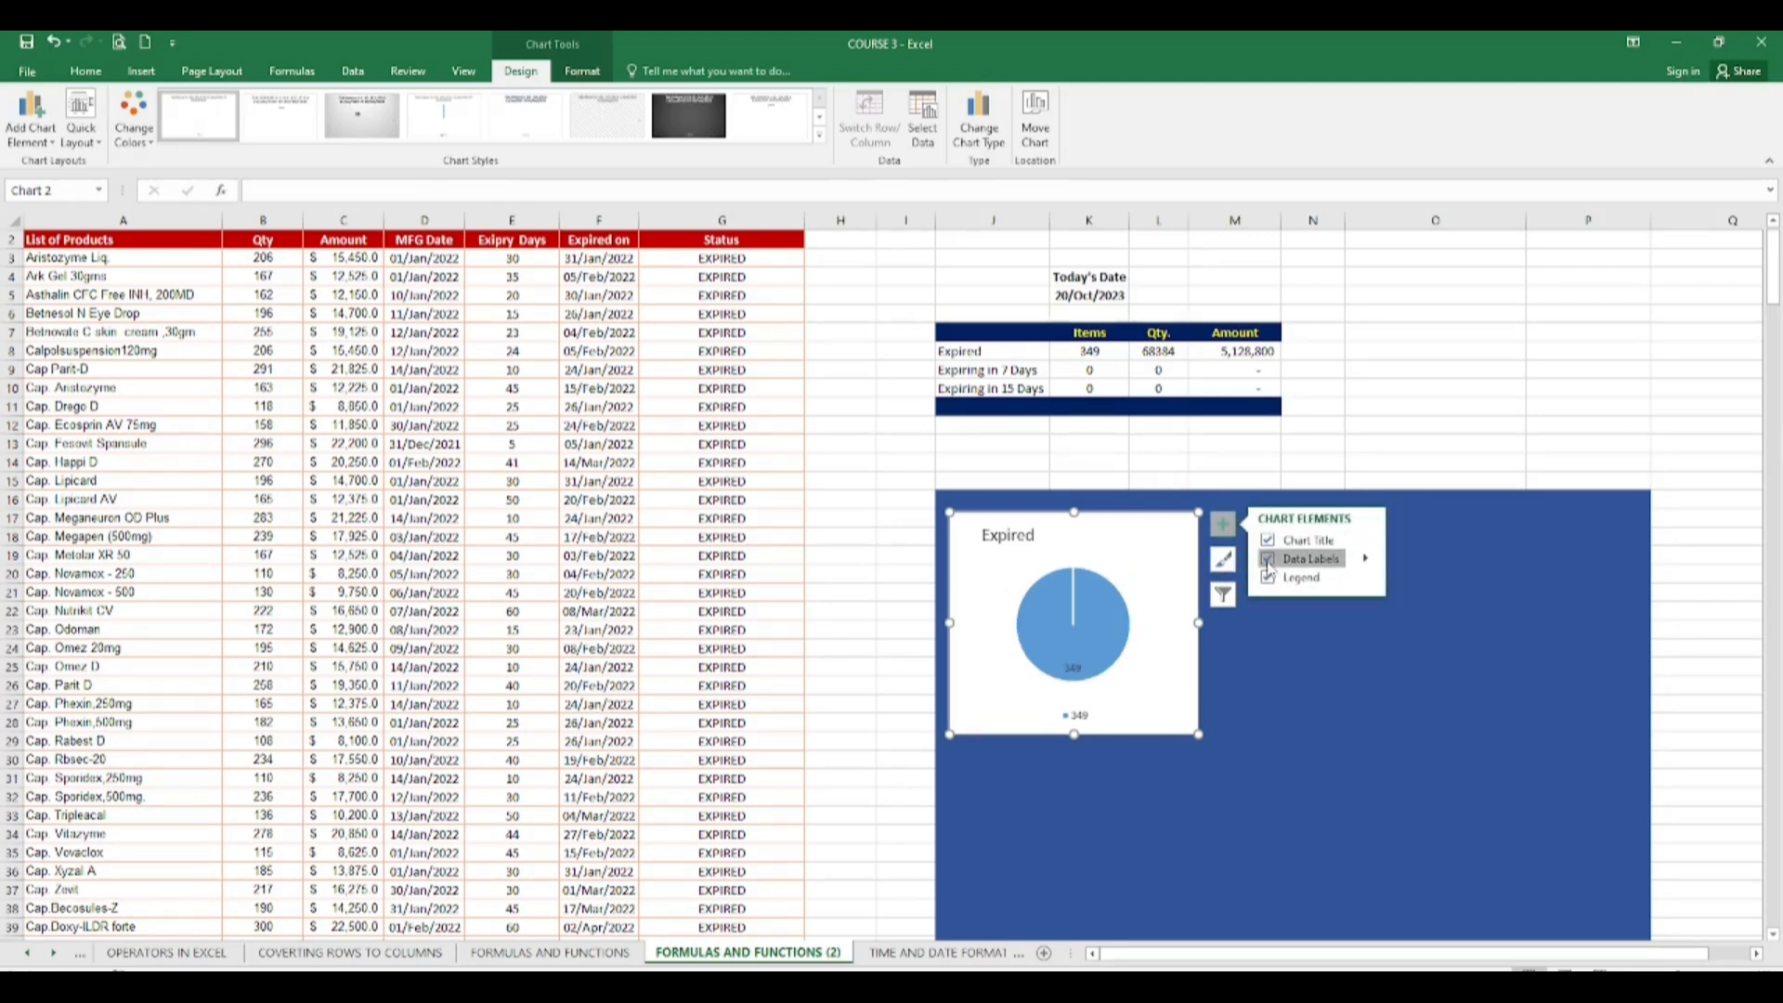
{"action": "left_click", "coordinate": [1269, 561]}
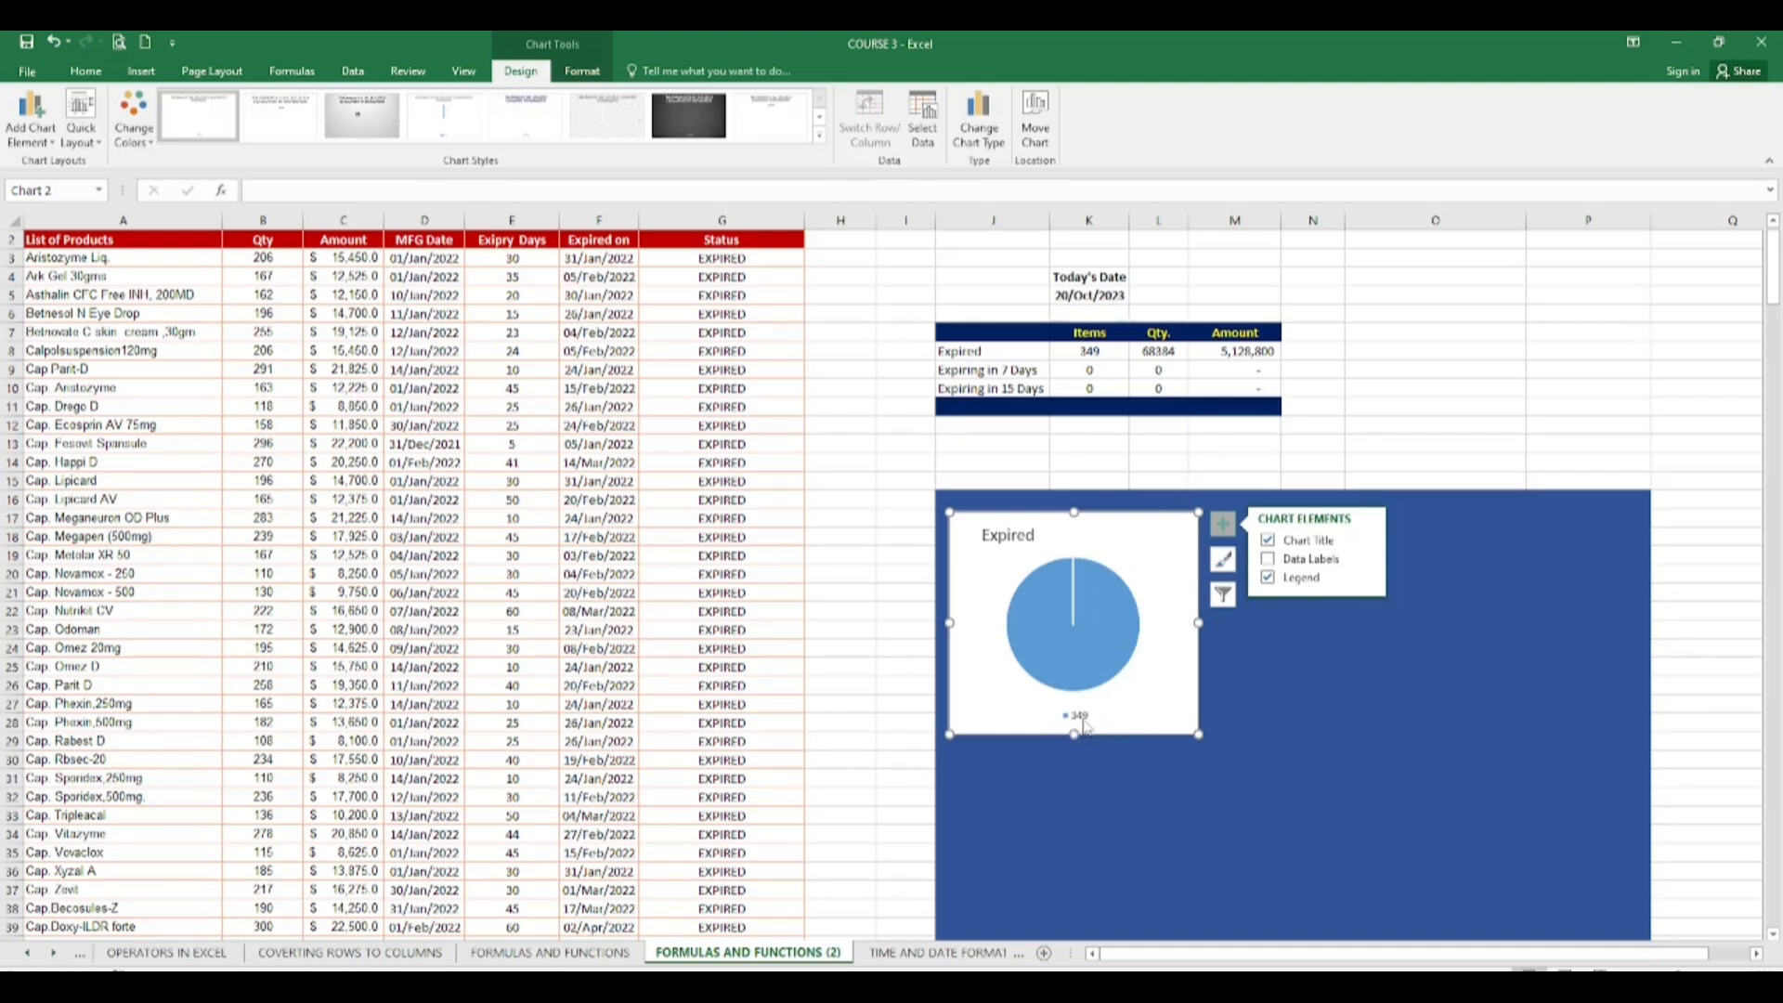
{"action": "left_click", "coordinate": [1267, 559]}
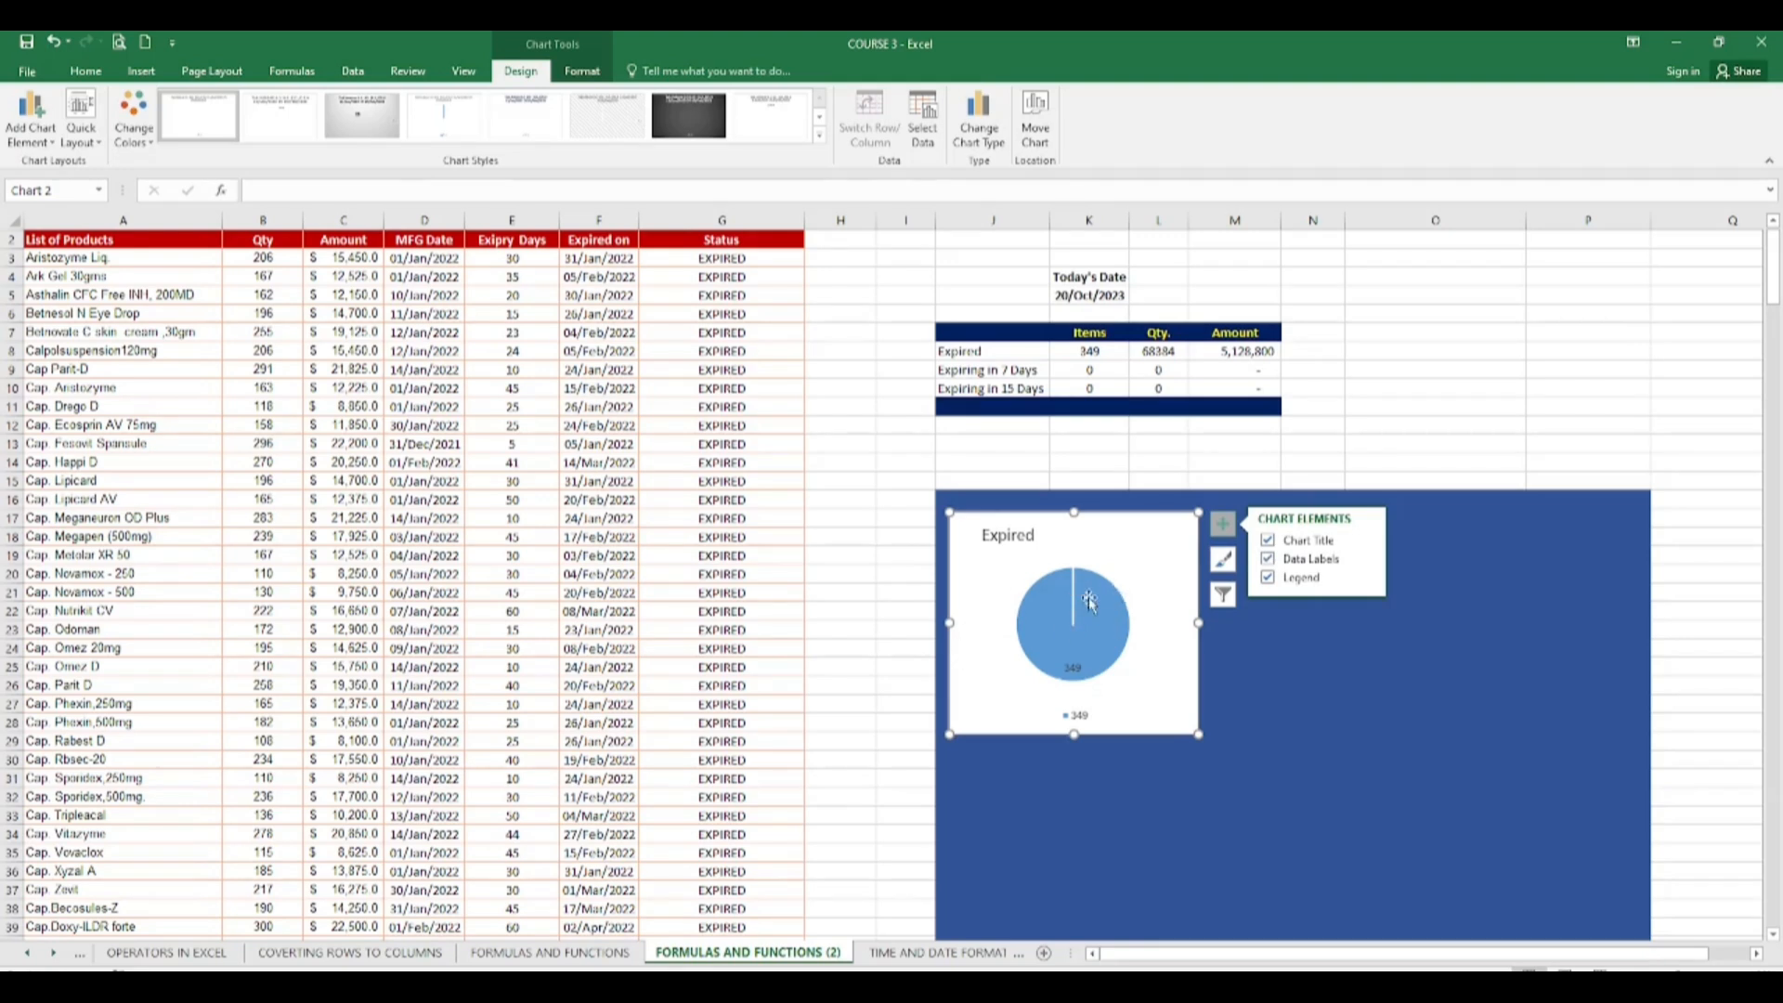
{"action": "left_click", "coordinate": [1364, 560]}
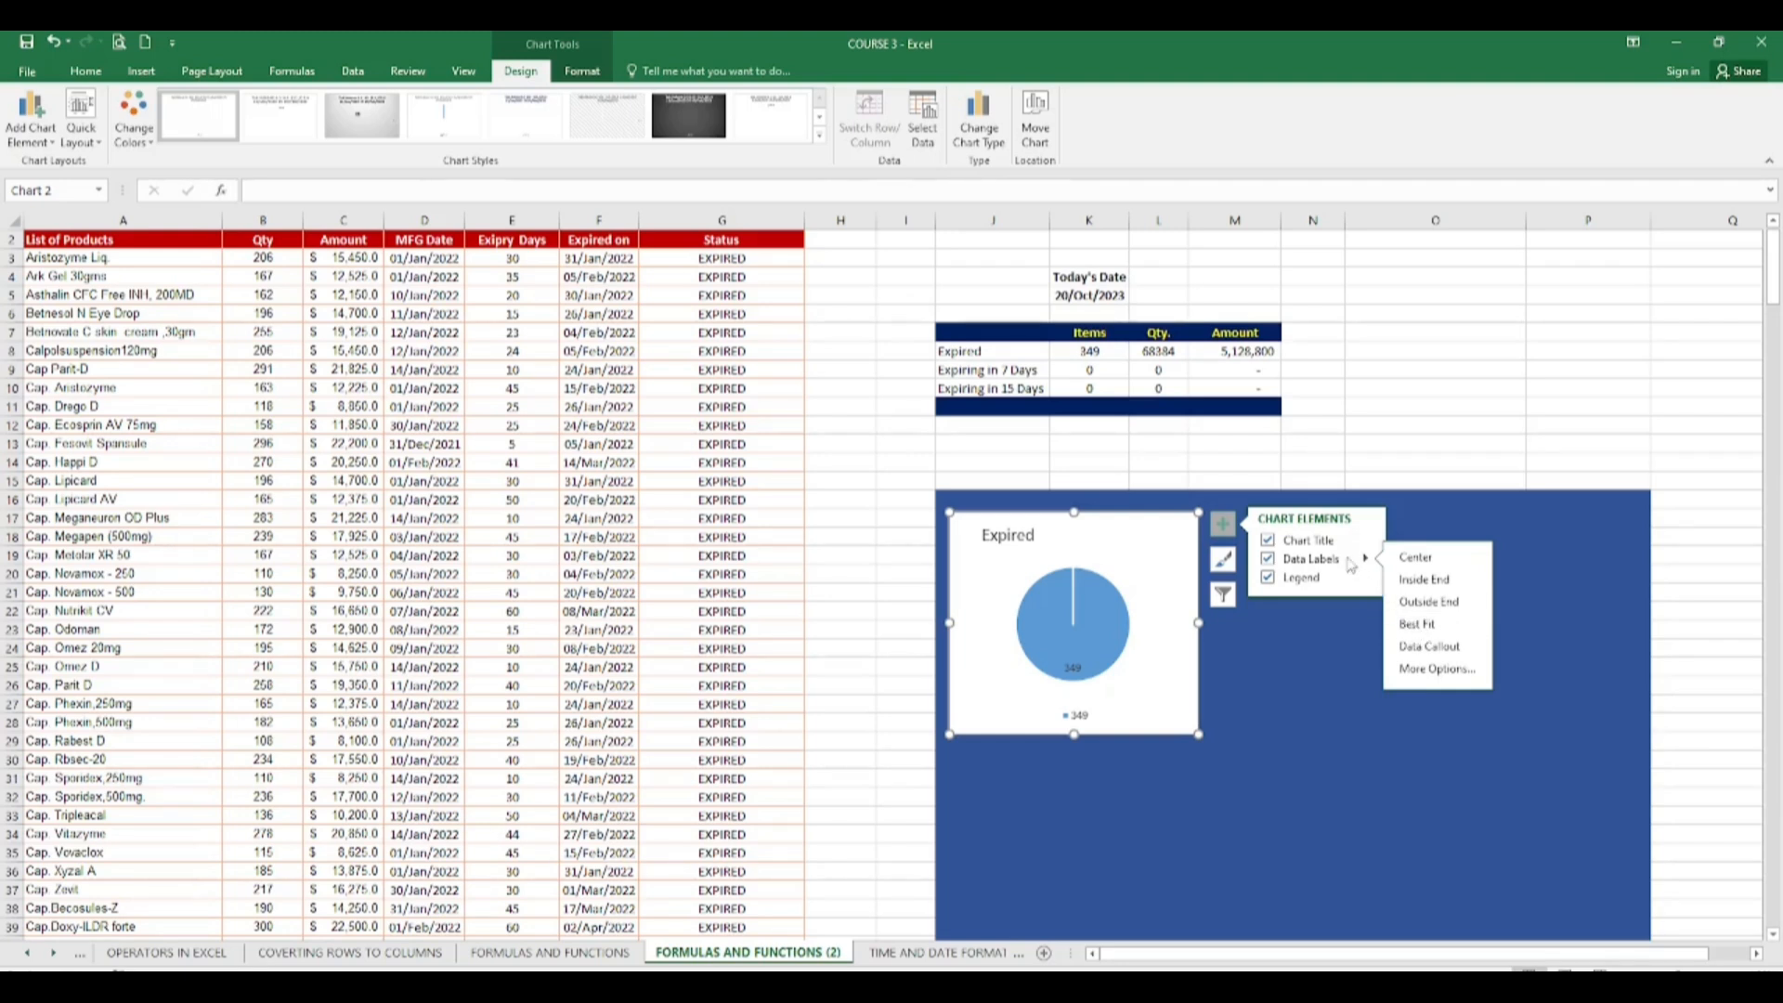
{"action": "left_click", "coordinate": [1316, 644]}
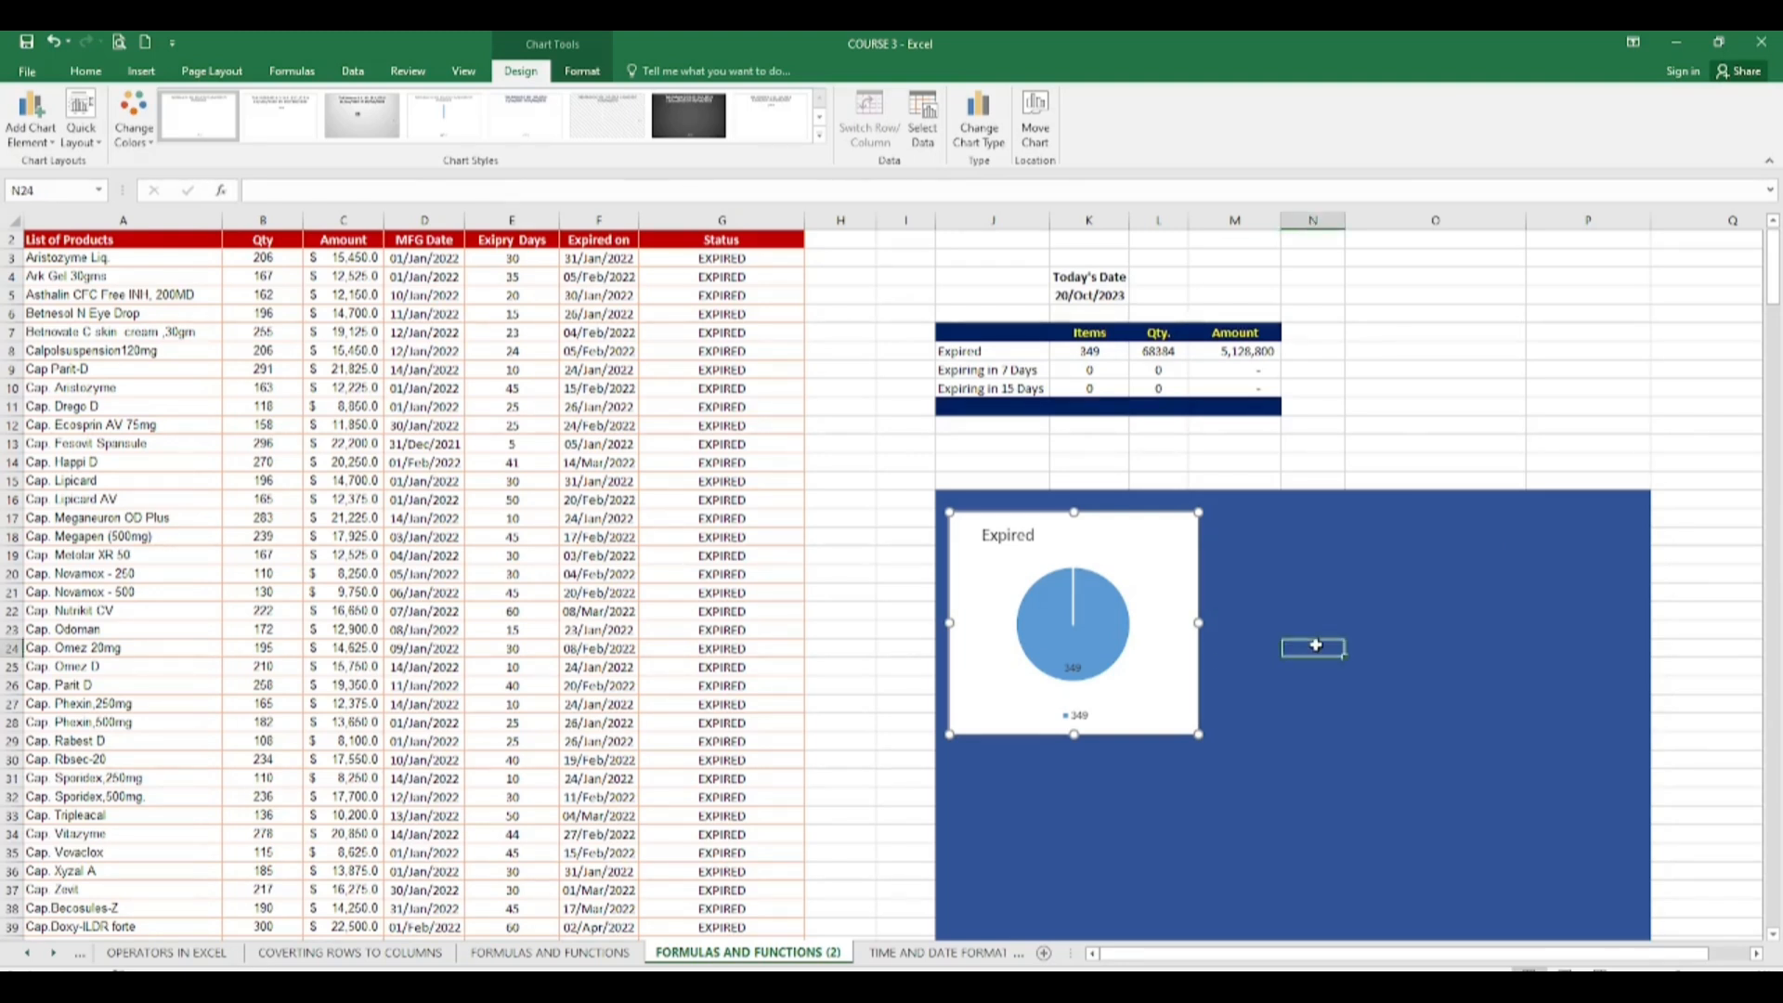
{"action": "left_click", "coordinate": [1191, 684]}
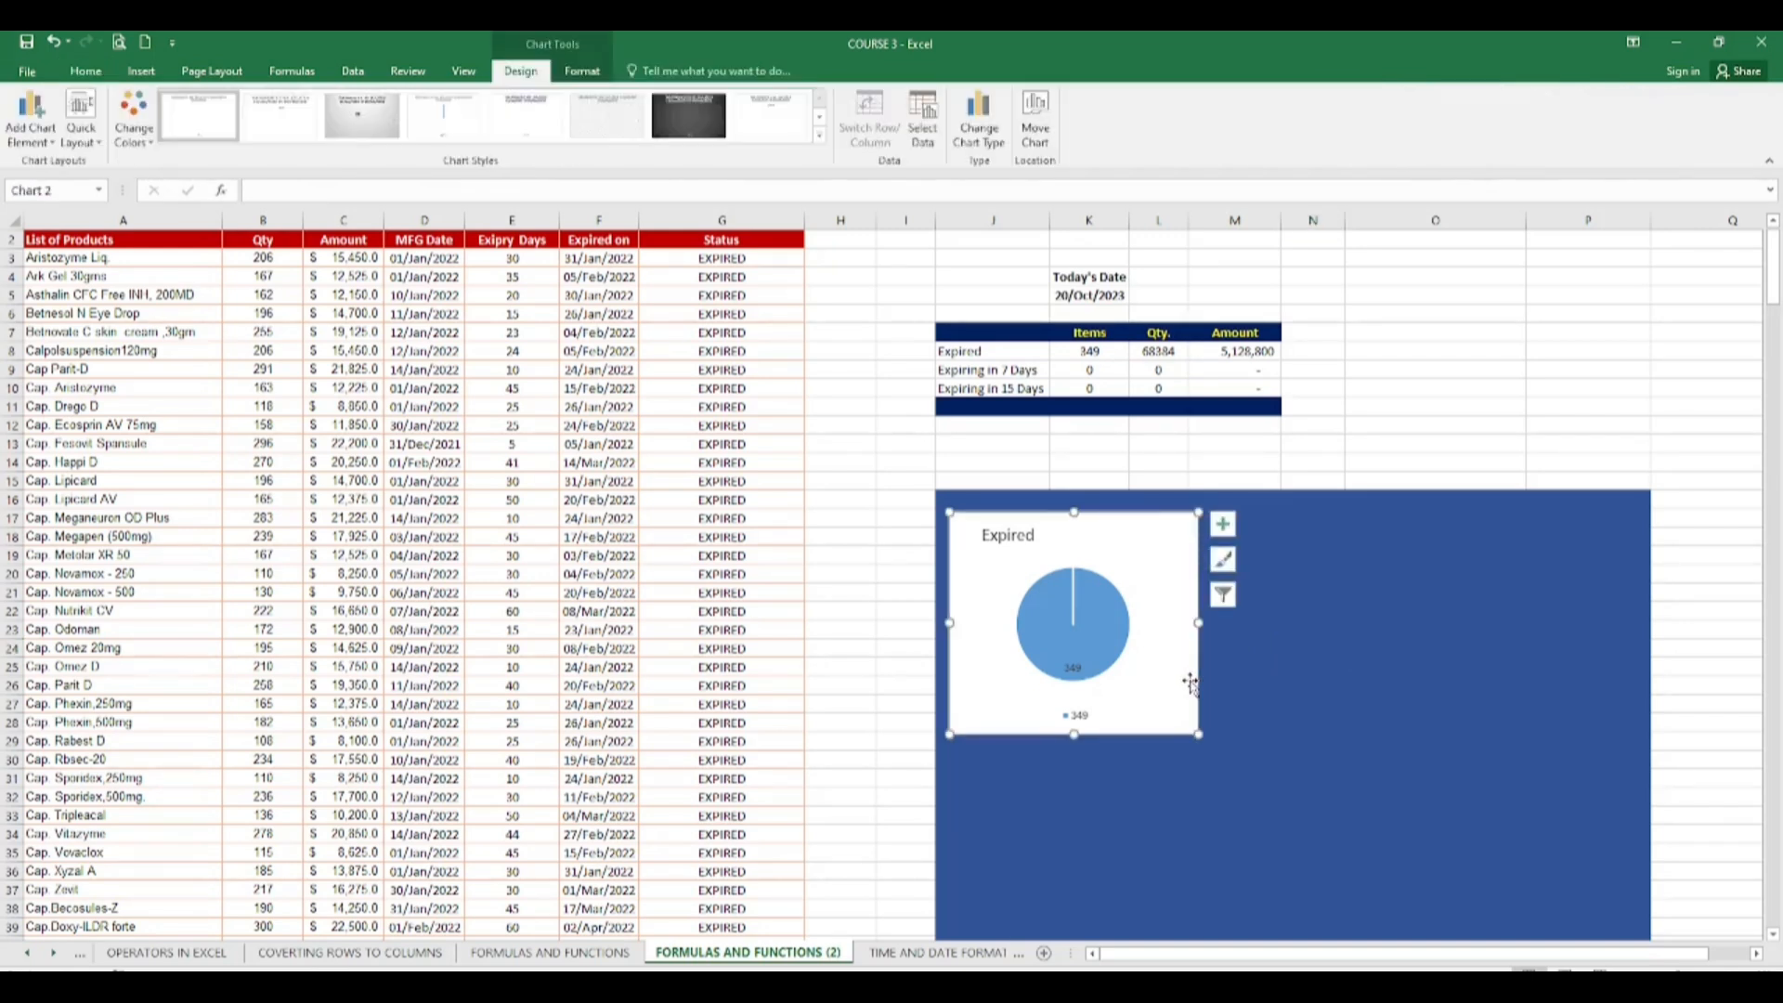
{"action": "left_click", "coordinate": [1224, 527]}
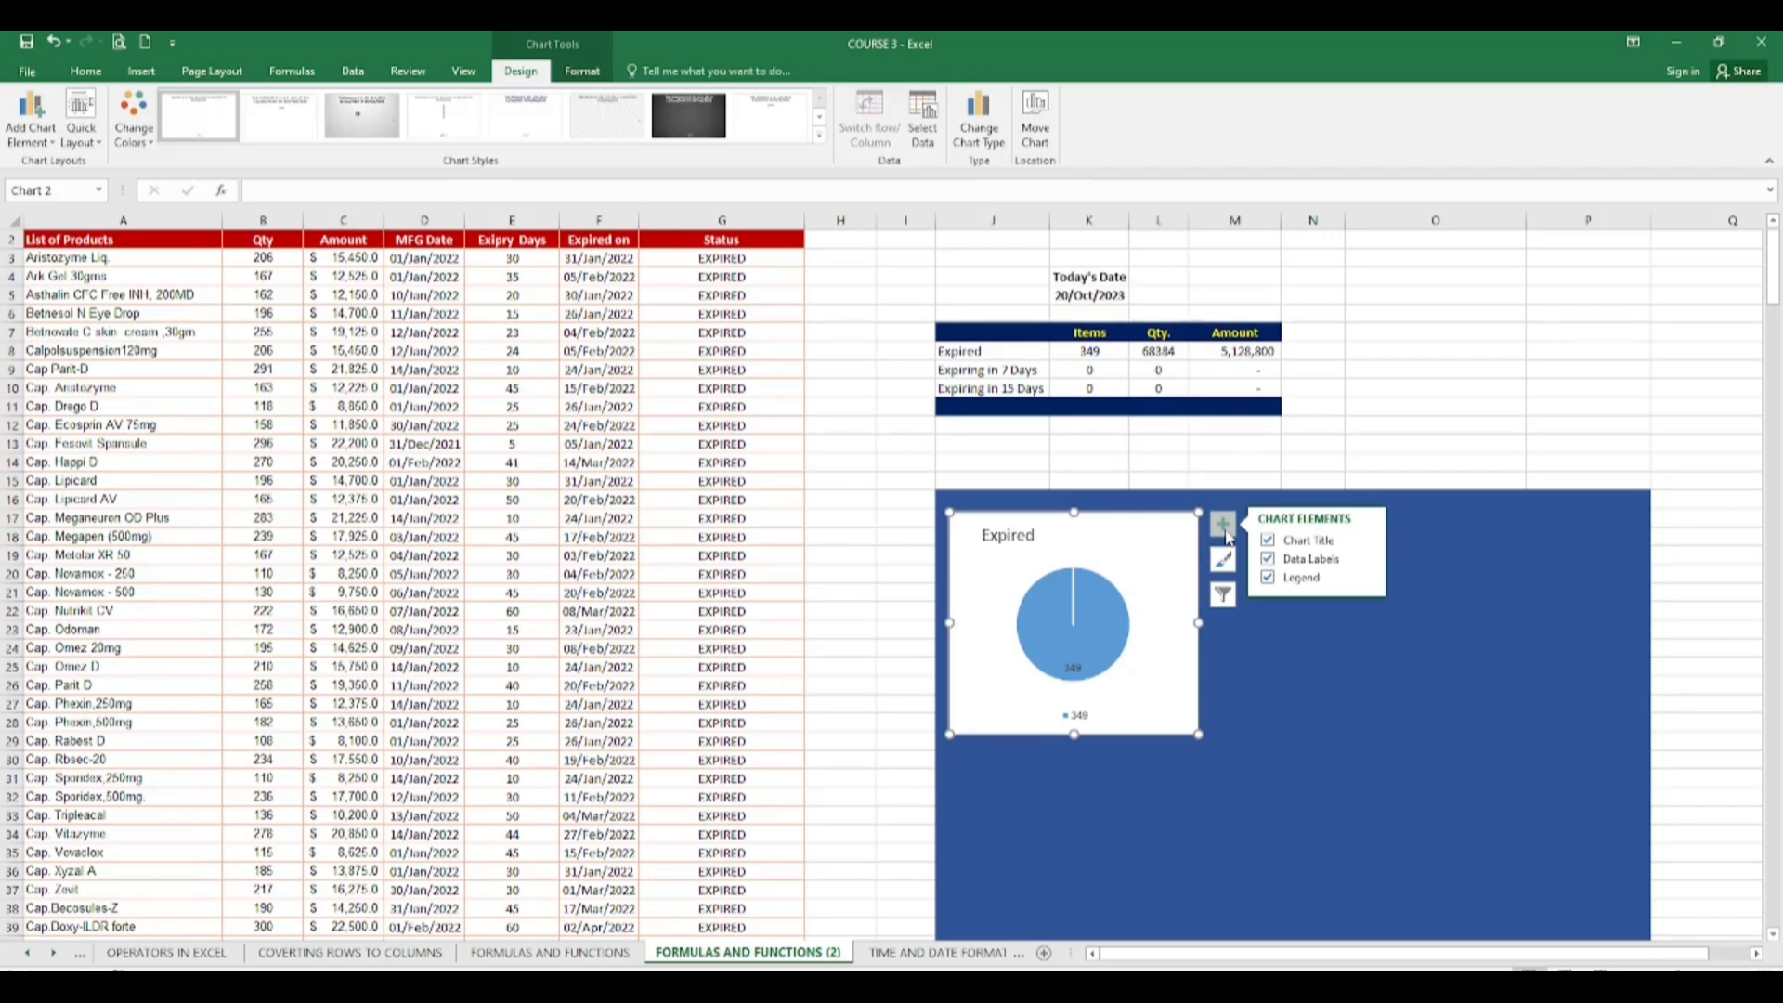
{"action": "left_click", "coordinate": [1277, 670]}
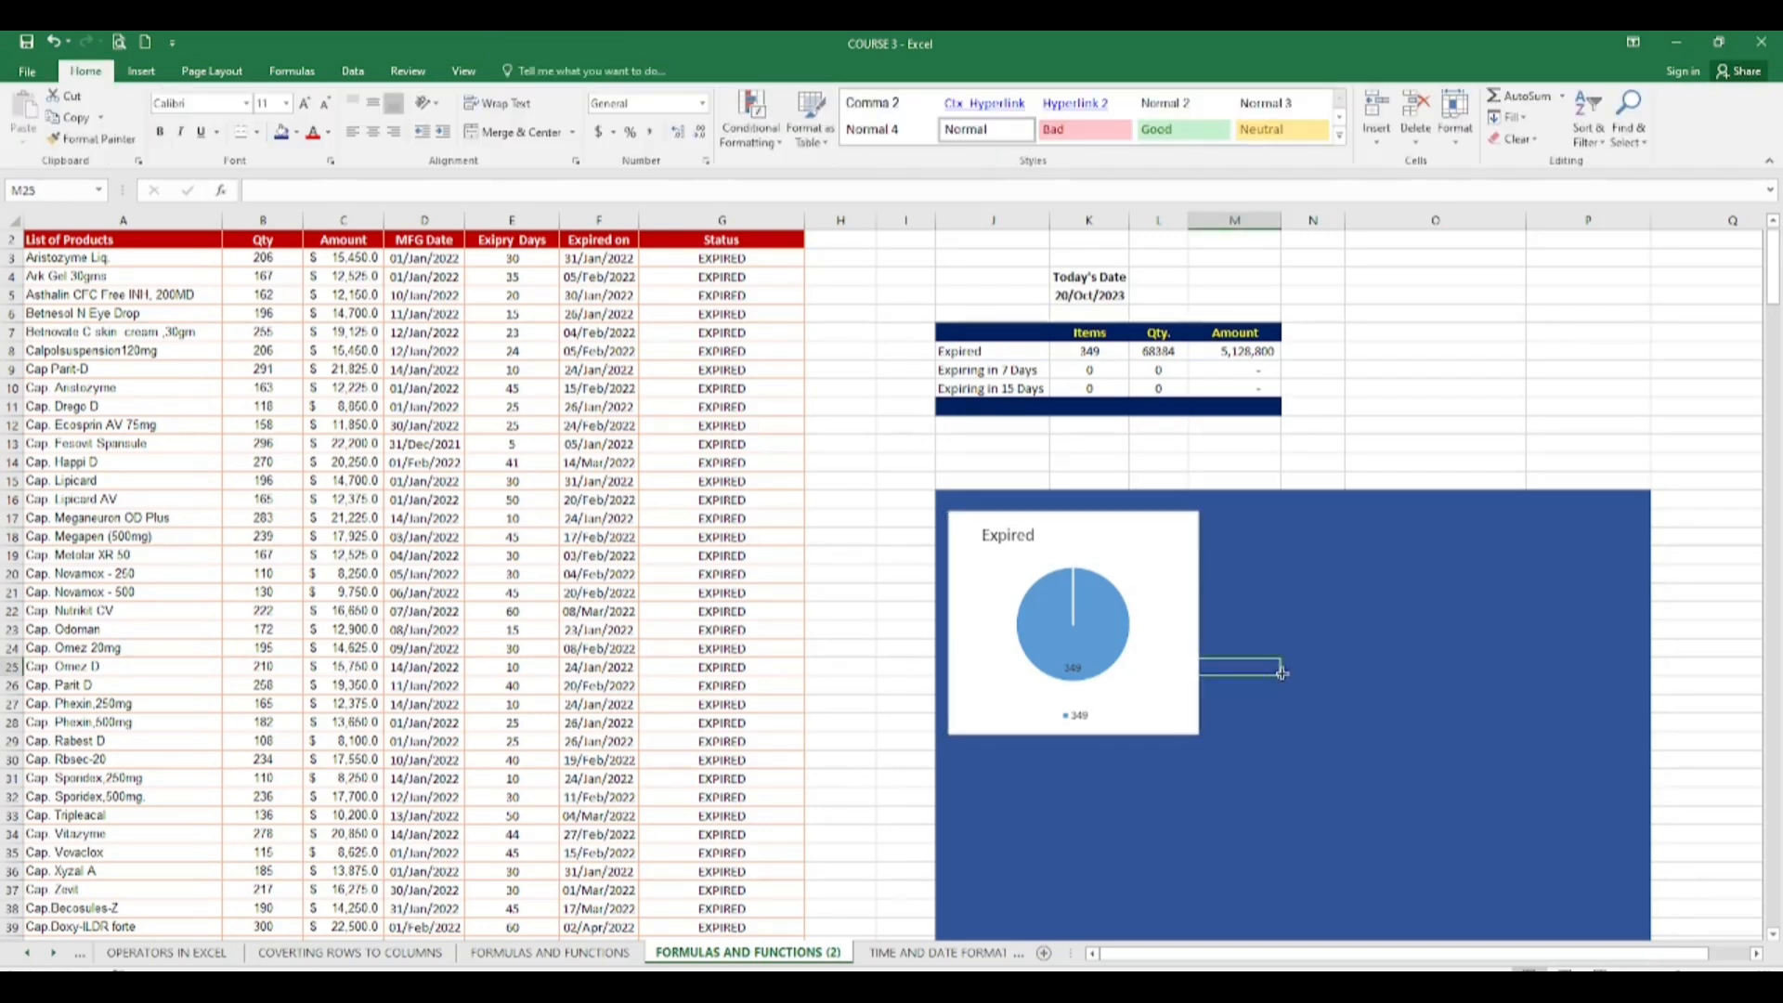
Step: Apply the dark grey chart style to the Expired pie chart
{"action": "left_click", "coordinate": [1180, 580]}
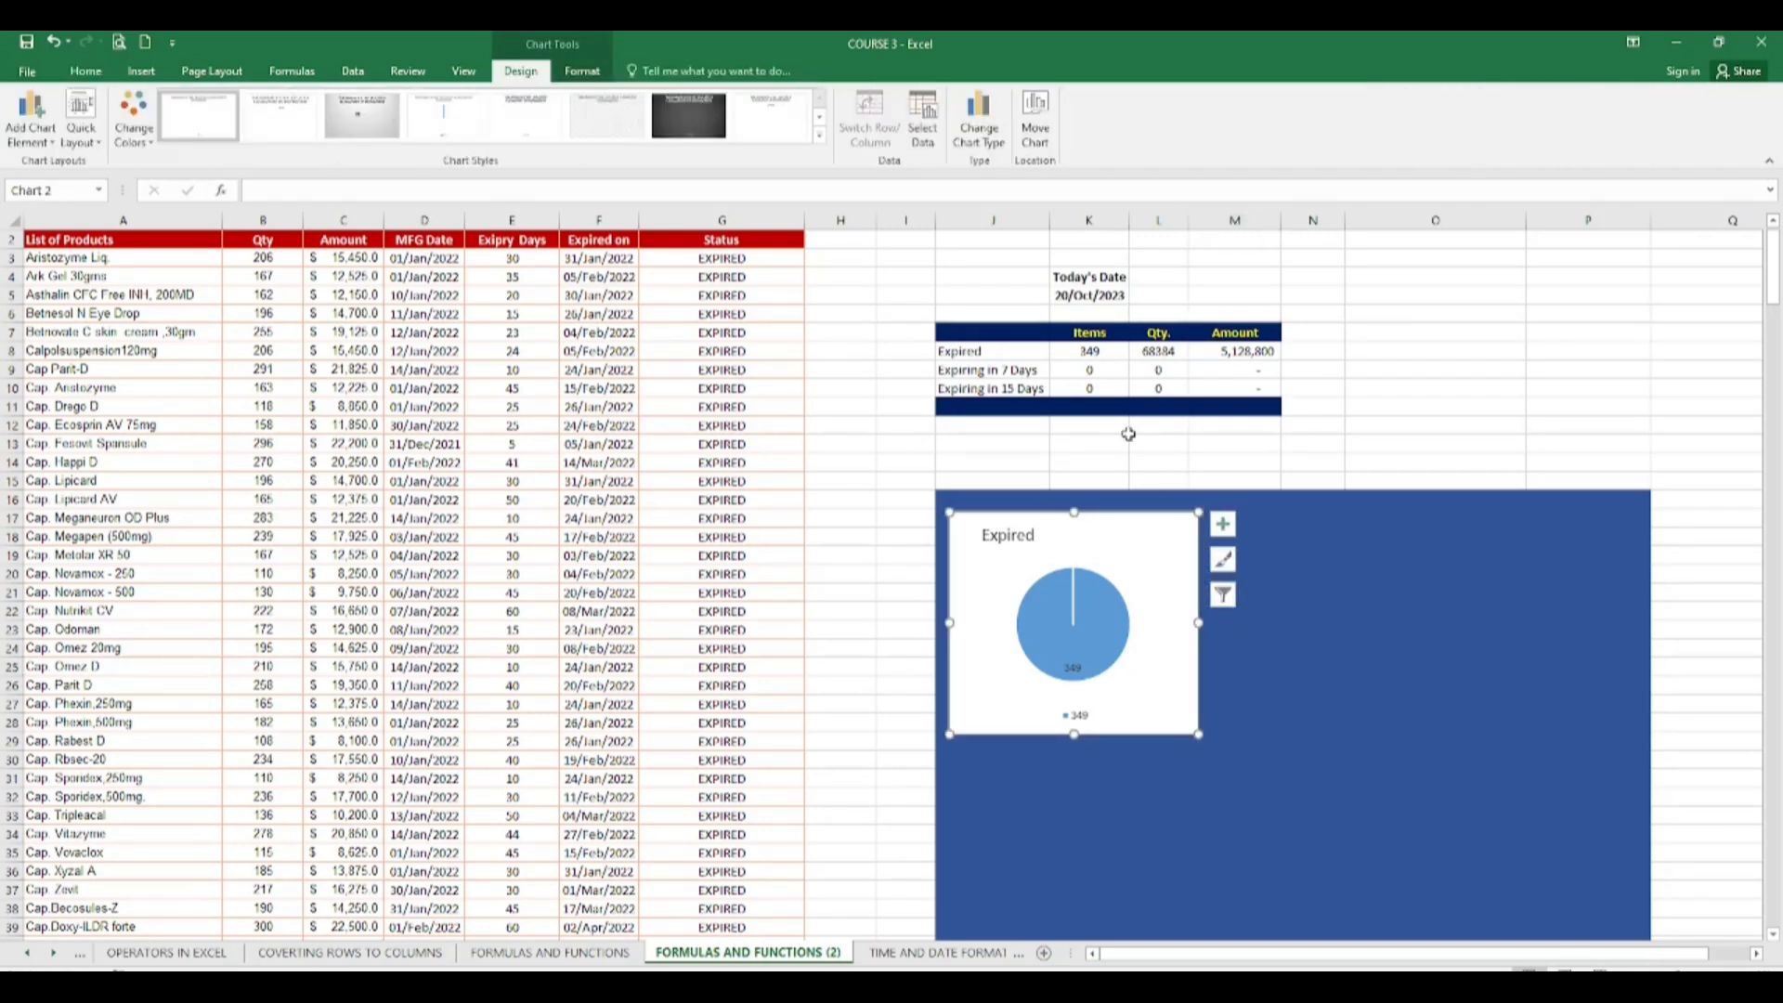
{"action": "mouse_move", "coordinate": [1137, 986]}
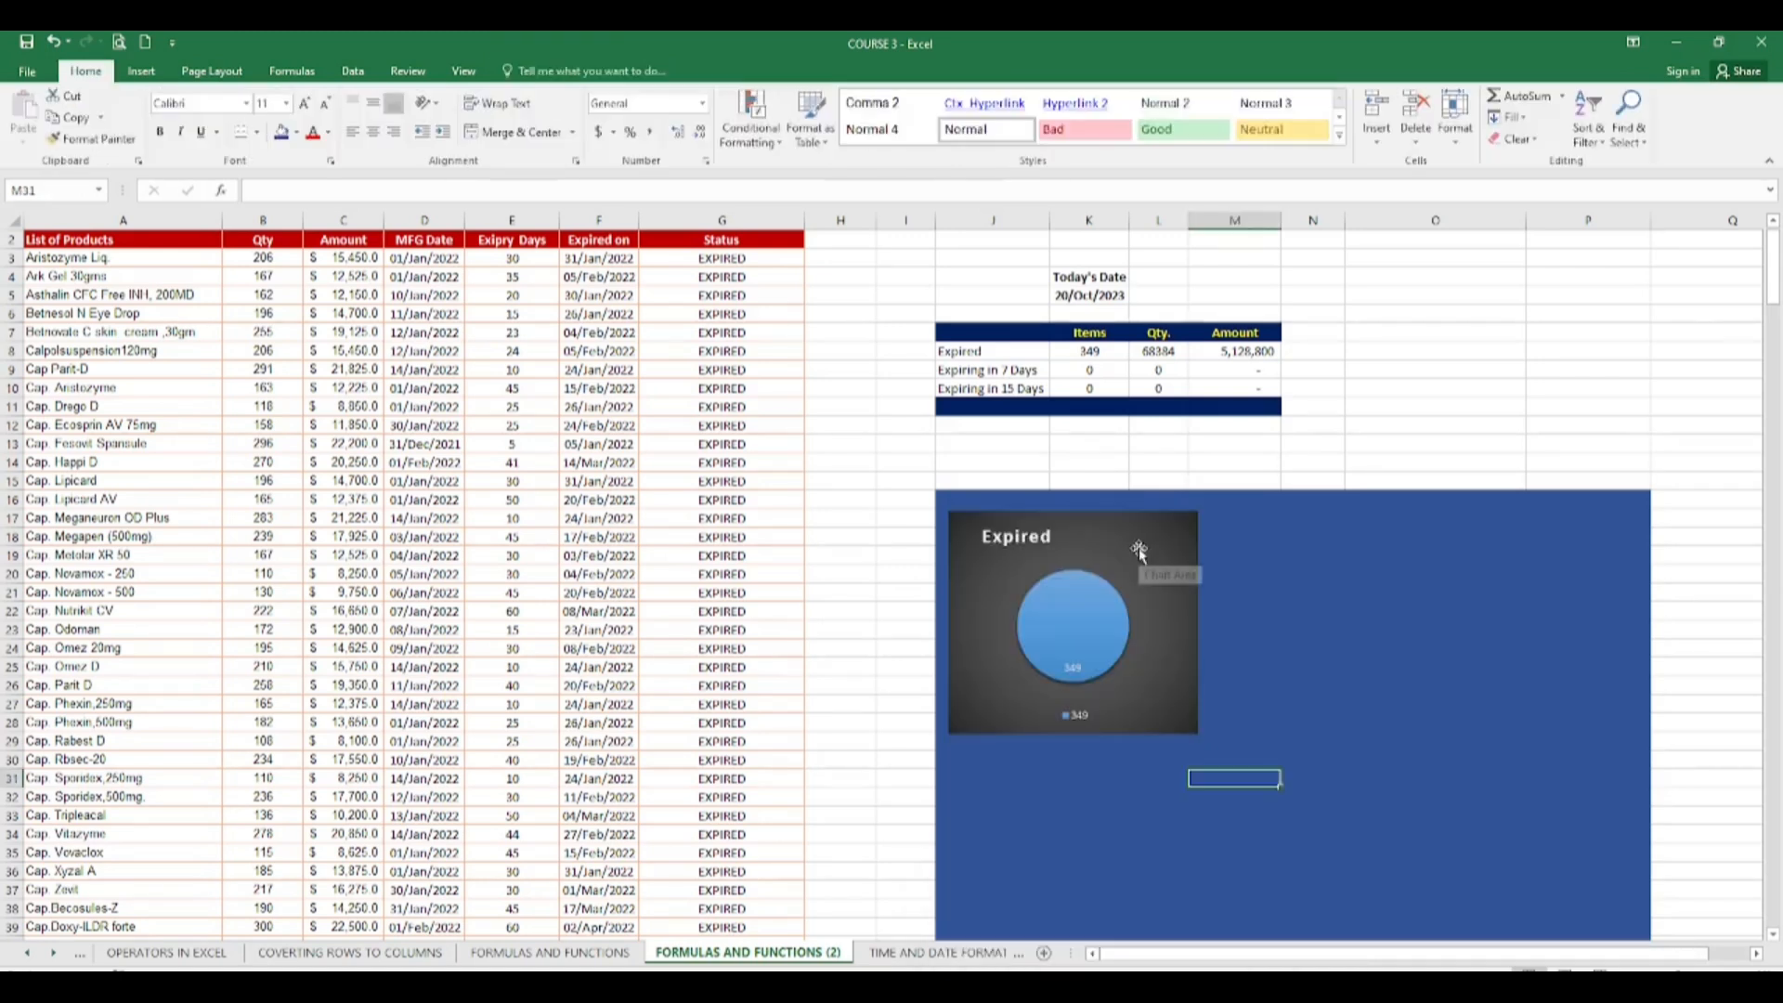
{"action": "left_click", "coordinate": [1138, 551]}
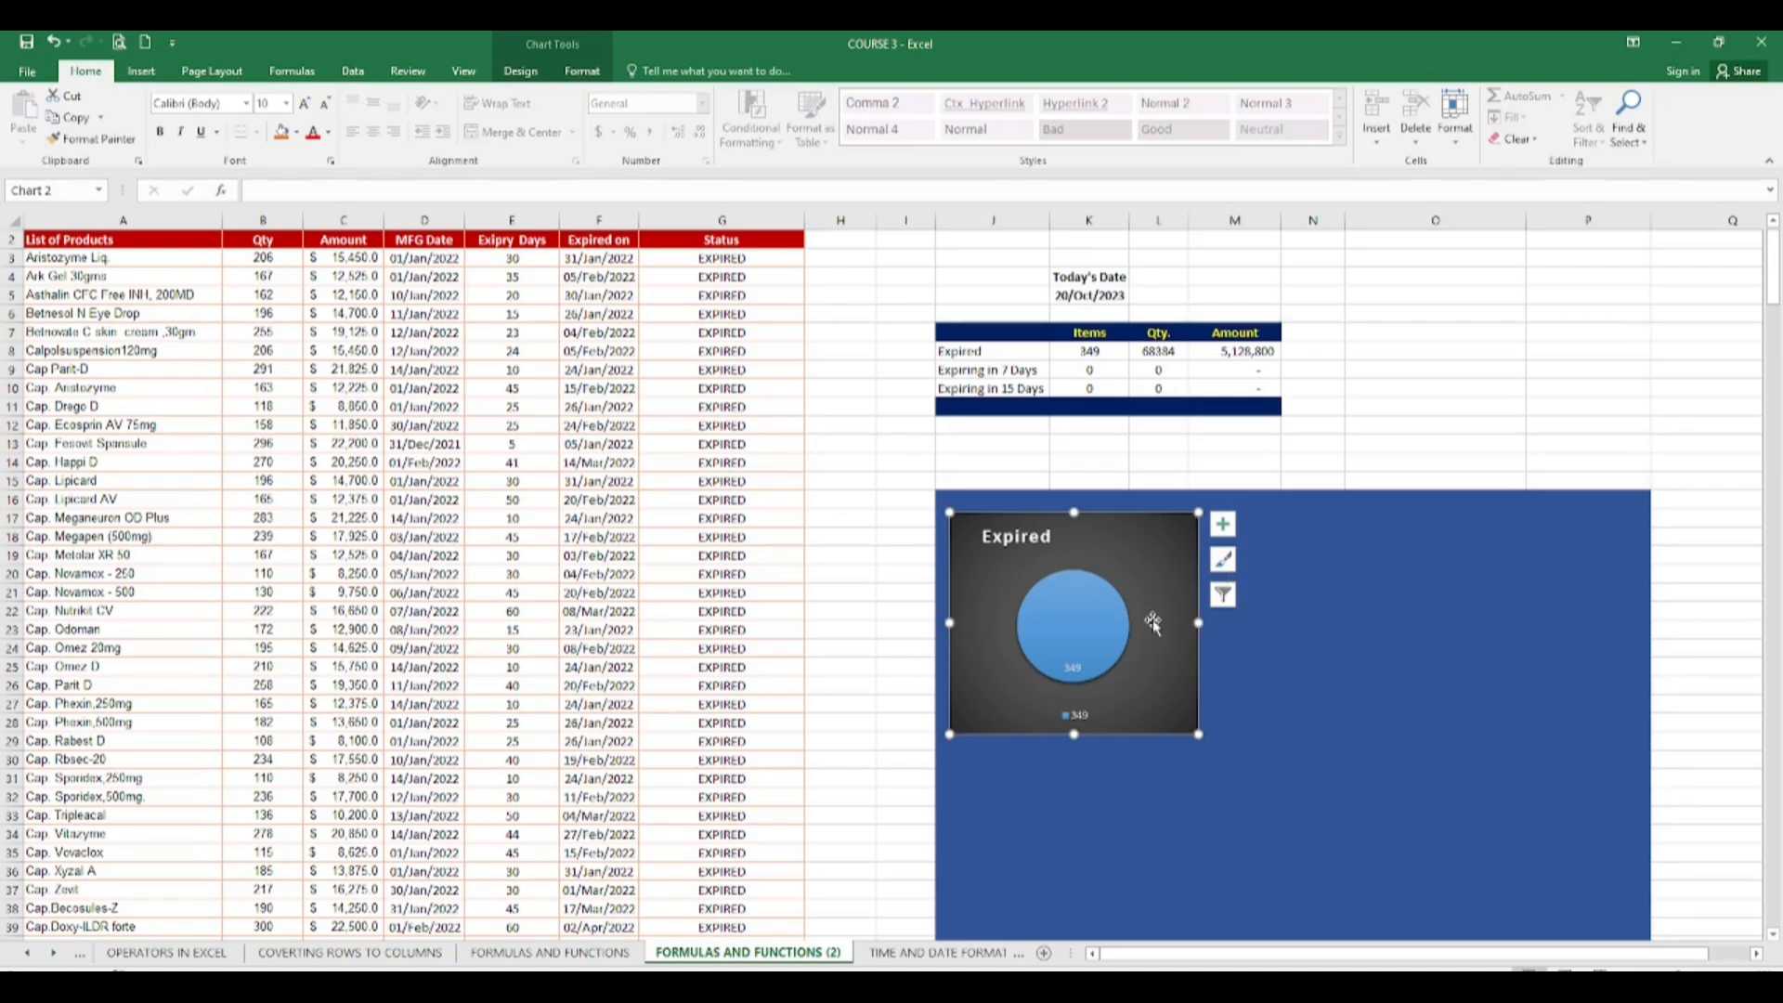
{"action": "left_click", "coordinate": [1329, 681]}
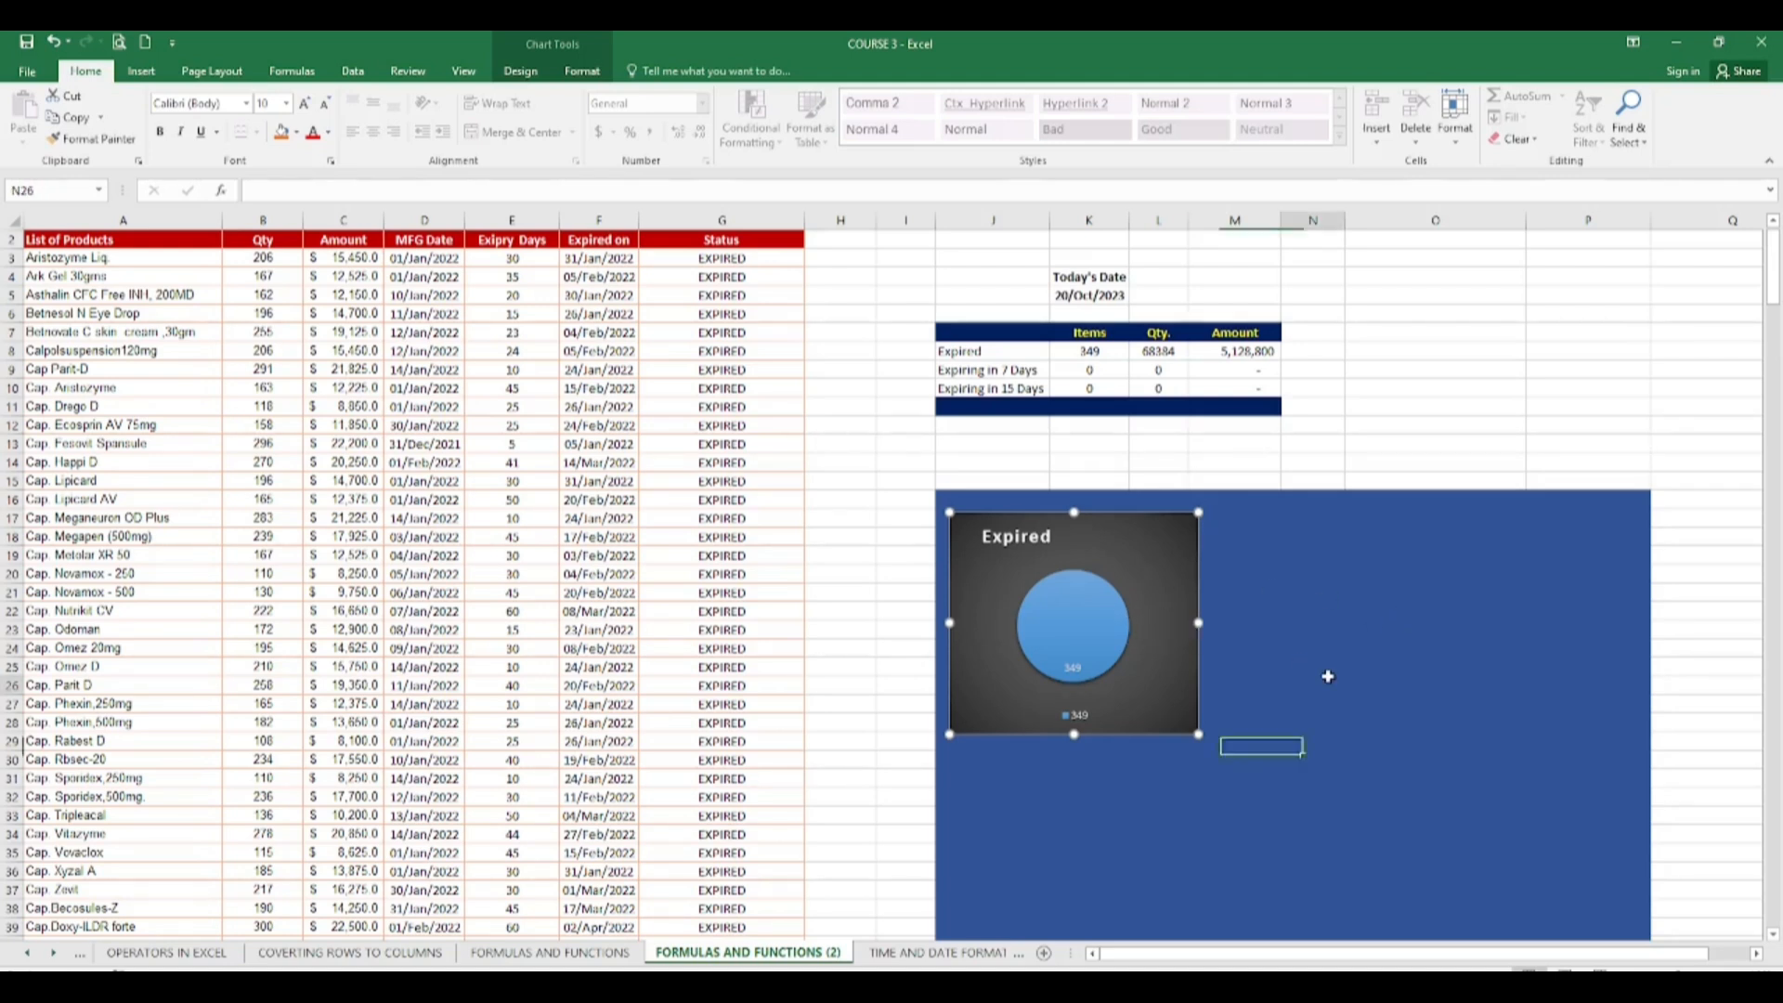
{"action": "left_click", "coordinate": [1252, 600]}
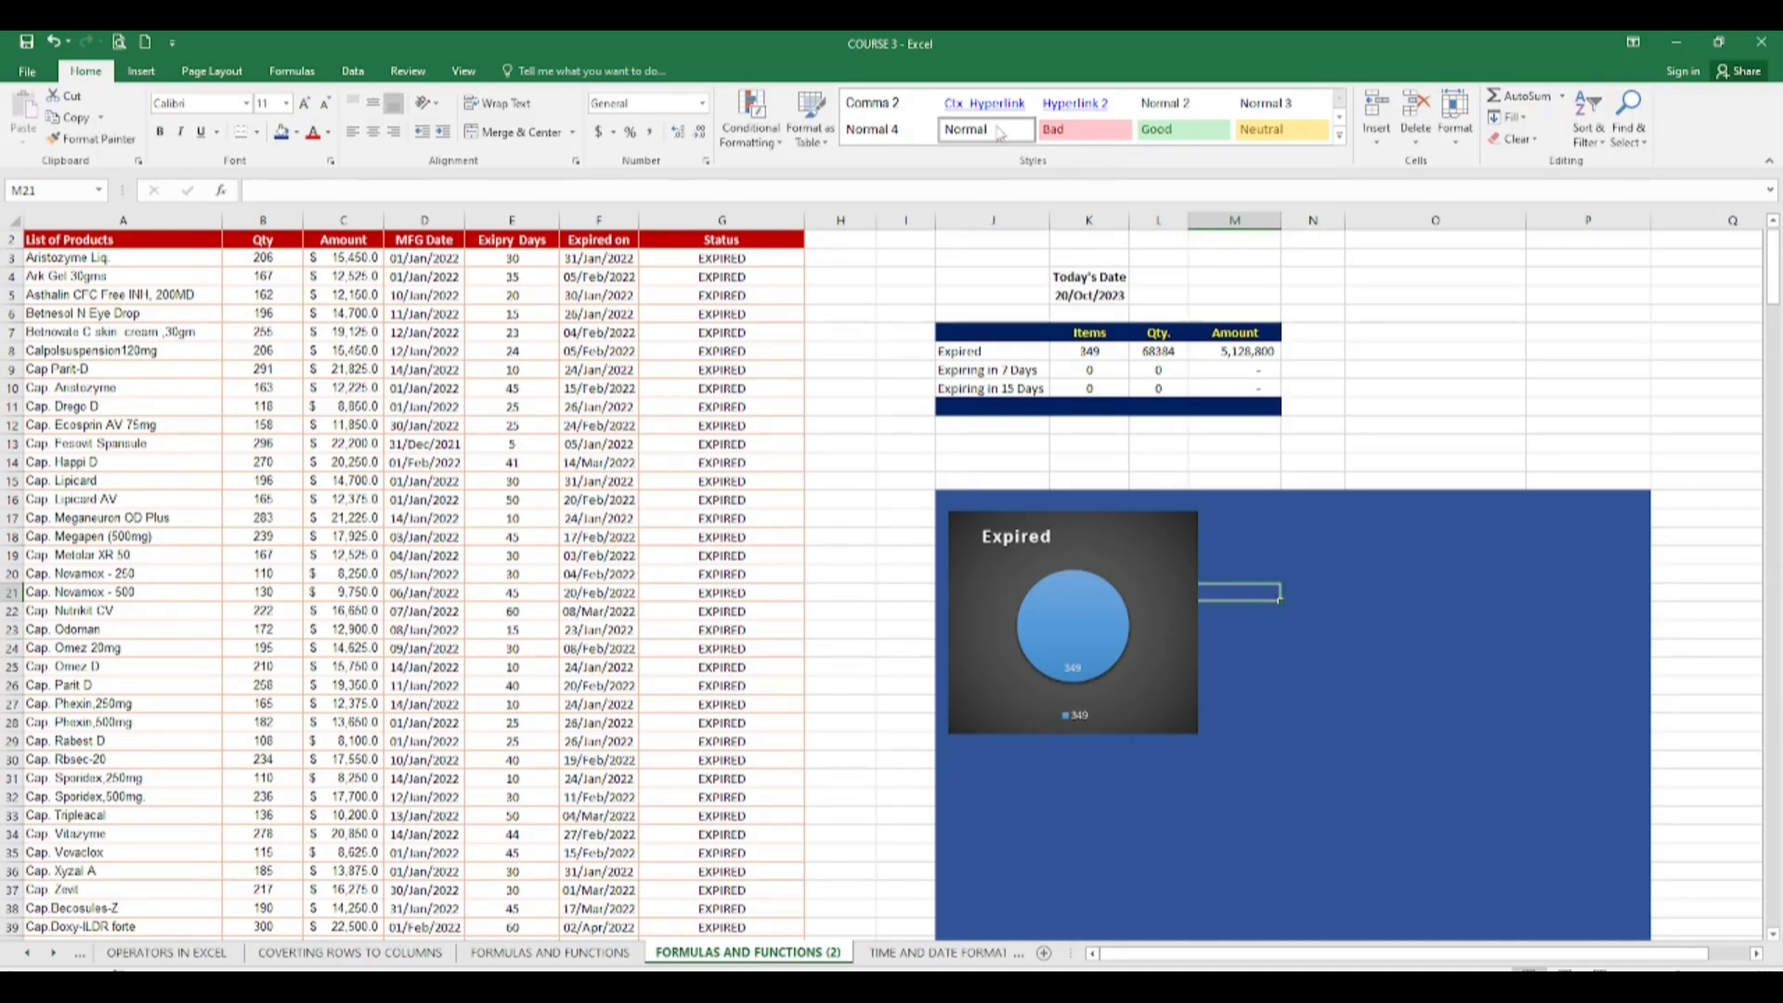
{"action": "left_click", "coordinate": [137, 72]}
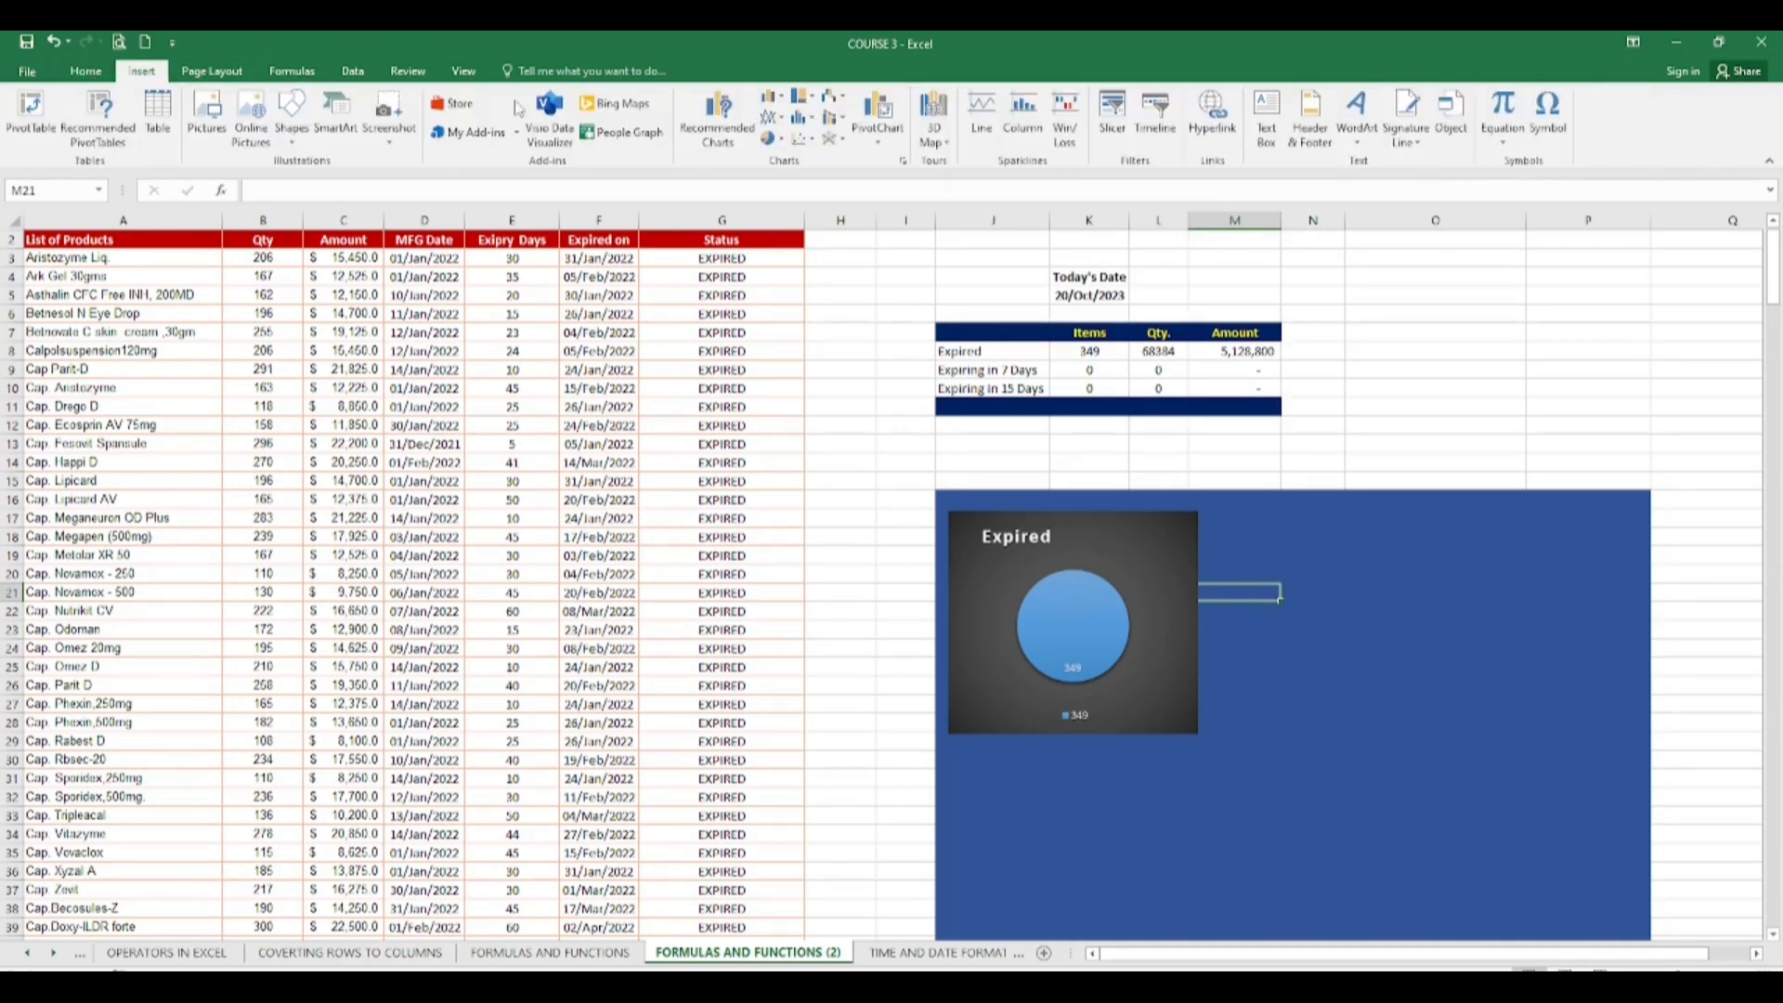
{"action": "left_click", "coordinate": [767, 139]}
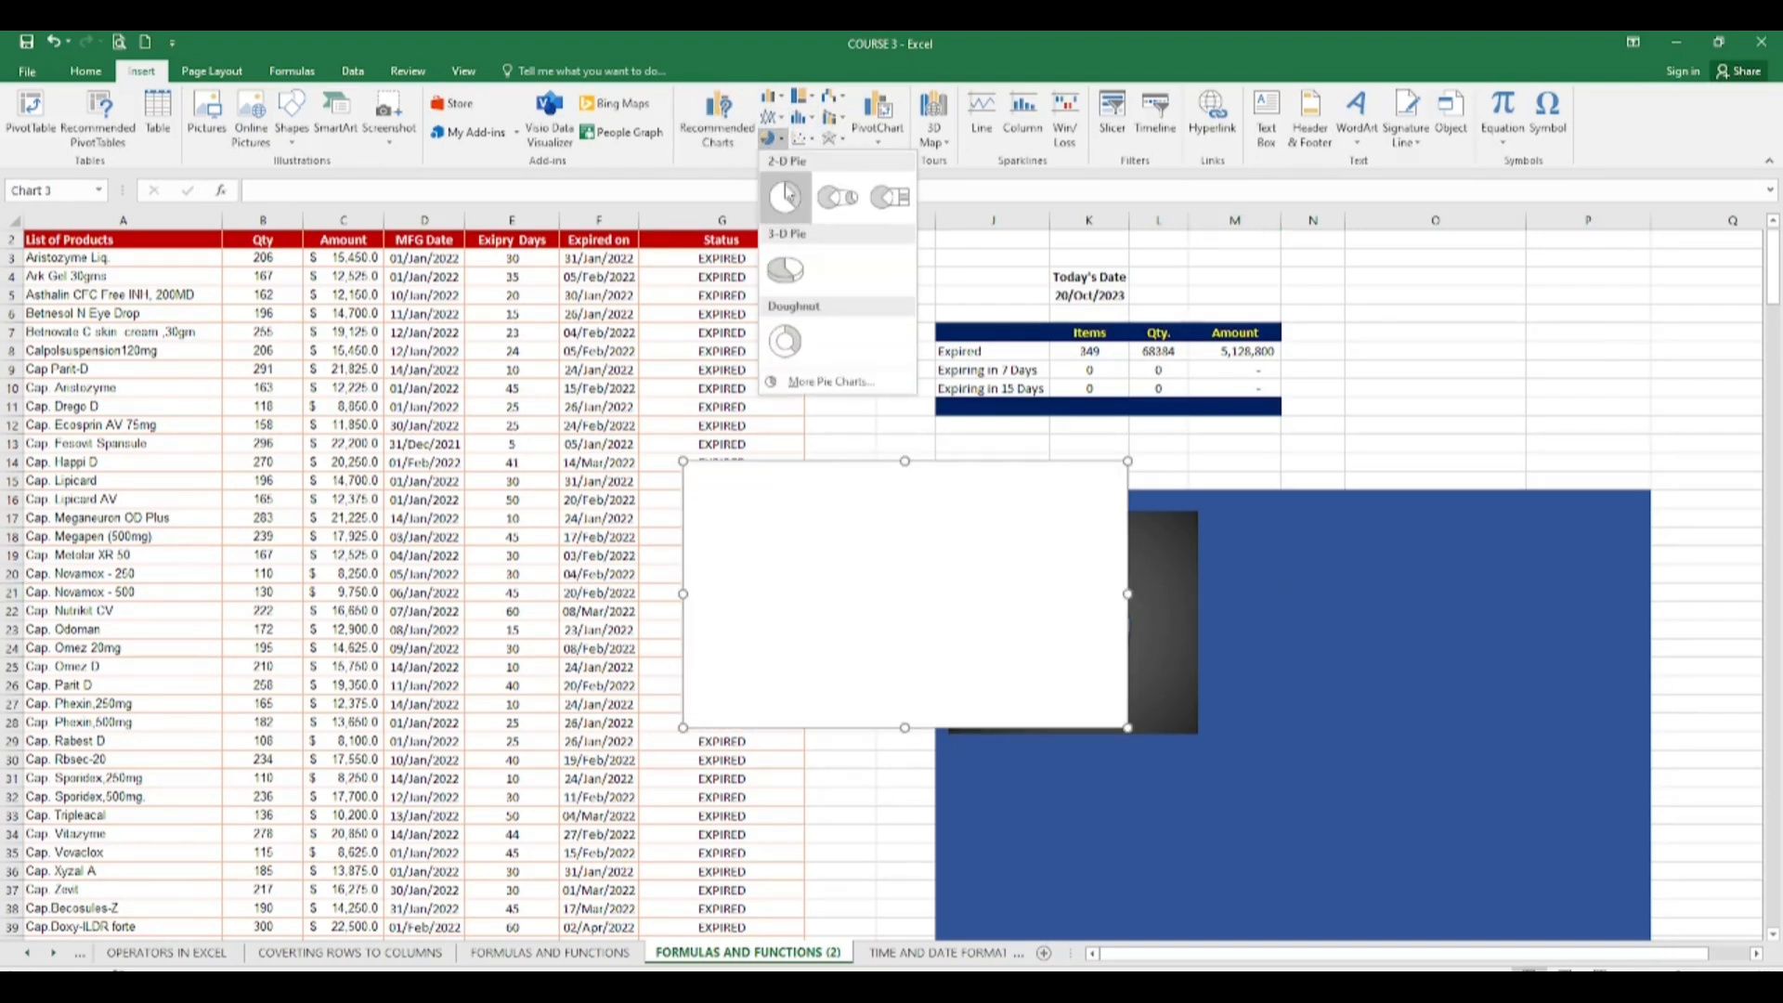
{"action": "left_click", "coordinate": [1265, 601]}
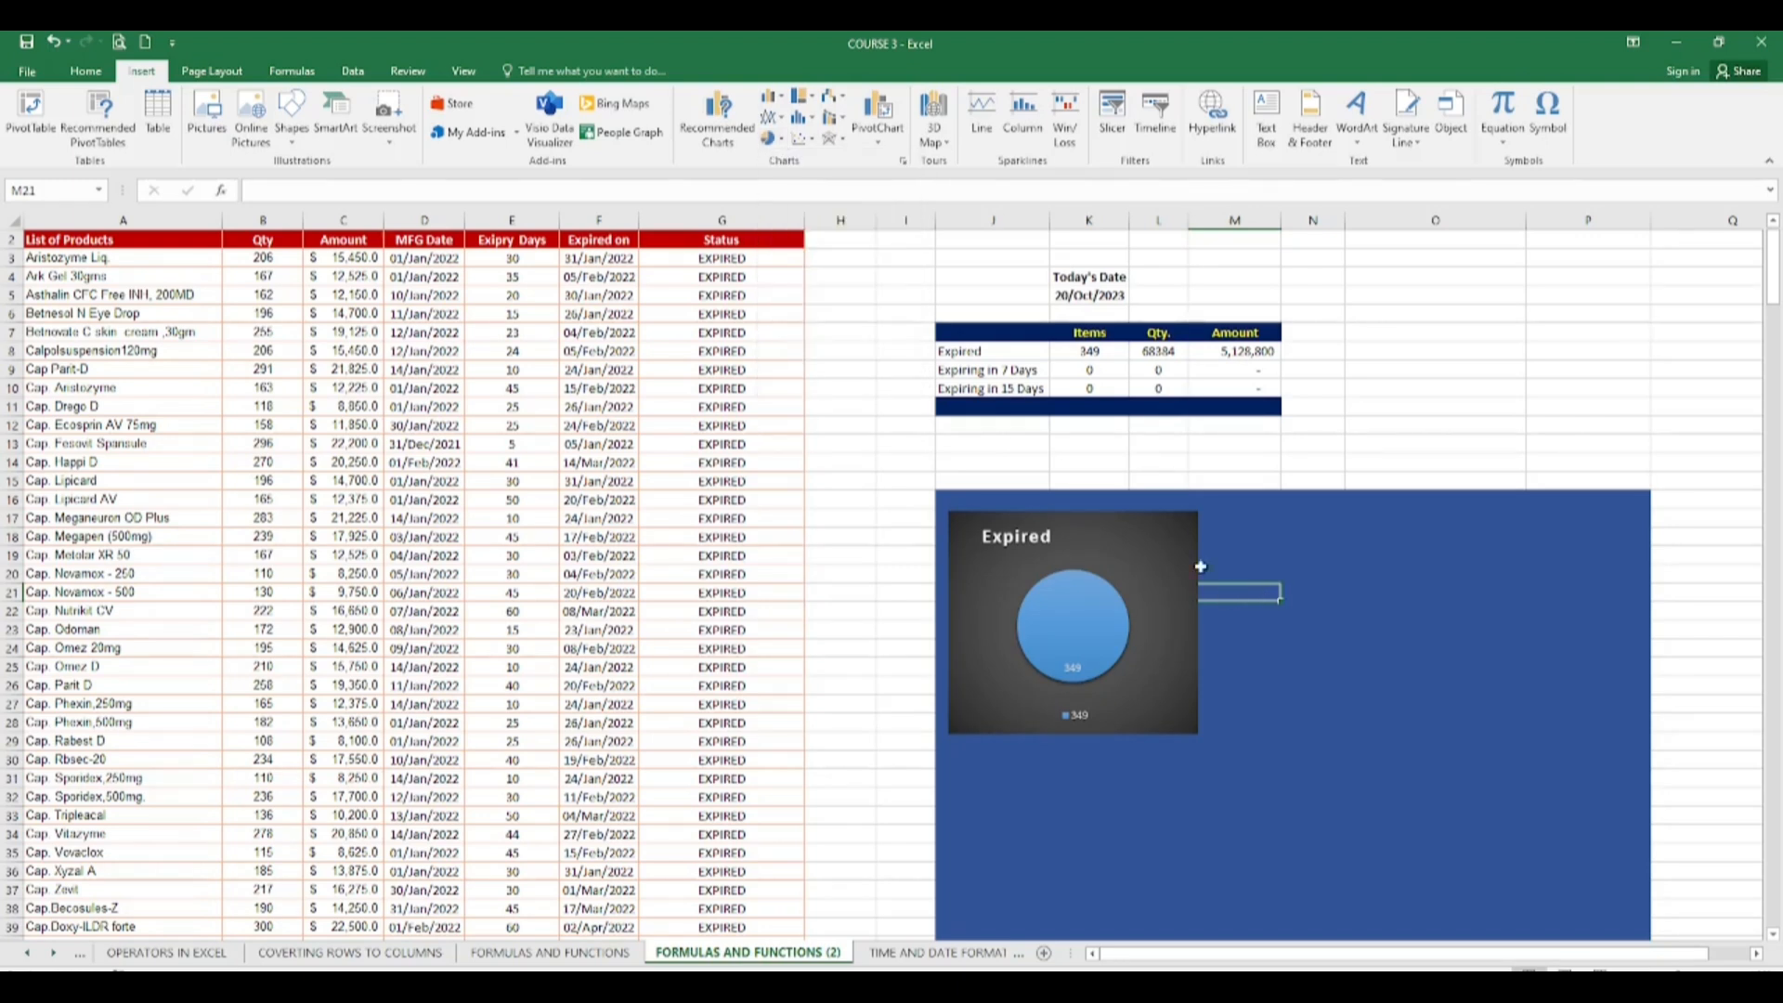
{"action": "left_click", "coordinate": [1451, 537]}
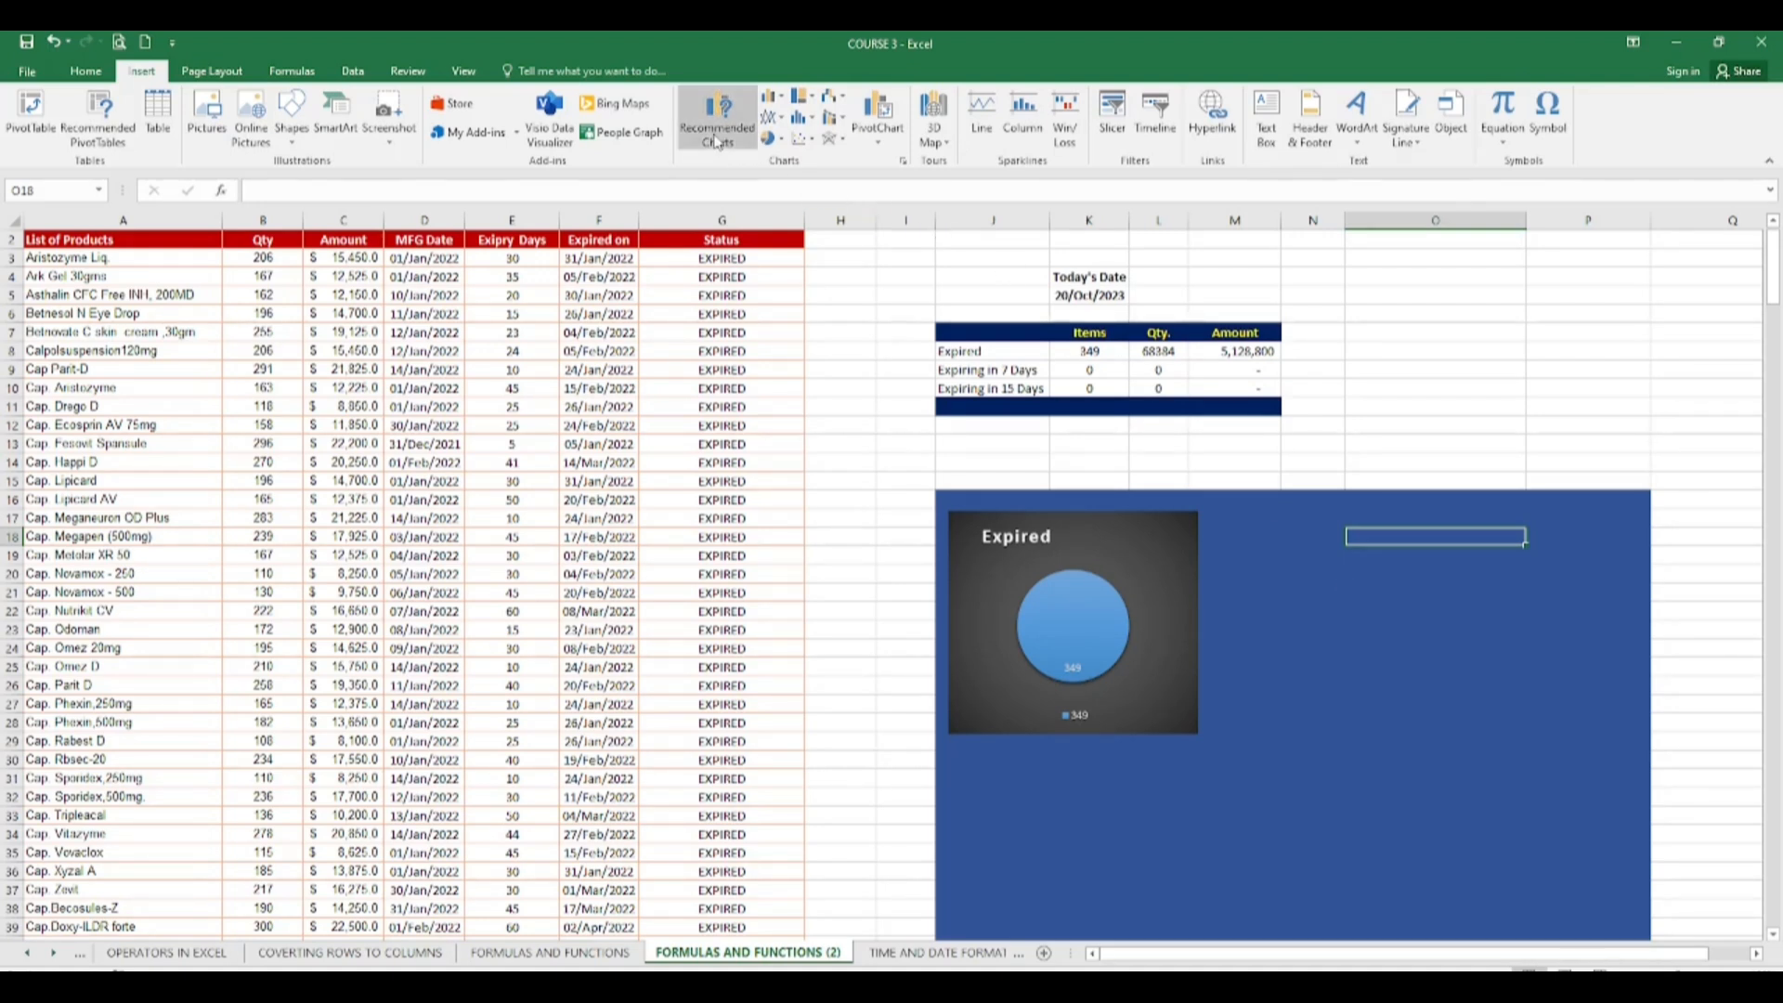
Step: Insert a 2-D pie chart from the Expiring in 7 Days label and its Items value, undoing the accidental plot area move
{"action": "left_click_drag", "start_coordinate": [997, 371], "coordinate": [1080, 376]}
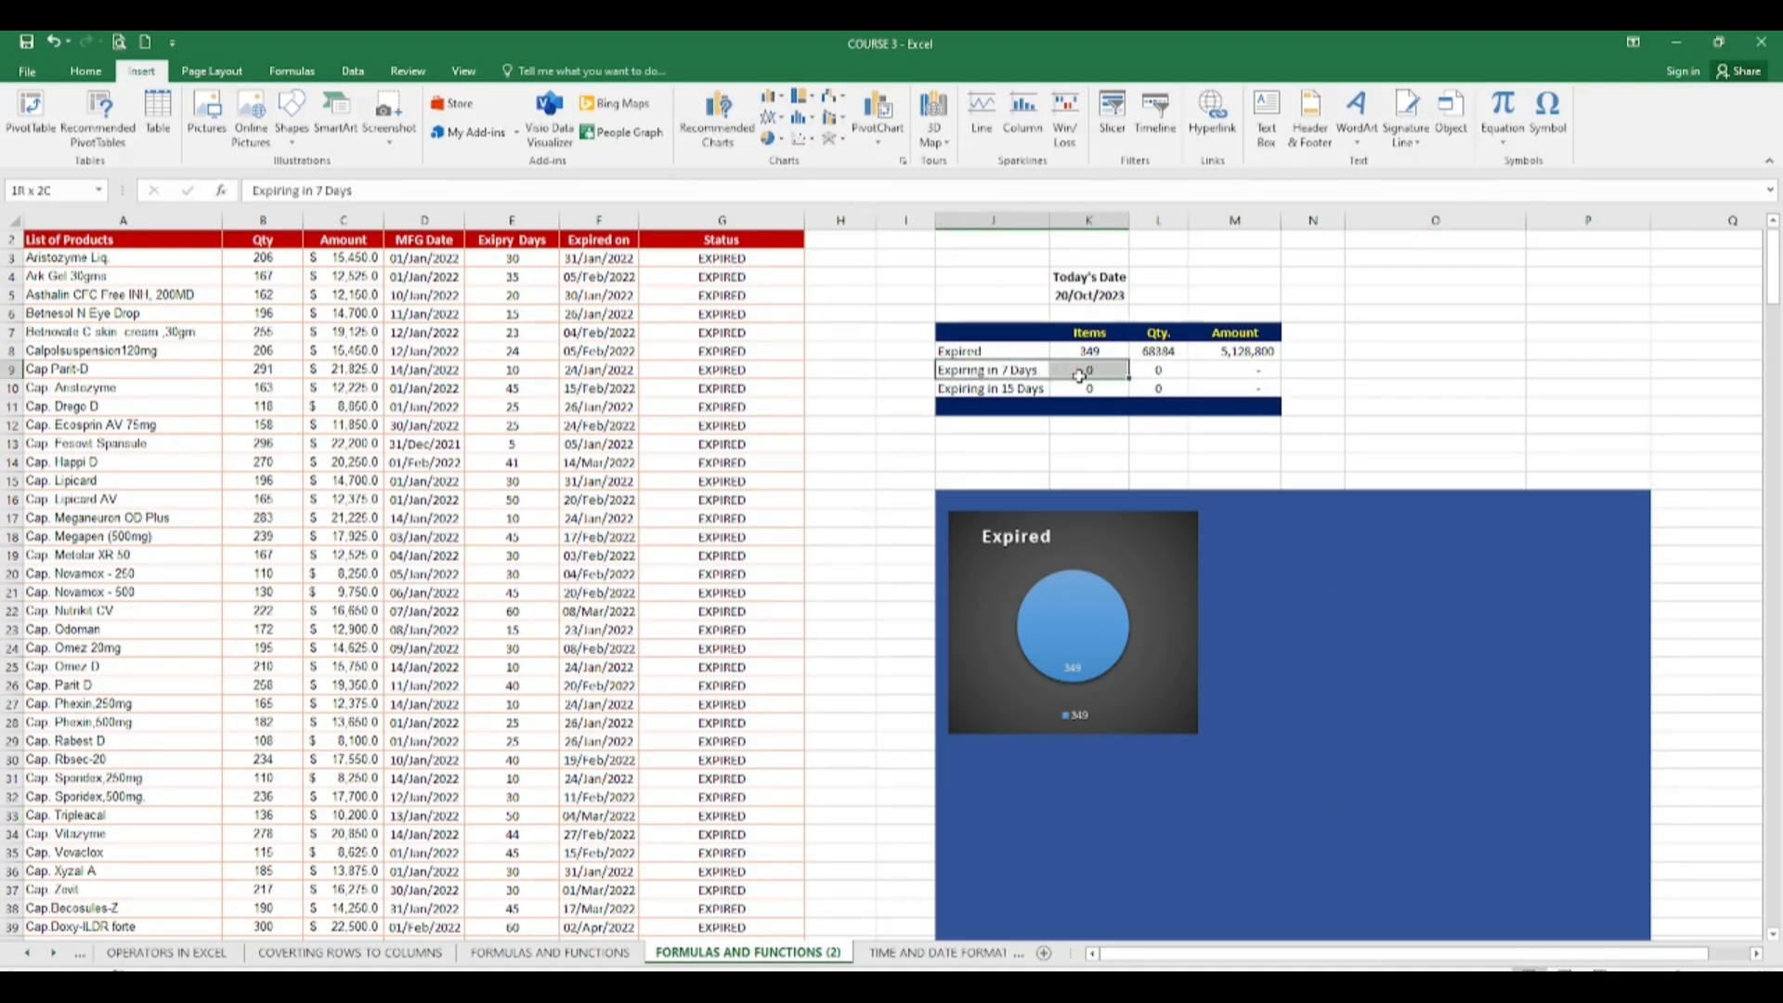
{"action": "left_click", "coordinate": [717, 111]}
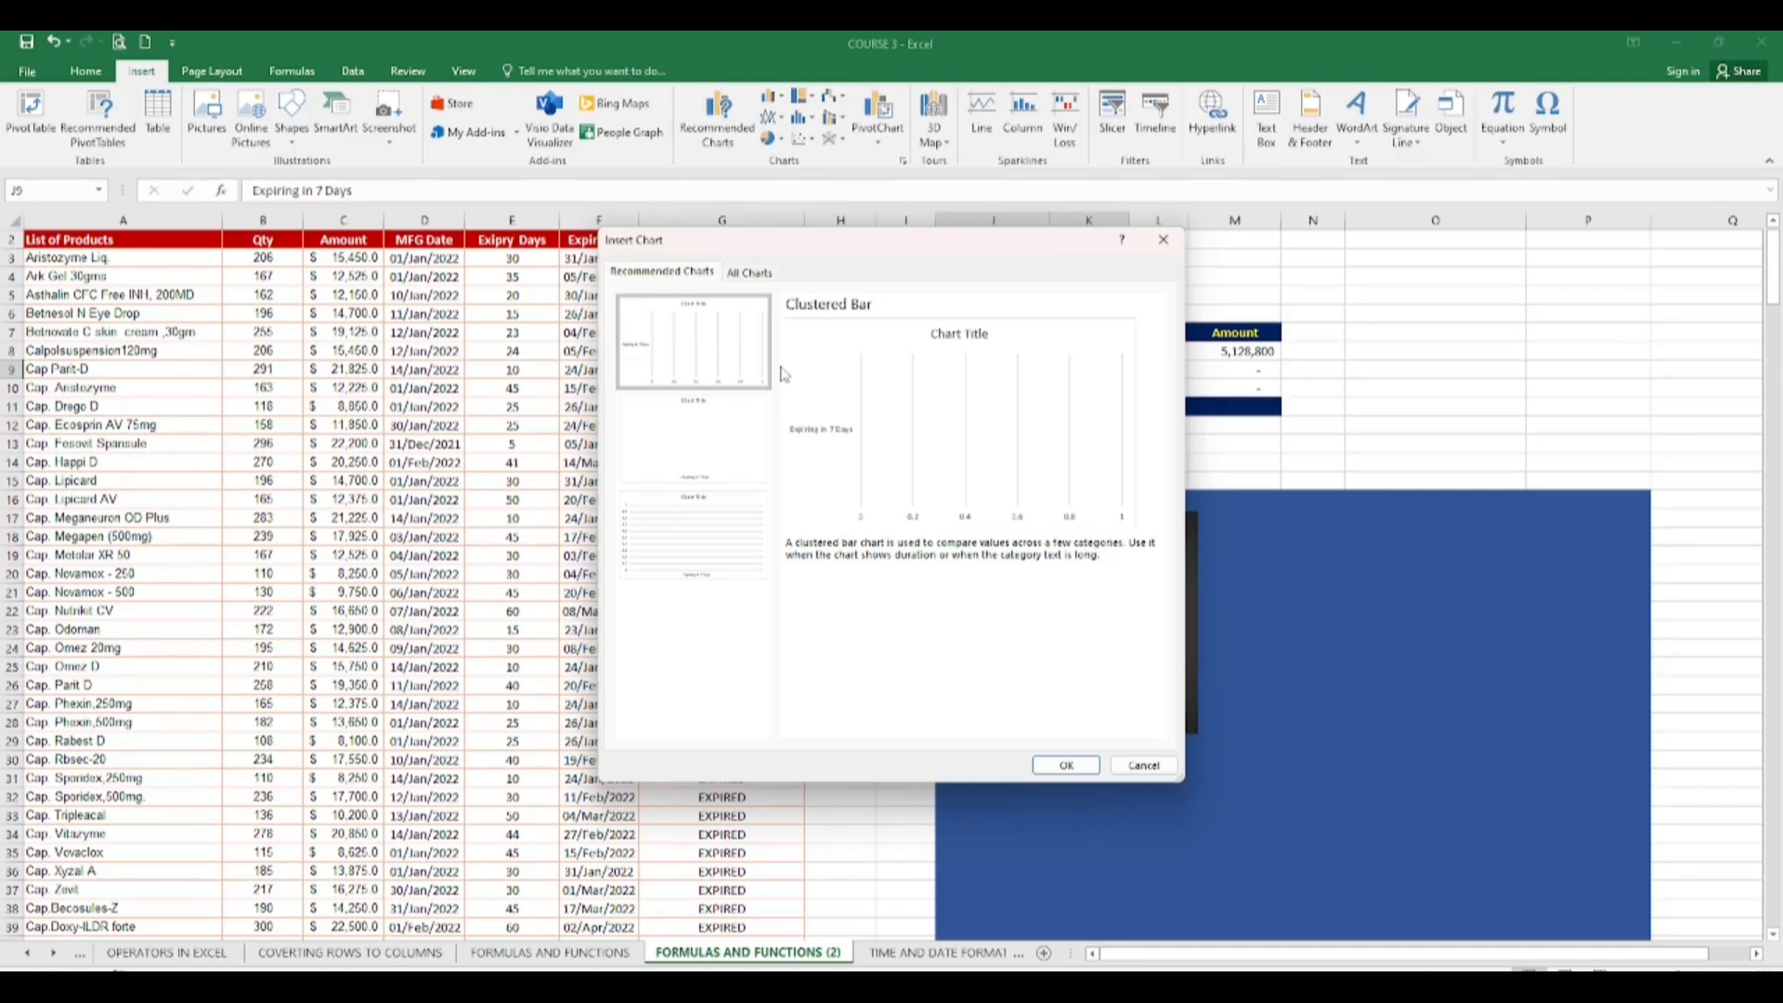
{"action": "left_click", "coordinate": [722, 554]}
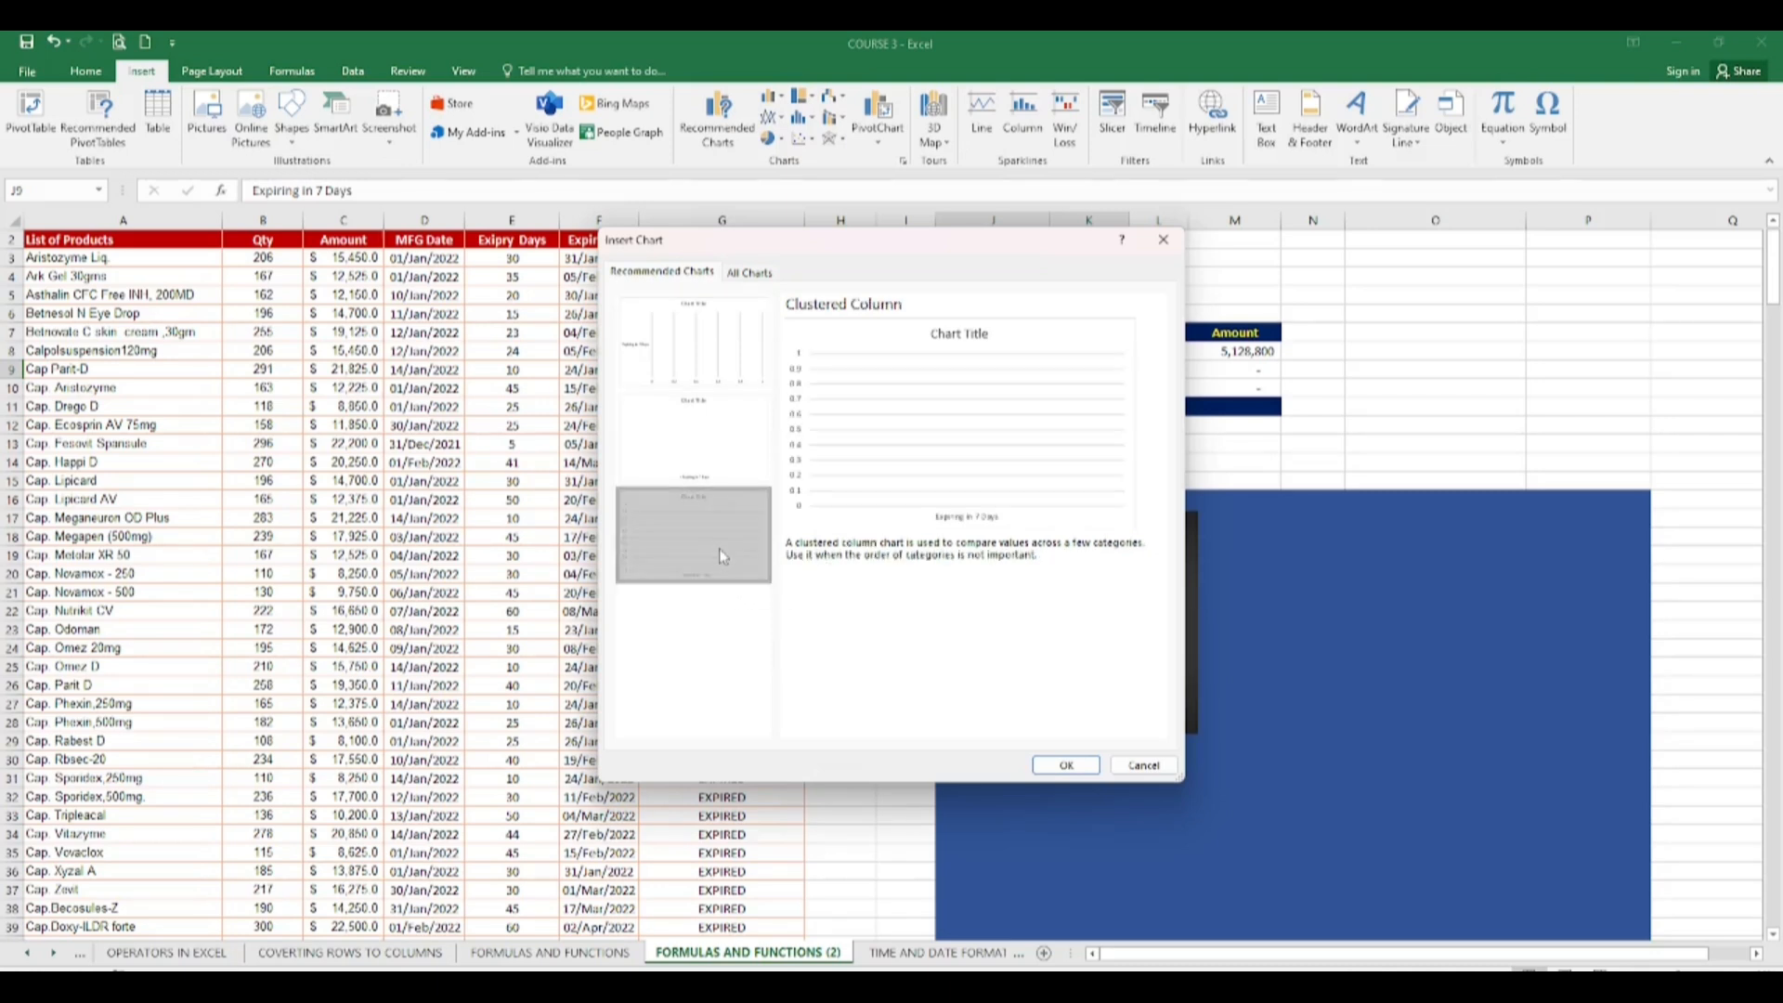
{"action": "left_click", "coordinate": [747, 275]}
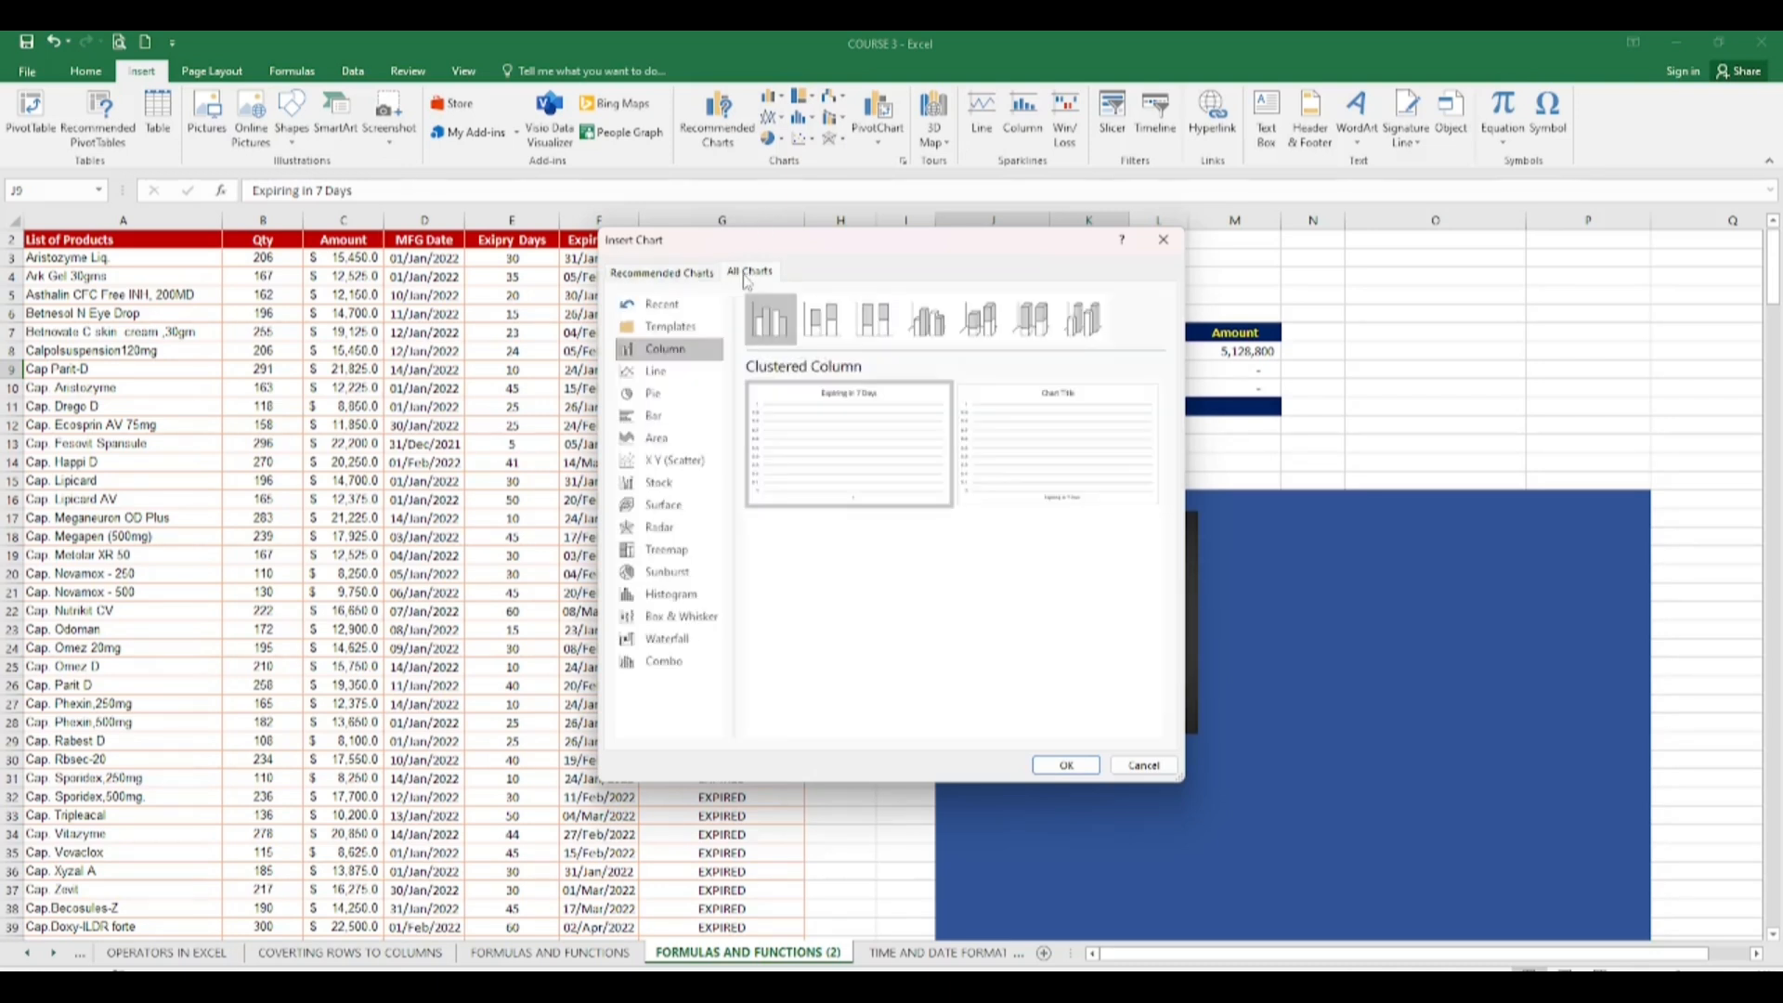
{"action": "left_click", "coordinate": [651, 395]}
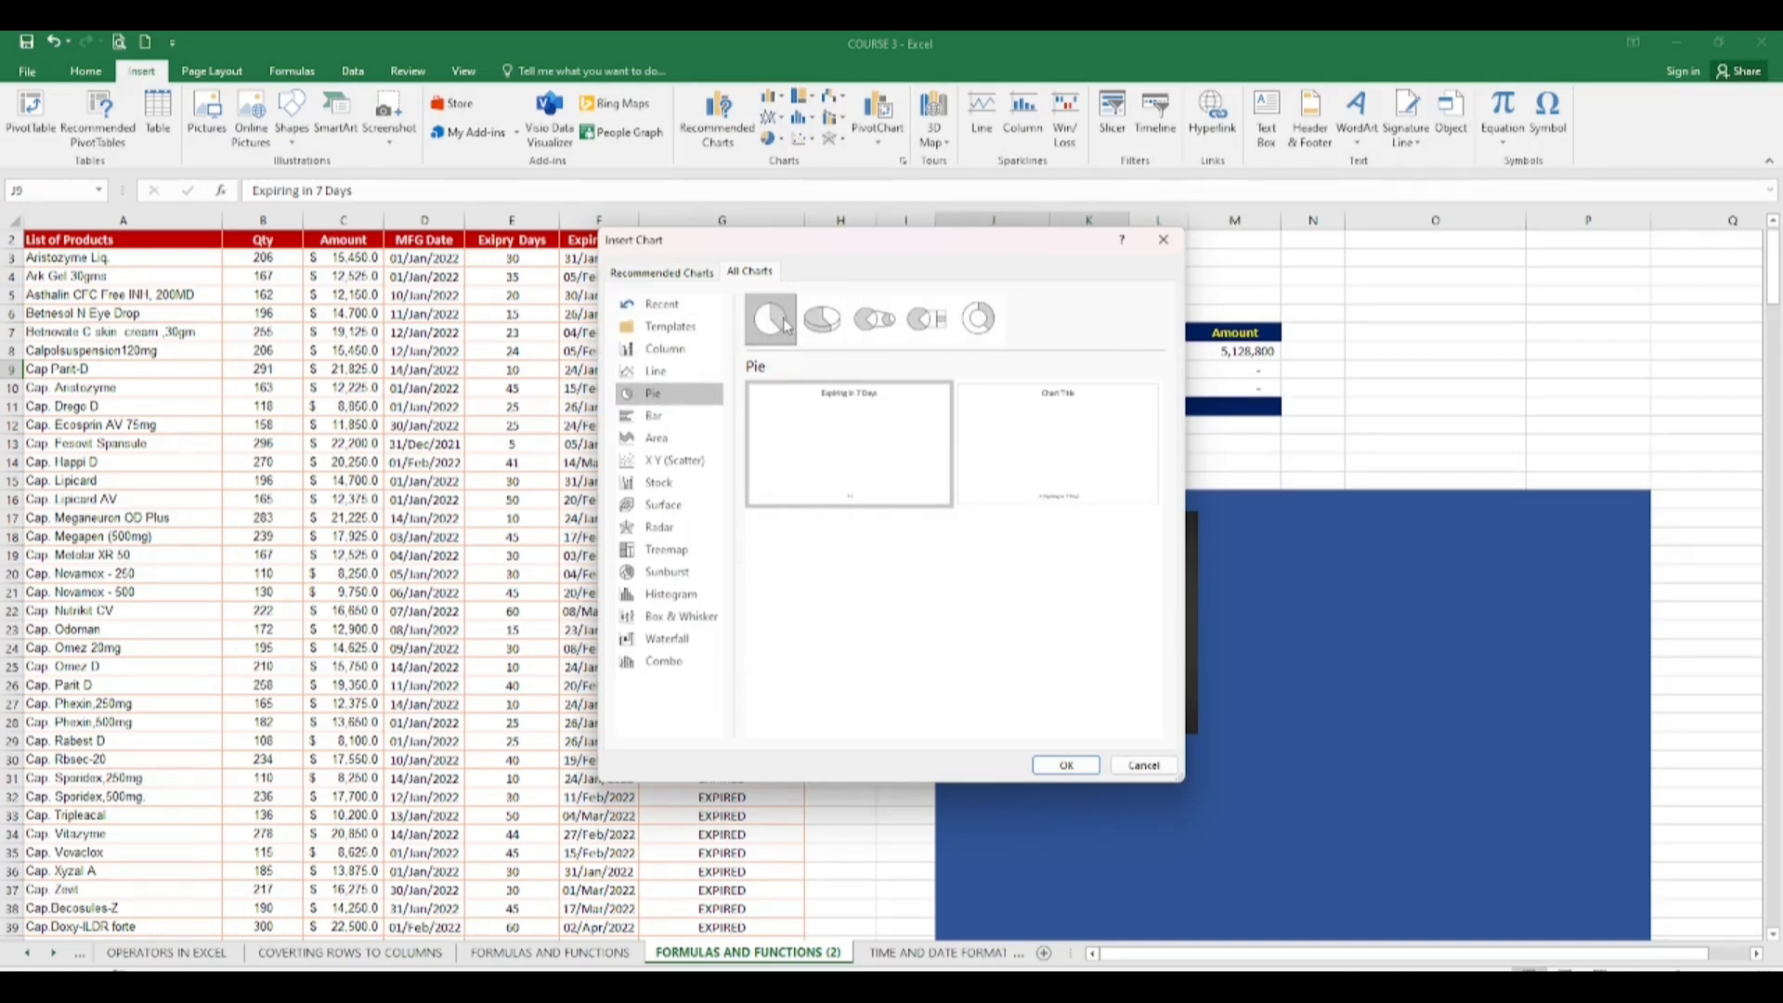
{"action": "left_click", "coordinate": [1065, 765]}
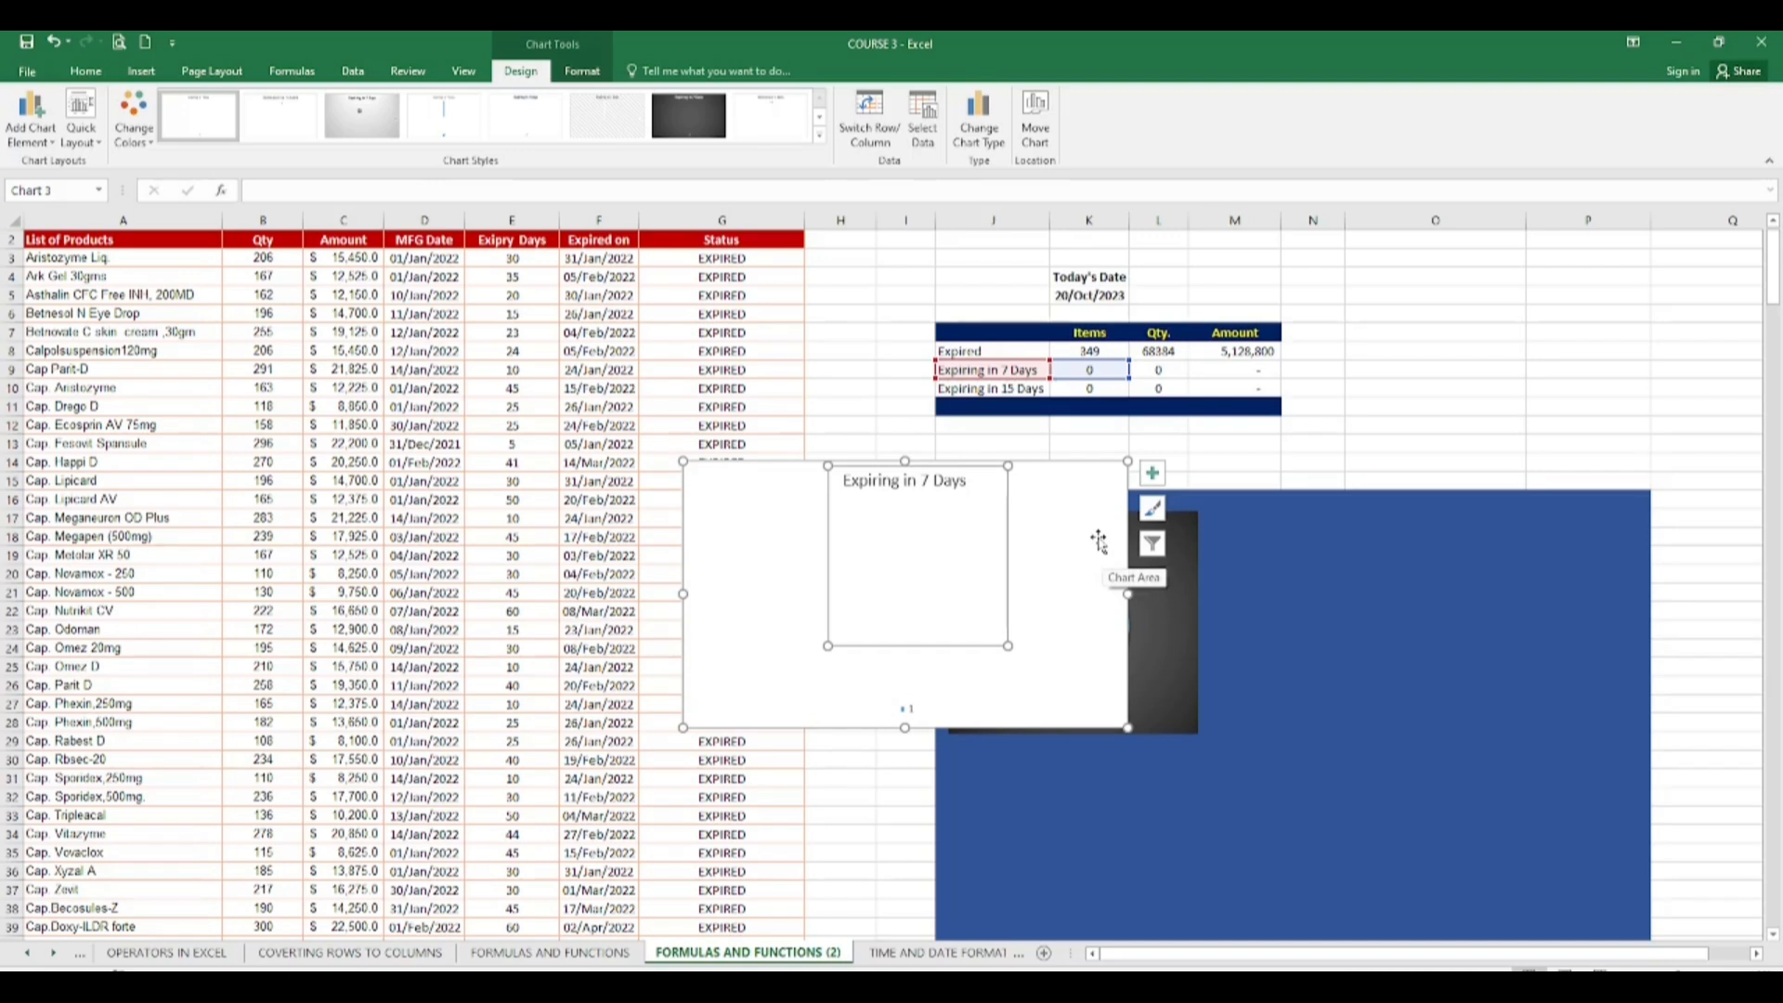
{"action": "key", "text": "ctrl+z"}
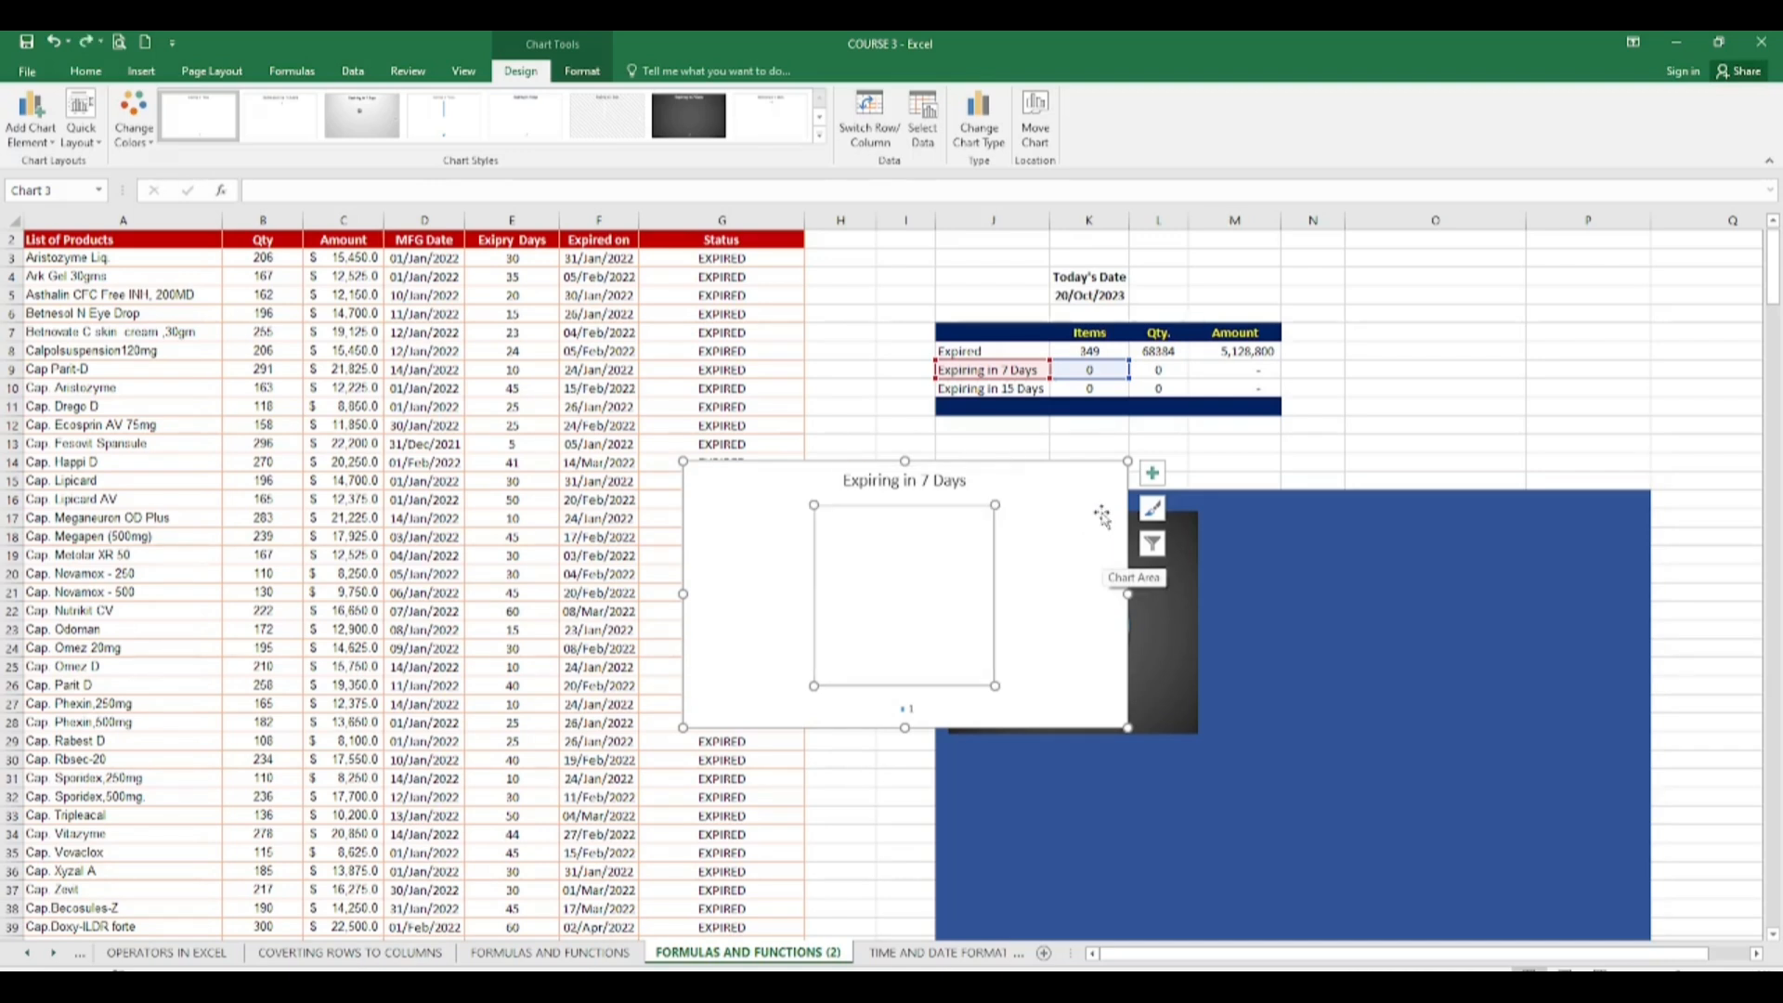
Step: Shrink the Expiring in 7 Days chart and place it on the blue dashboard area beside the Expired chart
{"action": "left_click_drag", "start_coordinate": [1071, 481], "coordinate": [1525, 544]}
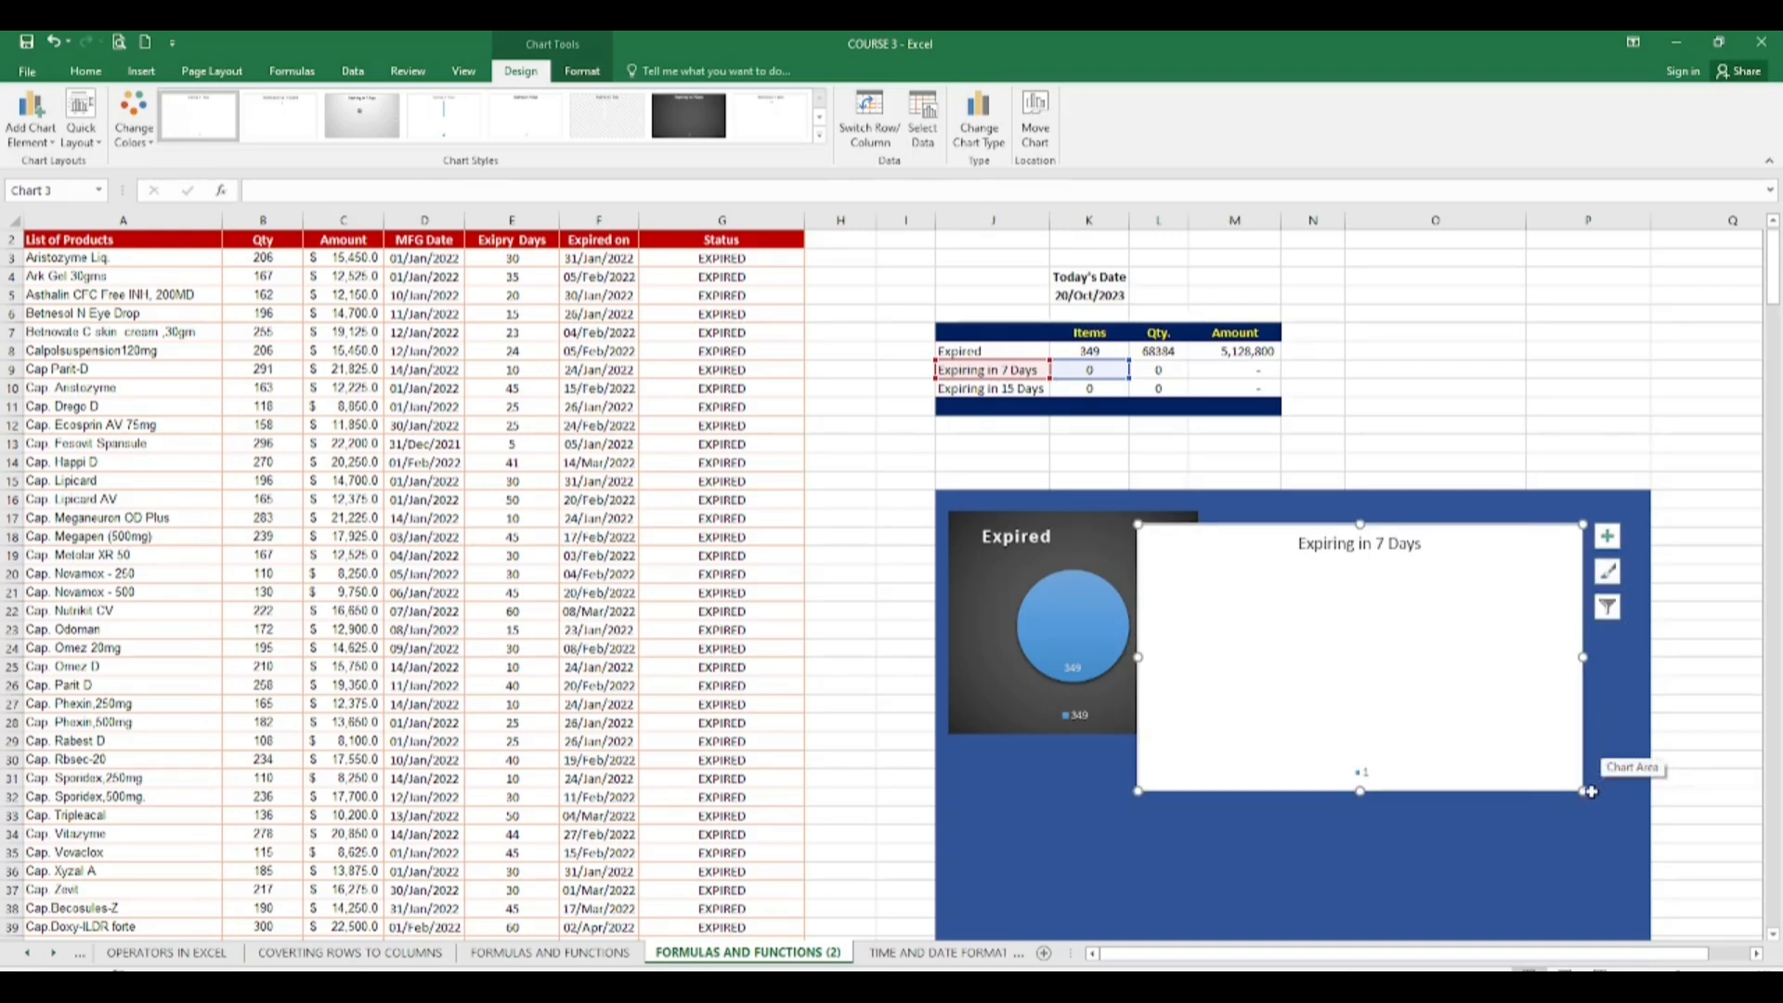
{"action": "left_click_drag", "start_coordinate": [1543, 780], "coordinate": [1391, 720]}
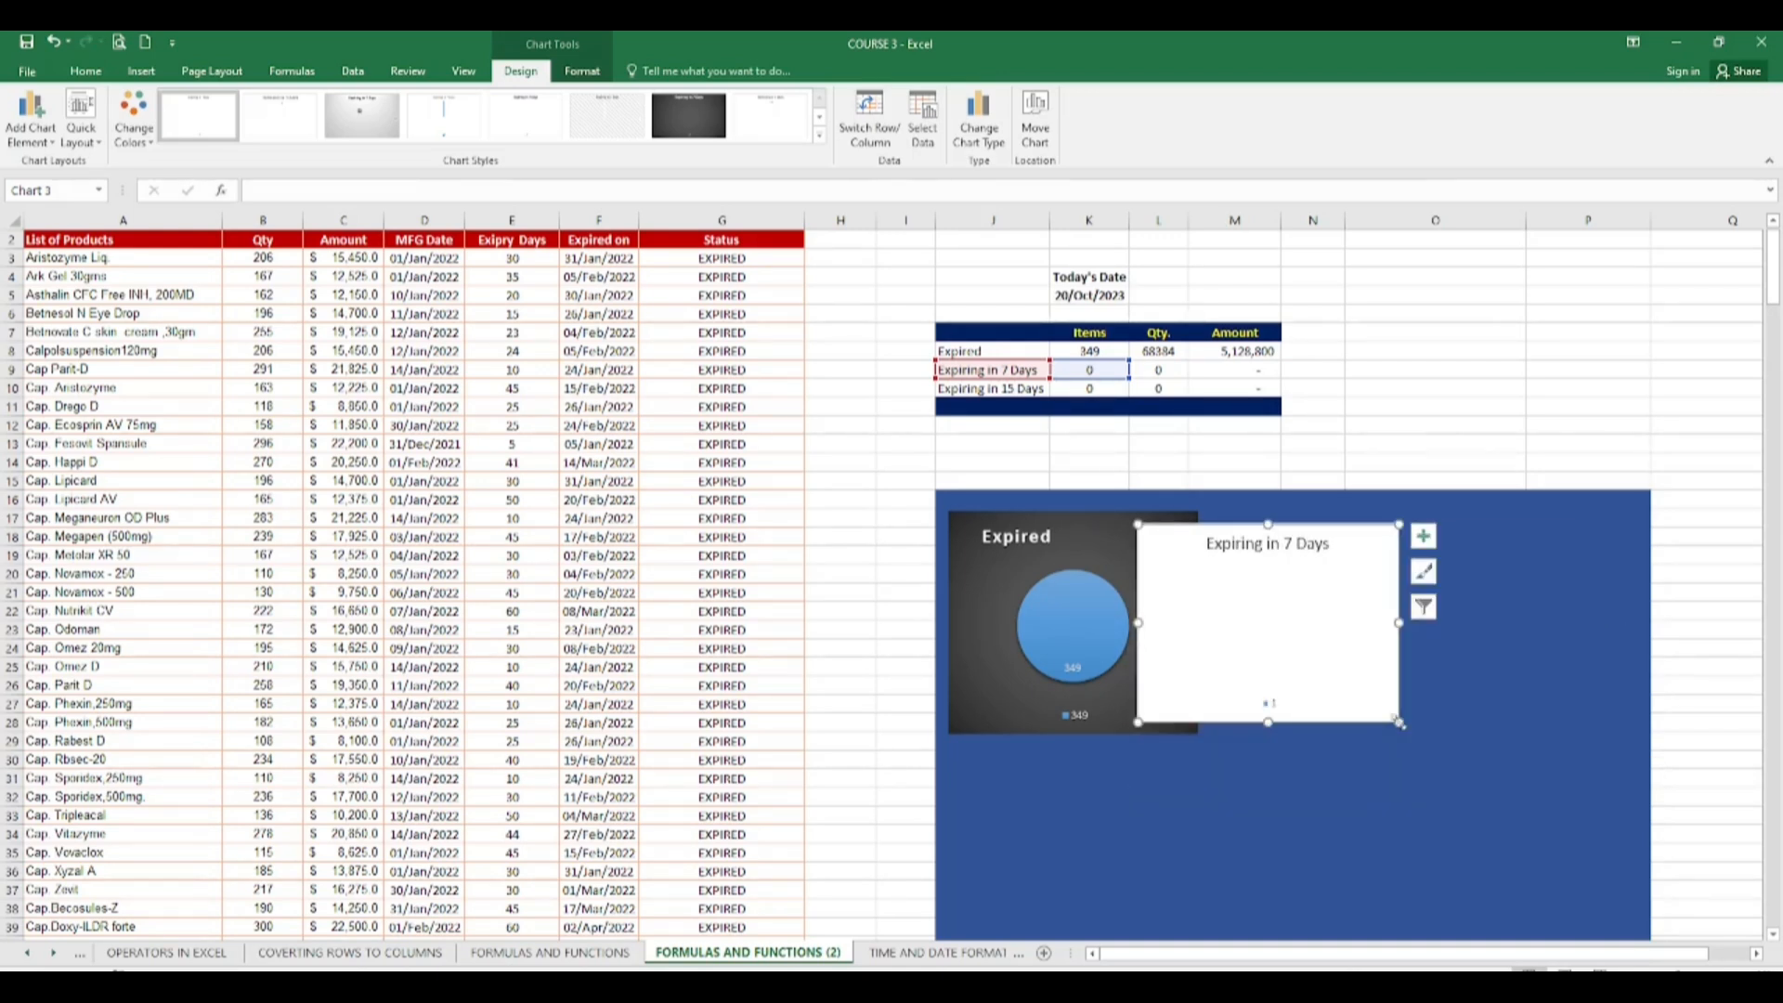
{"action": "left_click_drag", "start_coordinate": [1364, 616], "coordinate": [1451, 613]}
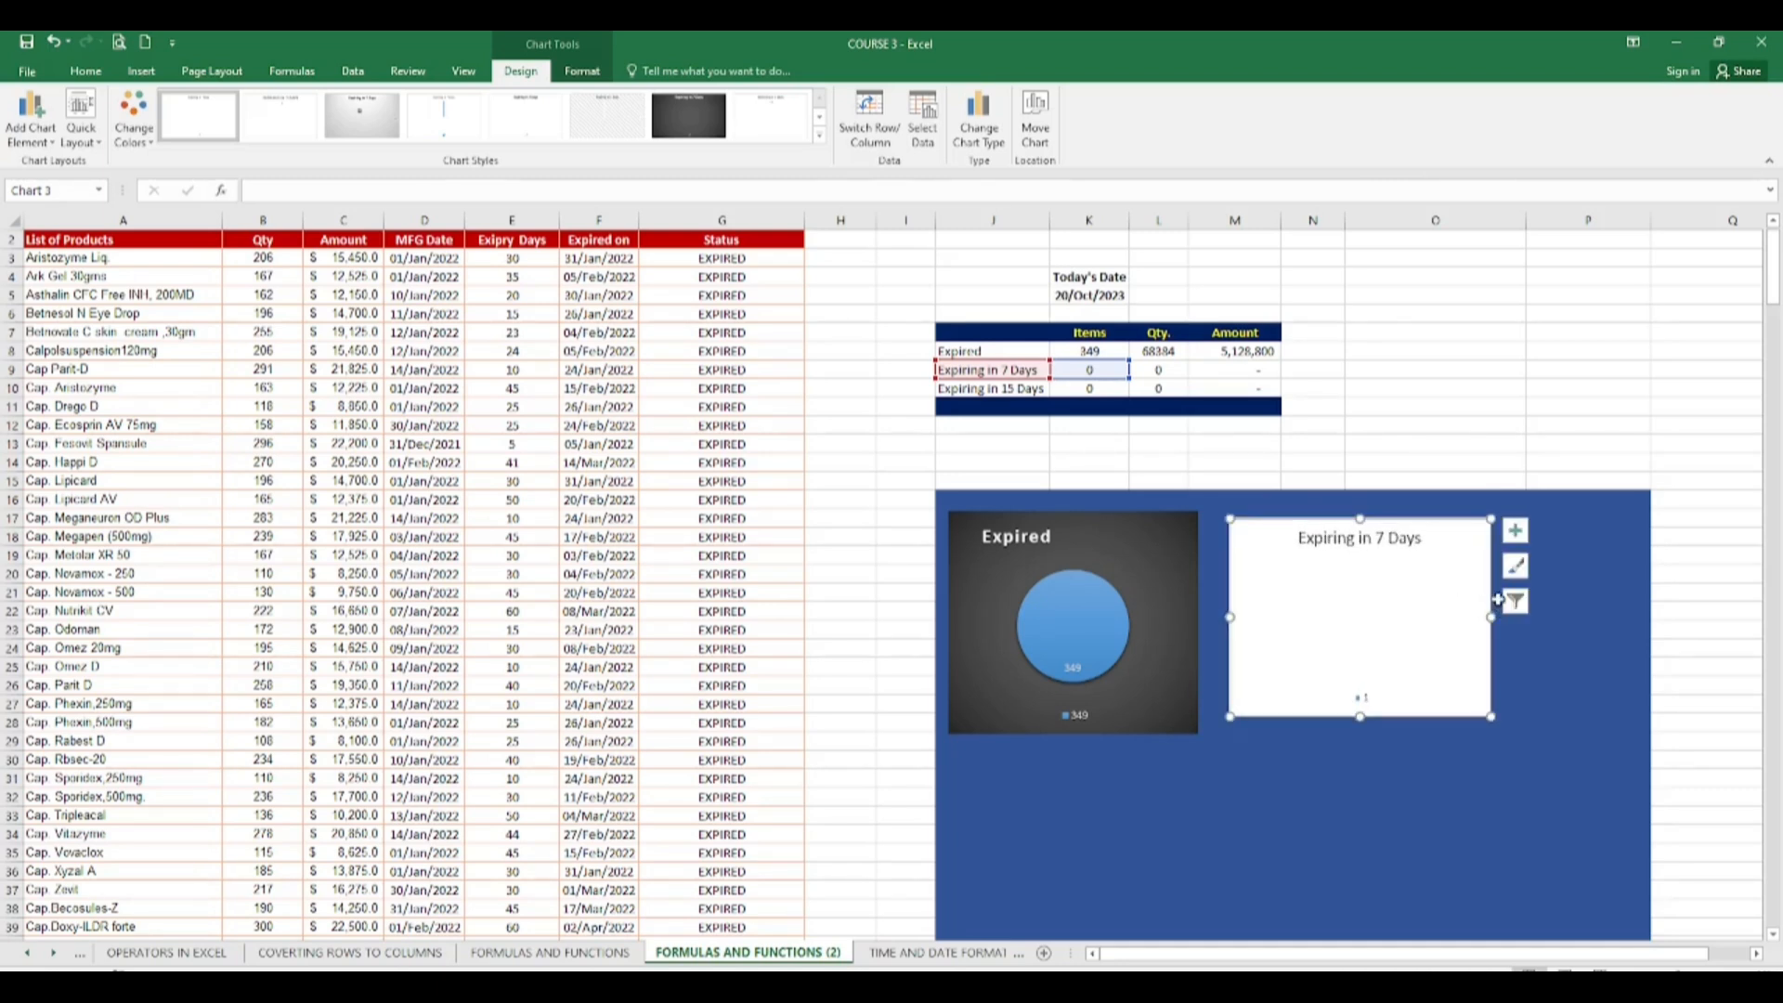
Step: Set the Expiring in 7 Days chart's category axis labels to its Items value in cell K9
{"action": "left_click", "coordinate": [922, 119]}
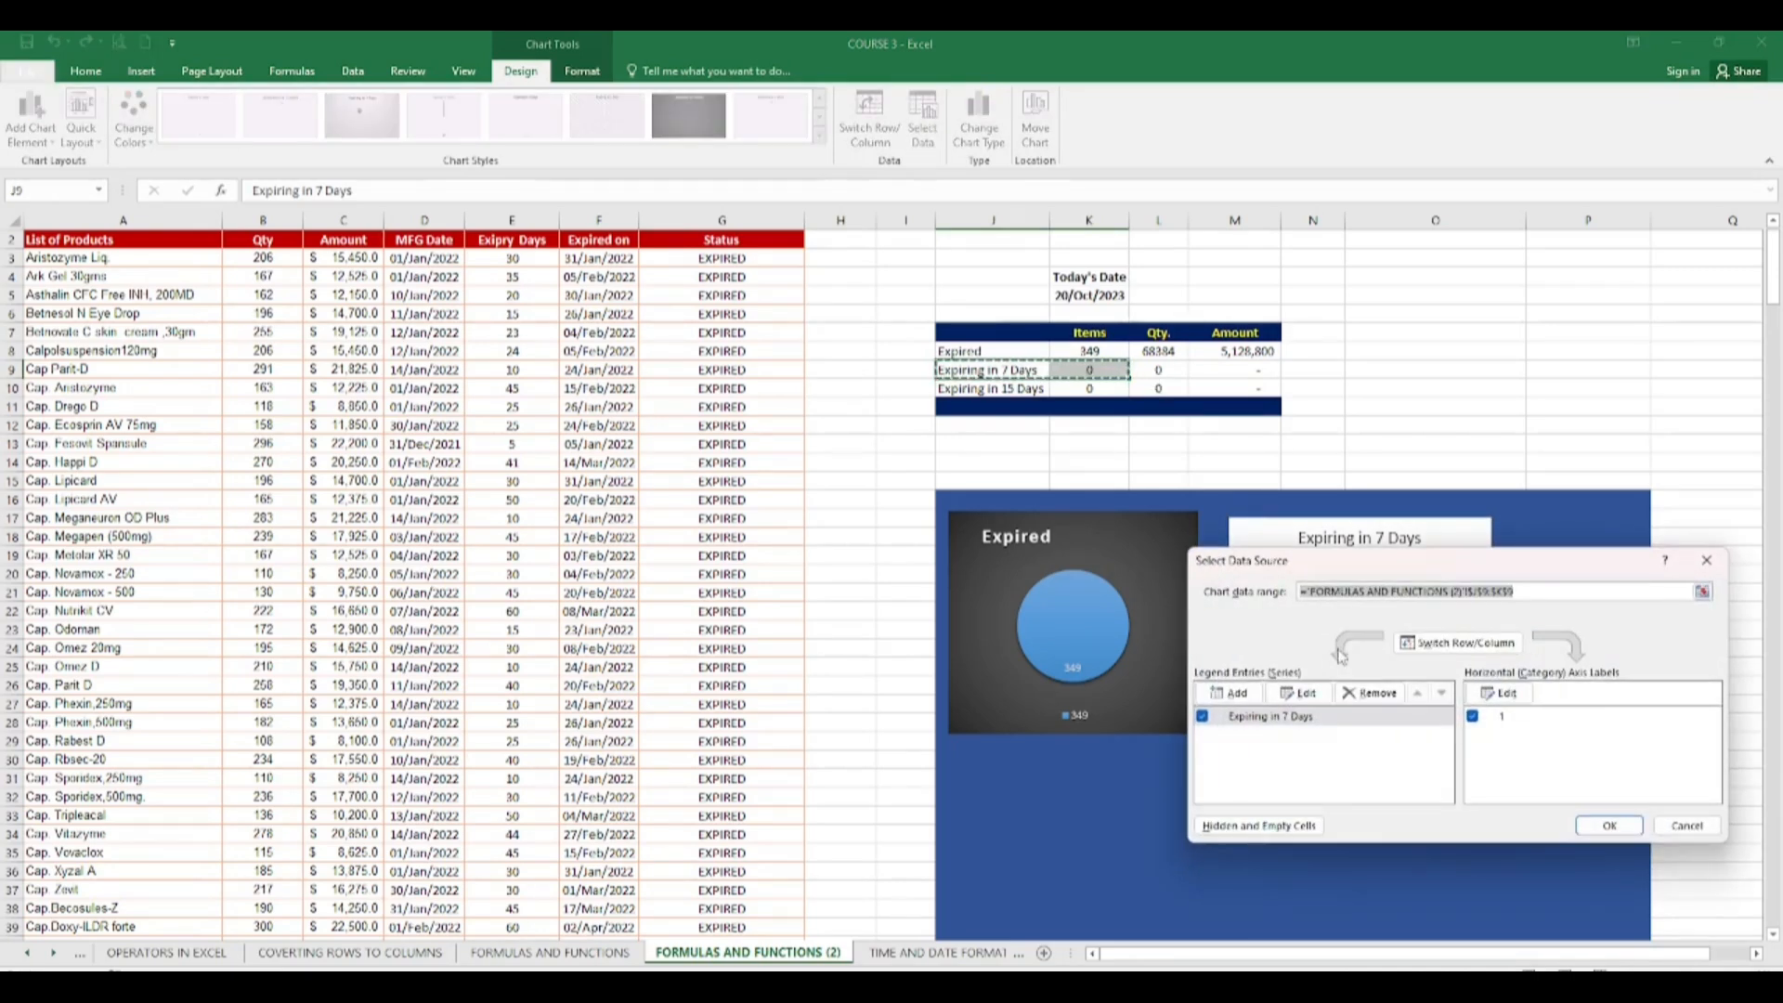
{"action": "left_click", "coordinate": [1504, 722]}
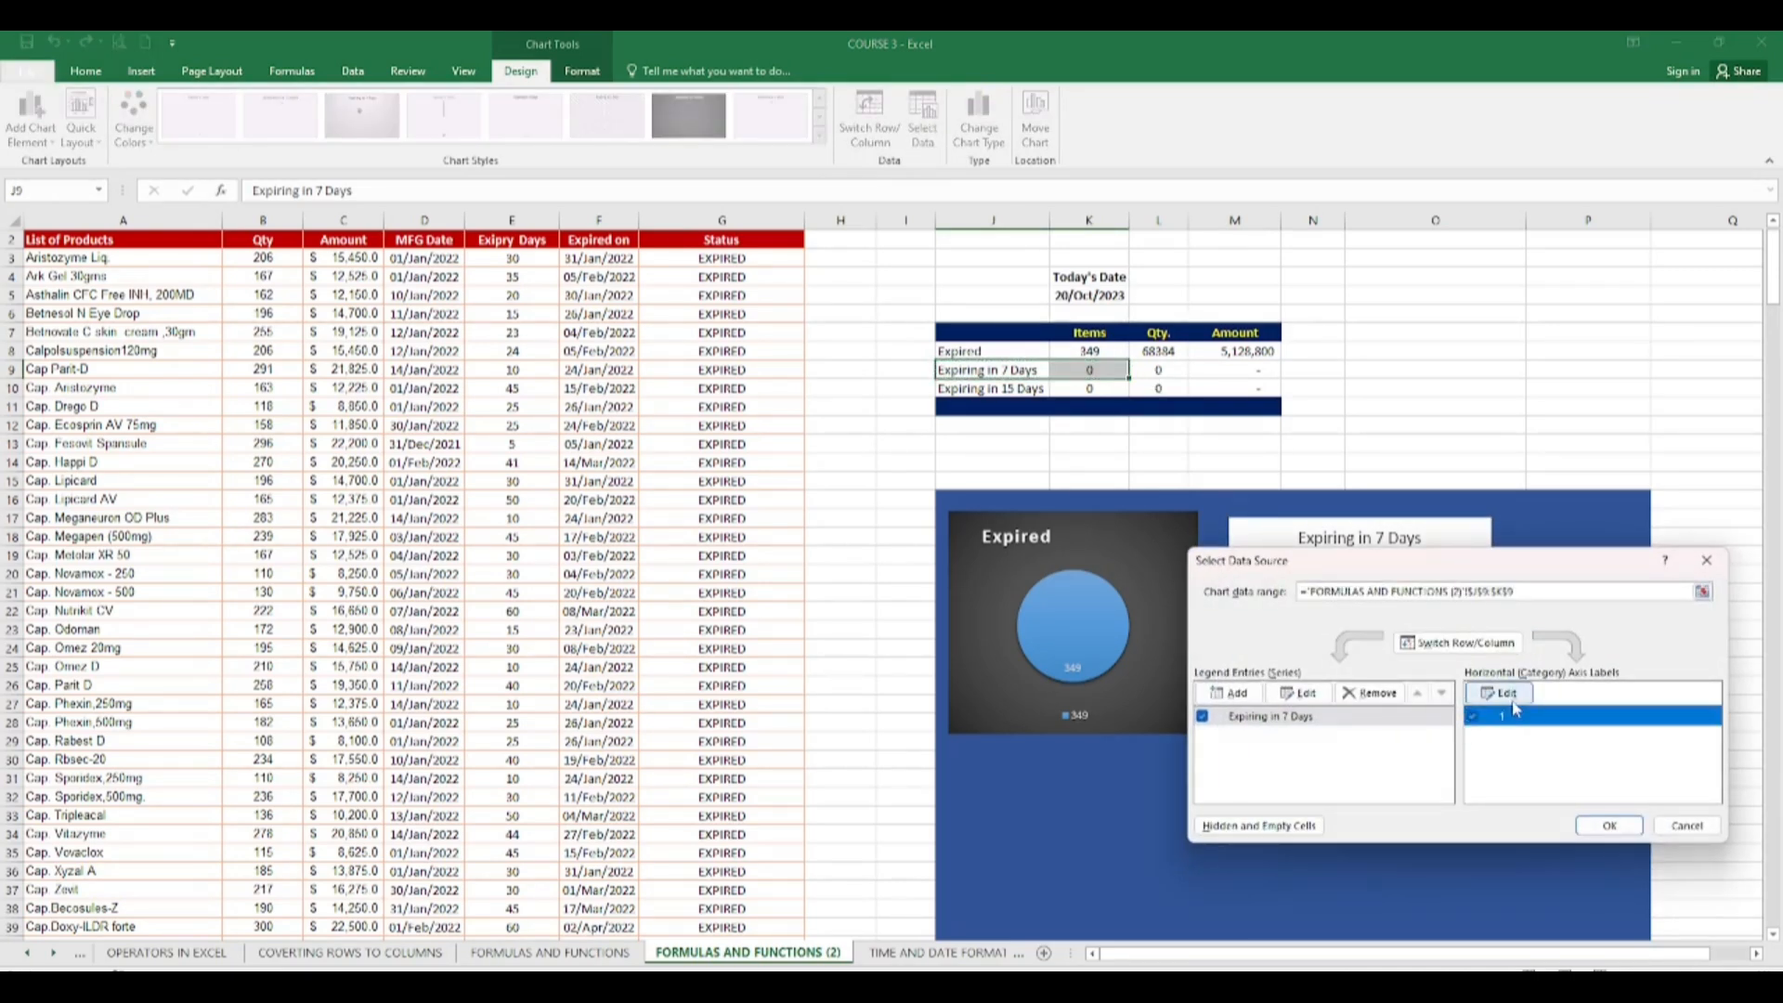
{"action": "left_click", "coordinate": [1497, 693]}
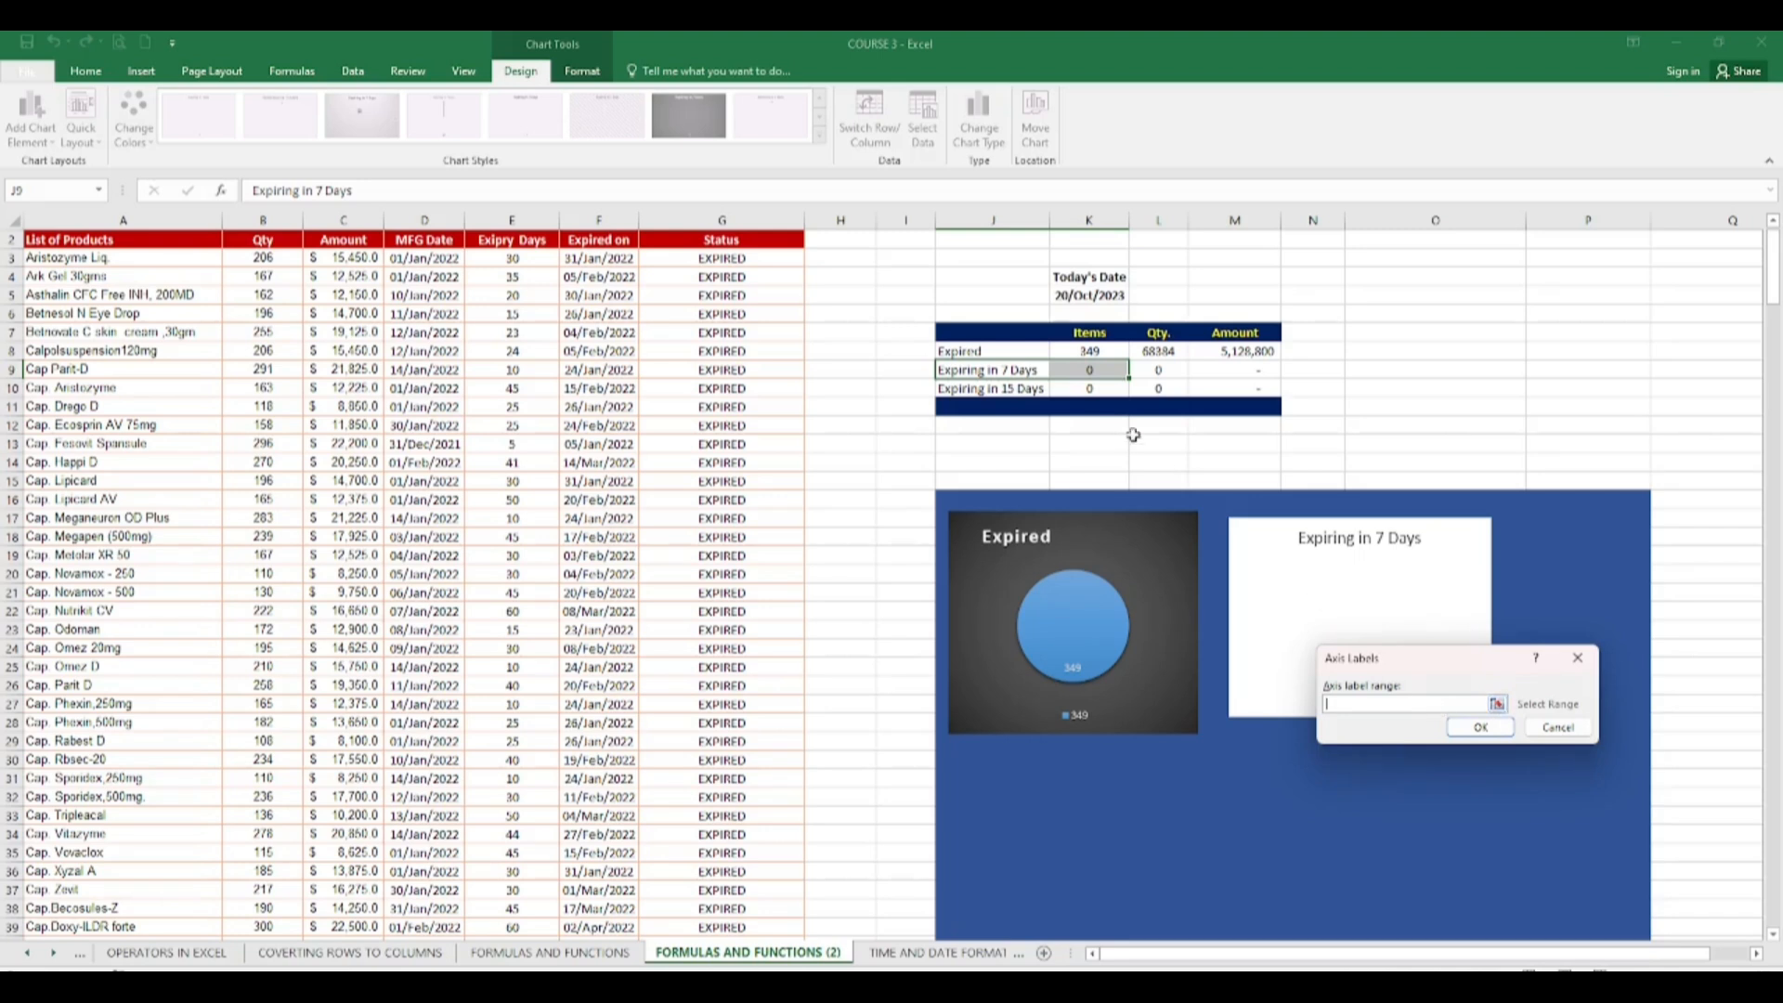
{"action": "left_click", "coordinate": [1096, 368]}
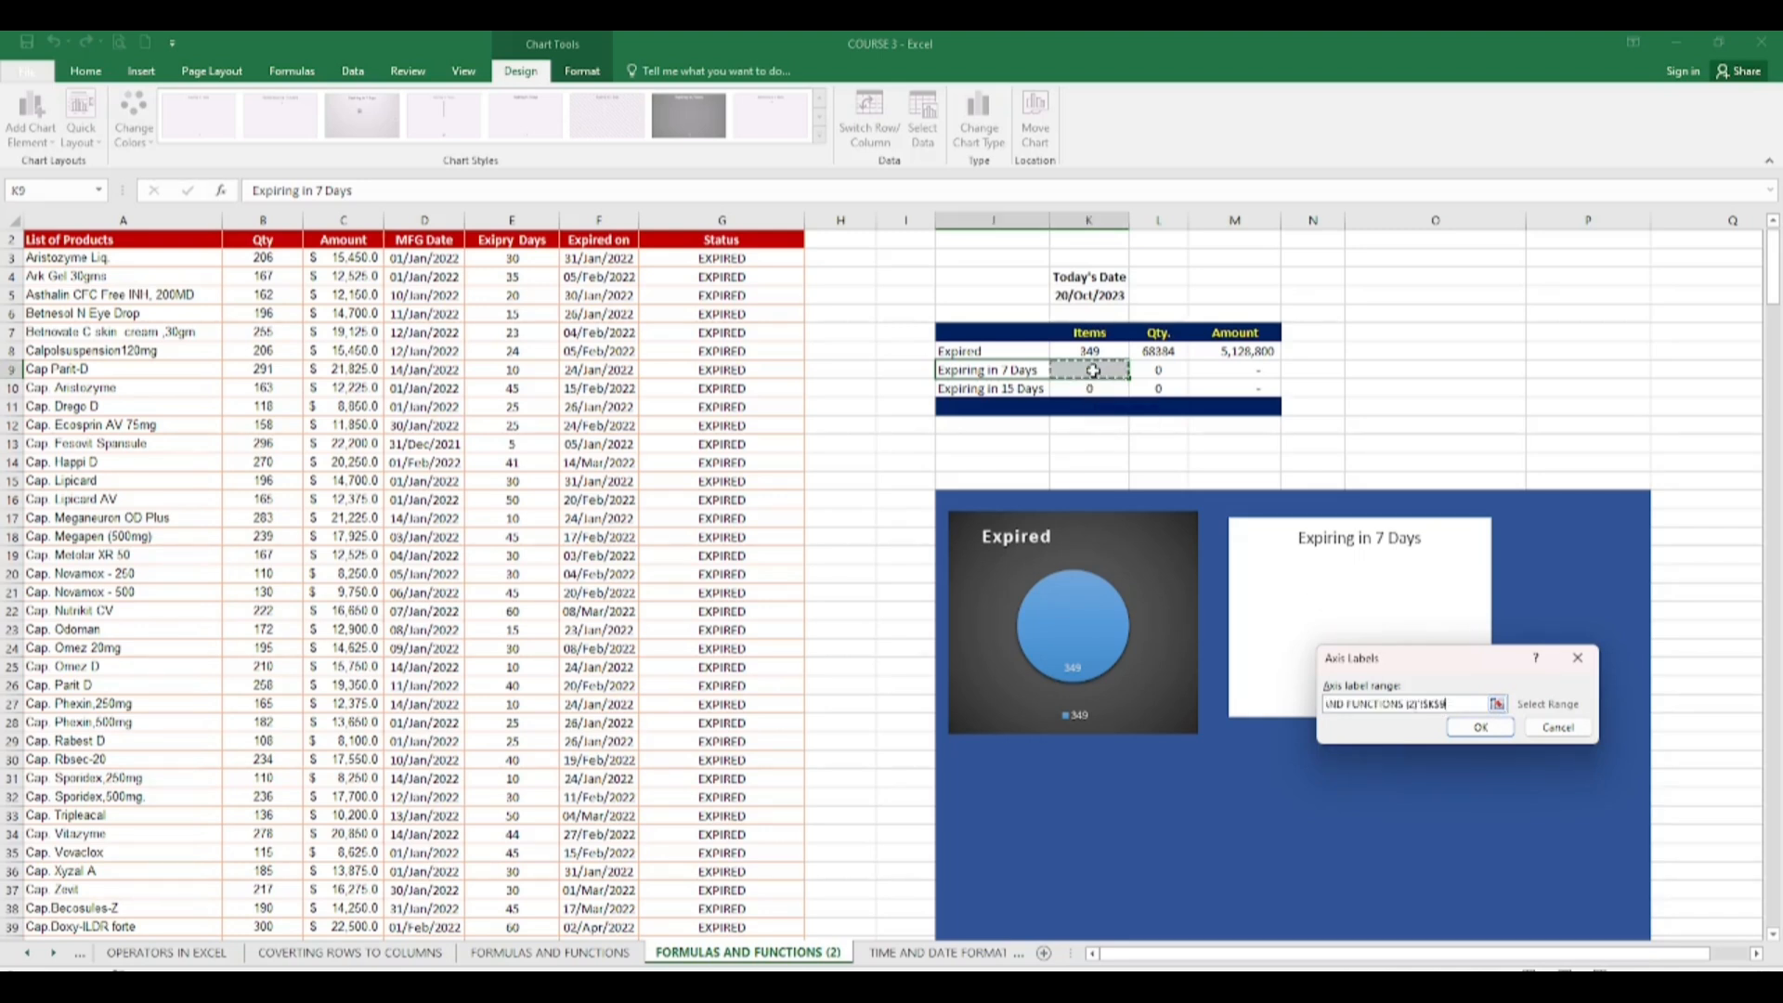
{"action": "left_click", "coordinate": [1467, 728]}
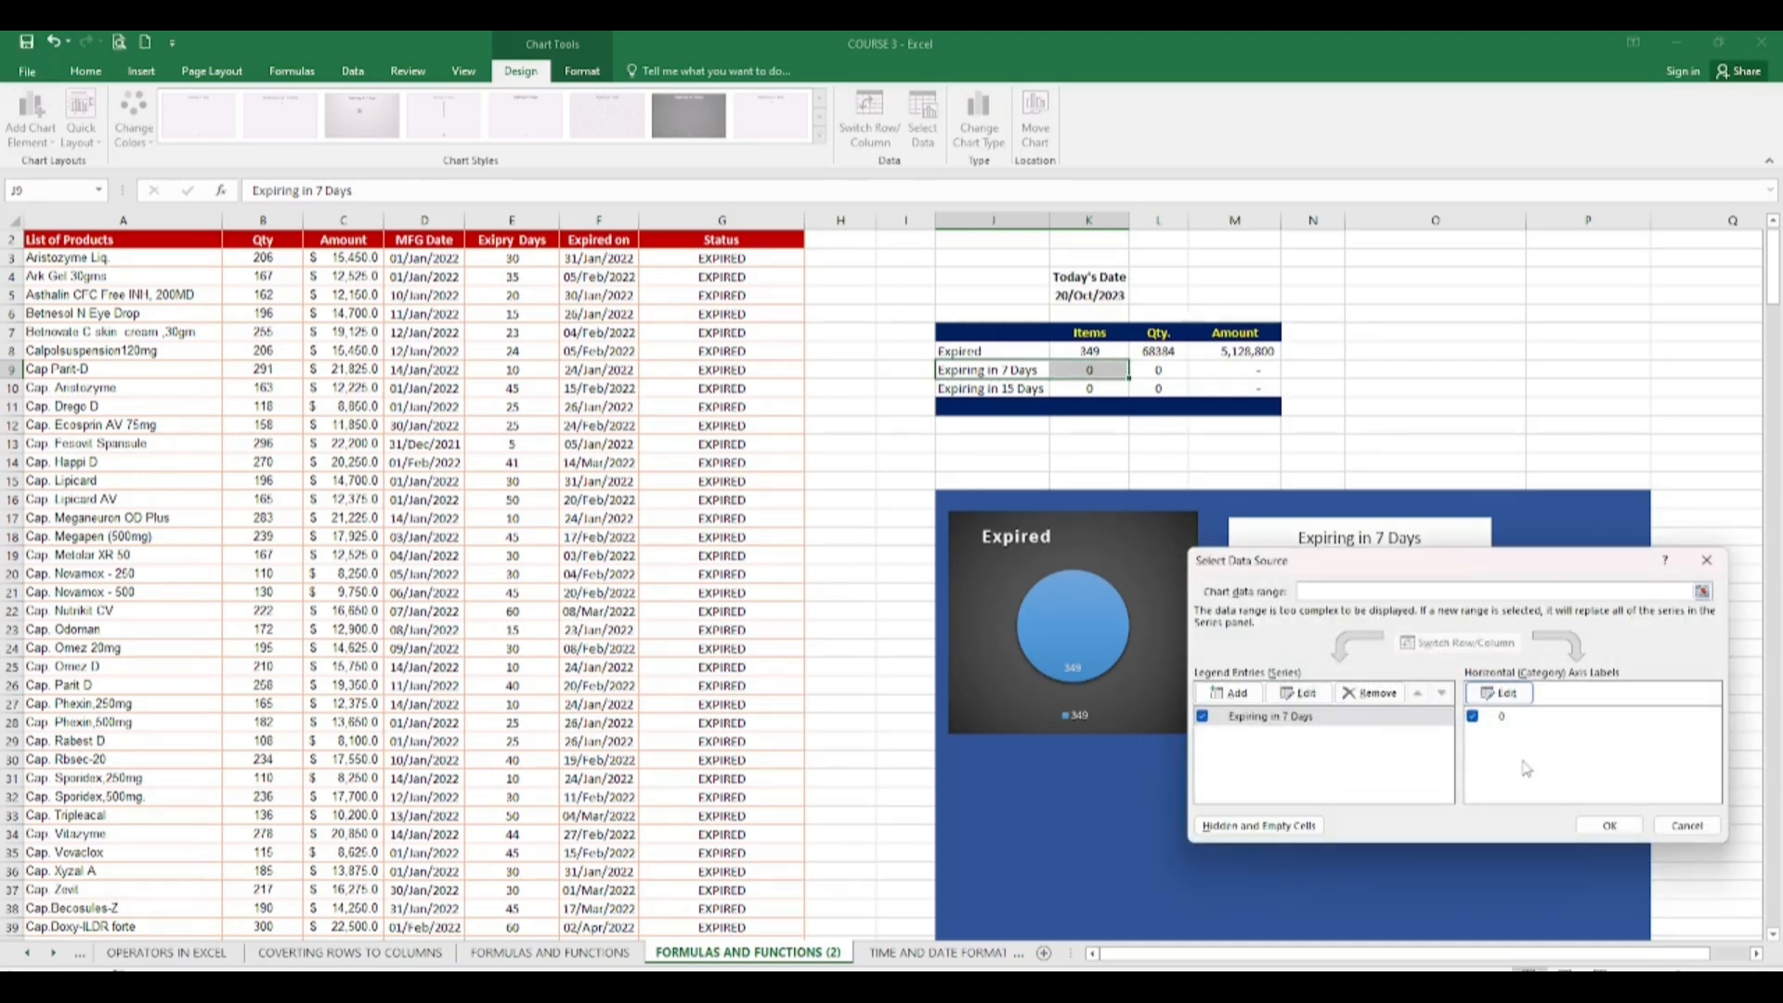
{"action": "left_click", "coordinate": [1614, 827]}
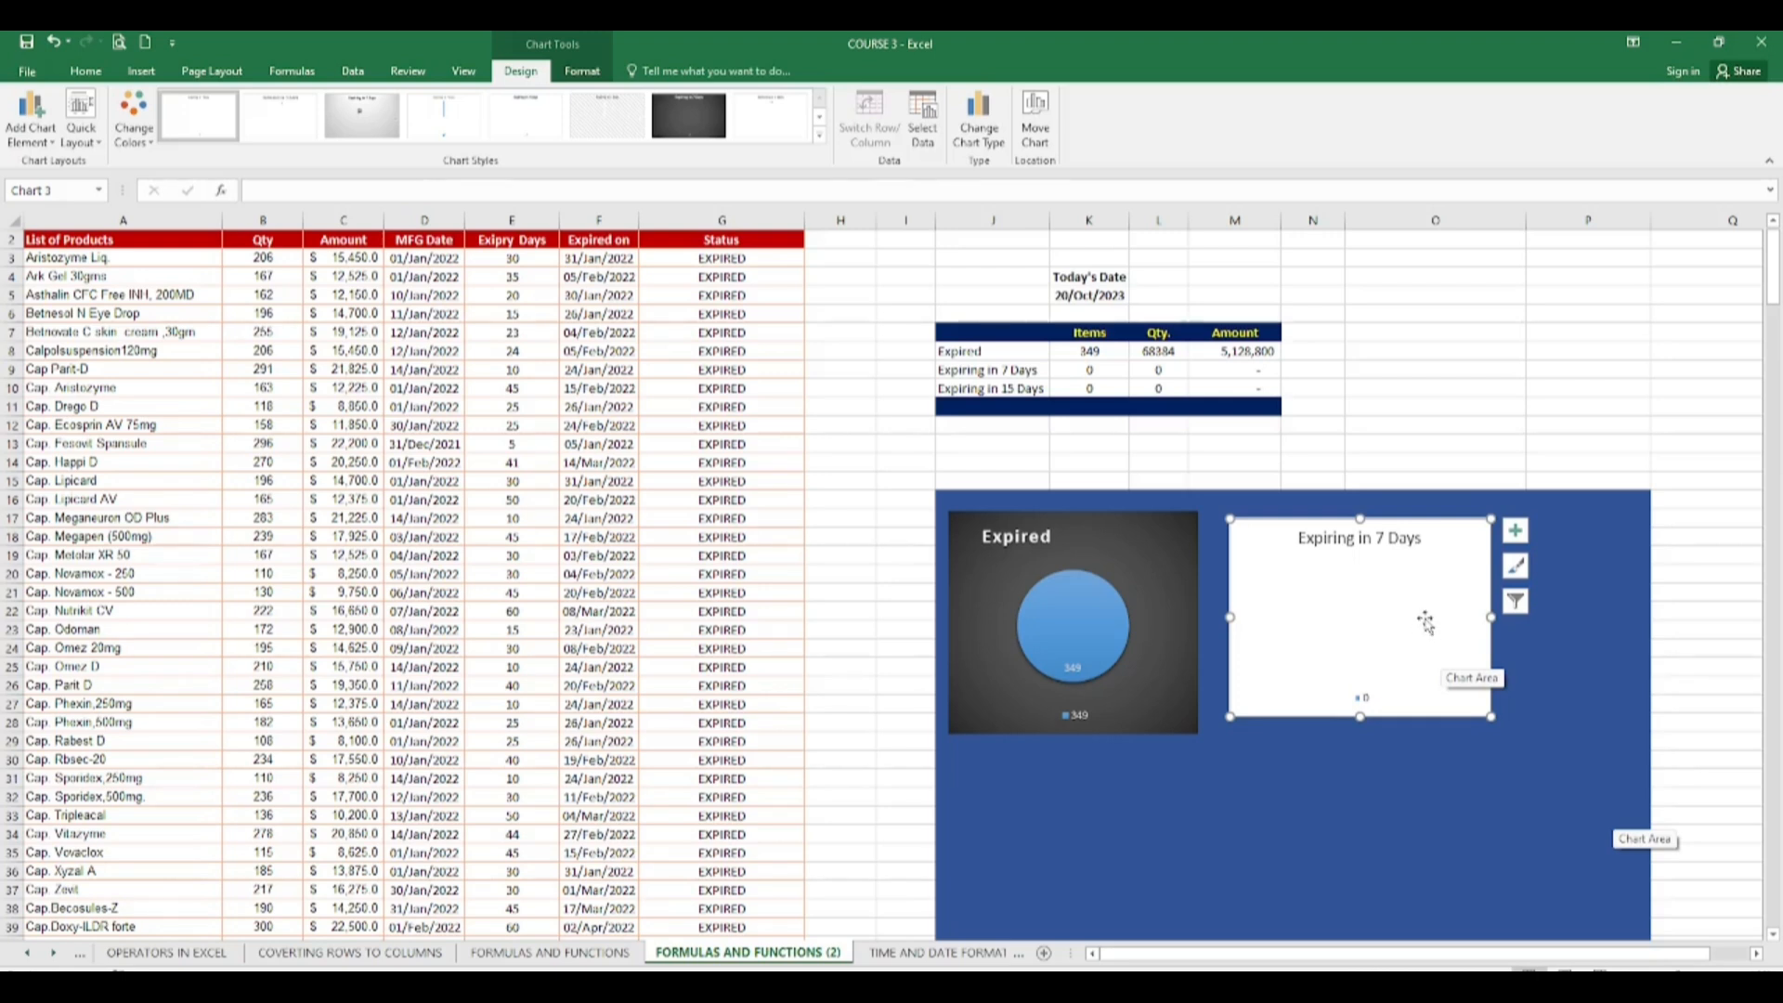
Step: Apply the dark grey chart style to the Expiring in 7 Days chart and adjust its size and position to align with the Expired chart
{"action": "left_click", "coordinate": [705, 121]}
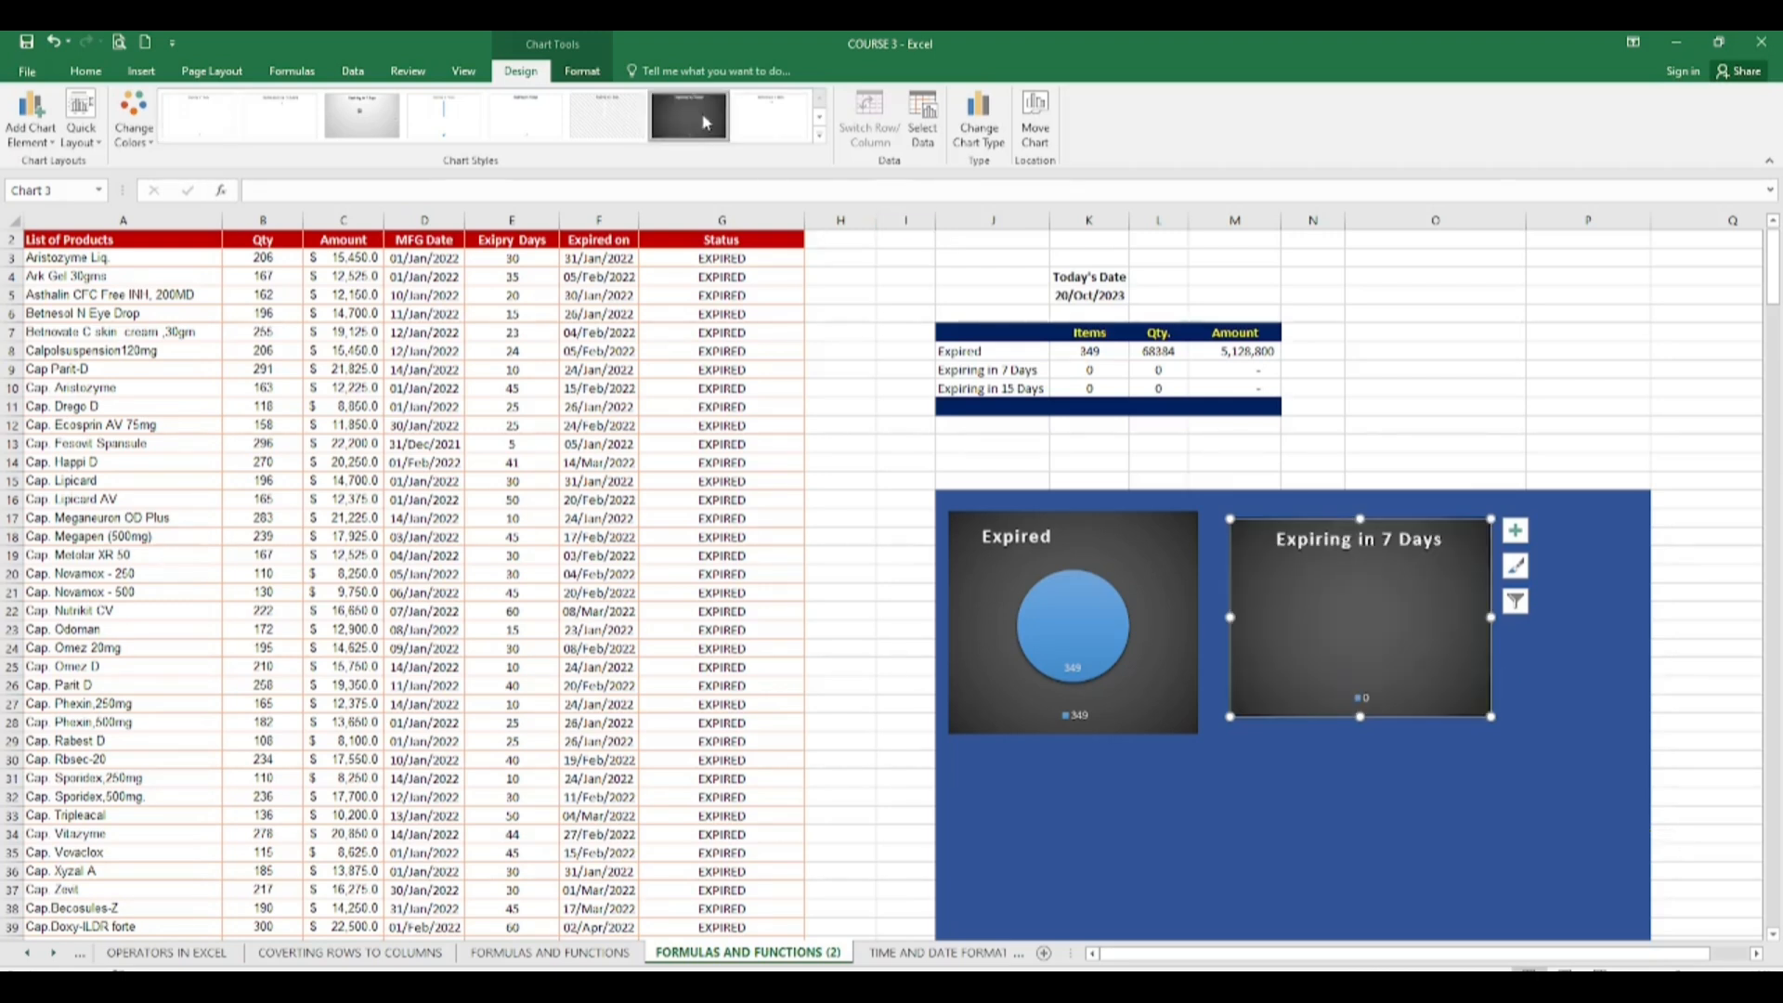
{"action": "left_click", "coordinate": [1306, 763]}
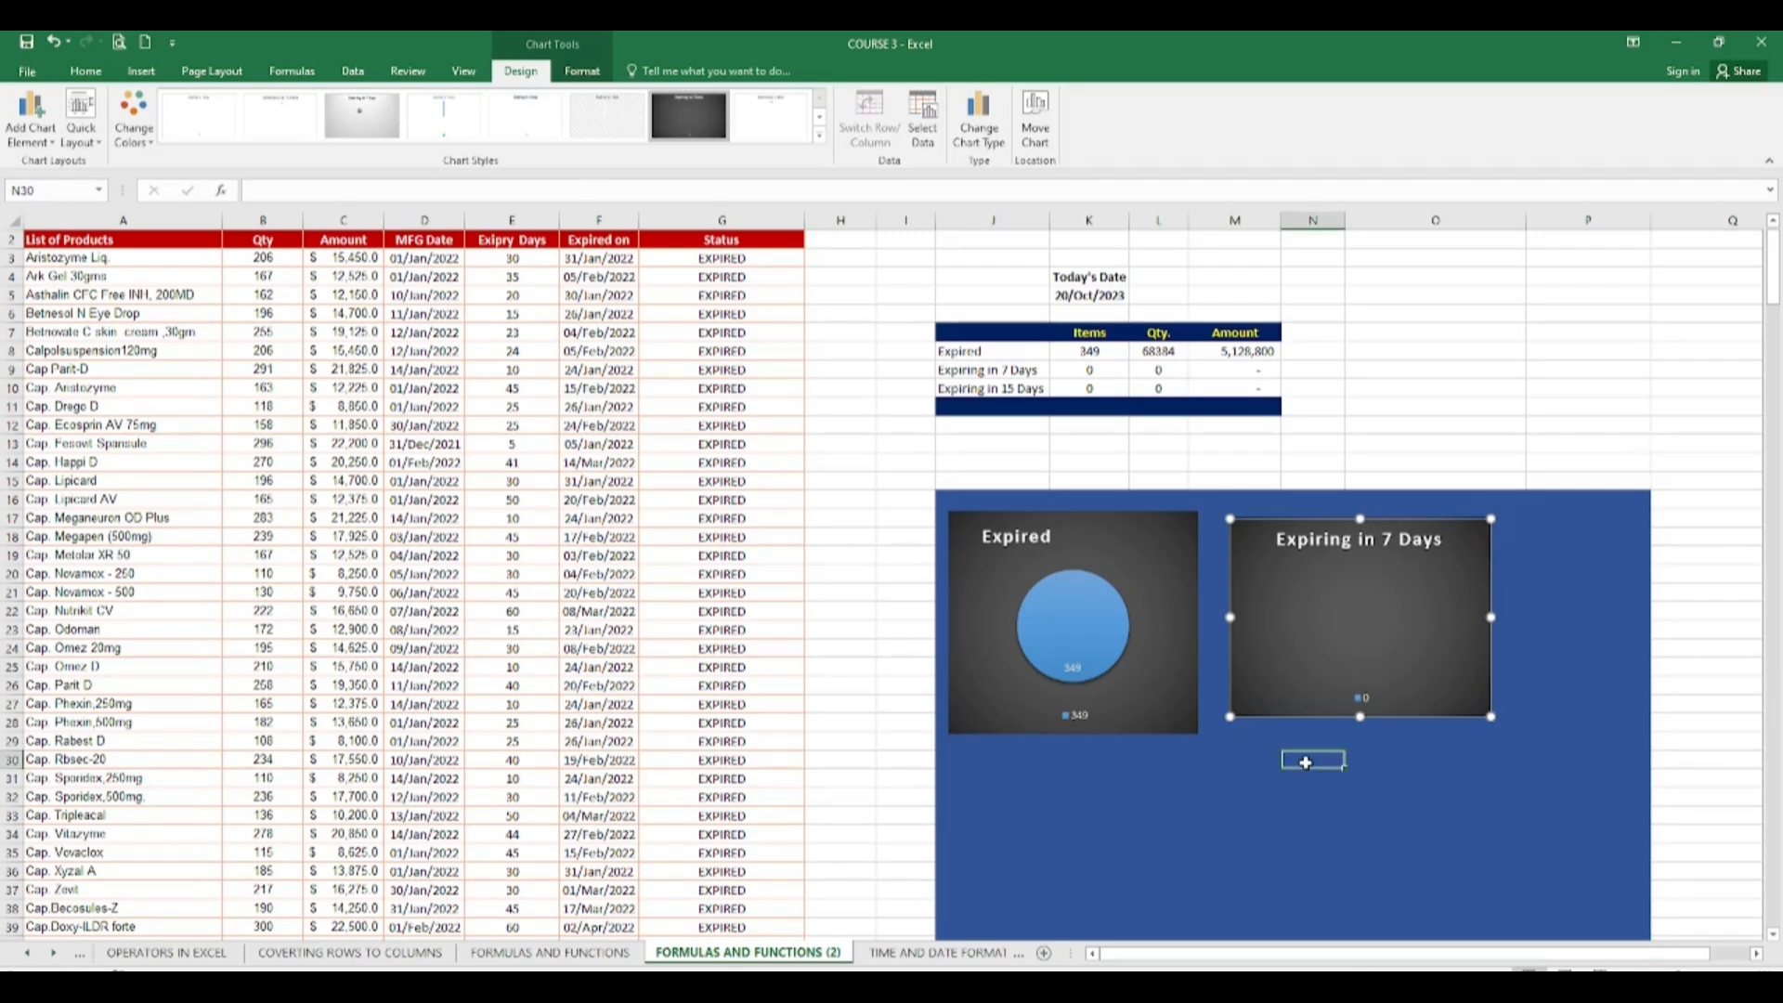
{"action": "left_click", "coordinate": [1225, 729]}
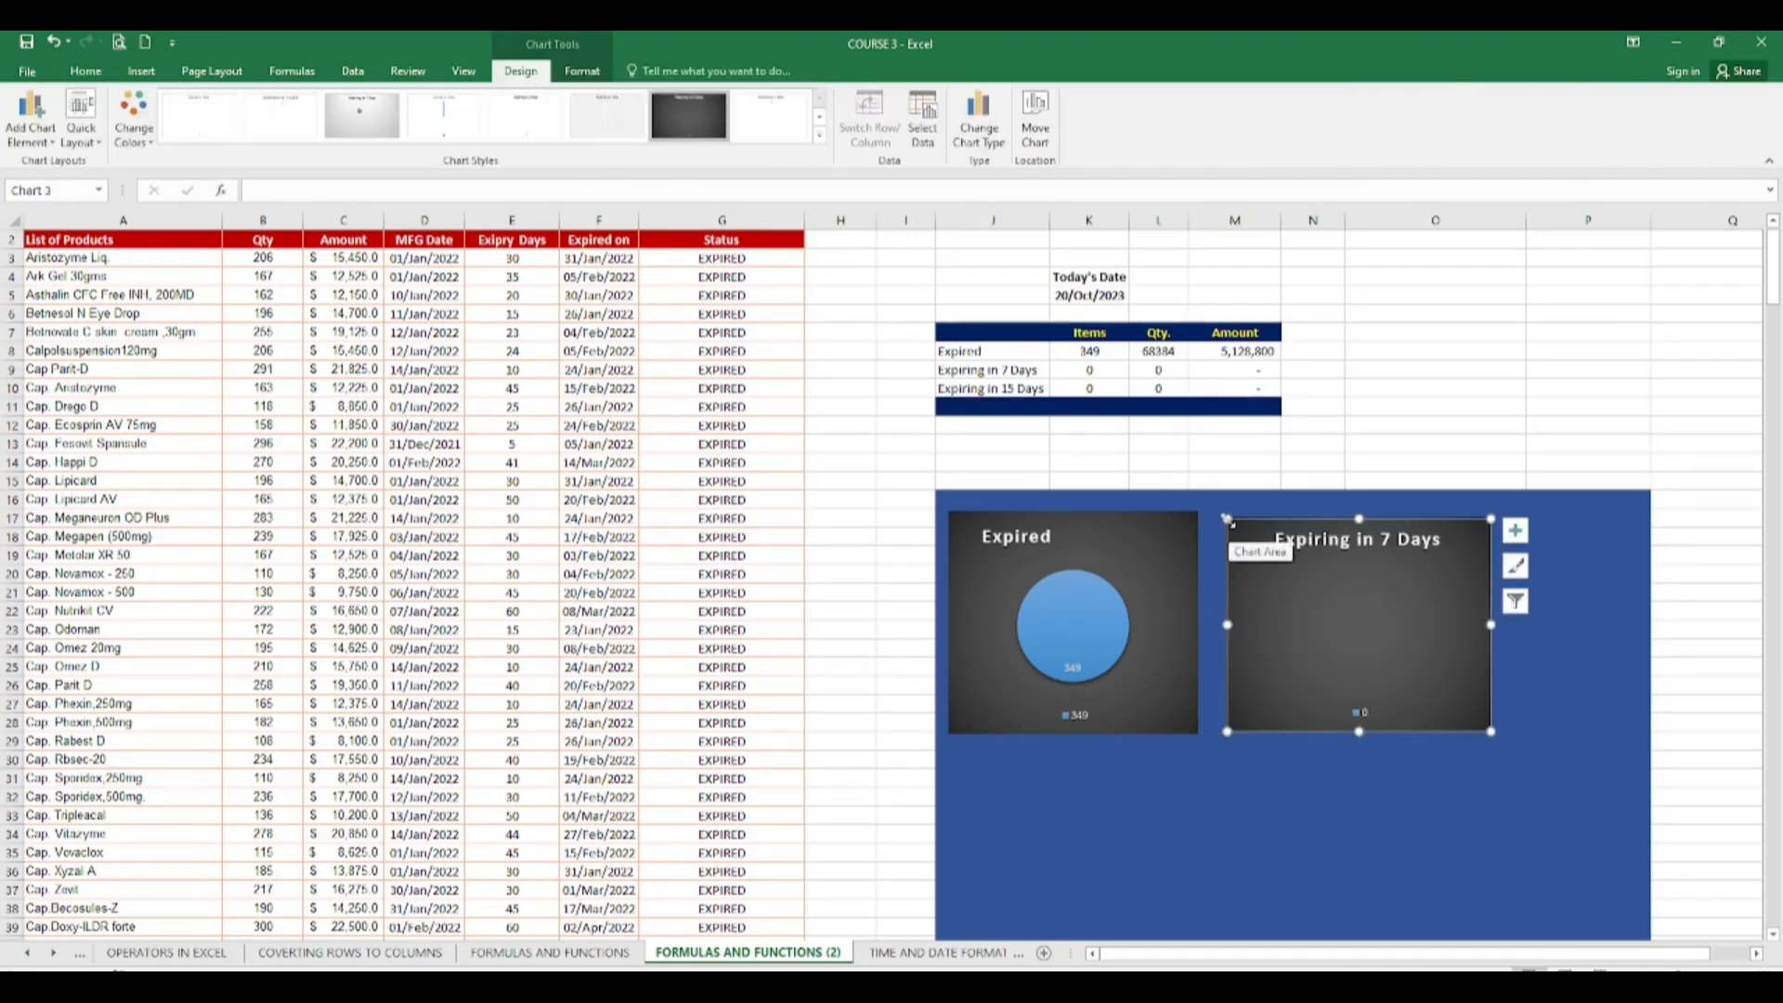
{"action": "left_click_drag", "start_coordinate": [1226, 517], "coordinate": [1215, 509]}
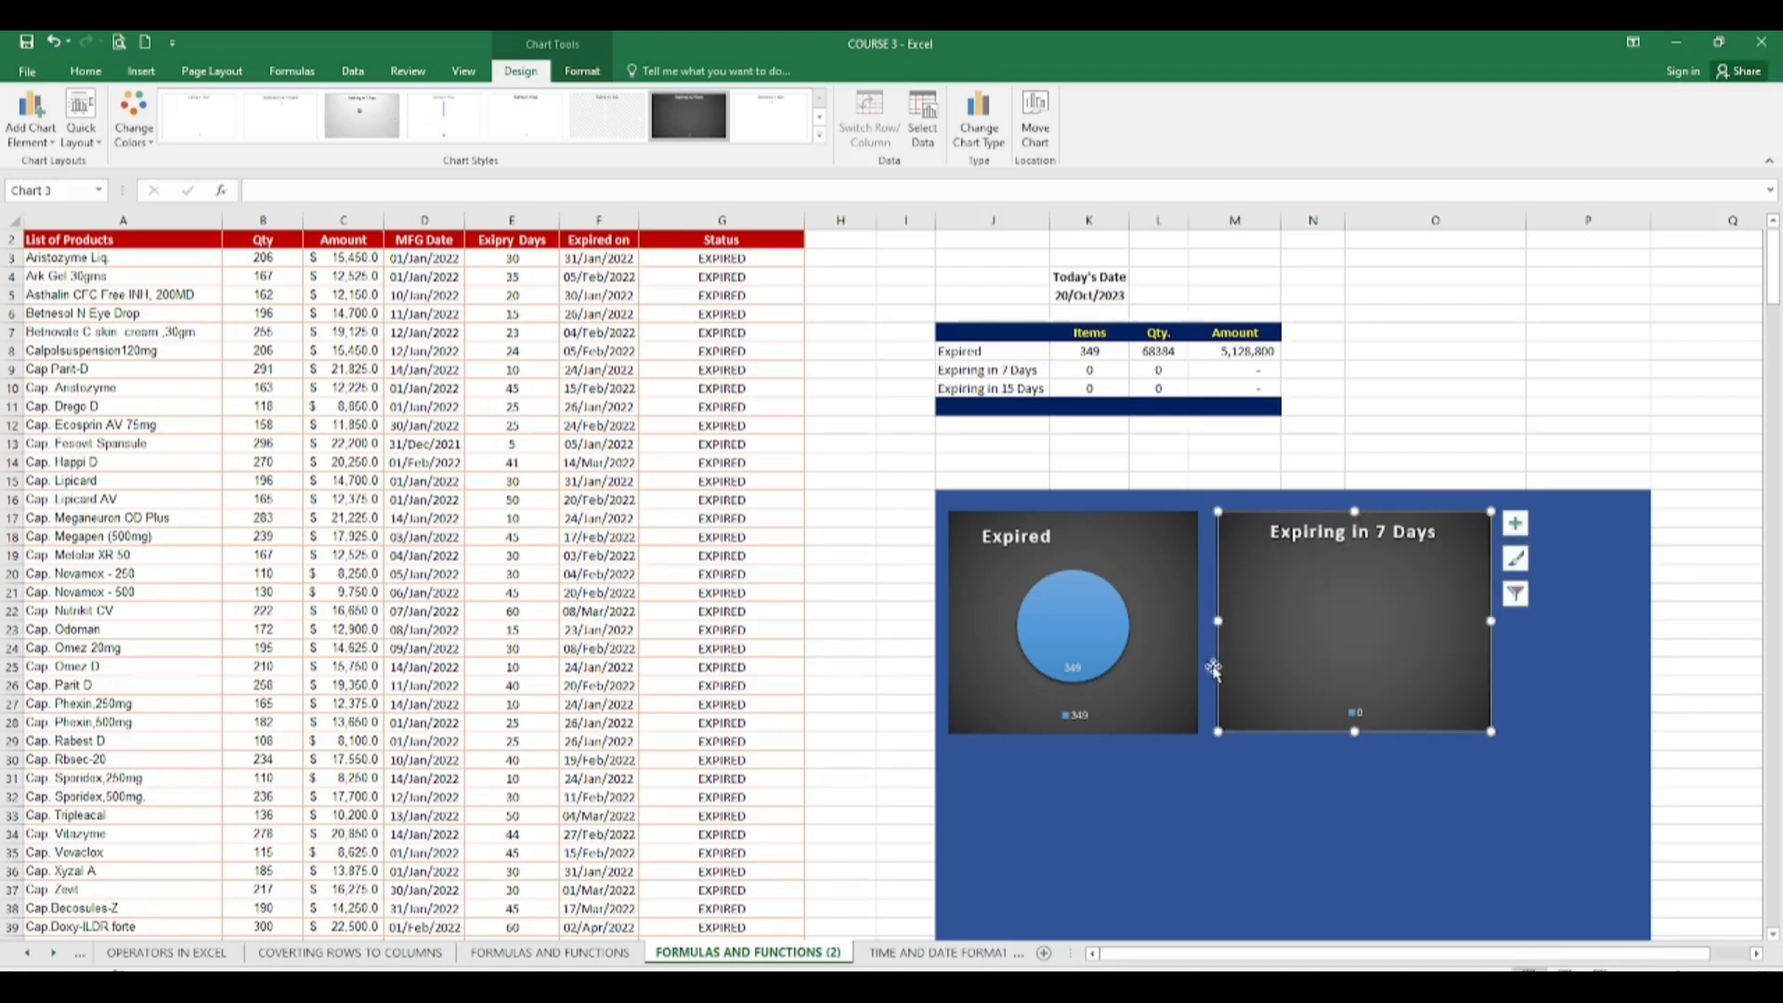
{"action": "left_click", "coordinate": [1207, 759]}
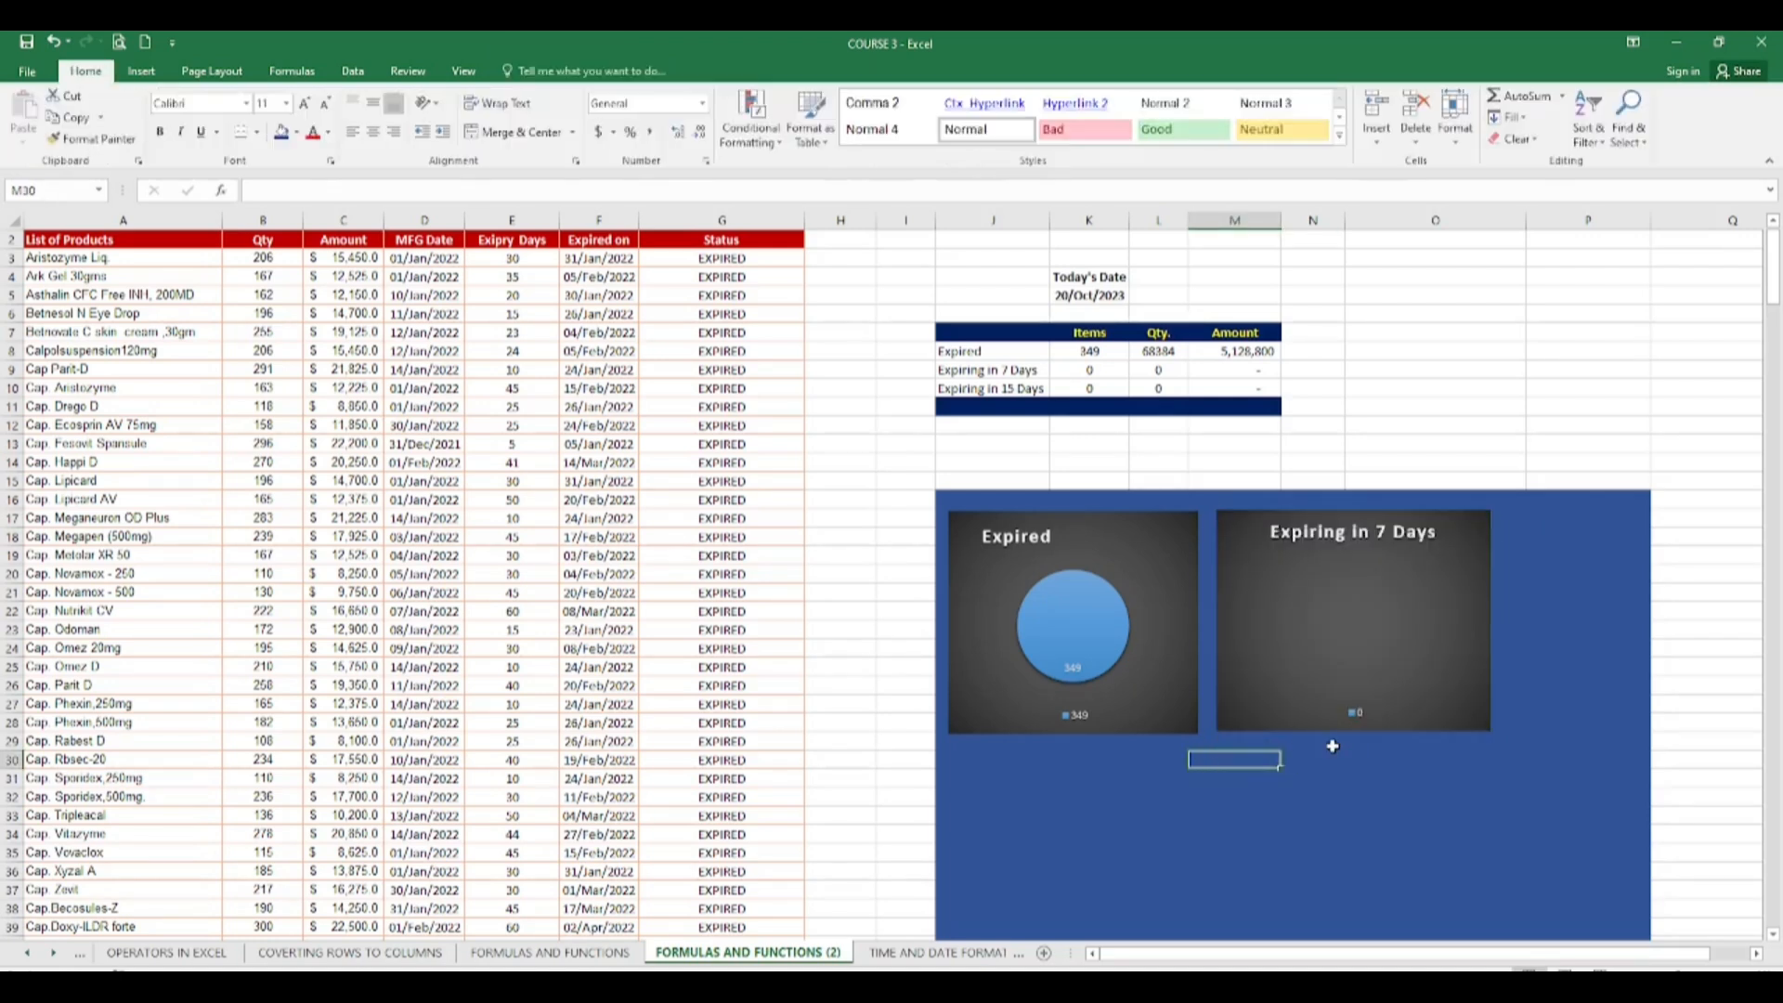
{"action": "left_click", "coordinate": [1333, 698]}
{"action": "left_click_drag", "start_coordinate": [1332, 698], "coordinate": [1324, 699]}
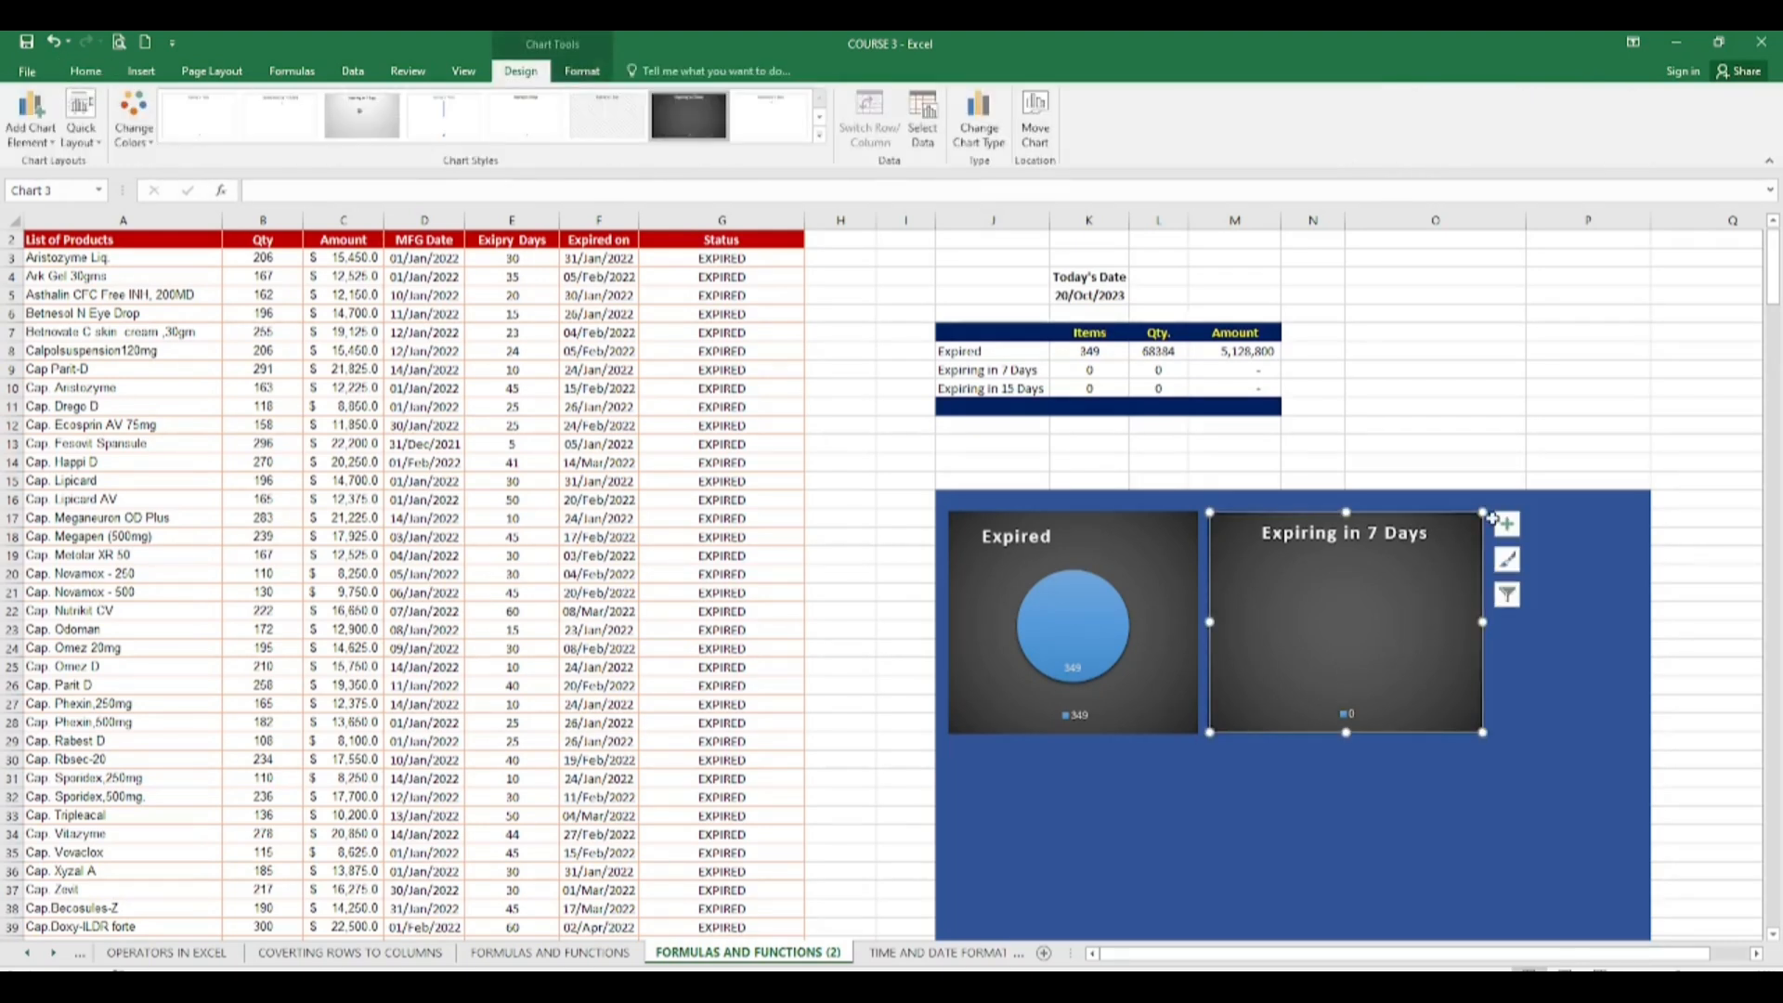
Step: Paste a copy of the Expiring in 7 Days chart and place it in the same row, directly beside the original
{"action": "left_click", "coordinate": [1558, 593]}
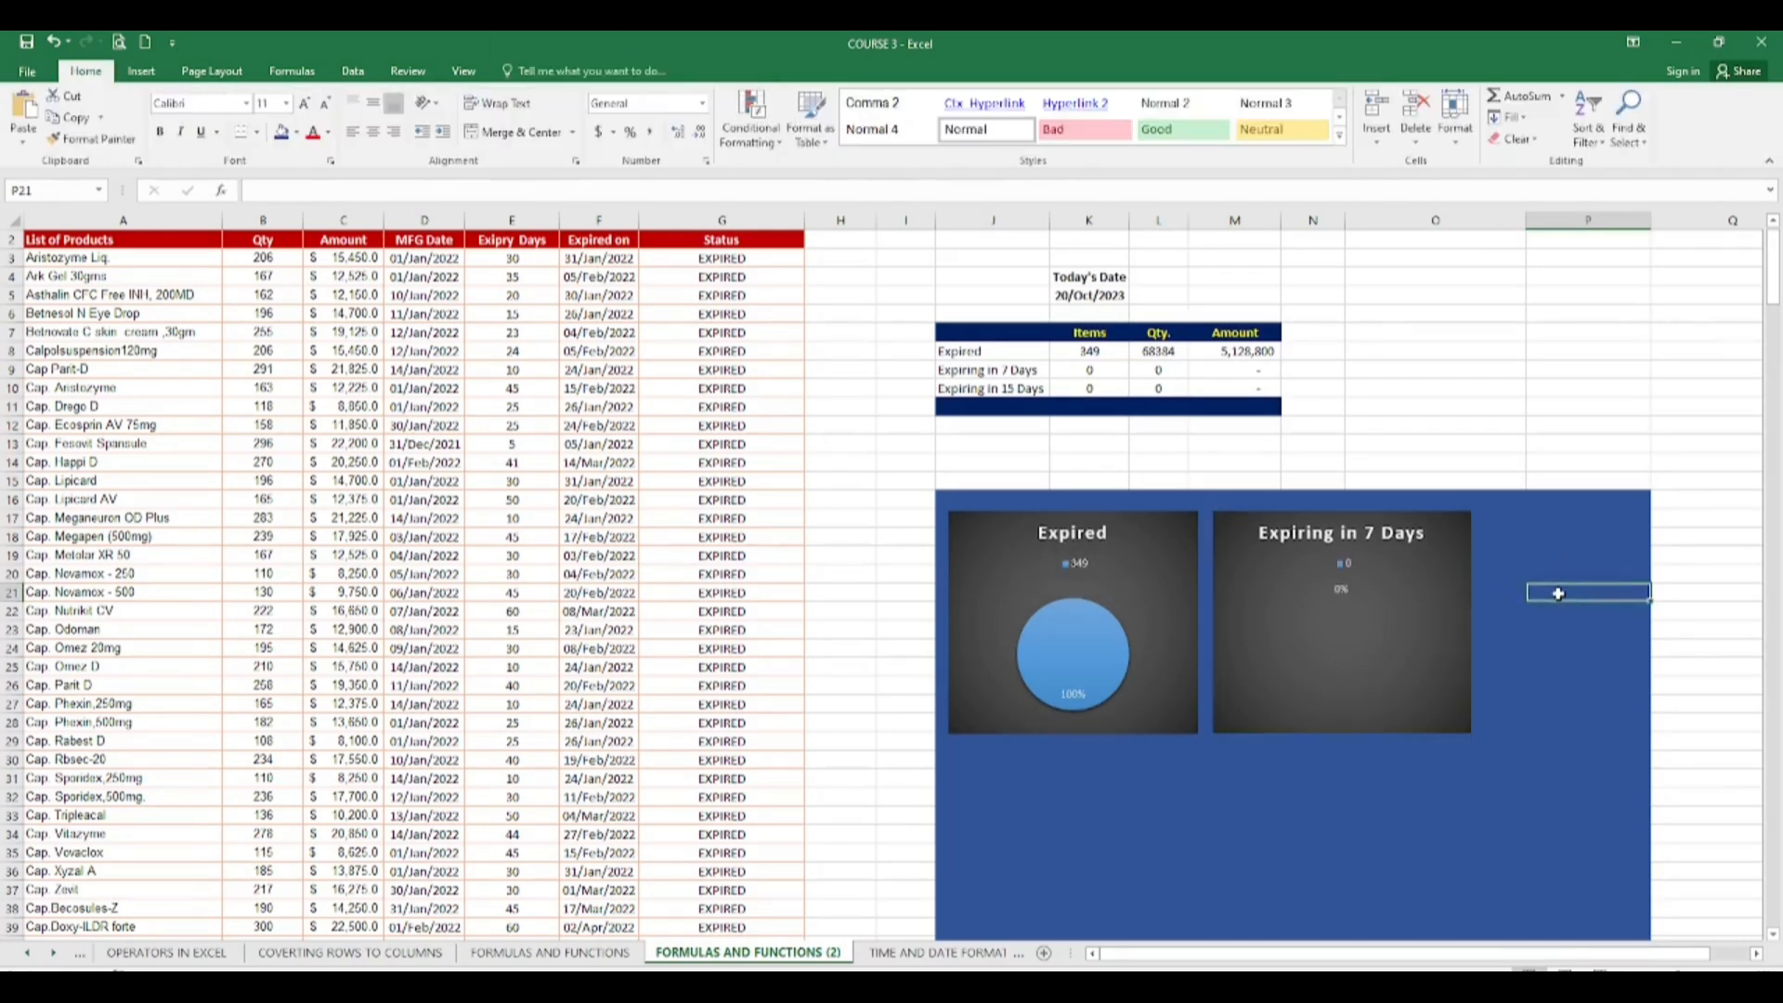
{"action": "key", "text": "ctrl+v"}
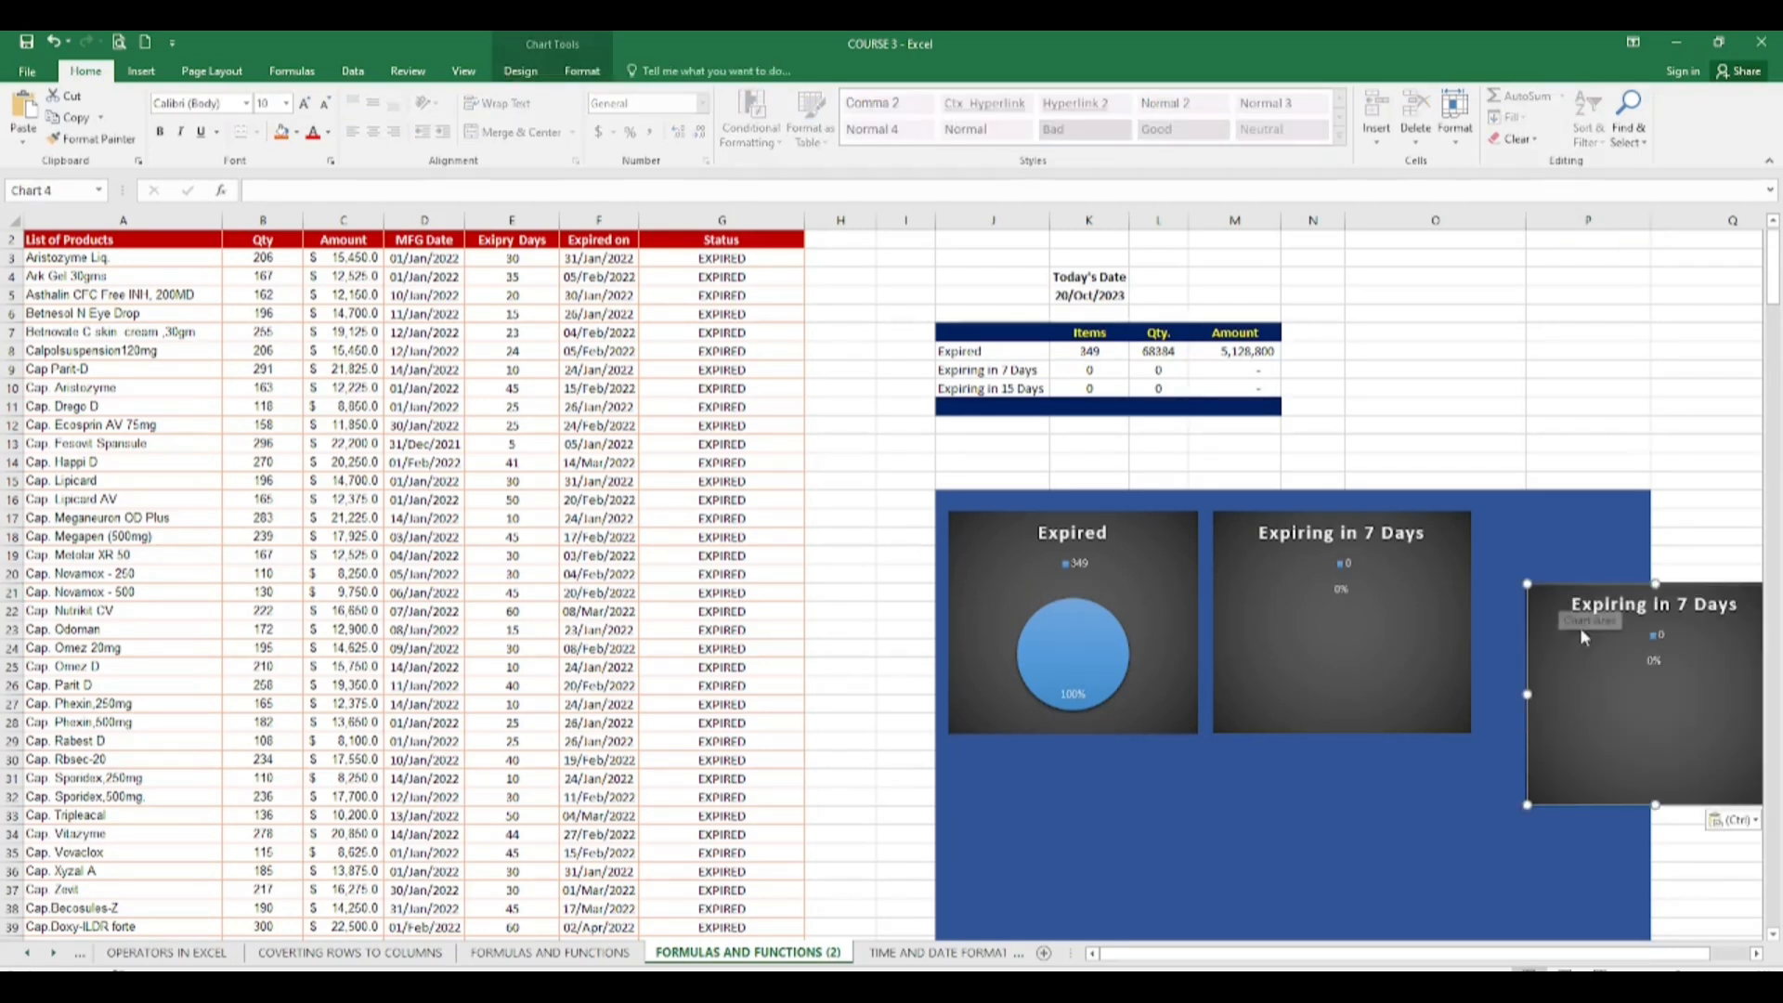
{"action": "left_click_drag", "start_coordinate": [1603, 663], "coordinate": [1548, 591]}
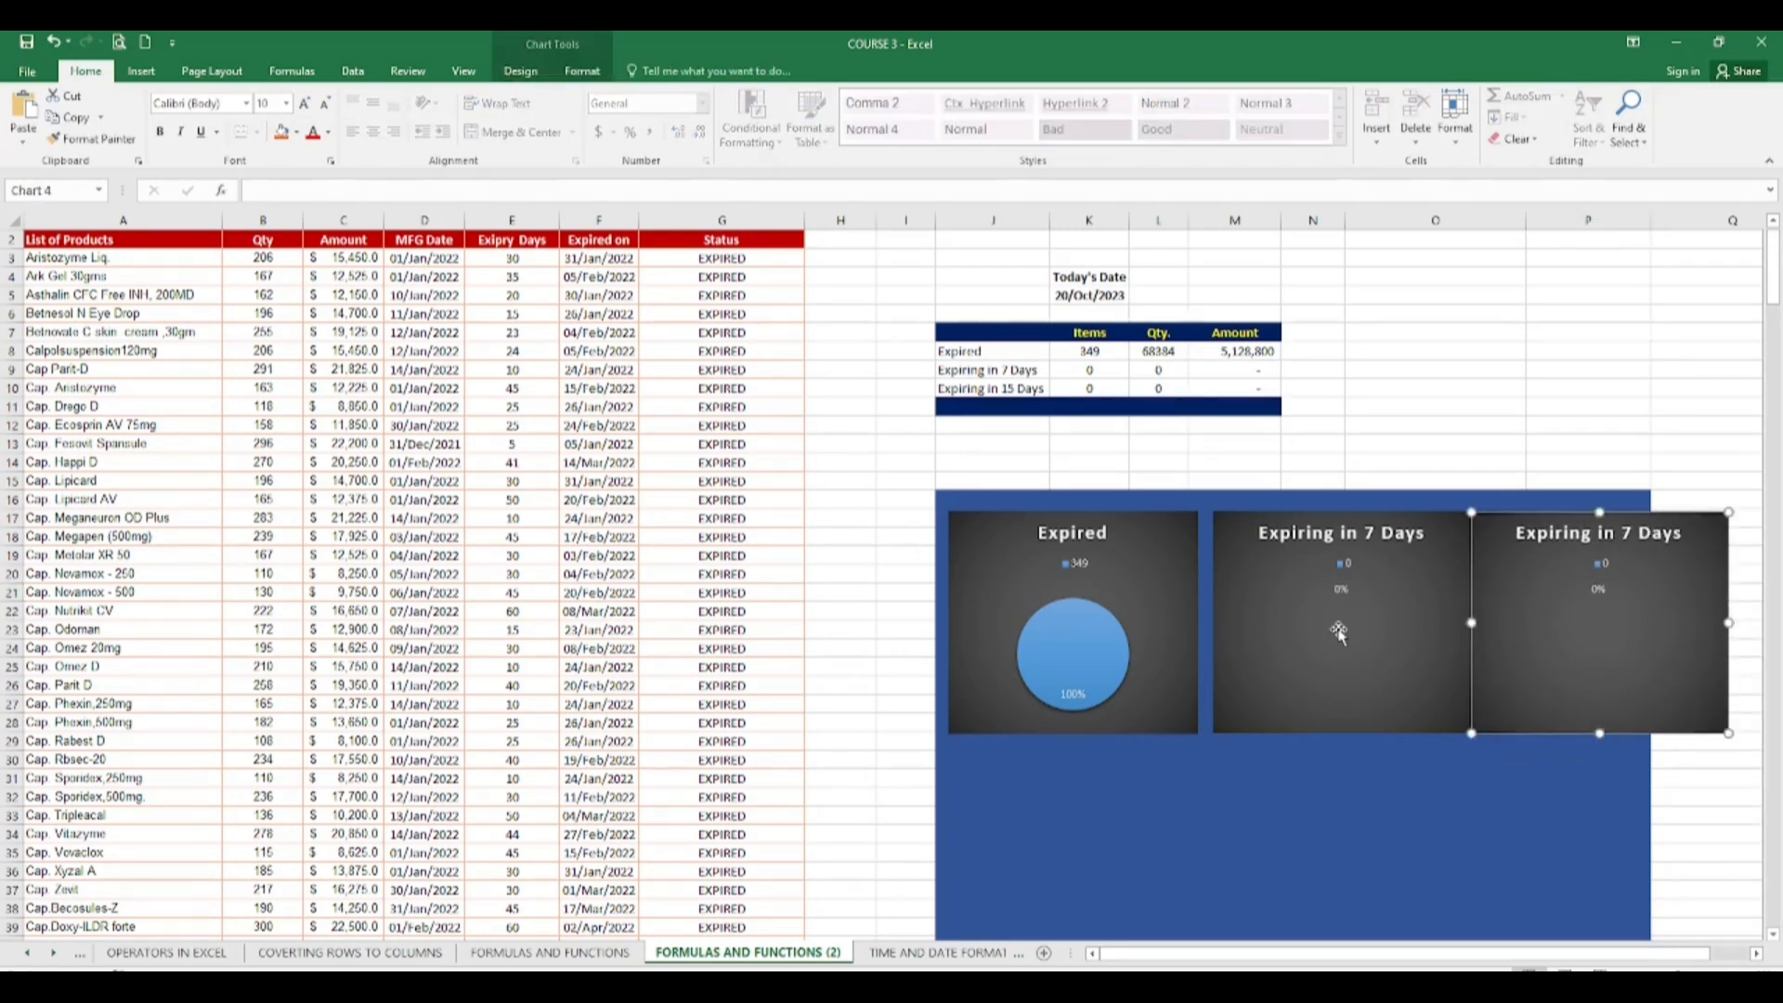
Step: Shrink the Expired chart to about 2.42 by 2.46 inches, then move the middle Expiring in 7 Days chart closer to it and narrow it slightly
{"action": "left_click", "coordinate": [1120, 599]}
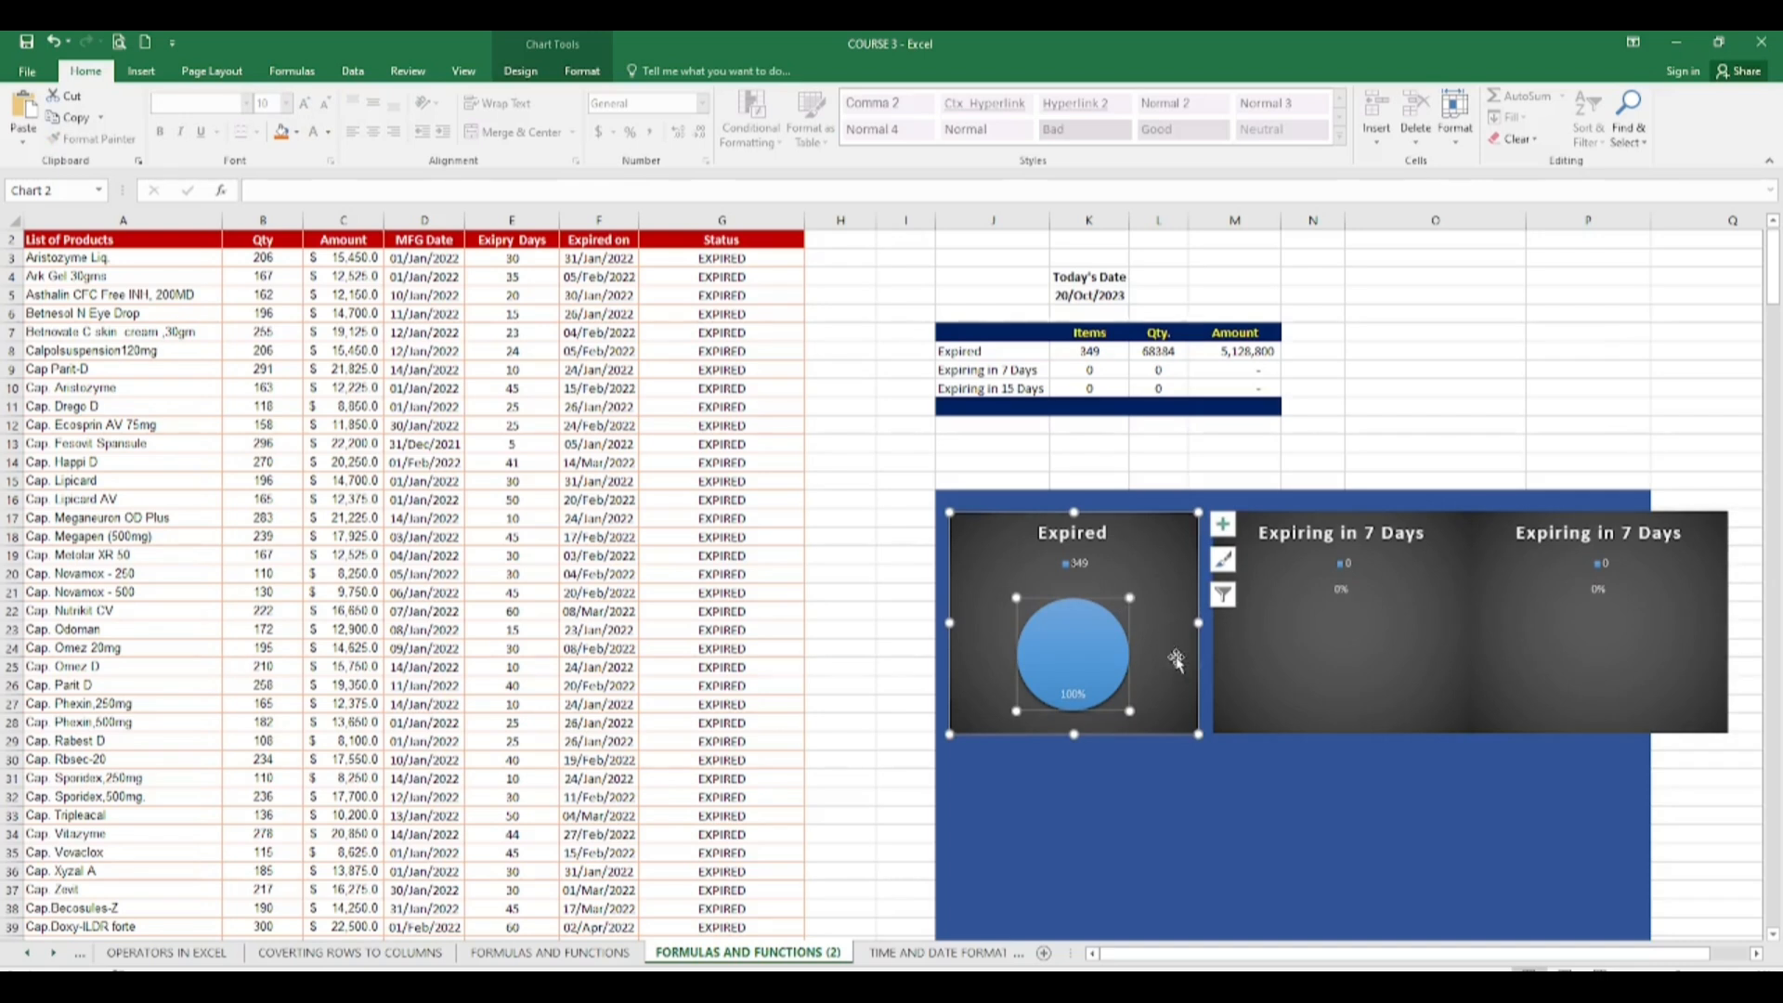
{"action": "left_click_drag", "start_coordinate": [1198, 733], "coordinate": [1167, 726]}
{"action": "left_click", "coordinate": [1297, 716]}
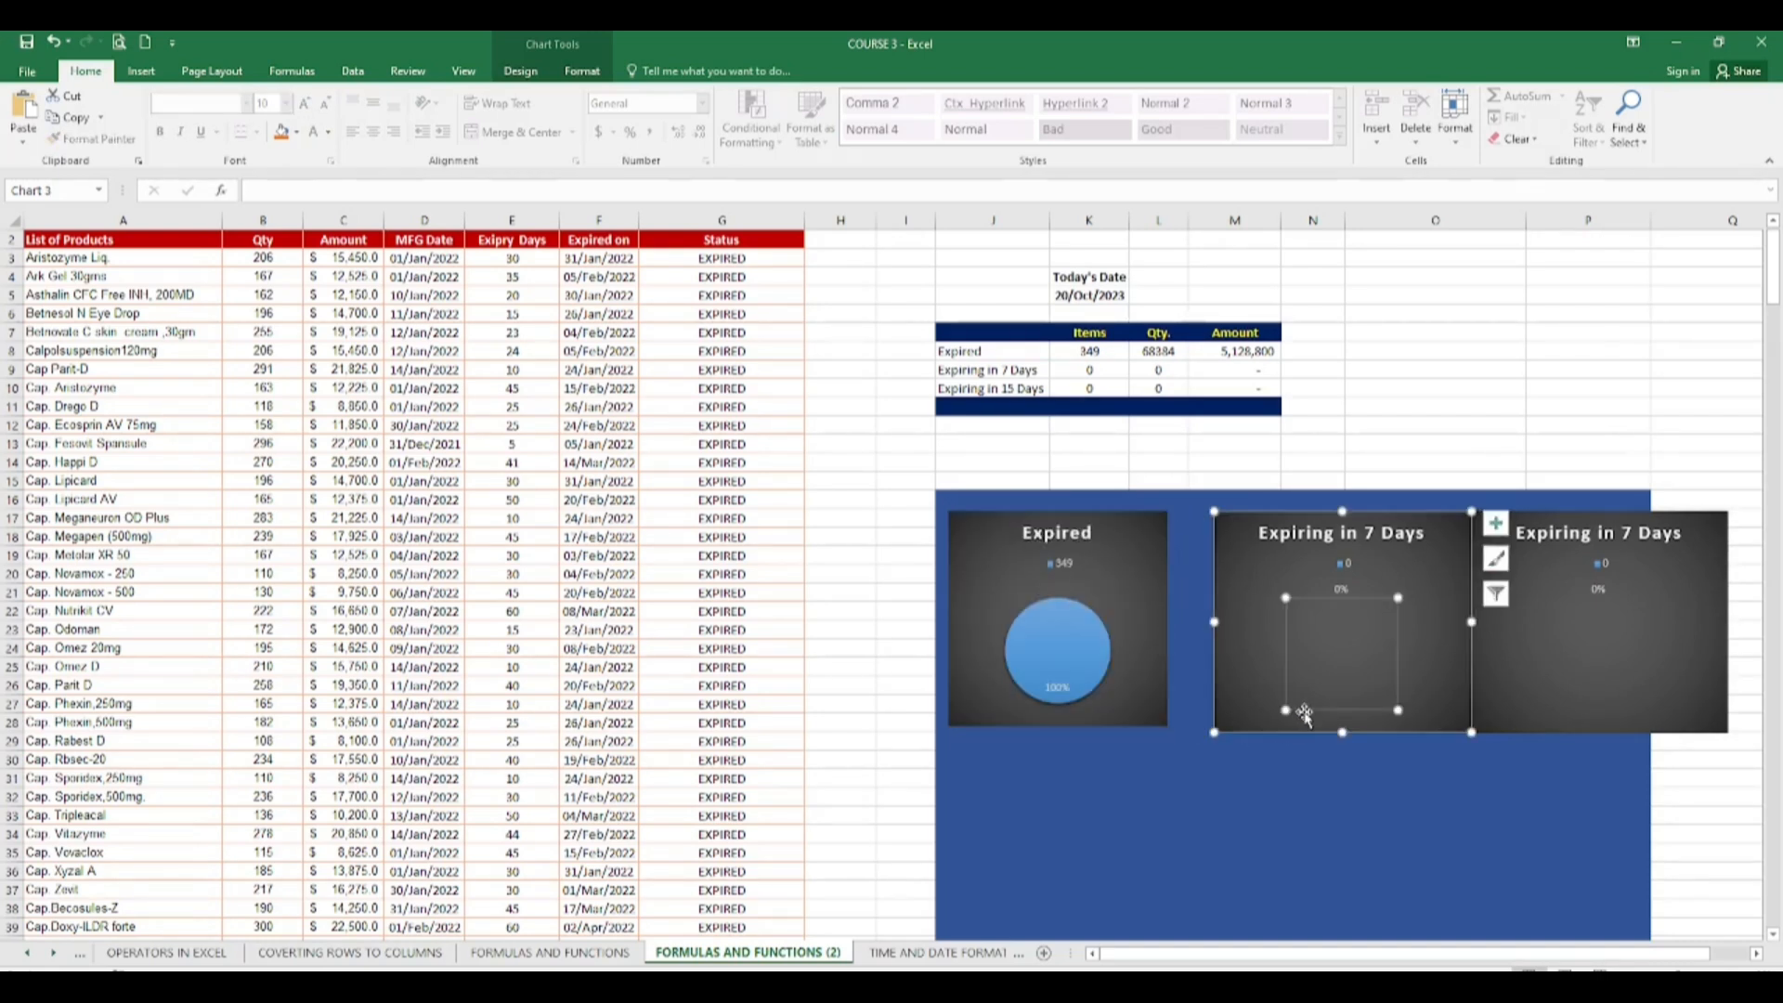
{"action": "double_click", "coordinate": [1293, 717]}
{"action": "left_click_drag", "start_coordinate": [1253, 721], "coordinate": [1223, 720]}
{"action": "left_click", "coordinate": [1284, 842]}
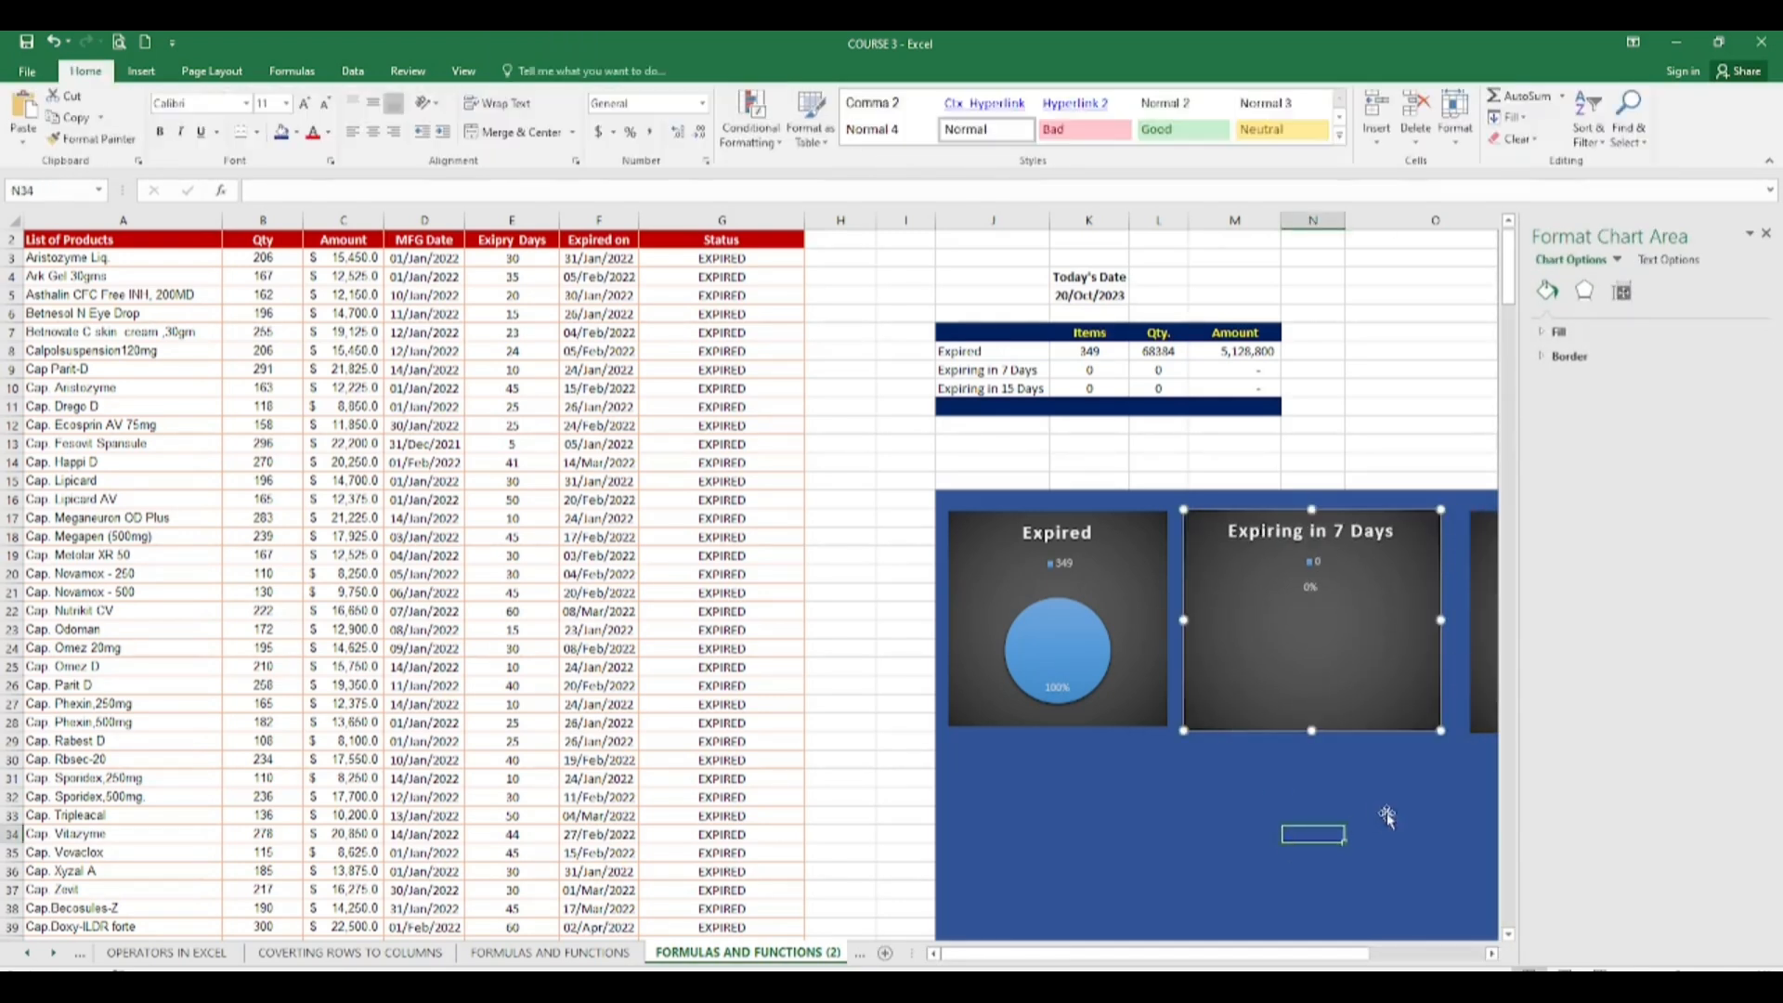
{"action": "left_click_drag", "start_coordinate": [1440, 730], "coordinate": [1435, 733]}
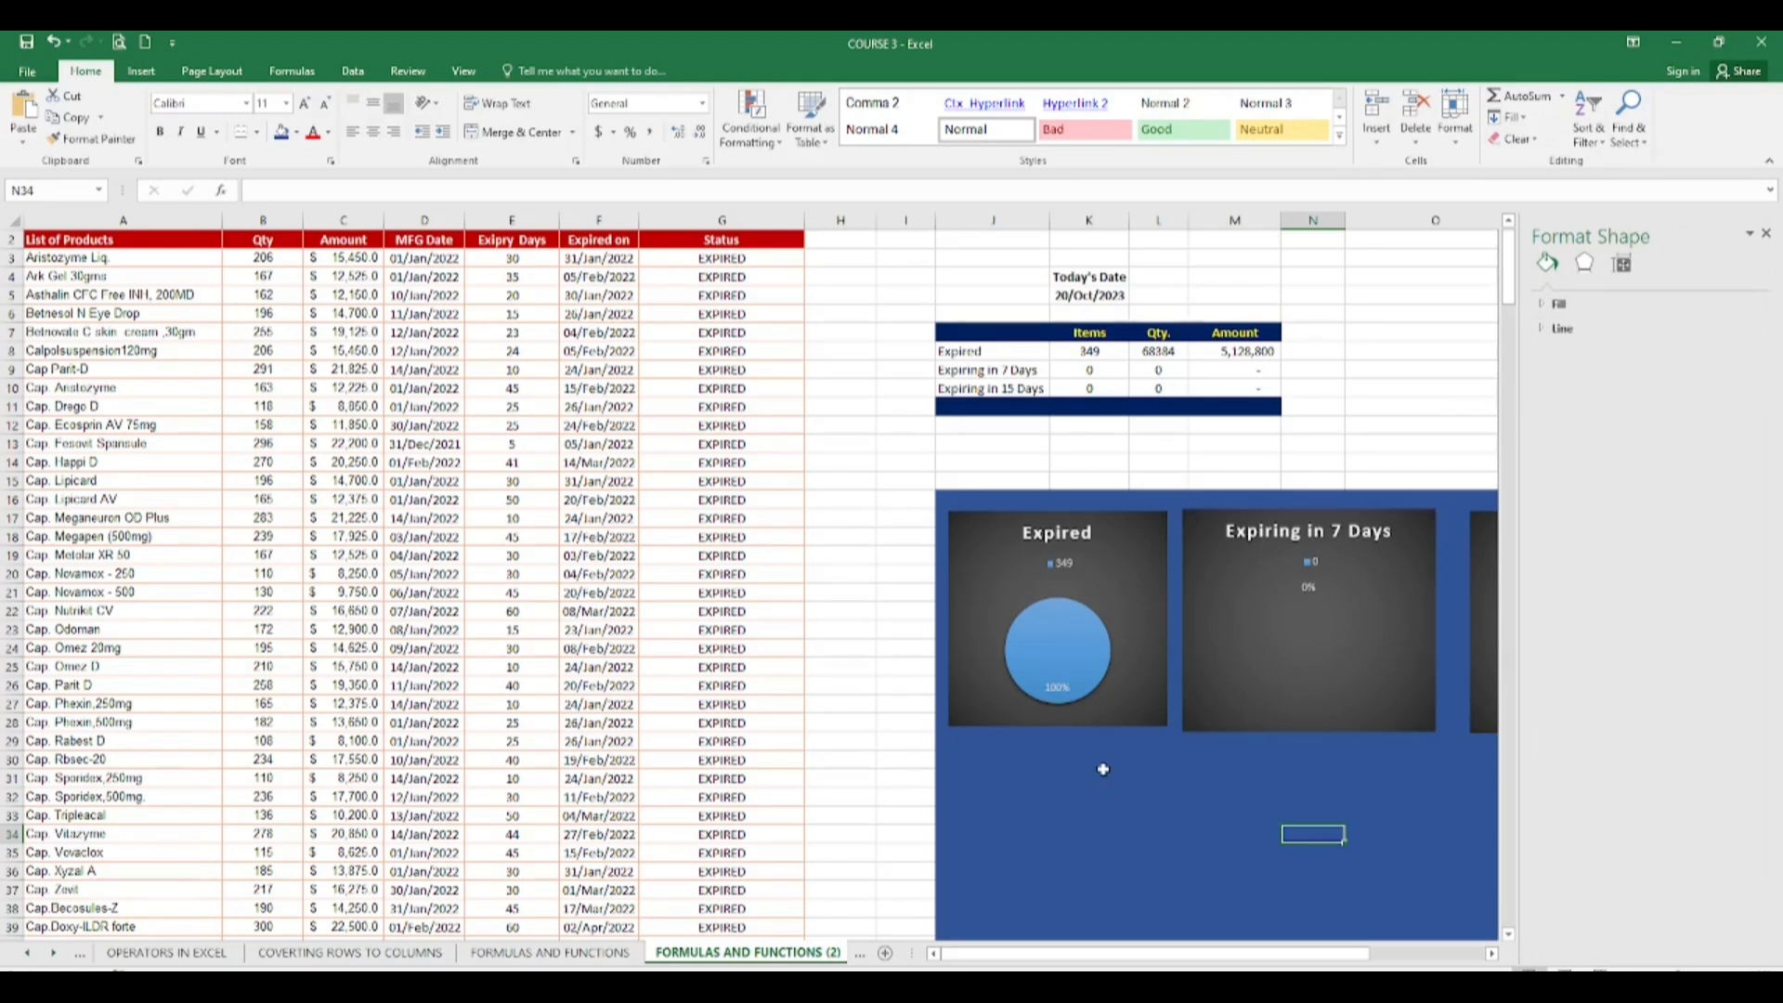
Step: Check the Expired chart's exact height and width in its size settings
{"action": "left_click", "coordinate": [1246, 686]}
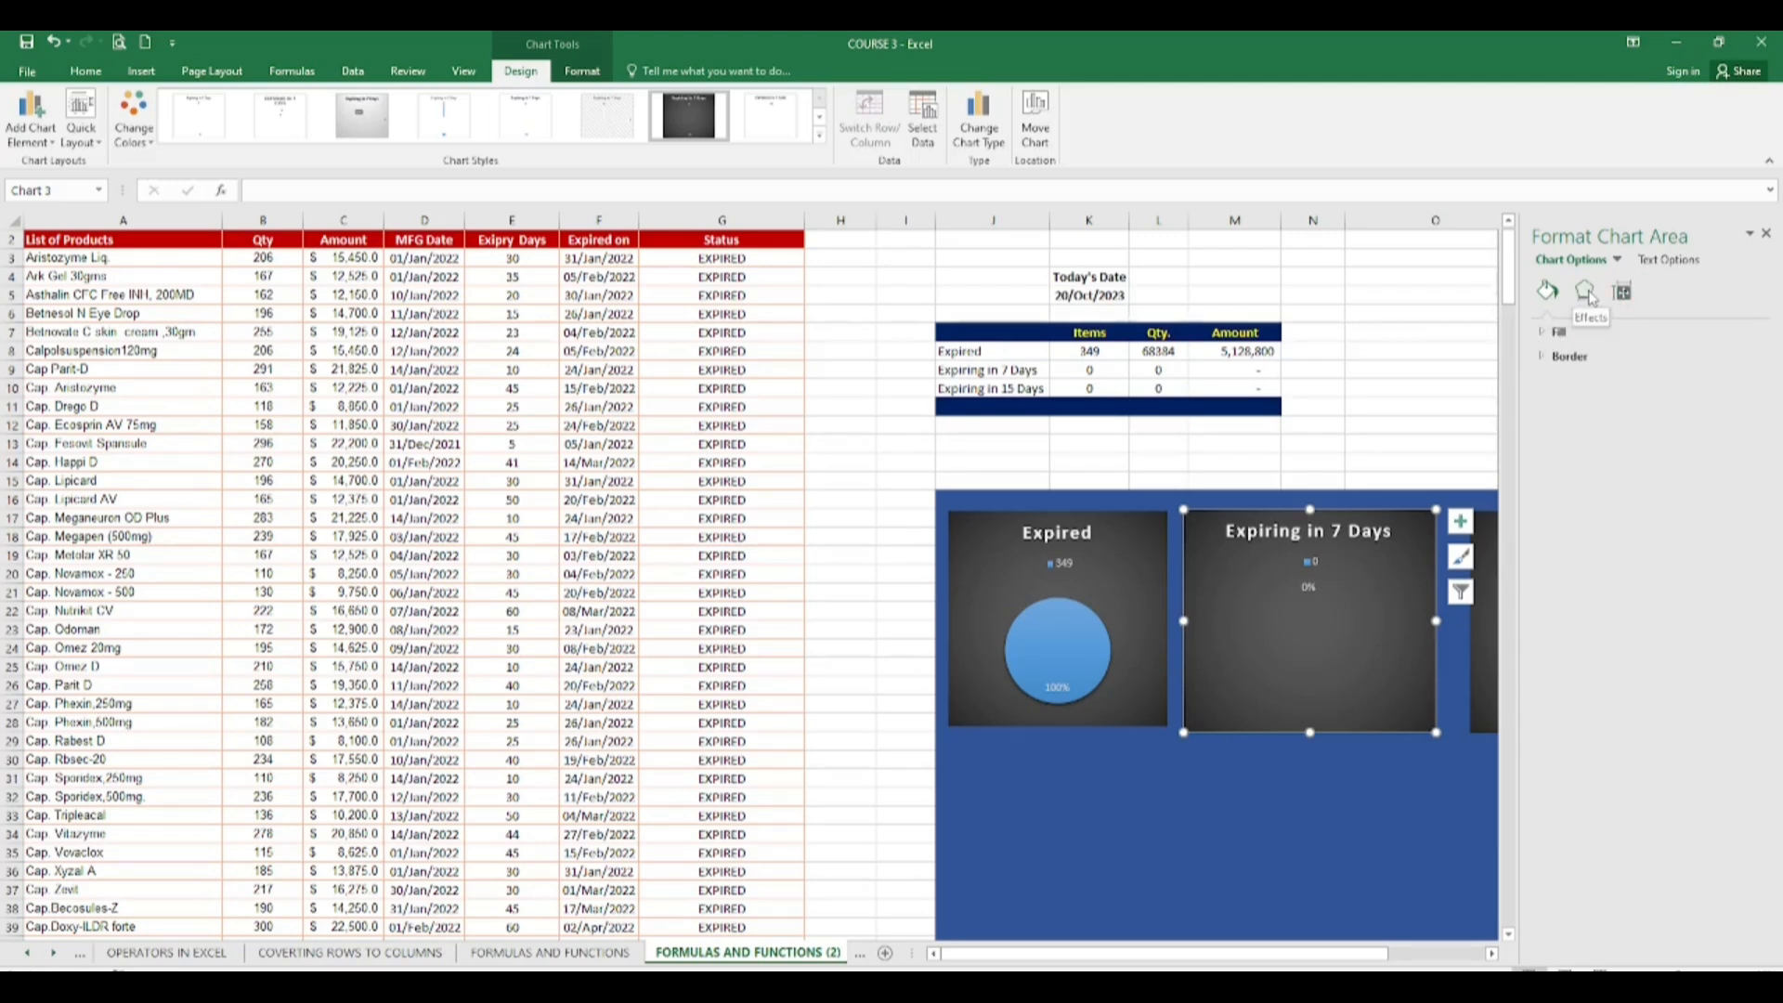
{"action": "left_click", "coordinate": [1623, 293]}
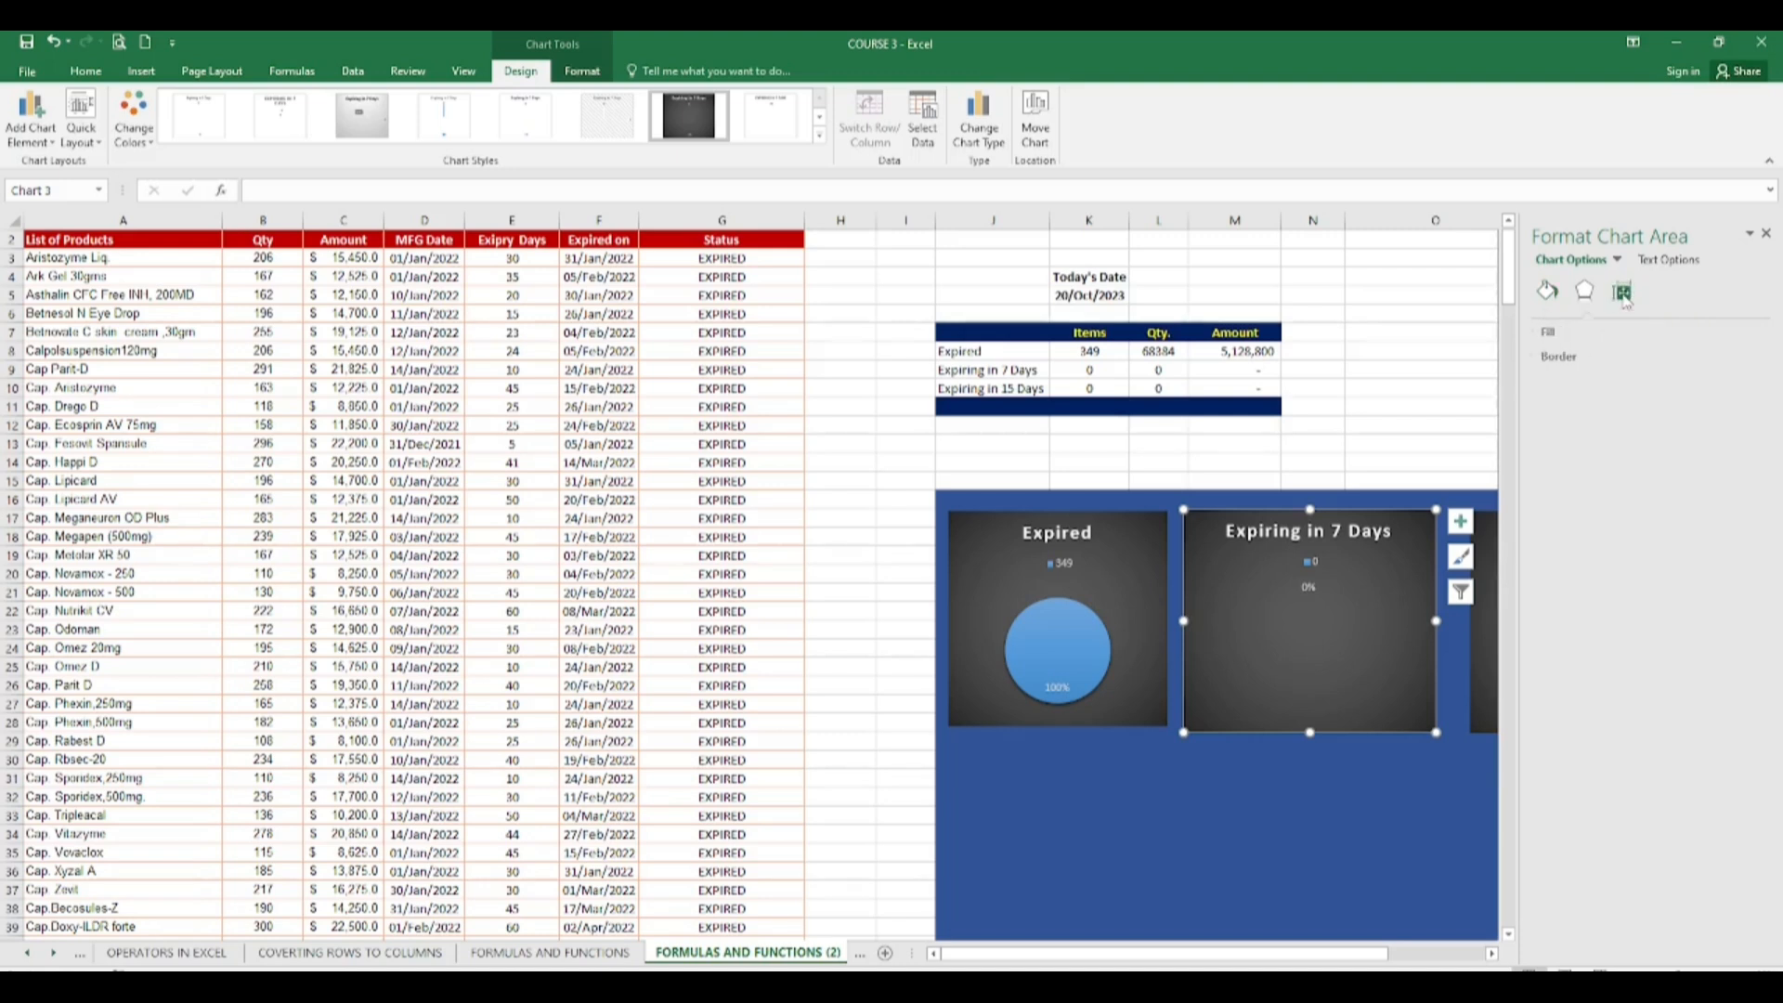
{"action": "left_click", "coordinate": [1153, 557]}
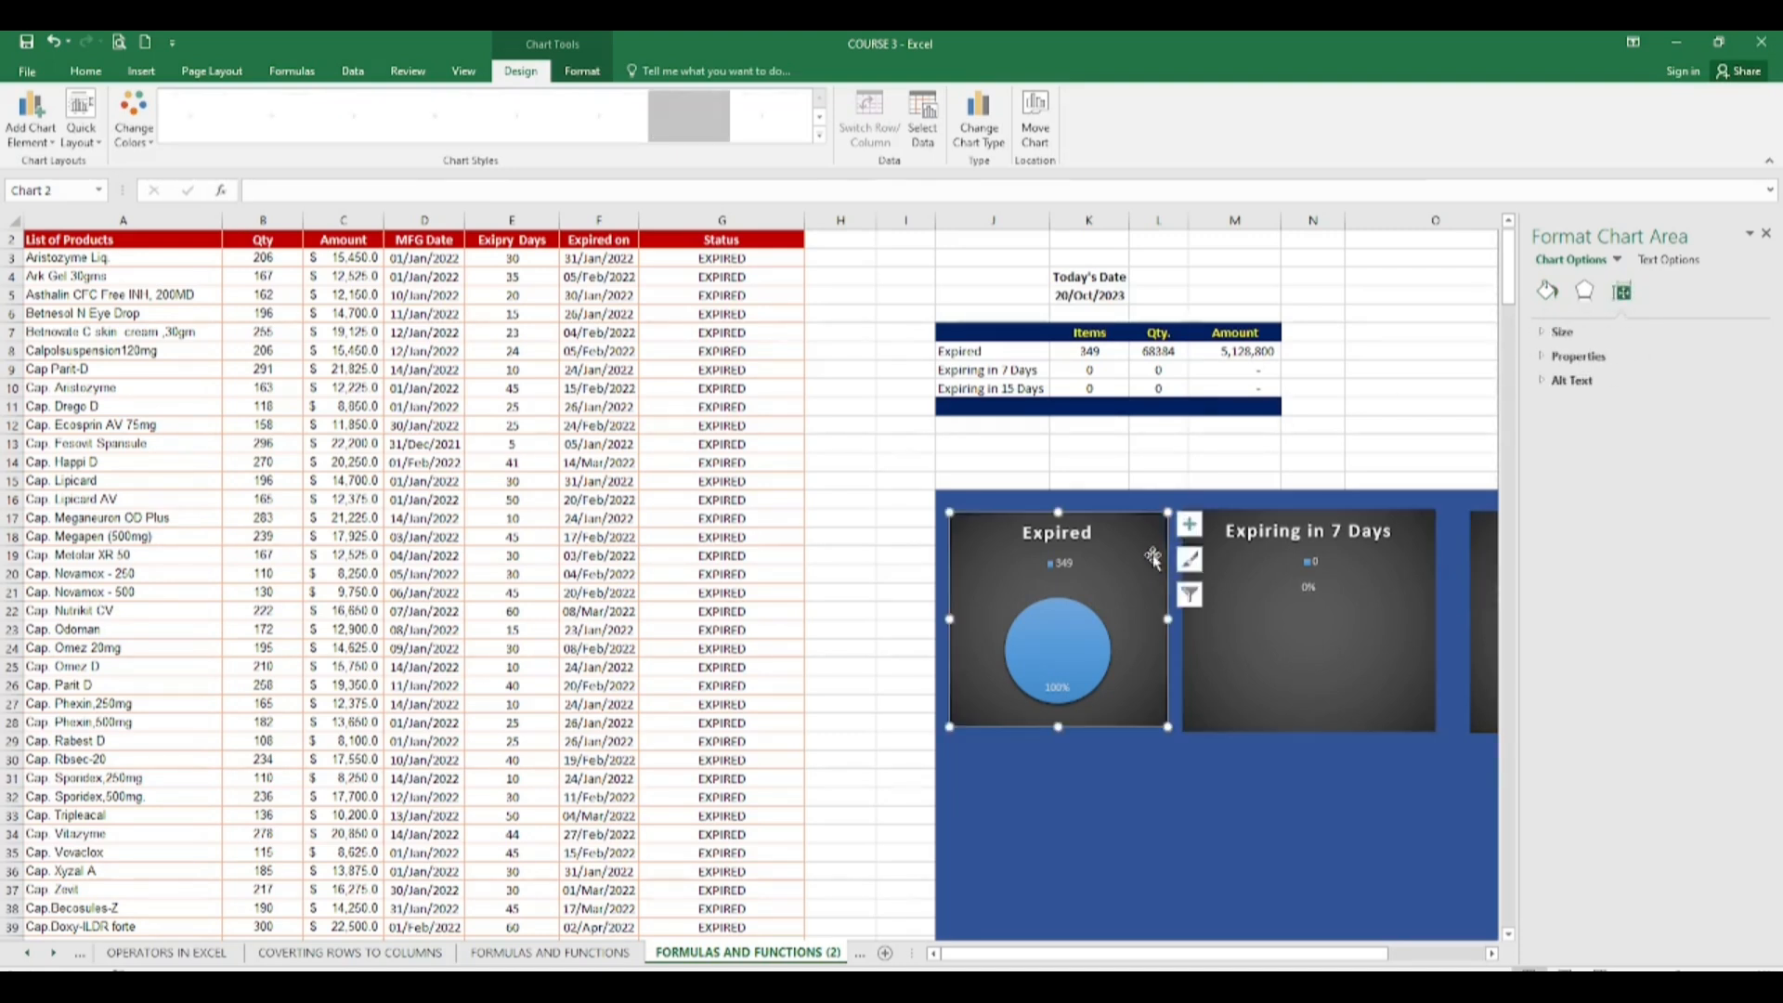
{"action": "left_click", "coordinate": [1624, 293]}
{"action": "left_click", "coordinate": [1593, 334]}
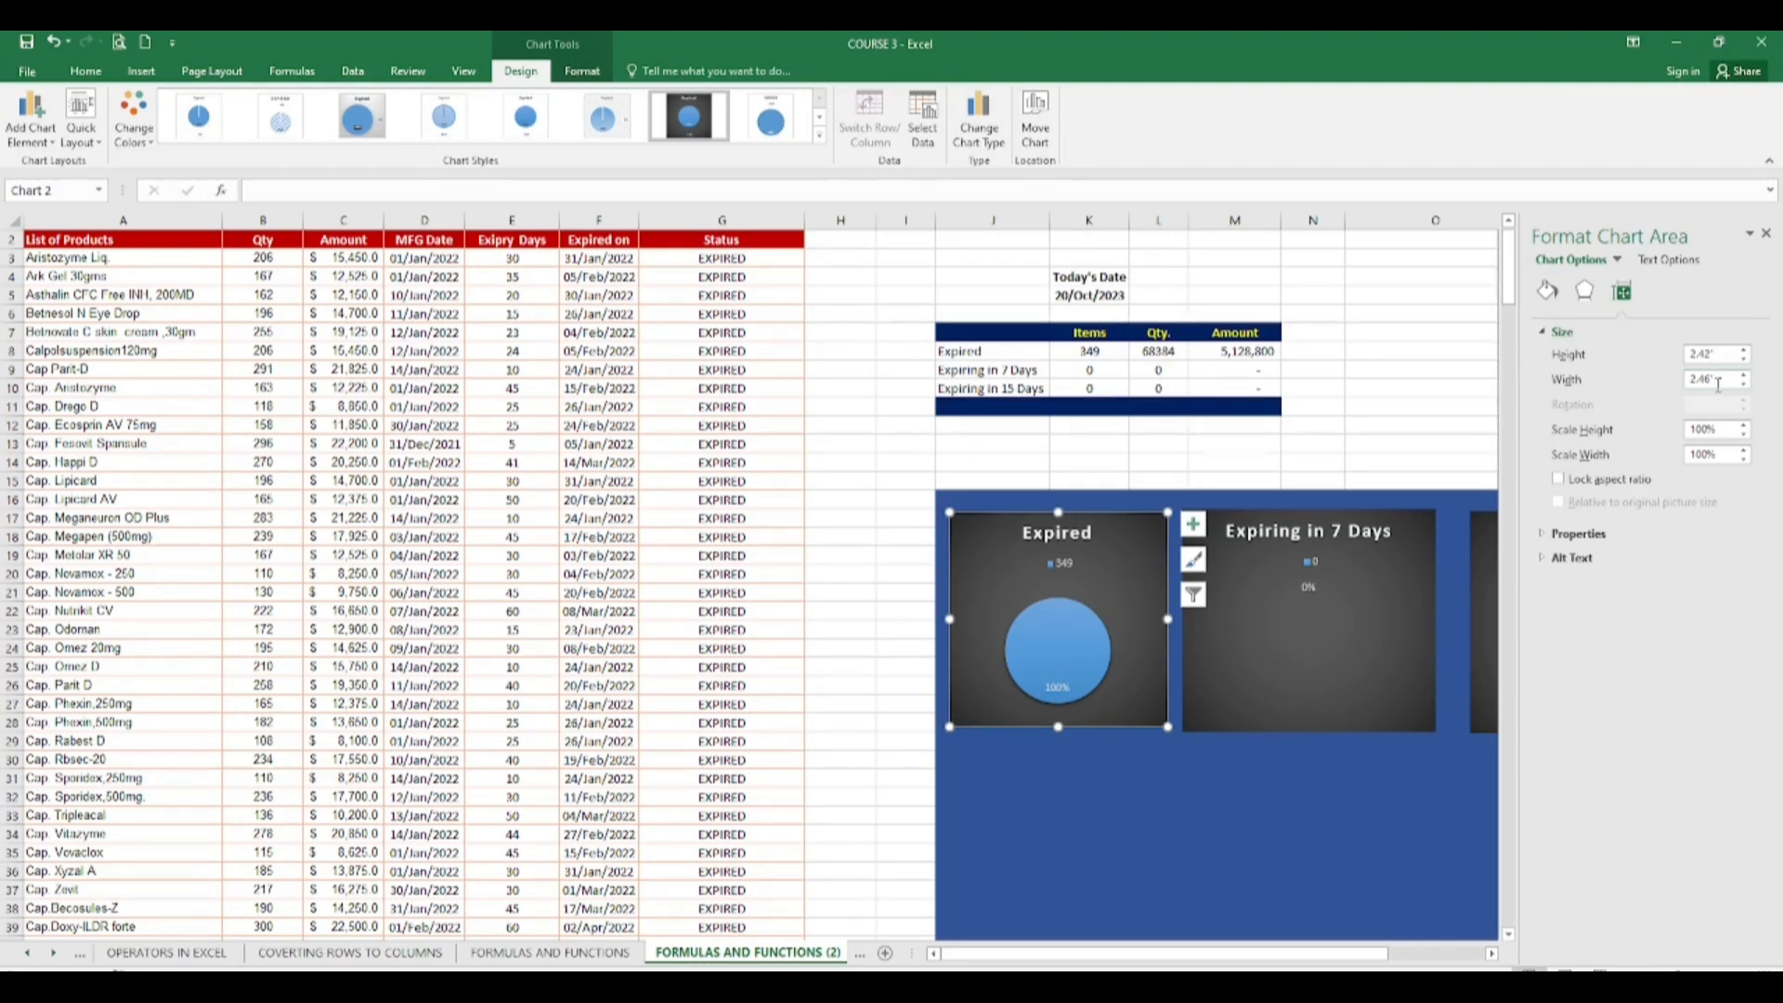
Step: Set the middle Expiring in 7 Days chart's height to 2.42 inches and its width to 2.46 inches
{"action": "left_click", "coordinate": [1313, 629]}
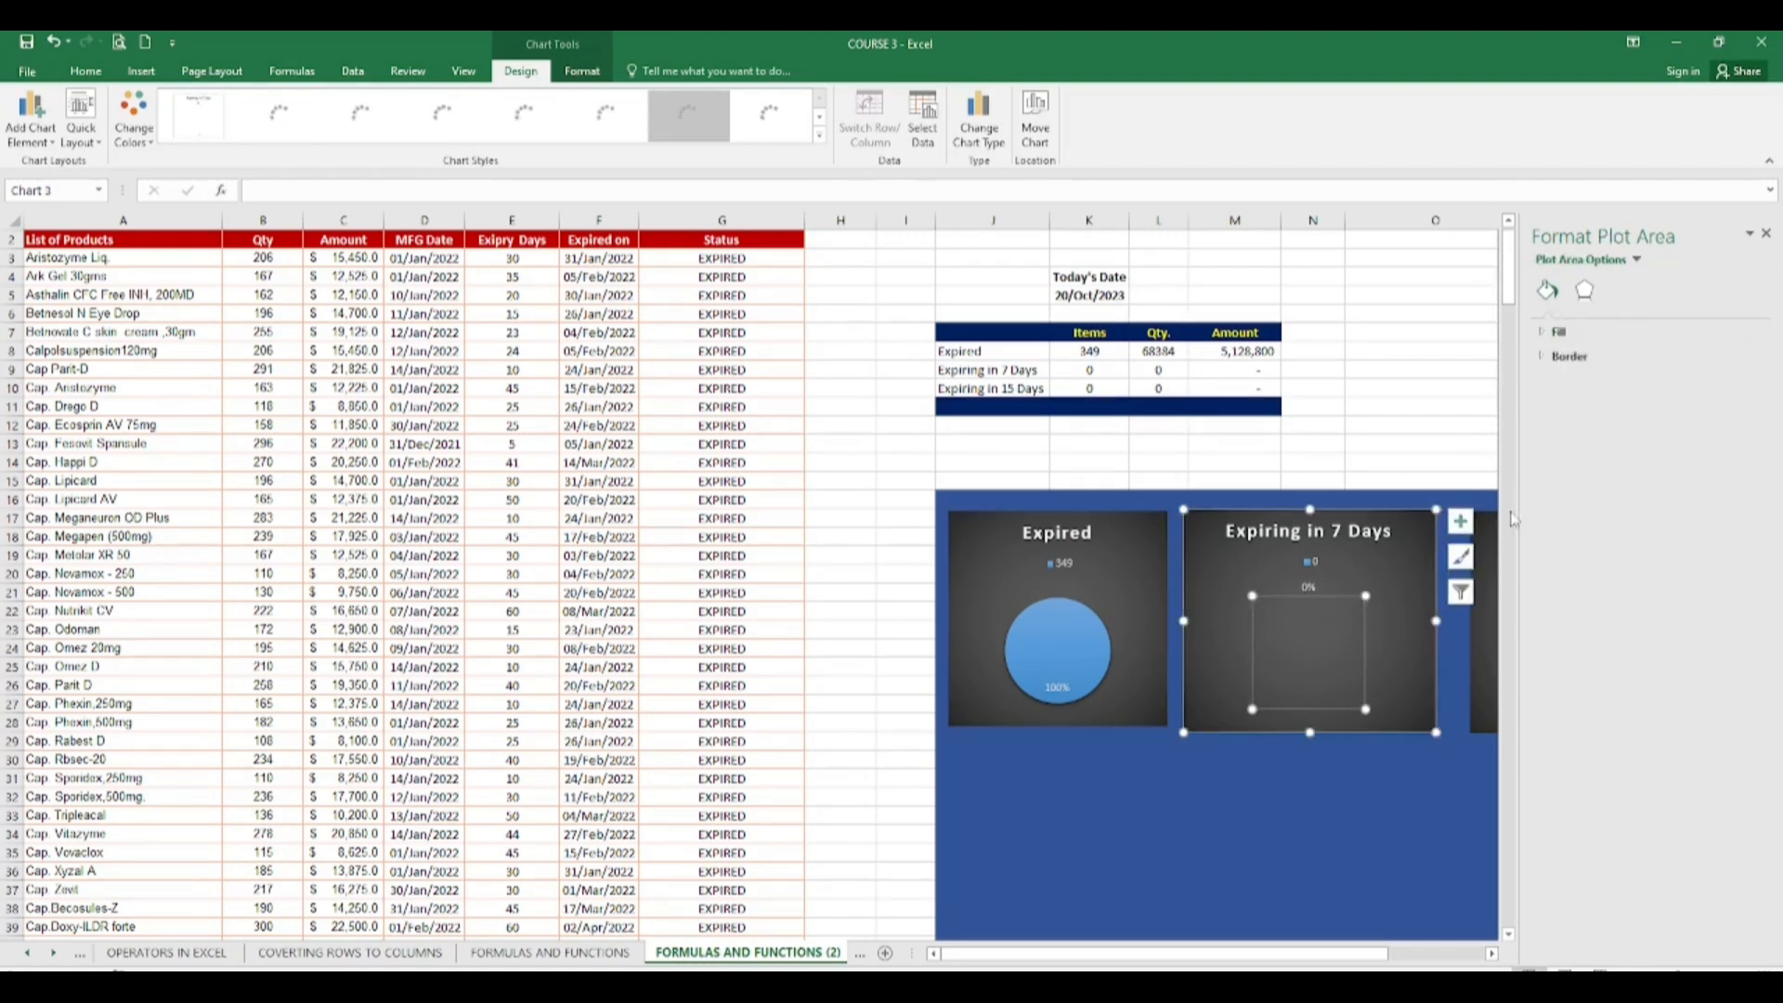
{"action": "left_click", "coordinate": [1418, 555]}
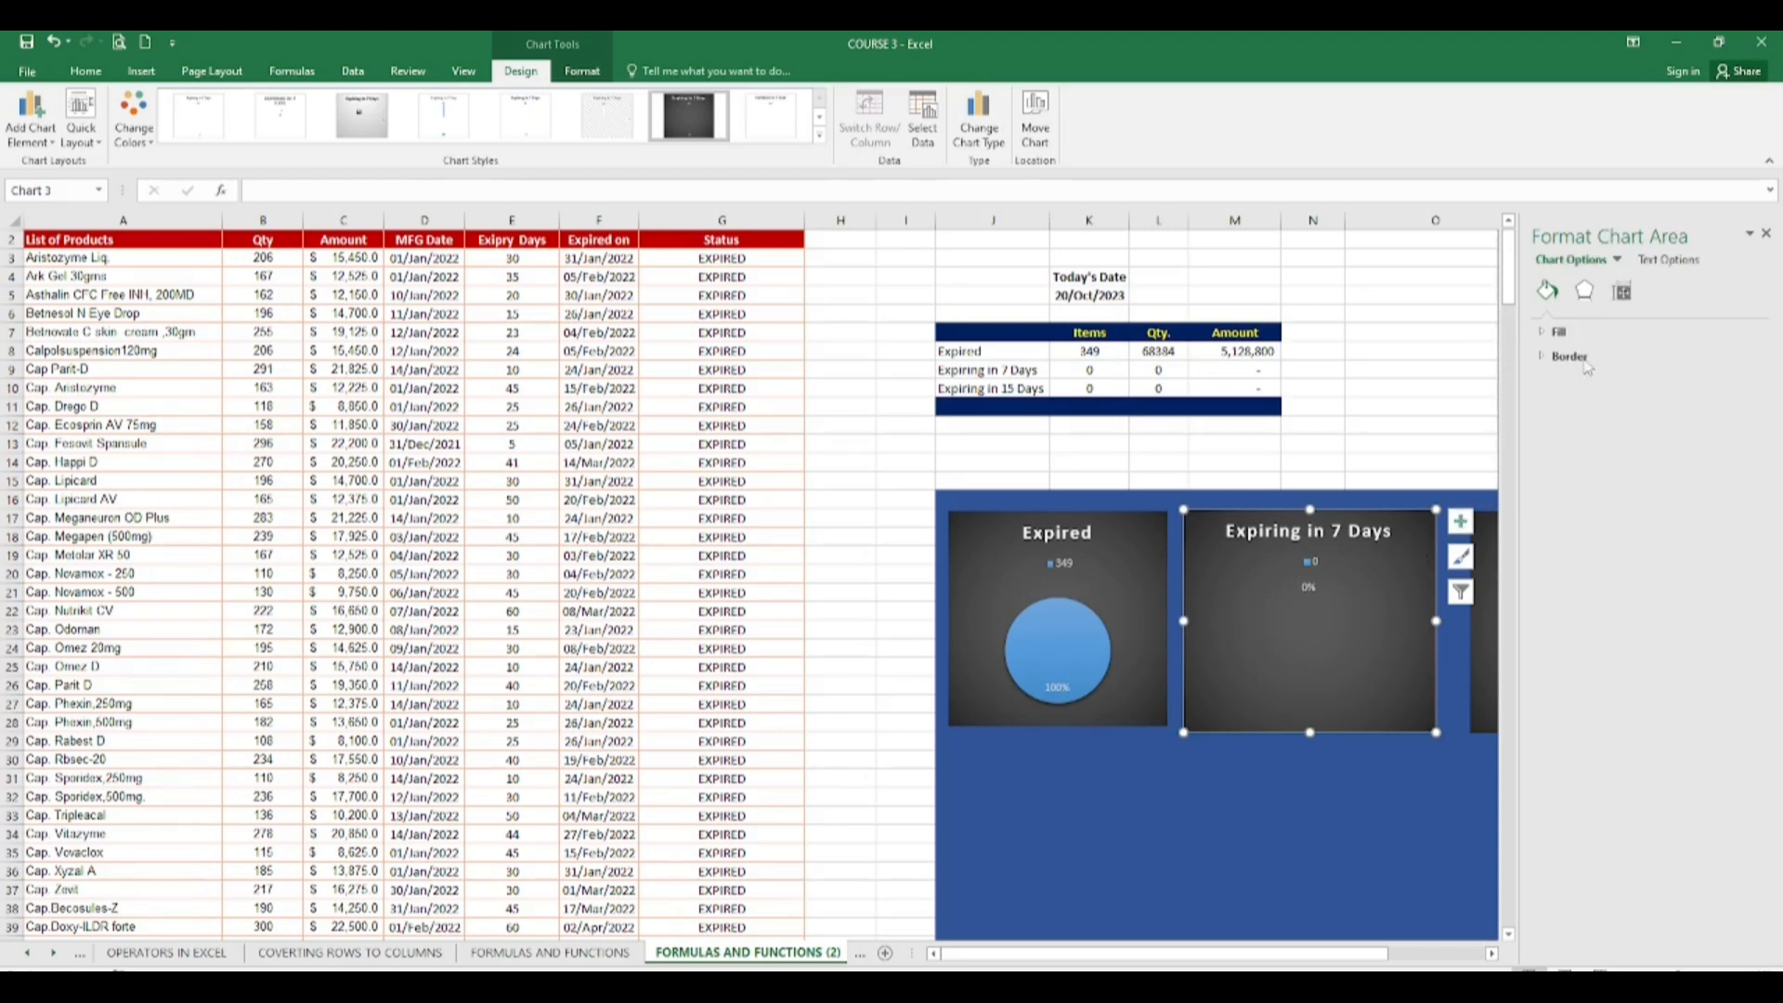
{"action": "left_click", "coordinate": [1622, 291]}
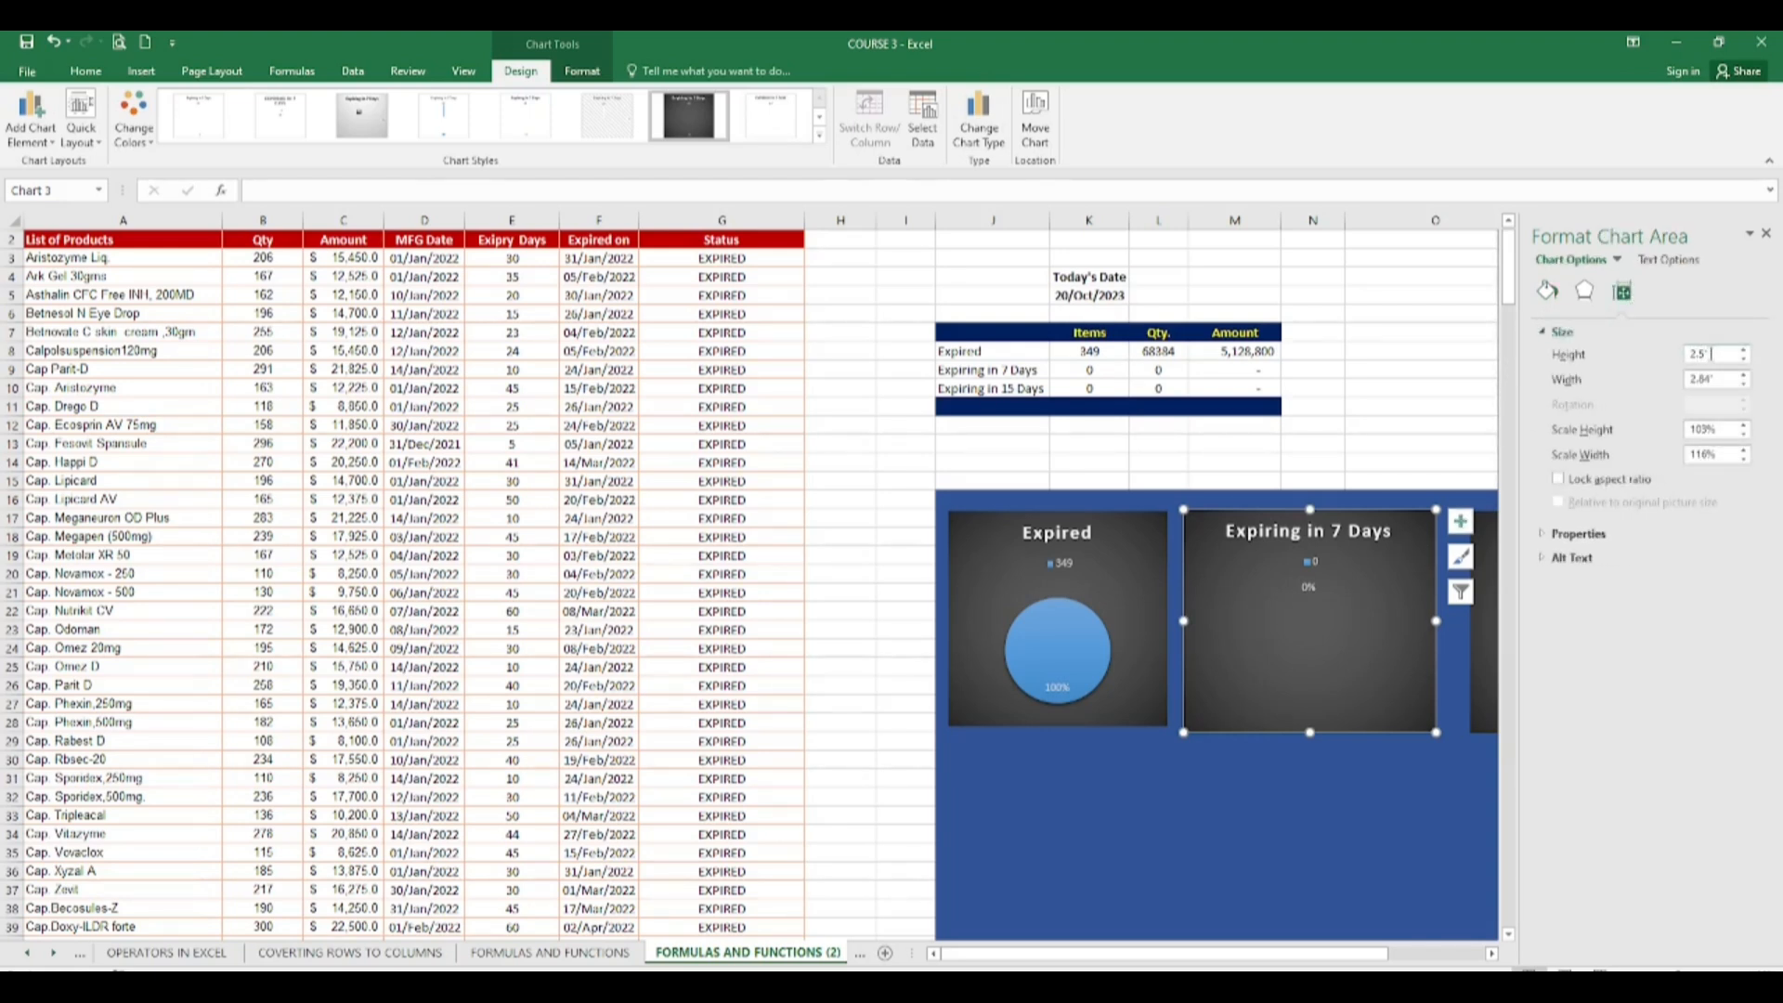
{"action": "left_click", "coordinate": [1711, 354]}
{"action": "key", "text": "BackSpace"}
{"action": "left_click", "coordinate": [1707, 379]}
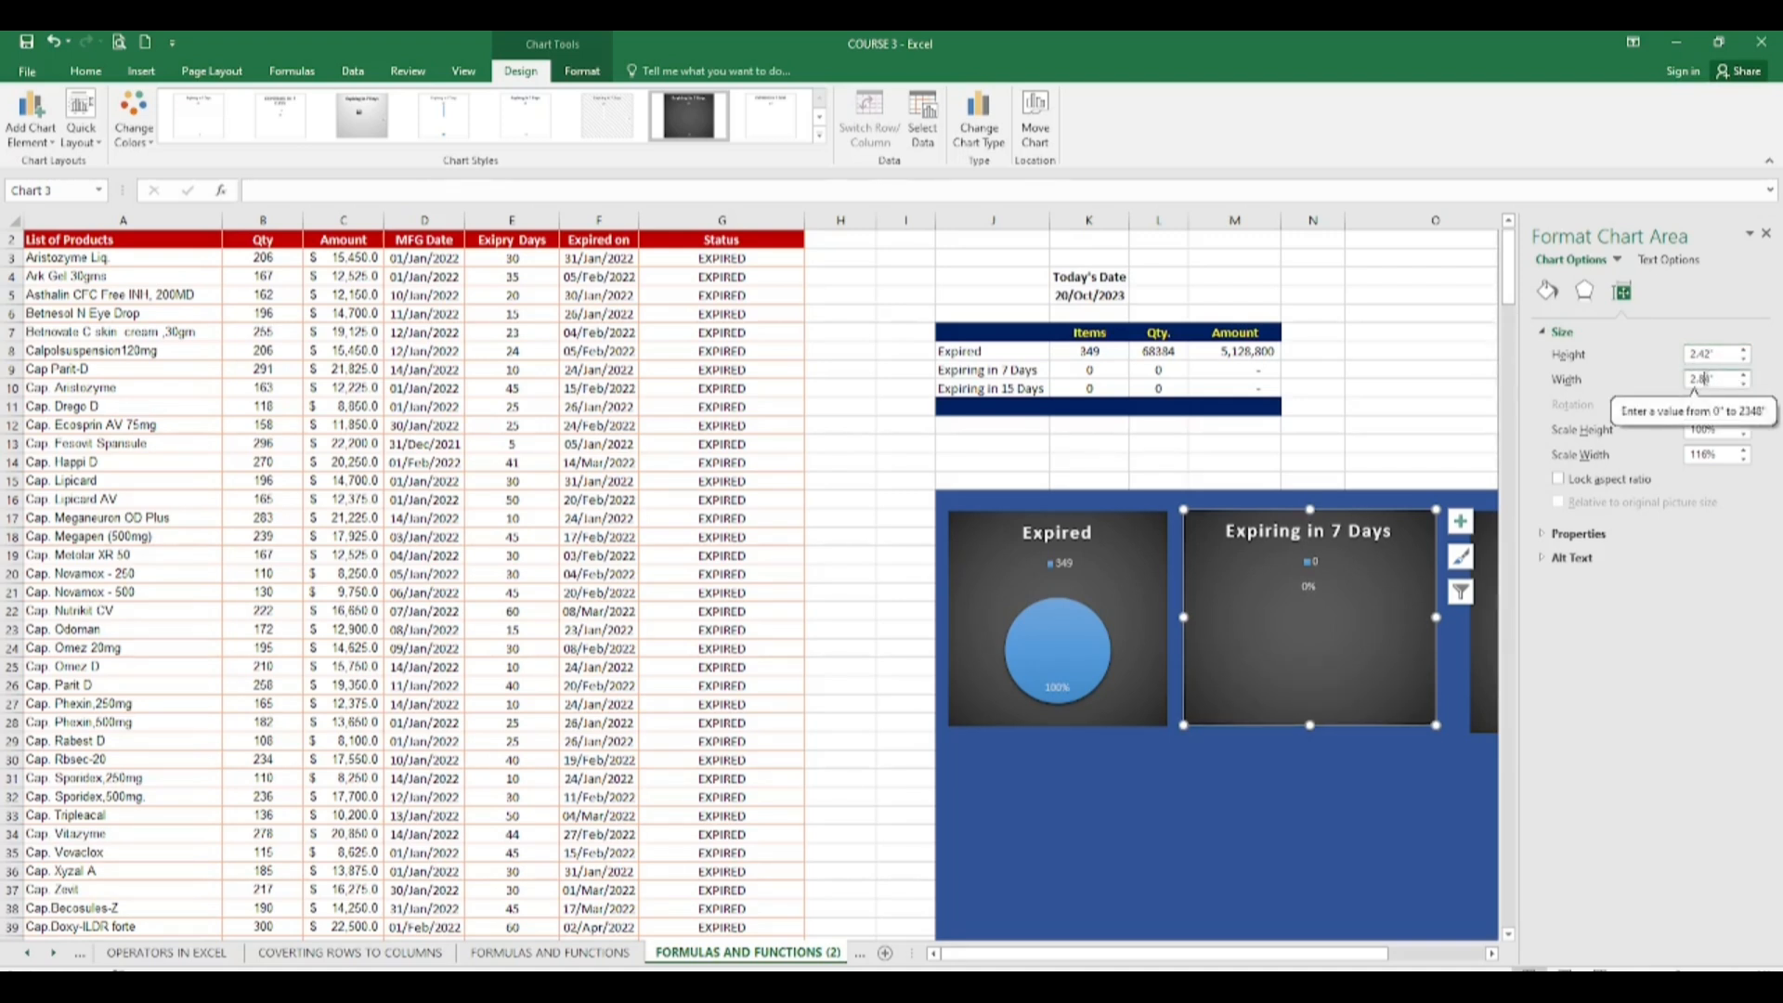
{"action": "key", "text": "BackSpace"}
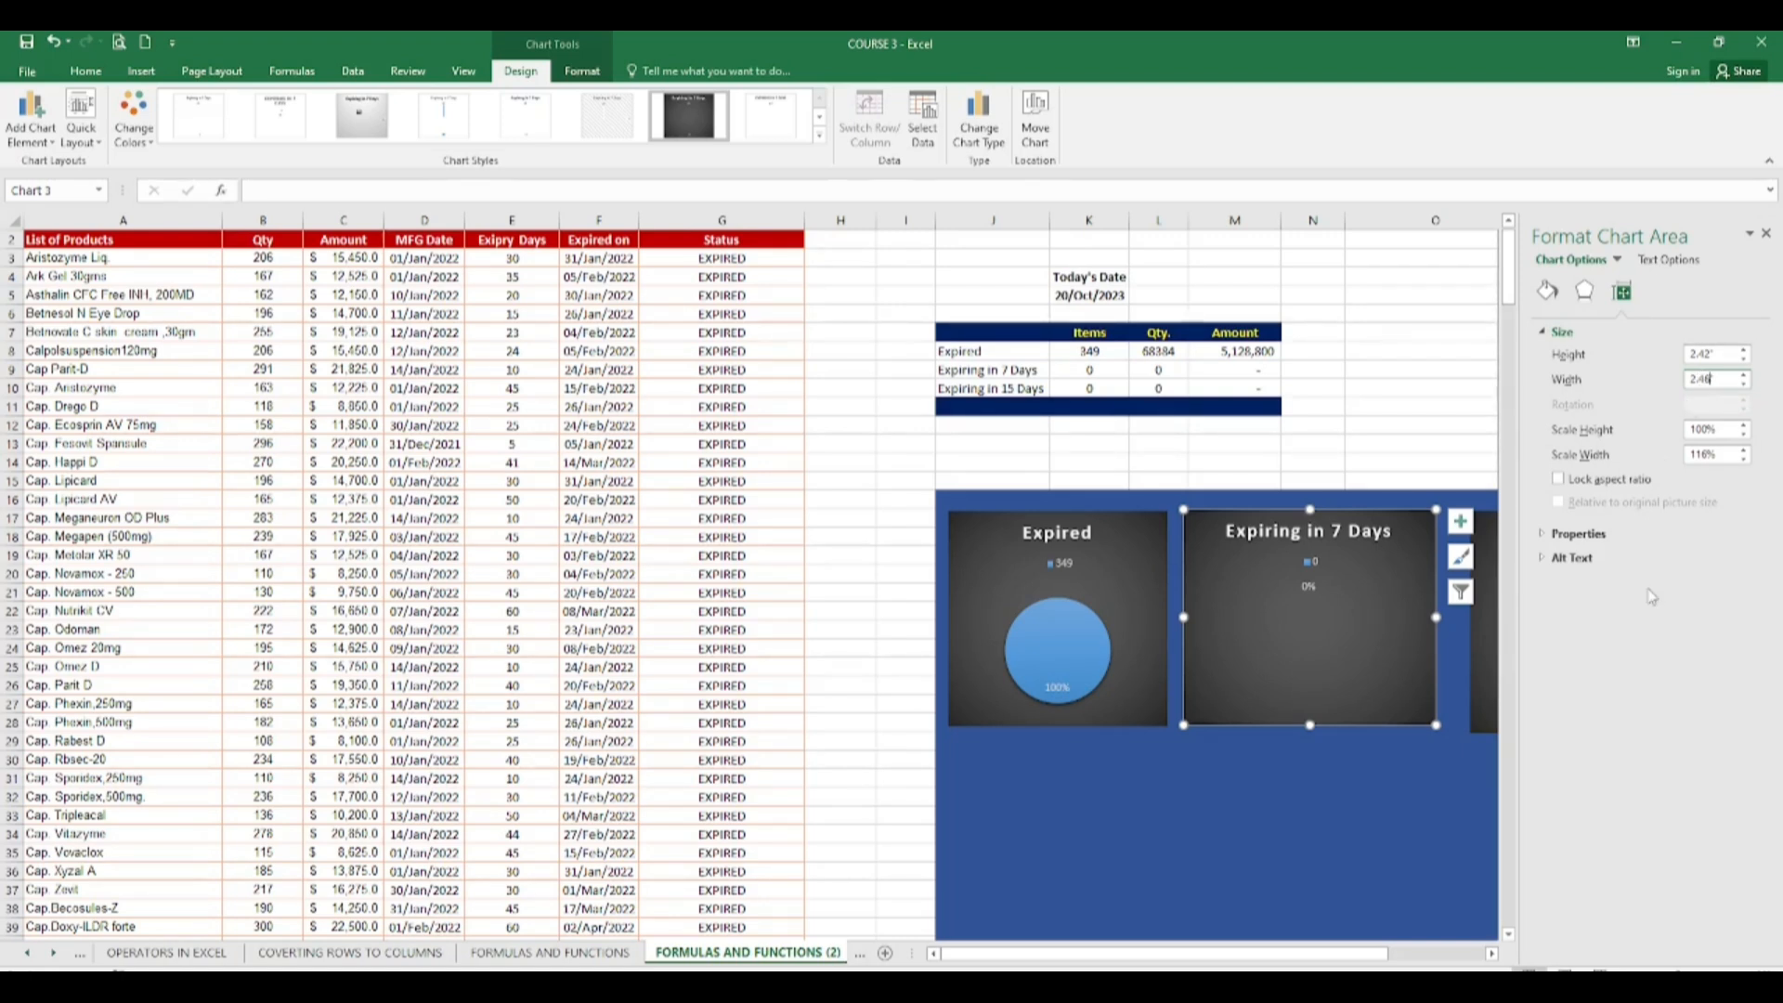
{"action": "left_click", "coordinate": [1272, 767]}
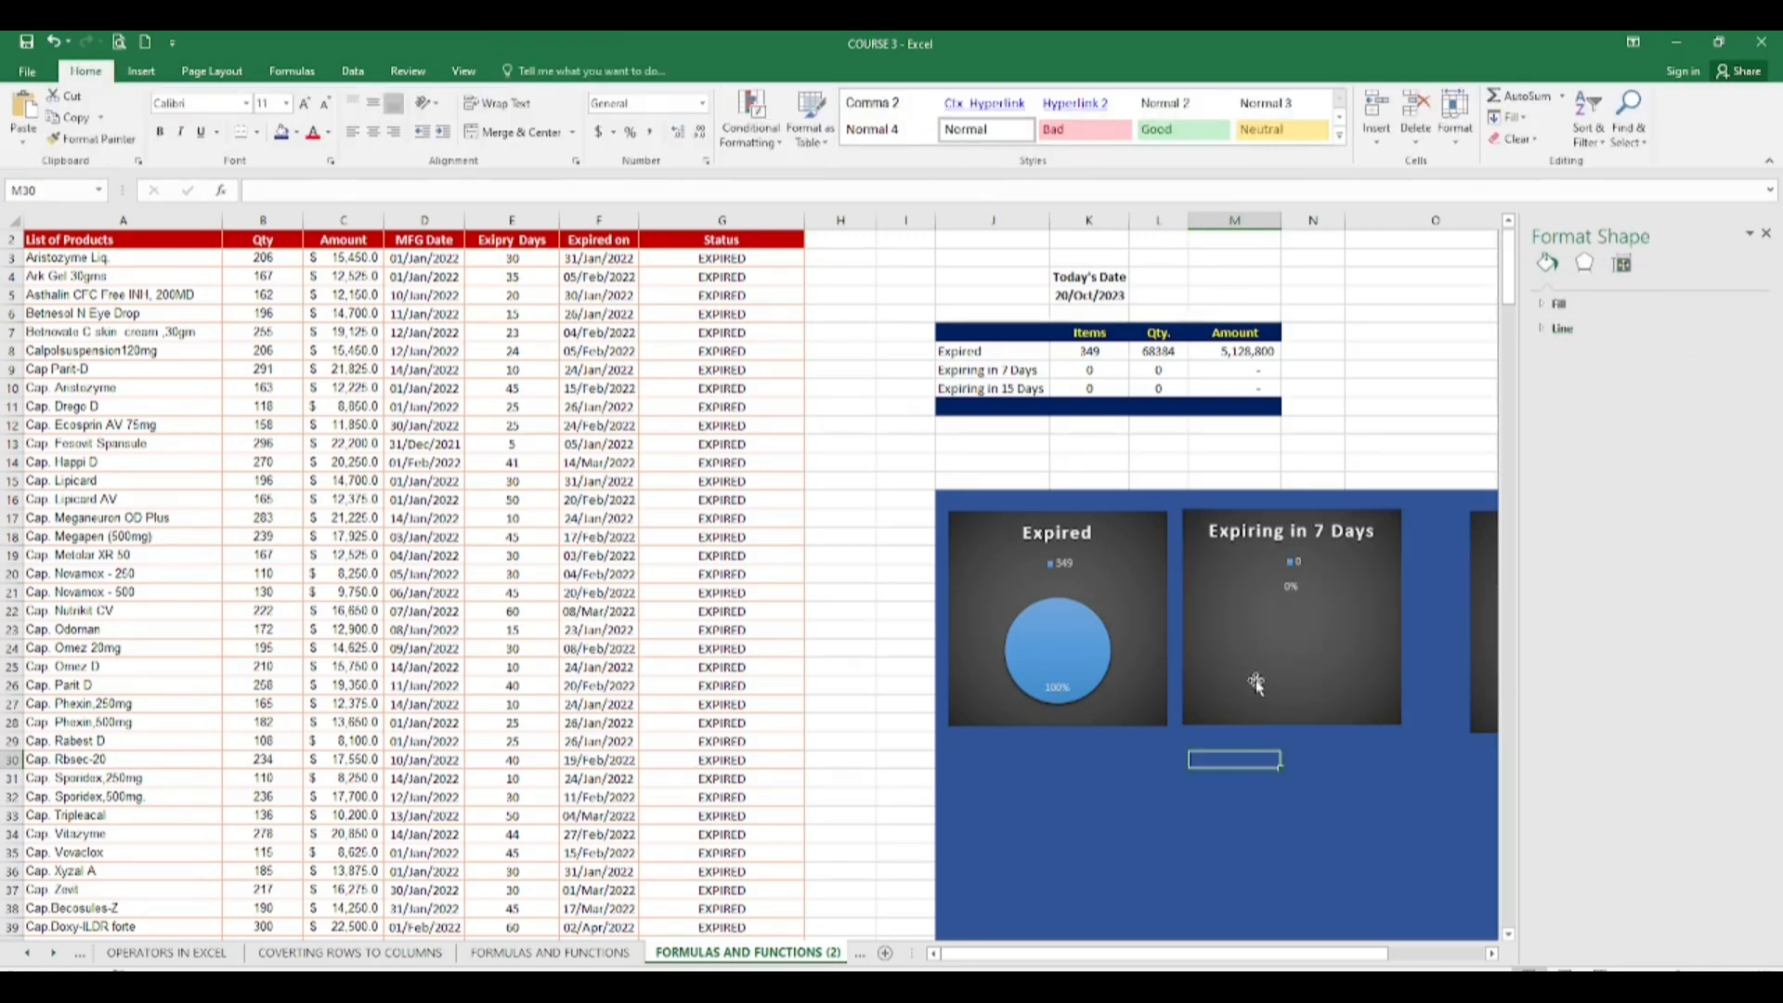
Step: Nudge the middle Expiring in 7 Days chart slightly down and close the formatting pane
{"action": "left_click", "coordinate": [1309, 669]}
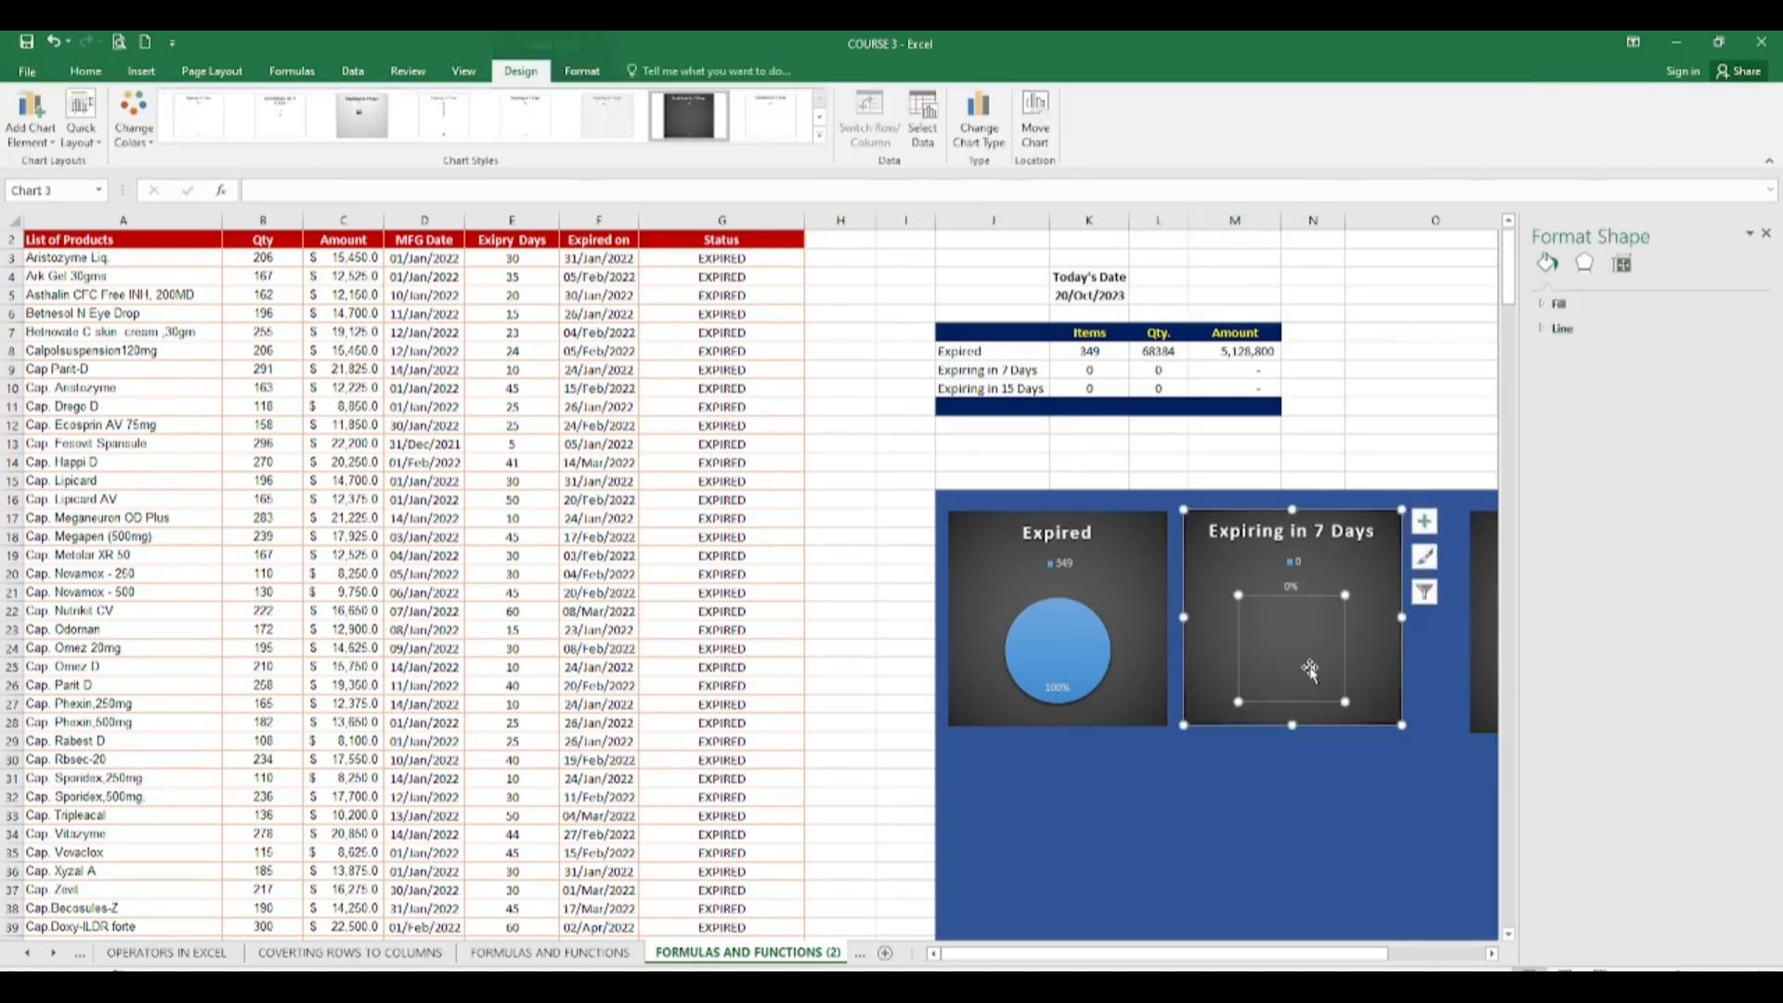
{"action": "left_click_drag", "start_coordinate": [1381, 611], "coordinate": [1382, 615]}
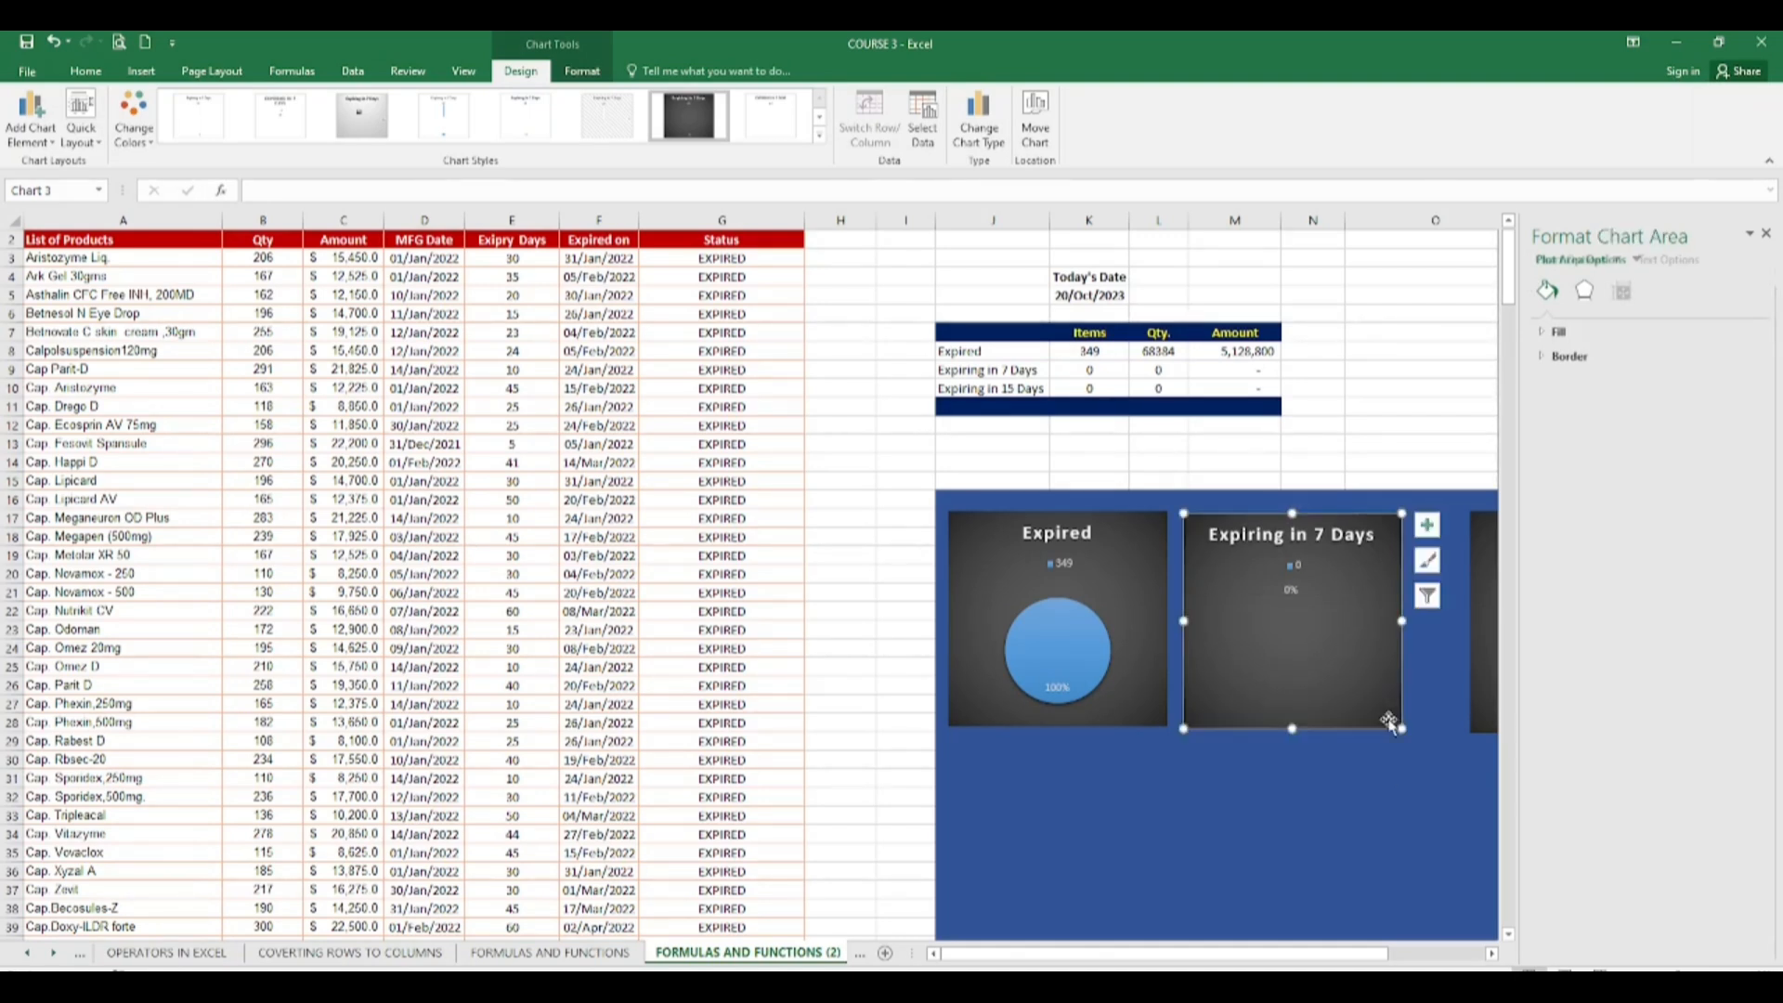
{"action": "left_click", "coordinate": [1421, 833]}
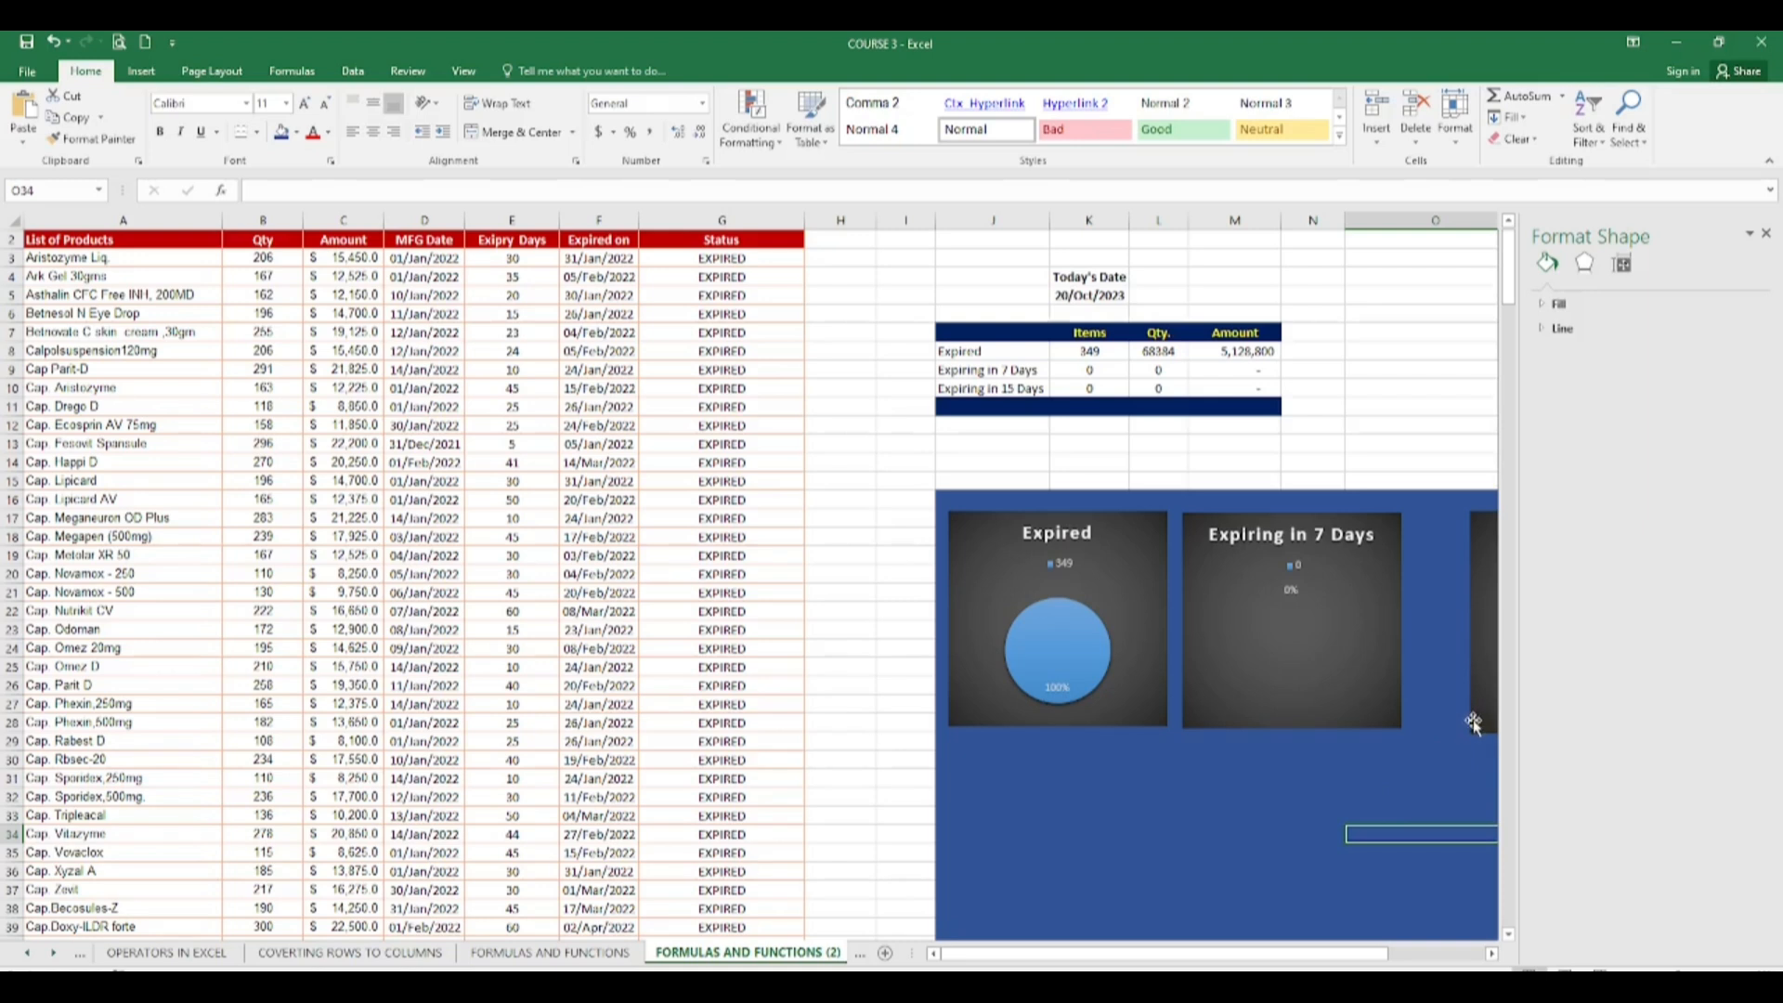
{"action": "left_click", "coordinate": [1765, 236]}
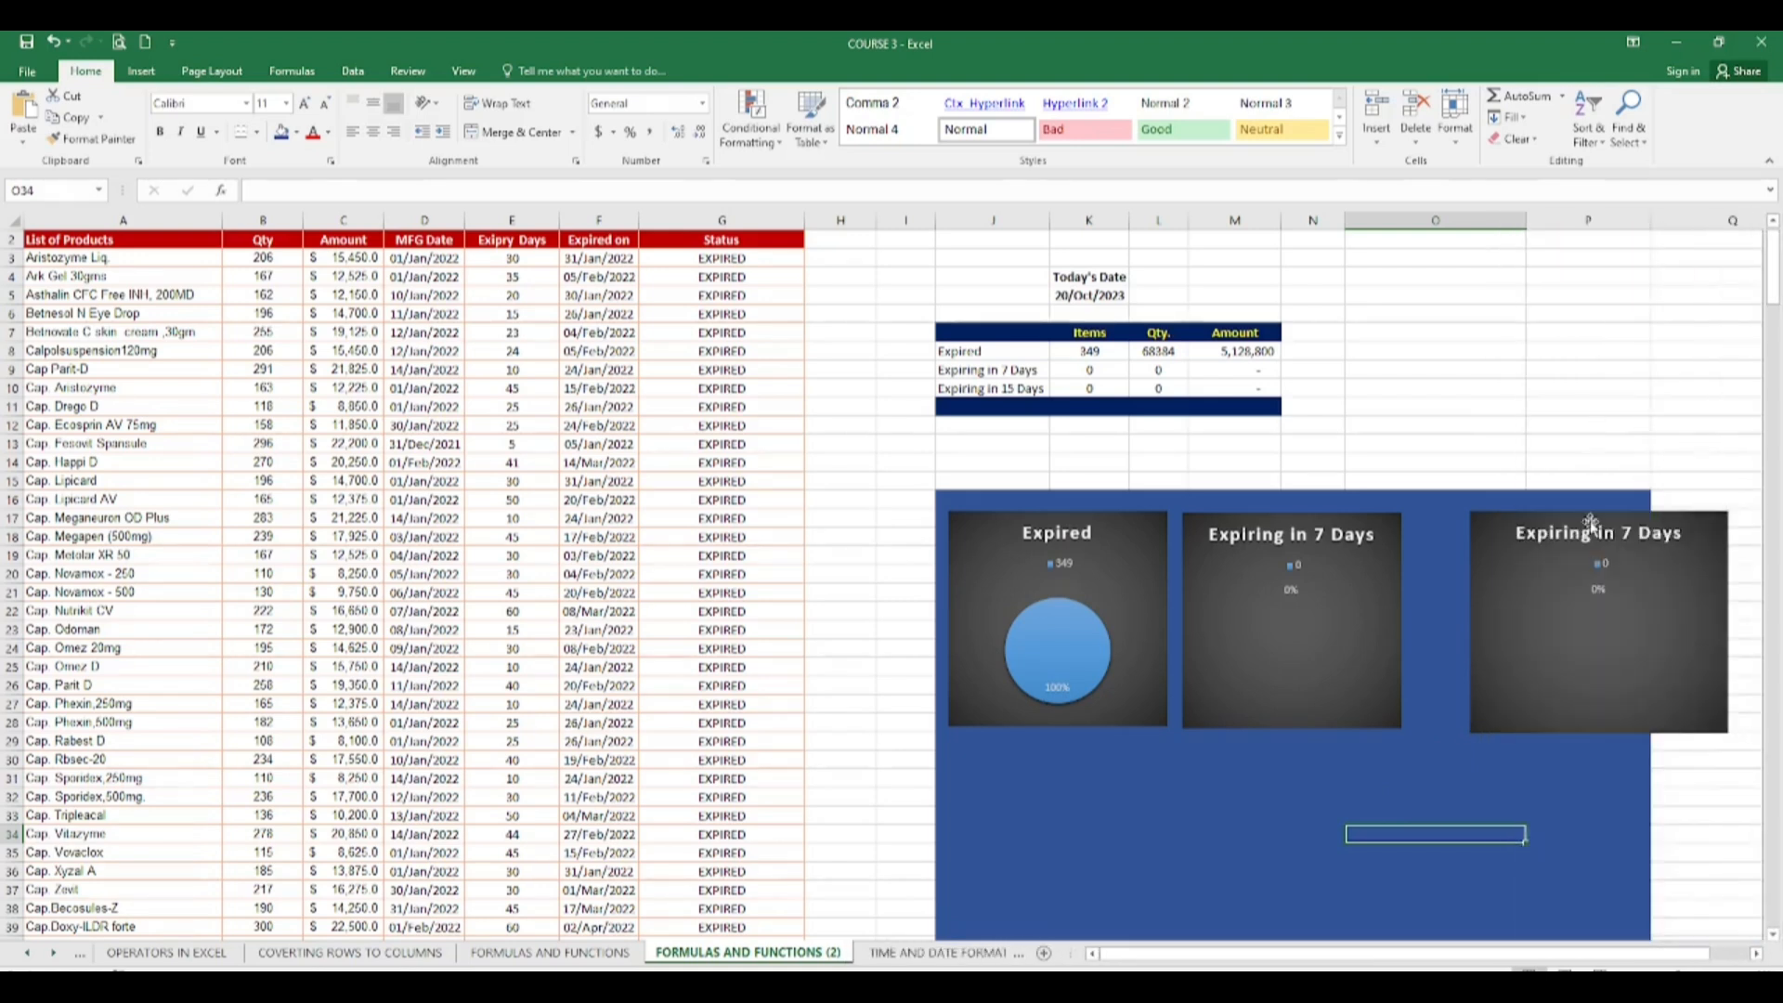
Step: Move the copied chart closer to the middle chart and shrink it to about 2.4 by 2.42 inches so it fits inside the blue area
{"action": "left_click", "coordinate": [1616, 670]}
{"action": "left_click", "coordinate": [1671, 659]}
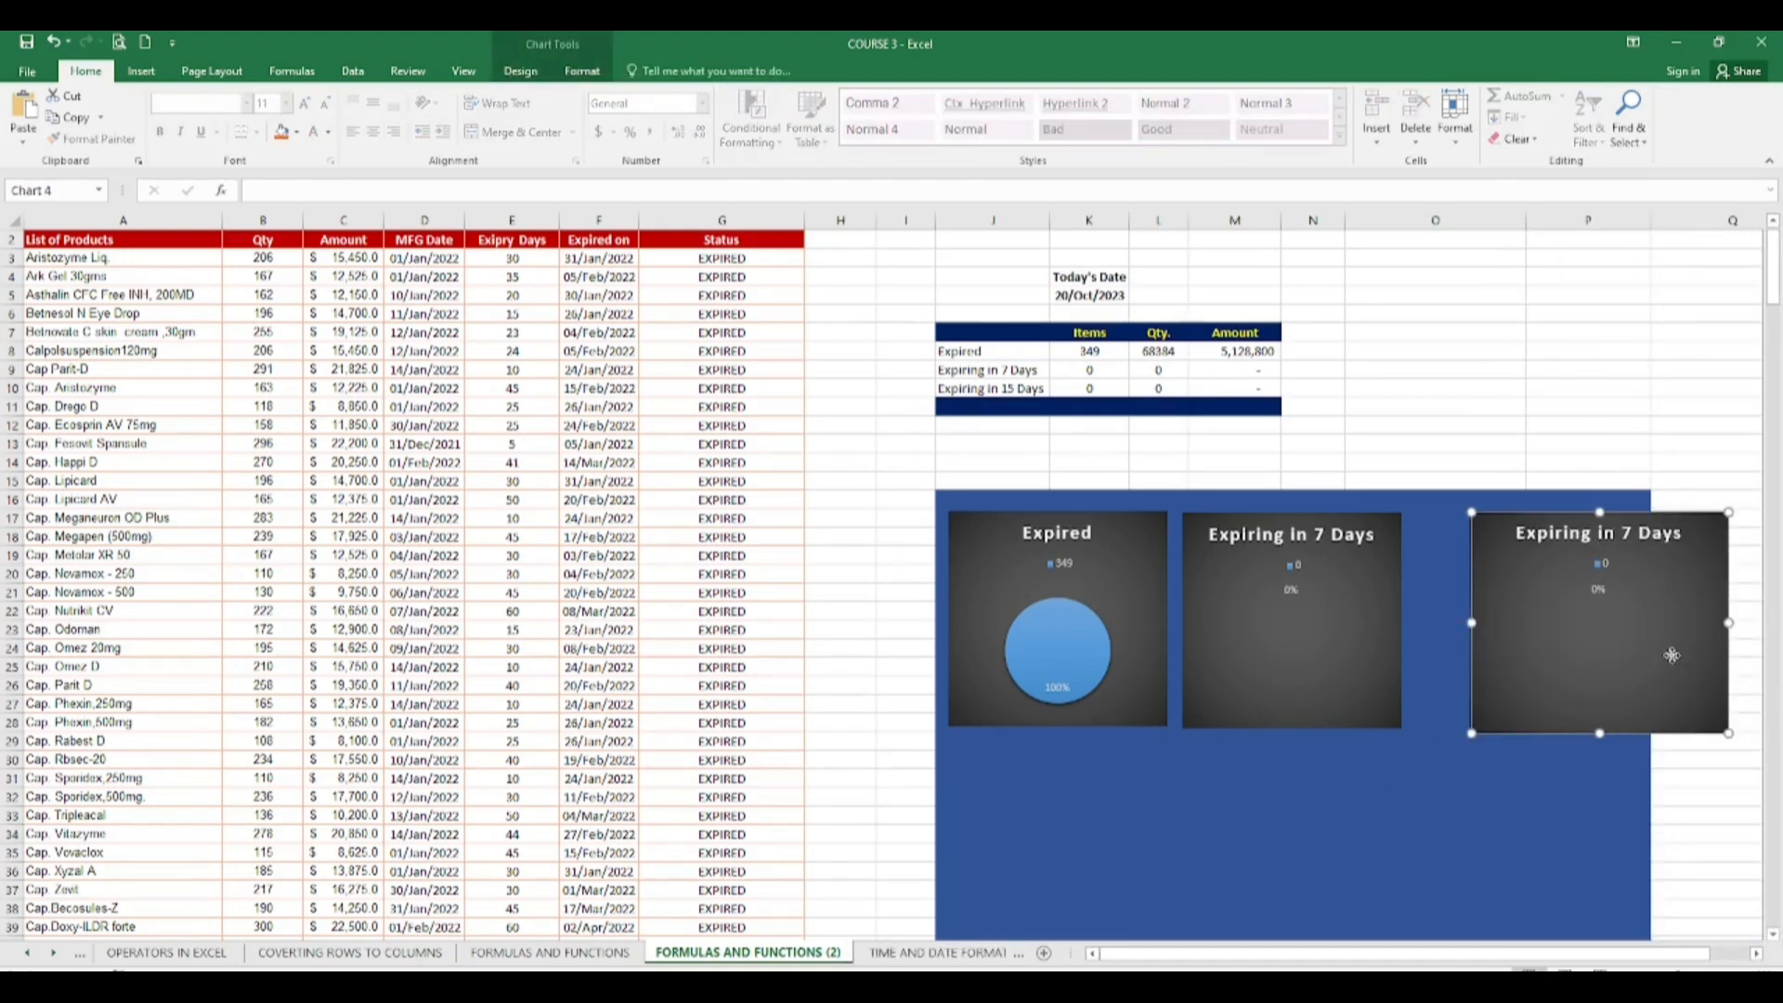
{"action": "left_click_drag", "start_coordinate": [1687, 657], "coordinate": [1633, 652]}
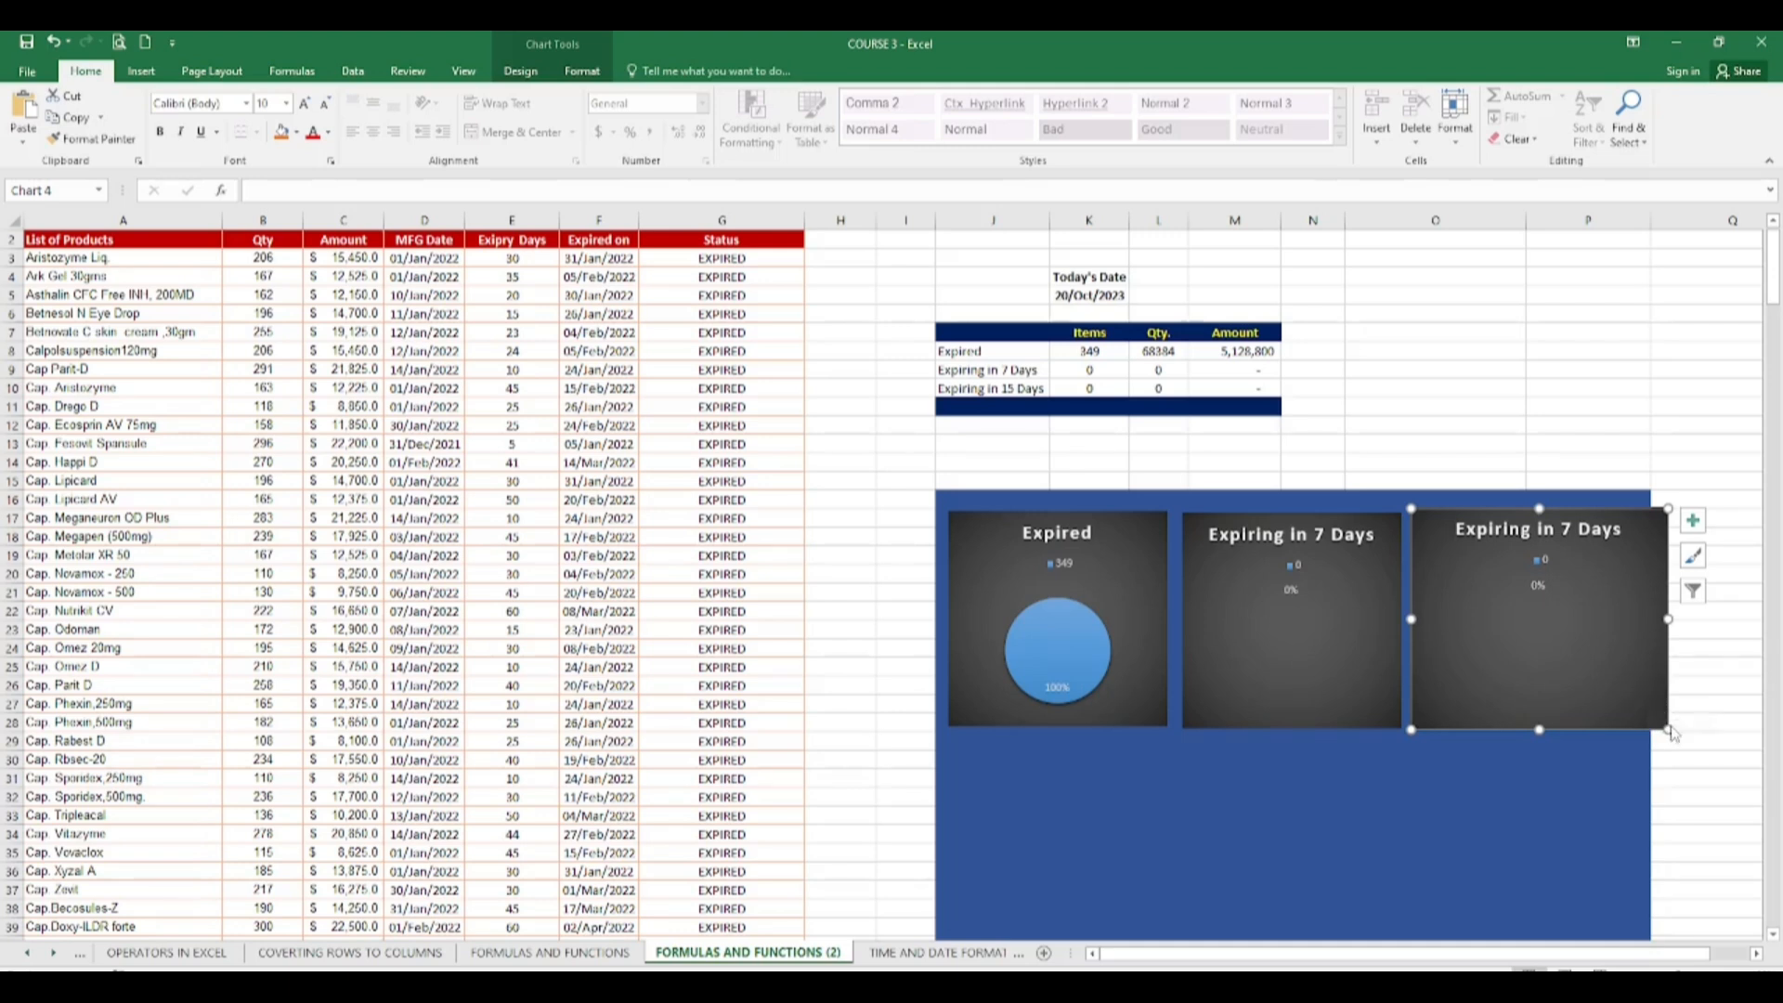
{"action": "left_click_drag", "start_coordinate": [1668, 730], "coordinate": [1599, 702]}
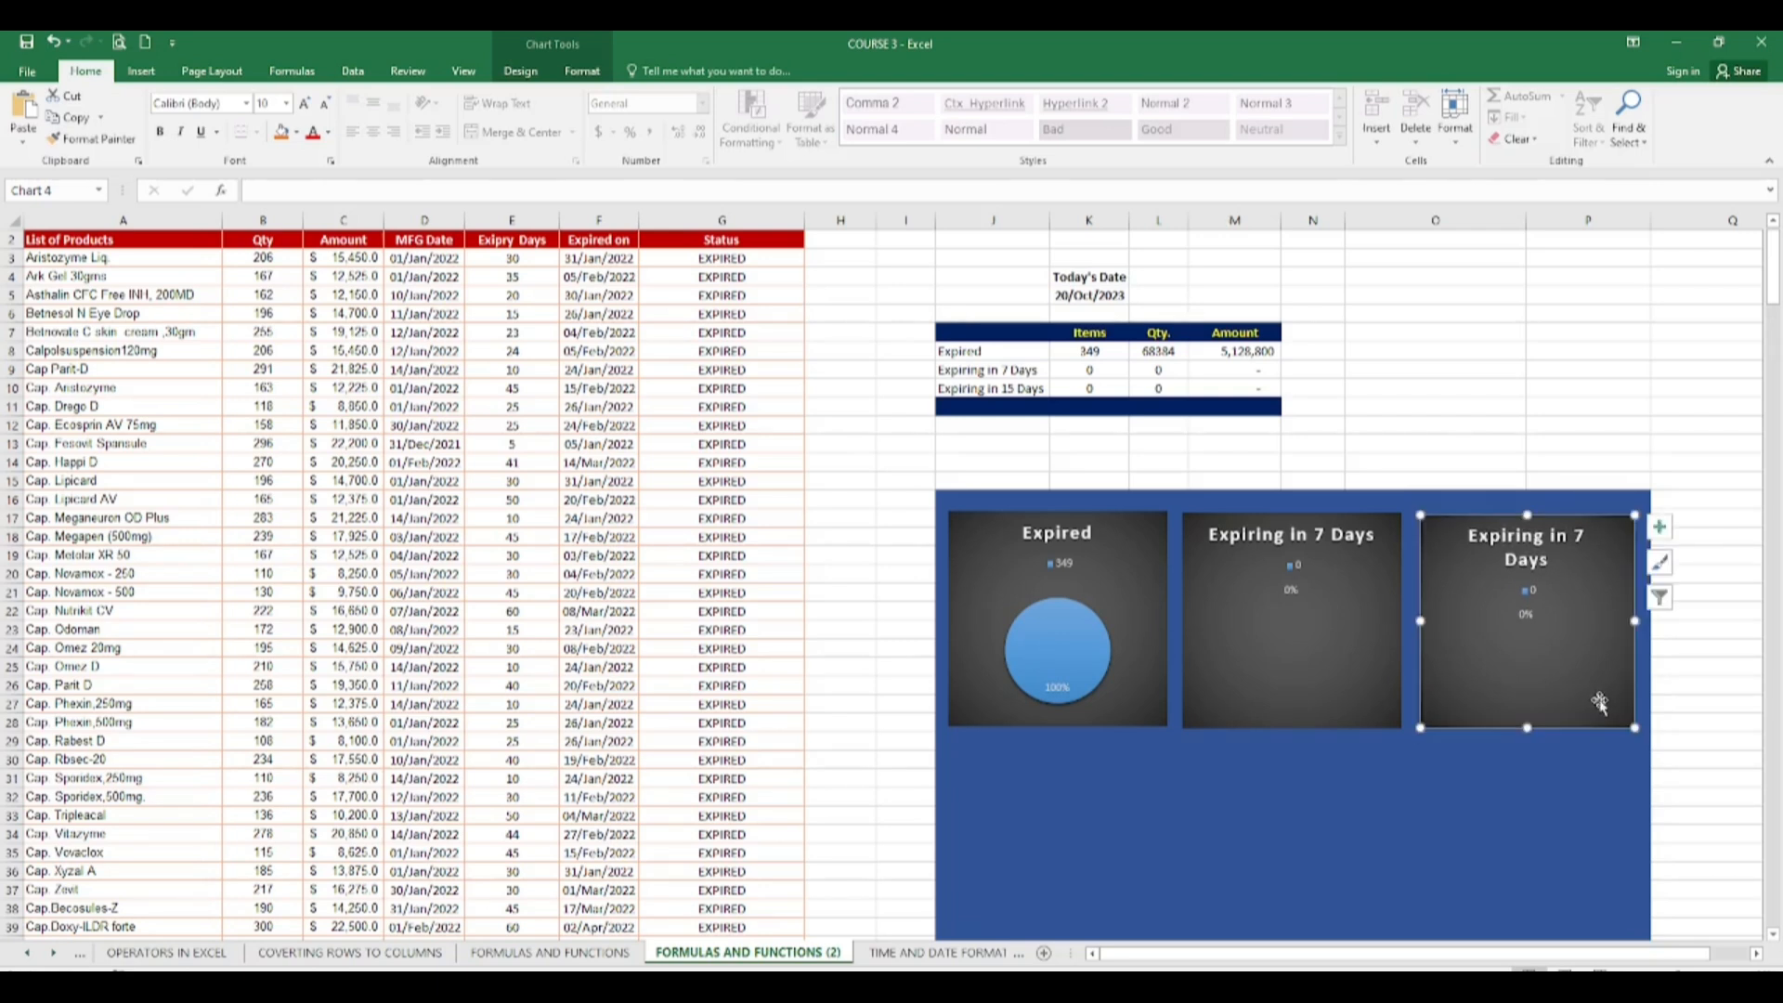
Step: Set the copied chart's height to 2.42 inches and its width to 2.46 inches
{"action": "double_click", "coordinate": [1600, 703]}
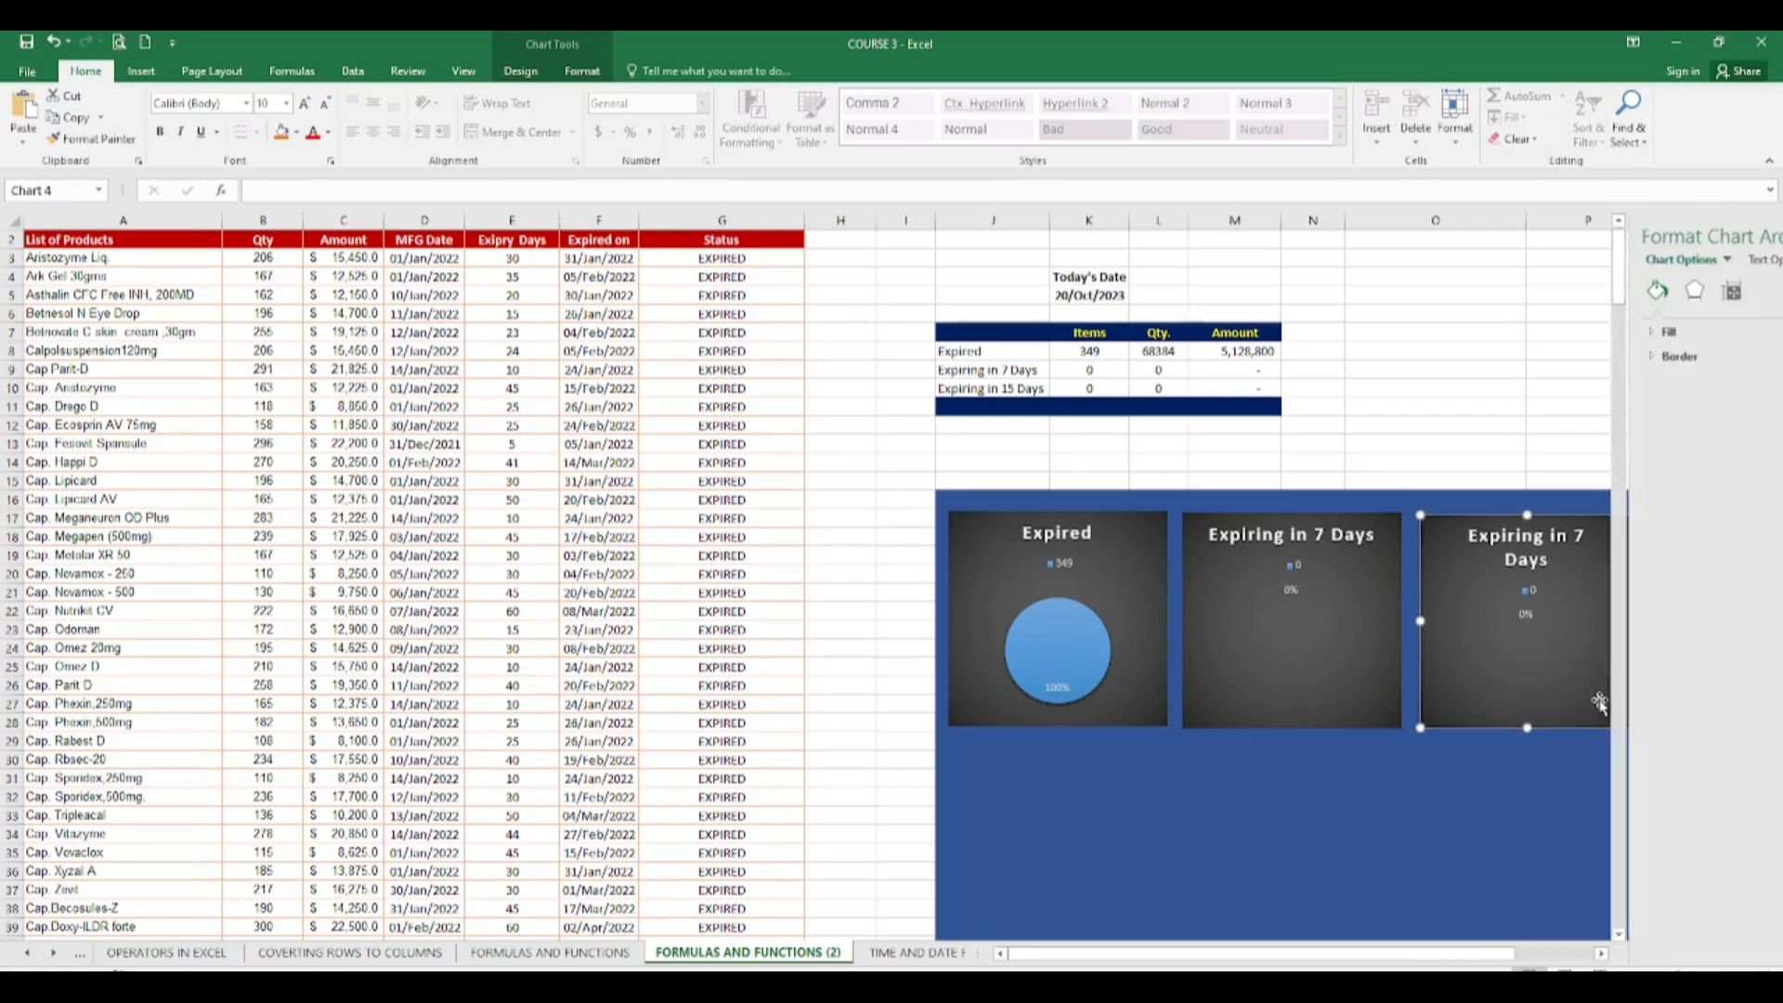
{"action": "left_click", "coordinate": [1623, 293]}
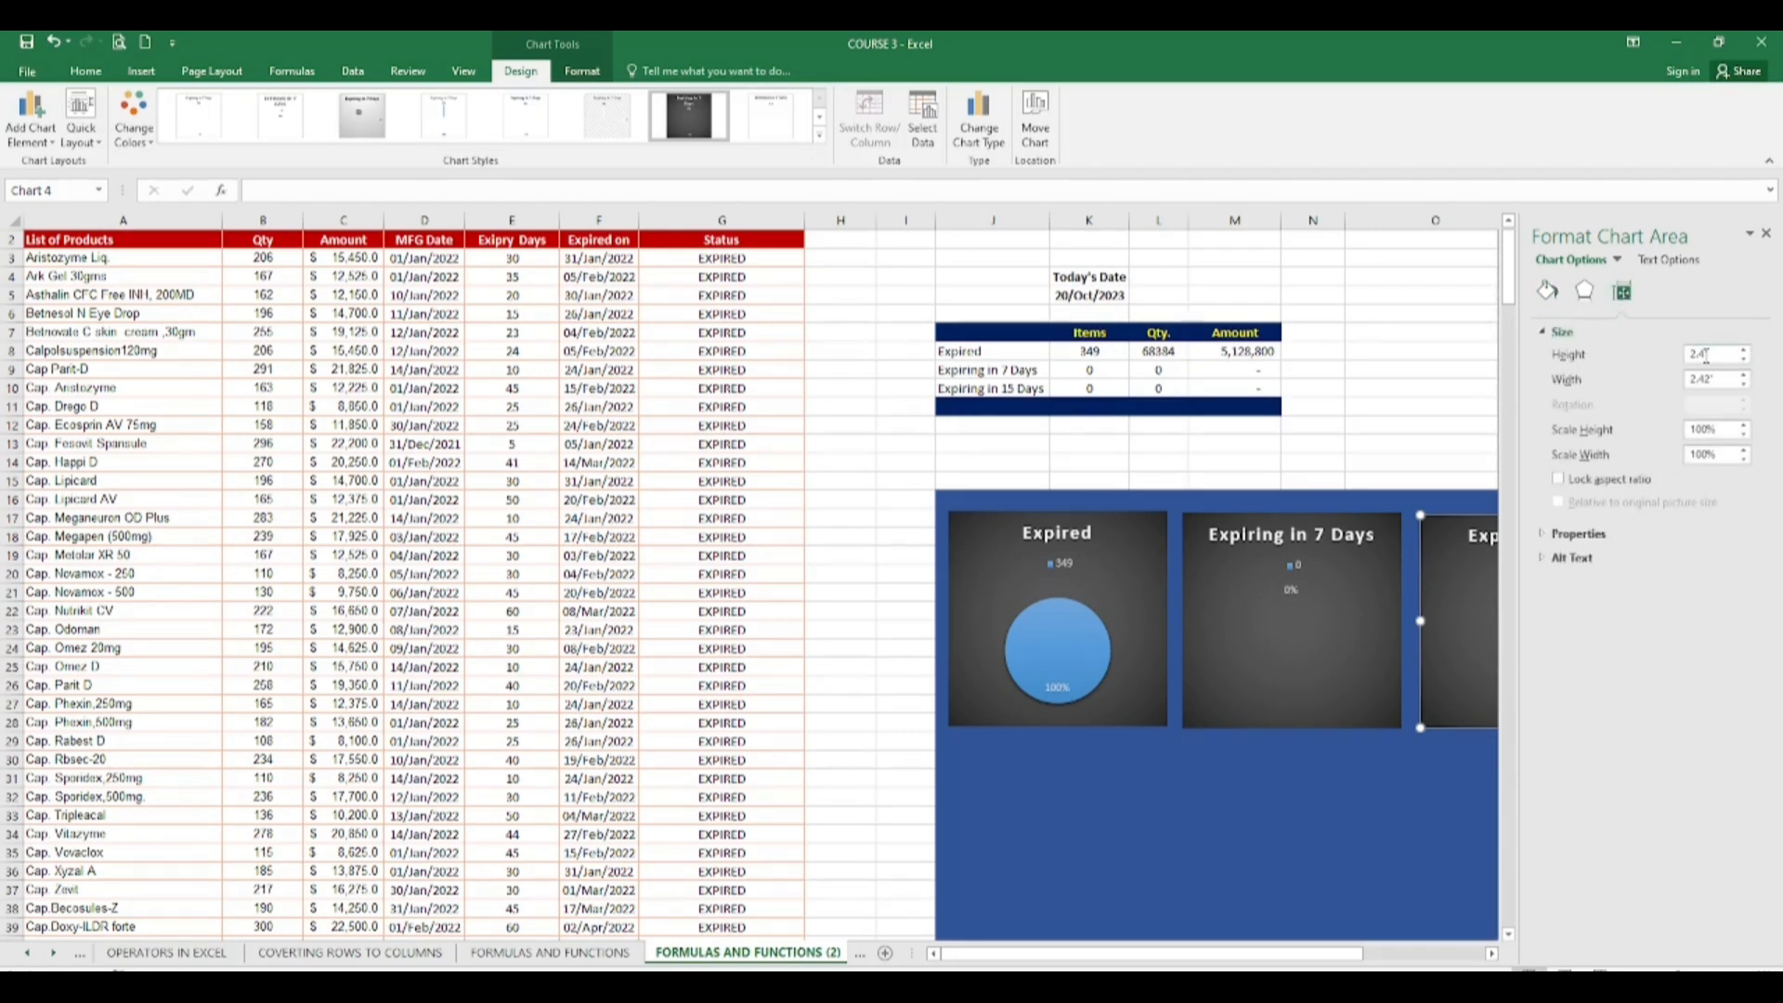
{"action": "type", "text": "2"}
{"action": "left_click", "coordinate": [1709, 379]}
{"action": "key", "text": "BackSpace"}
{"action": "type", "text": "6"}
{"action": "key", "text": "Return"}
{"action": "left_click", "coordinate": [1407, 854]}
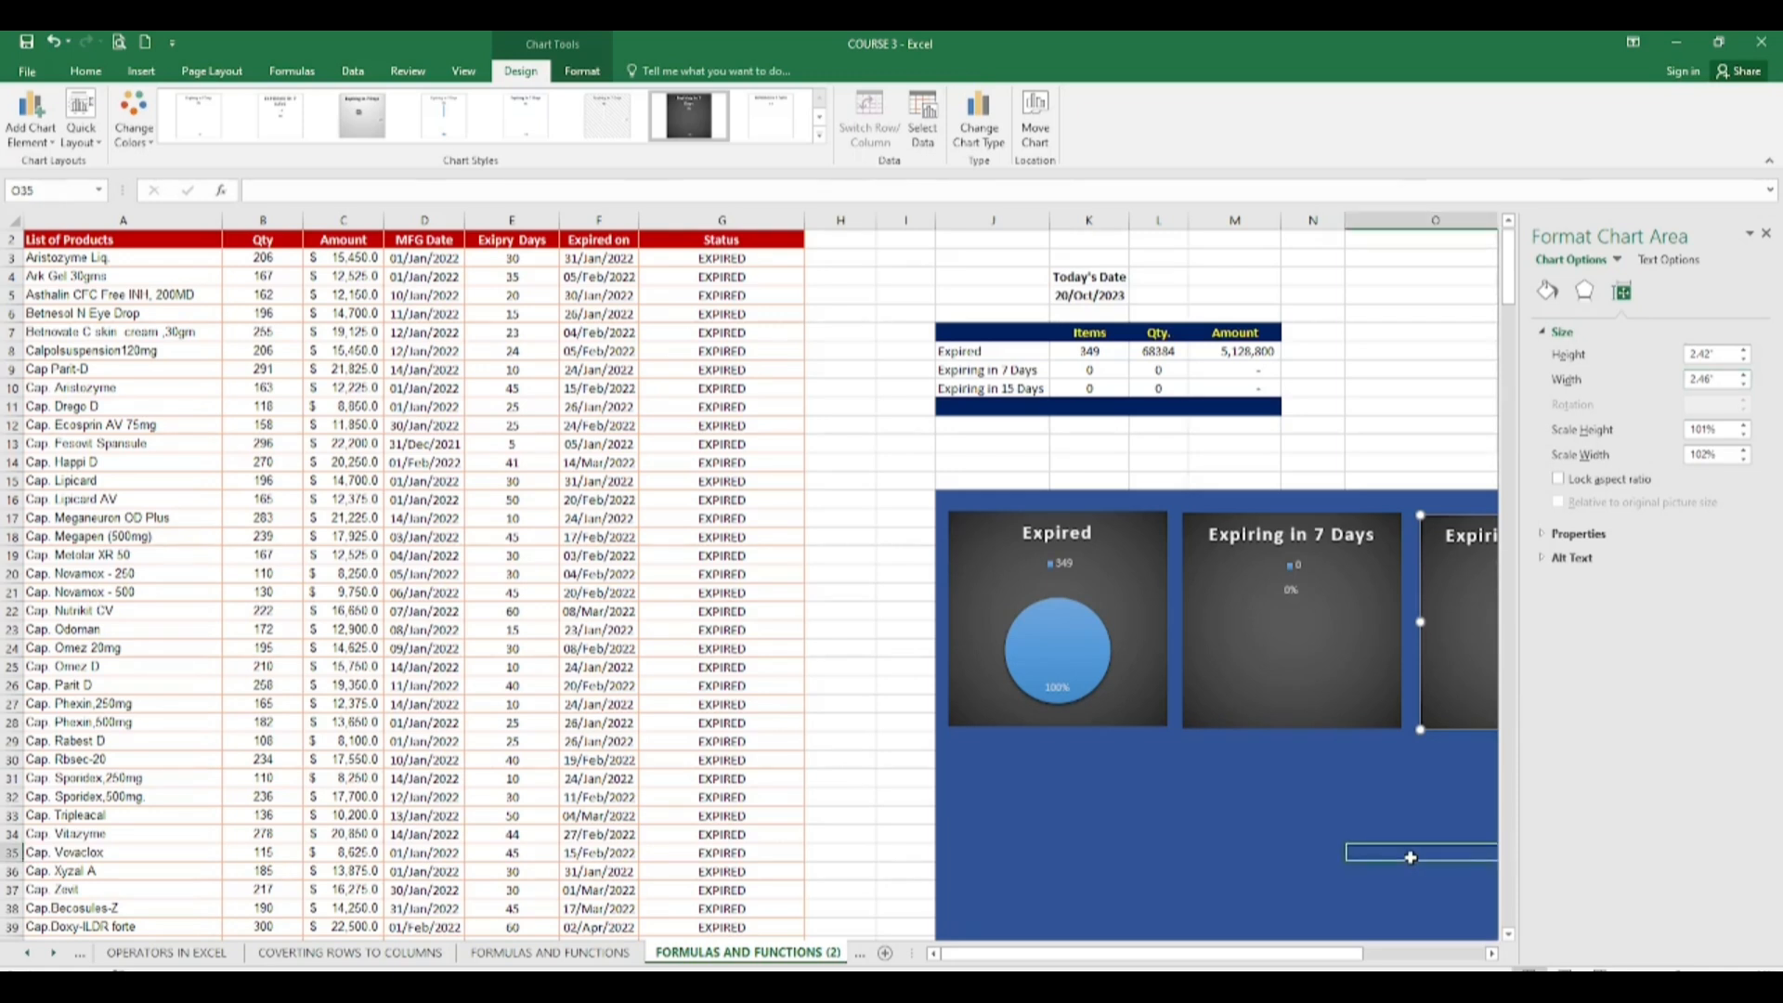
{"action": "left_click", "coordinate": [1346, 816]}
Step: Change the copied chart's data range to the Expiring in 15 Days label and its Items value, cells J10:K10
{"action": "left_click", "coordinate": [1597, 661]}
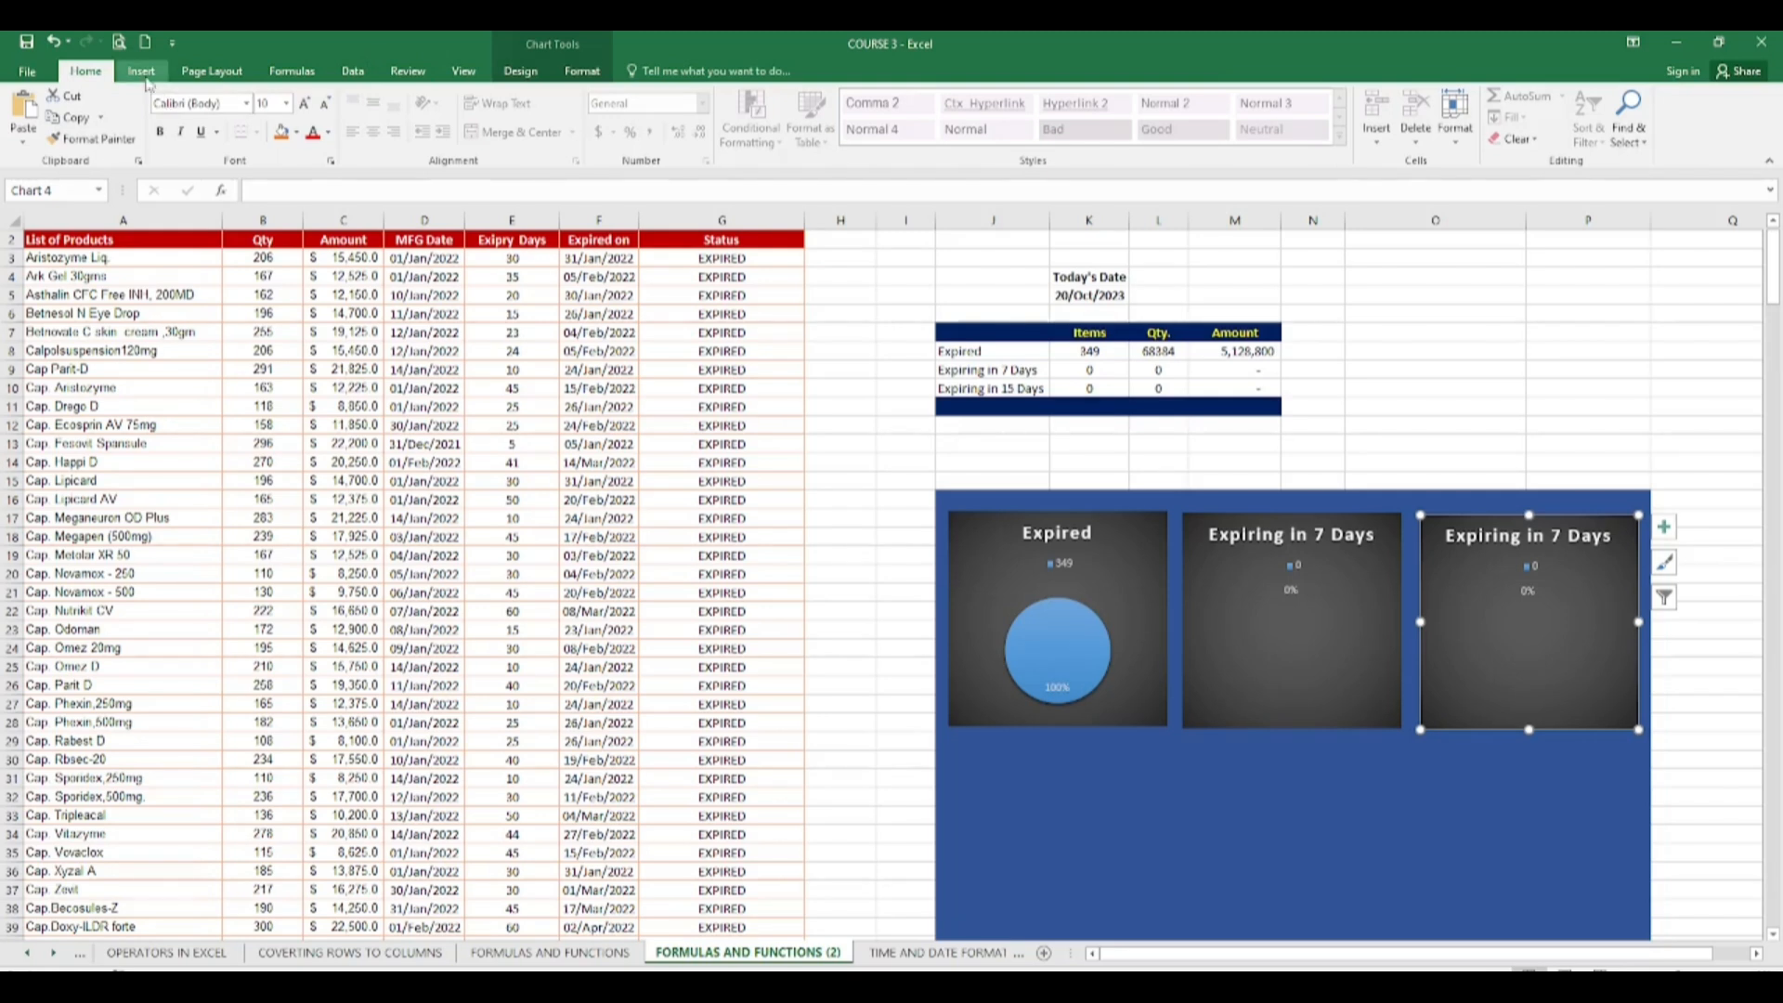
{"action": "left_click", "coordinate": [521, 72]}
{"action": "left_click", "coordinate": [922, 116]}
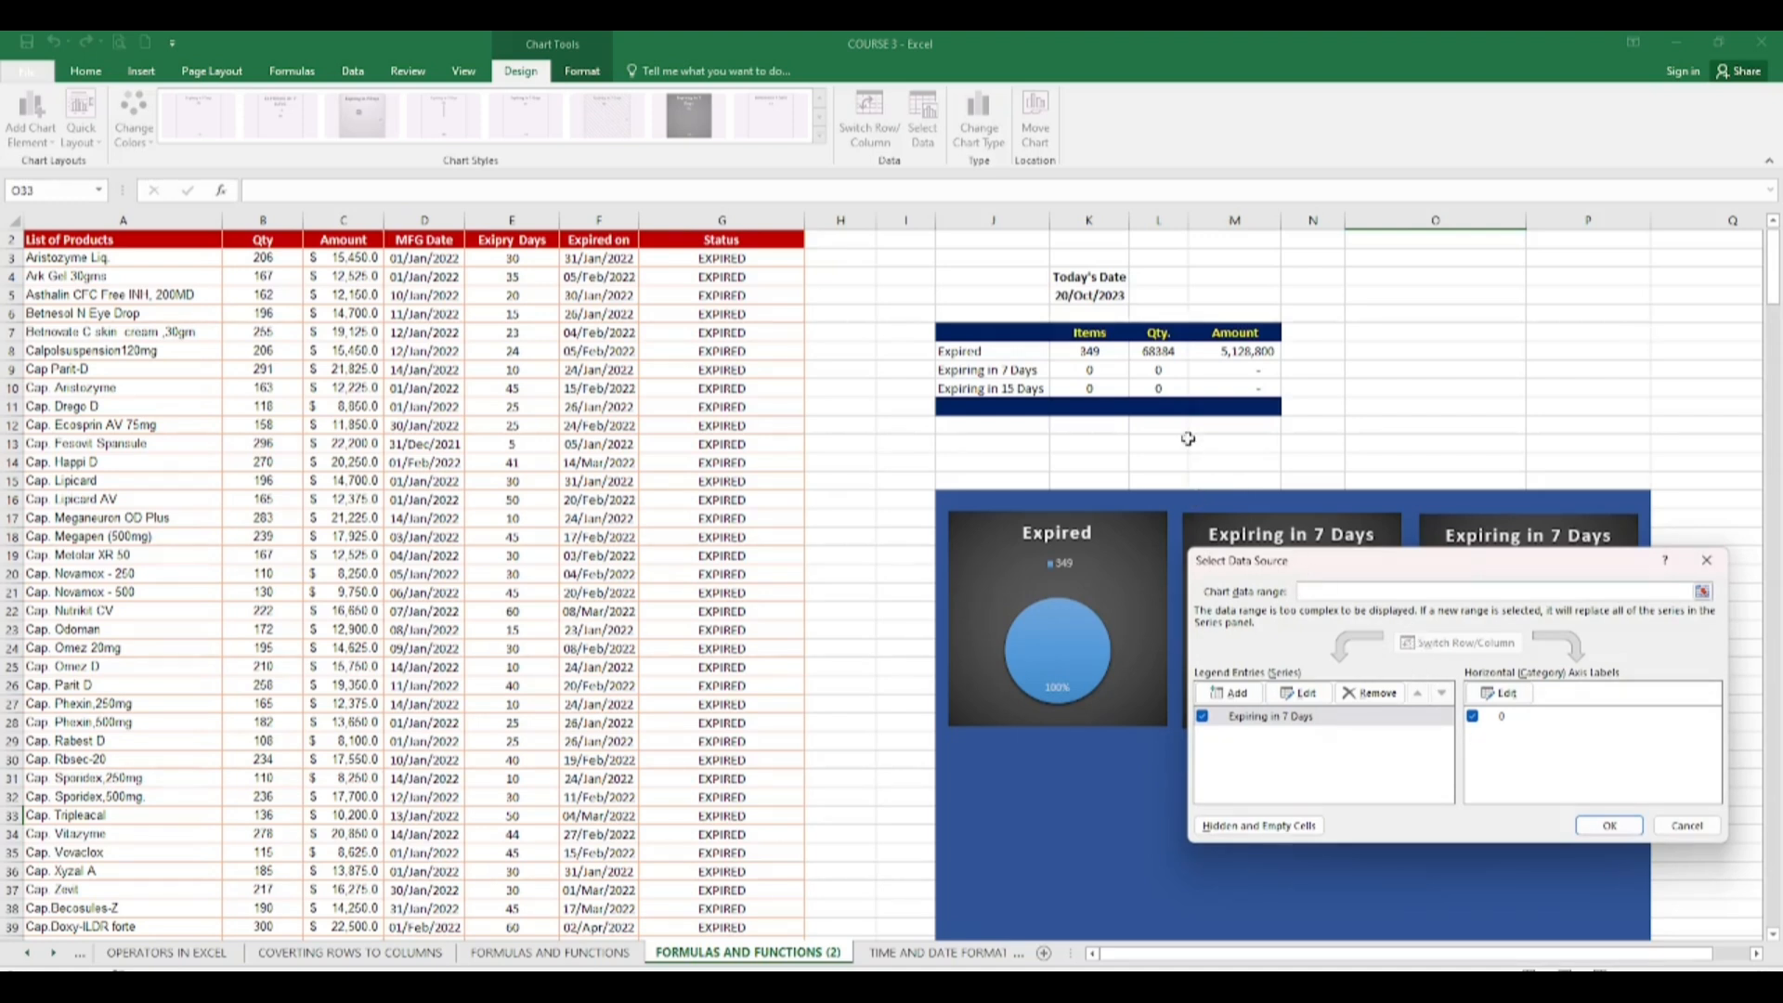
{"action": "left_click_drag", "start_coordinate": [1007, 388], "coordinate": [1091, 388]}
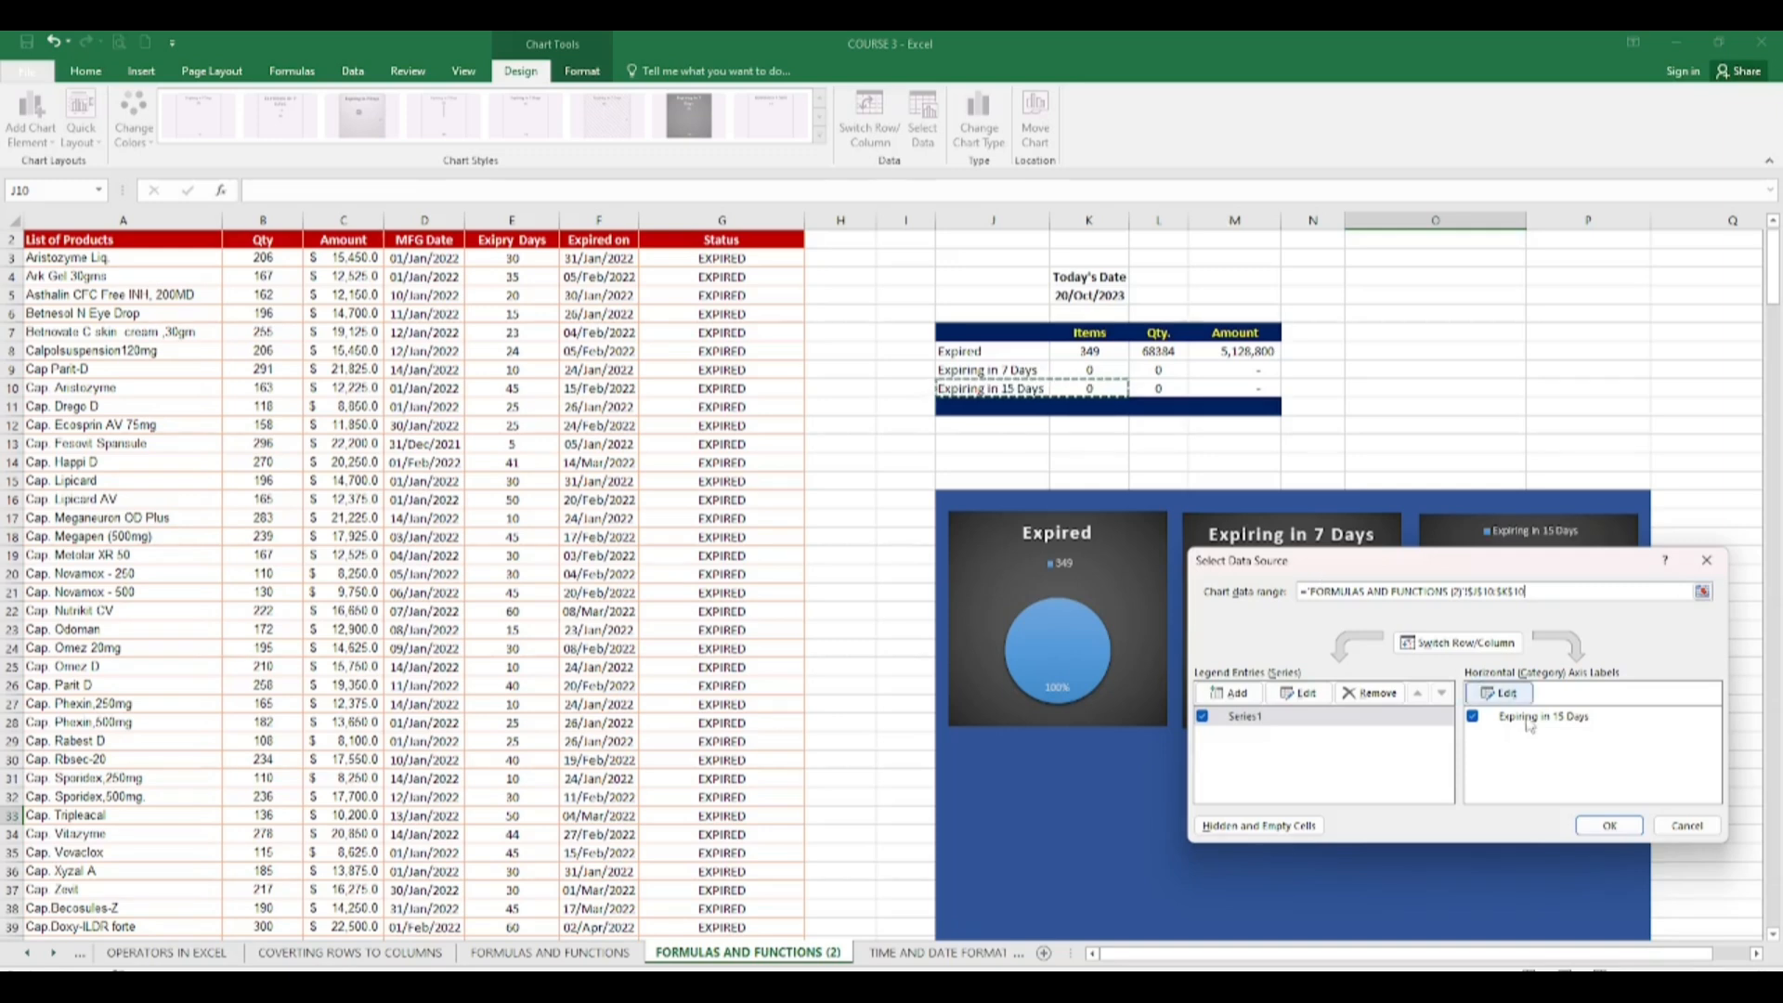
{"action": "left_click", "coordinate": [1610, 826]}
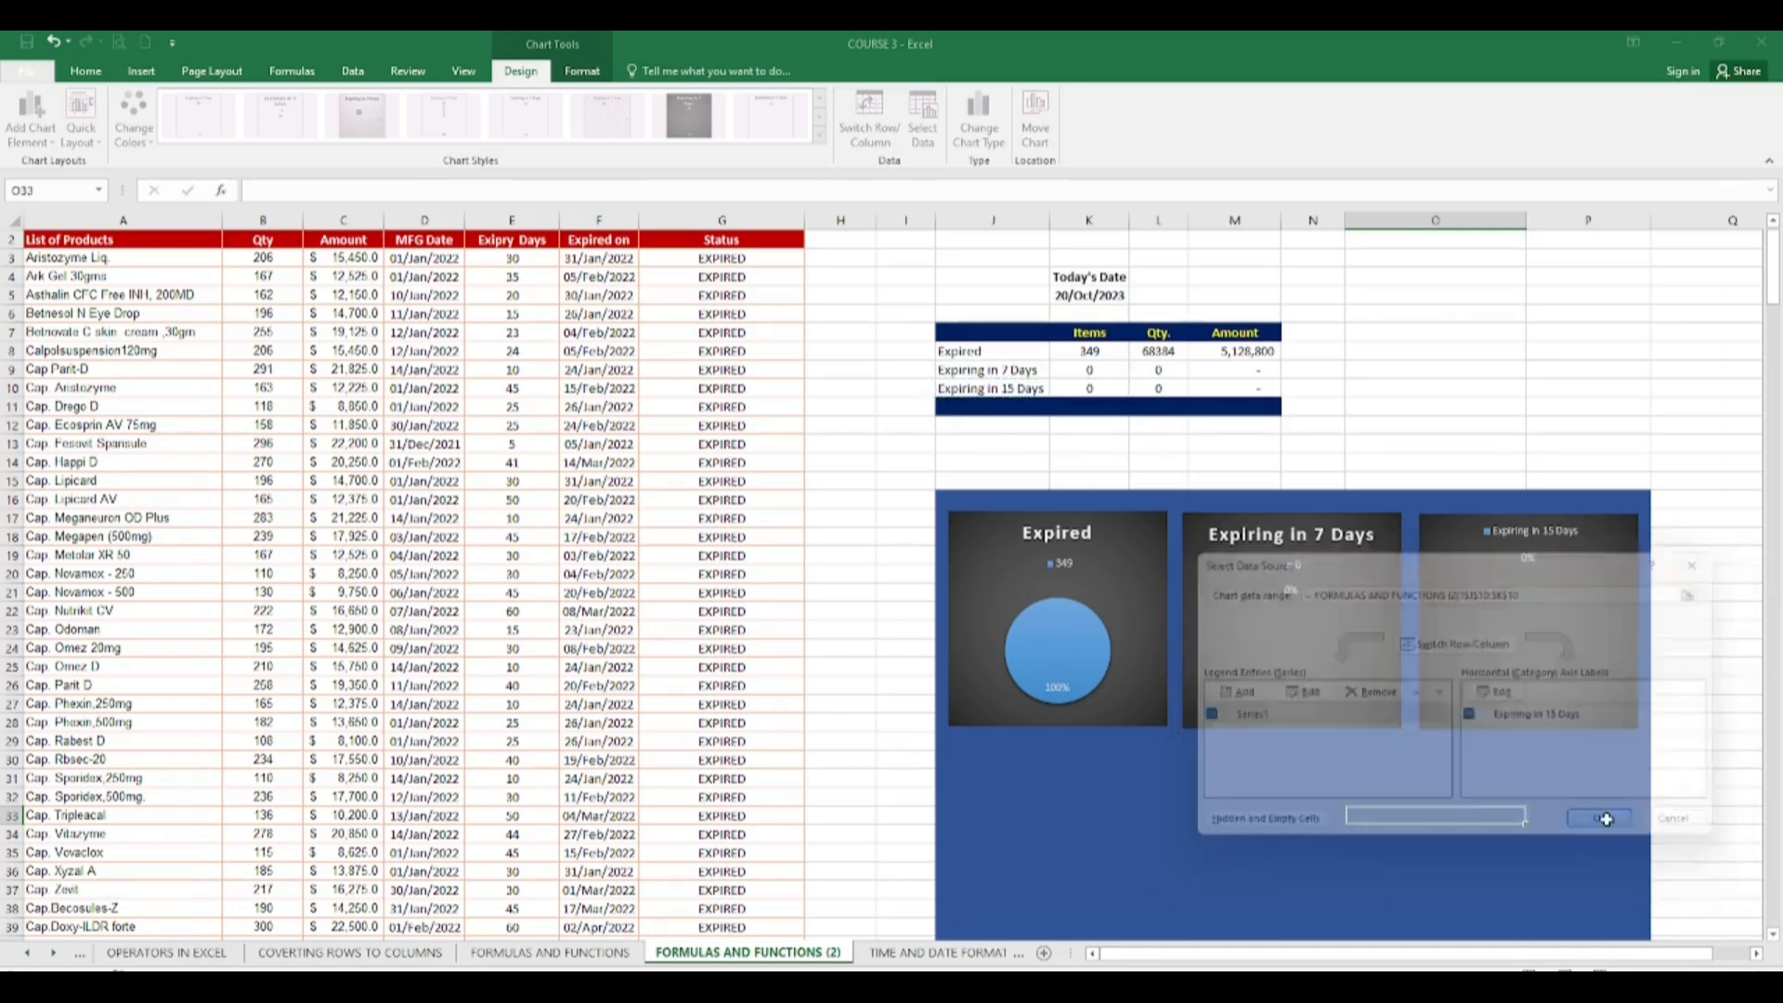
{"action": "left_click", "coordinate": [1585, 816]}
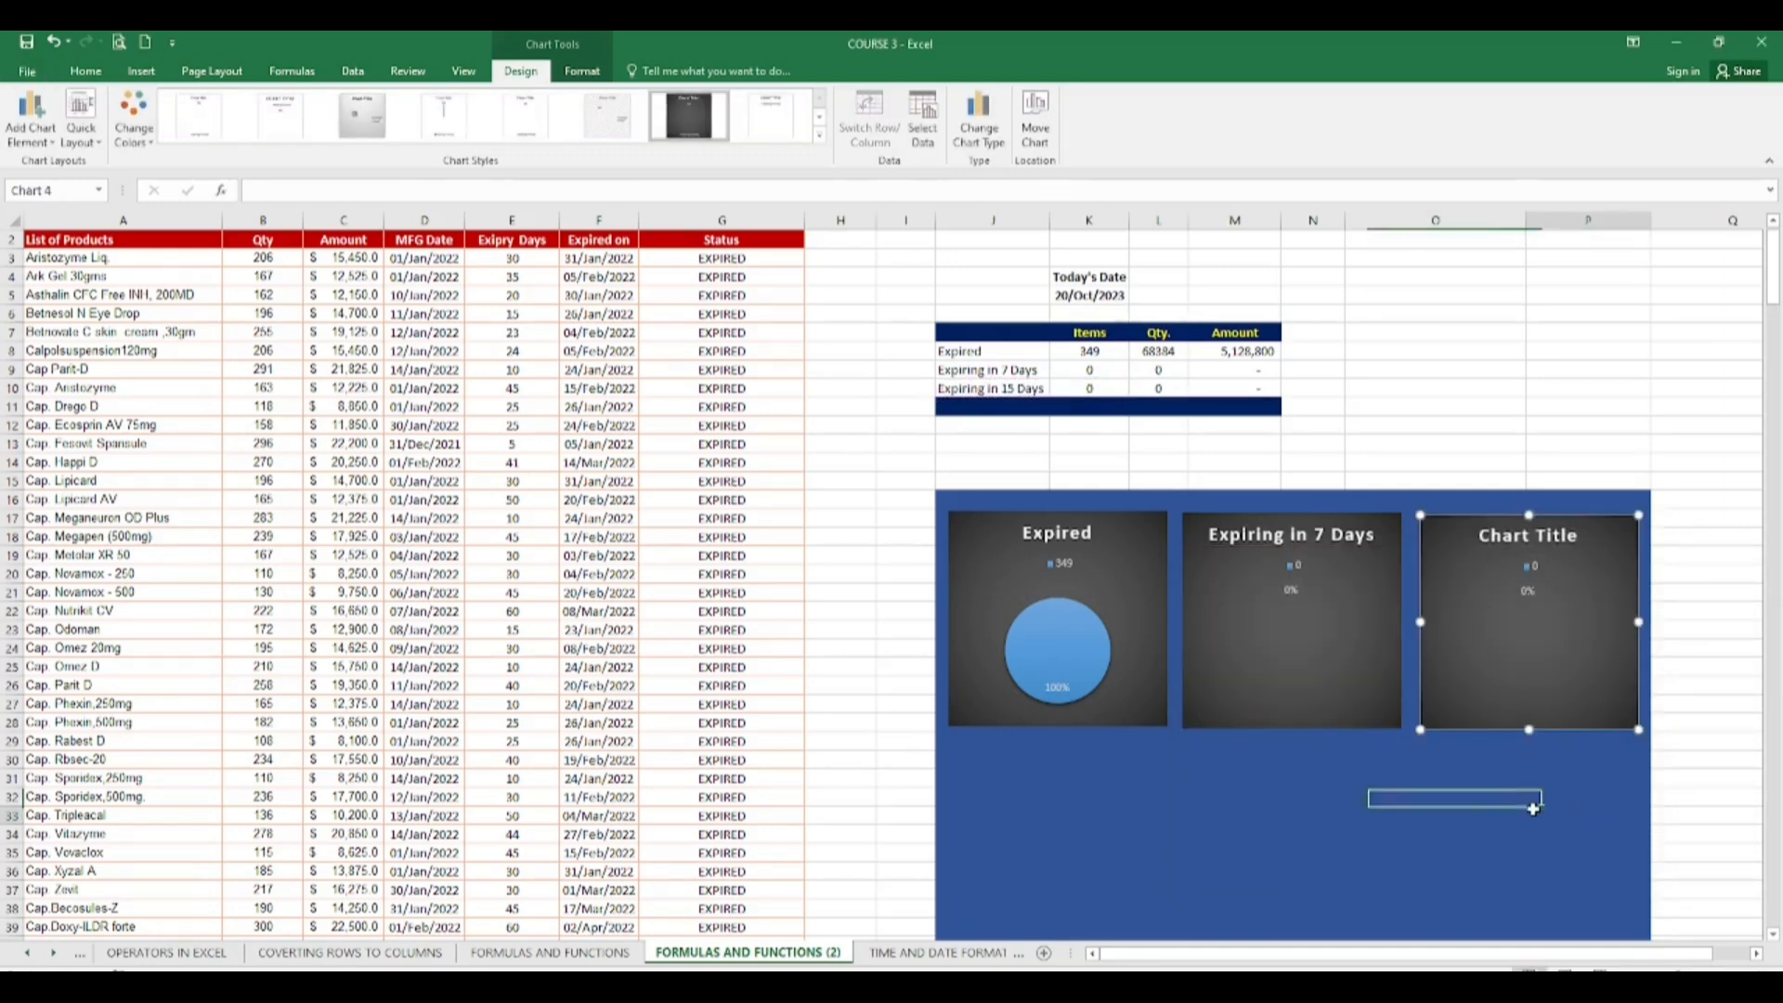
Step: Set the third chart's series name to the Expiring in 15 Days label in cell J10
{"action": "left_click", "coordinate": [1523, 617]}
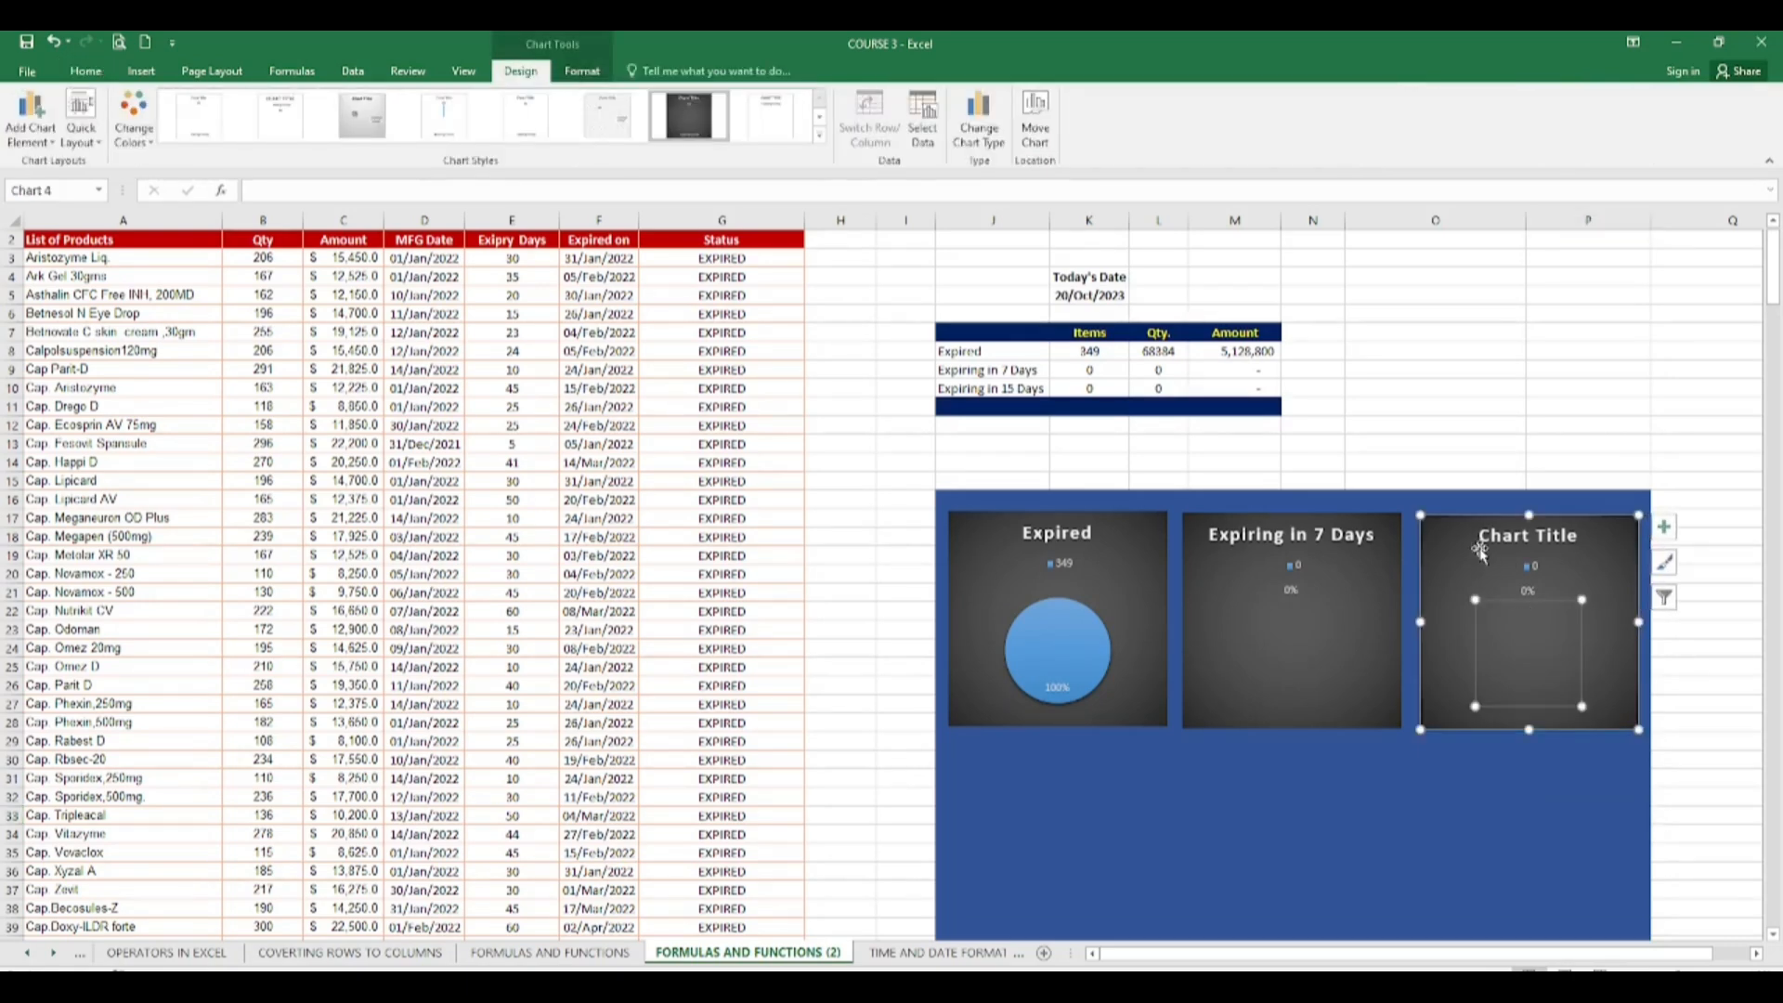
{"action": "left_click", "coordinate": [922, 121]}
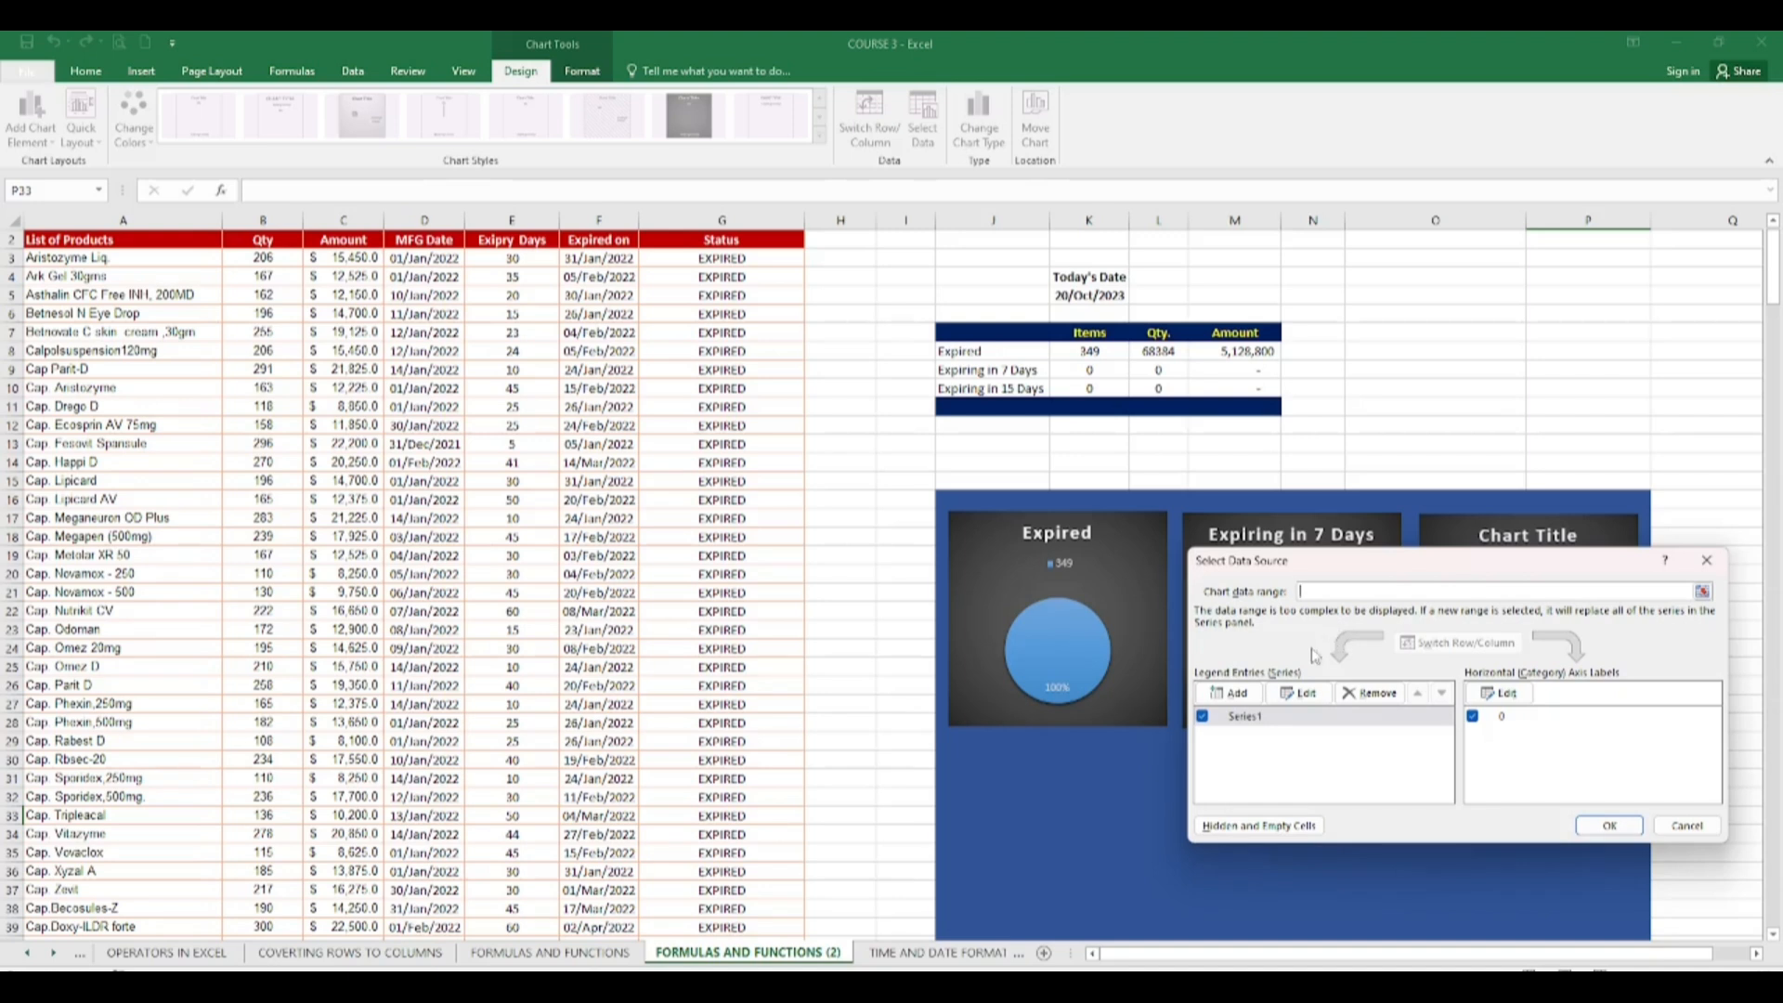
{"action": "left_click", "coordinate": [1304, 696]}
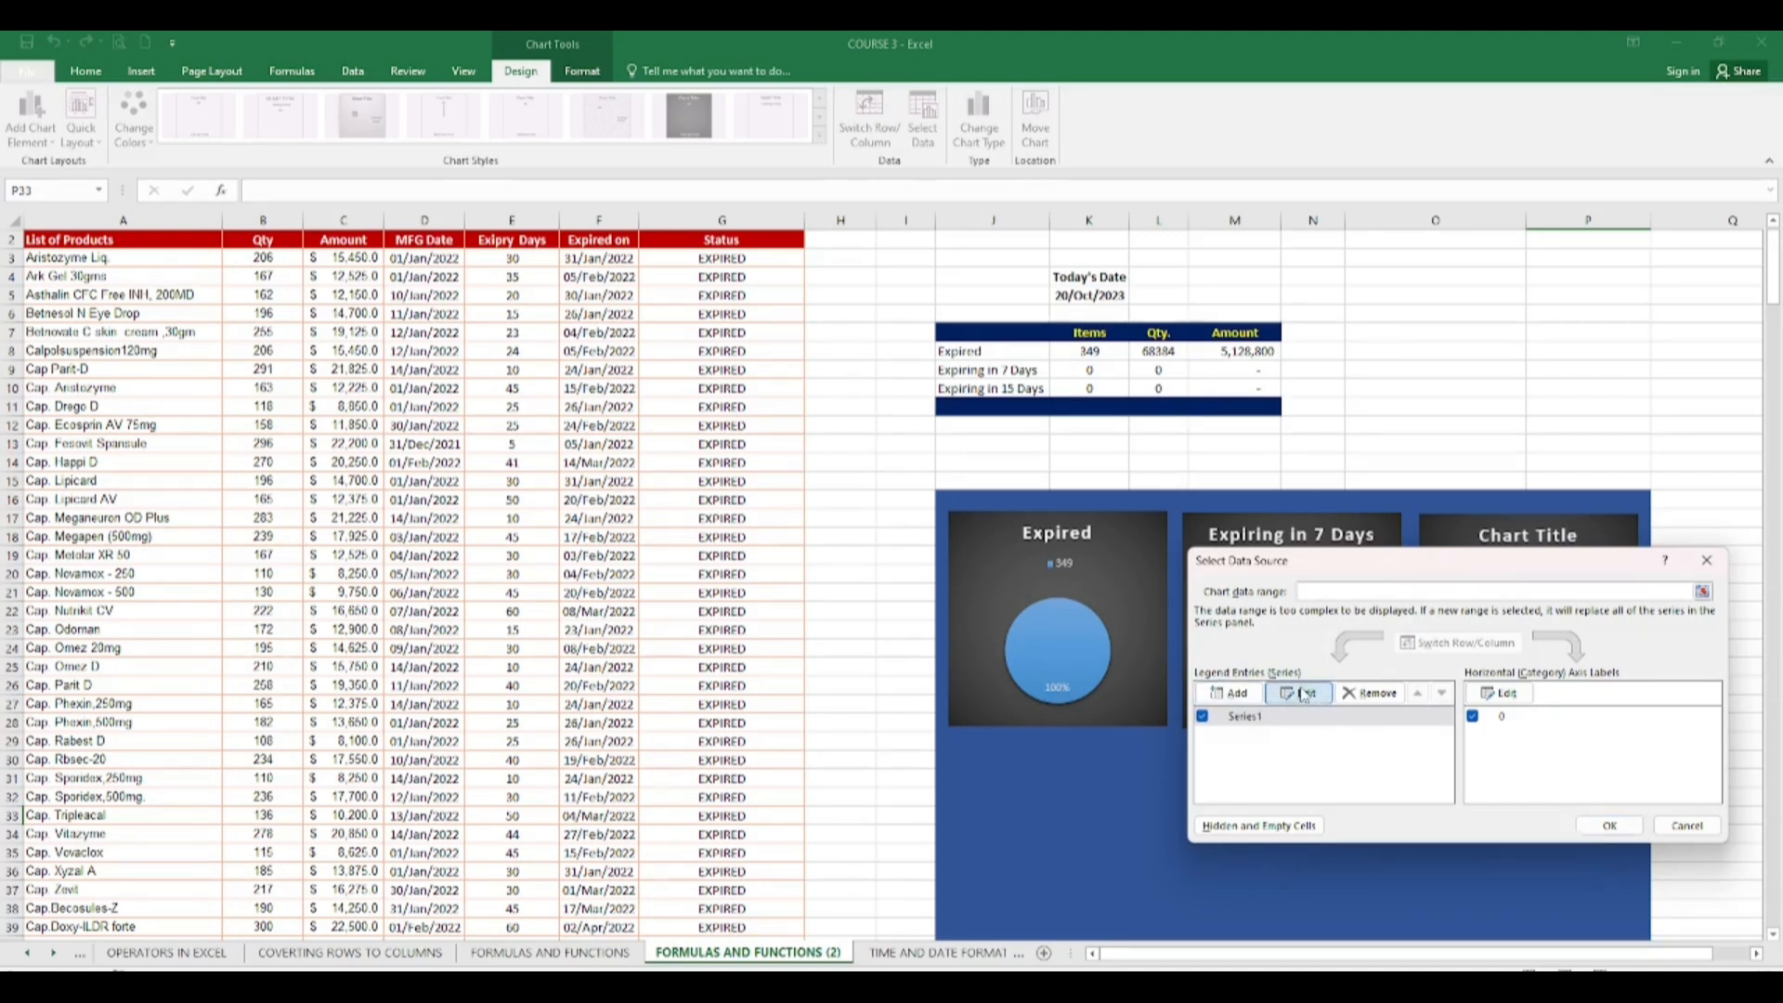
{"action": "left_click", "coordinate": [992, 388]}
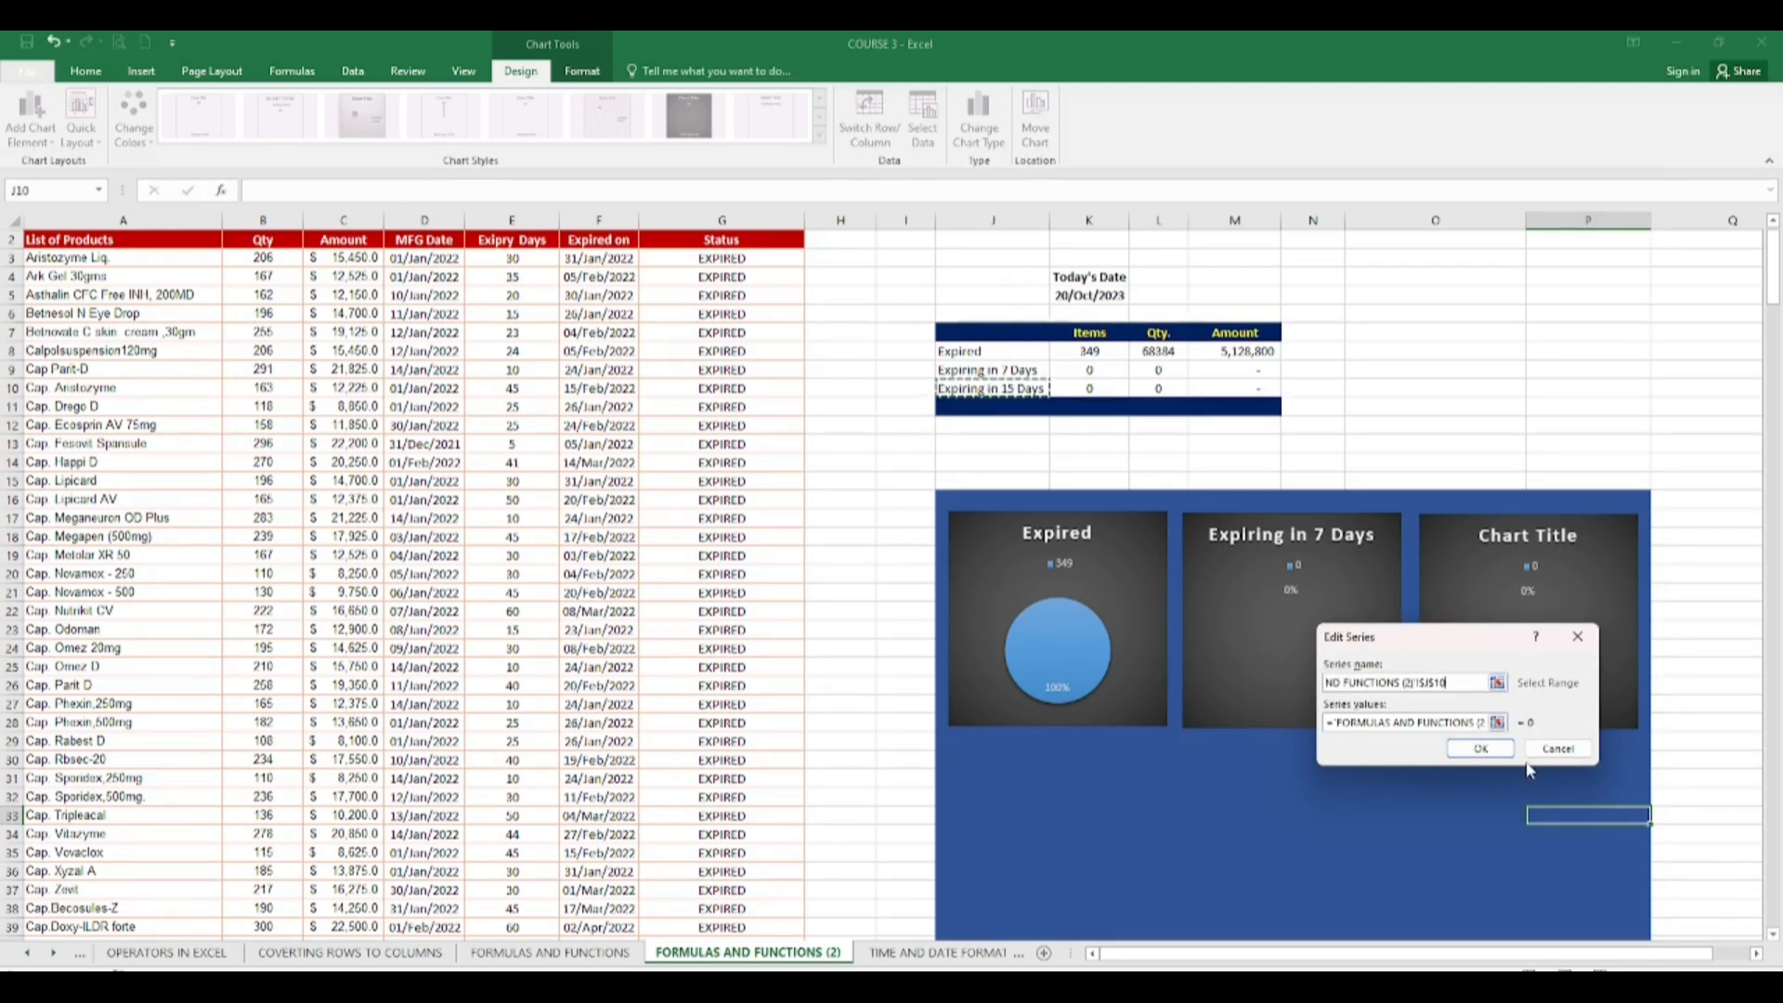
{"action": "left_click", "coordinate": [1480, 749]}
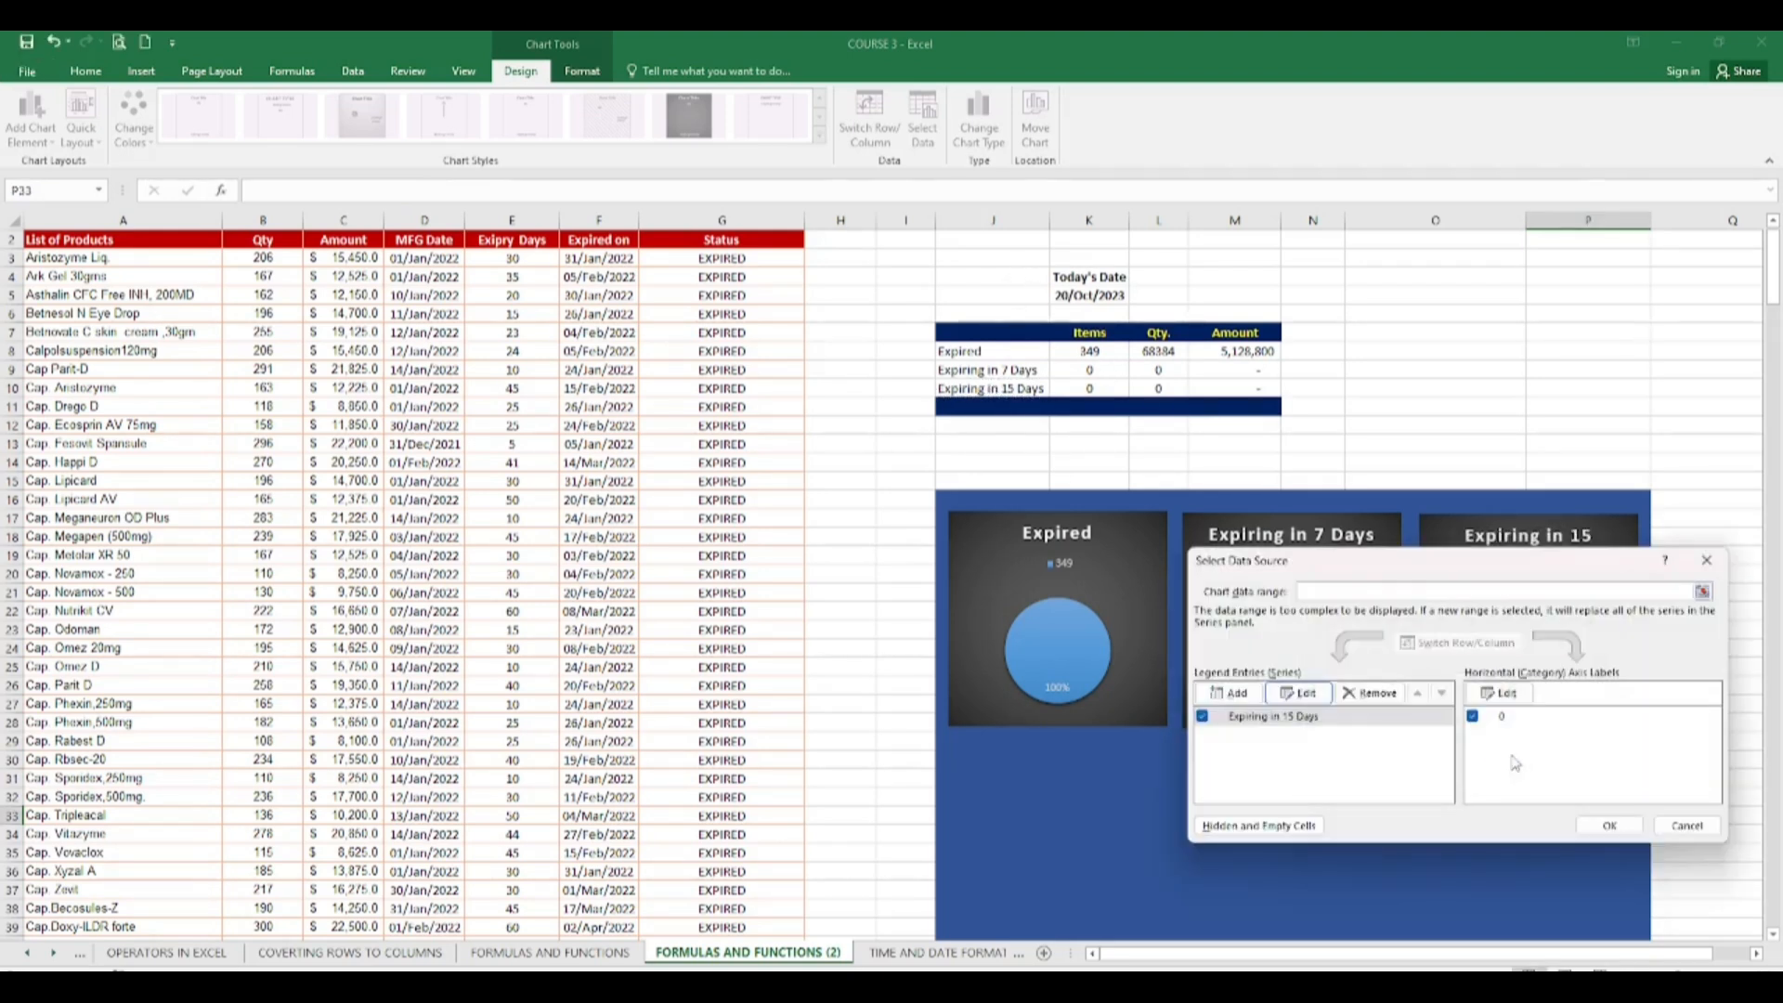
{"action": "left_click", "coordinate": [1611, 827]}
{"action": "left_click", "coordinate": [1599, 833]}
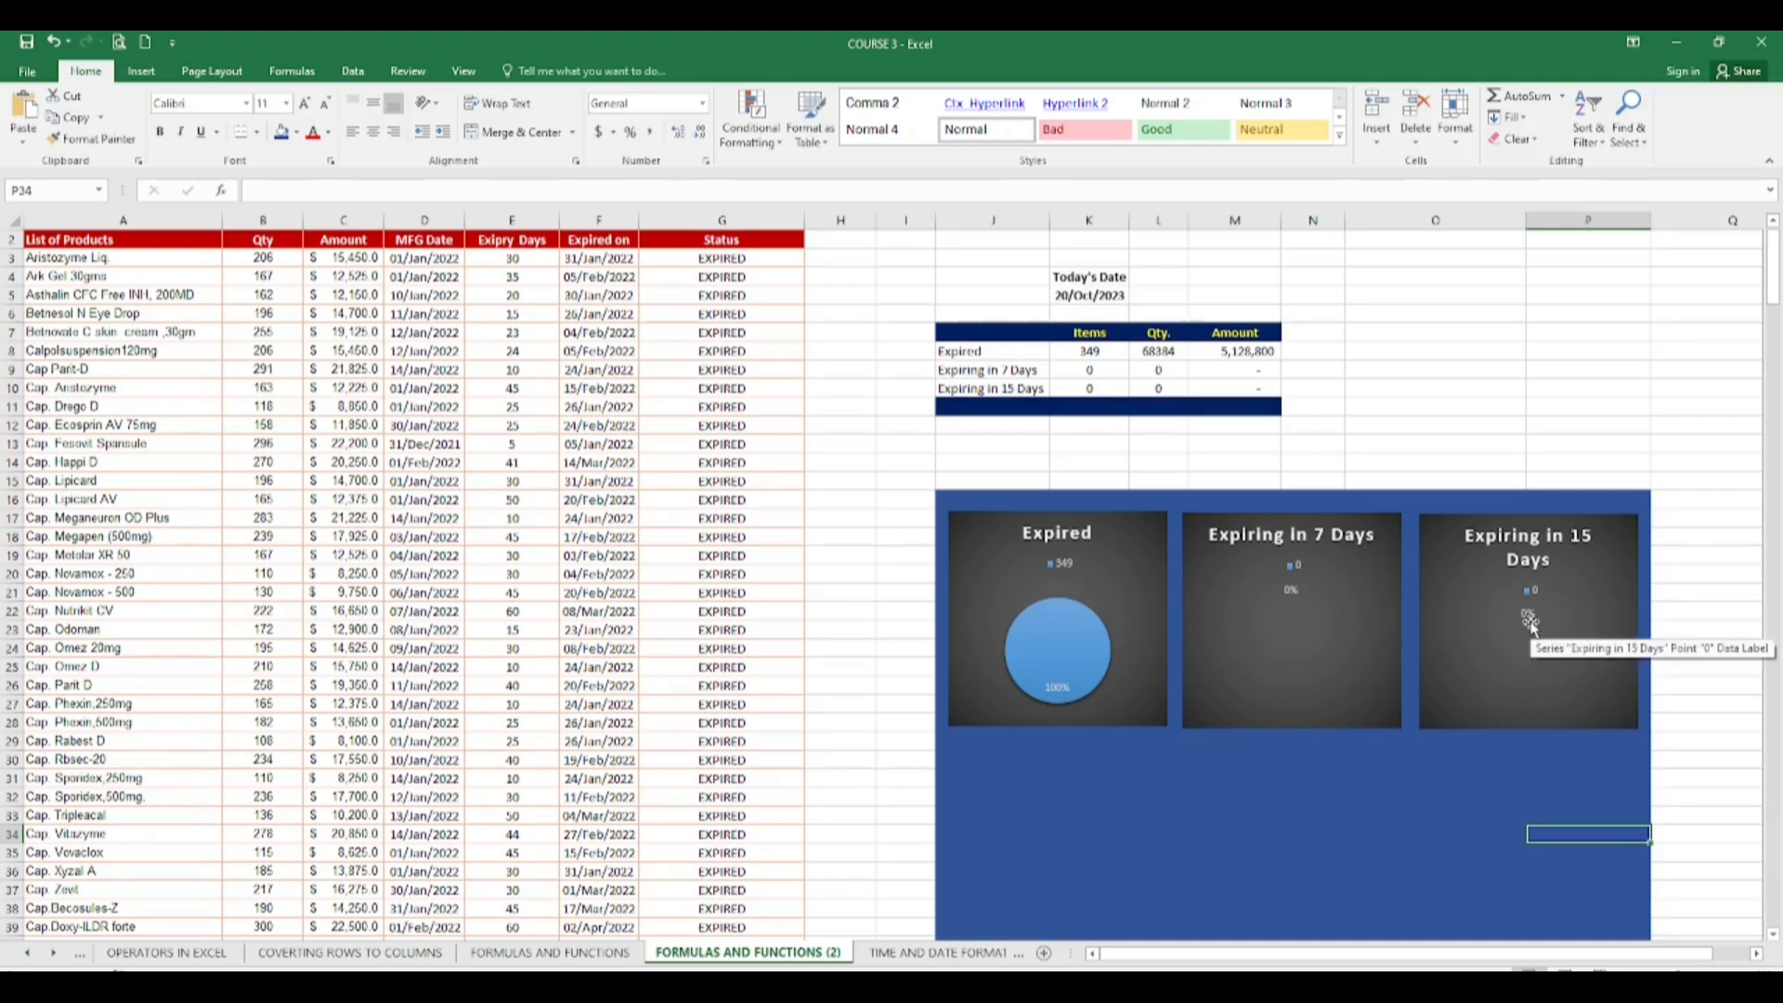
Step: Insert a clustered column chart from the expiry labels J8:J10 and their Qty. values L8:L10
{"action": "left_click", "coordinate": [1212, 847]}
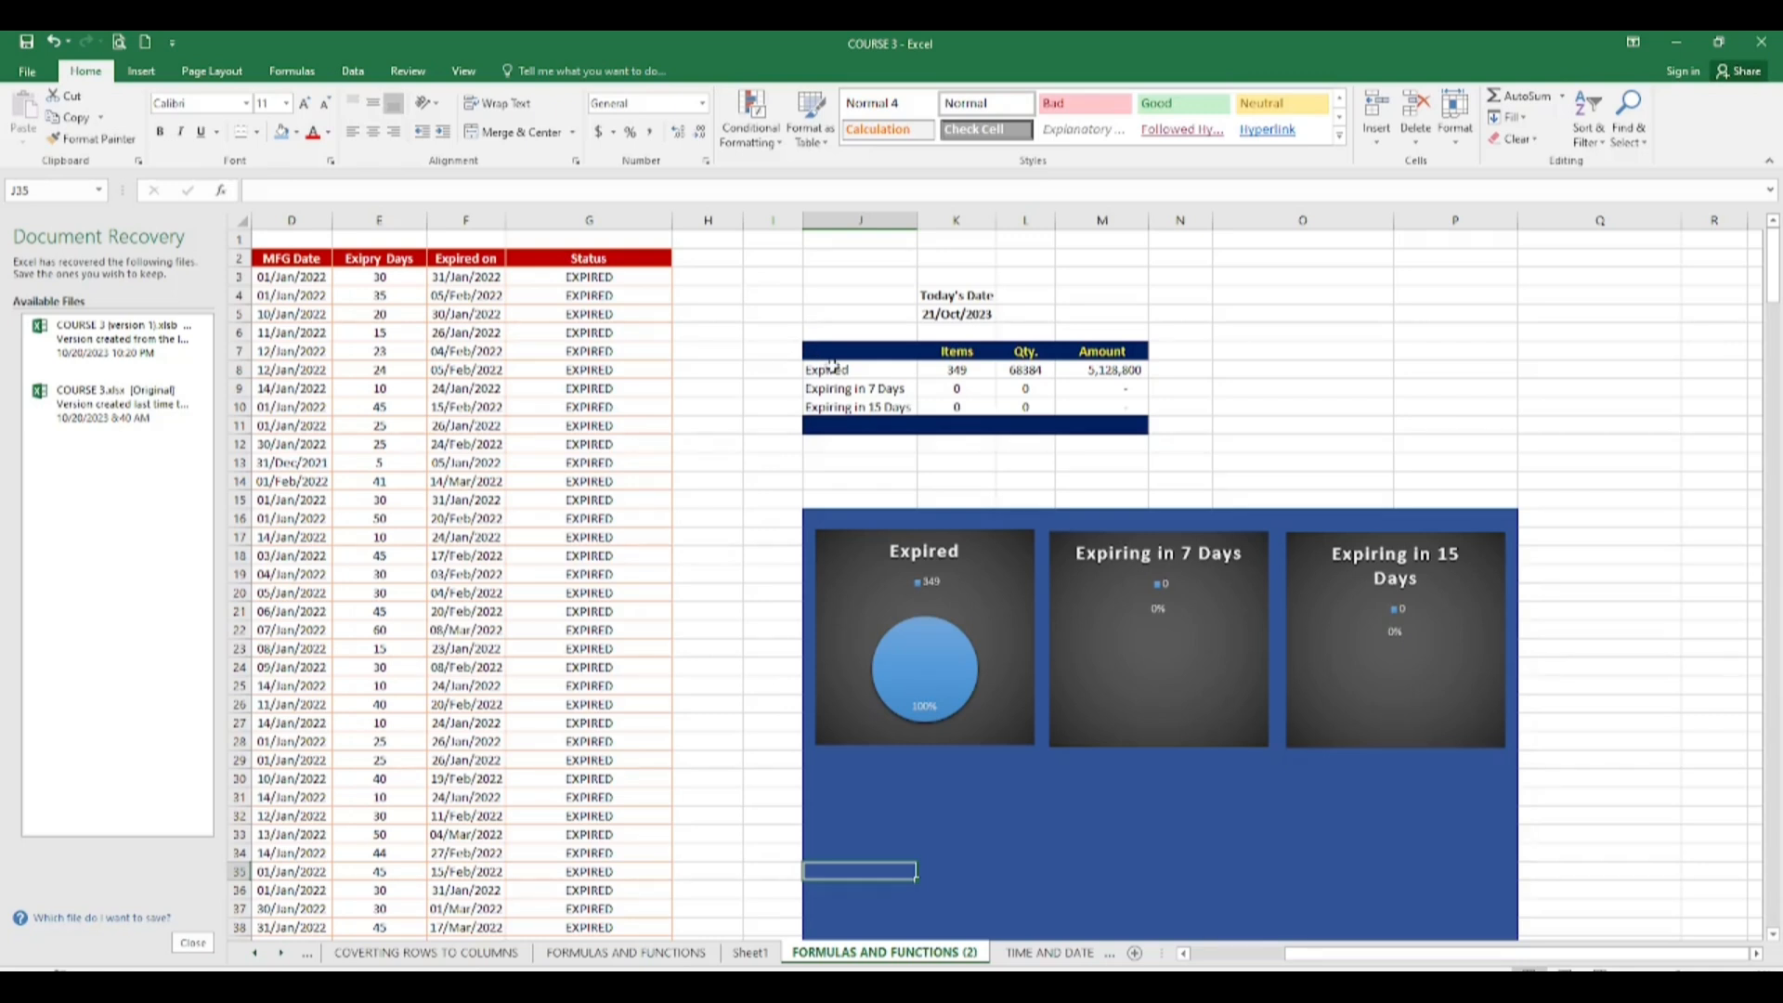
{"action": "left_click_drag", "start_coordinate": [833, 368], "coordinate": [841, 403]}
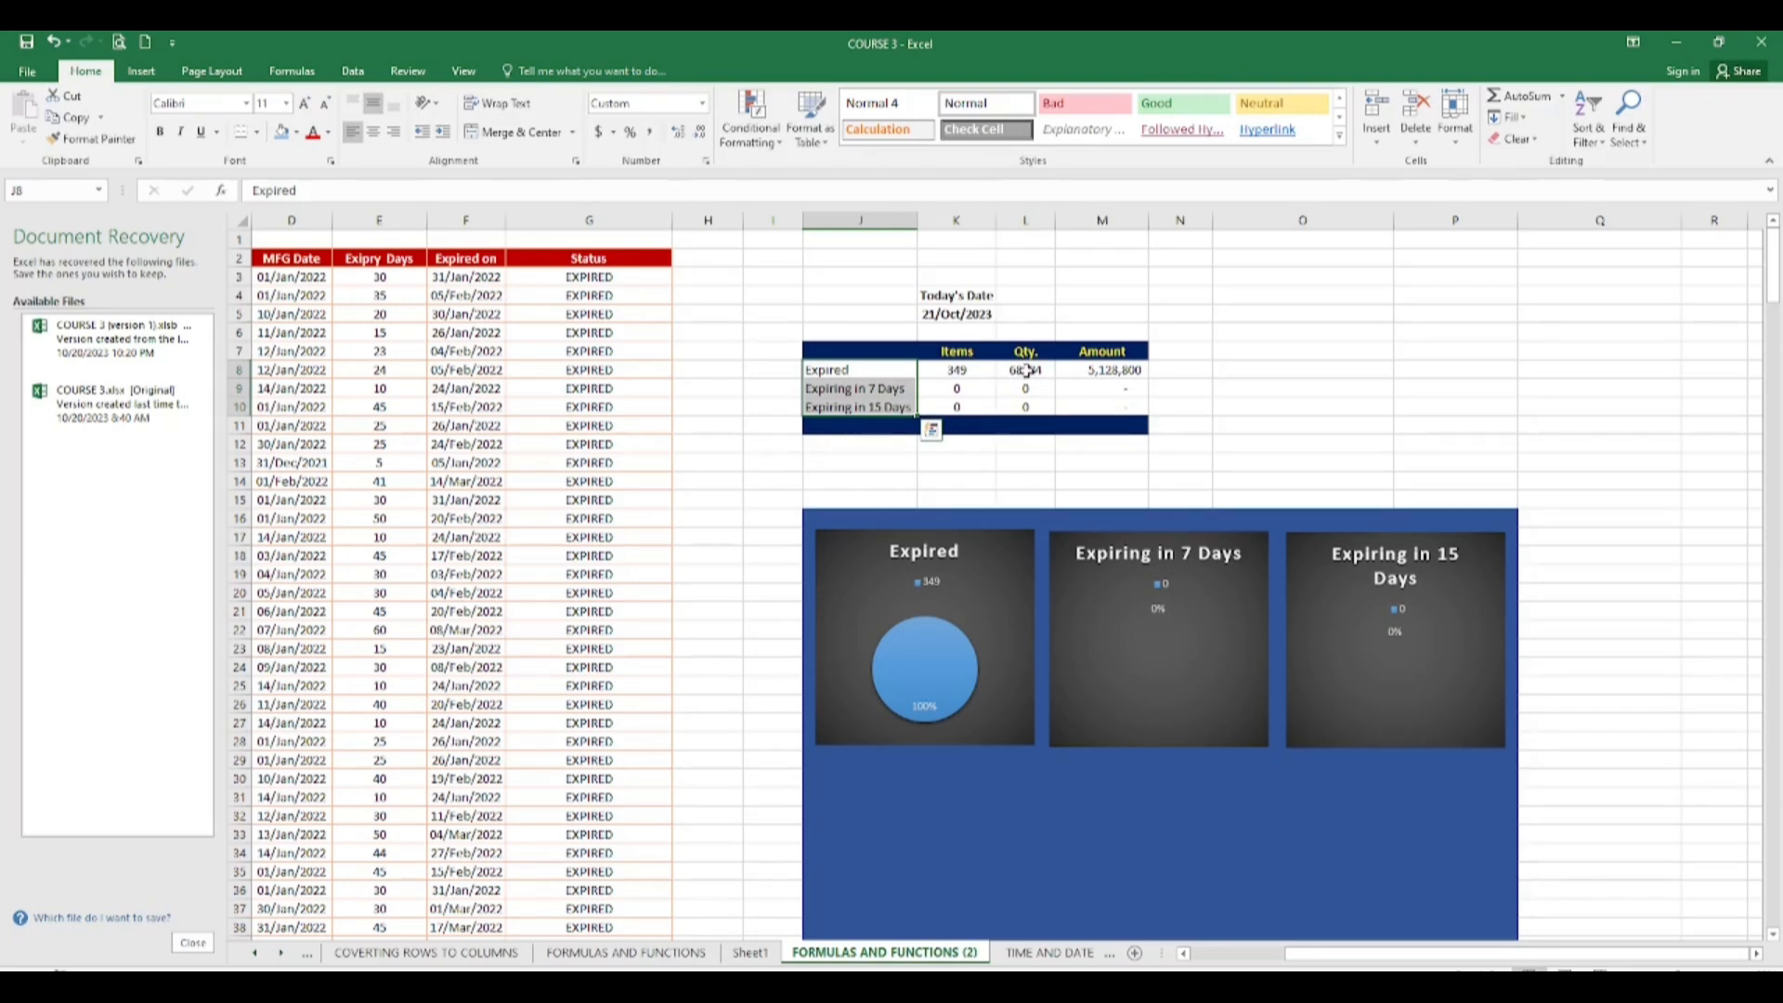
{"action": "left_click_drag", "start_coordinate": [1019, 369], "coordinate": [1020, 413]}
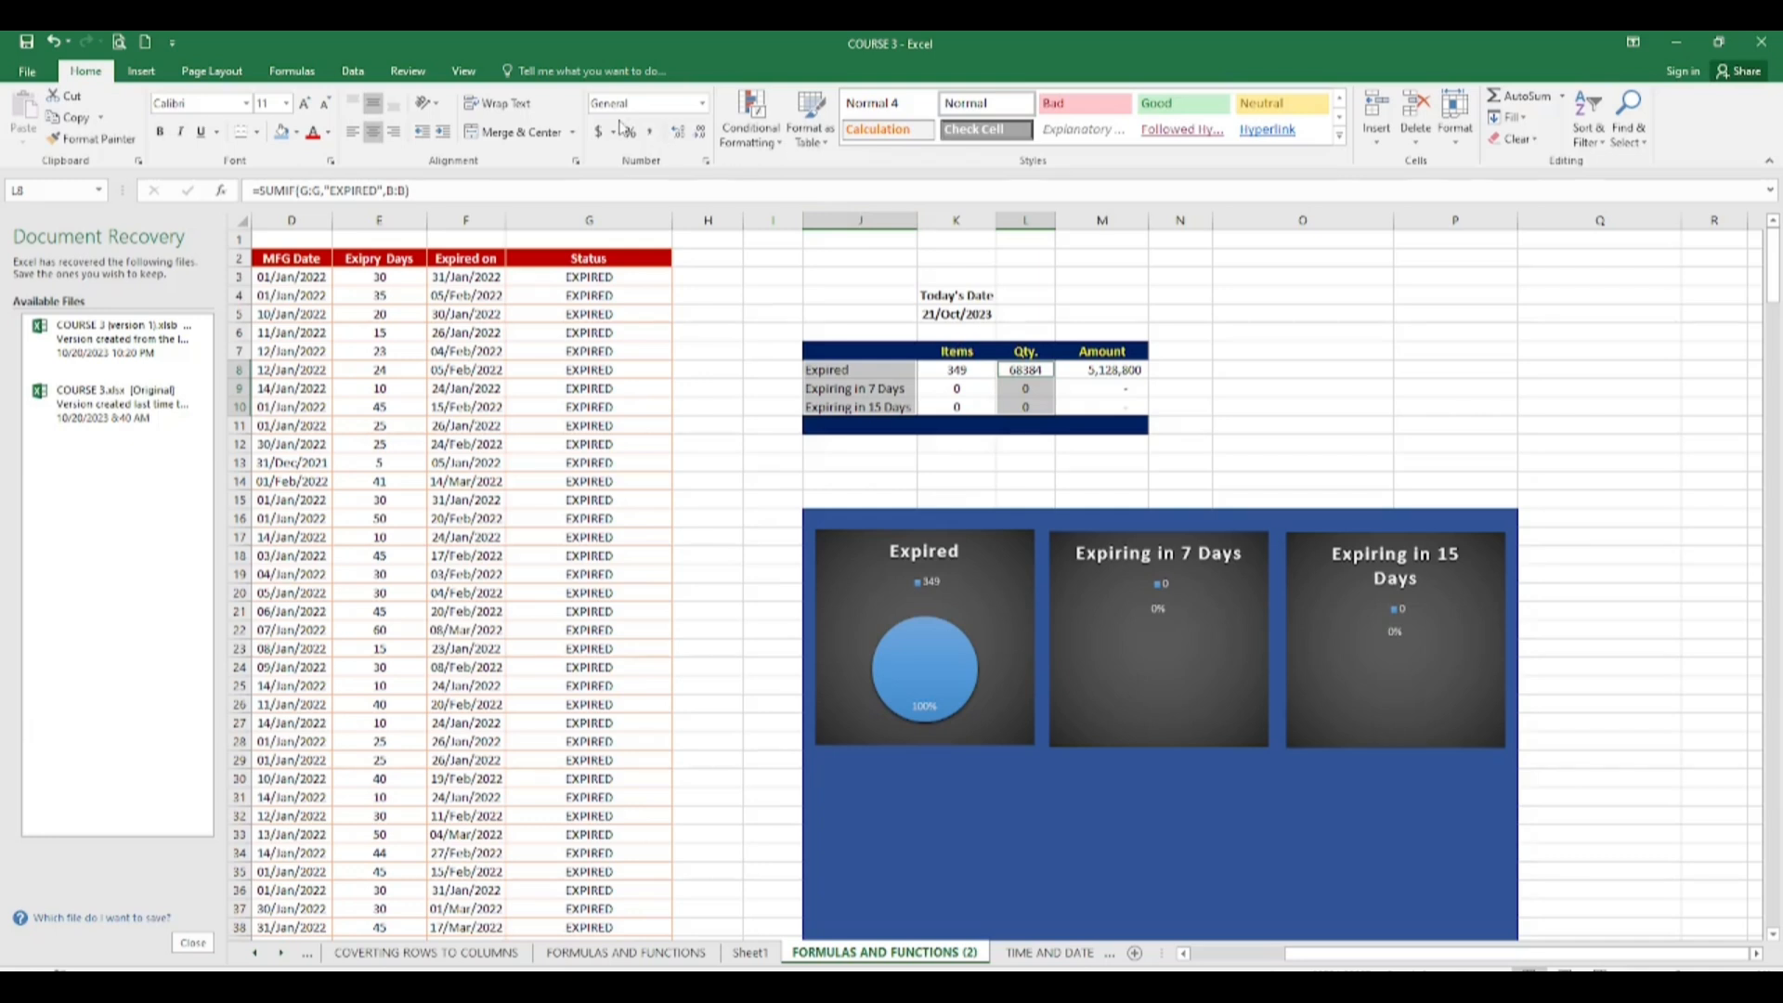
{"action": "left_click", "coordinate": [140, 73]}
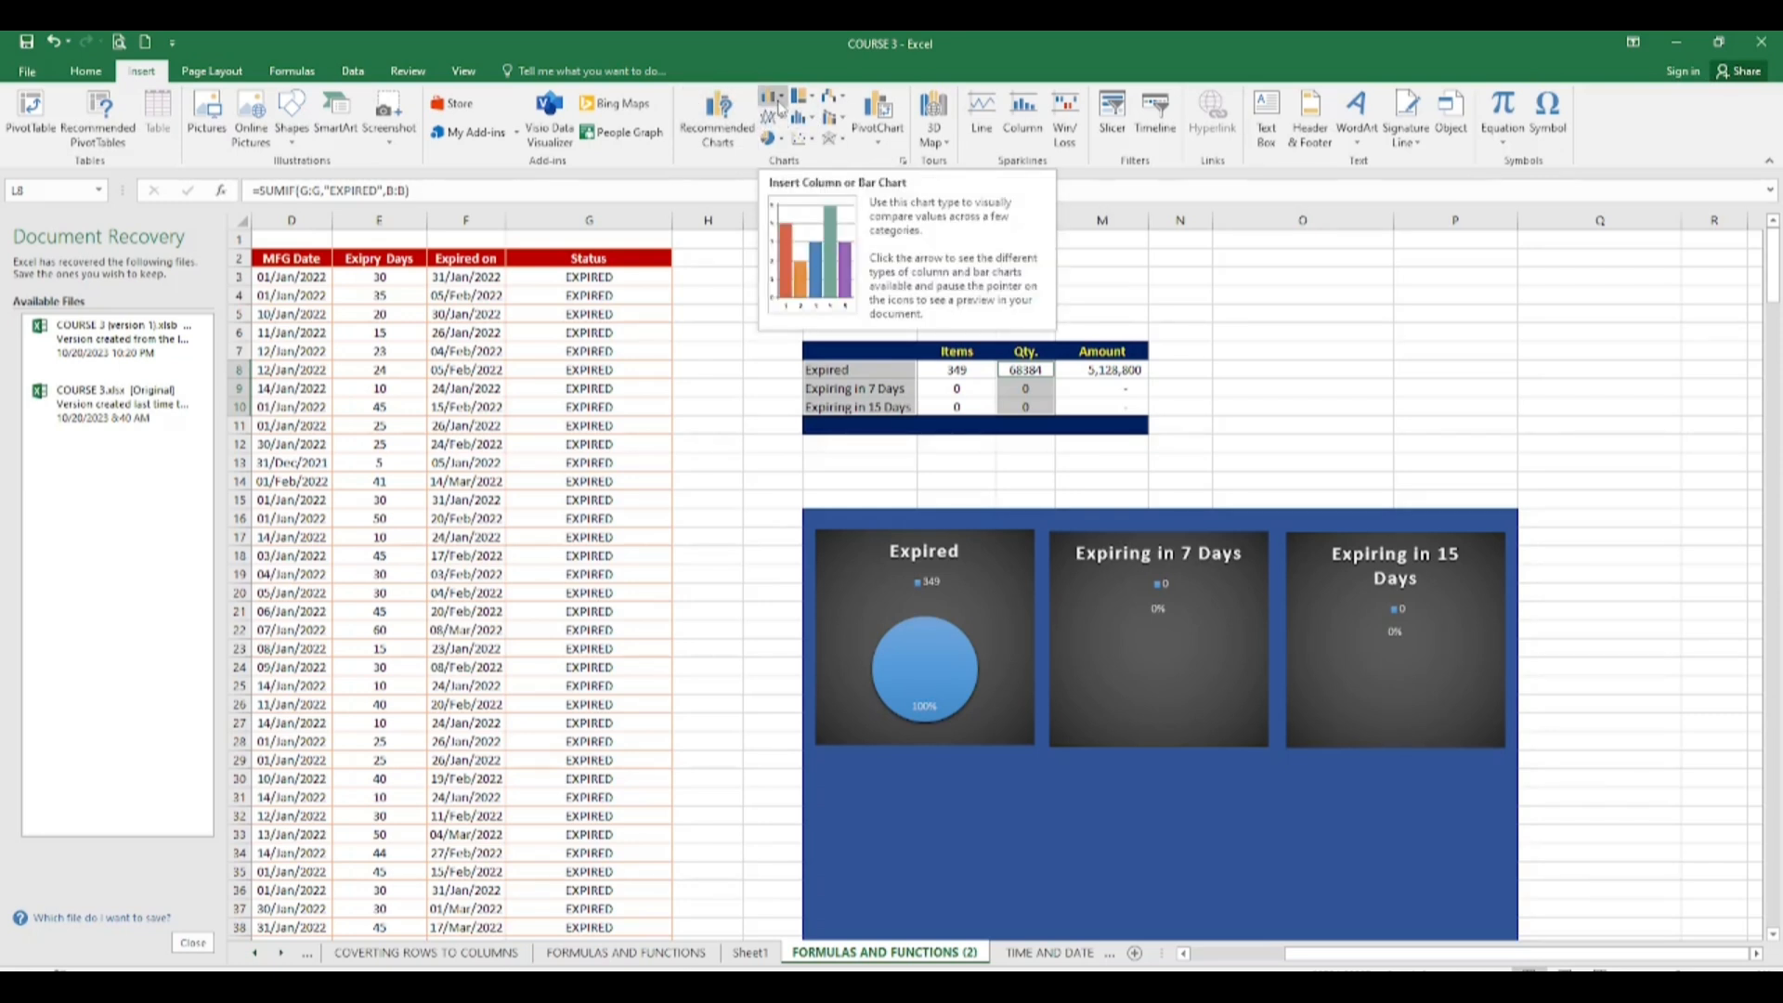
{"action": "left_click", "coordinate": [719, 130]}
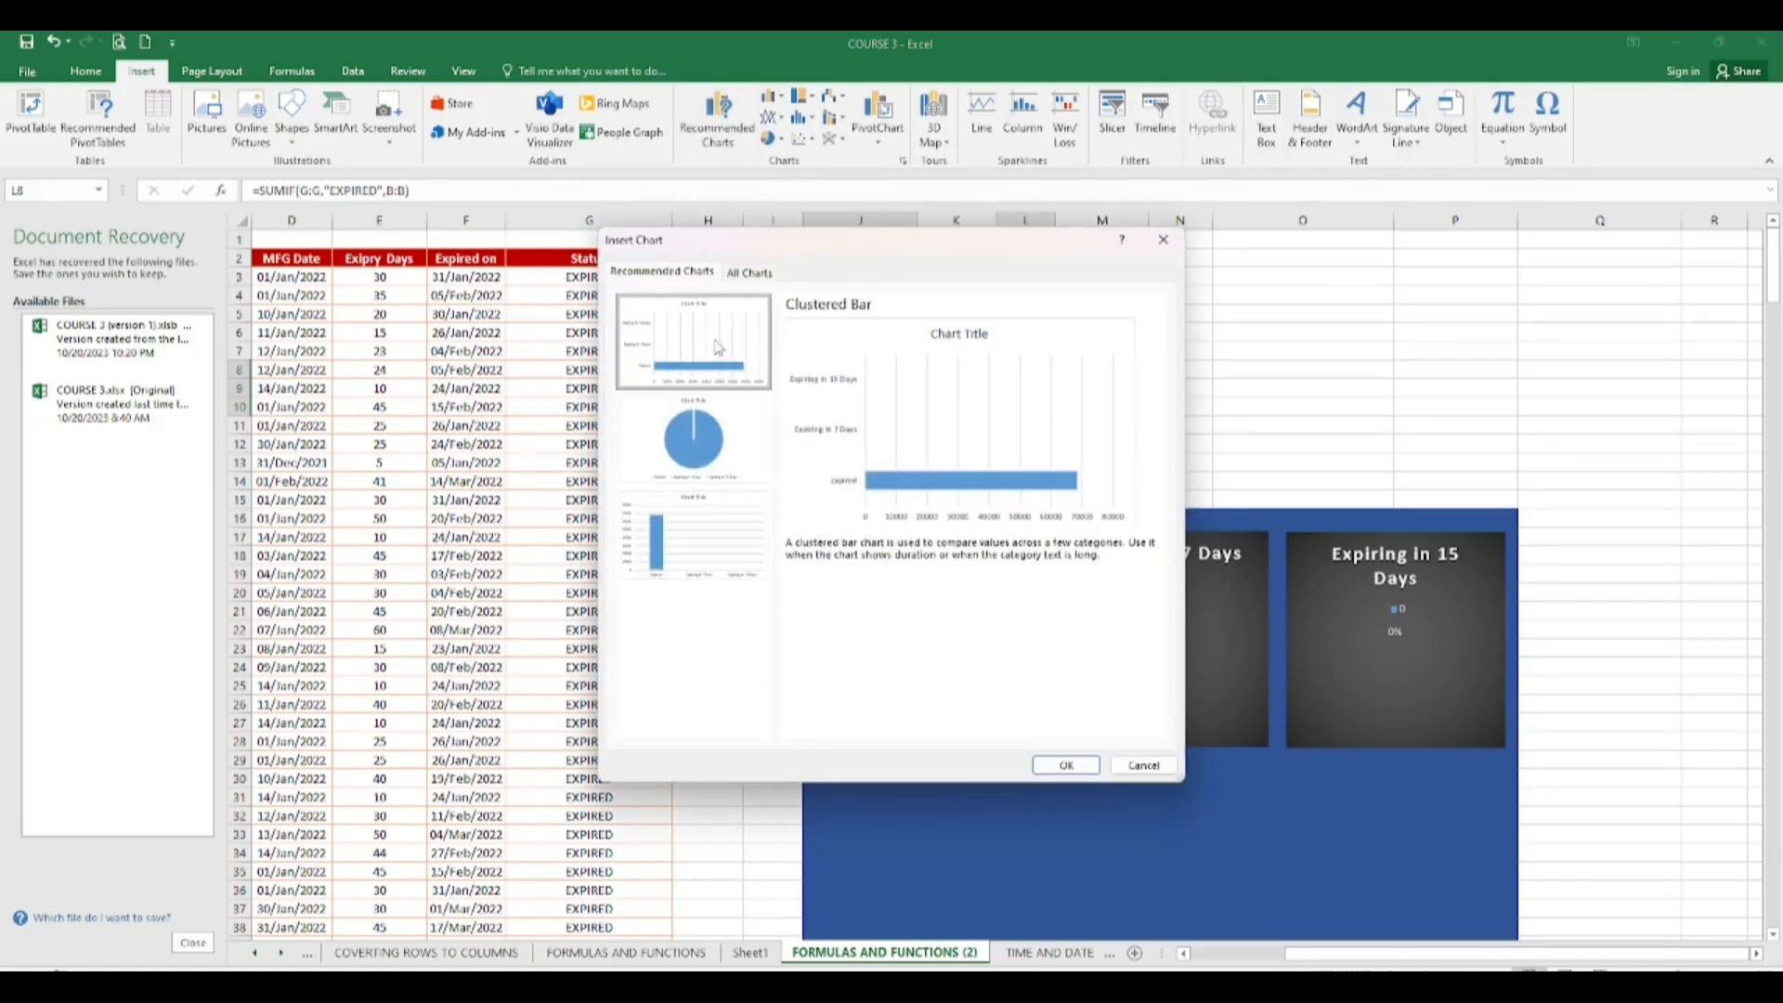
{"action": "left_click", "coordinate": [730, 513]}
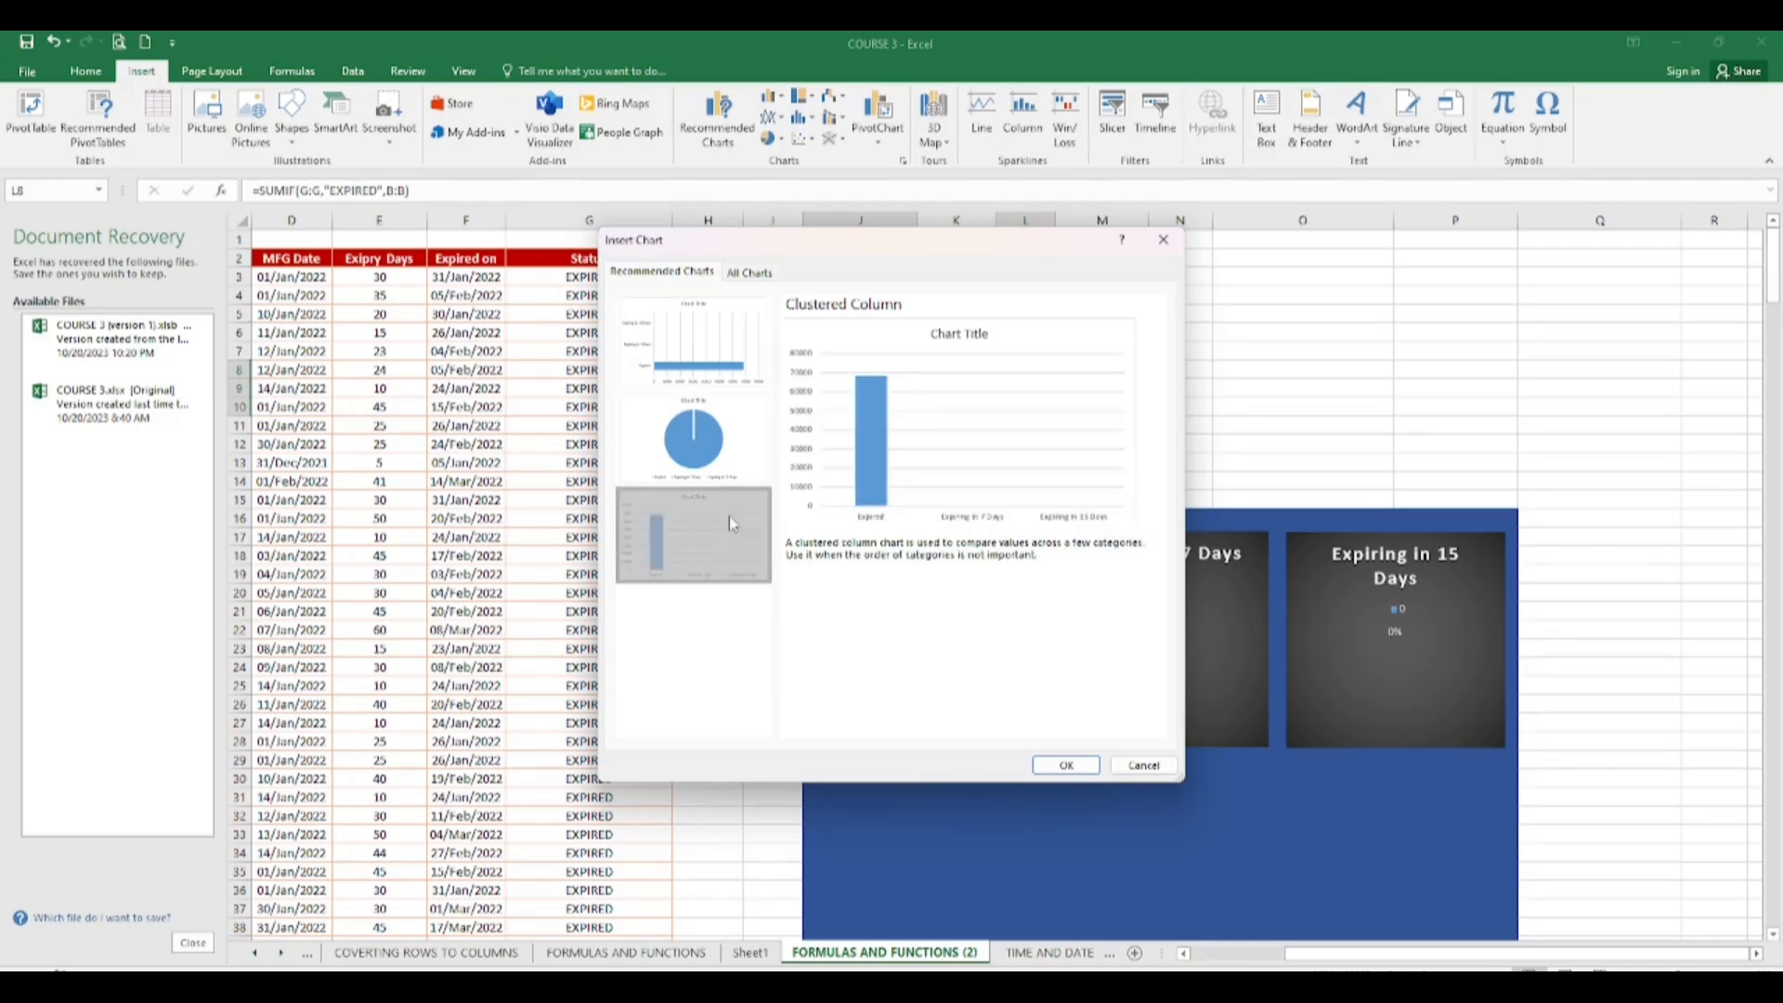
{"action": "left_click", "coordinate": [1066, 765]}
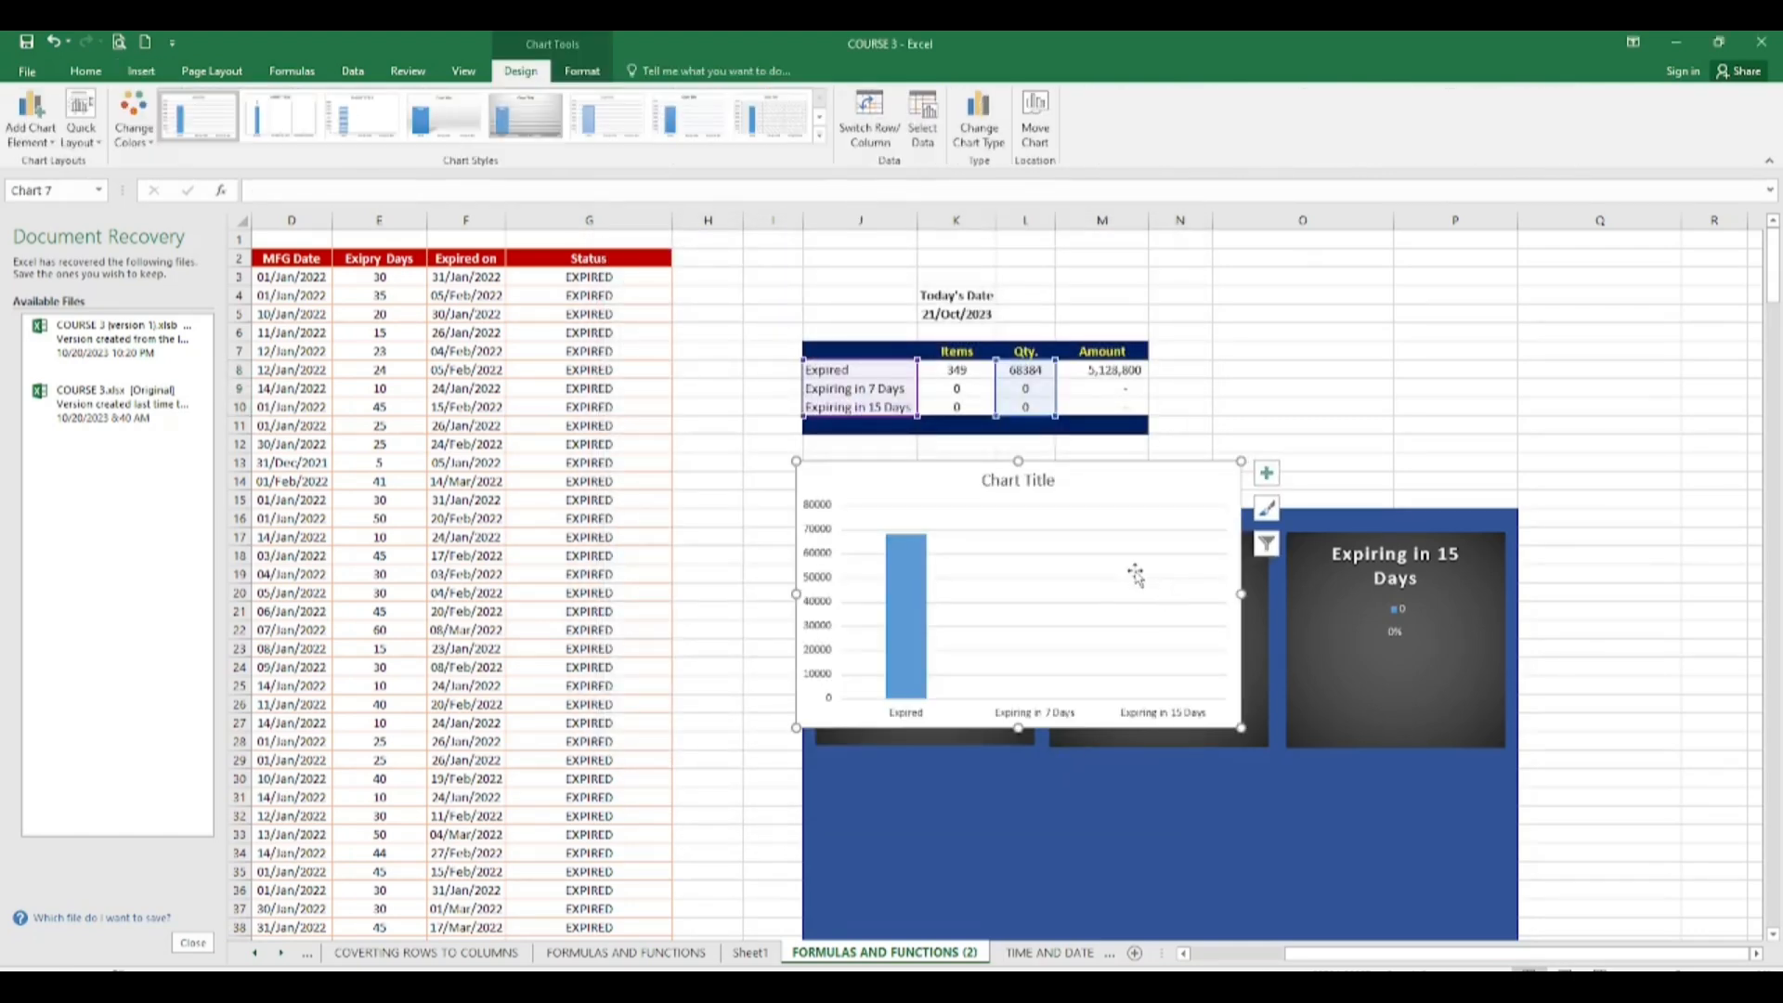
Step: Move the column chart into the blue area below the Expired pie chart and shrink it to about 2.85 inches high by 2.53 inches wide
{"action": "mouse_move", "coordinate": [1134, 477]}
{"action": "left_mouse_down"}
{"action": "mouse_move", "coordinate": [1132, 736]}
{"action": "mouse_move", "coordinate": [1158, 743]}
{"action": "mouse_move", "coordinate": [1159, 774]}
{"action": "mouse_move", "coordinate": [1032, 773]}
{"action": "left_mouse_up"}
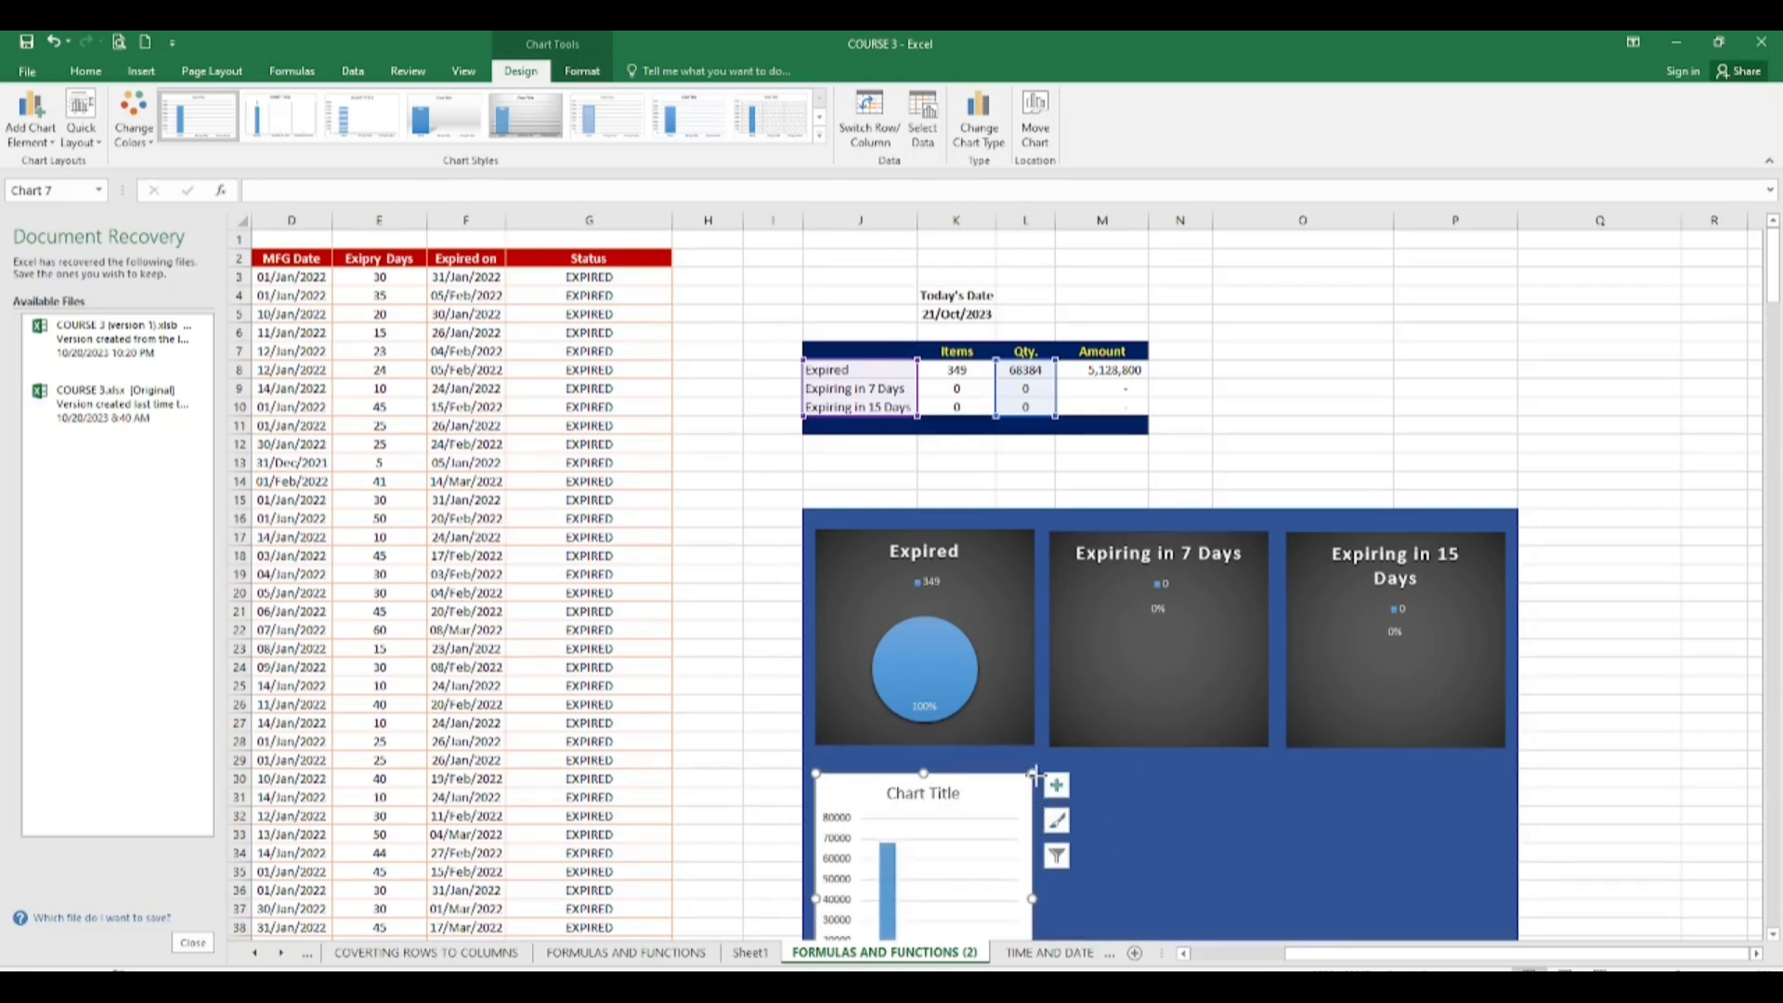
{"action": "left_click_drag", "start_coordinate": [1033, 773], "coordinate": [1040, 771]}
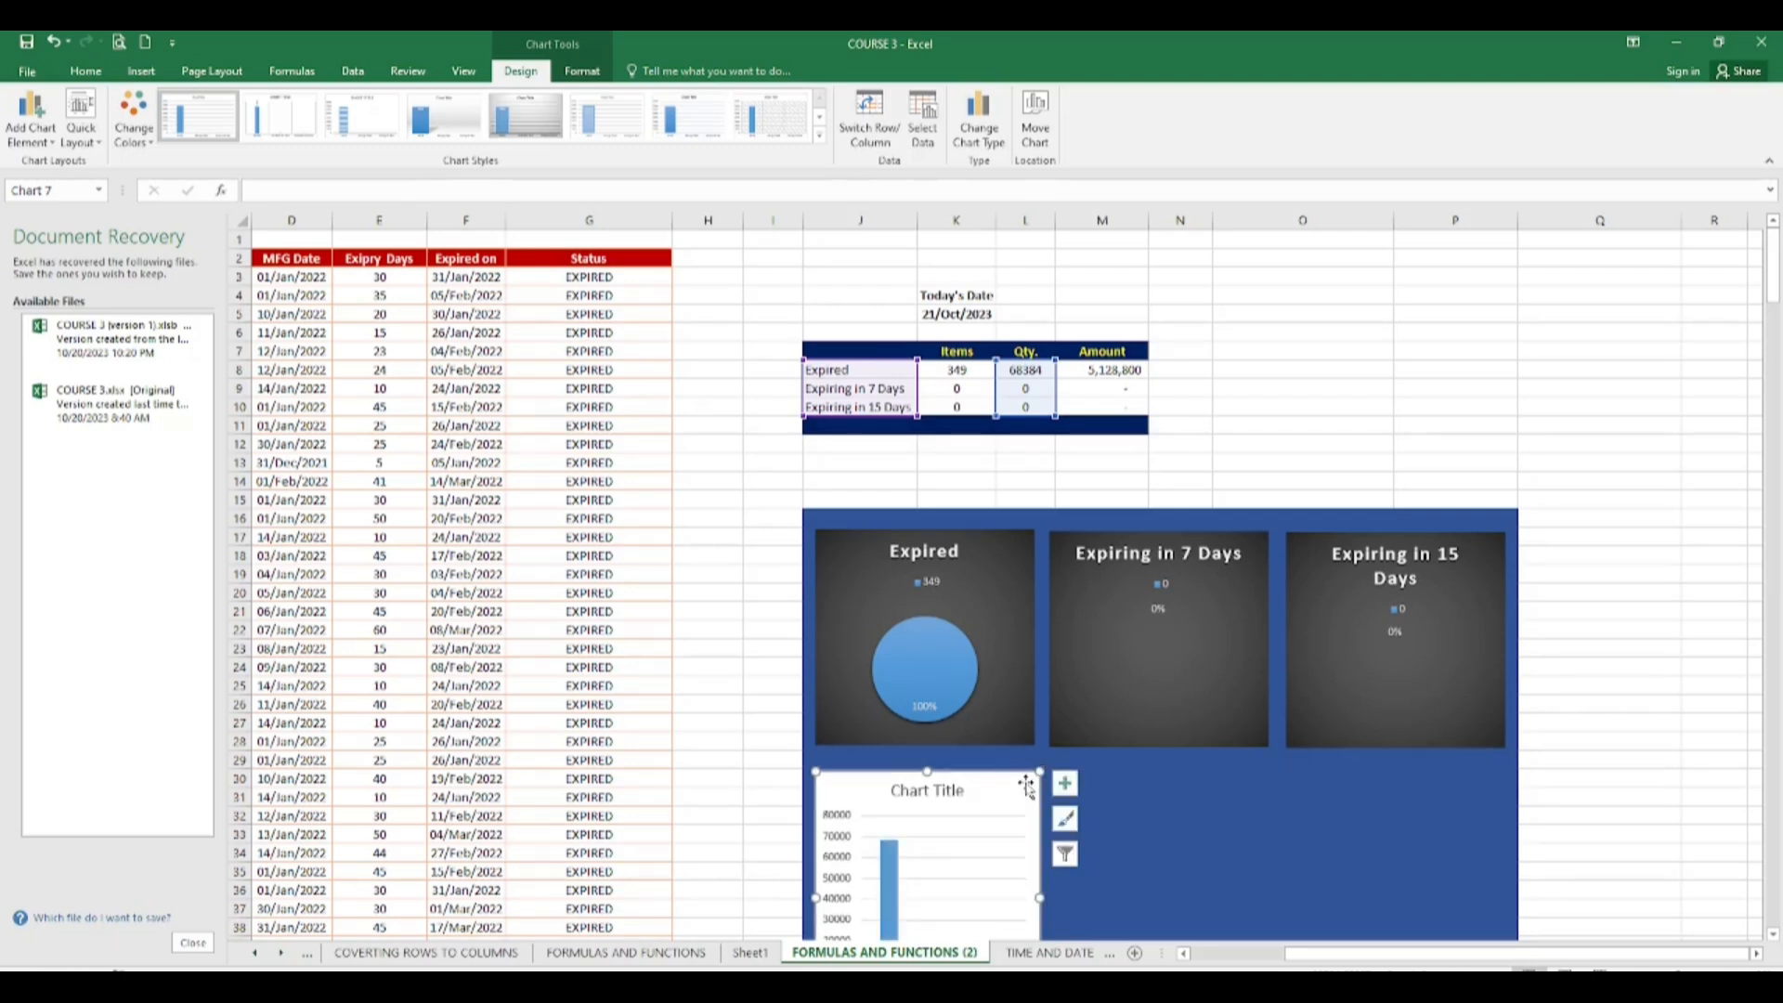
{"action": "double_click", "coordinate": [1027, 786]}
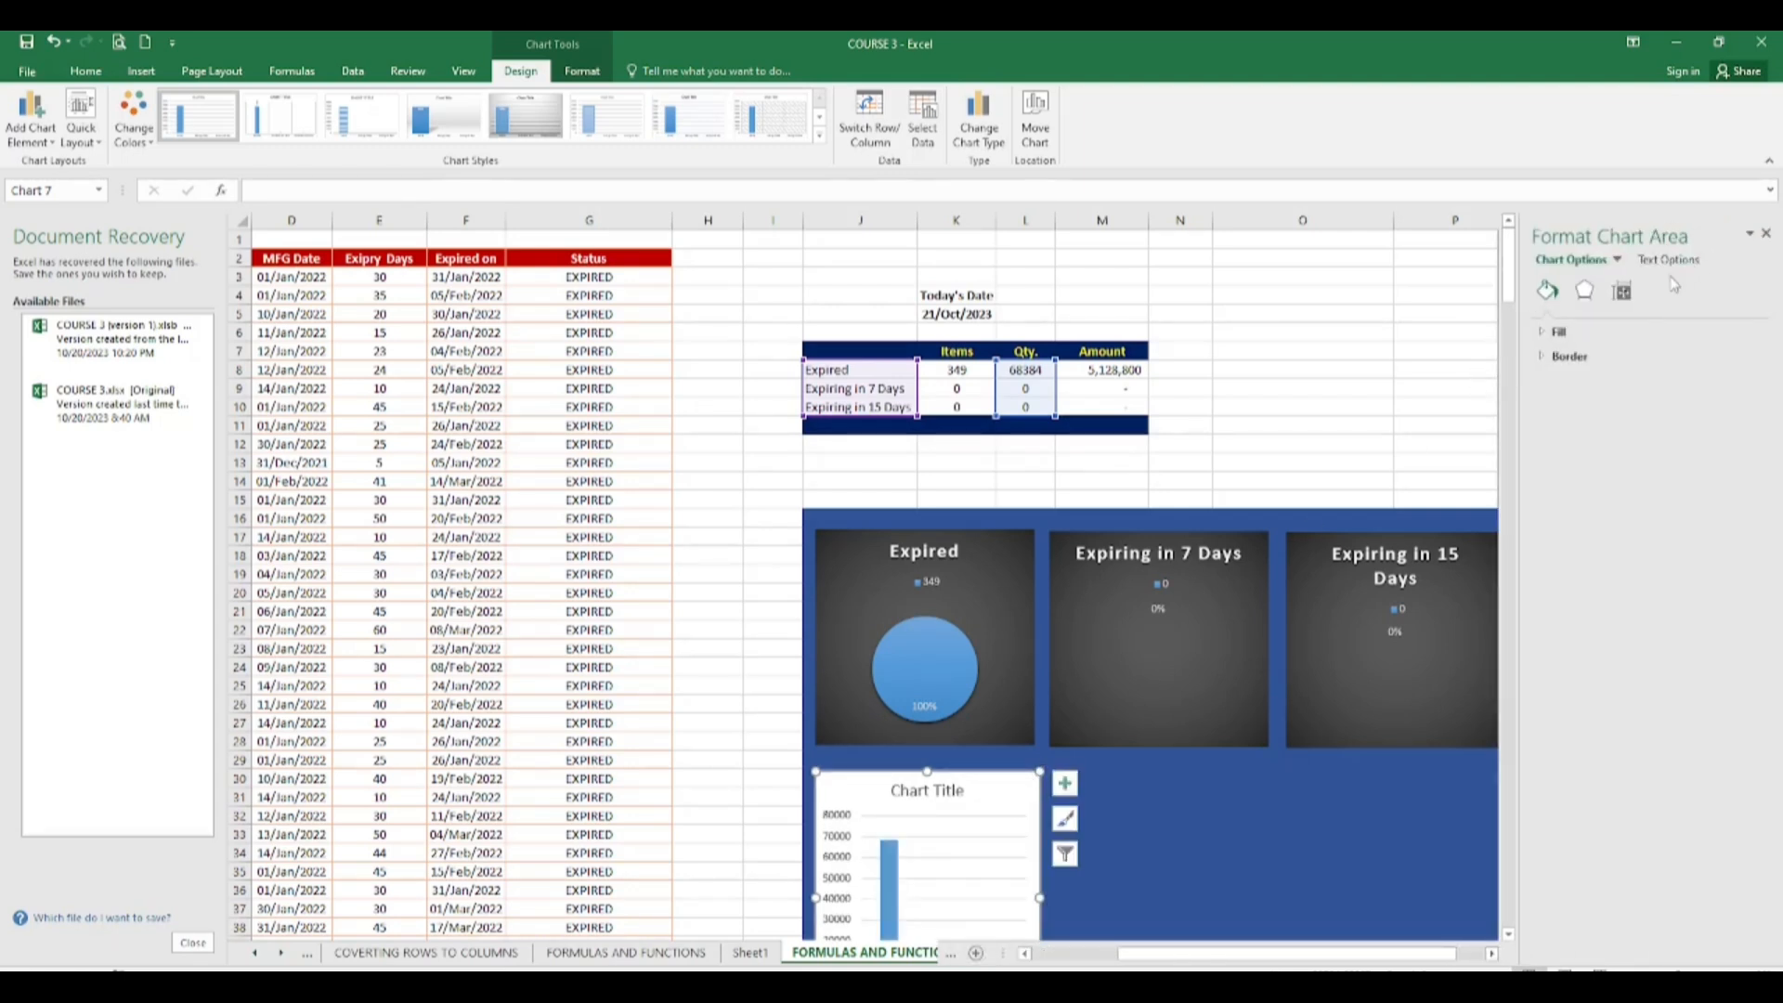
{"action": "left_click", "coordinate": [1623, 293]}
{"action": "left_click", "coordinate": [1563, 331]}
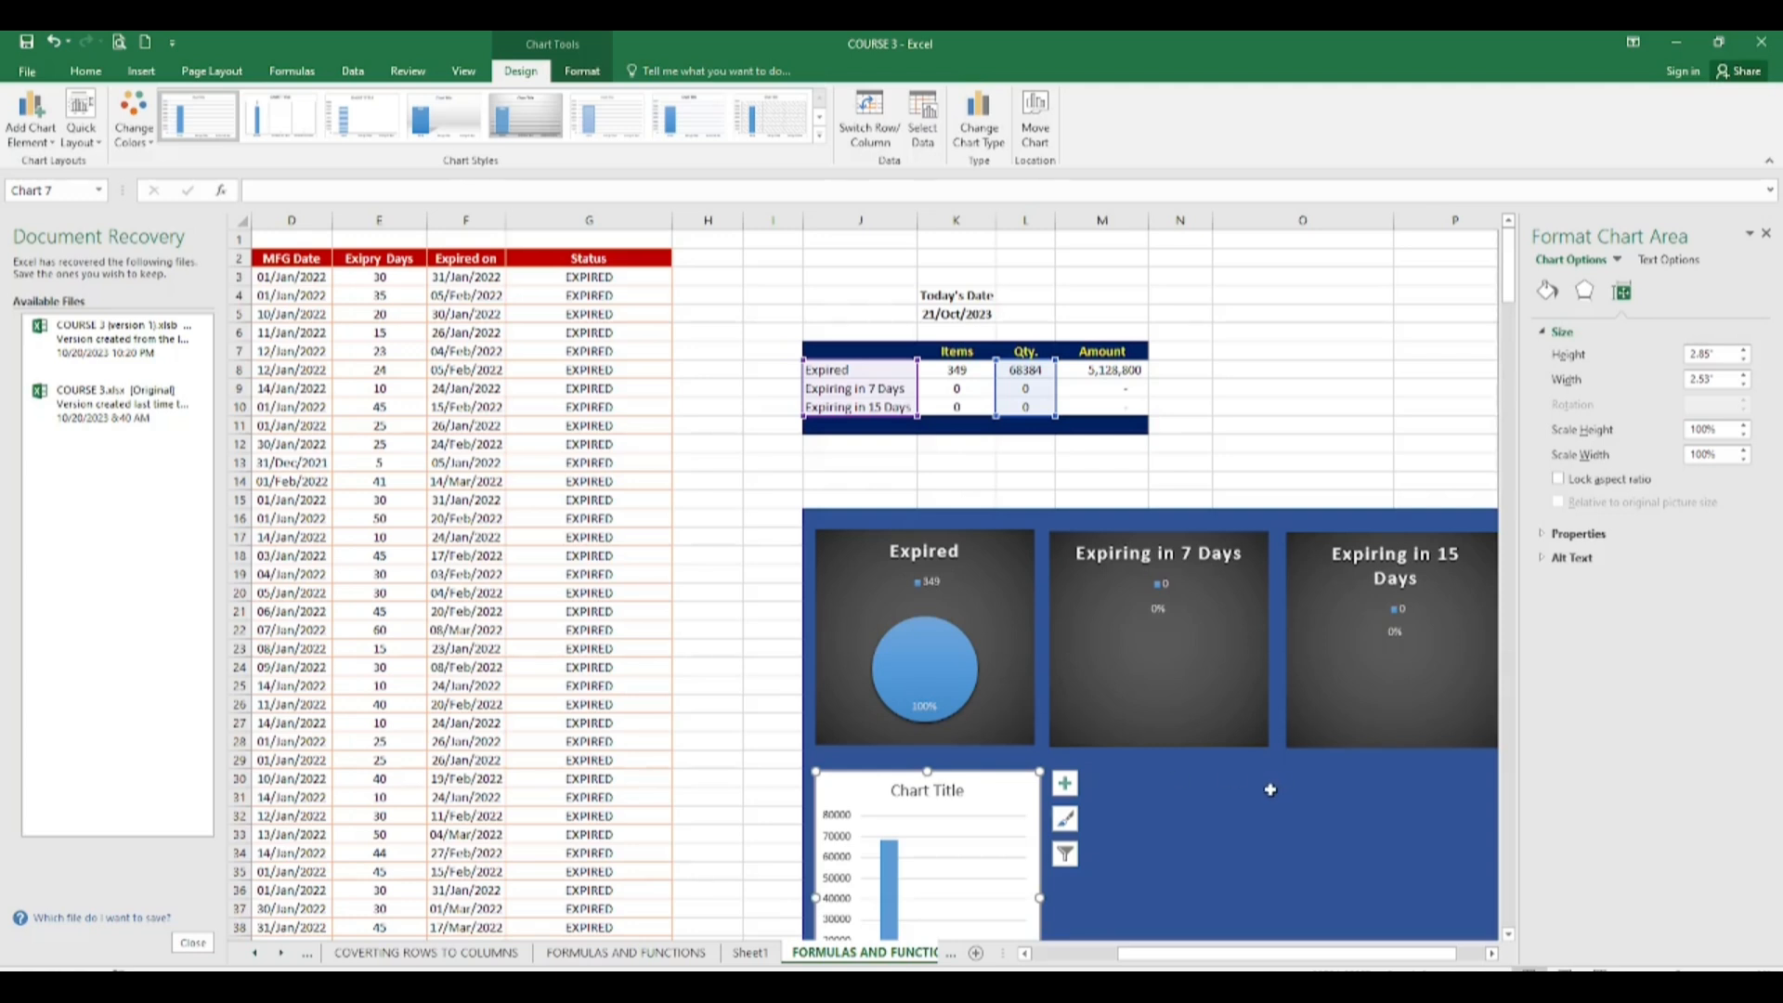
{"action": "left_click", "coordinate": [1766, 233]}
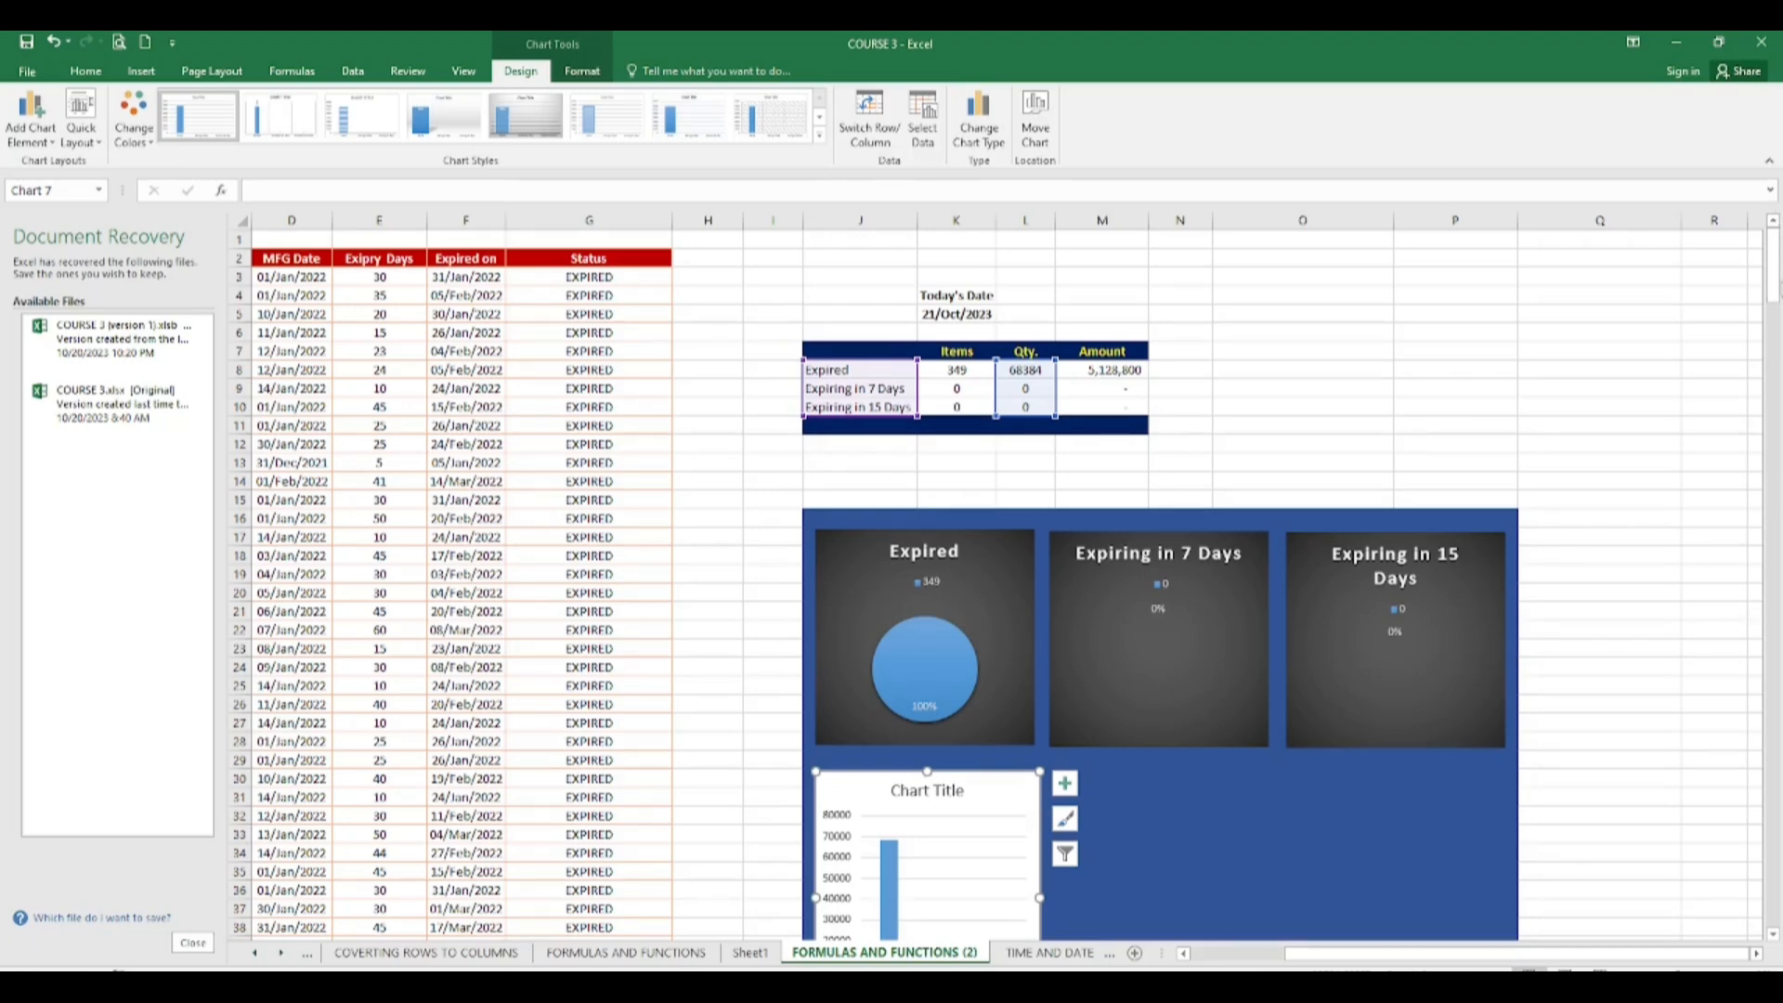
Step: Enlarge the column chart to about one and a half times the Expired pie chart's width and shift it slightly down
{"action": "left_click_drag", "start_coordinate": [1772, 269], "coordinate": [1773, 296]}
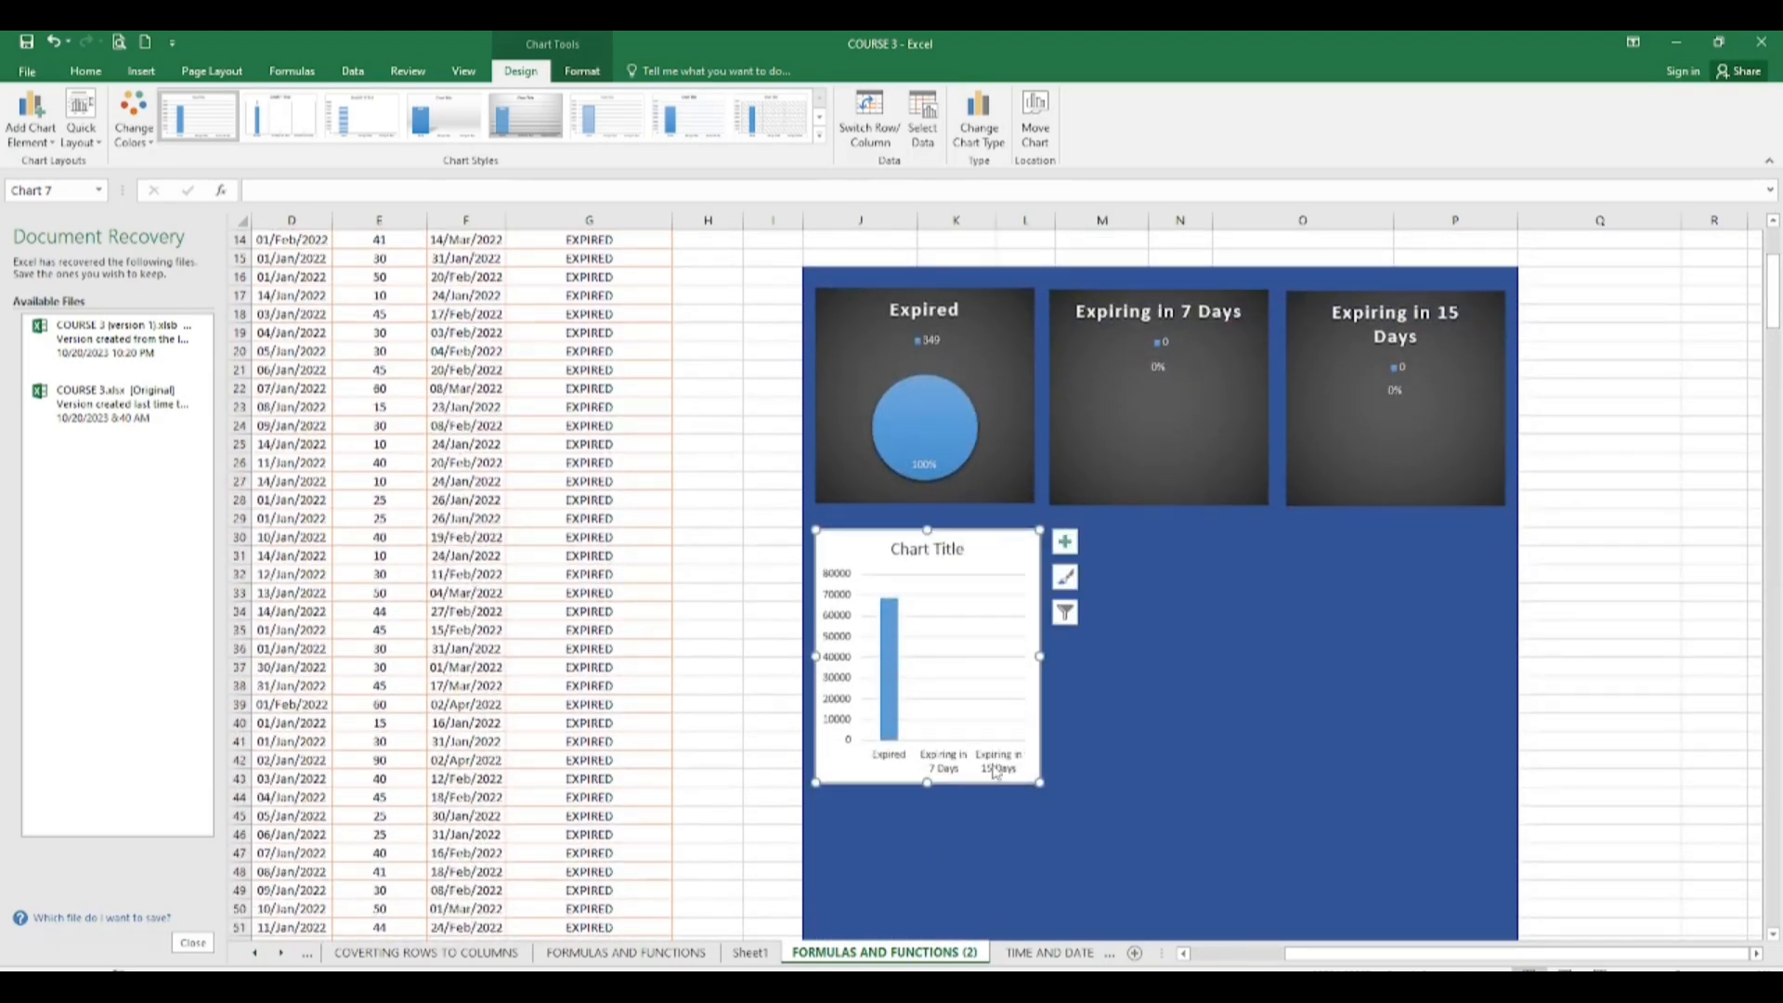
{"action": "left_click_drag", "start_coordinate": [1039, 782], "coordinate": [1110, 866]}
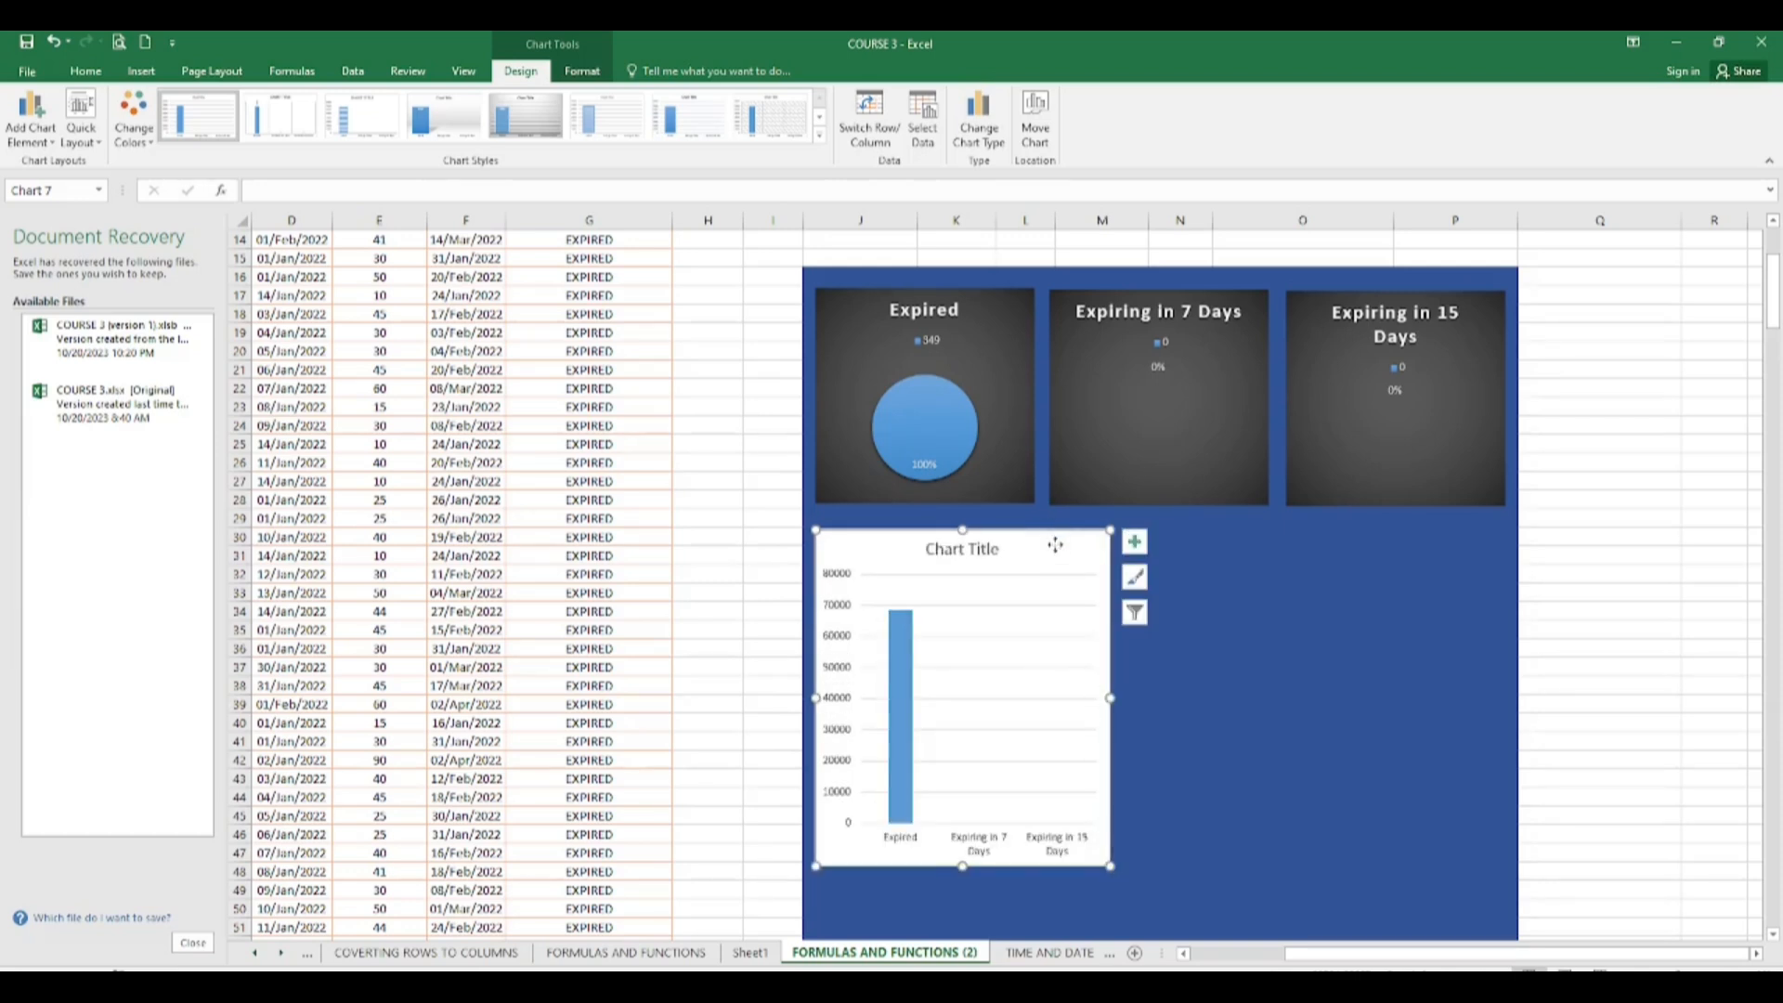
{"action": "left_click_drag", "start_coordinate": [1055, 545], "coordinate": [1059, 557]}
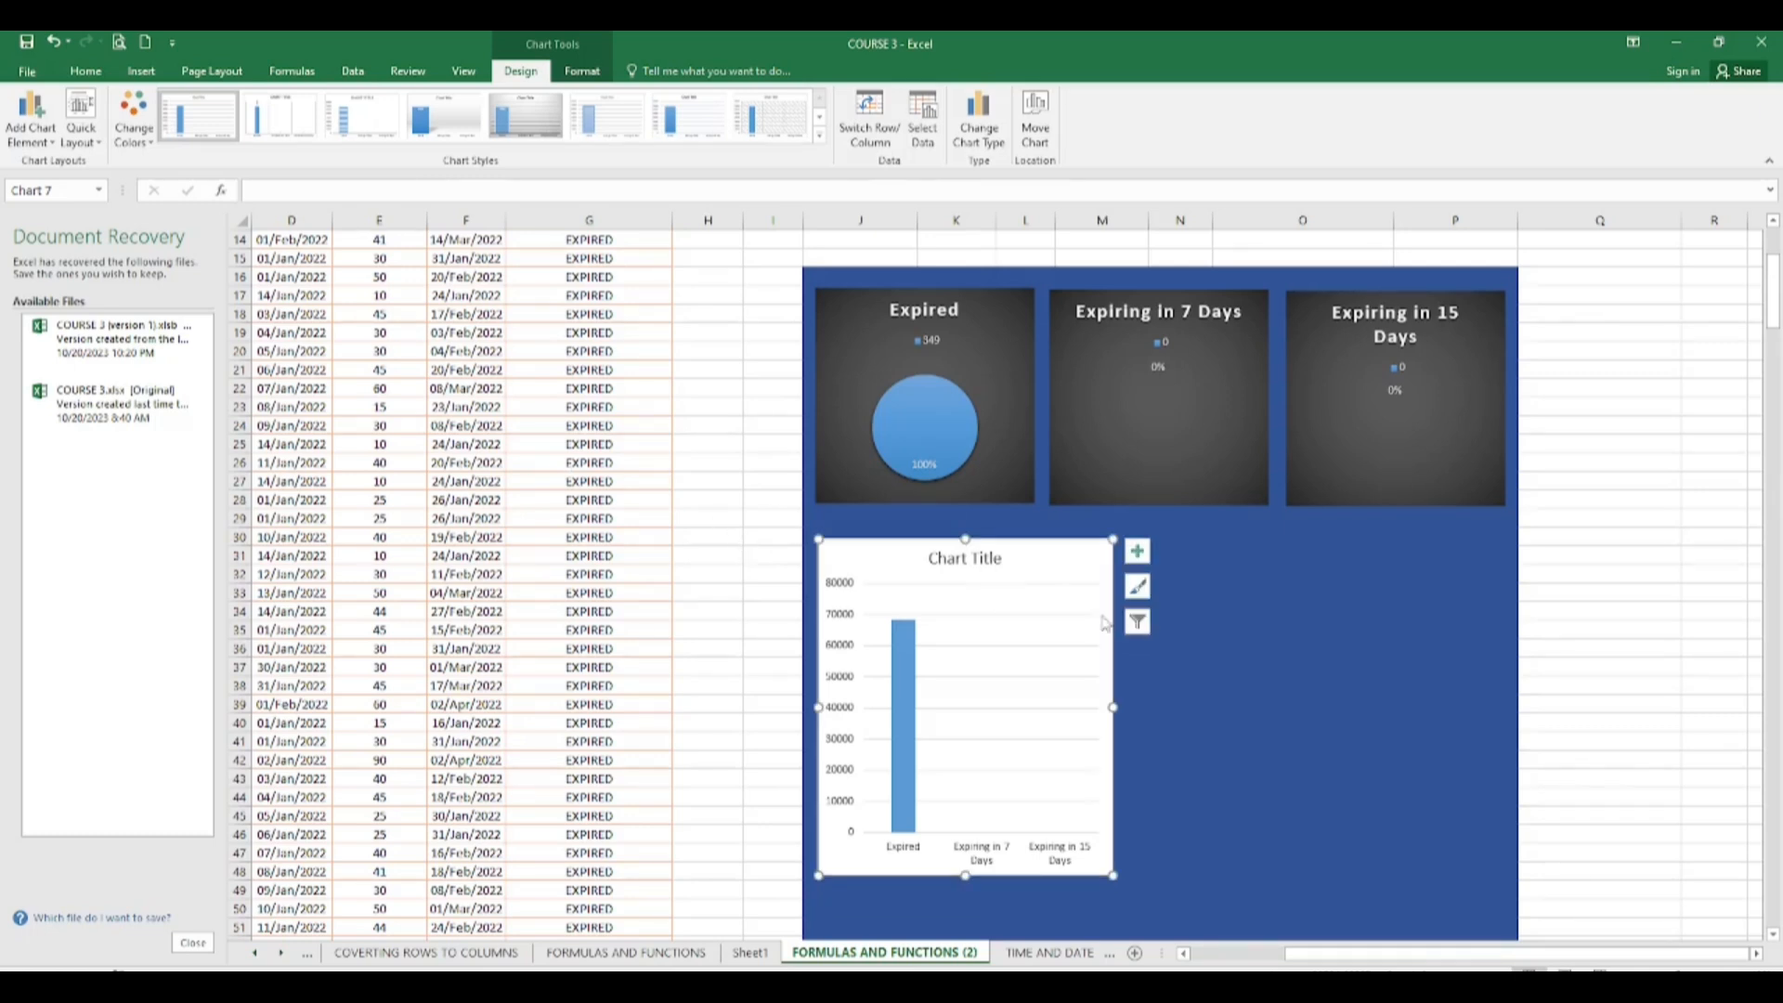
{"action": "left_click_drag", "start_coordinate": [1114, 875], "coordinate": [1138, 912]}
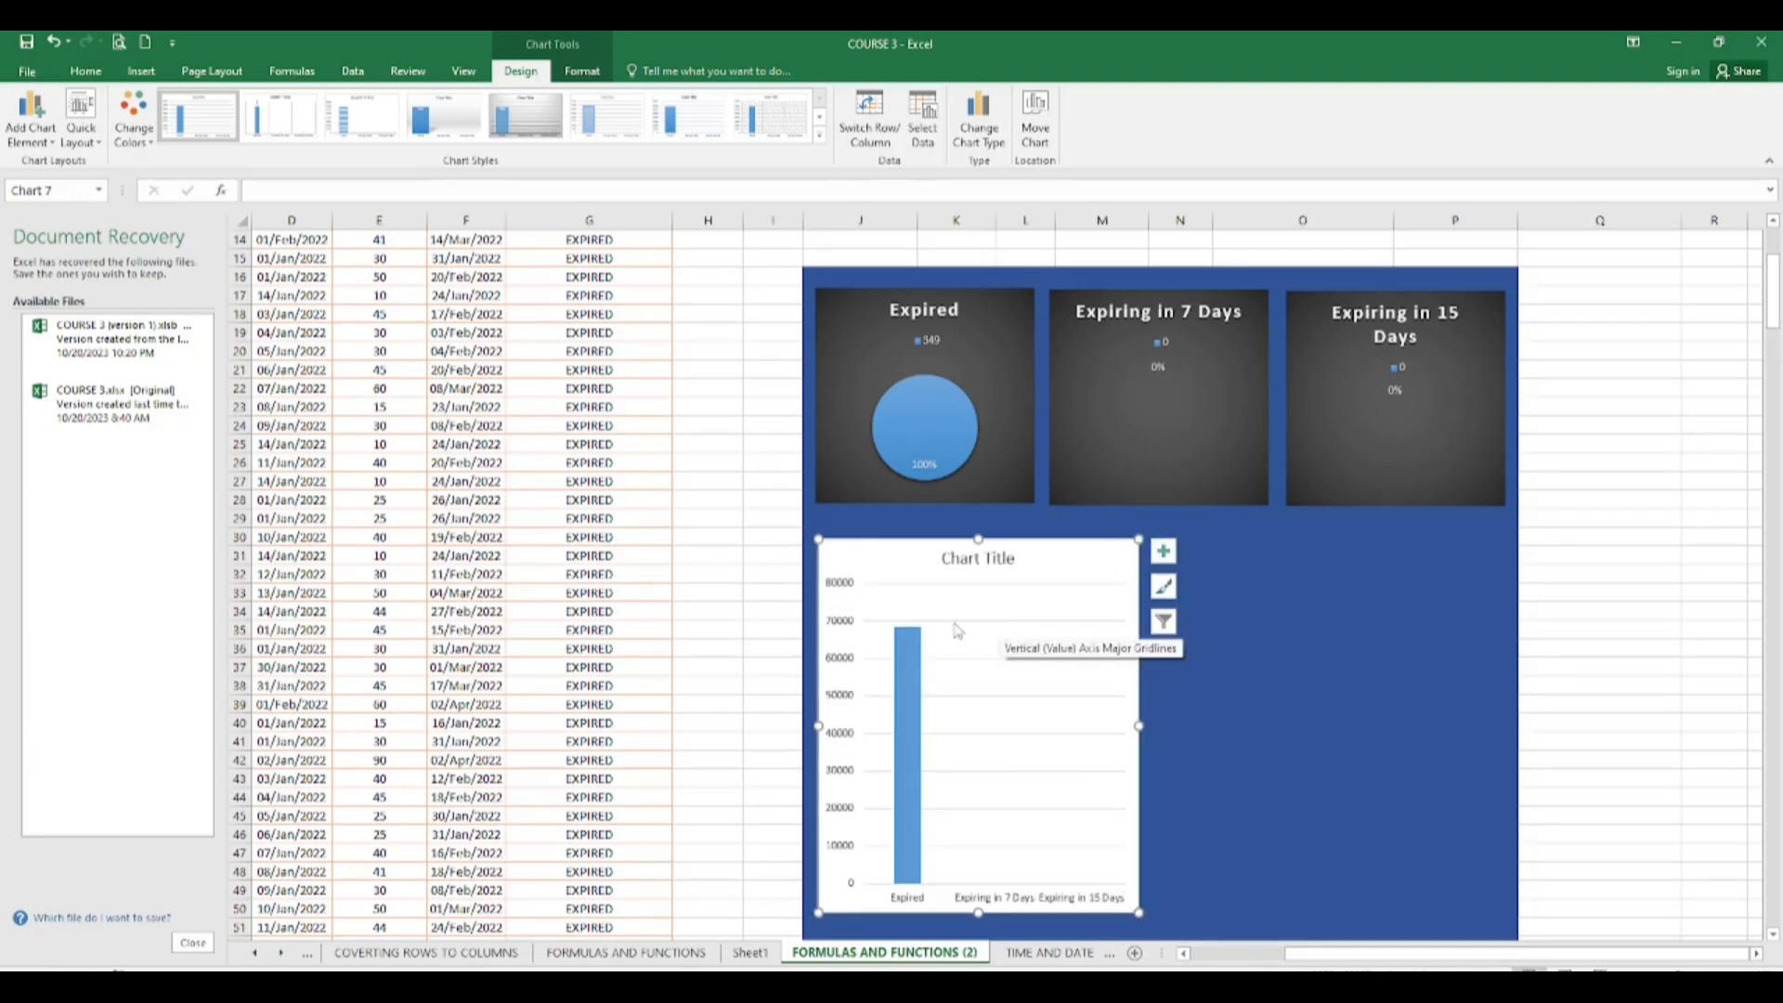
Step: Replace the column chart's title with QTY WISE
{"action": "left_click", "coordinate": [981, 558]}
{"action": "double_click", "coordinate": [981, 558]}
{"action": "triple_click", "coordinate": [981, 560]}
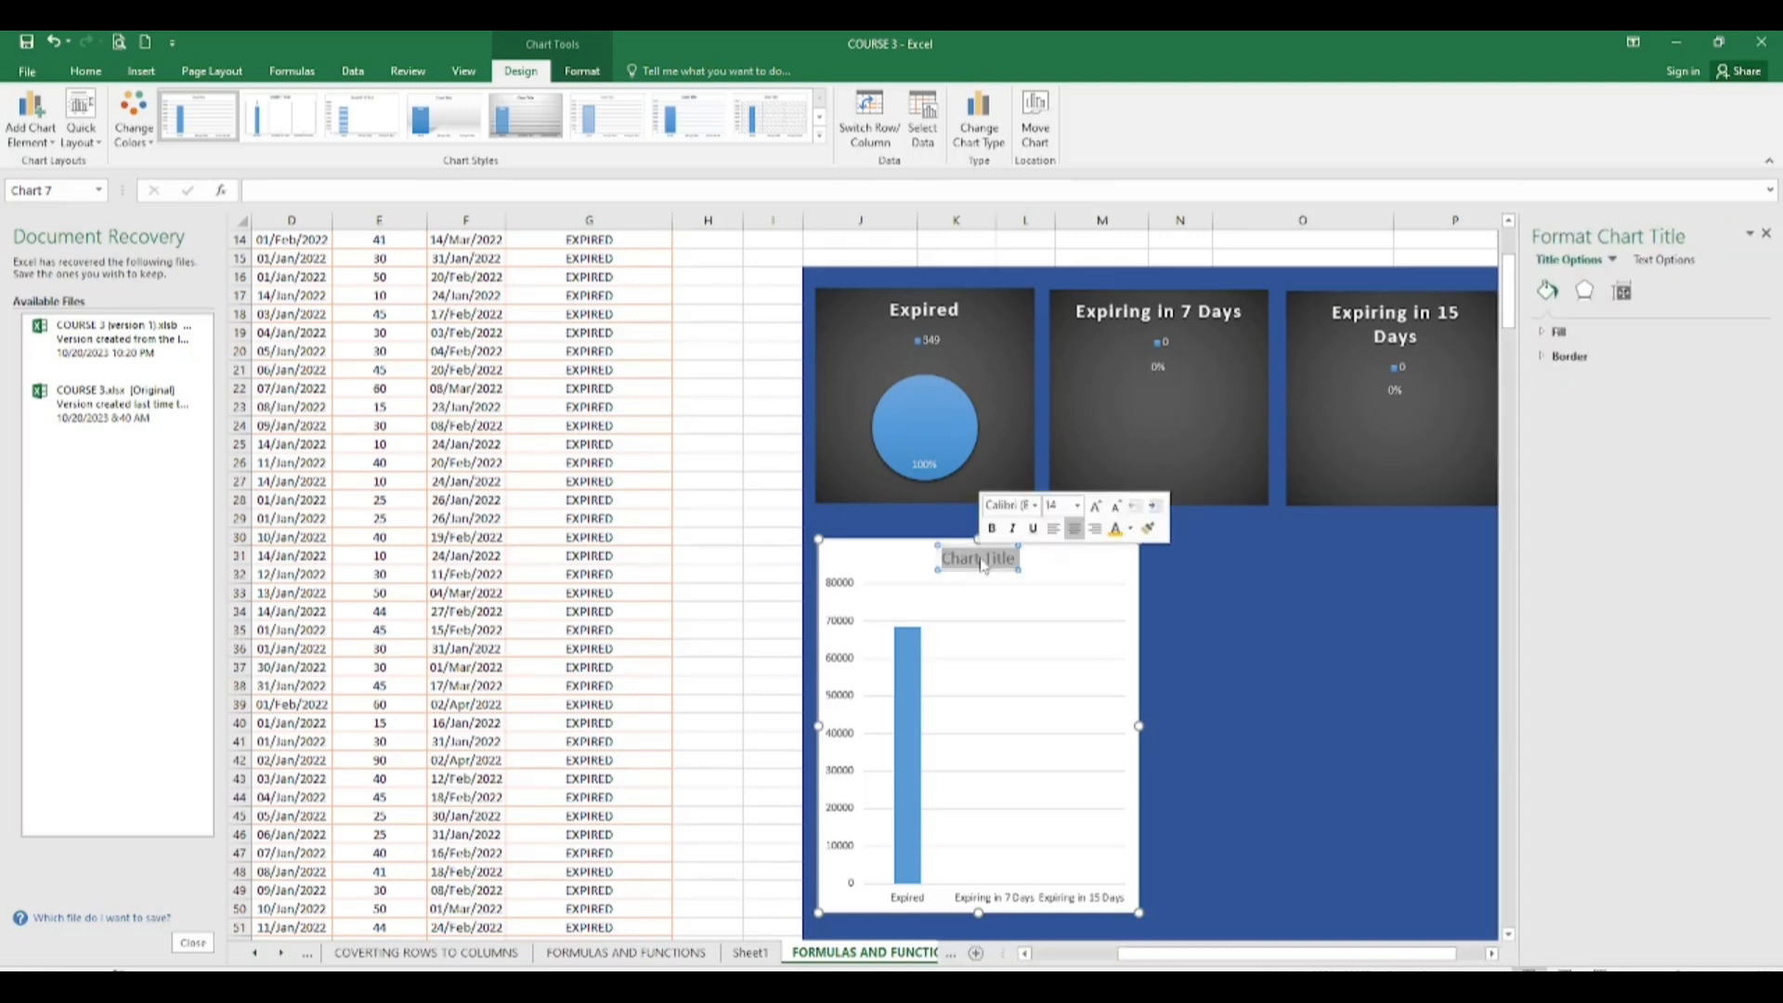
{"action": "type", "text": "Q"}
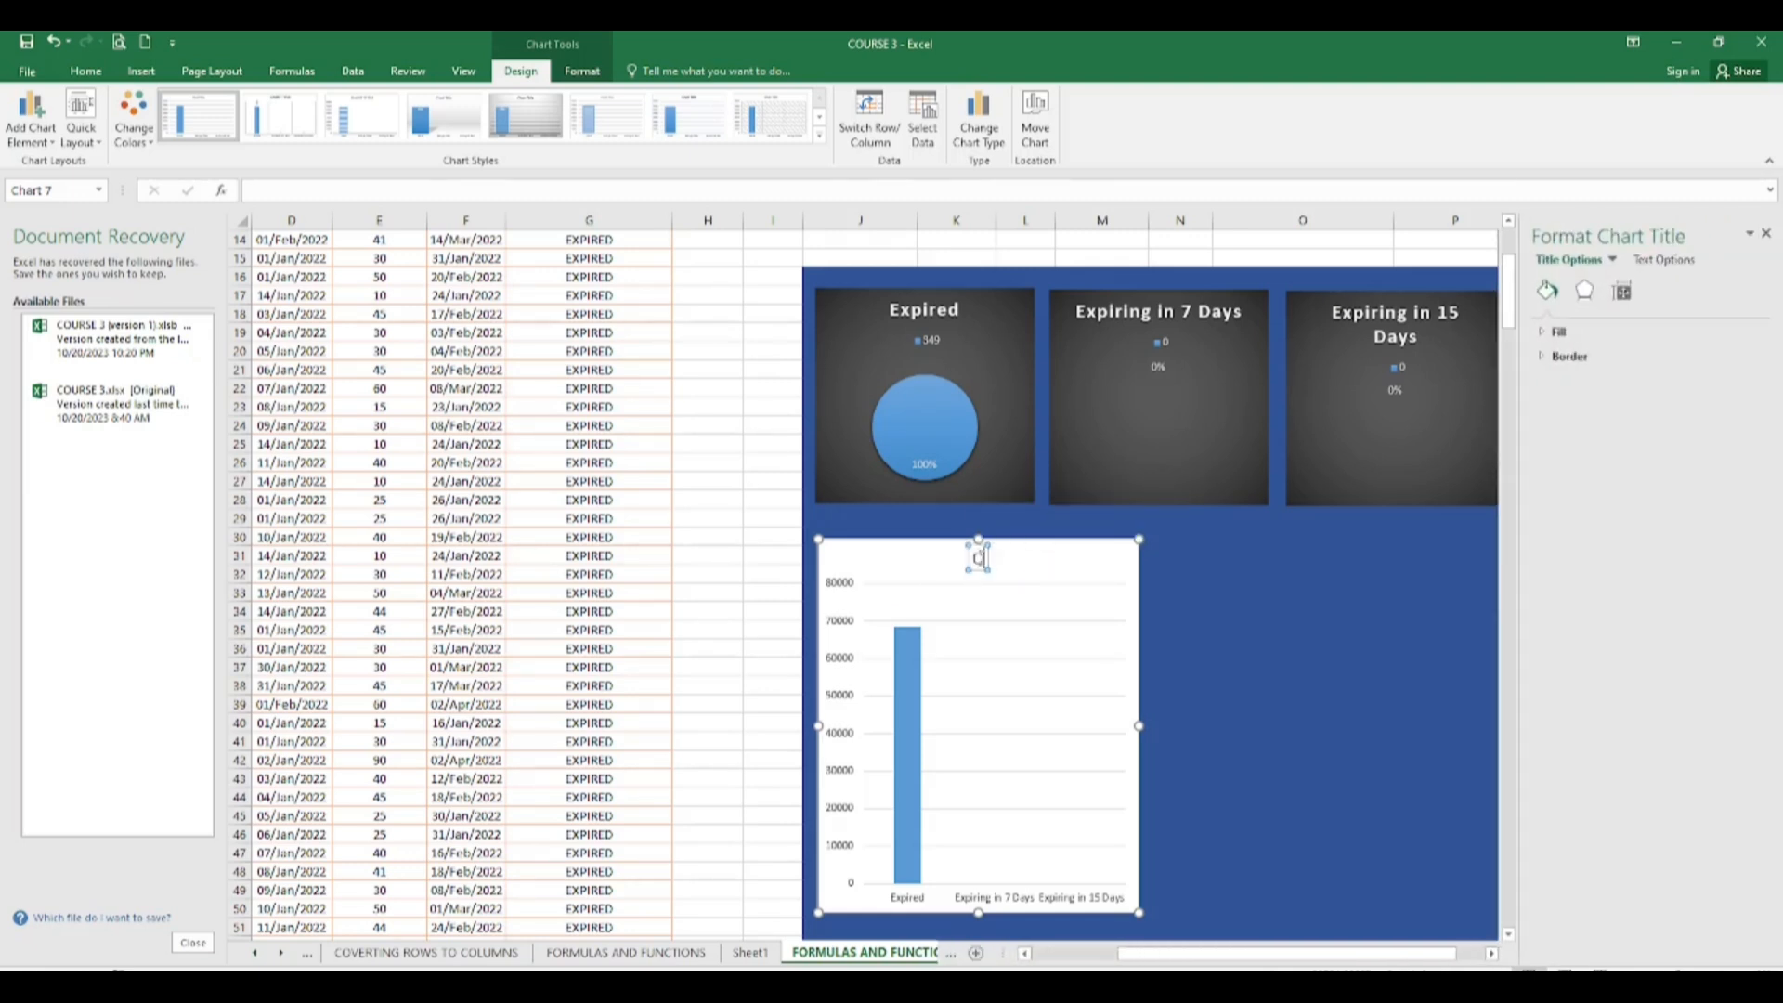
{"action": "type", "text": "TY WISE"}
{"action": "key", "text": "Return"}
{"action": "key", "text": "BackSpace"}
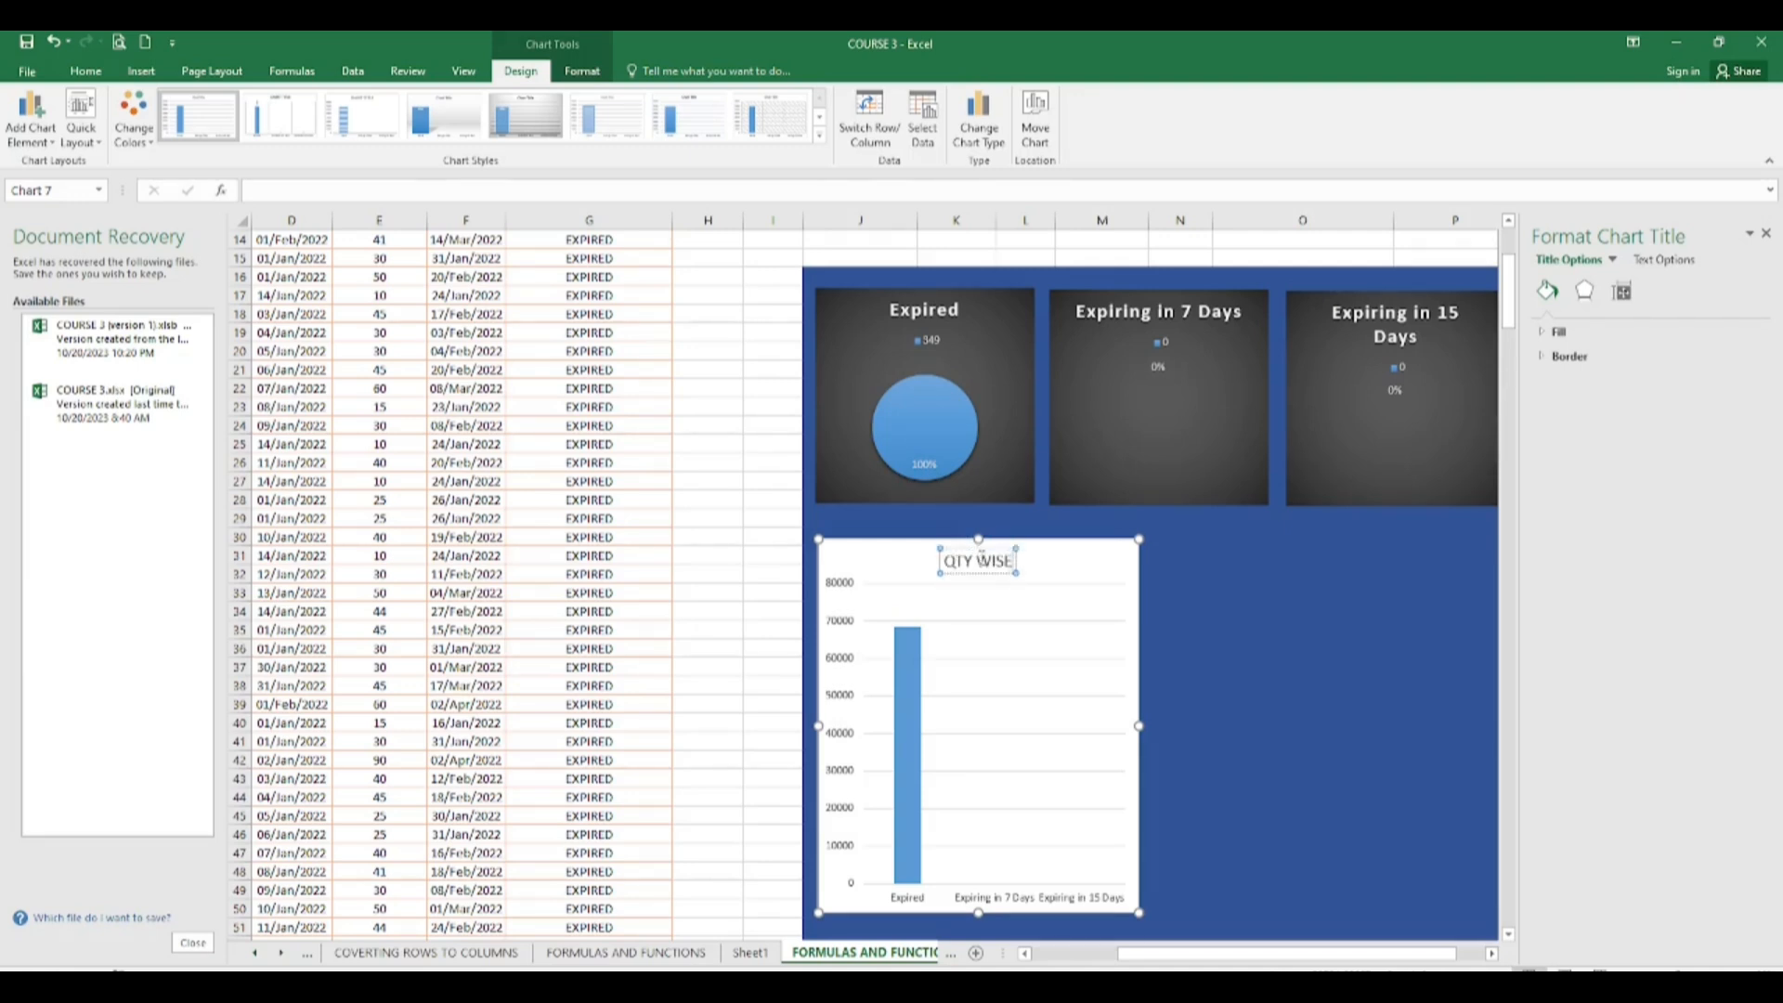
Step: Change the QTY WISE title's font color to gold
{"action": "left_click", "coordinate": [86, 74]}
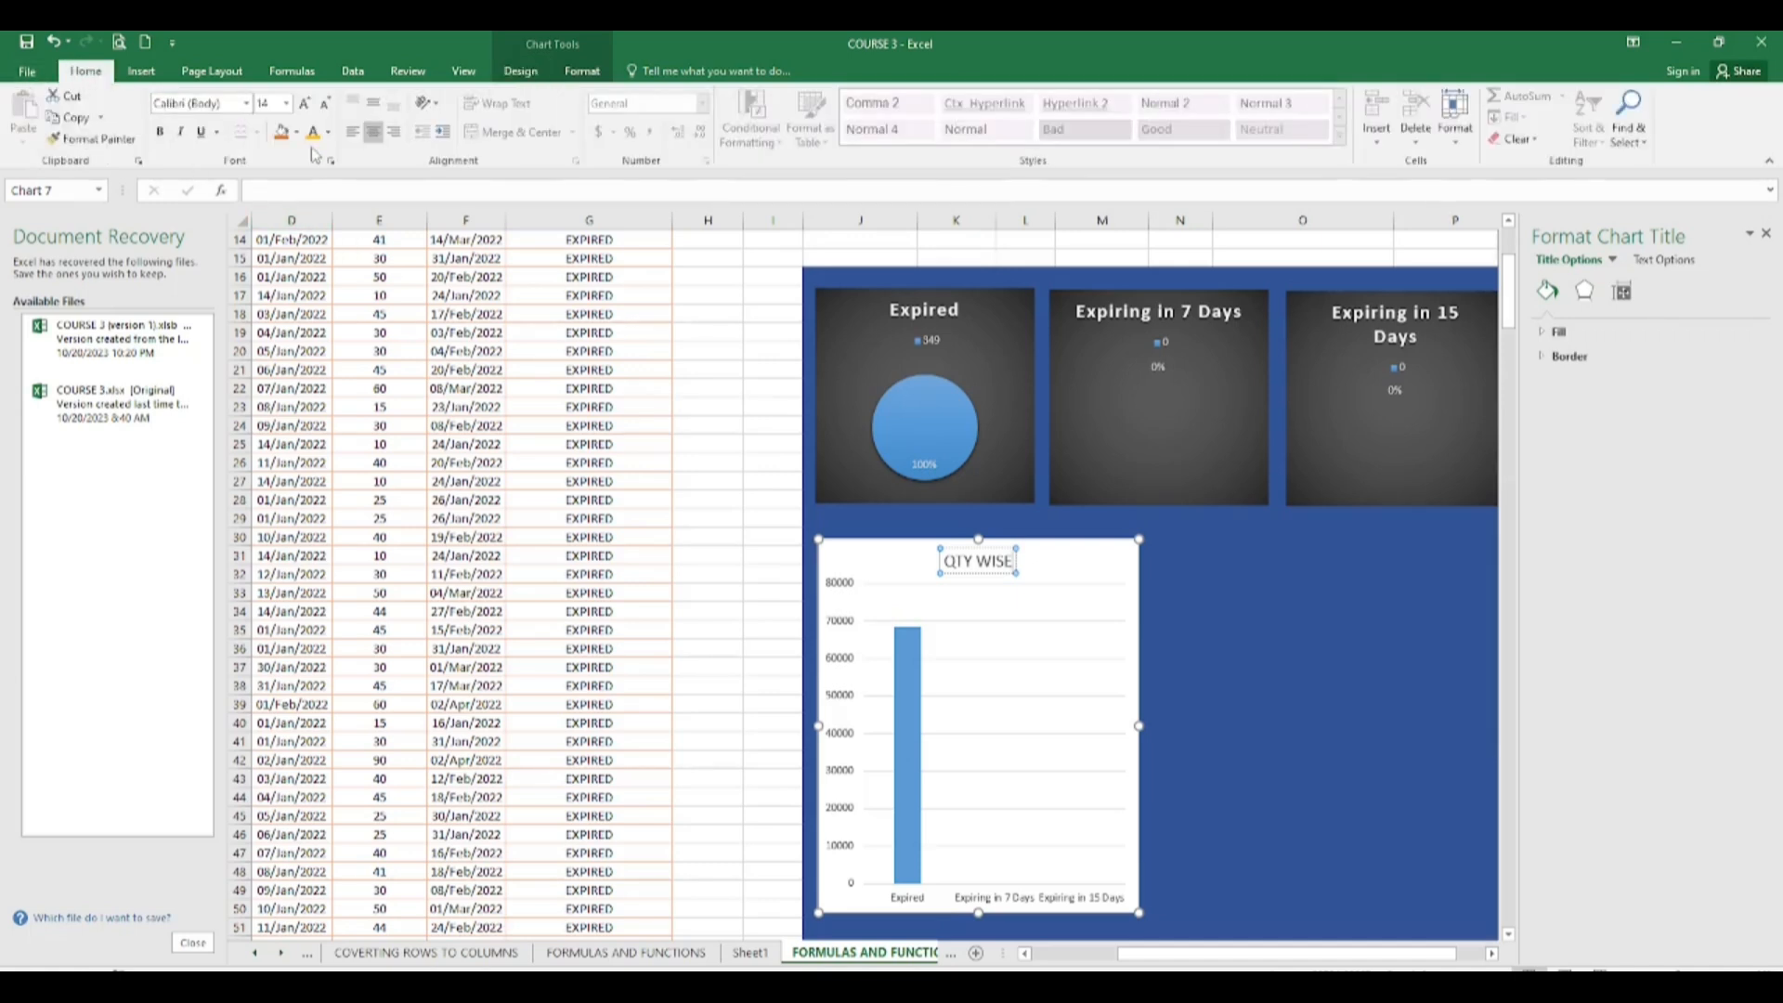
{"action": "key", "text": "Escape"}
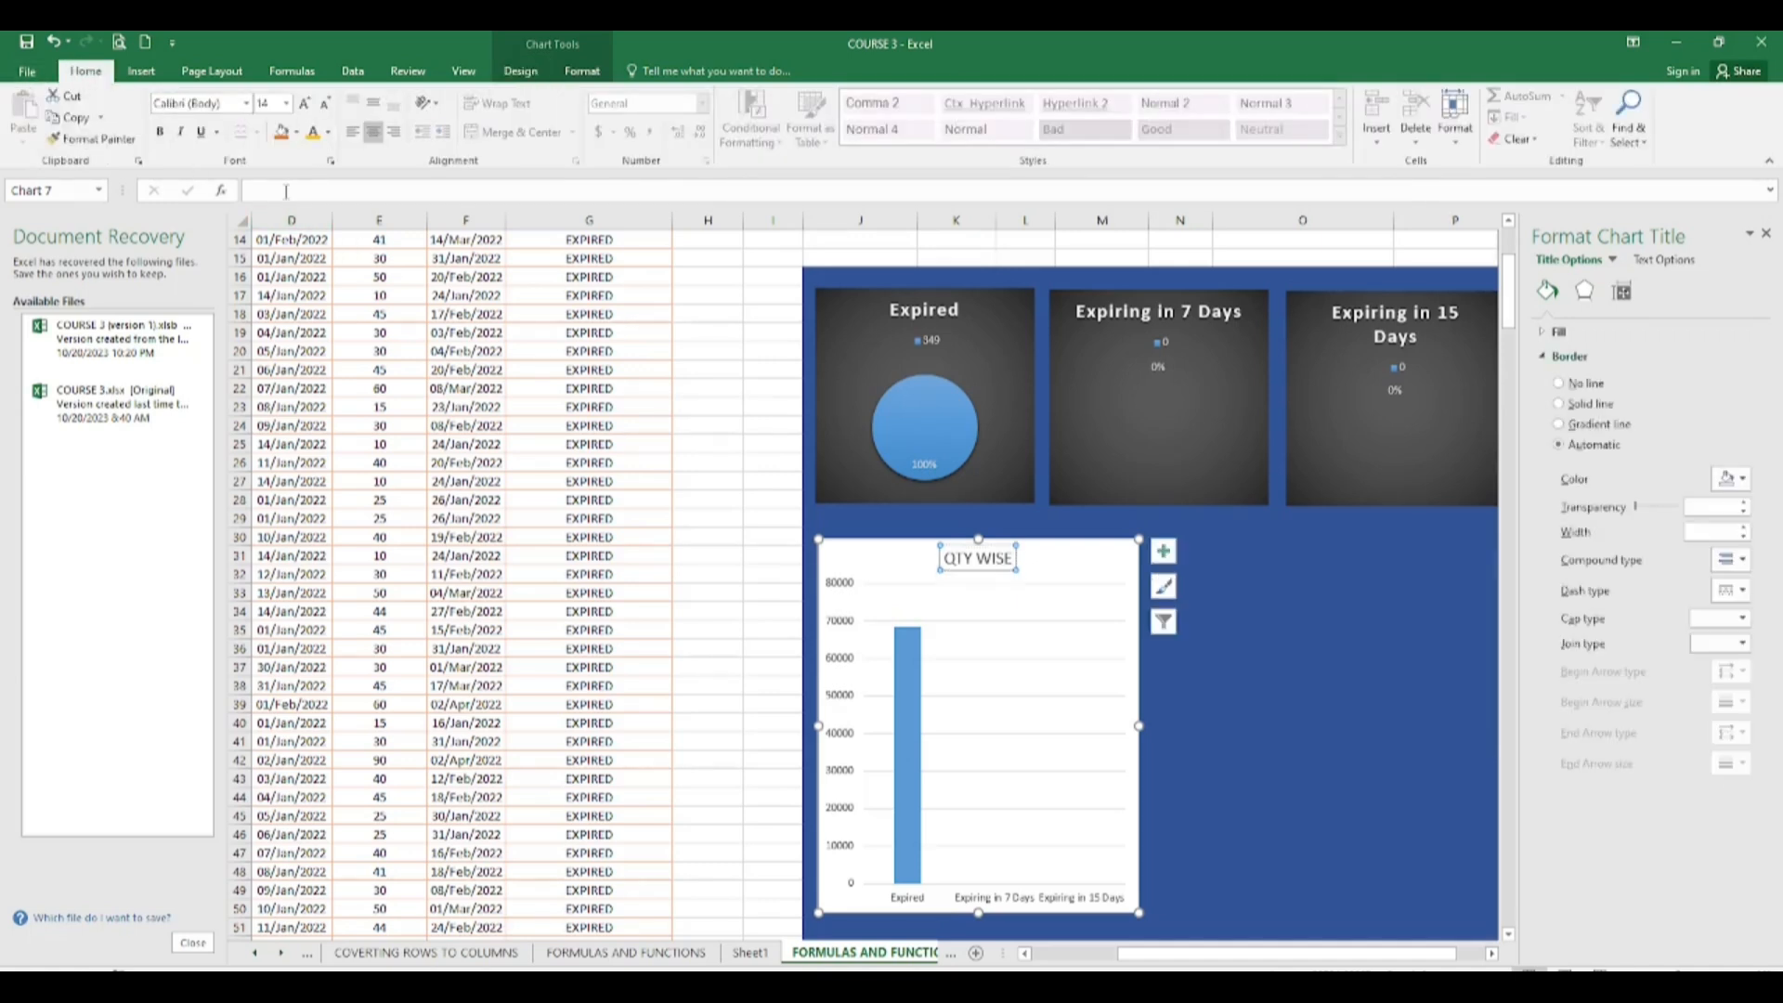
{"action": "left_click", "coordinate": [312, 129]}
{"action": "left_click", "coordinate": [1111, 586]}
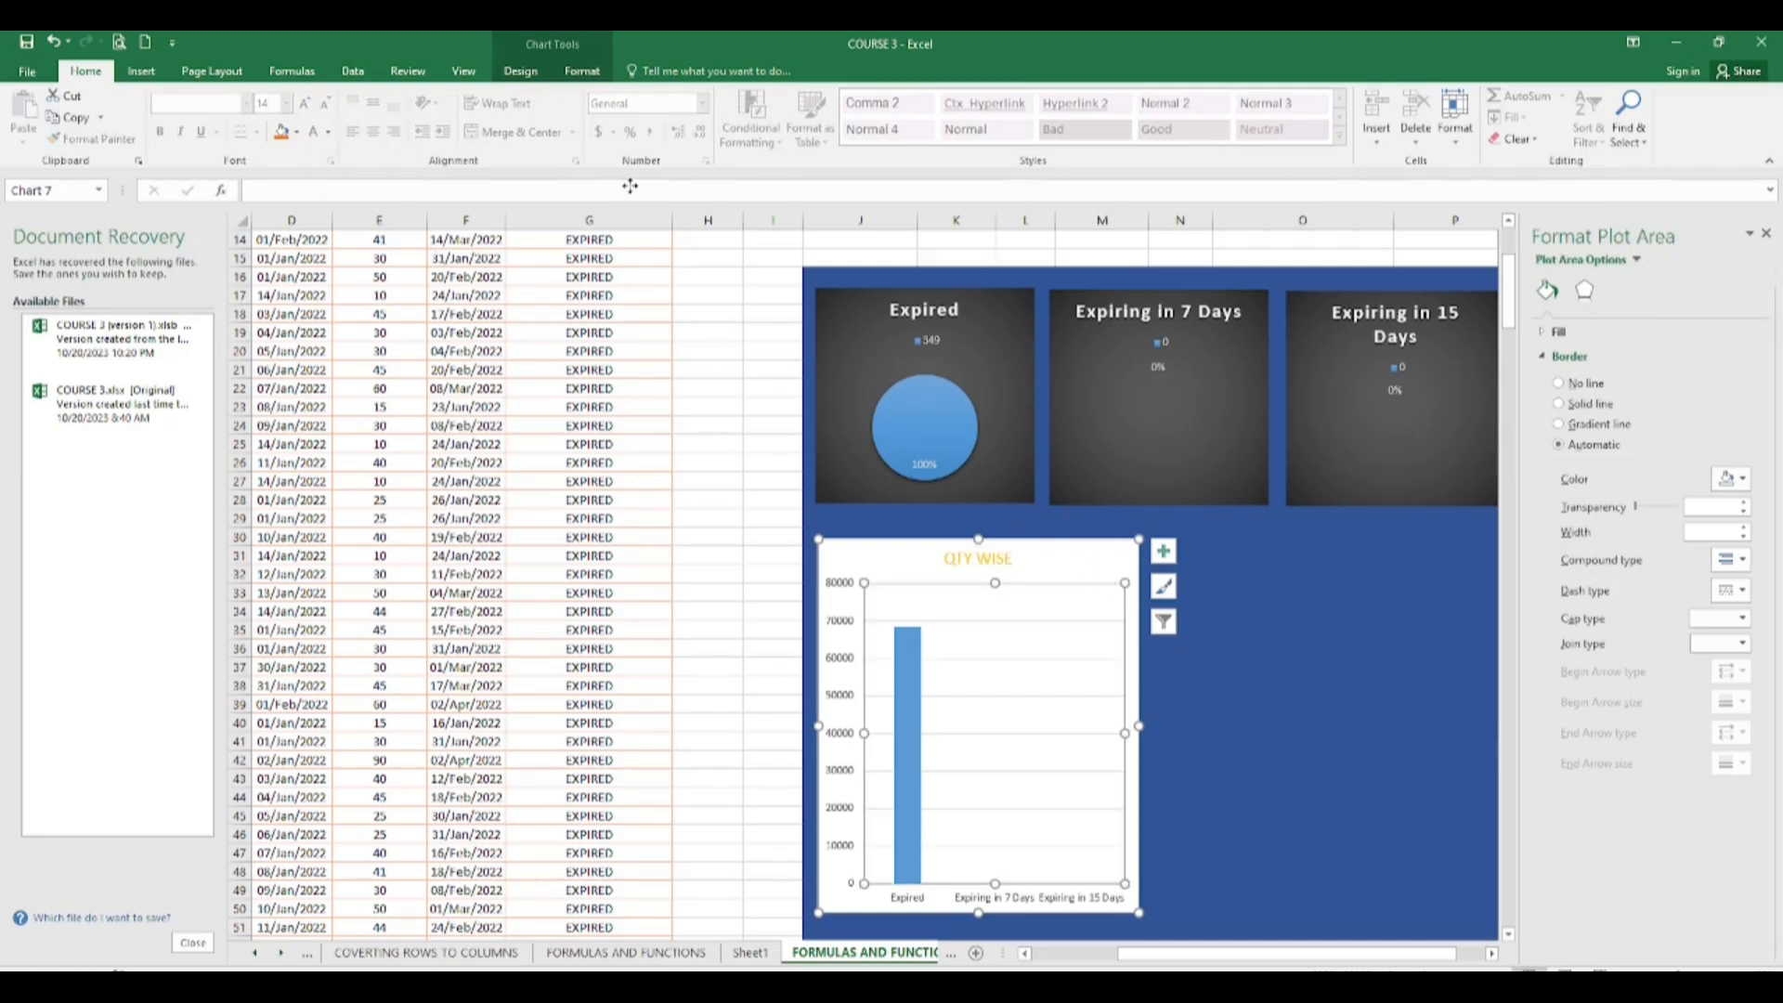
Step: Apply the dark gradient chart style with solid blue columns to the QTY WISE chart, matching the pie charts
{"action": "left_click", "coordinate": [520, 72]}
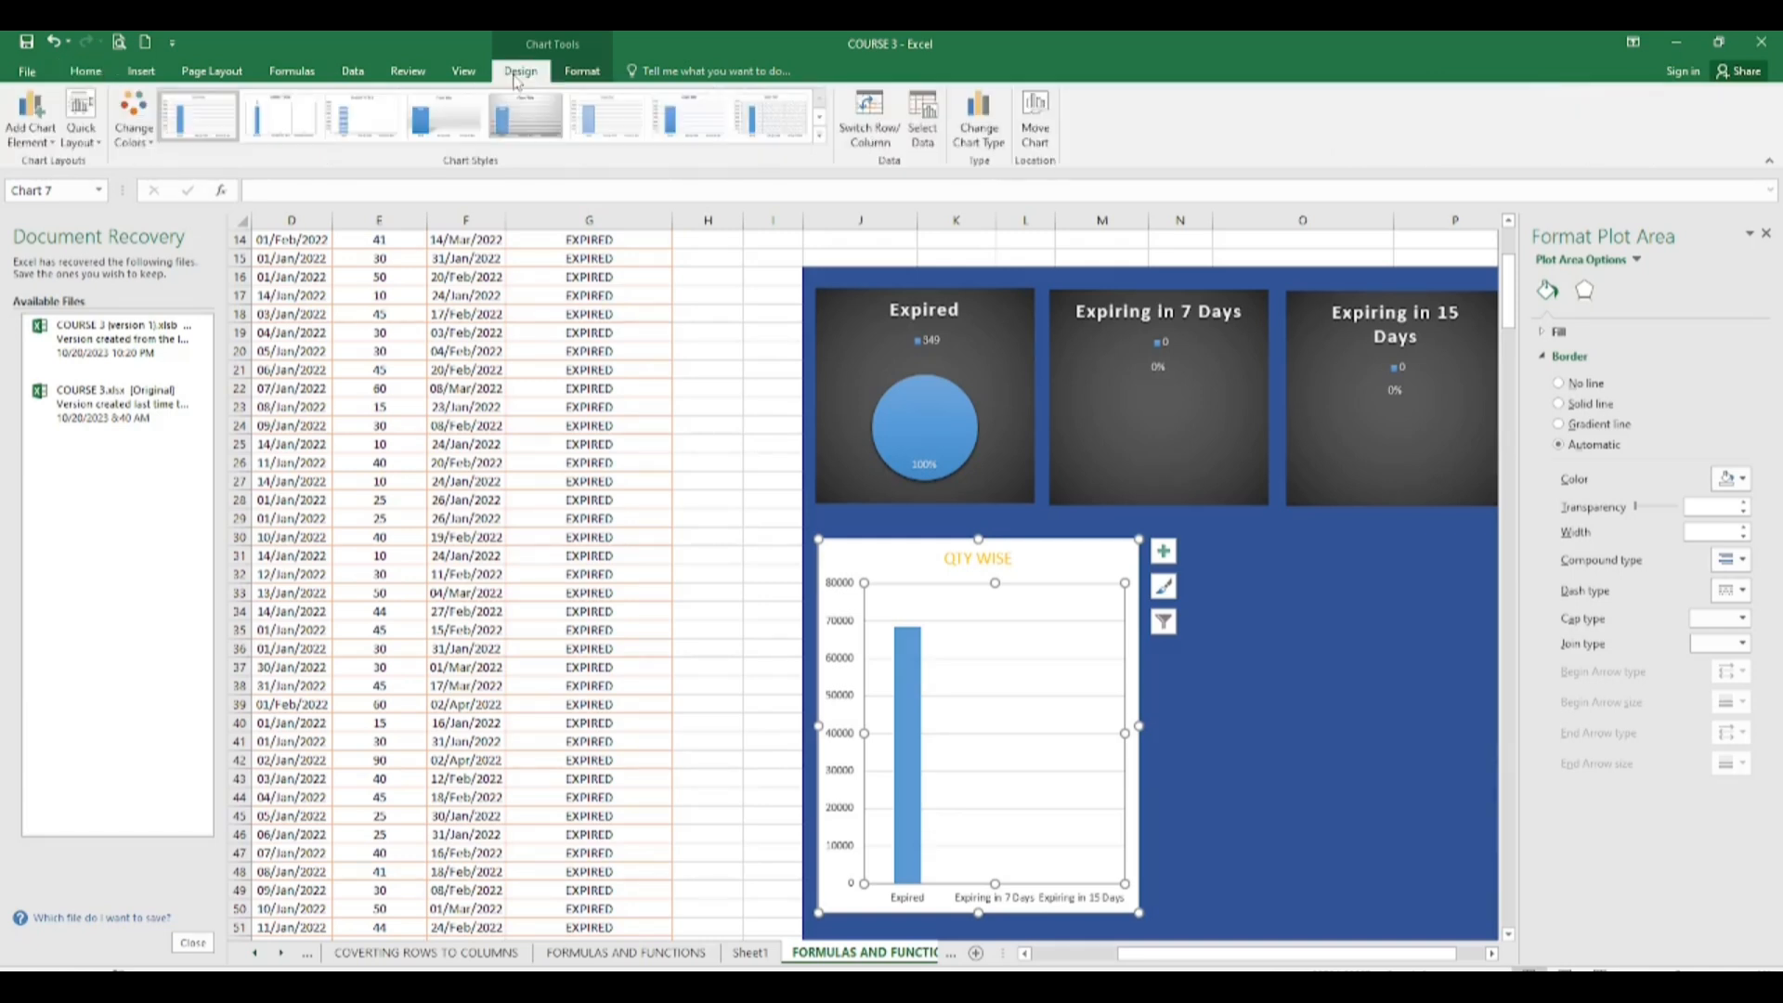
{"action": "left_click", "coordinate": [820, 118]}
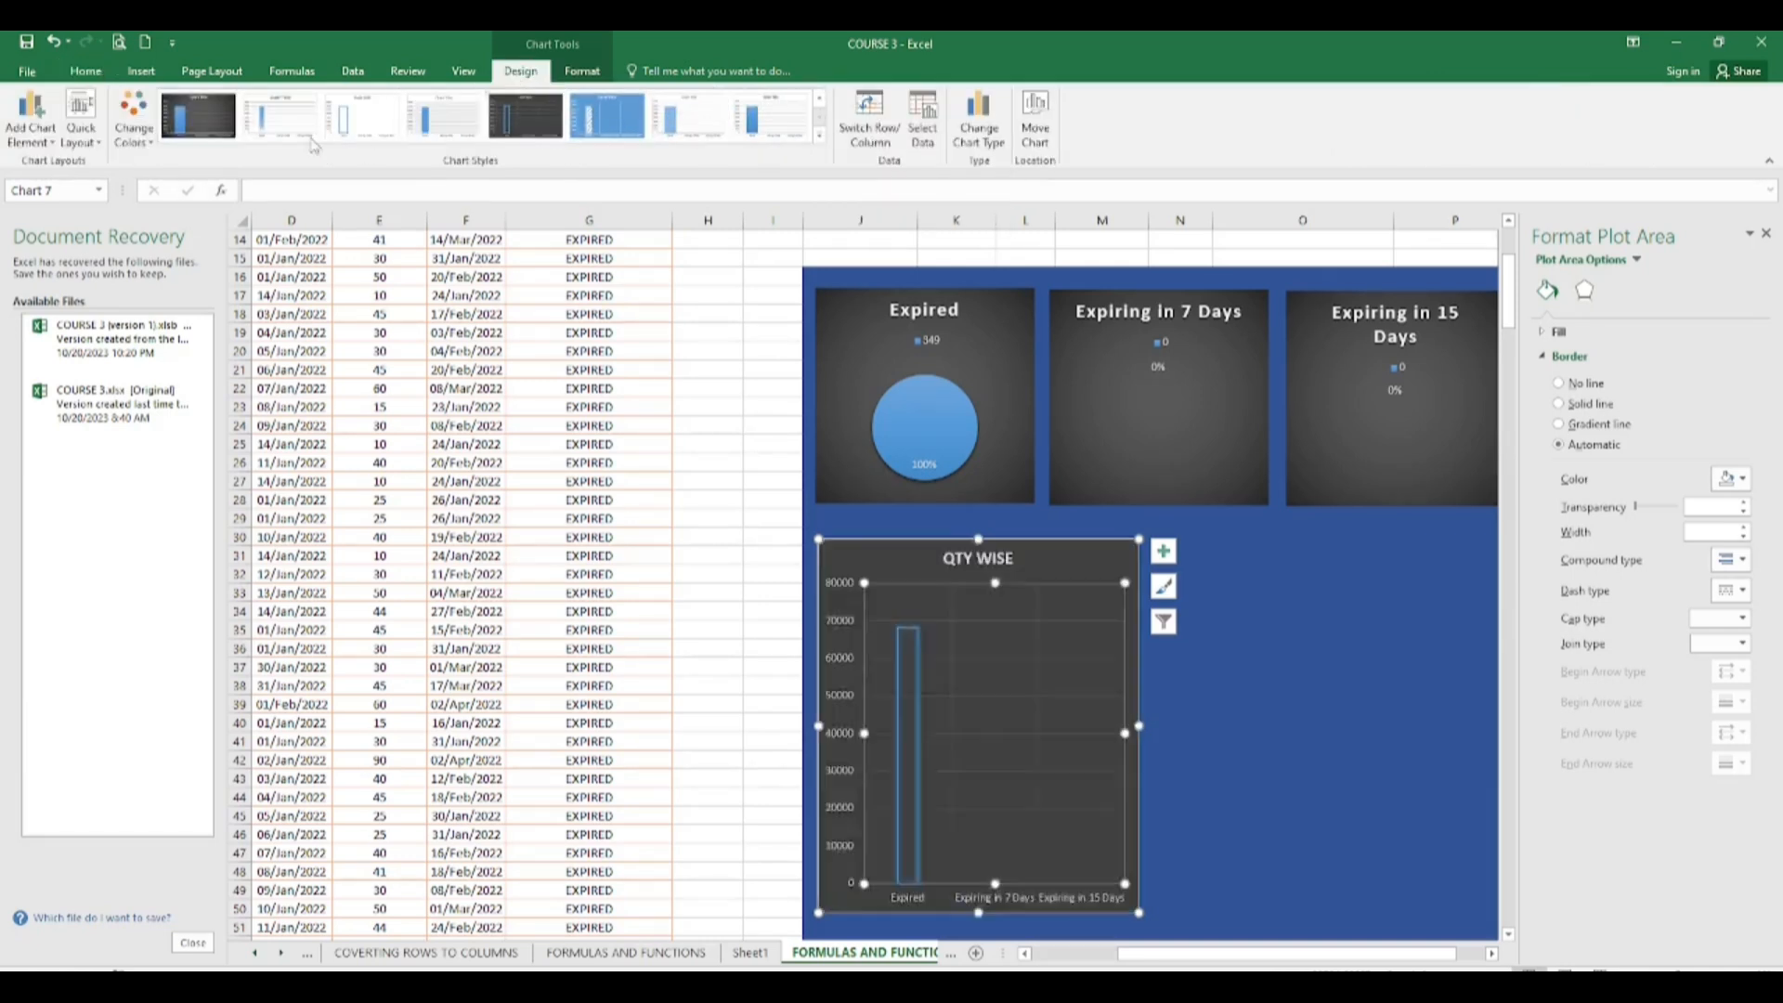
{"action": "left_click", "coordinate": [197, 118]}
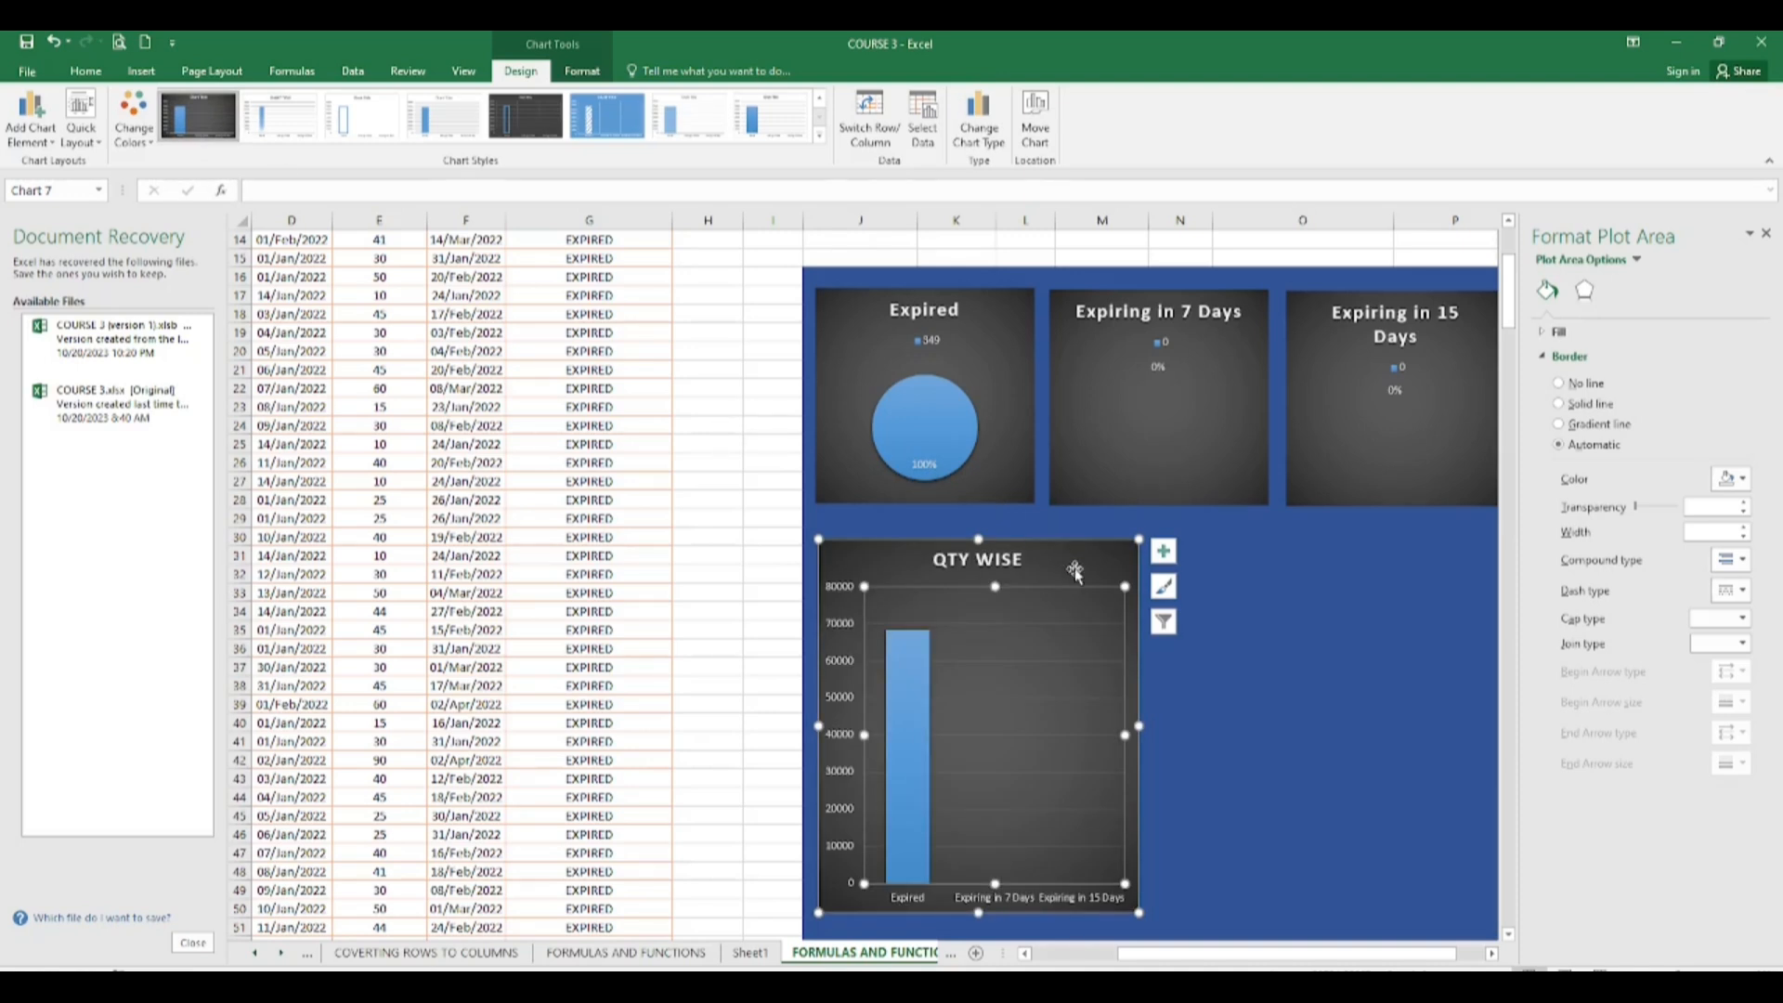
{"action": "left_click", "coordinate": [1306, 716]}
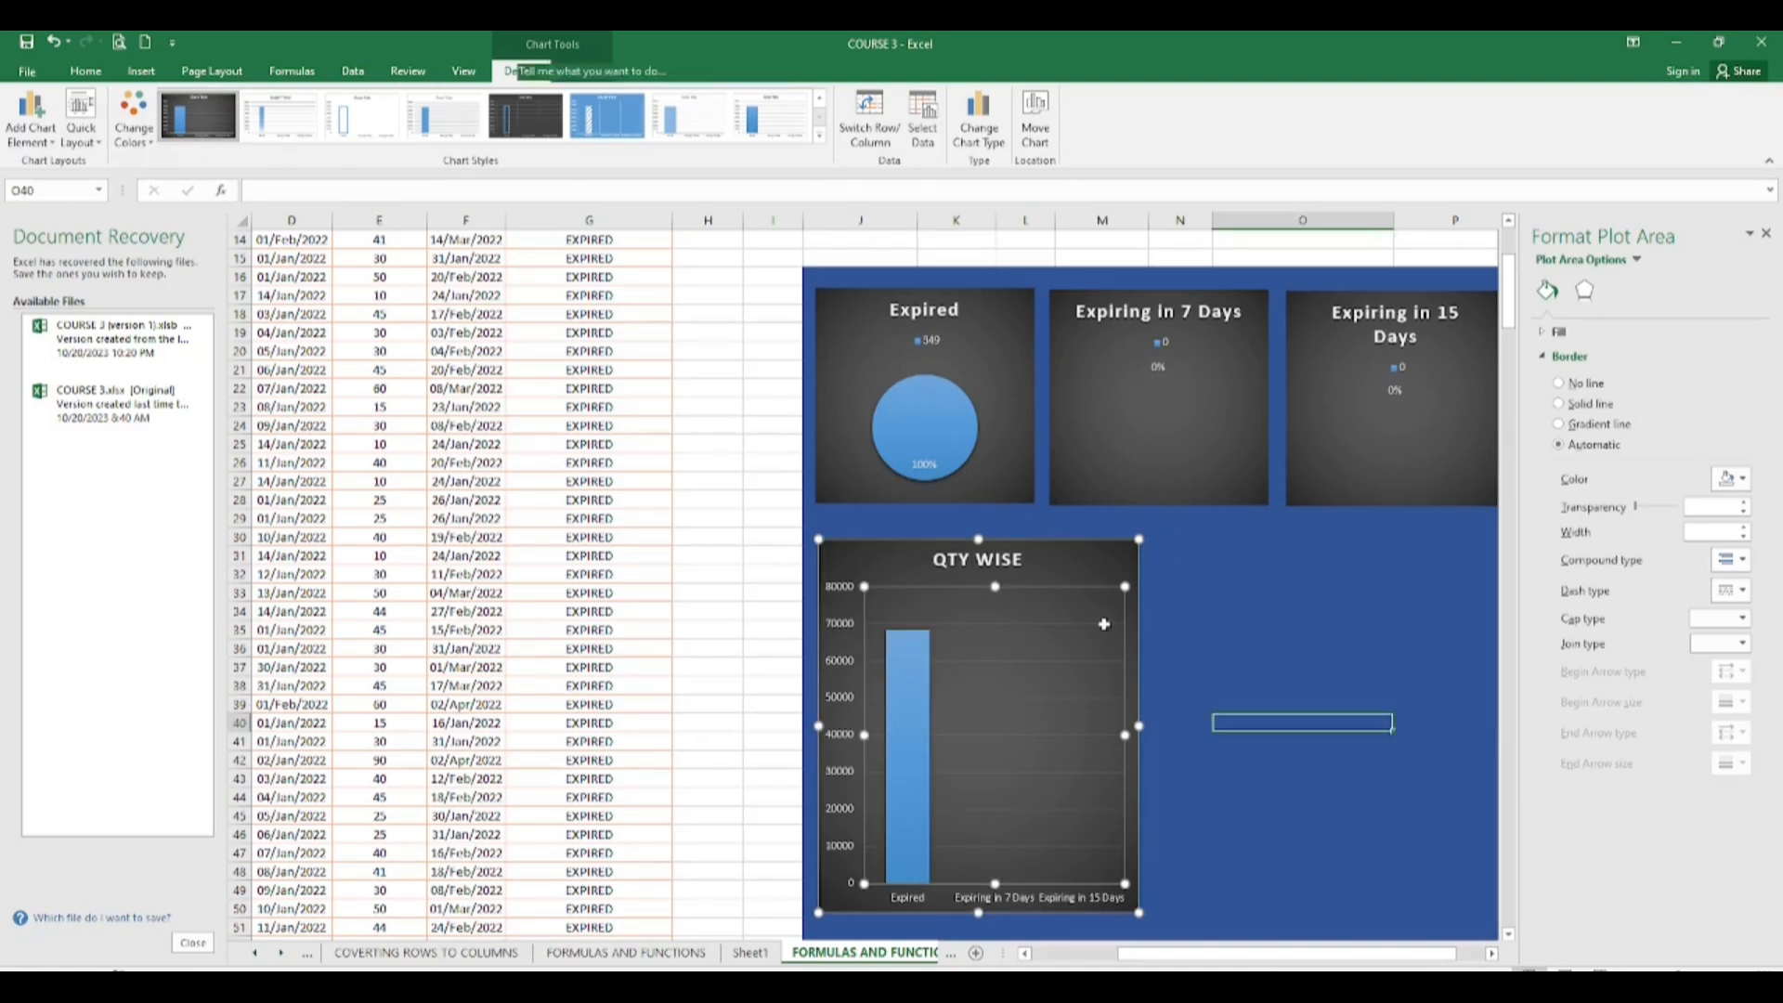
Step: Color the title text of the dark-styled QTY WISE chart gold
{"action": "left_click", "coordinate": [980, 561]}
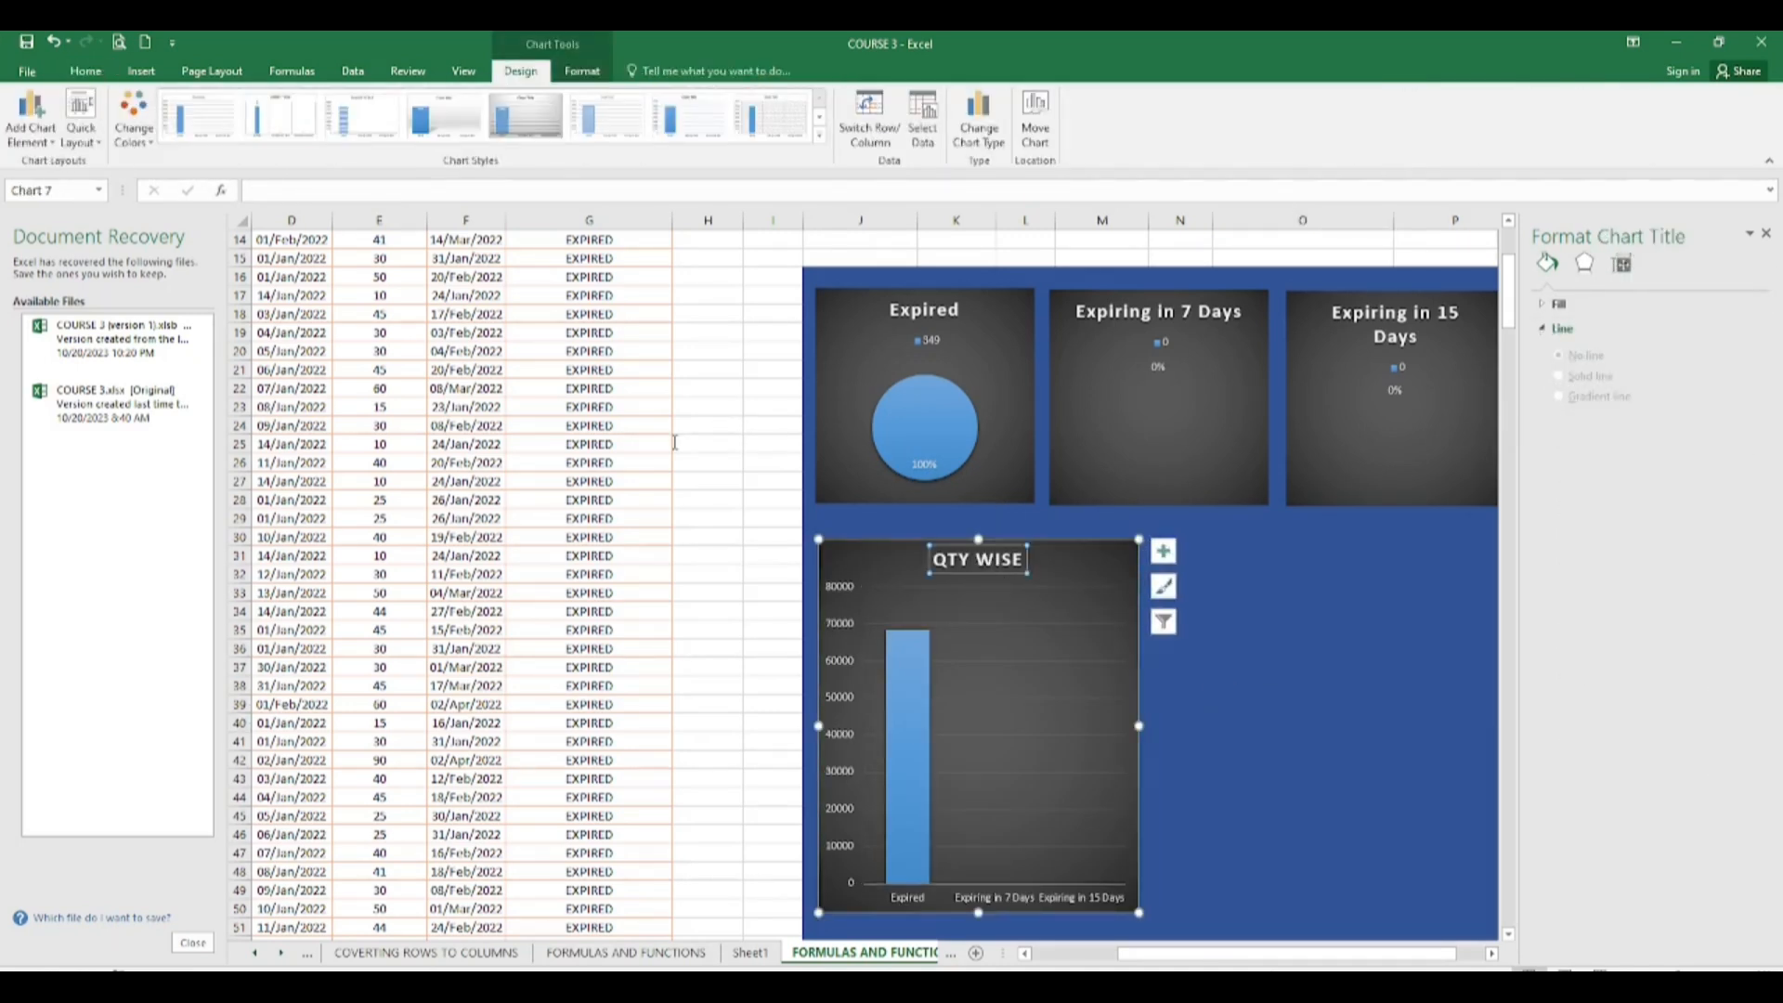
{"action": "left_click", "coordinate": [85, 71]}
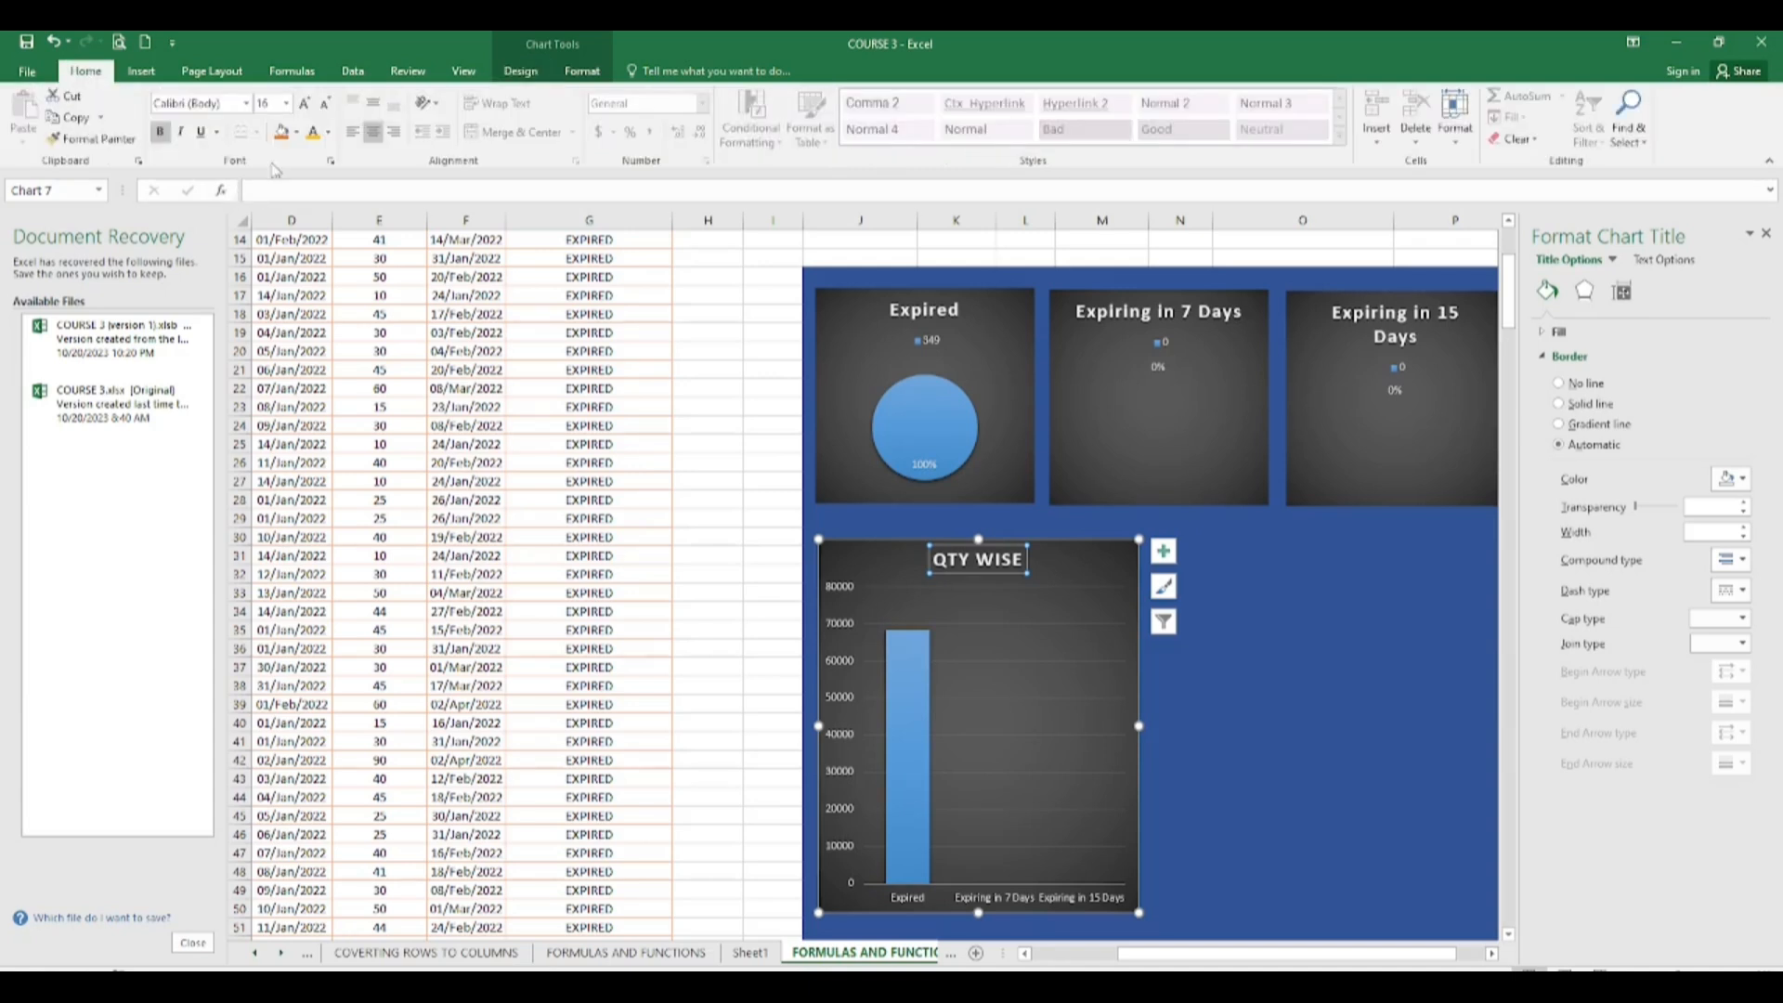
{"action": "left_click", "coordinate": [314, 131]}
{"action": "left_click", "coordinate": [1349, 698]}
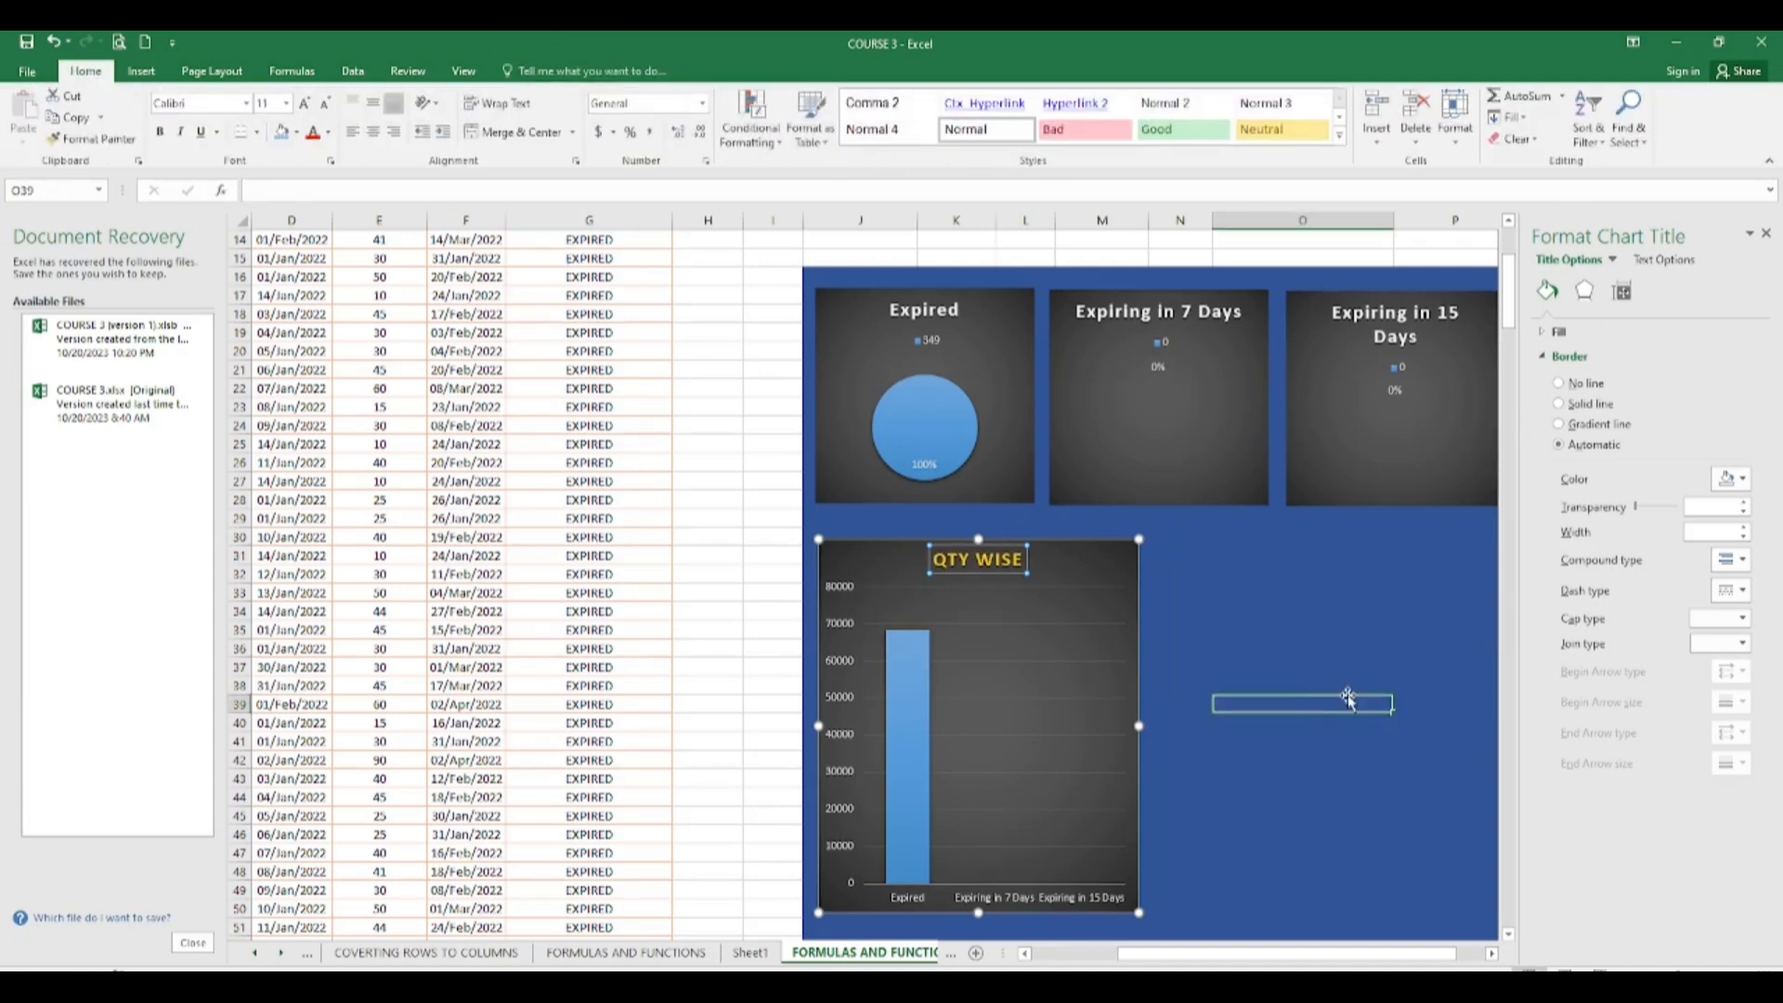
Step: Add data labels to the columns of the QTY WISE chart
{"action": "left_click", "coordinate": [1069, 661]}
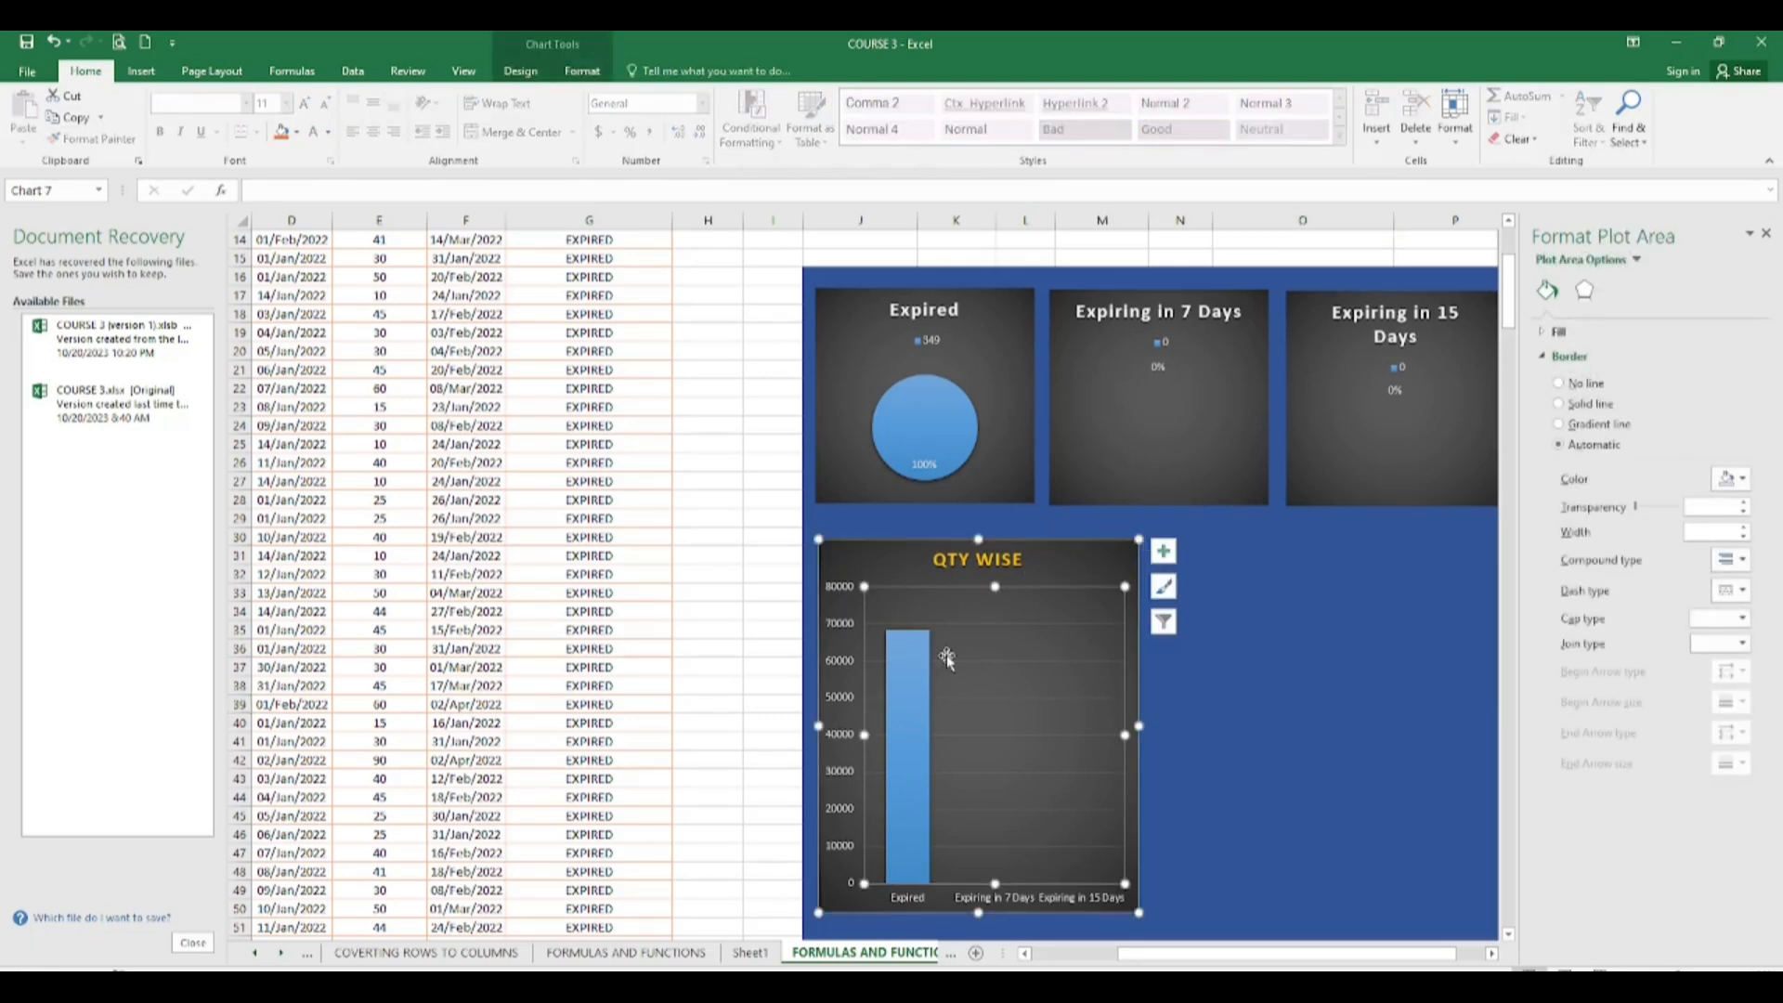
{"action": "left_click", "coordinate": [1166, 554]}
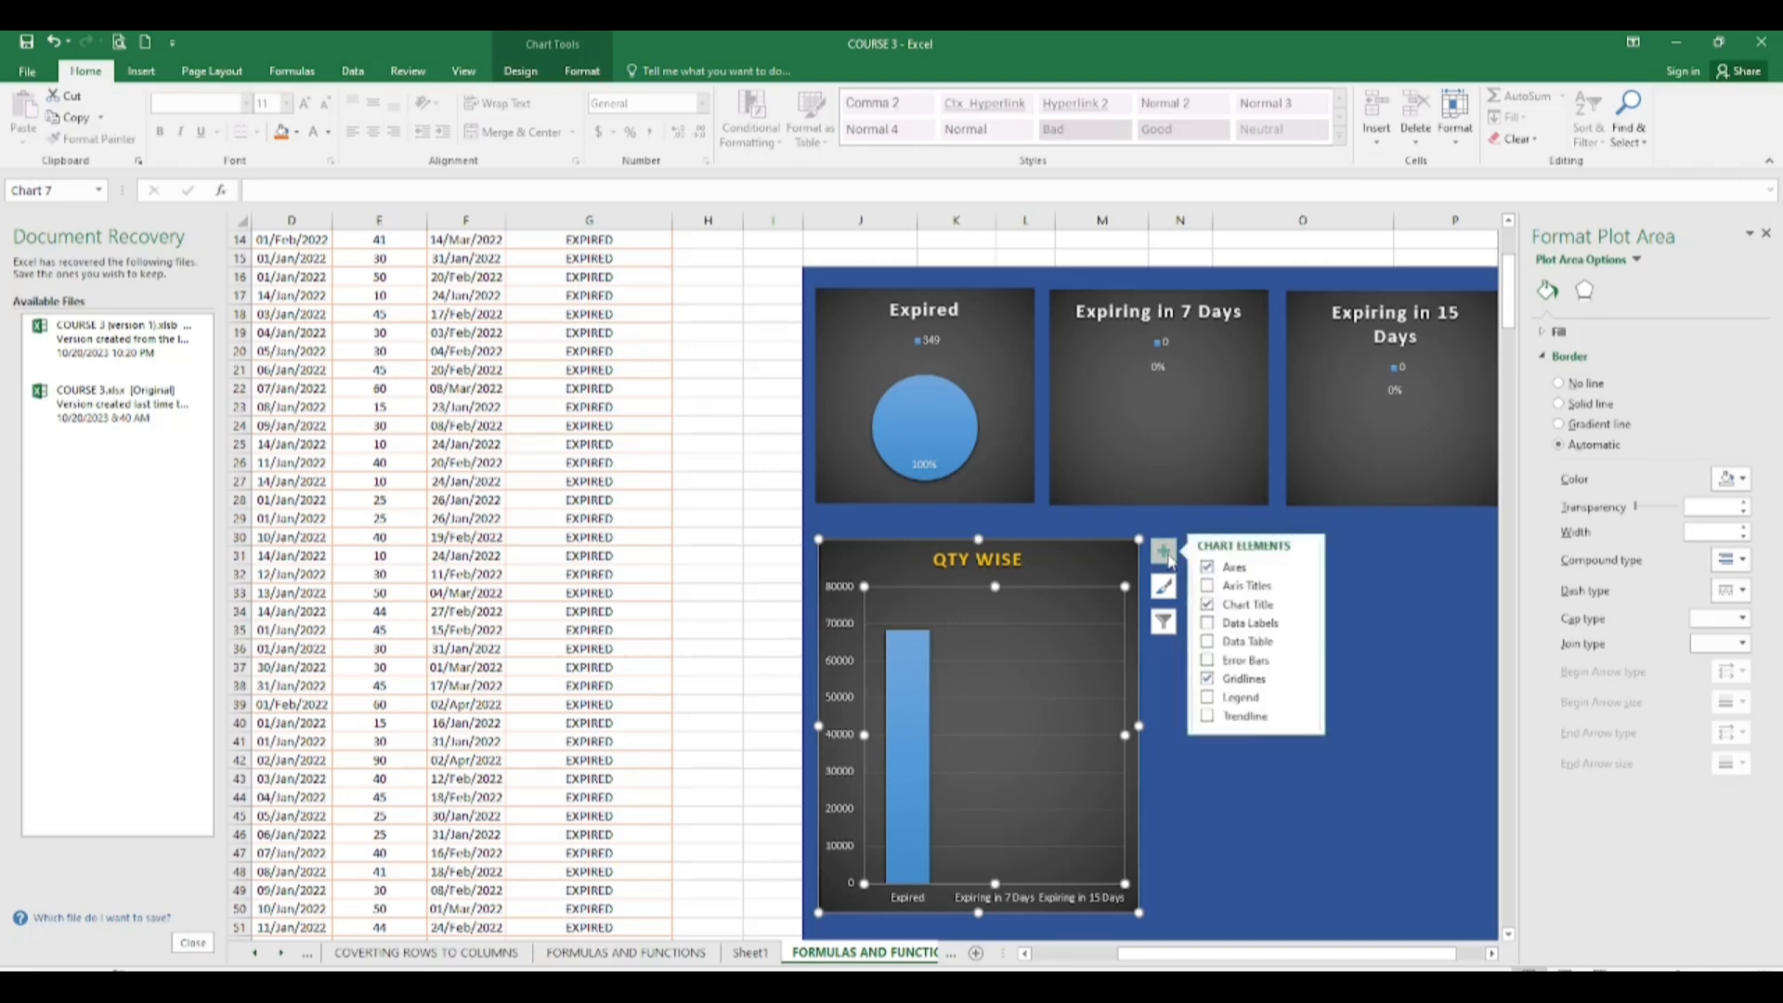
{"action": "left_click", "coordinate": [1210, 625]}
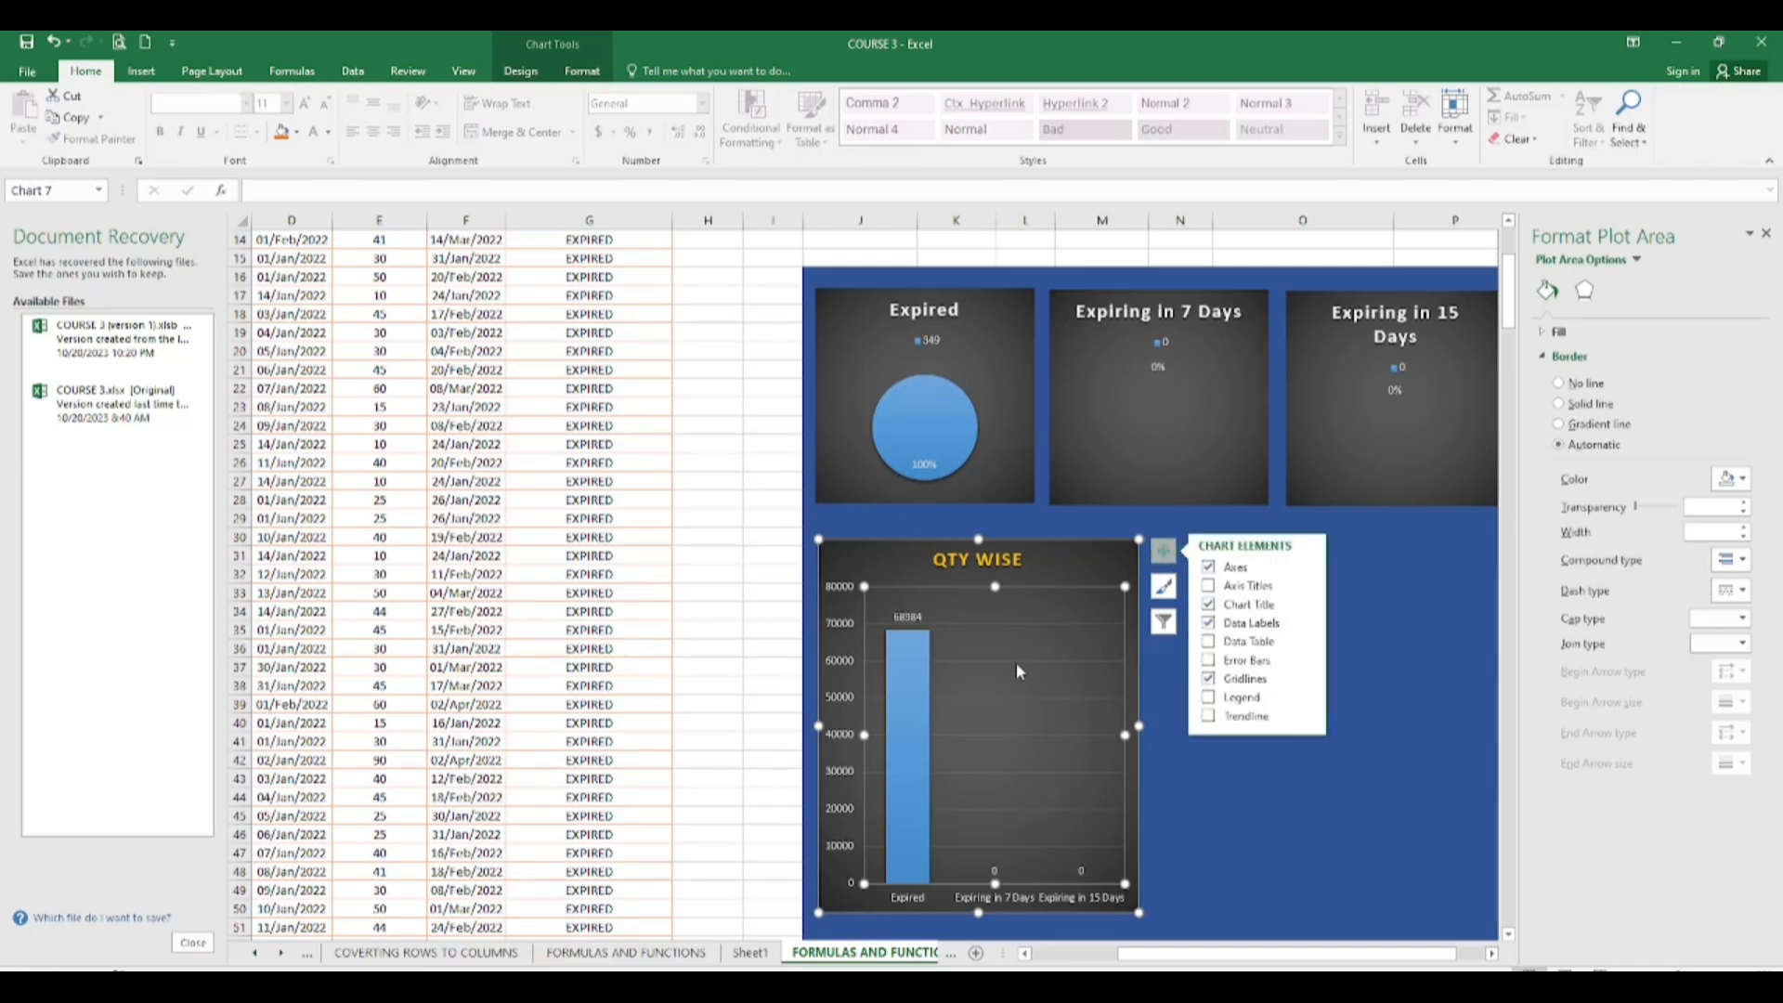
{"action": "left_click", "coordinate": [1293, 806]}
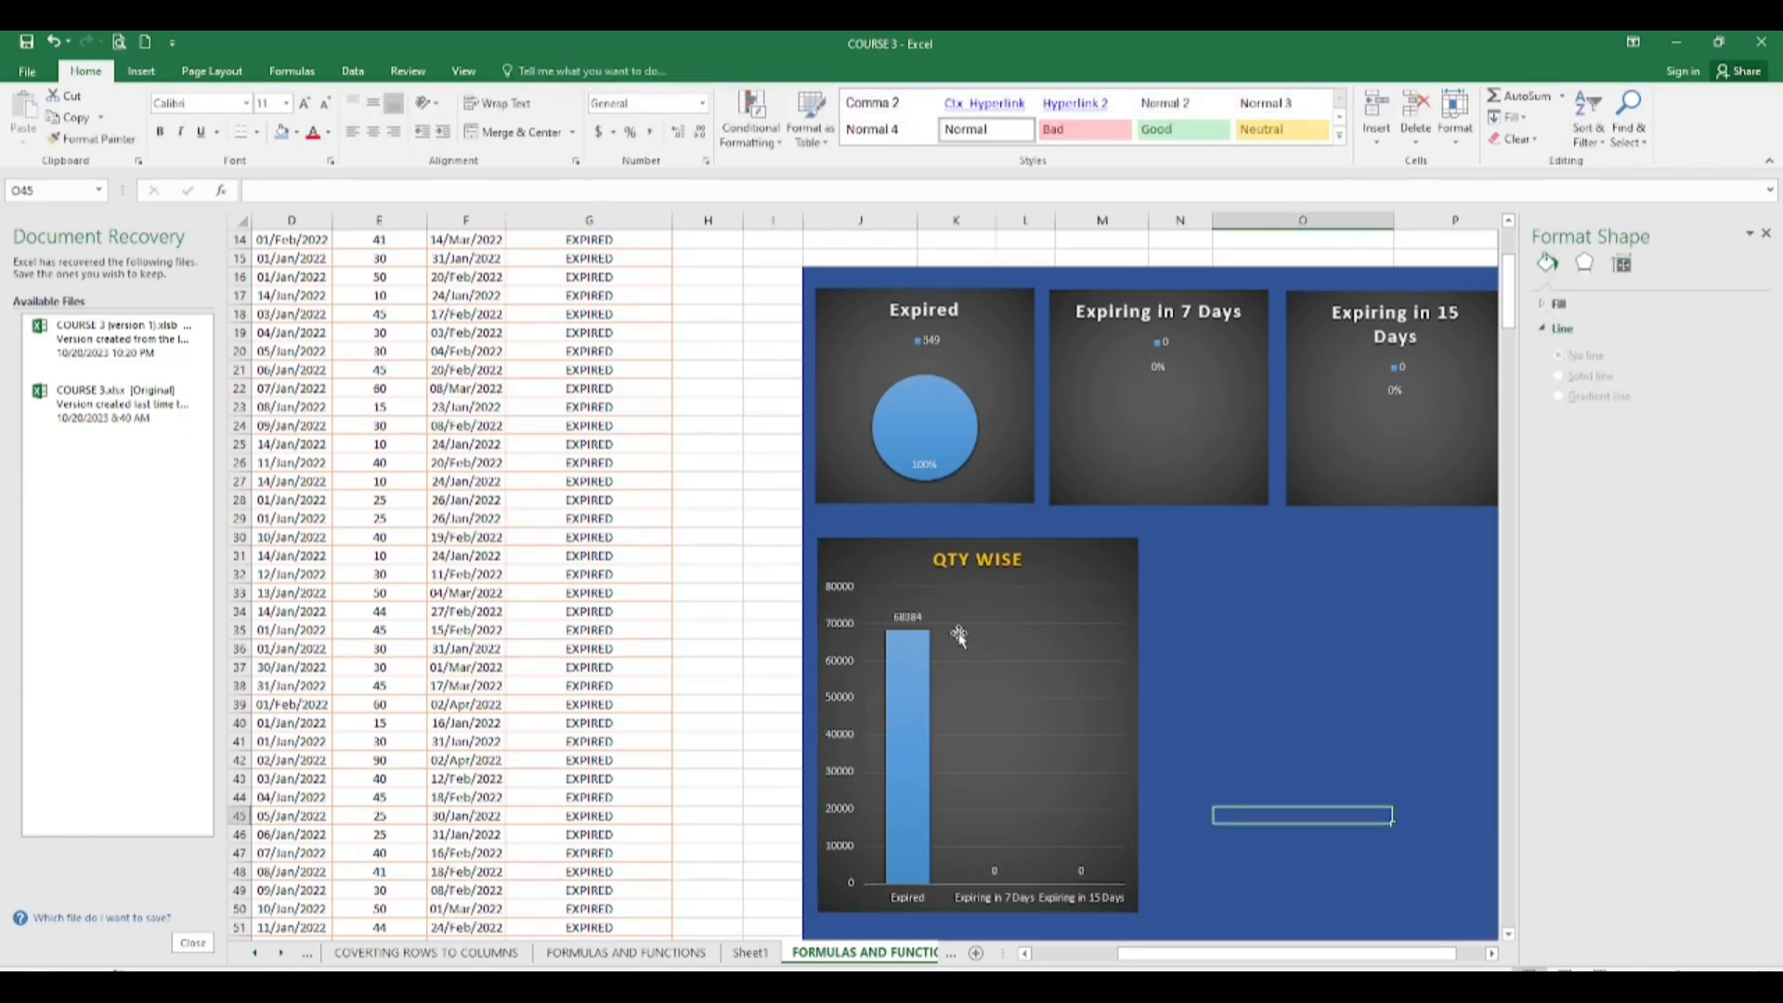
{"action": "left_click", "coordinate": [908, 616]}
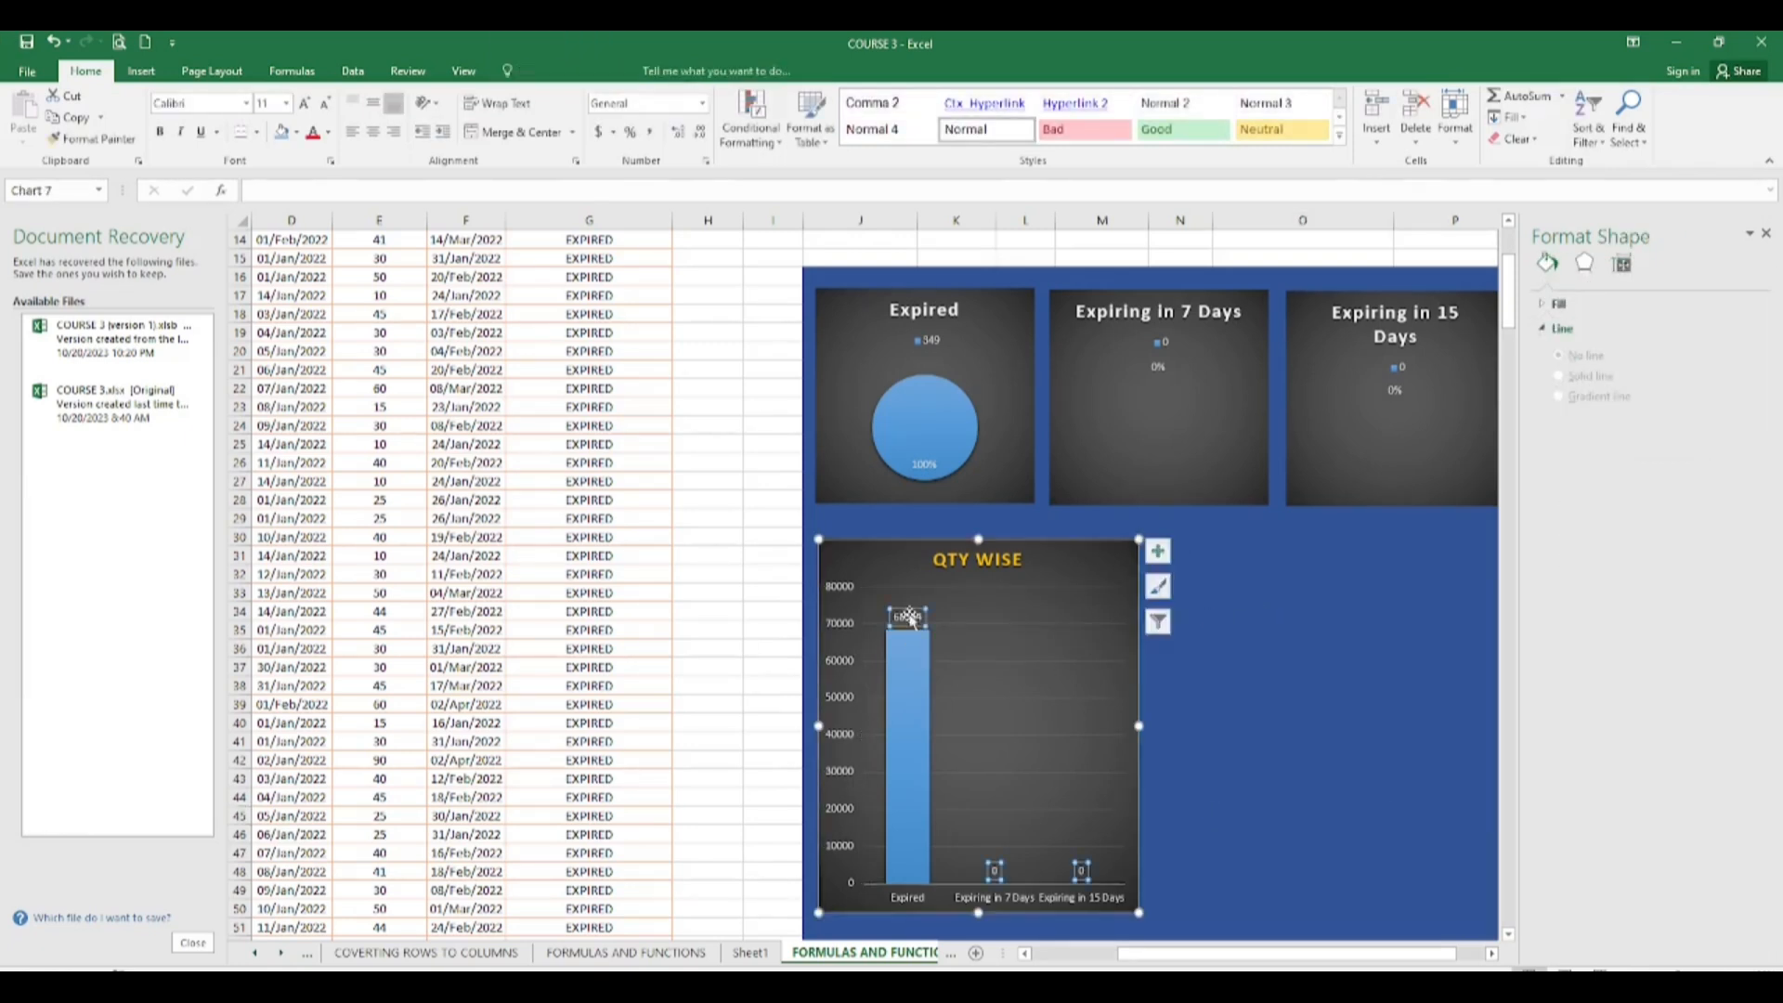
{"action": "left_click", "coordinate": [1309, 702]}
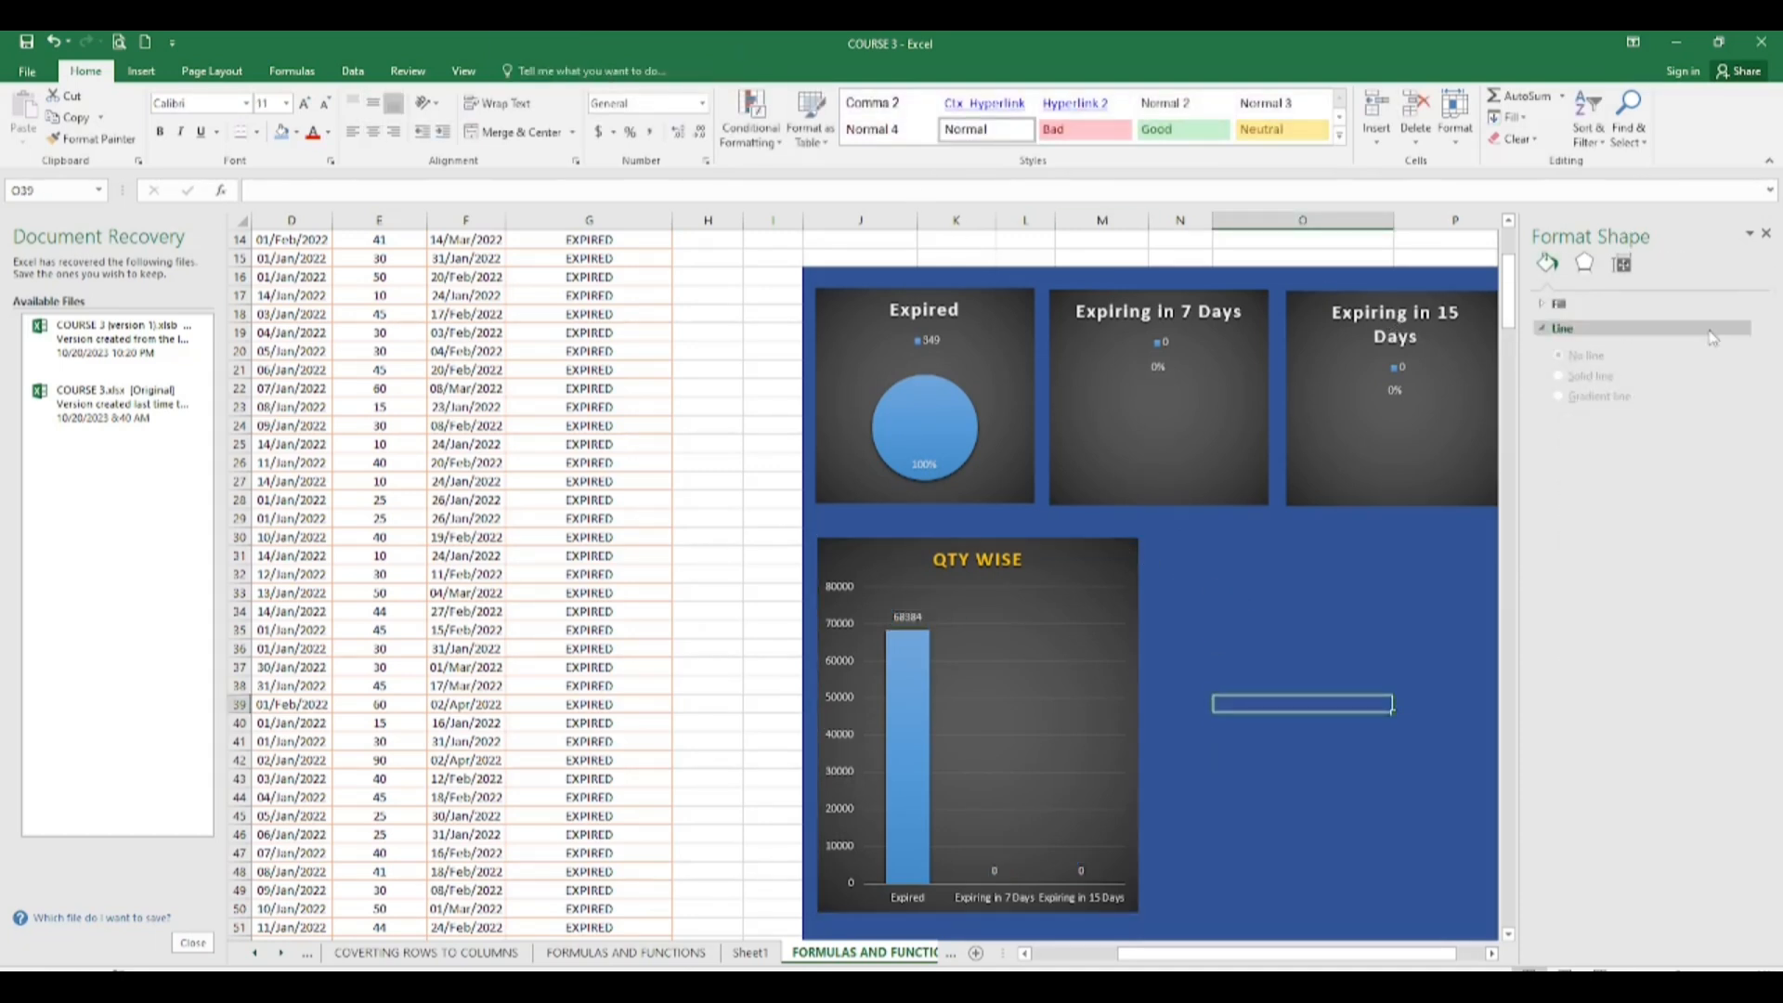
Step: Insert a clustered column chart of the Amount values in M8:M10 against the expiry status labels in J8:J10
{"action": "left_click", "coordinate": [1766, 233]}
{"action": "left_click_drag", "start_coordinate": [1776, 281], "coordinate": [1775, 243]}
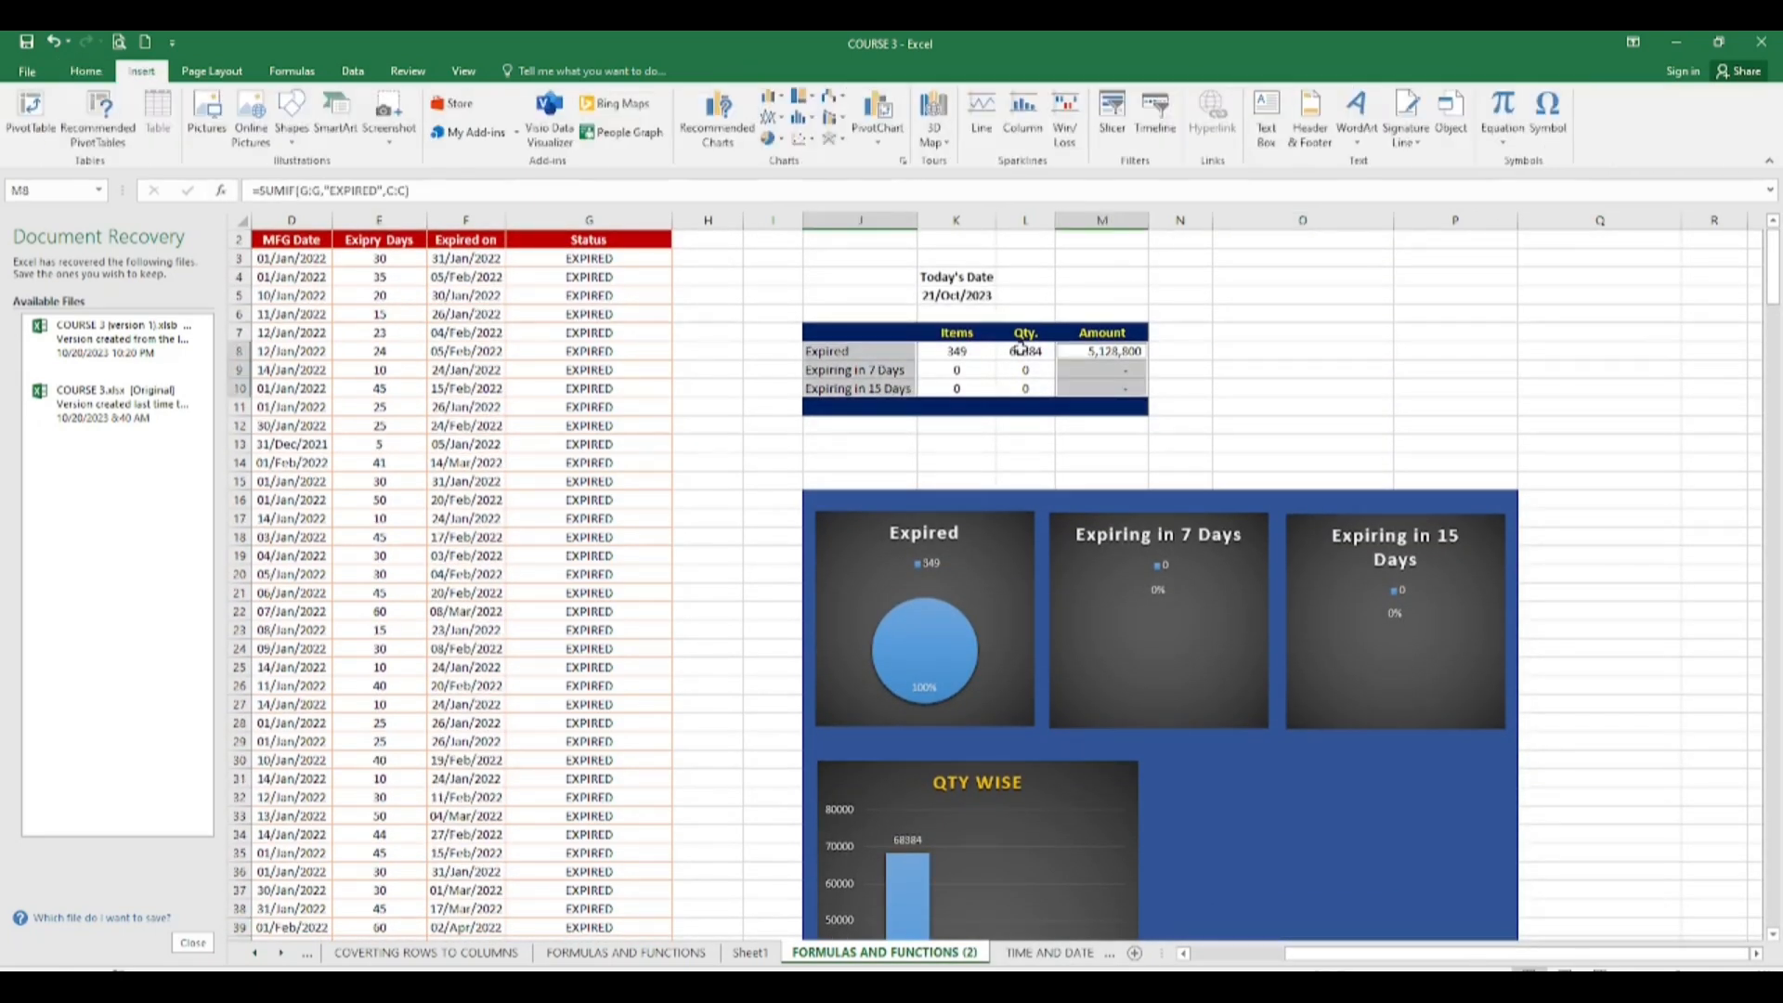
{"action": "left_click", "coordinate": [716, 116]}
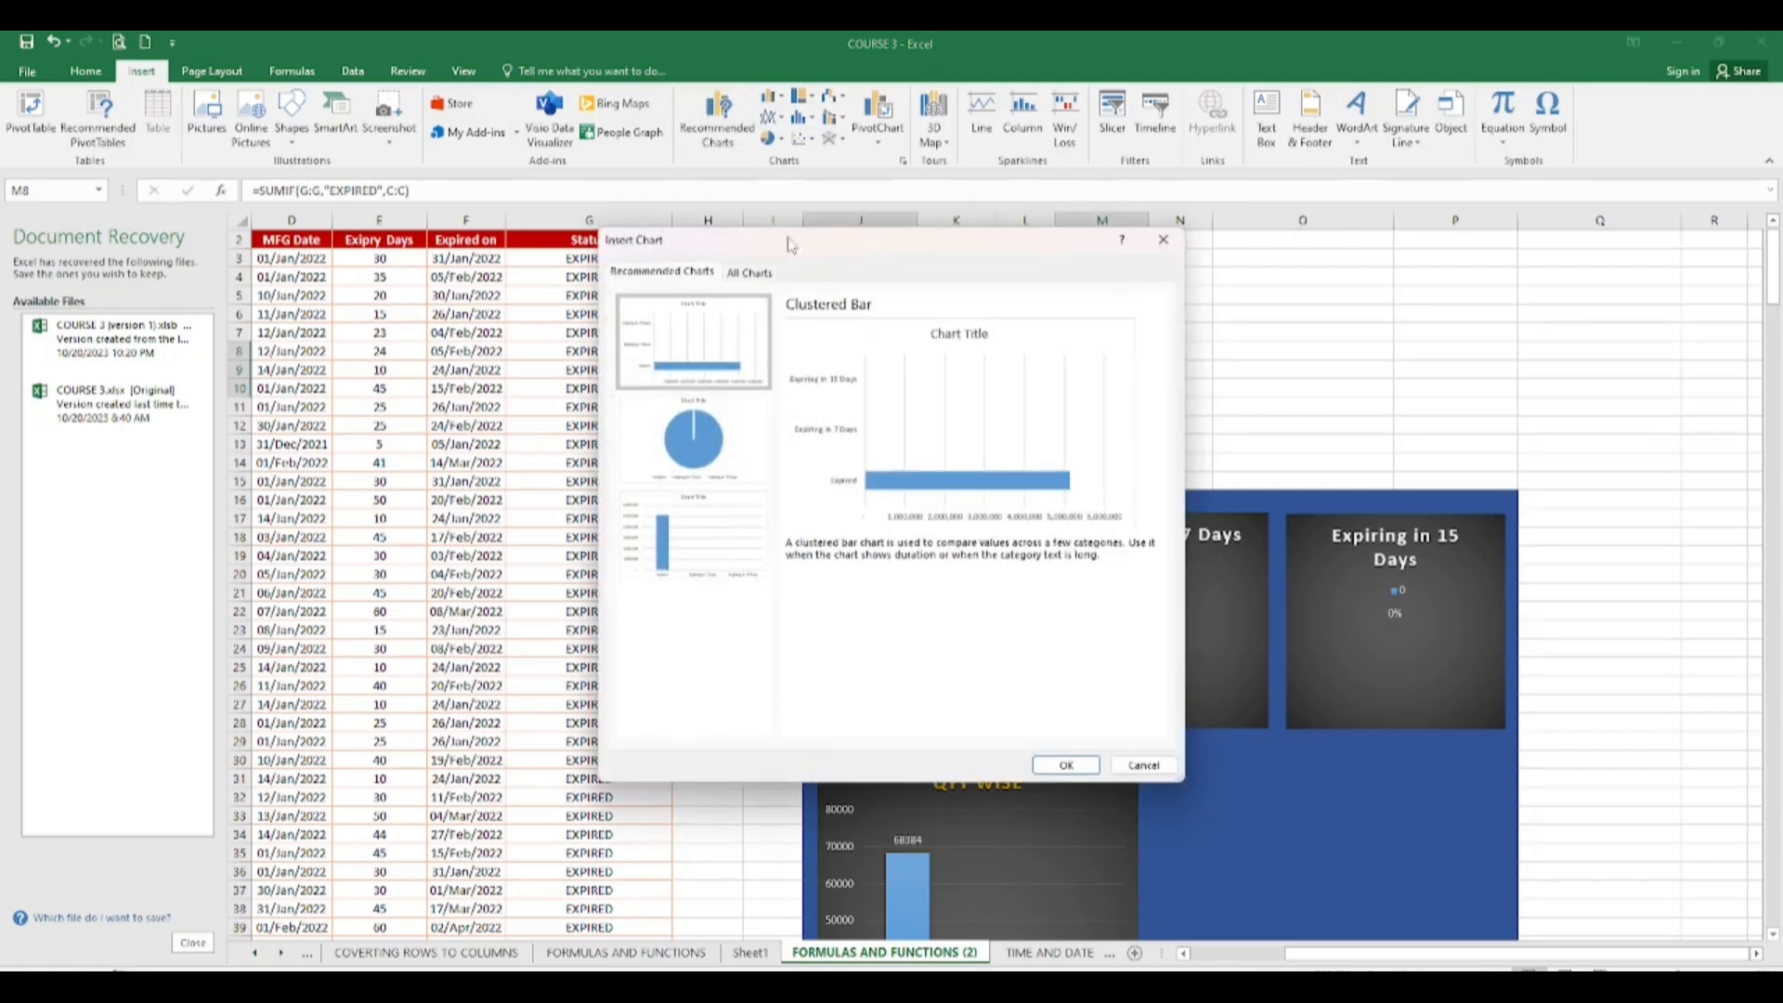
{"action": "left_click", "coordinate": [688, 553]}
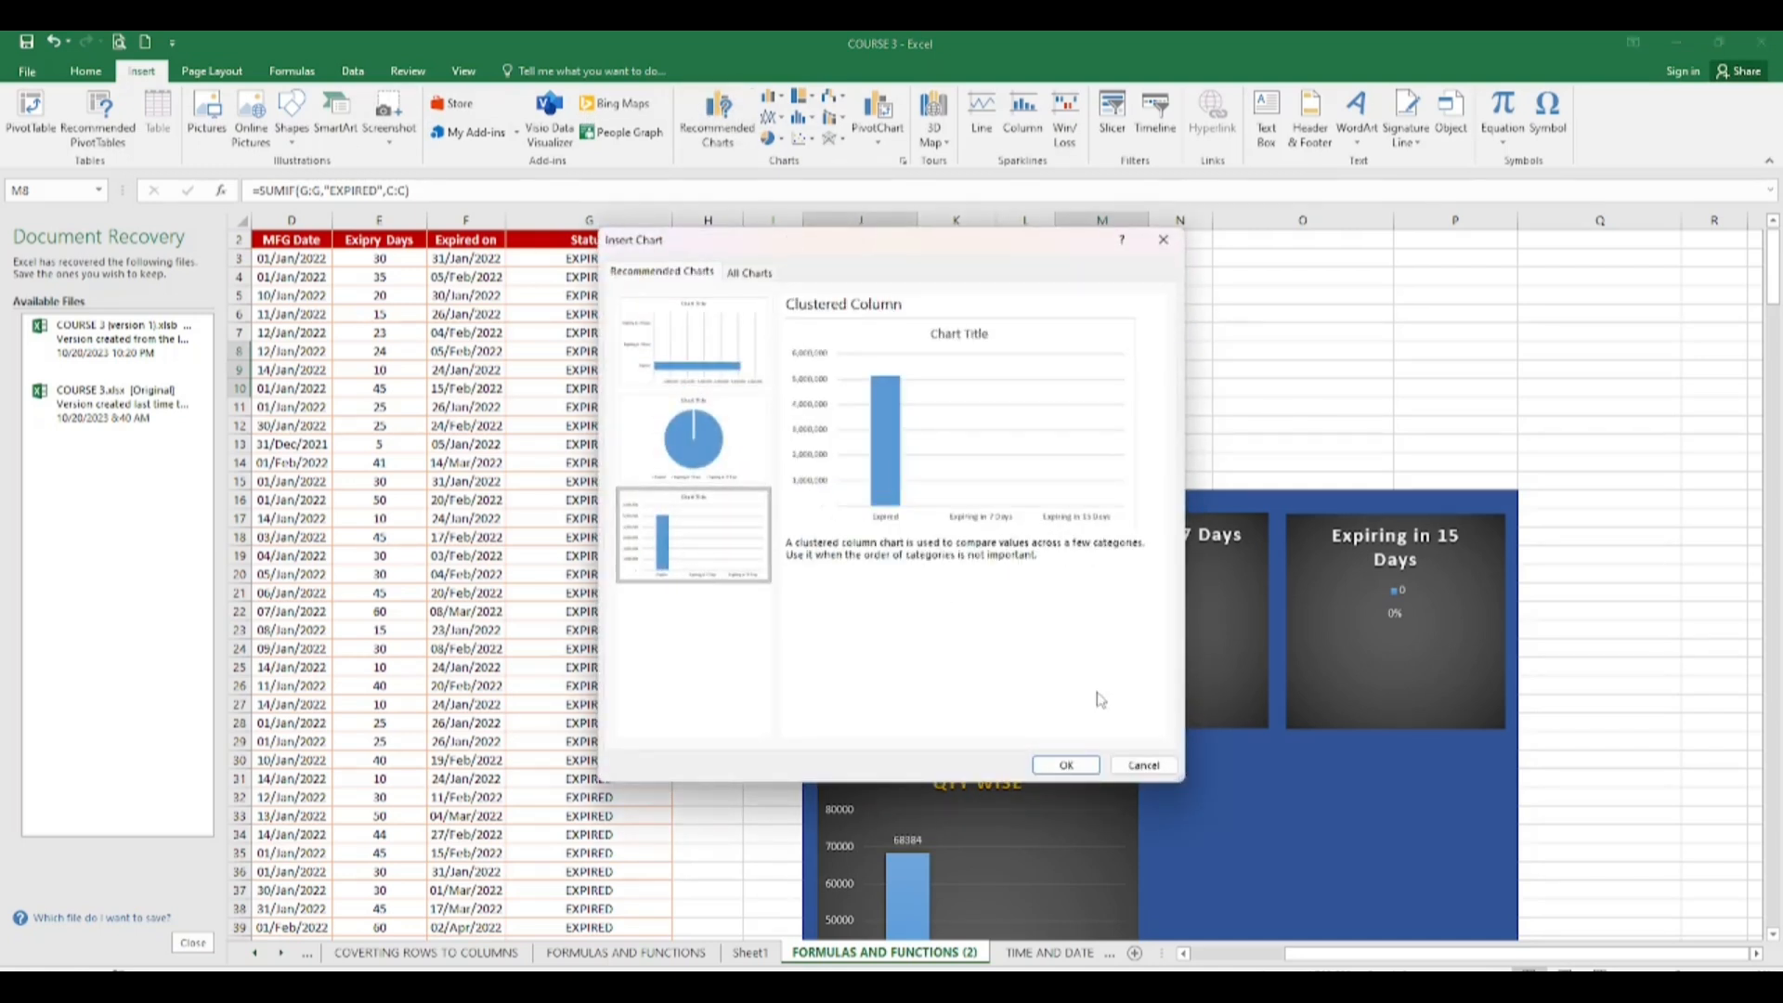
{"action": "left_click", "coordinate": [1058, 763]}
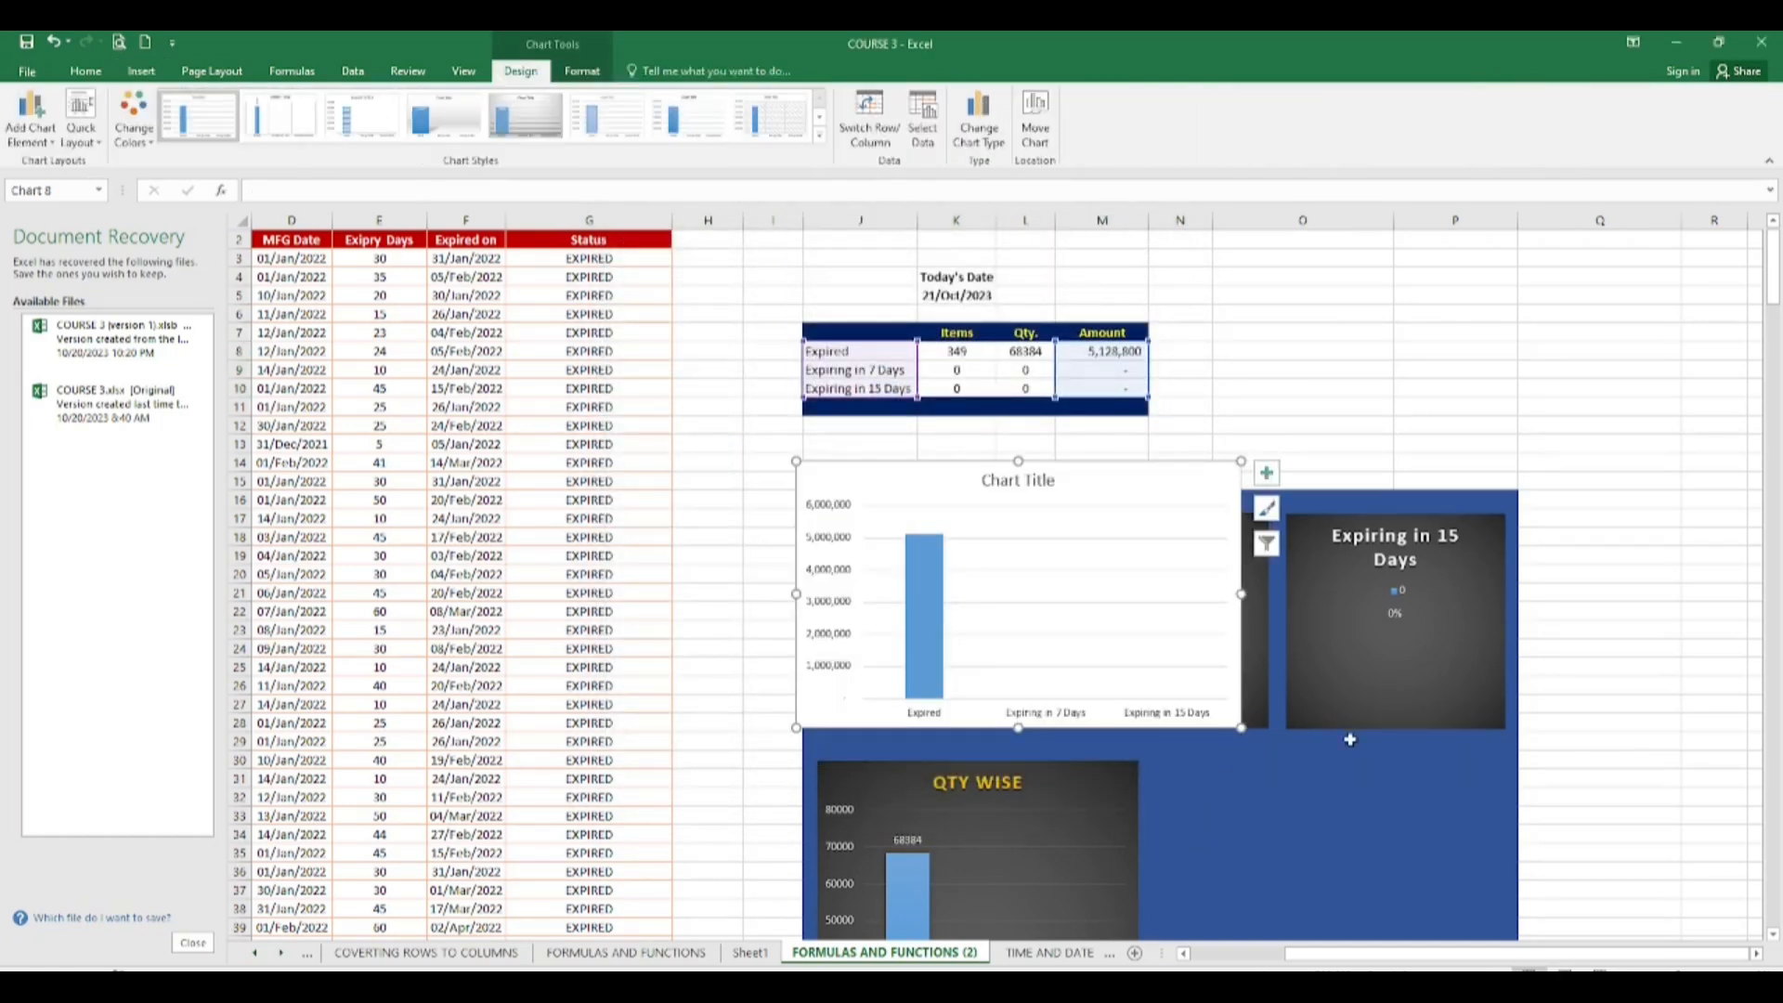
Step: Move the new amount chart beside the QTY WISE chart on the blue dashboard and resize it to about the same height and width
{"action": "mouse_move", "coordinate": [1154, 505]}
{"action": "left_mouse_down"}
{"action": "mouse_move", "coordinate": [1290, 756]}
{"action": "mouse_move", "coordinate": [1396, 765]}
{"action": "left_mouse_up"}
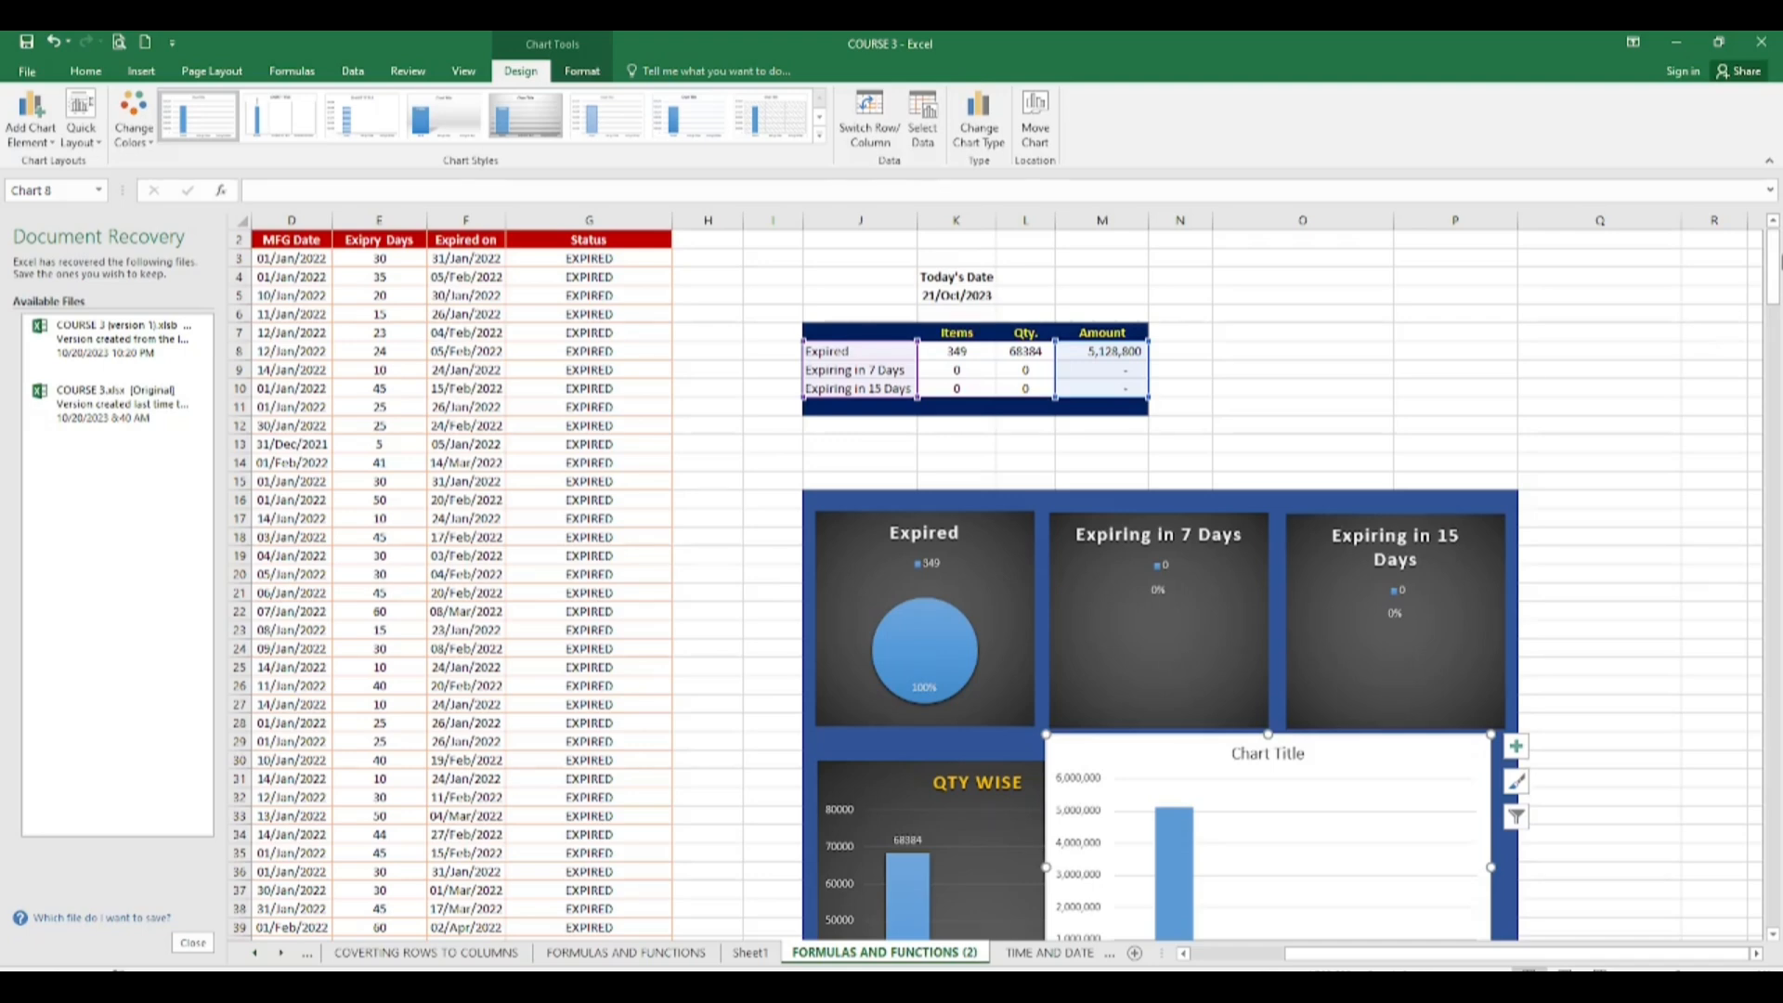
{"action": "mouse_move", "coordinate": [1777, 288]}
{"action": "left_mouse_down"}
{"action": "mouse_move", "coordinate": [1777, 330]}
{"action": "mouse_move", "coordinate": [1778, 304]}
{"action": "left_mouse_up"}
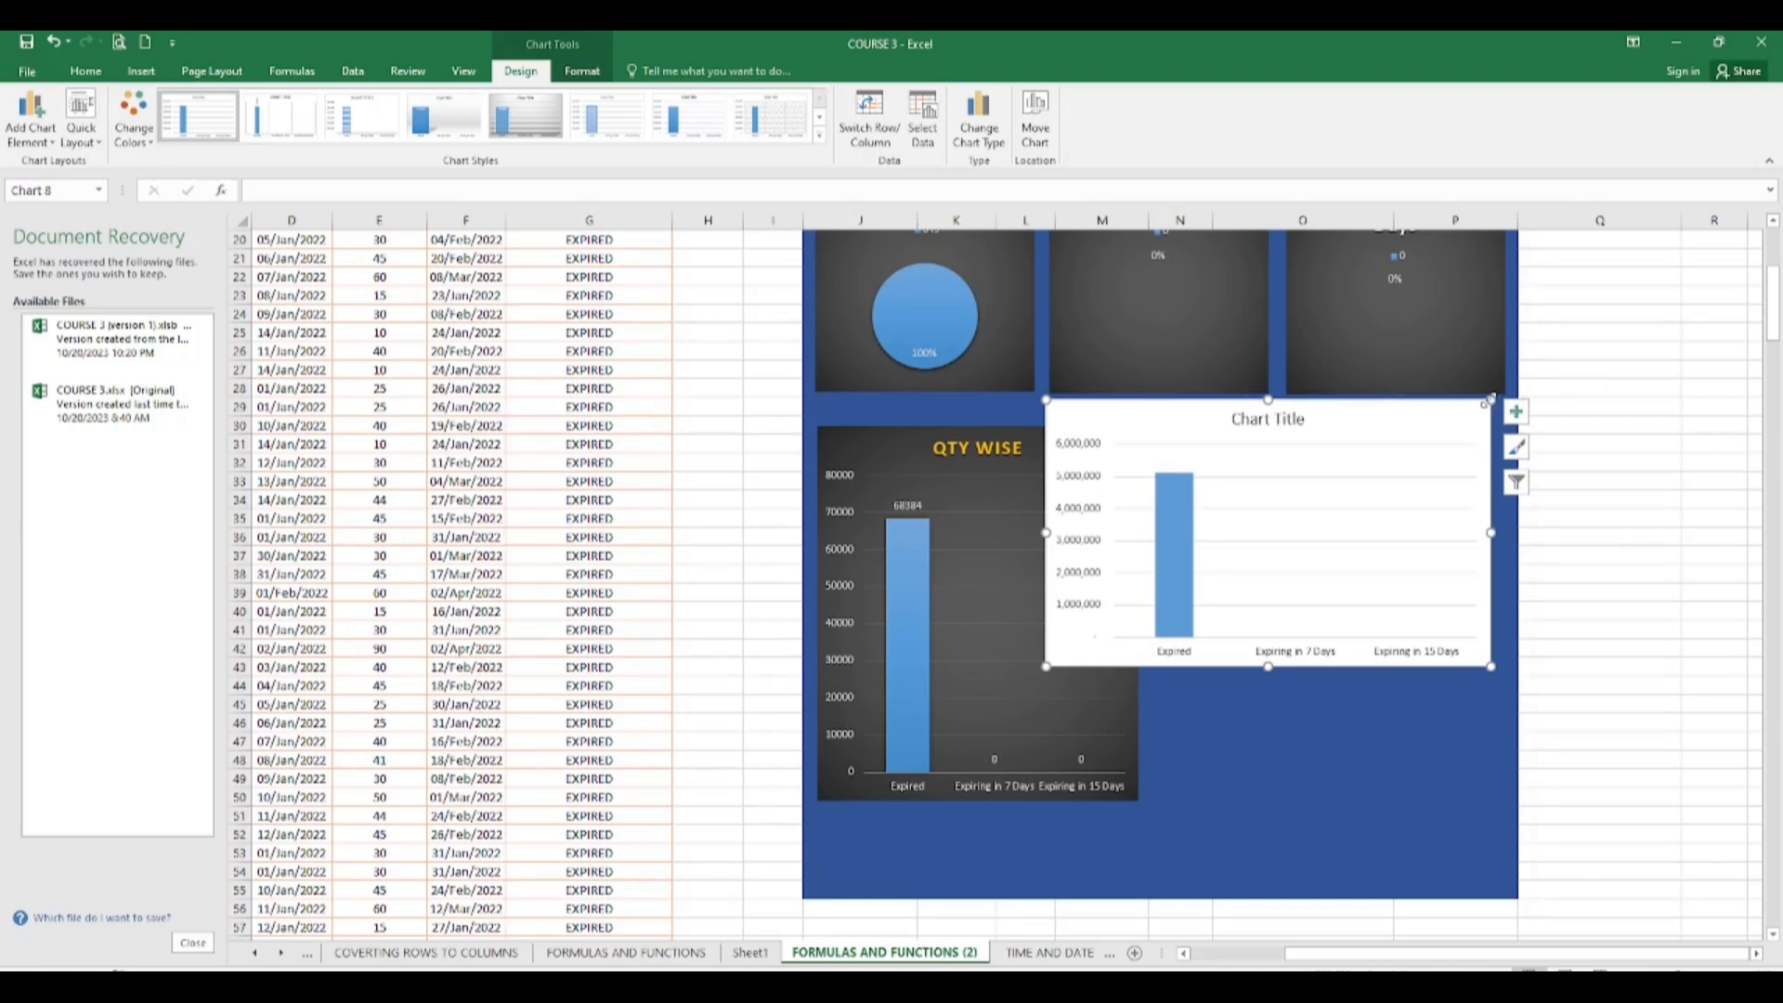
{"action": "left_click_drag", "start_coordinate": [1484, 403], "coordinate": [1444, 473]}
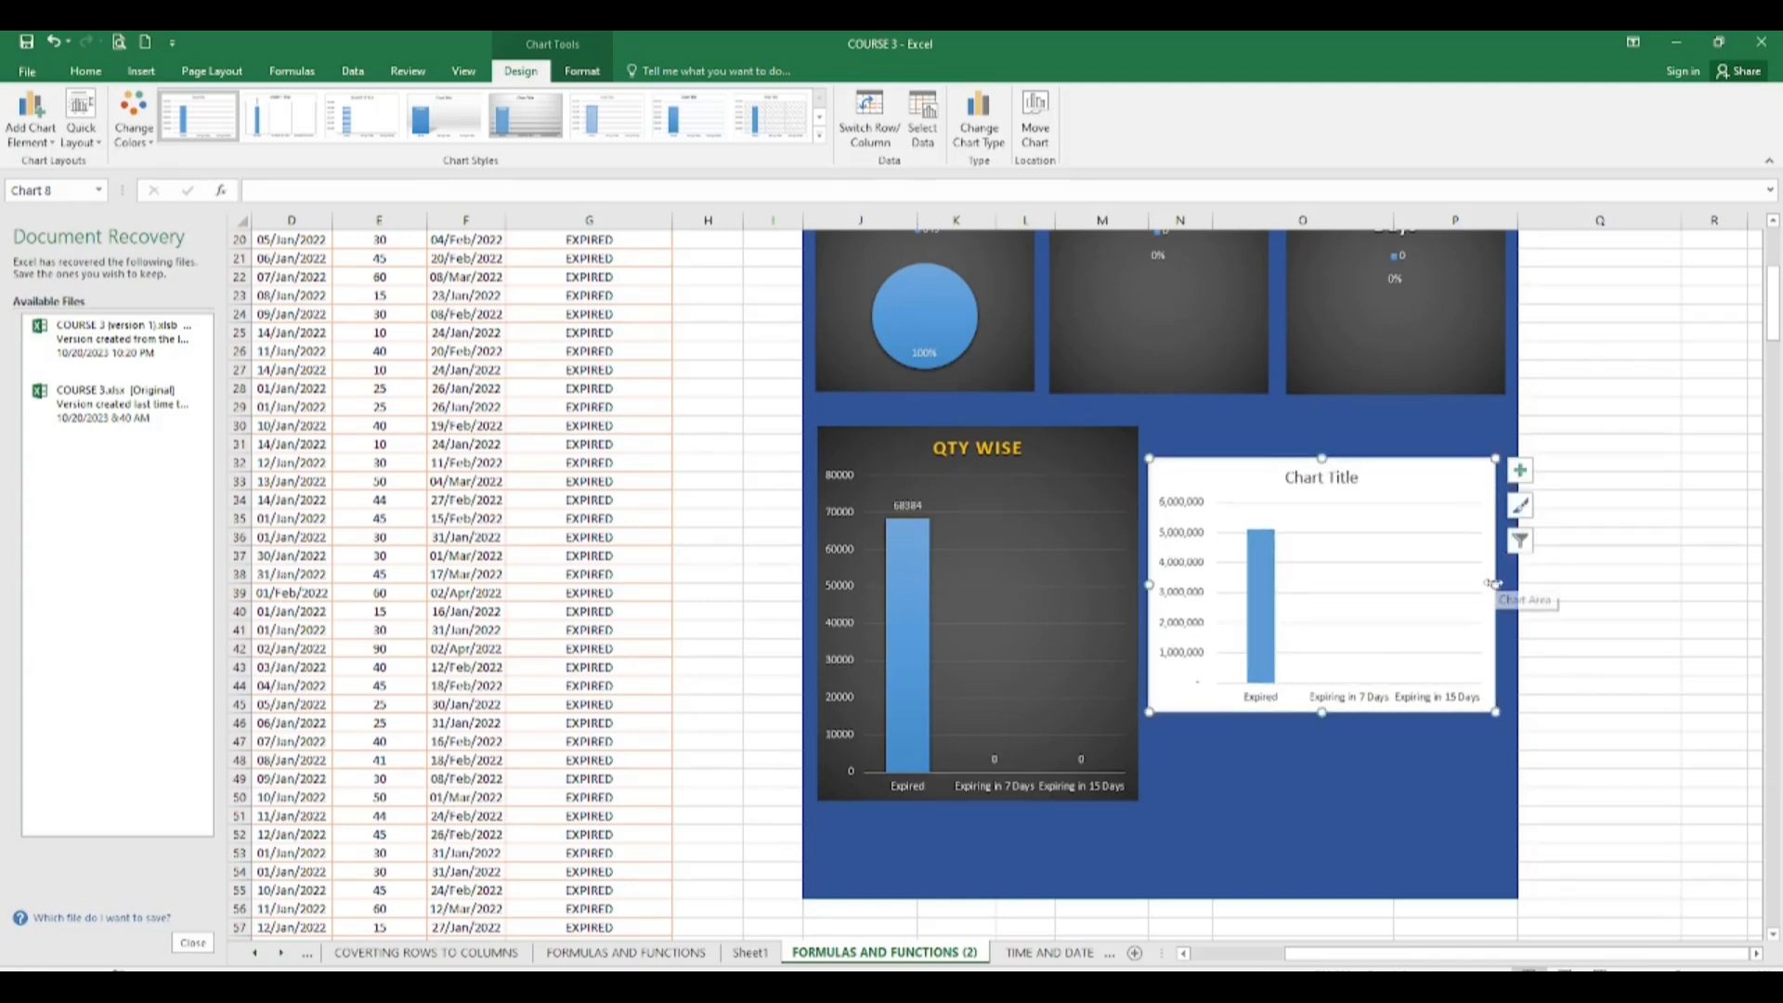
{"action": "left_click_drag", "start_coordinate": [1492, 585], "coordinate": [1454, 594]}
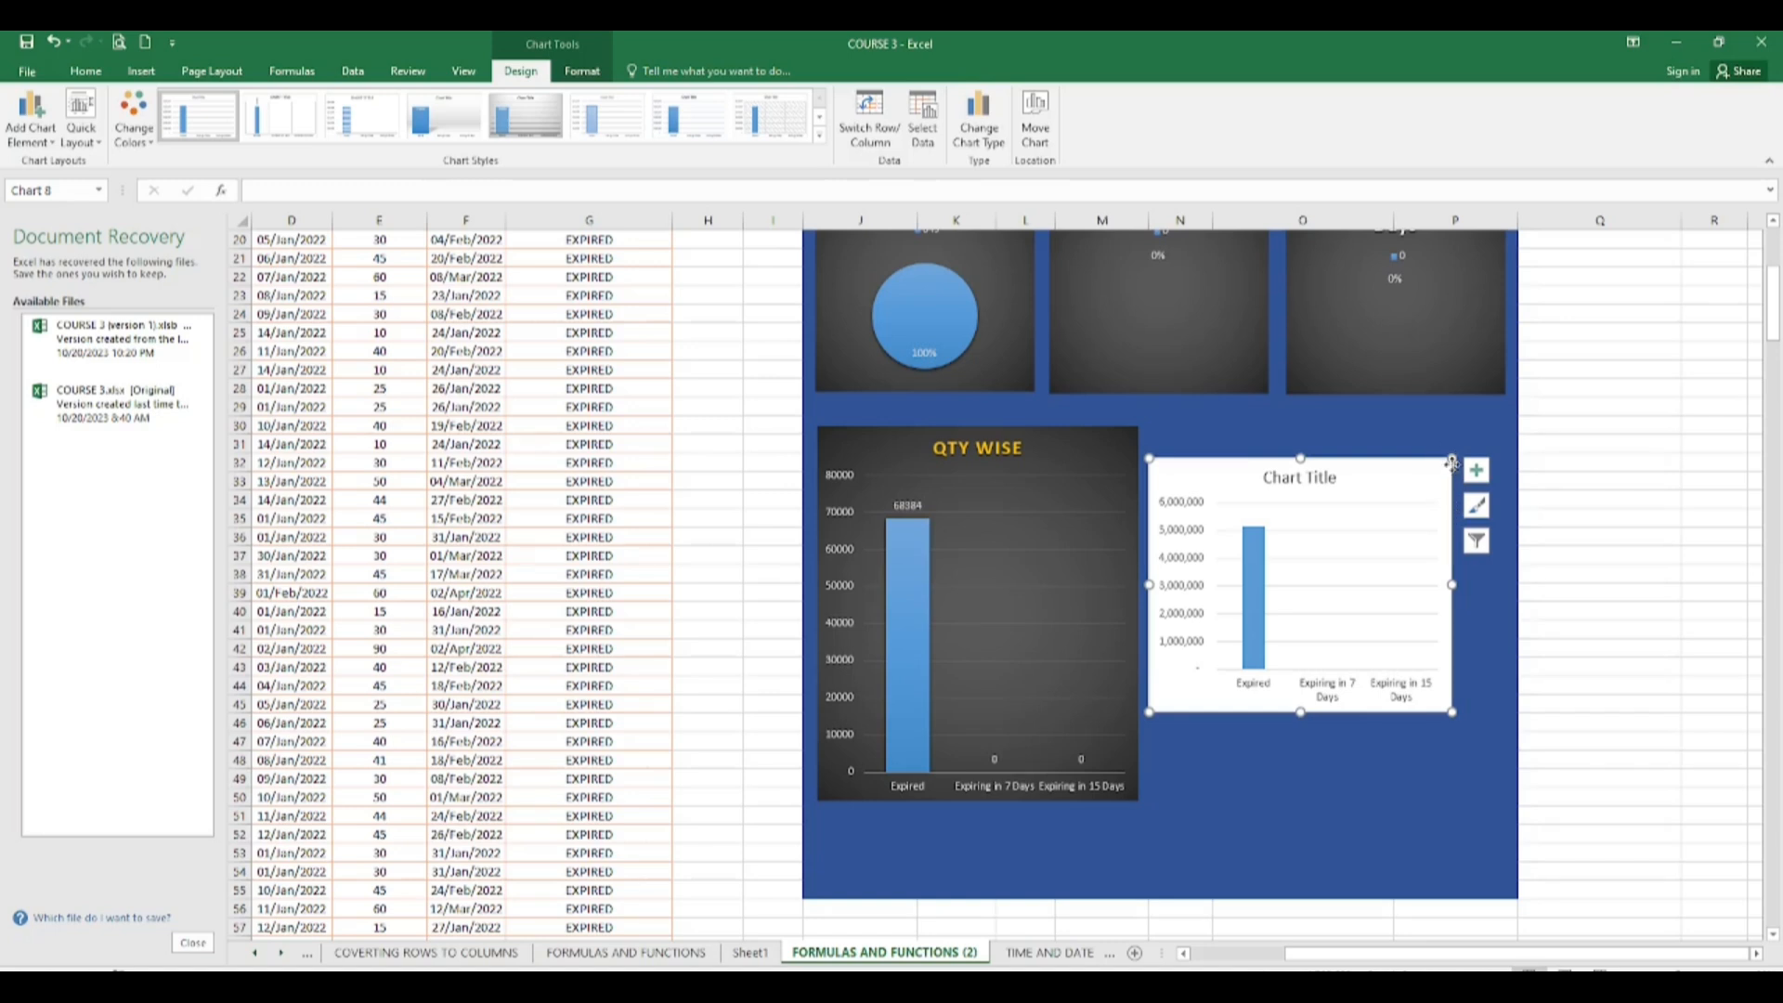
{"action": "mouse_move", "coordinate": [1453, 458]}
{"action": "left_mouse_down"}
{"action": "mouse_move", "coordinate": [1486, 434]}
{"action": "mouse_move", "coordinate": [1466, 428]}
{"action": "left_mouse_up"}
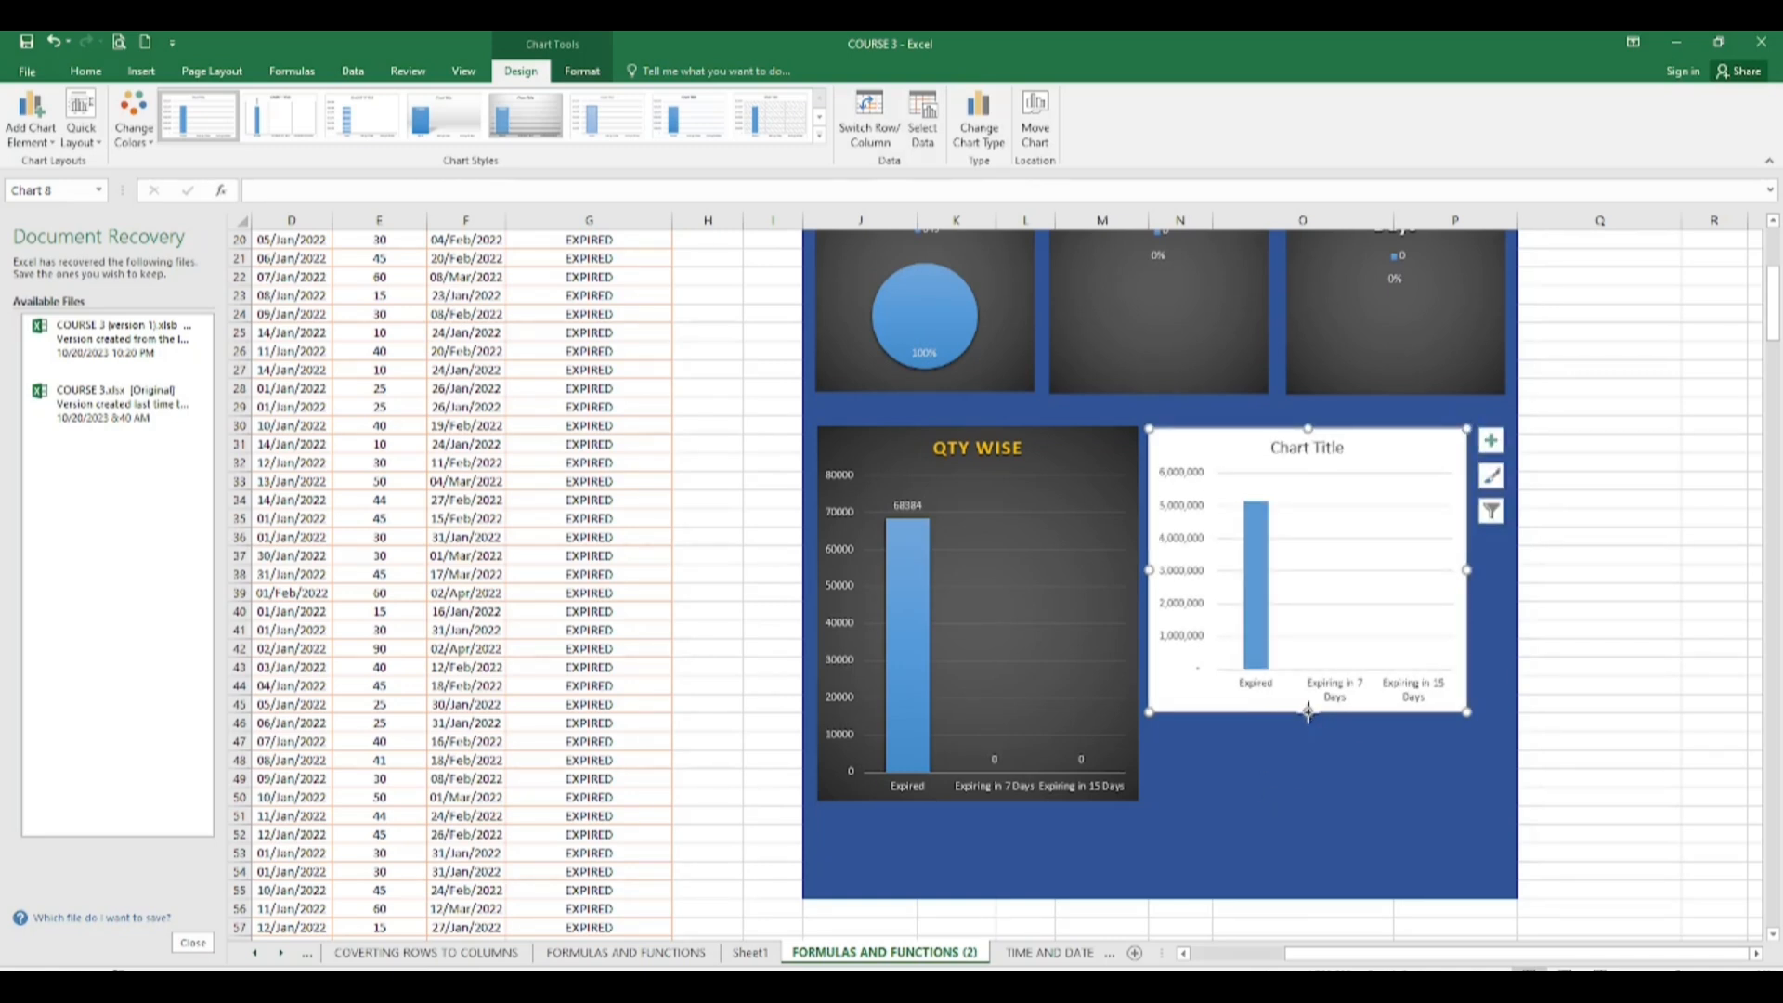
{"action": "left_click_drag", "start_coordinate": [1307, 711], "coordinate": [1310, 801]}
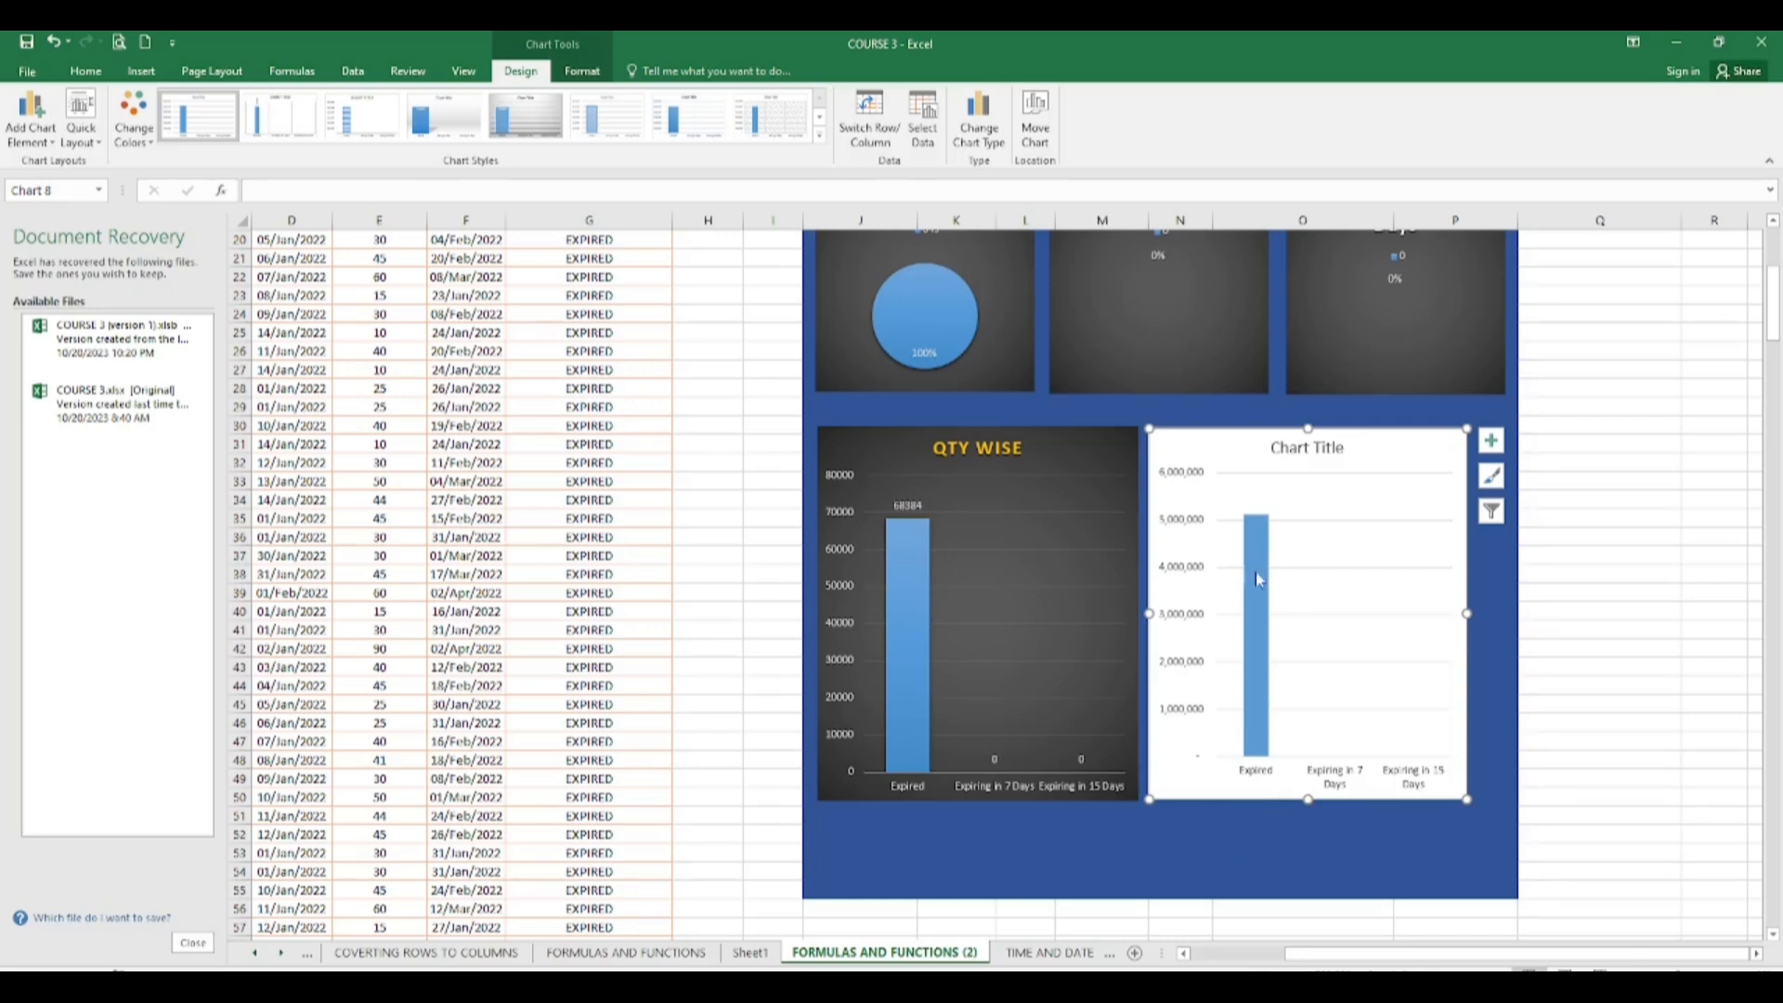
Step: Change the new column chart's title to AMOUNT WISE
{"action": "double_click", "coordinate": [1306, 449]}
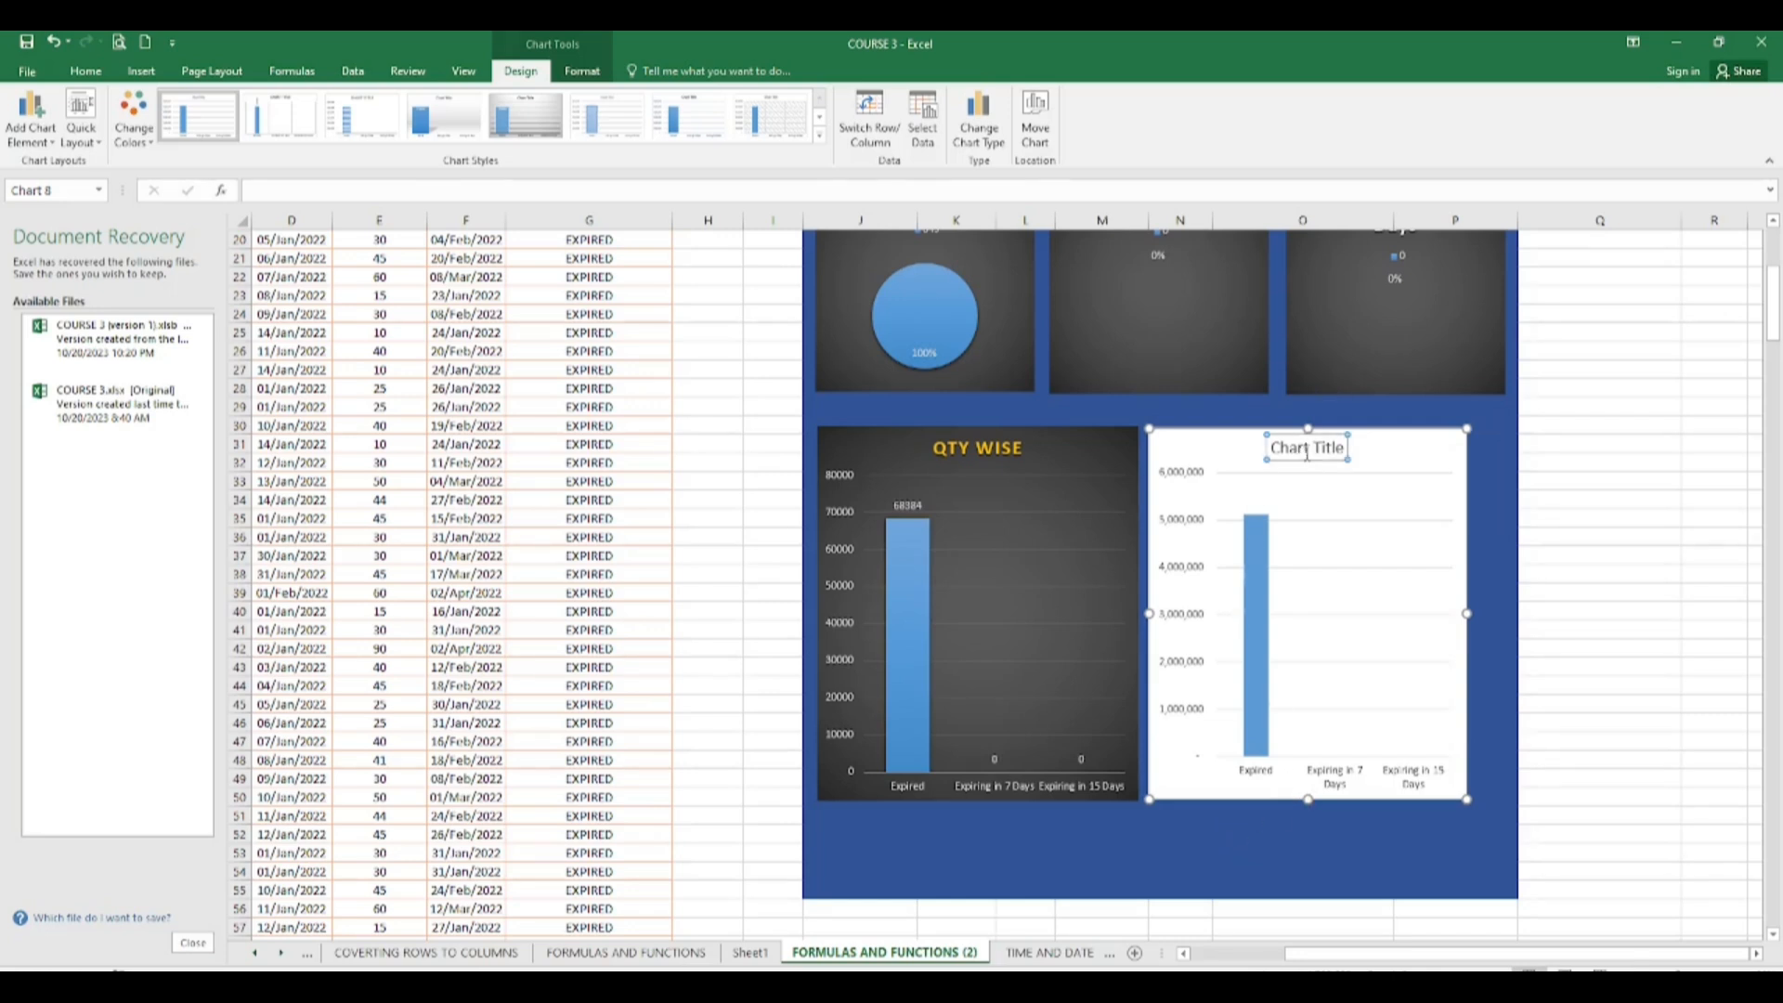
{"action": "triple_click", "coordinate": [1307, 451]}
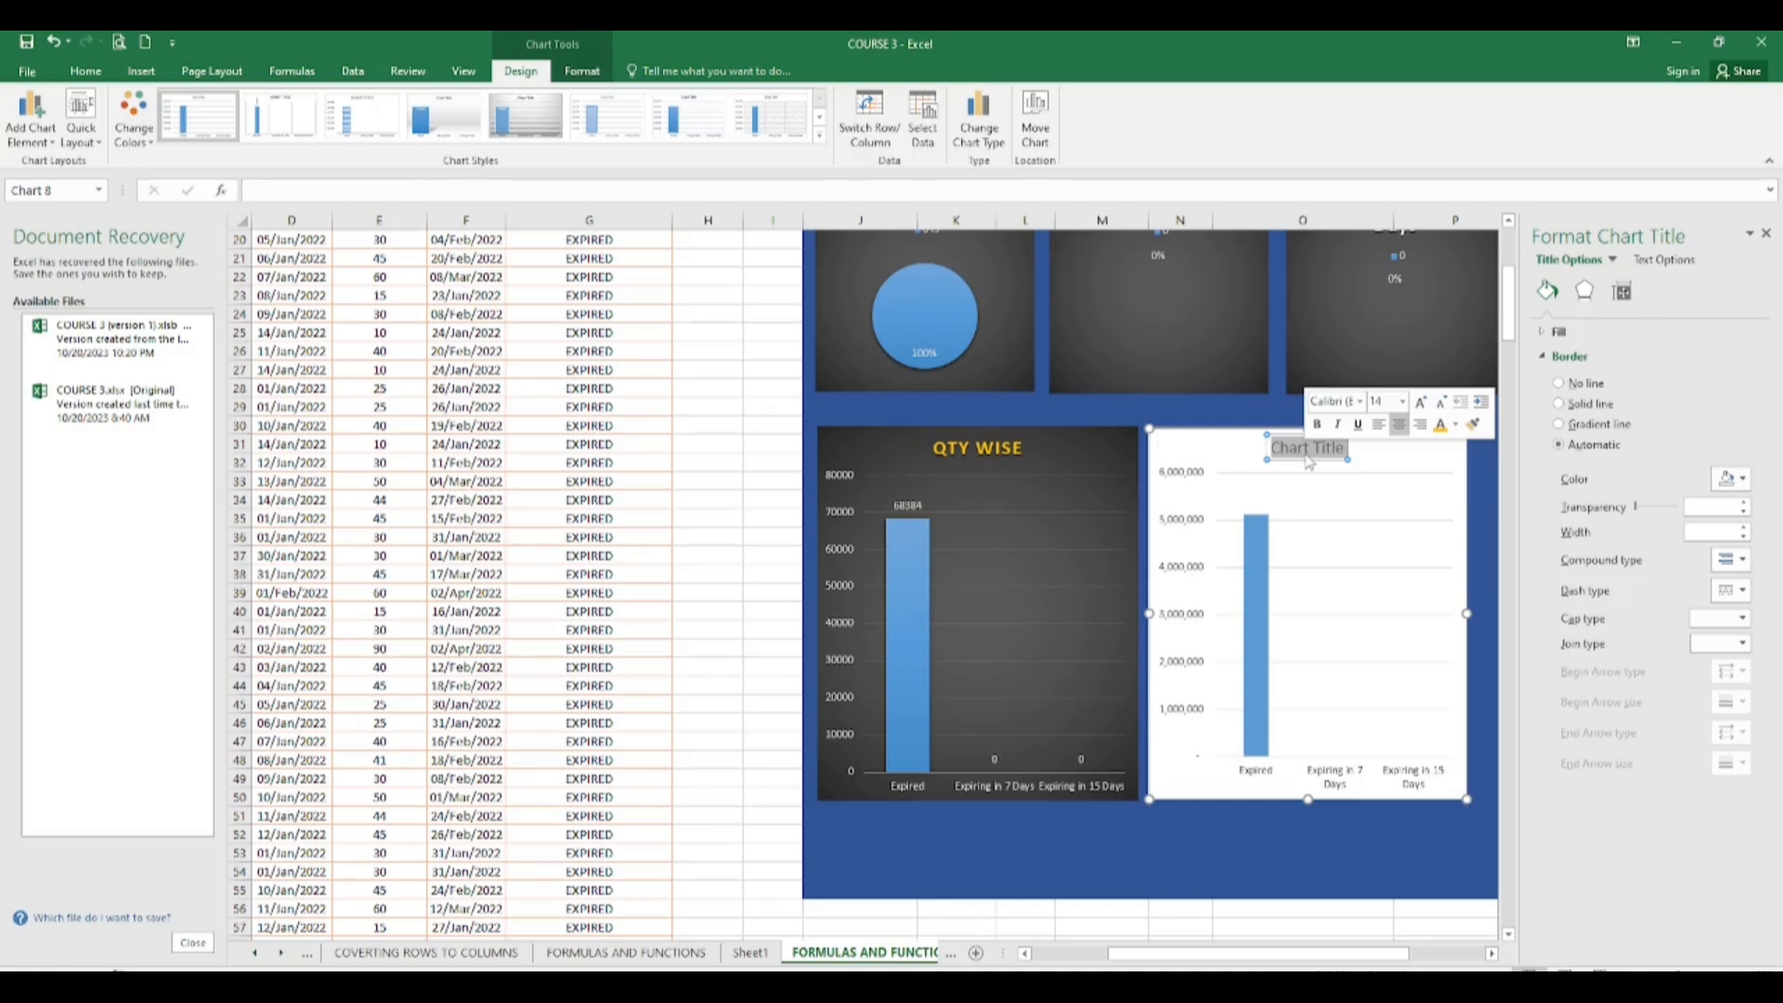
{"action": "type", "text": "AMOU"}
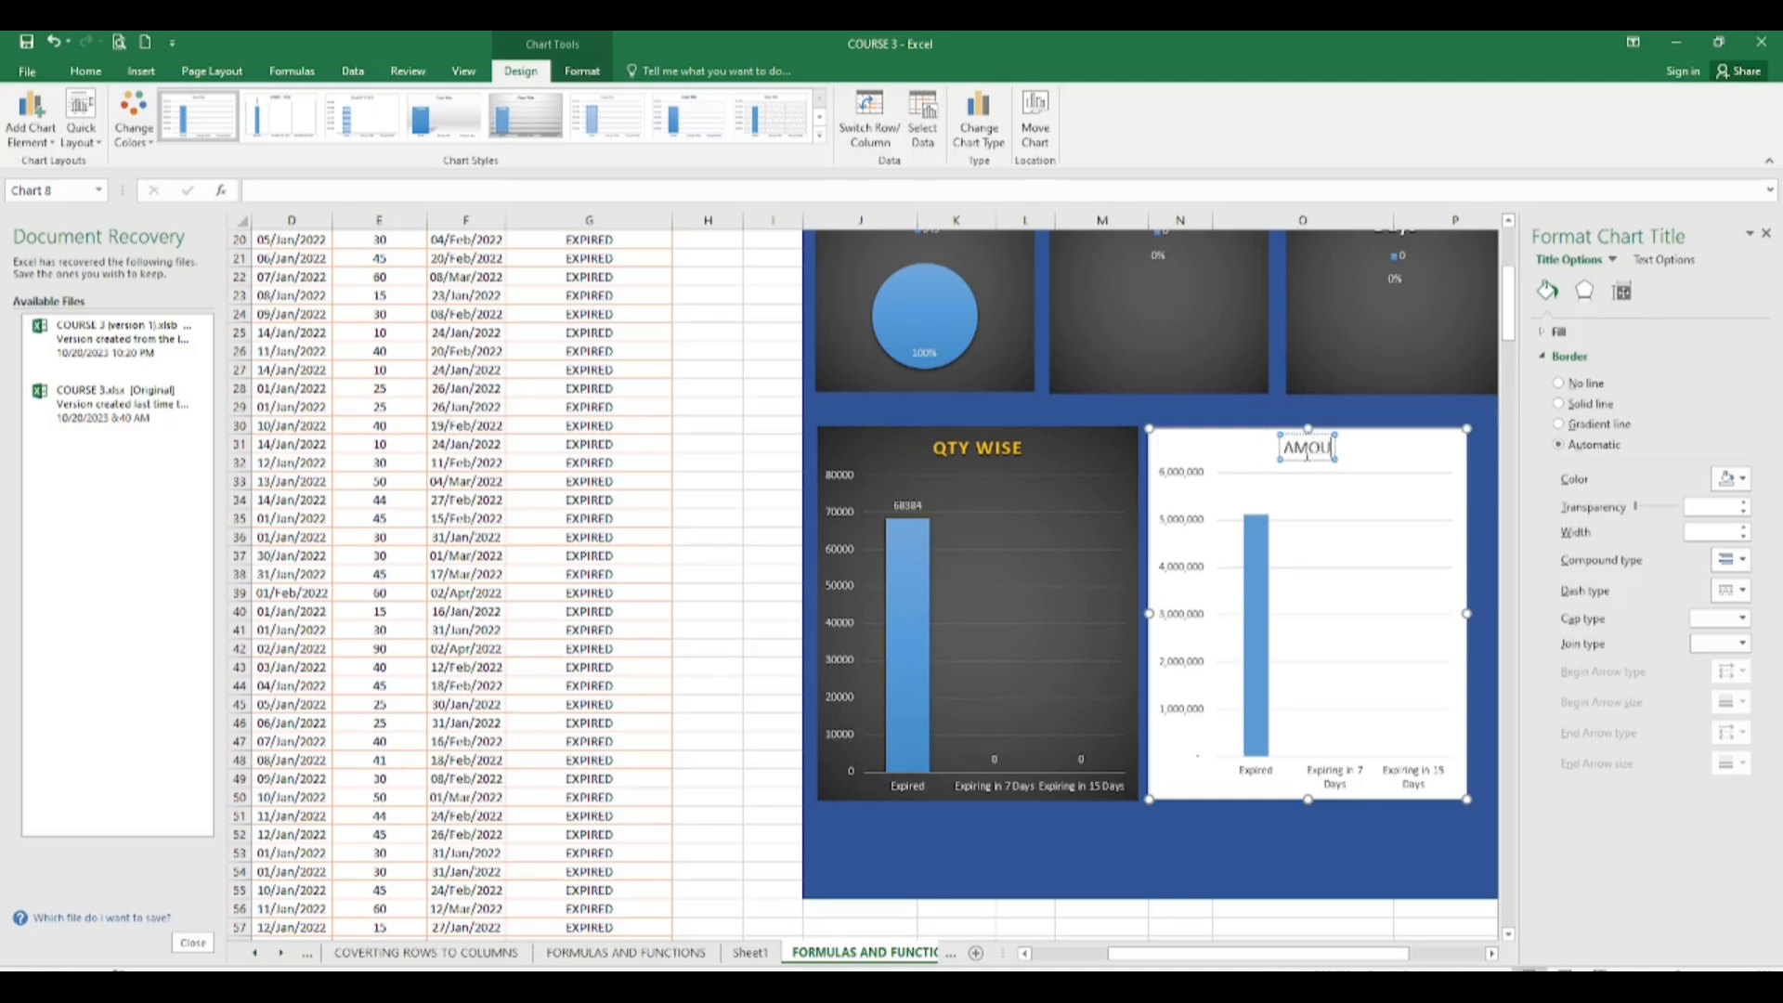
{"action": "type", "text": "NT WISE"}
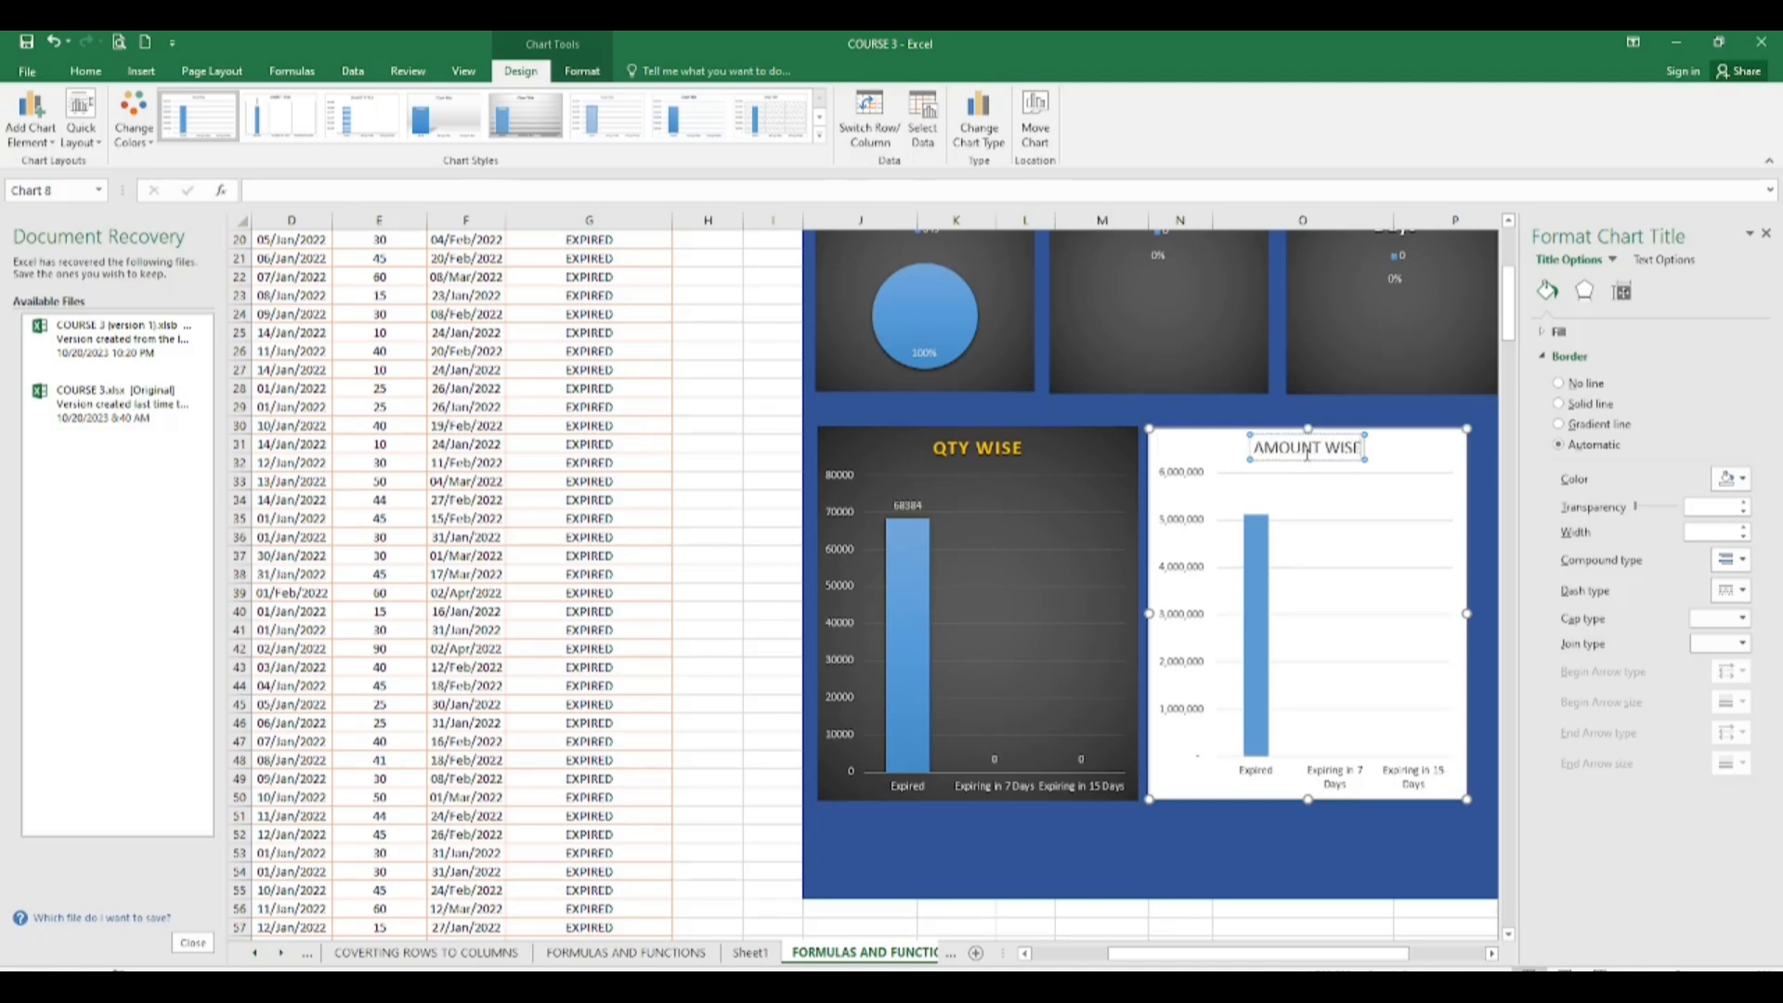
{"action": "left_click", "coordinate": [1014, 831]}
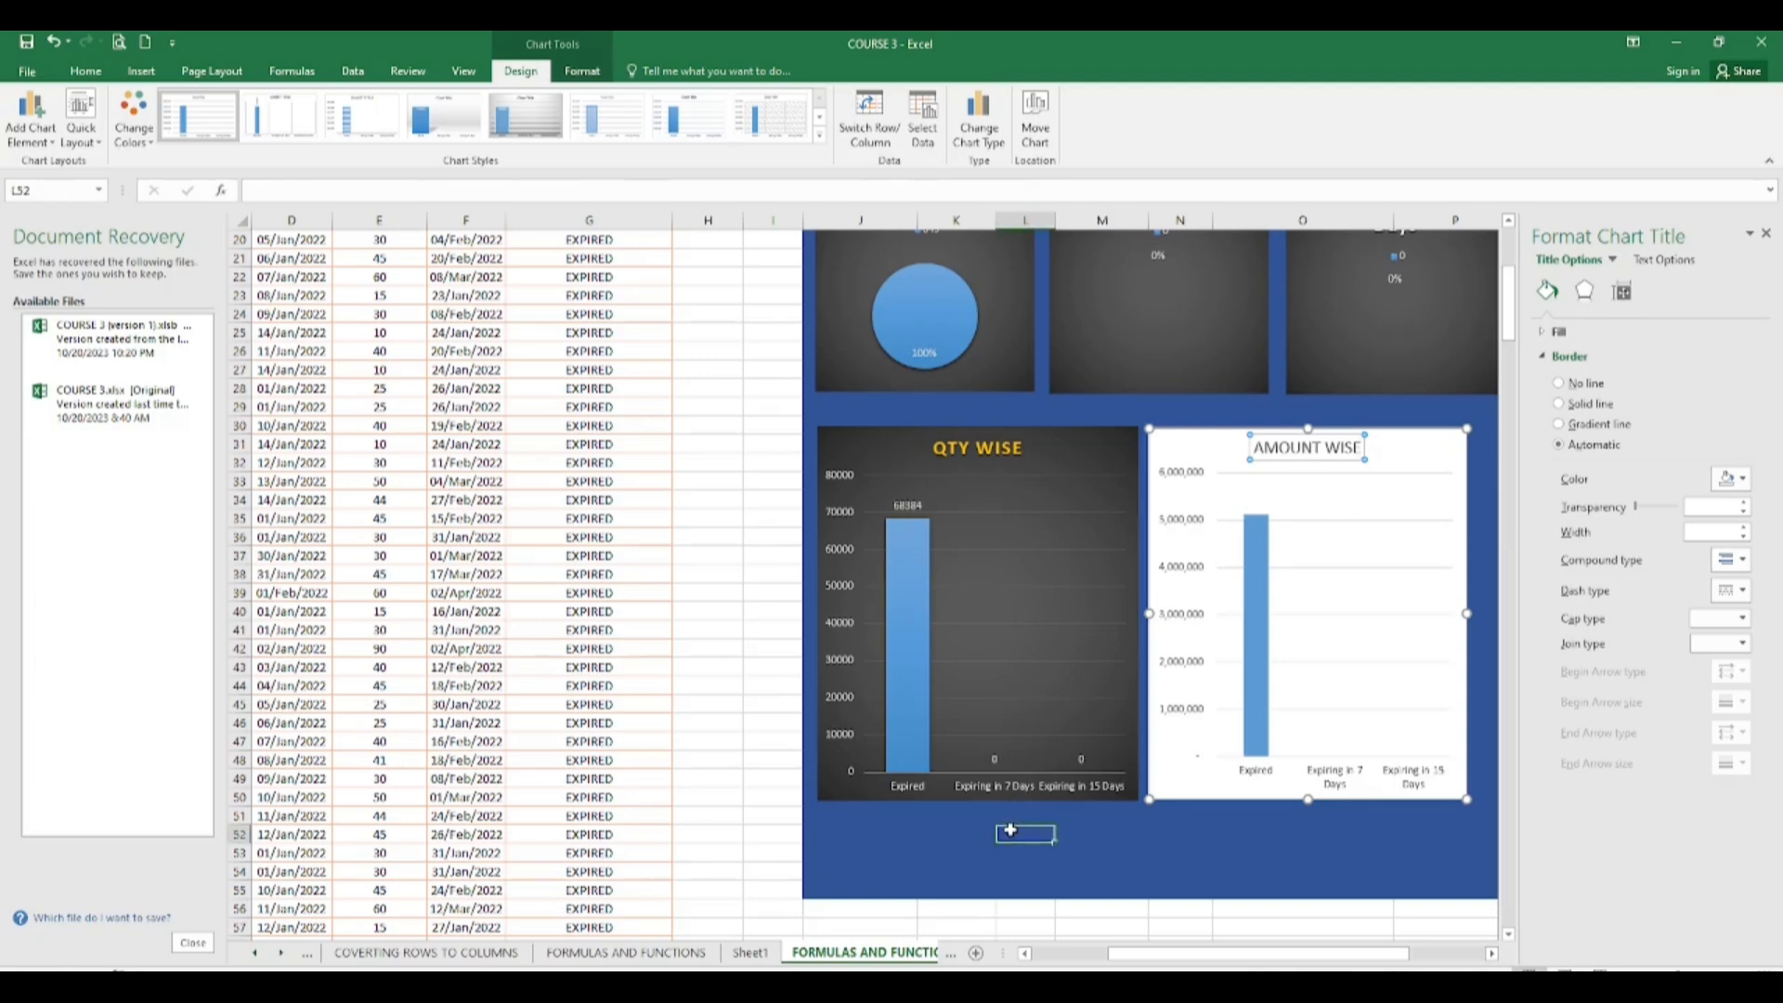
Step: Match the AMOUNT WISE chart to the QTY WISE chart's size by setting its height to 4.2" and width to 3.6"
{"action": "left_click", "coordinate": [1097, 444]}
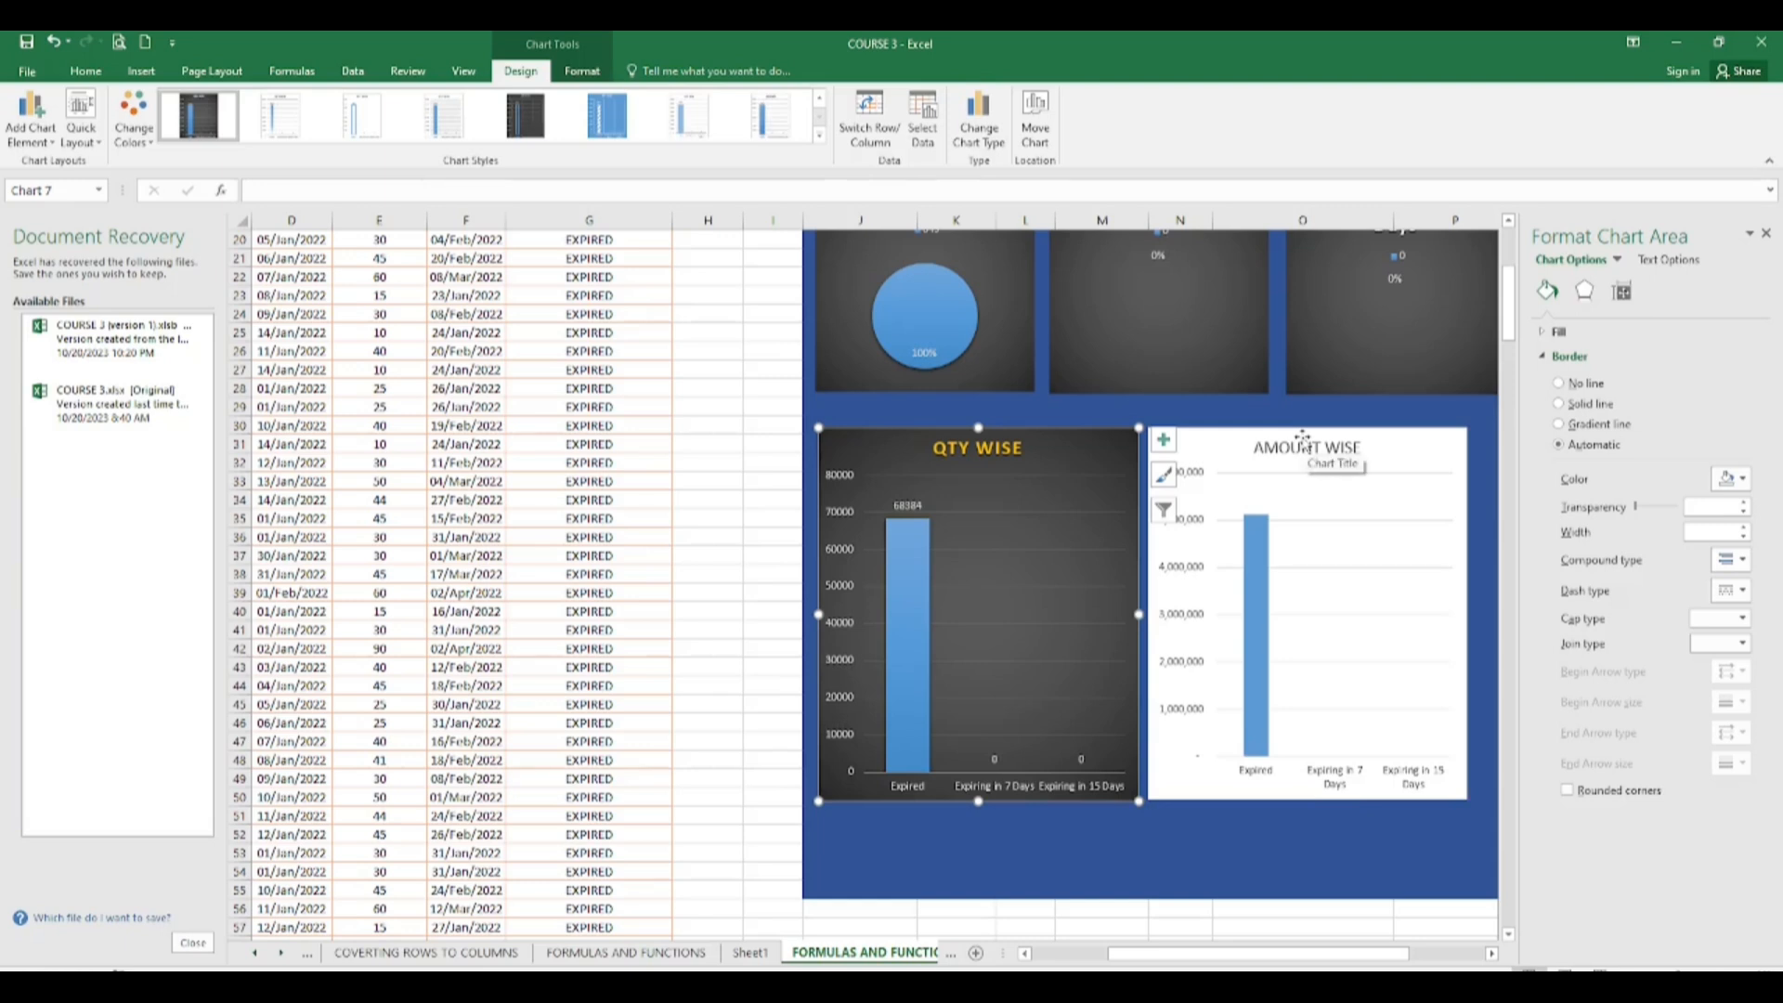
{"action": "left_click", "coordinate": [1623, 293]}
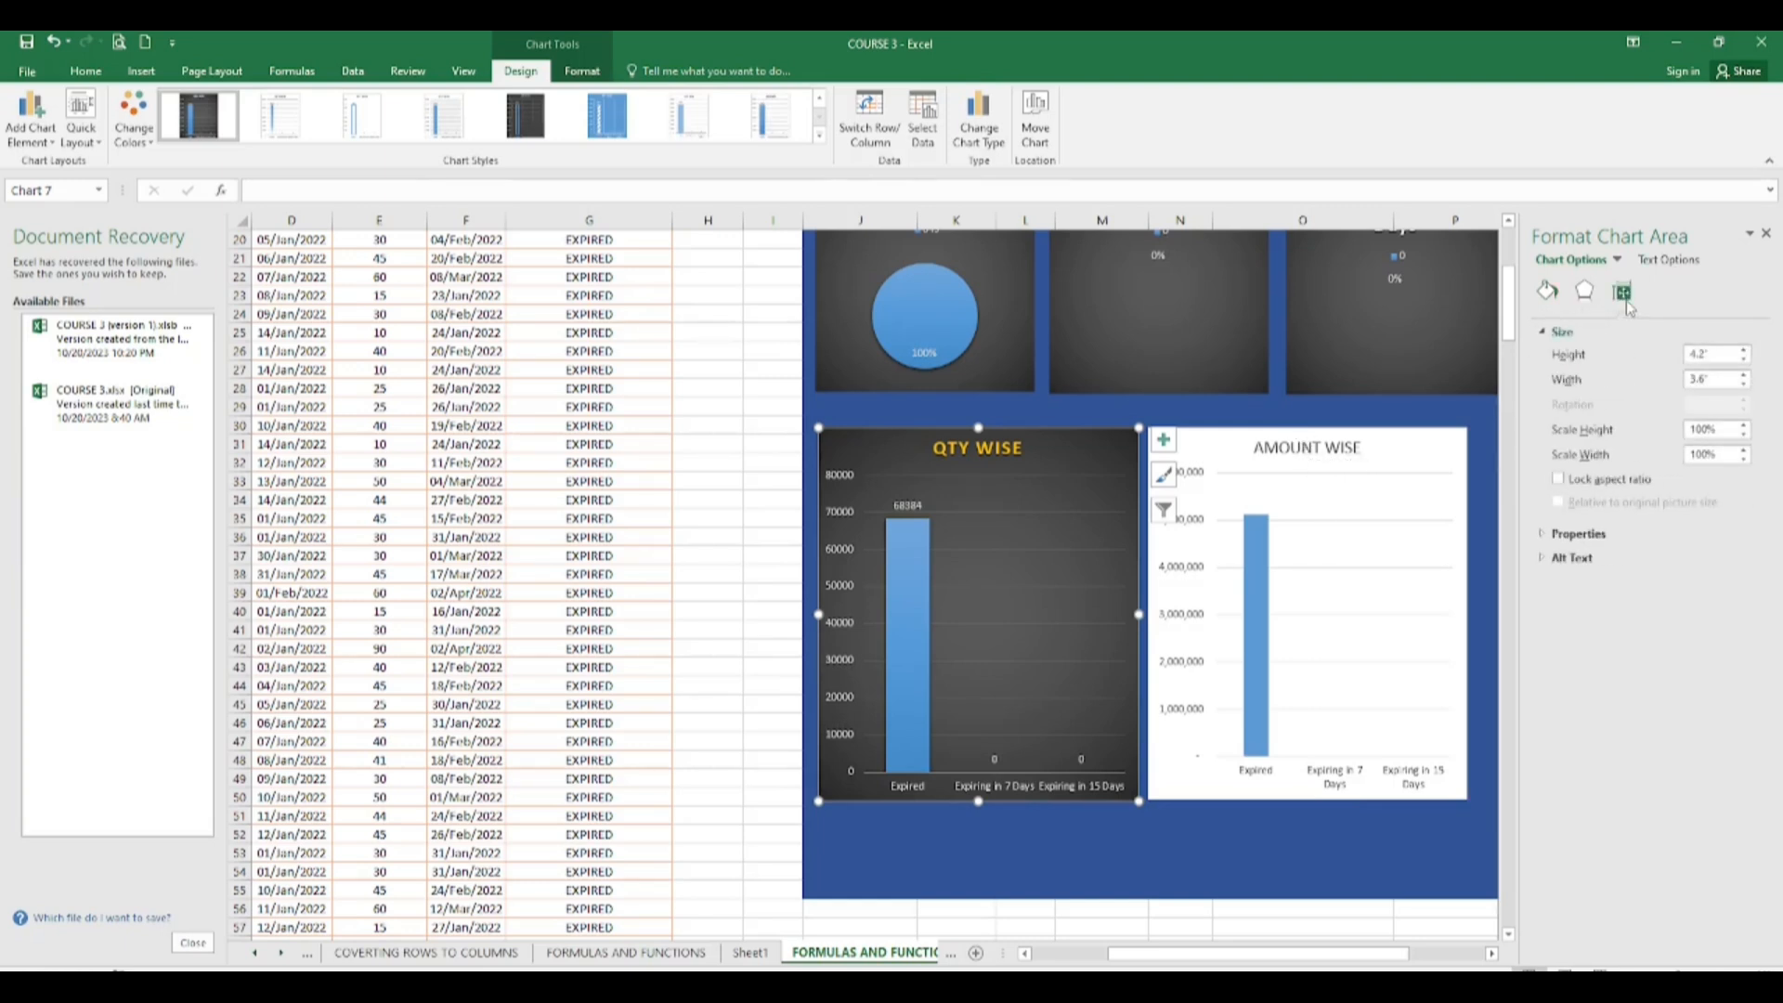
{"action": "left_click", "coordinate": [1453, 460]}
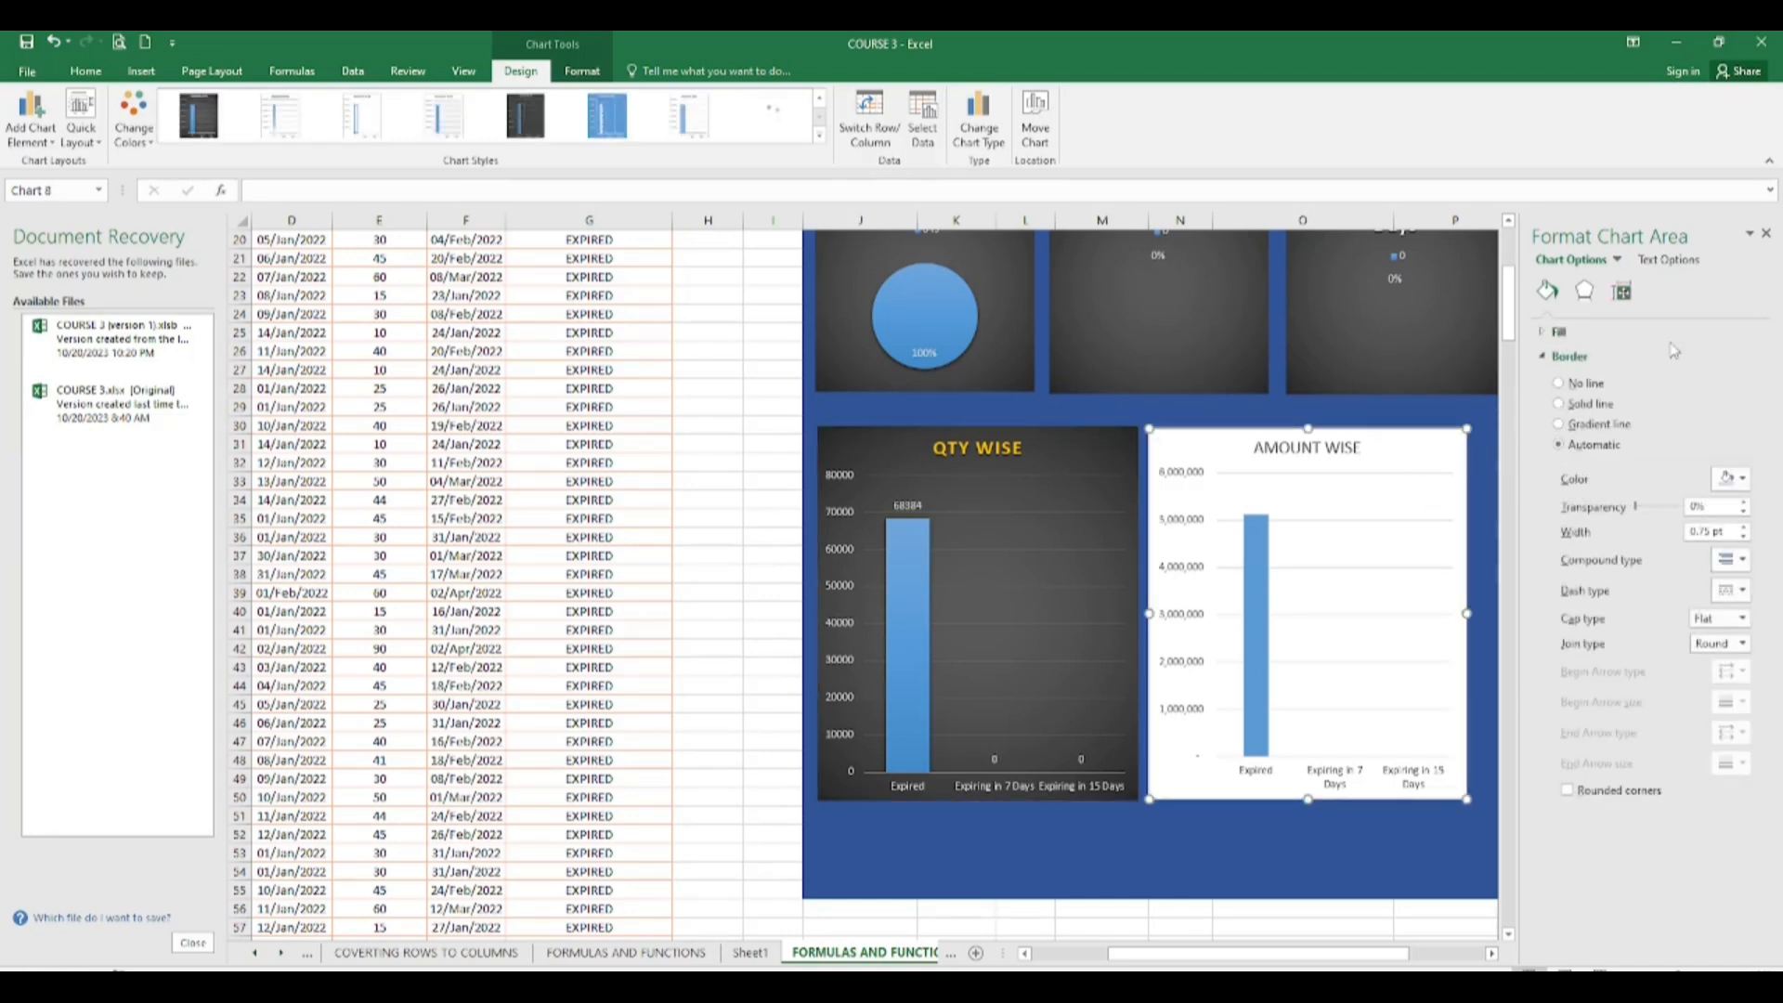
{"action": "left_click", "coordinate": [1624, 294]}
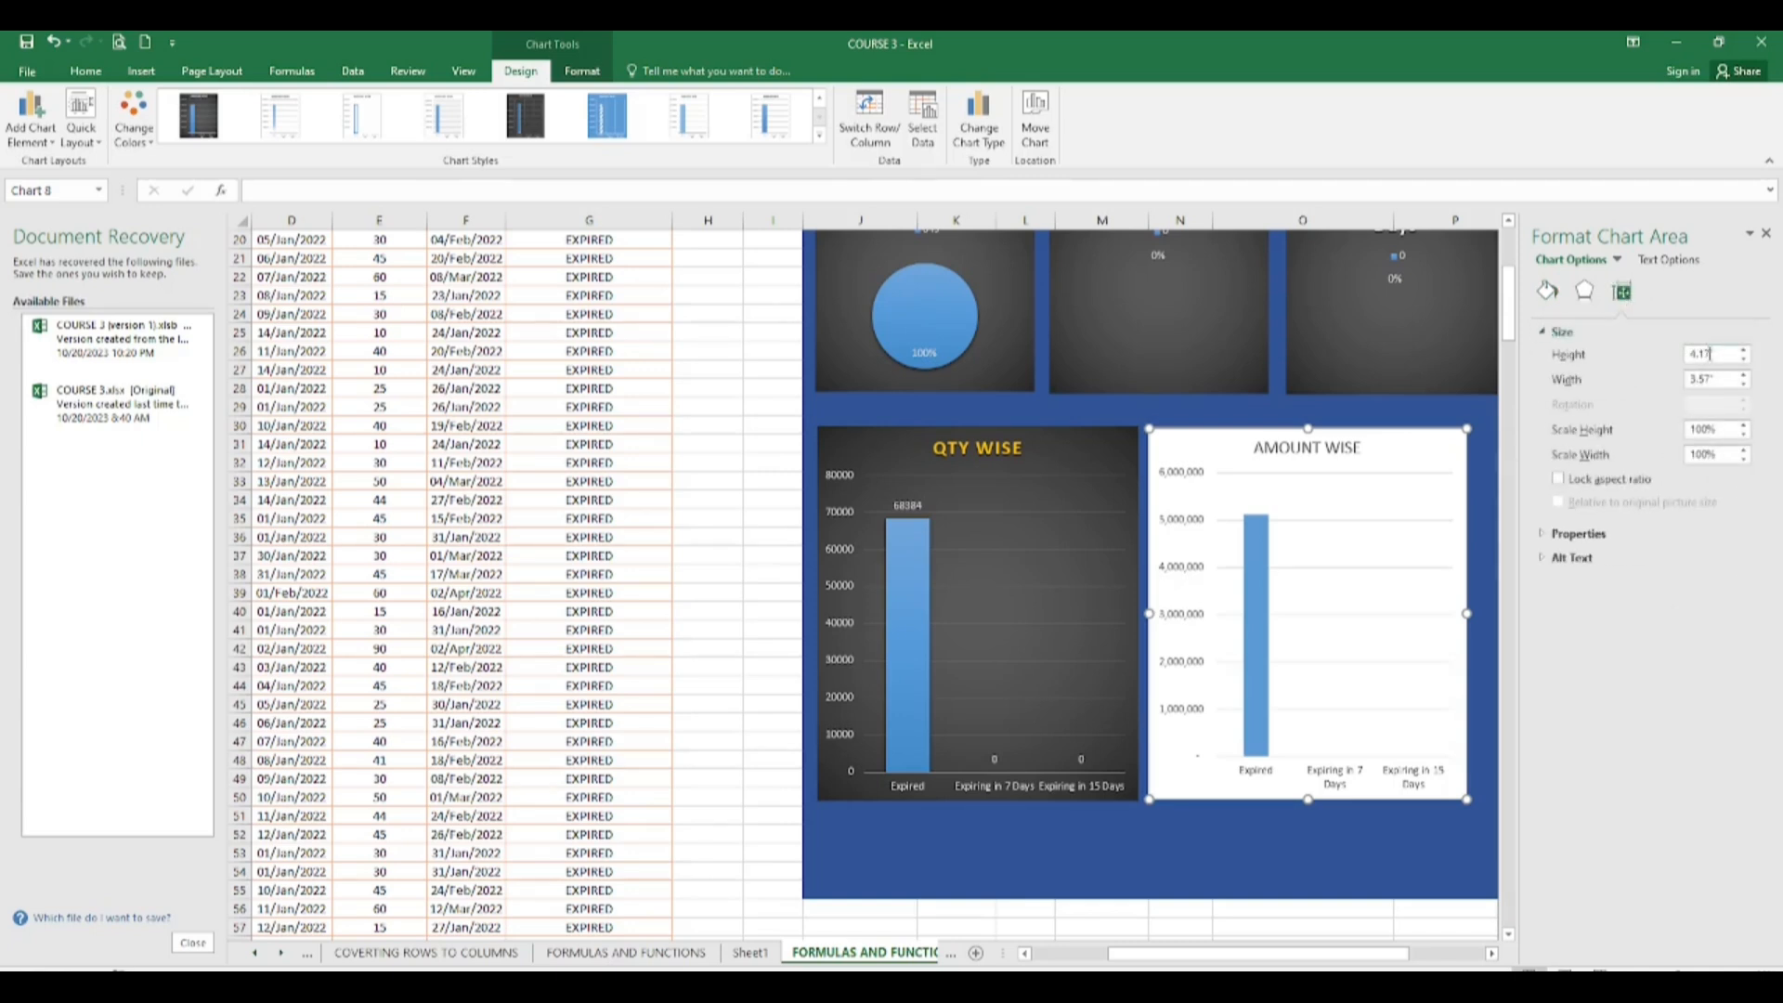
{"action": "key", "text": "BackSpace"}
{"action": "key", "text": "BackSpace"}
{"action": "key", "text": "BackSpace"}
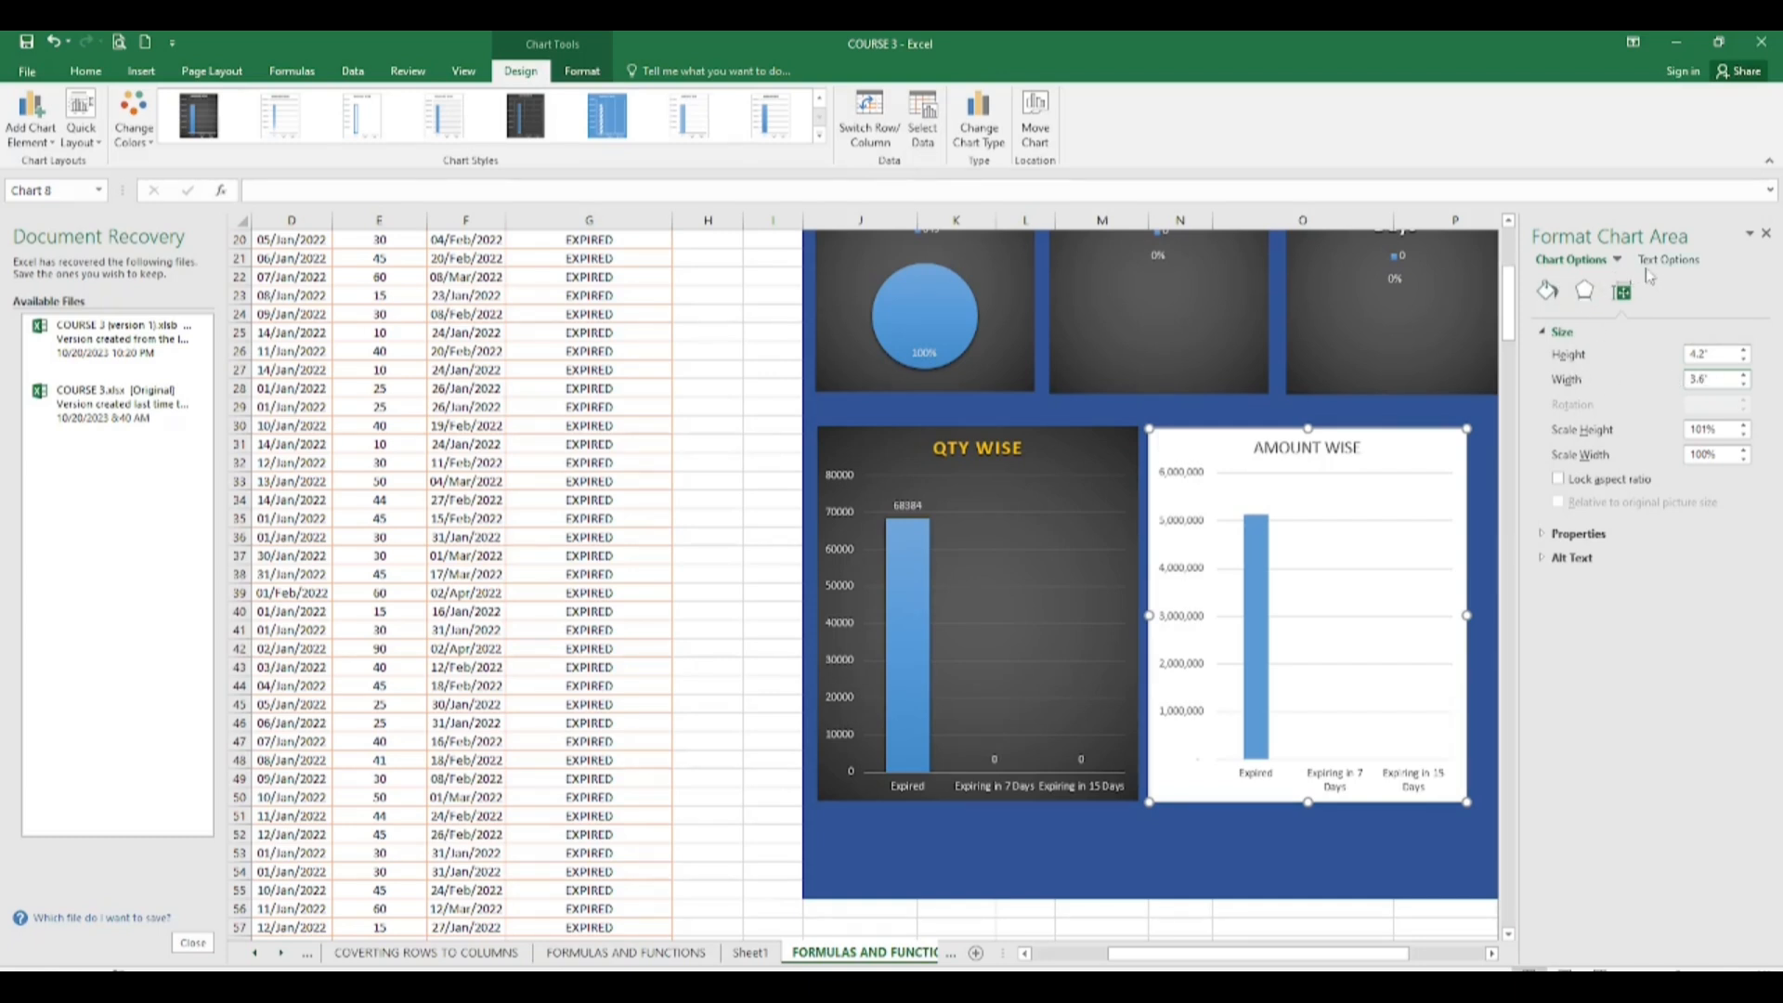
{"action": "left_click", "coordinate": [1477, 451]}
Step: Apply the dark gradient chart style with solid blue columns to the AMOUNT WISE chart and close the formatting options
{"action": "left_click", "coordinate": [1409, 573]}
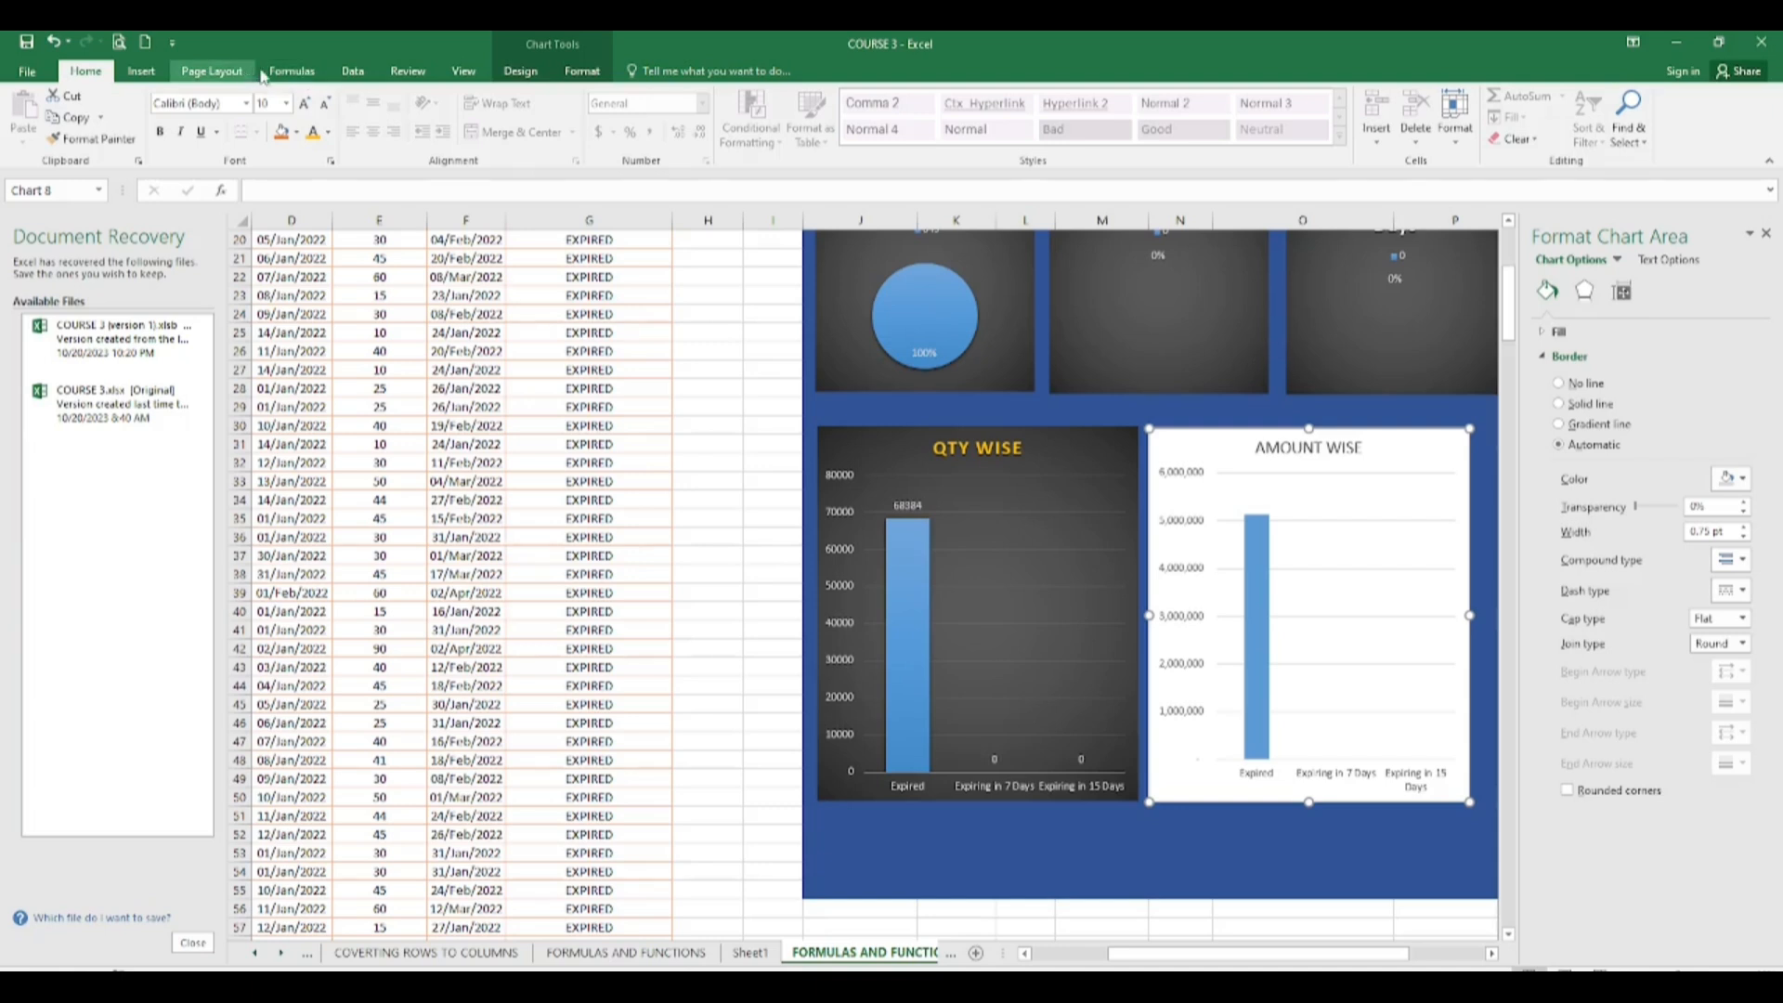
{"action": "left_click", "coordinate": [521, 71]}
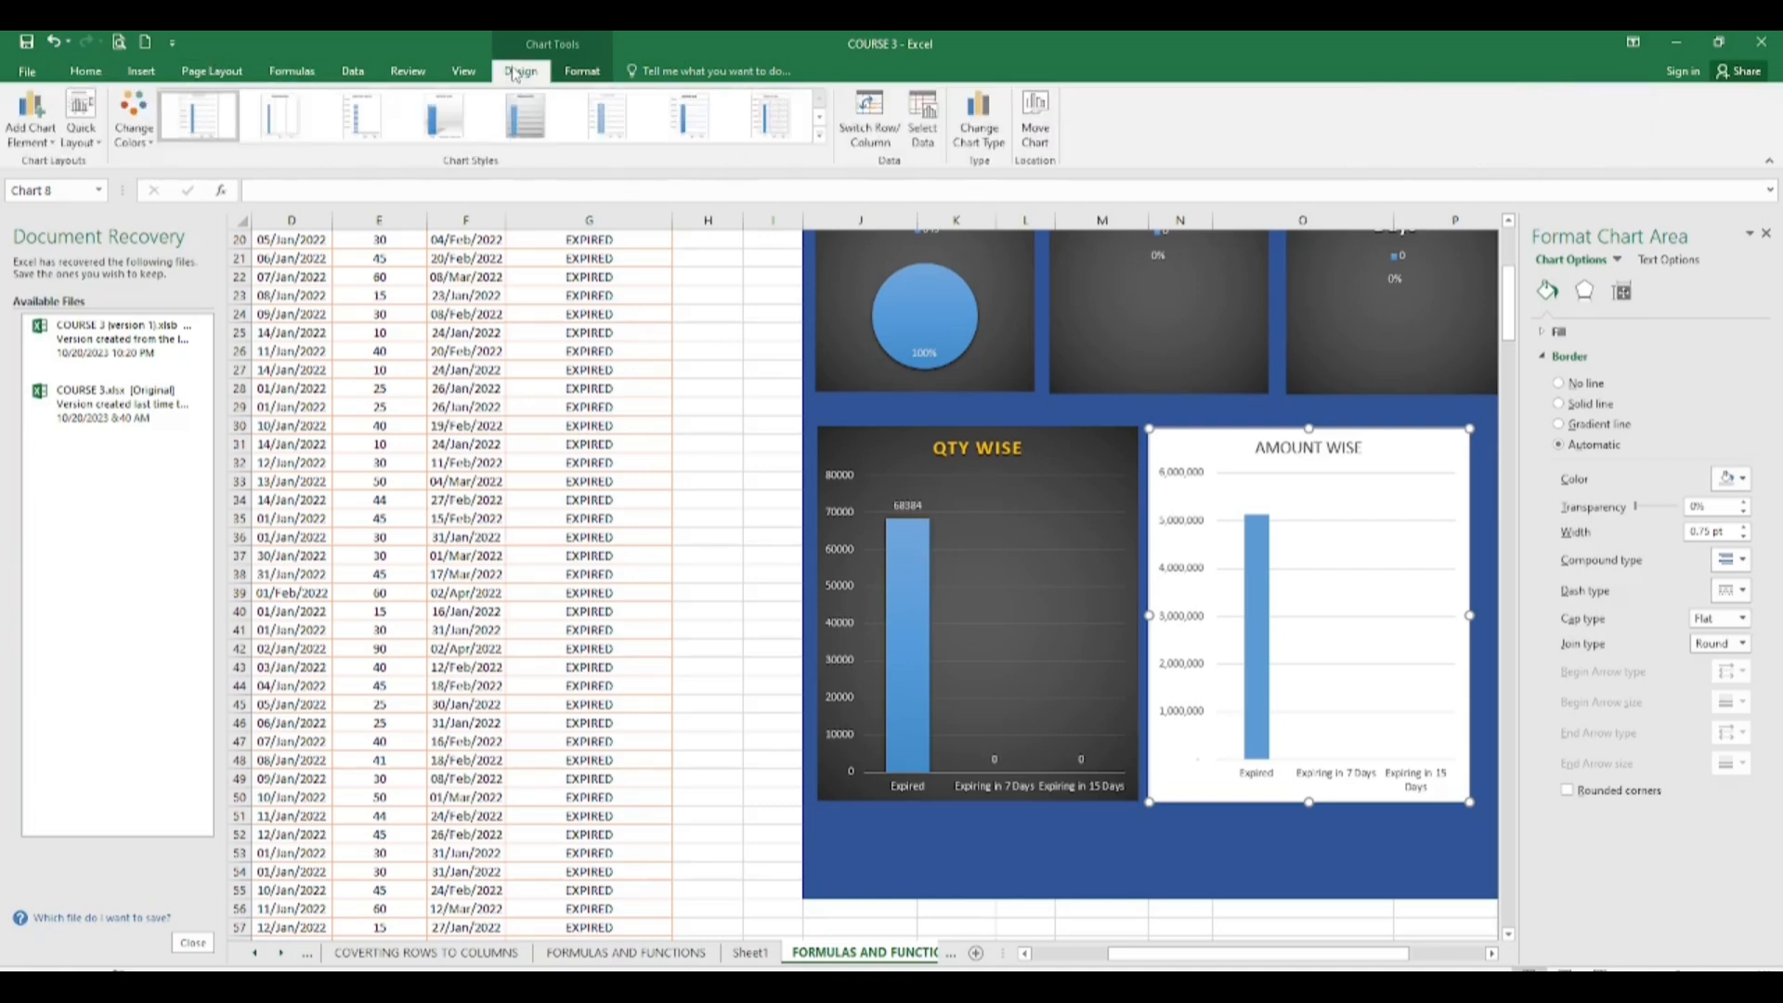
{"action": "left_click", "coordinate": [820, 135]}
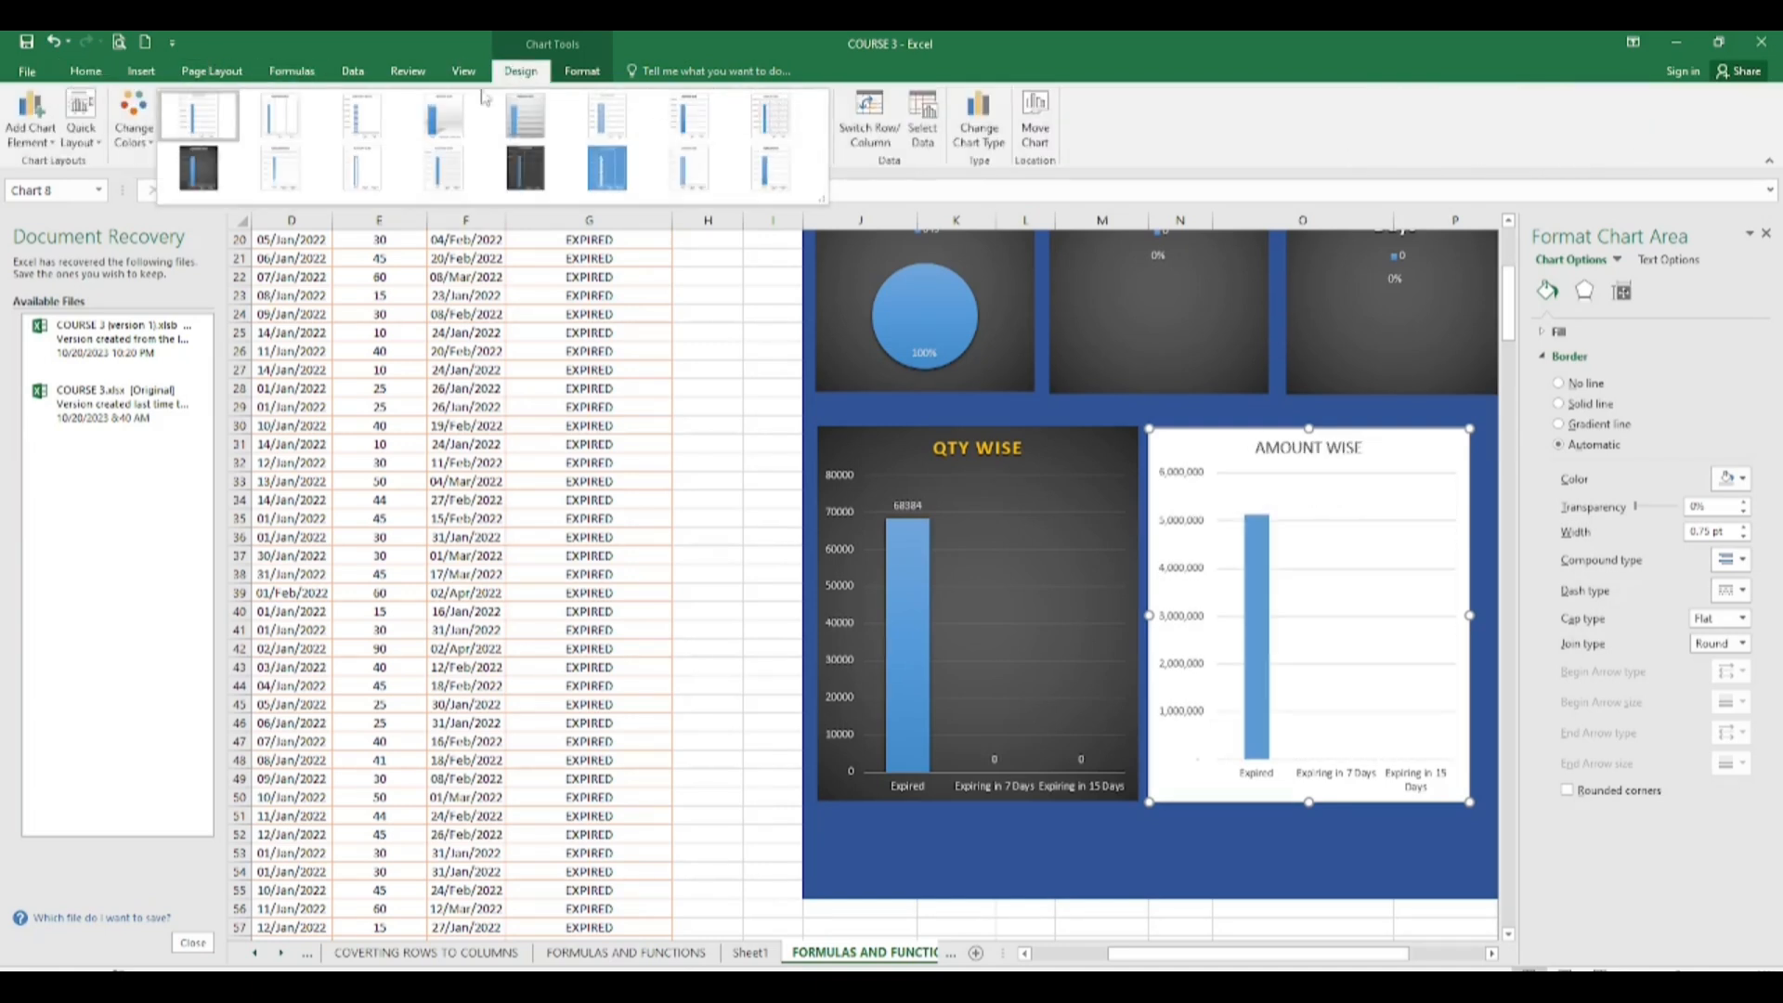
{"action": "left_click", "coordinate": [446, 131]}
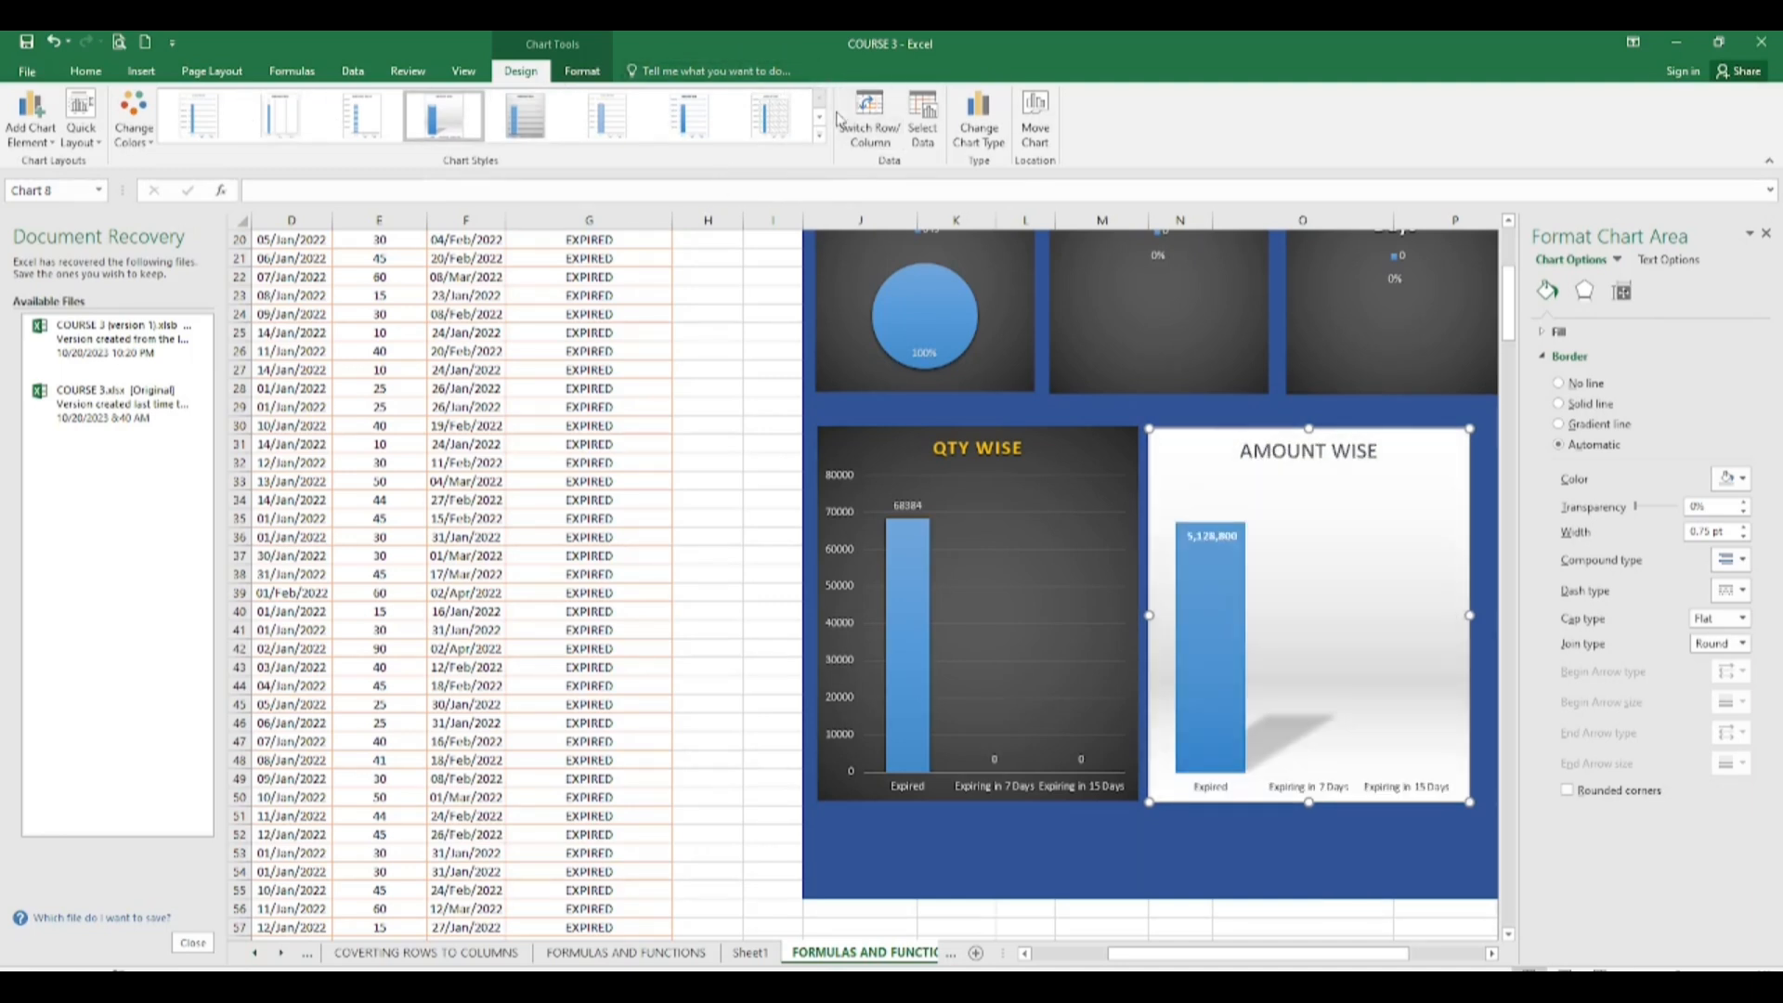
{"action": "left_click", "coordinate": [819, 136]}
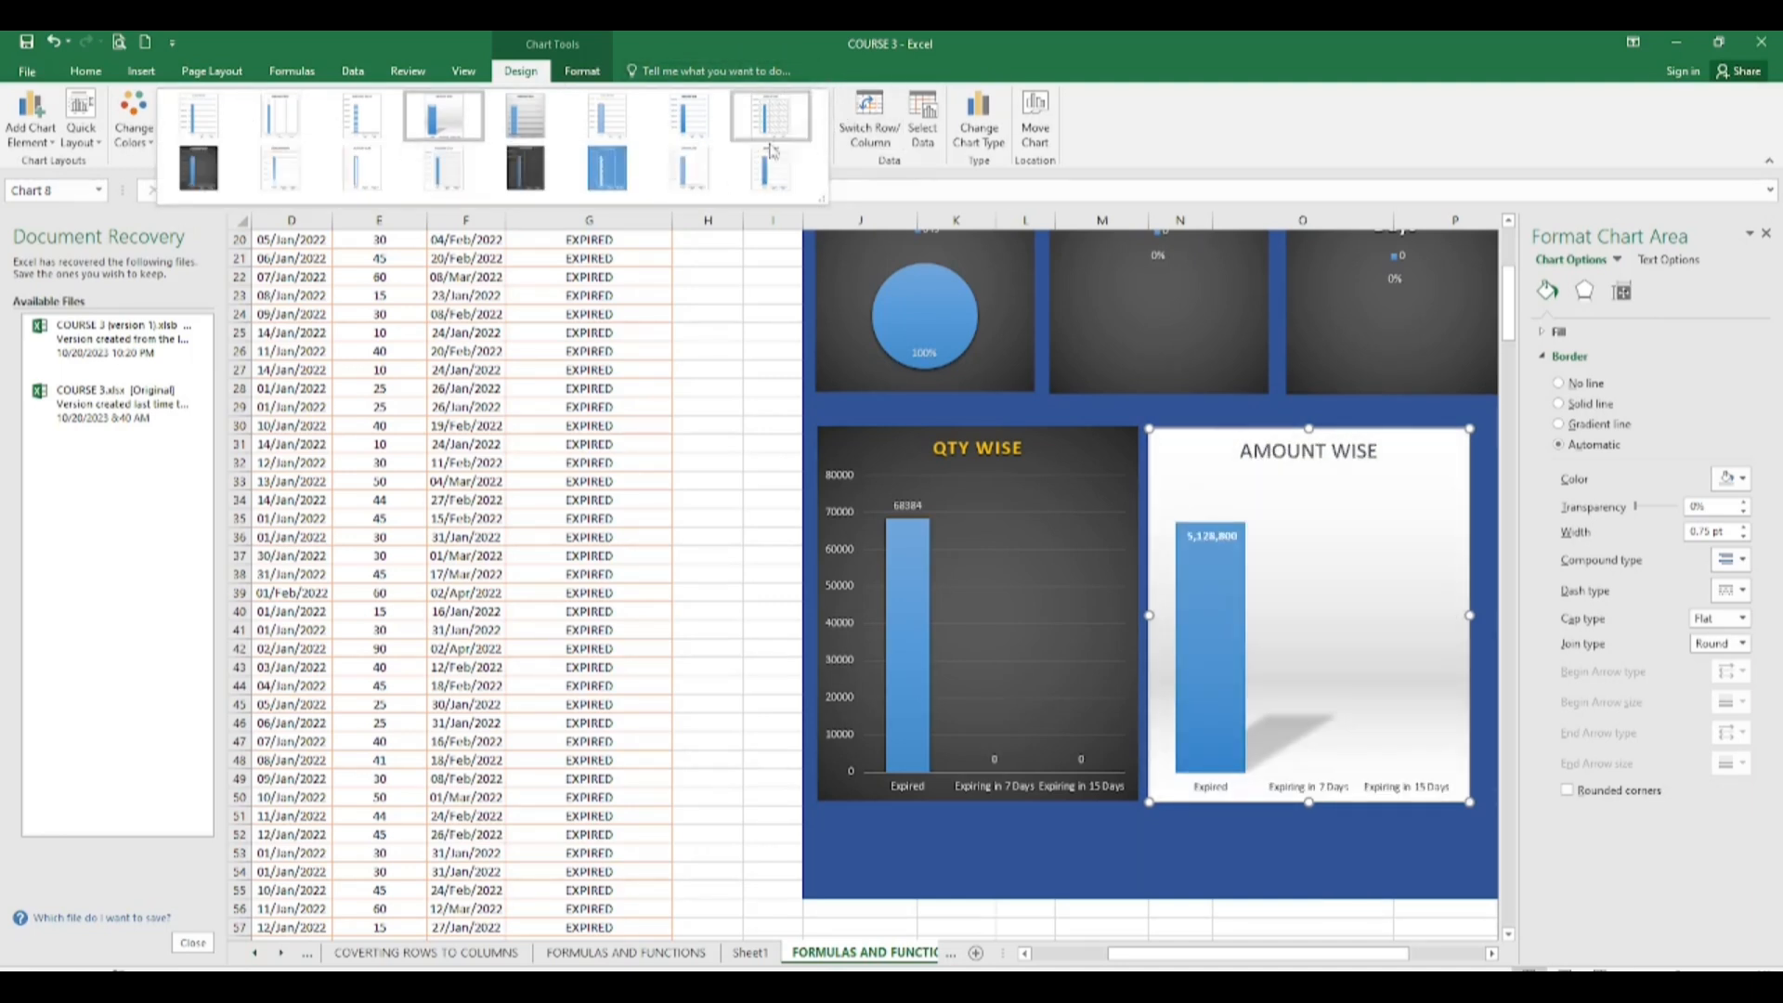
{"action": "left_click", "coordinate": [220, 159]}
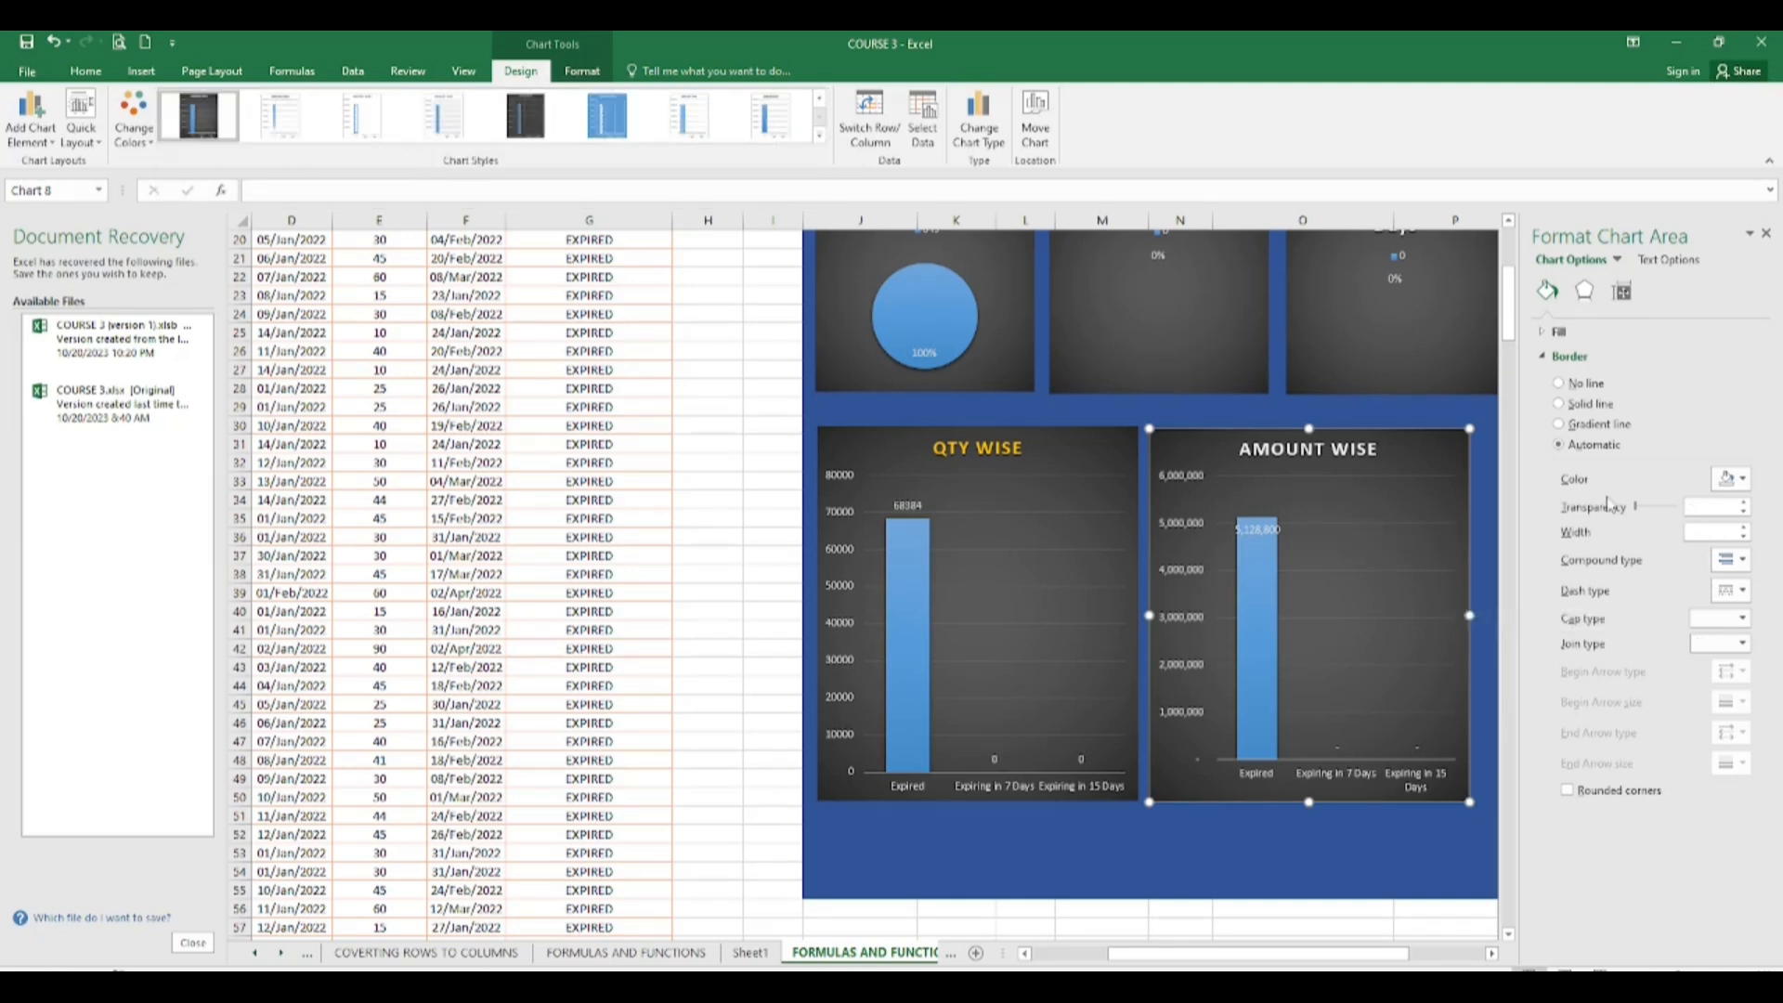
{"action": "left_click", "coordinate": [1766, 233]}
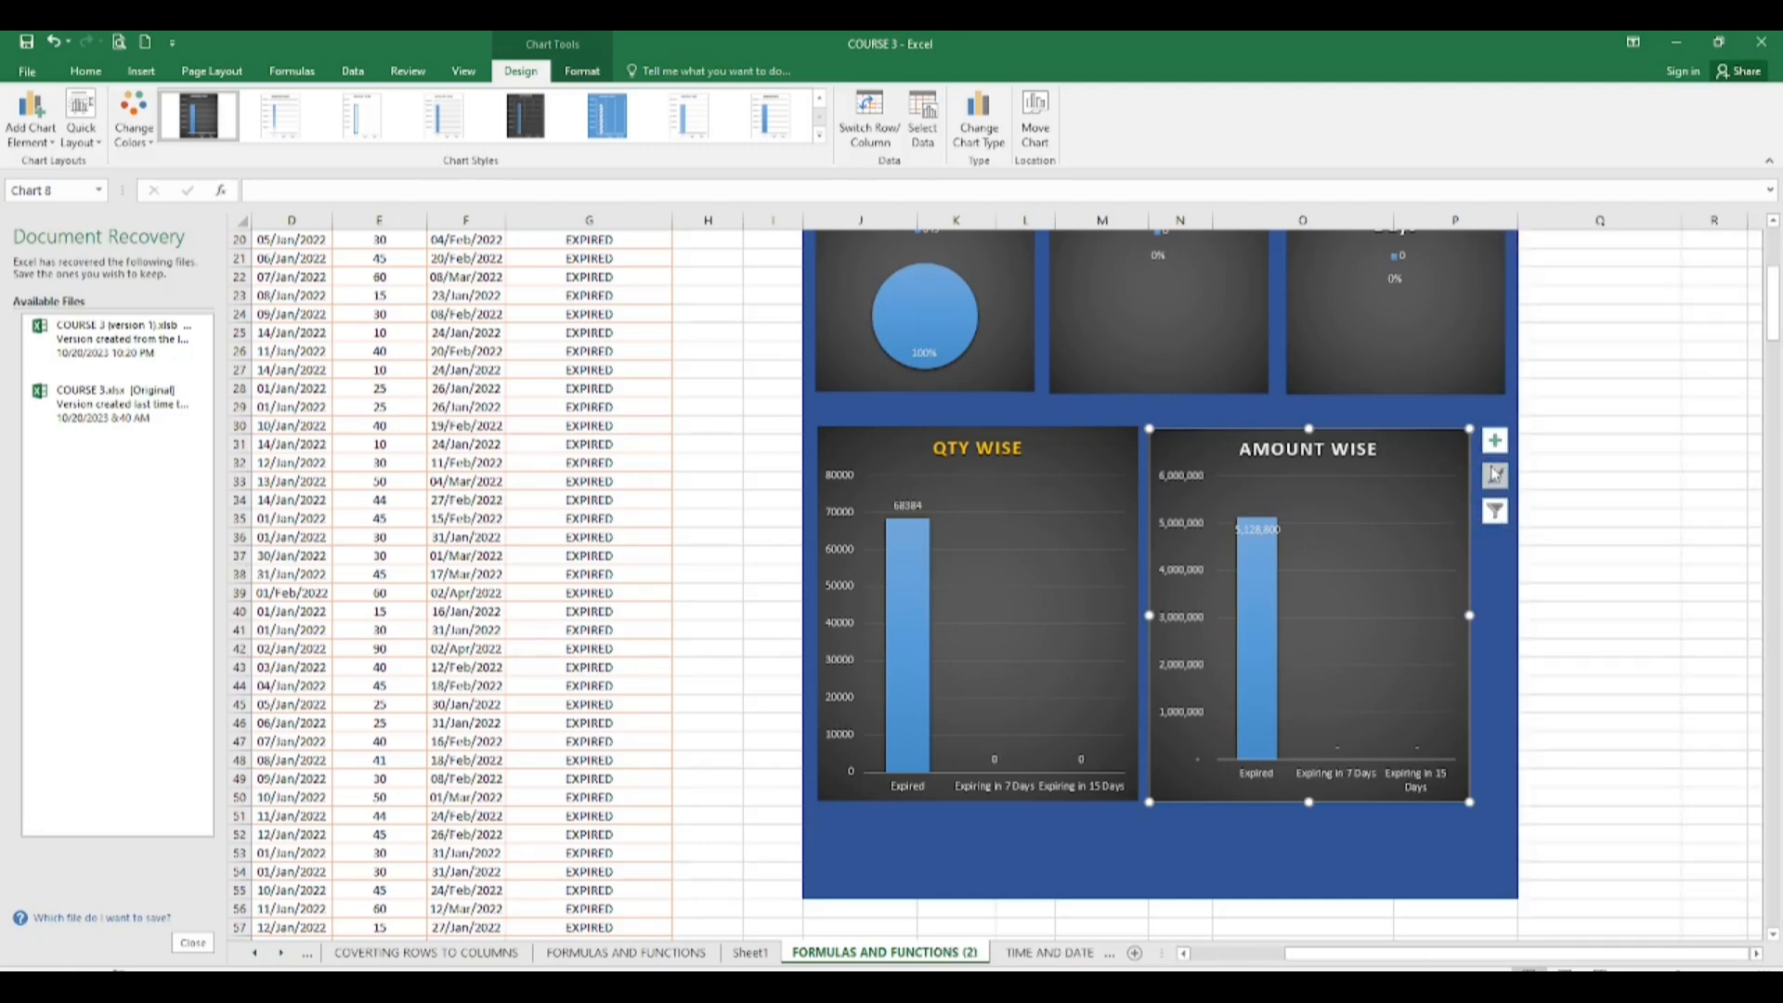
Step: Place the AMOUNT WISE chart's data labels at the outside end of the columns and check the QTY WISE chart's elements
{"action": "left_click", "coordinate": [1495, 441]}
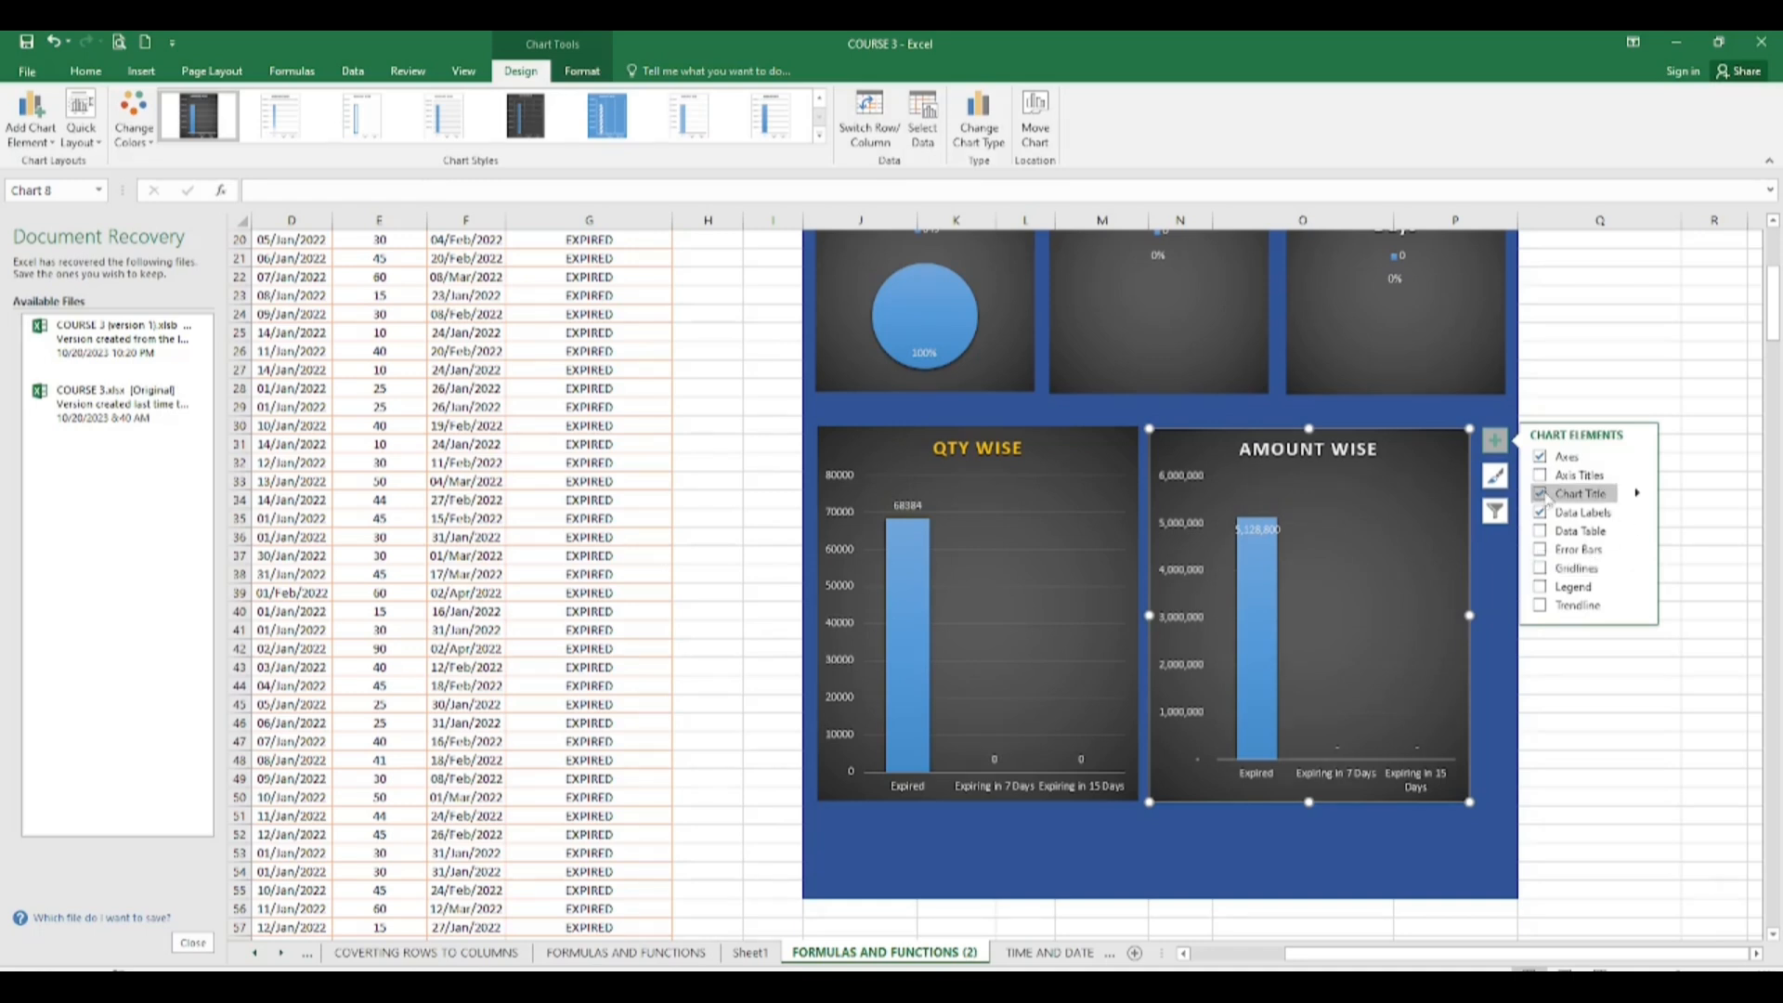
{"action": "left_click", "coordinate": [1636, 515]}
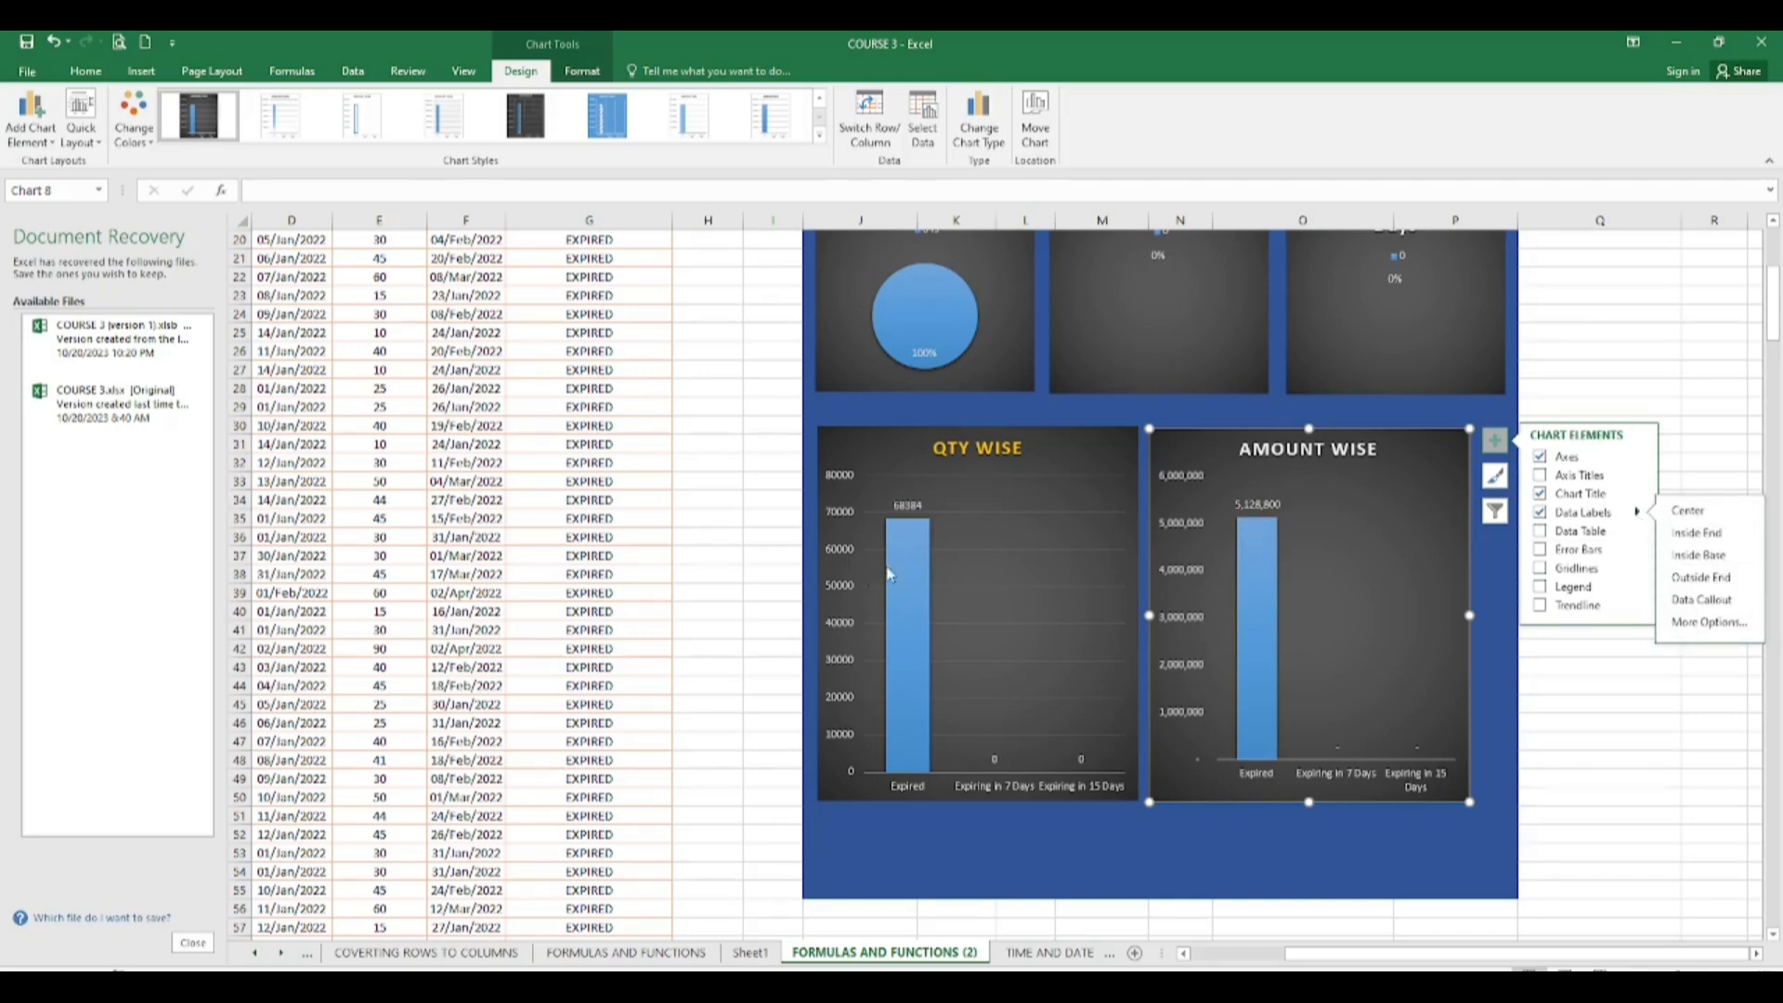
{"action": "left_click", "coordinate": [1019, 613]}
{"action": "left_click", "coordinate": [1019, 614]}
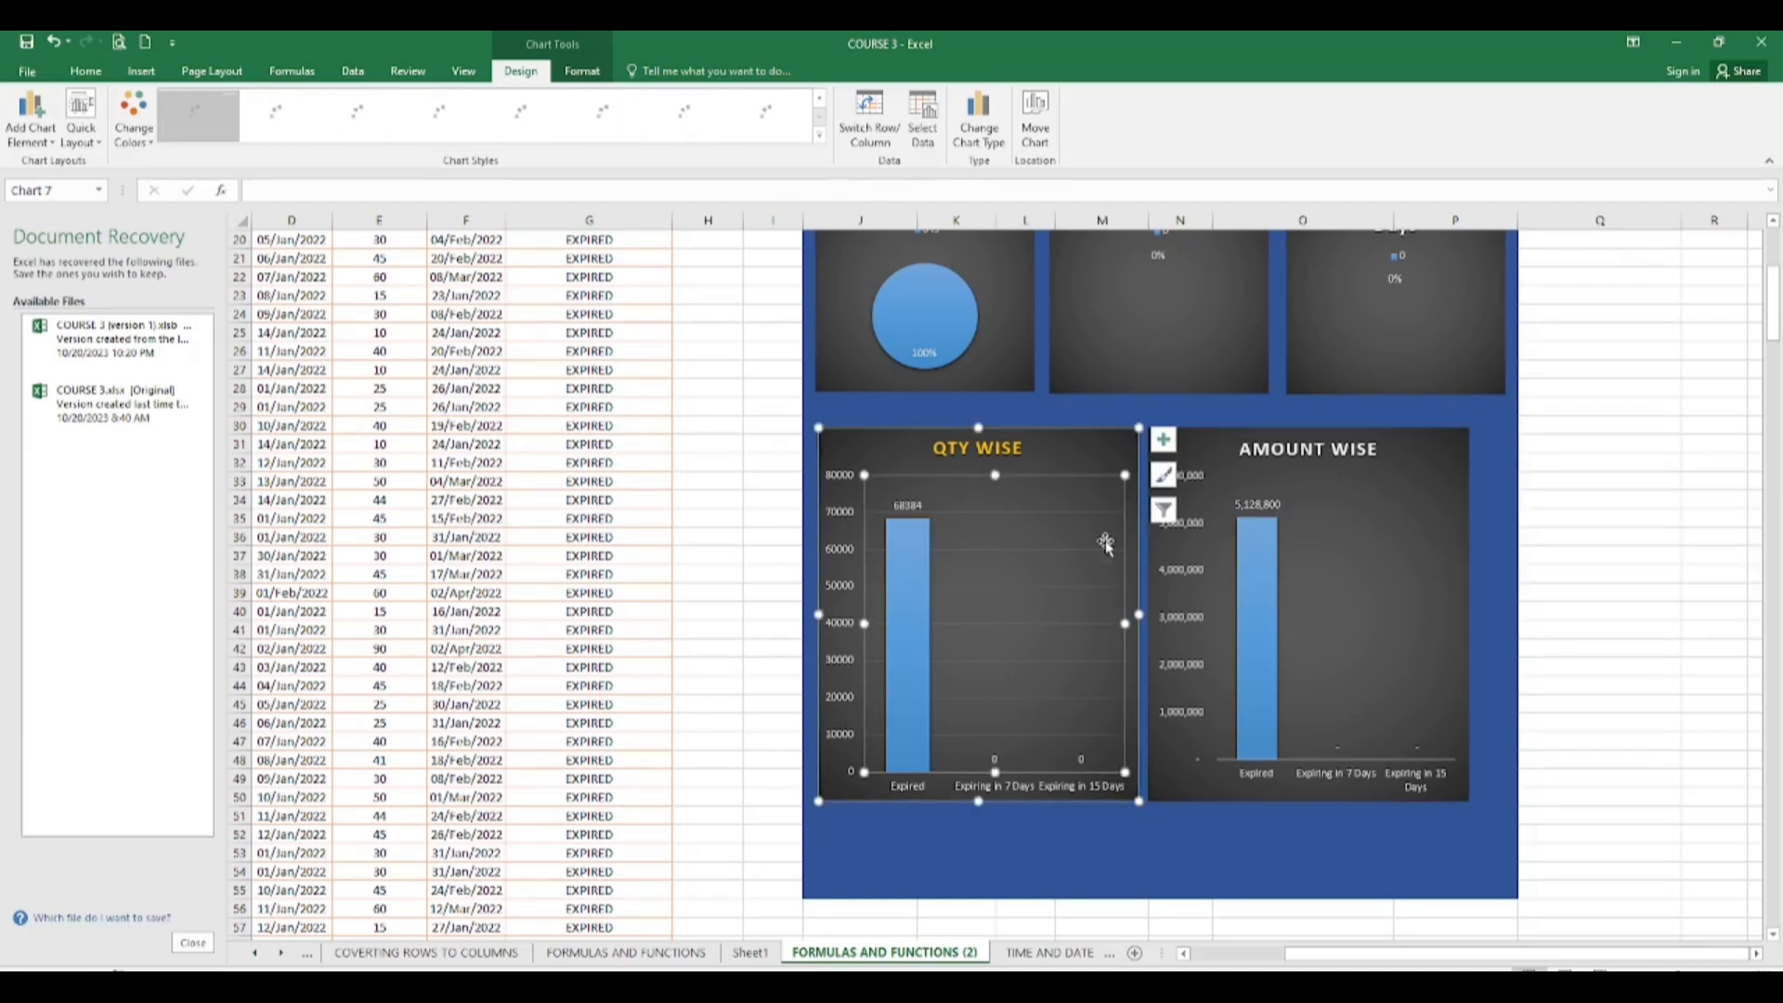
{"action": "left_click", "coordinate": [1165, 440]}
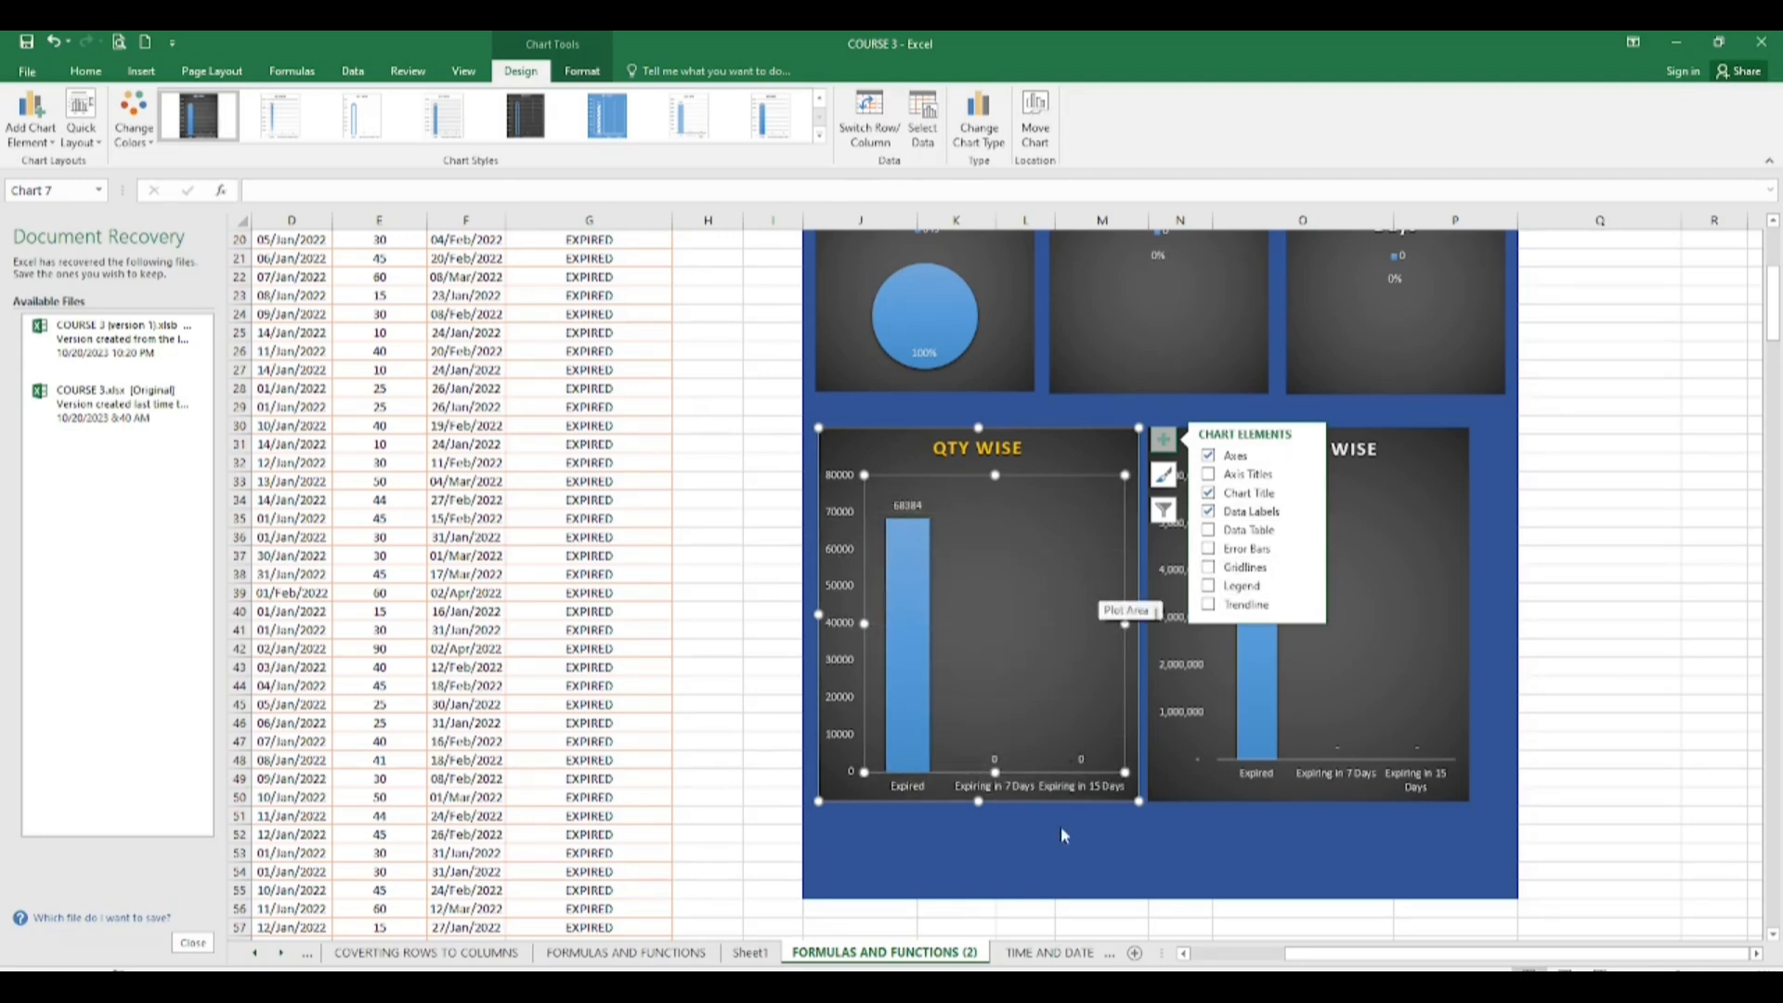
{"action": "left_click", "coordinate": [1082, 869]}
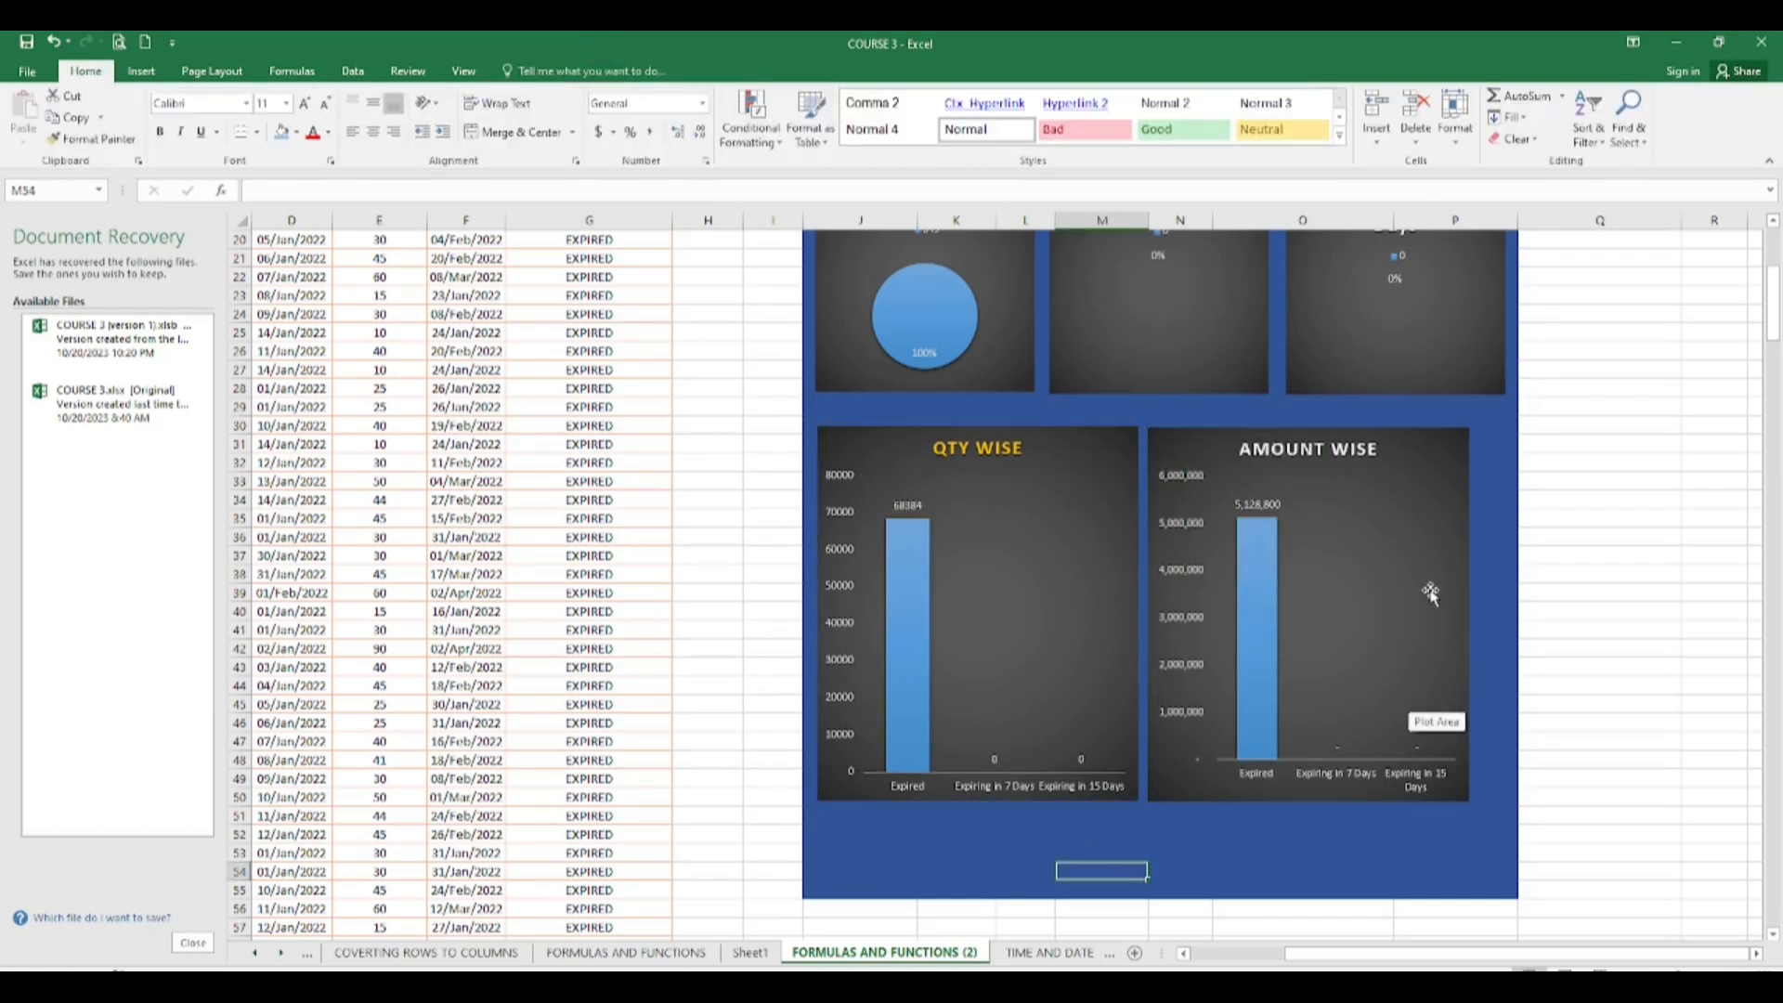
Step: Move the AMOUNT WISE chart so its outer edge lines up with the Expiring in 15 Days chart, and review the finished dashboard
{"action": "left_click_drag", "start_coordinate": [1453, 442], "coordinate": [1486, 444]}
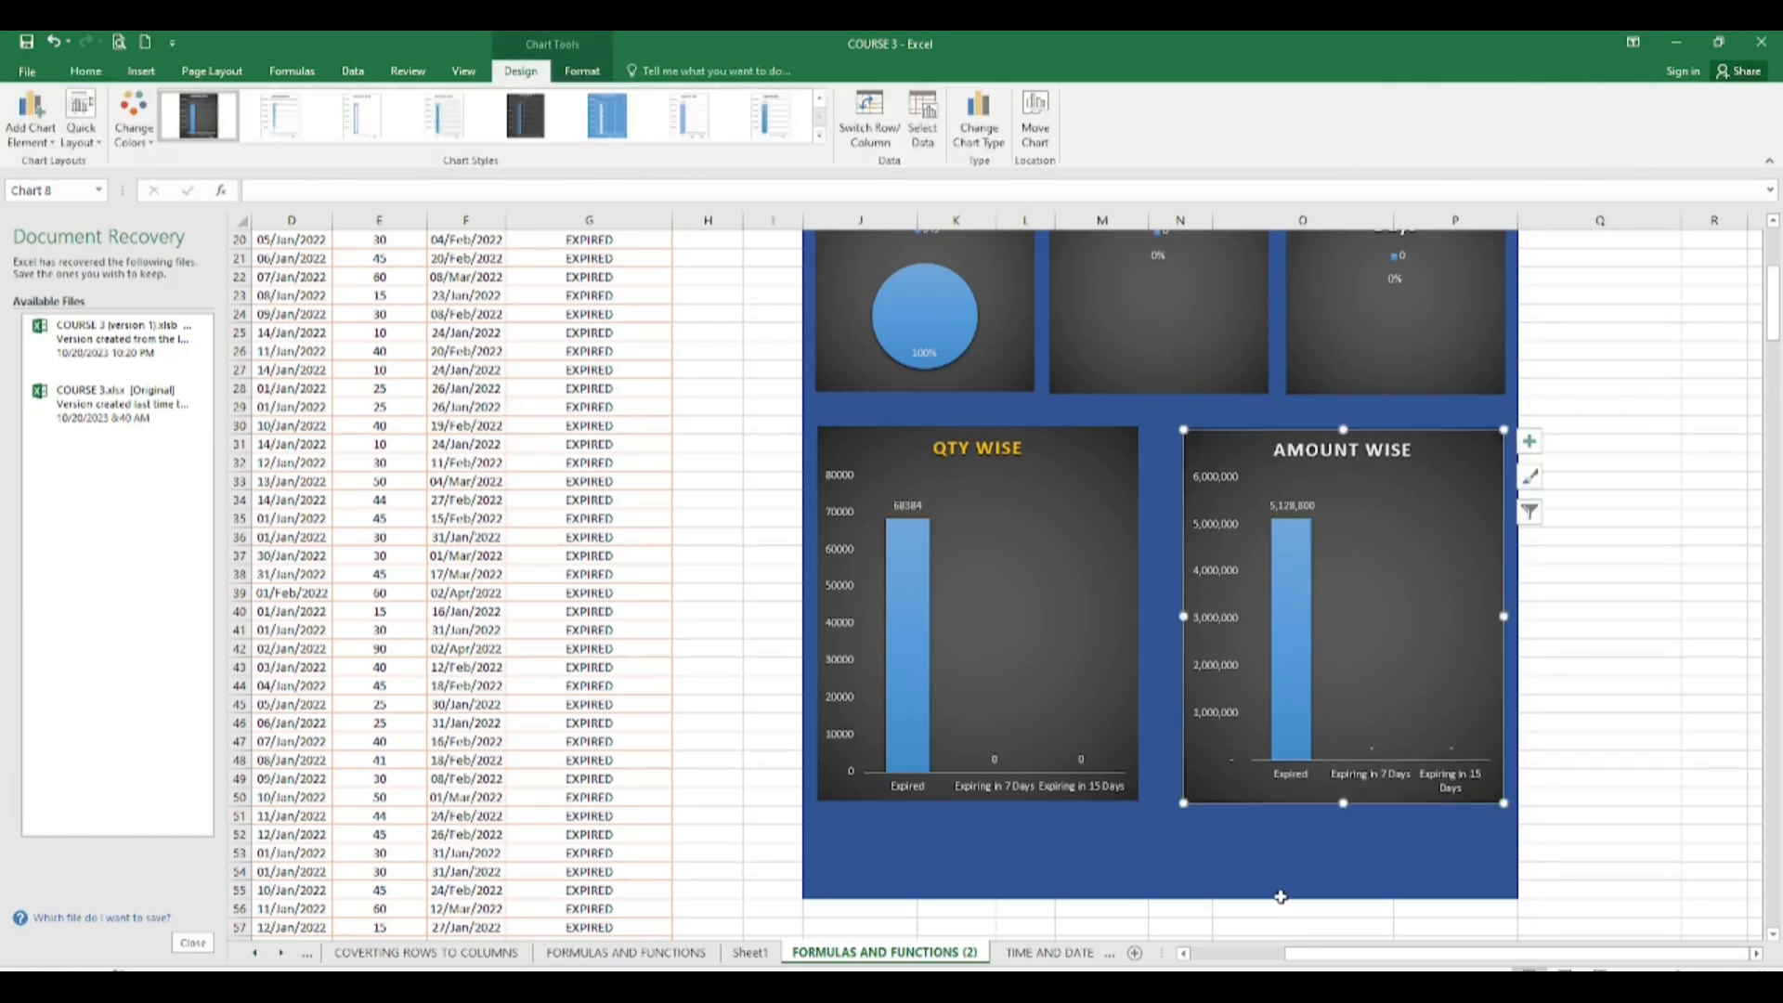
{"action": "left_click", "coordinate": [1696, 602]}
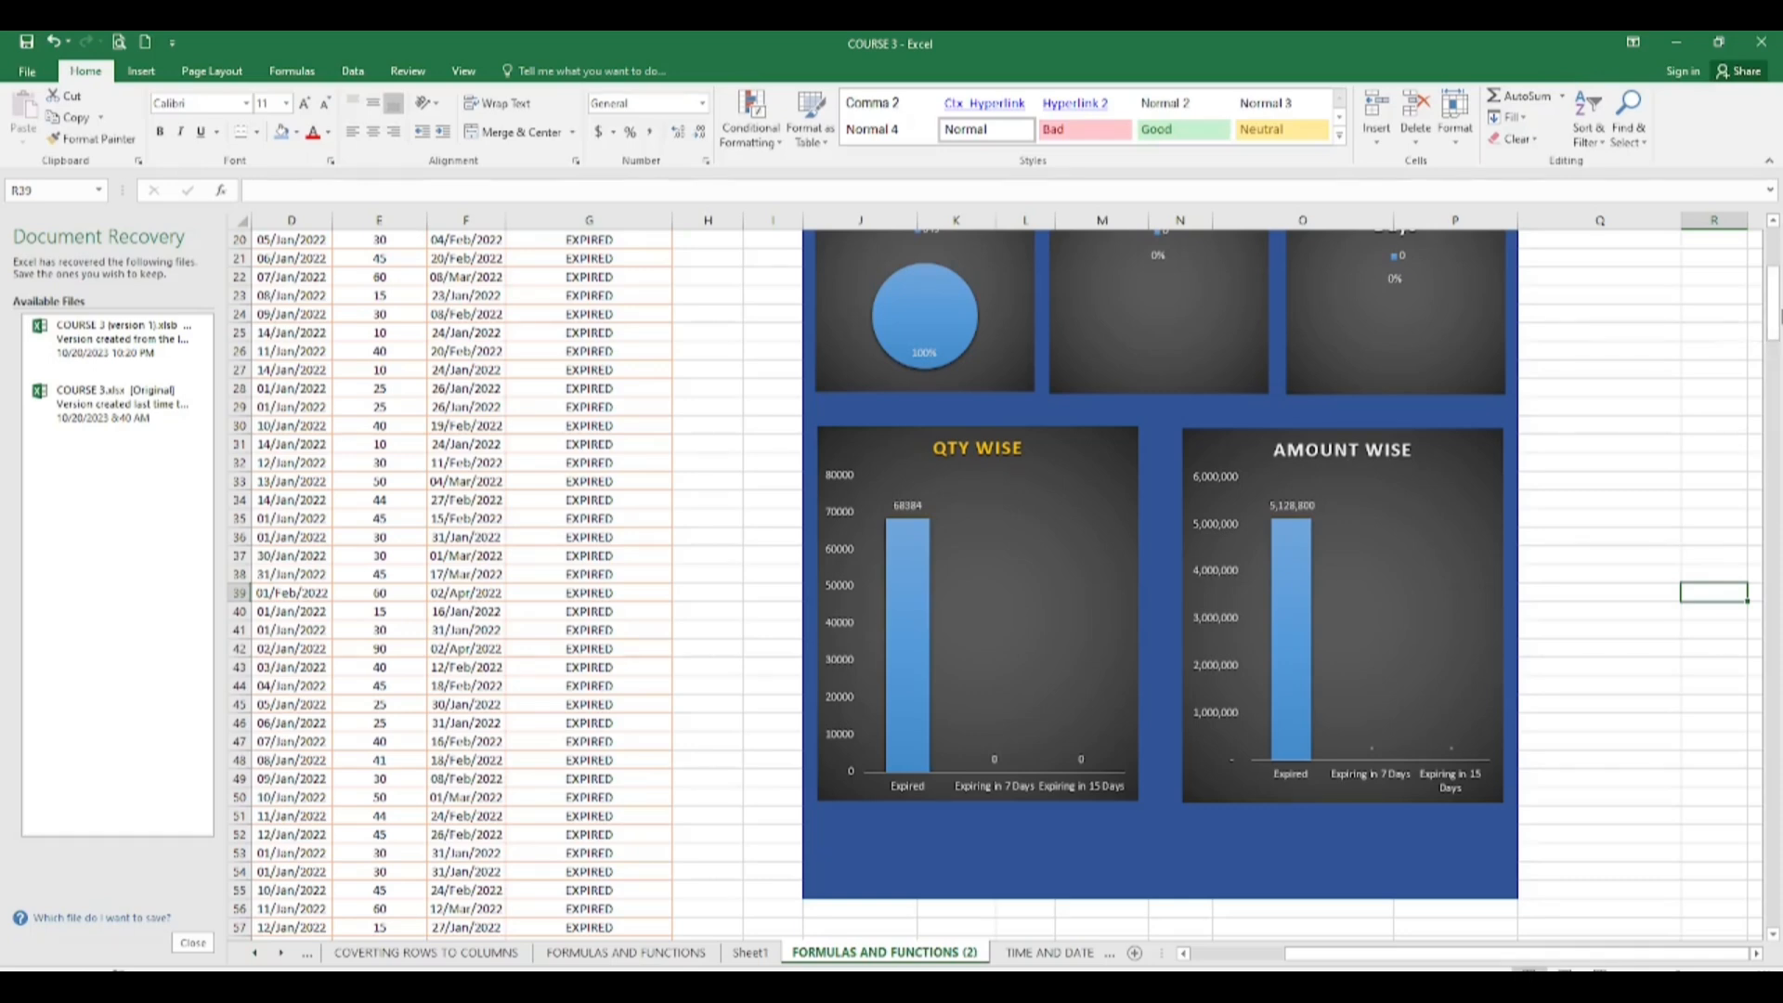
{"action": "mouse_move", "coordinate": [1775, 279]}
{"action": "left_mouse_down"}
{"action": "mouse_move", "coordinate": [1773, 237]}
{"action": "mouse_move", "coordinate": [1774, 283]}
{"action": "left_mouse_up"}
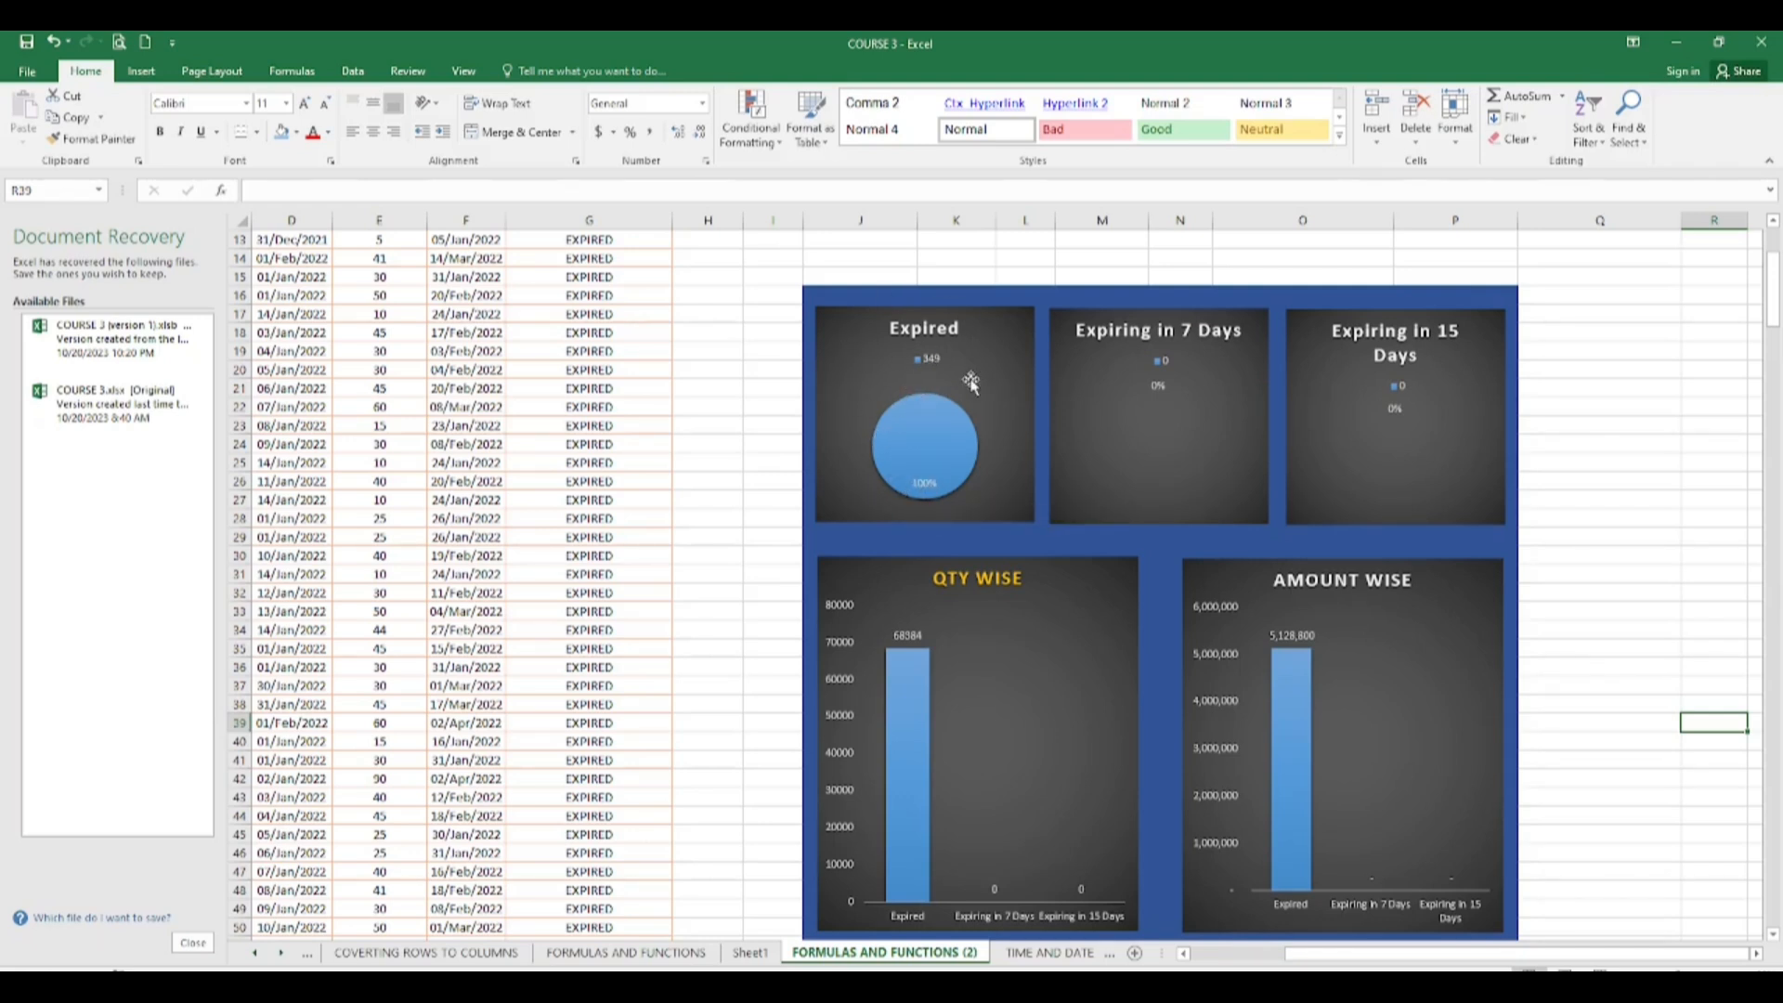
{"action": "left_click", "coordinate": [1612, 535]}
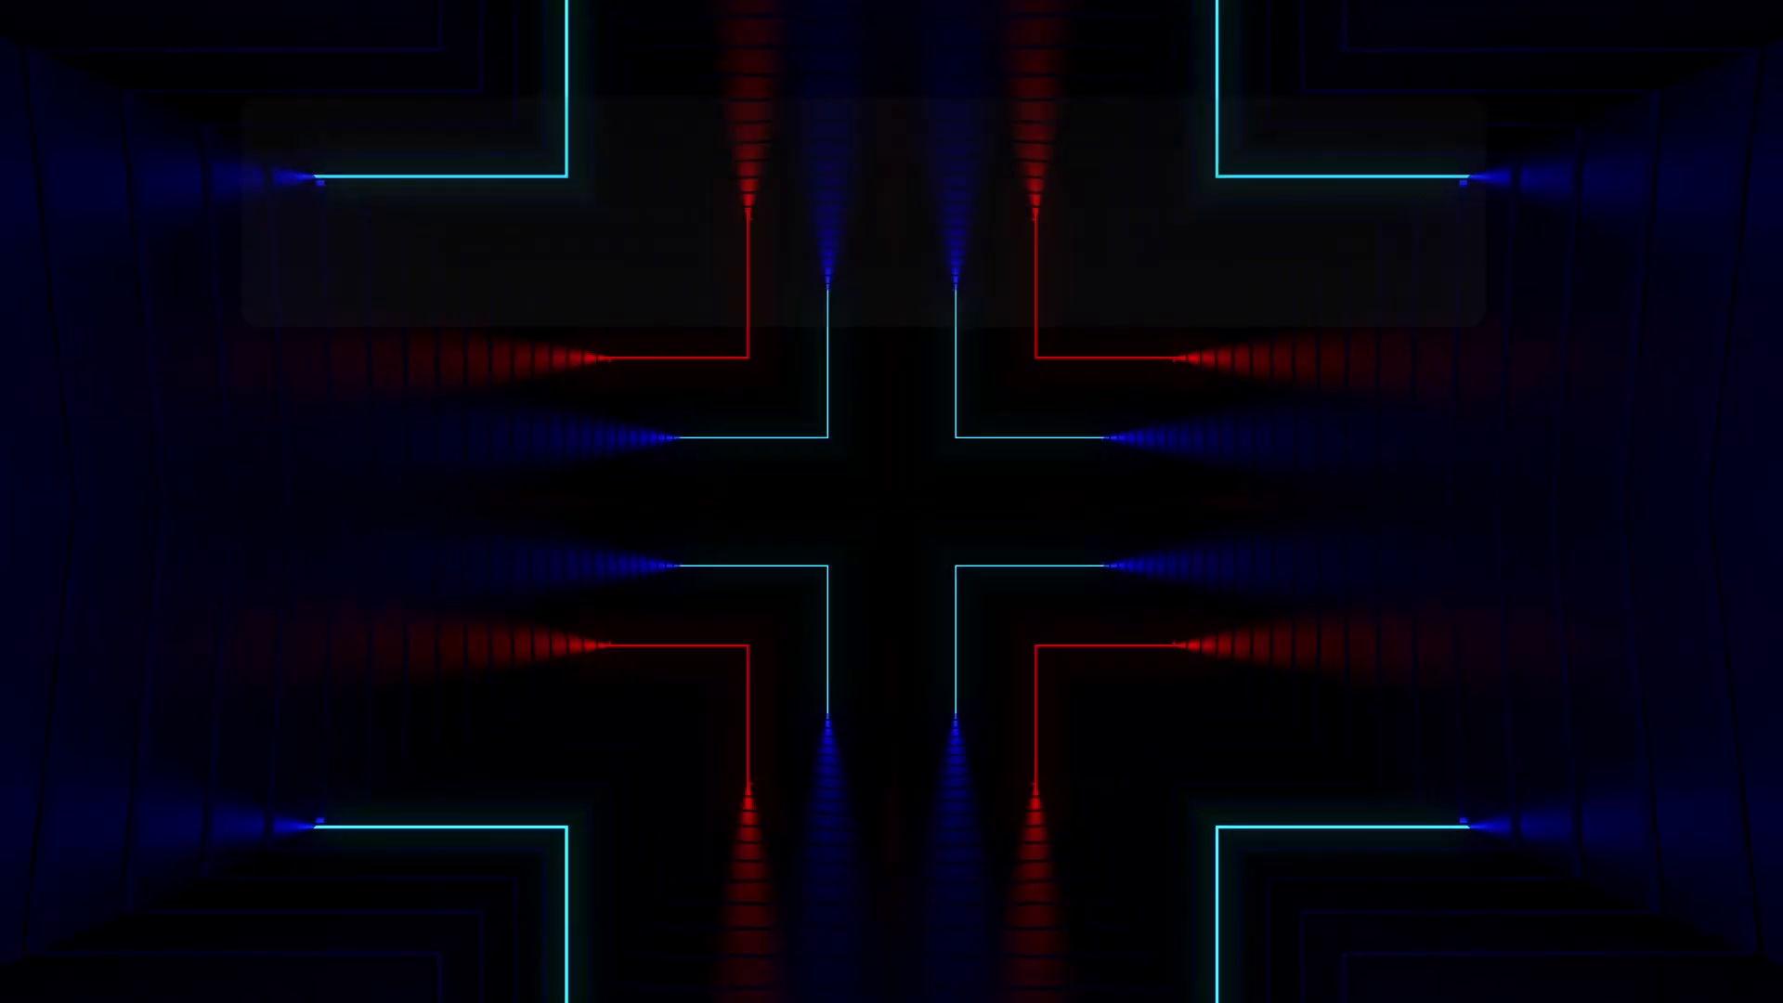